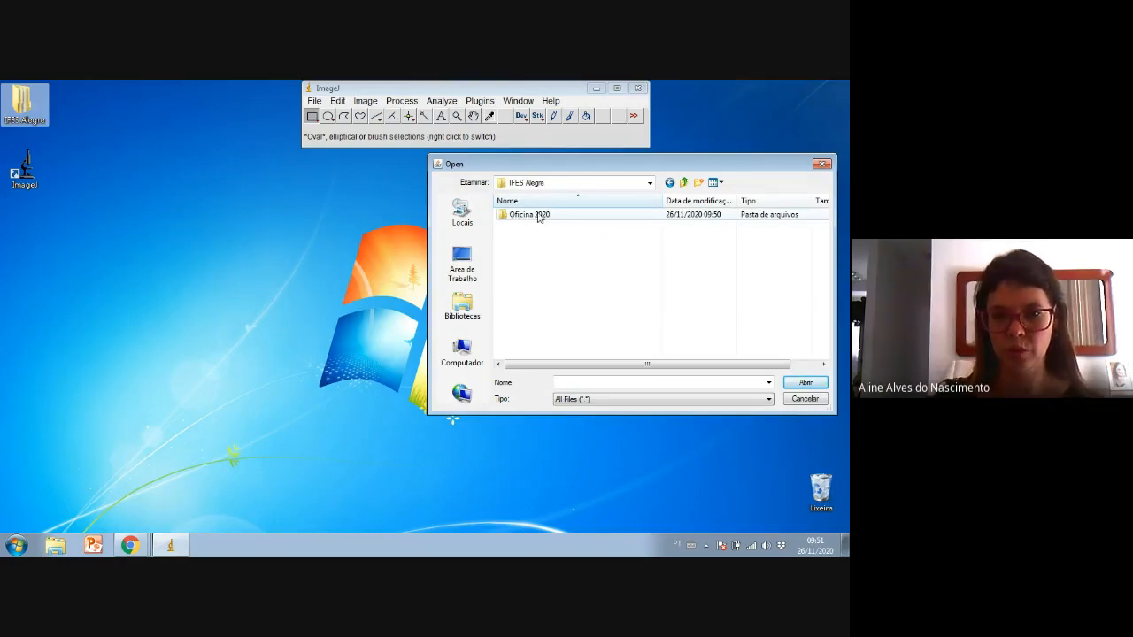
- Open the leaf image SD532378 from the Espécie 1 folder in Oficina 2020 and move its window clear of the ImageJ toolbar
{"action": "double_click", "coordinate": [529, 215]}
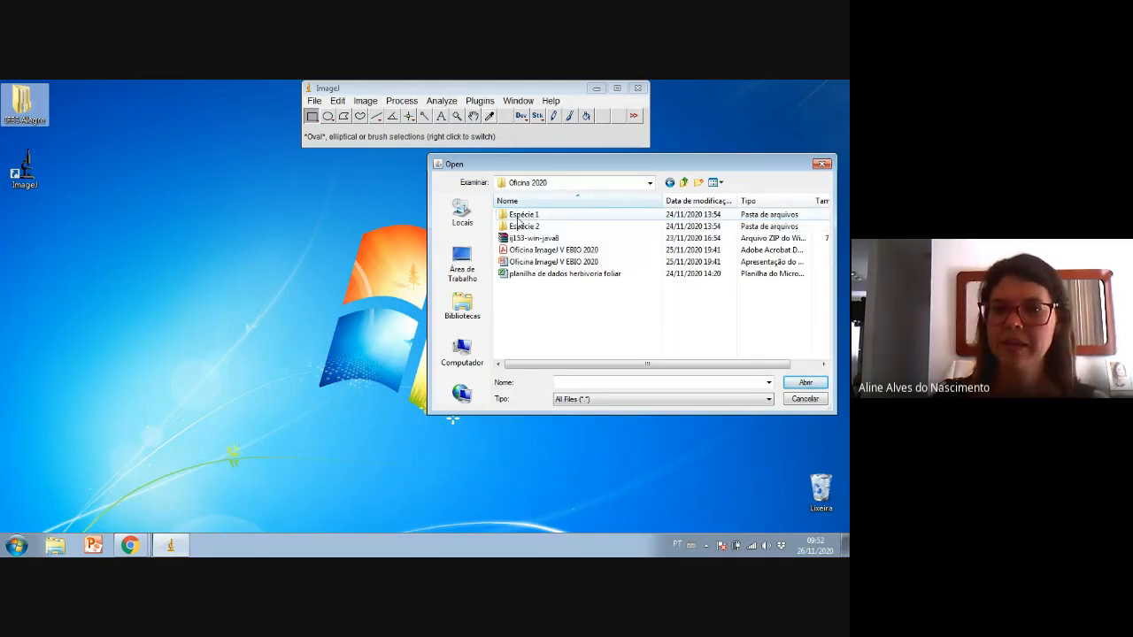
{"action": "double_click", "coordinate": [524, 217]}
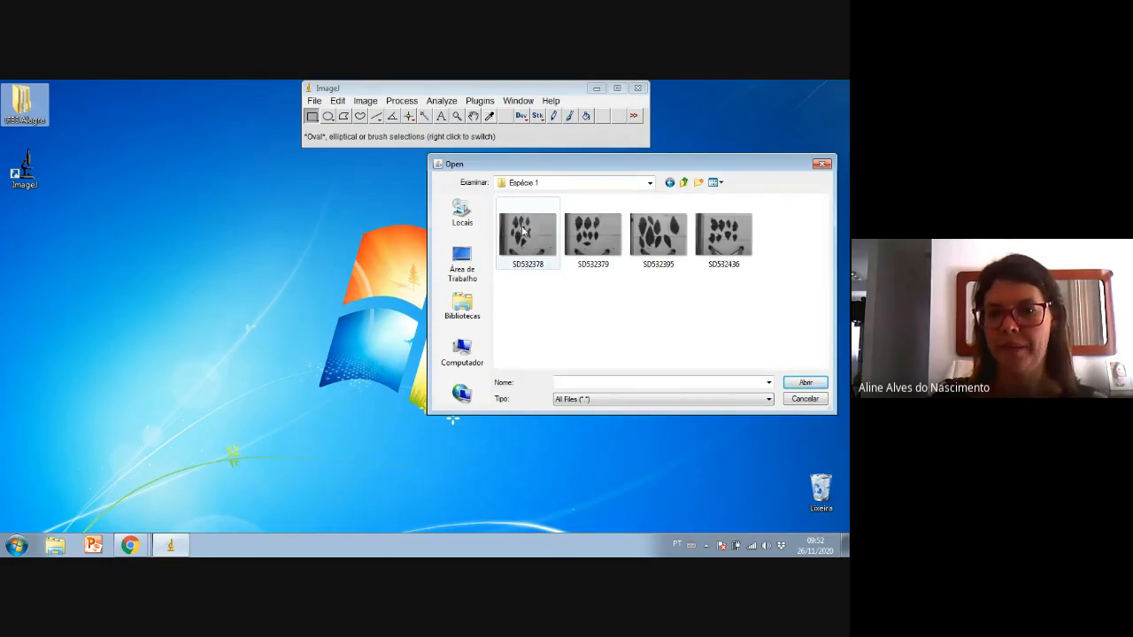
{"action": "left_click", "coordinate": [527, 232]}
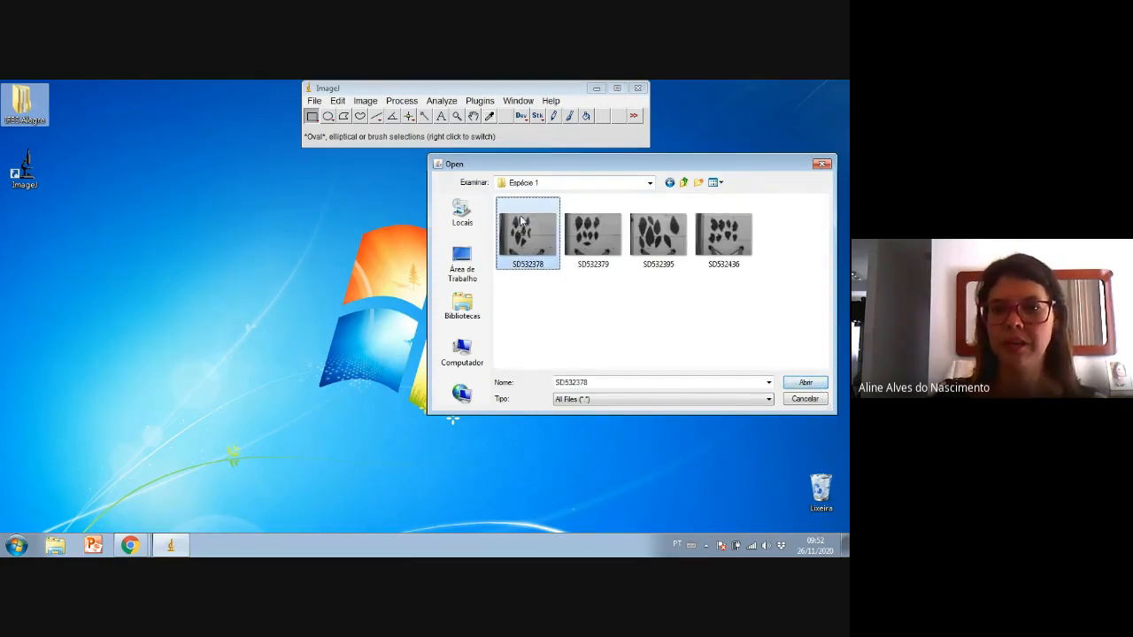
{"action": "left_click", "coordinate": [803, 383]}
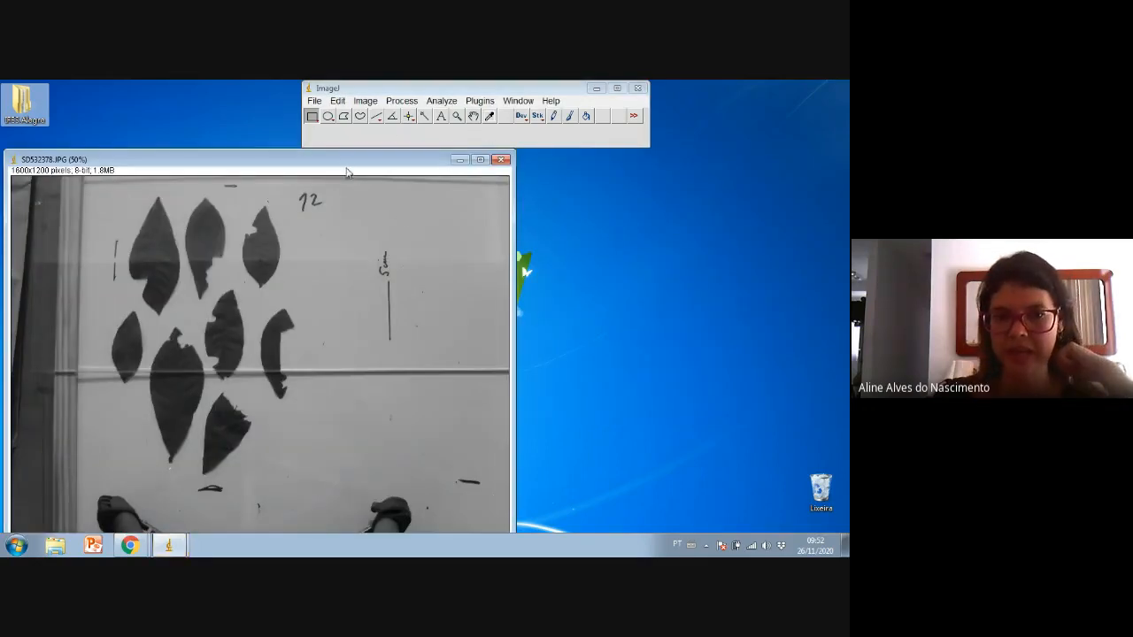
{"action": "left_click_drag", "start_coordinate": [347, 168], "coordinate": [569, 151]}
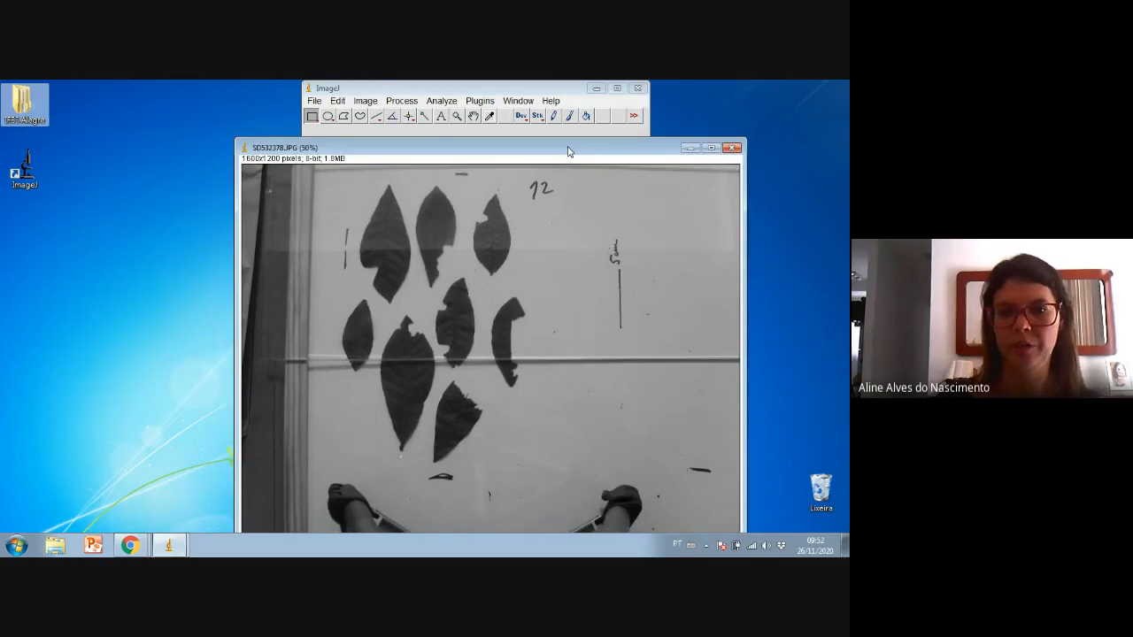
{"action": "left_click_drag", "start_coordinate": [569, 151], "coordinate": [575, 140]}
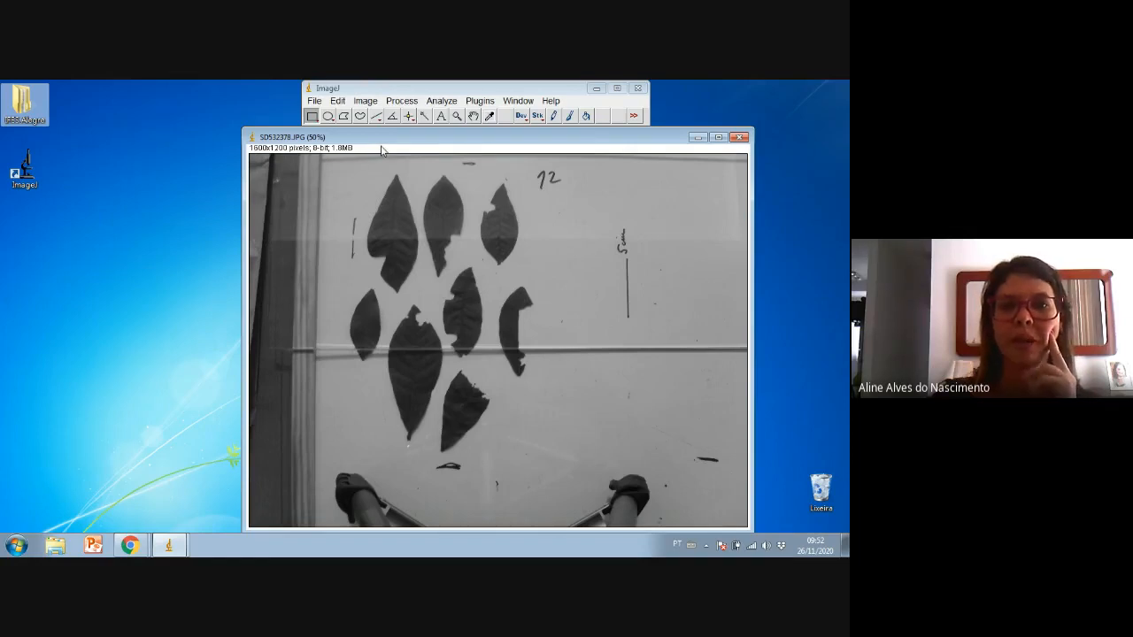
{"action": "left_click_drag", "start_coordinate": [395, 142], "coordinate": [400, 143]}
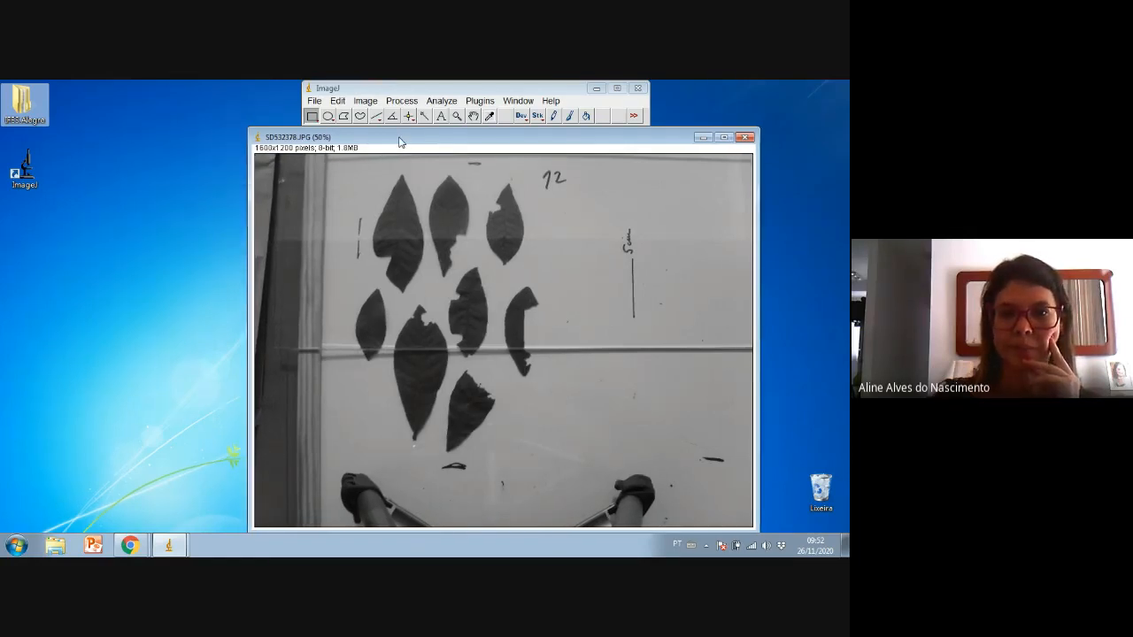
- Confirm the measurement settings with only Area selected and three decimal places, and return to the leaf image
{"action": "left_click", "coordinate": [441, 101]}
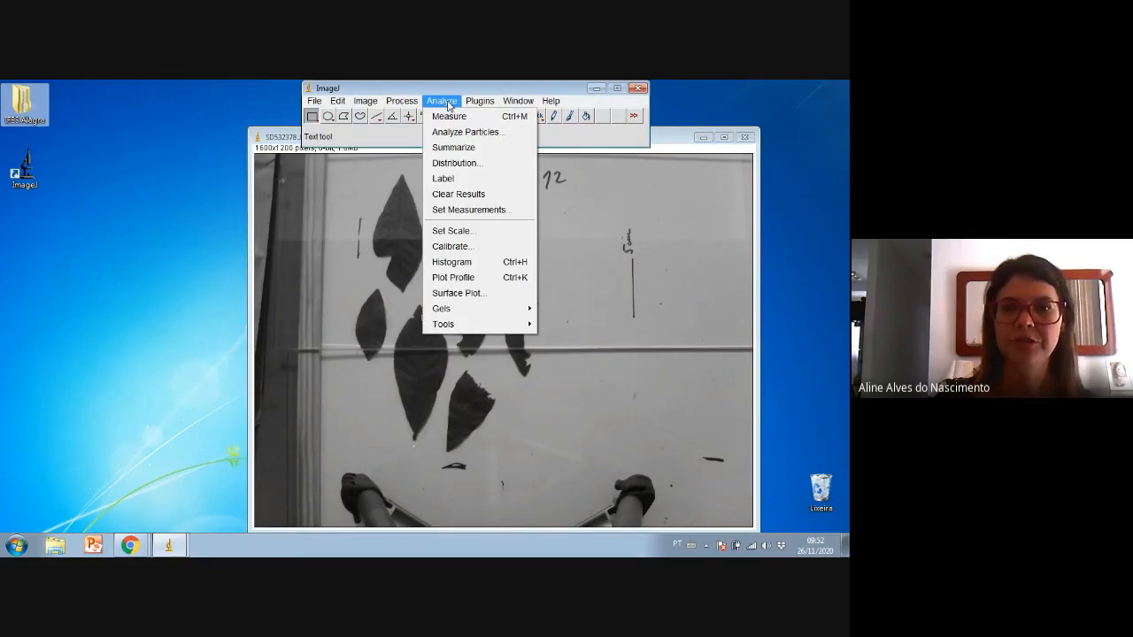
{"action": "left_click", "coordinate": [458, 214]}
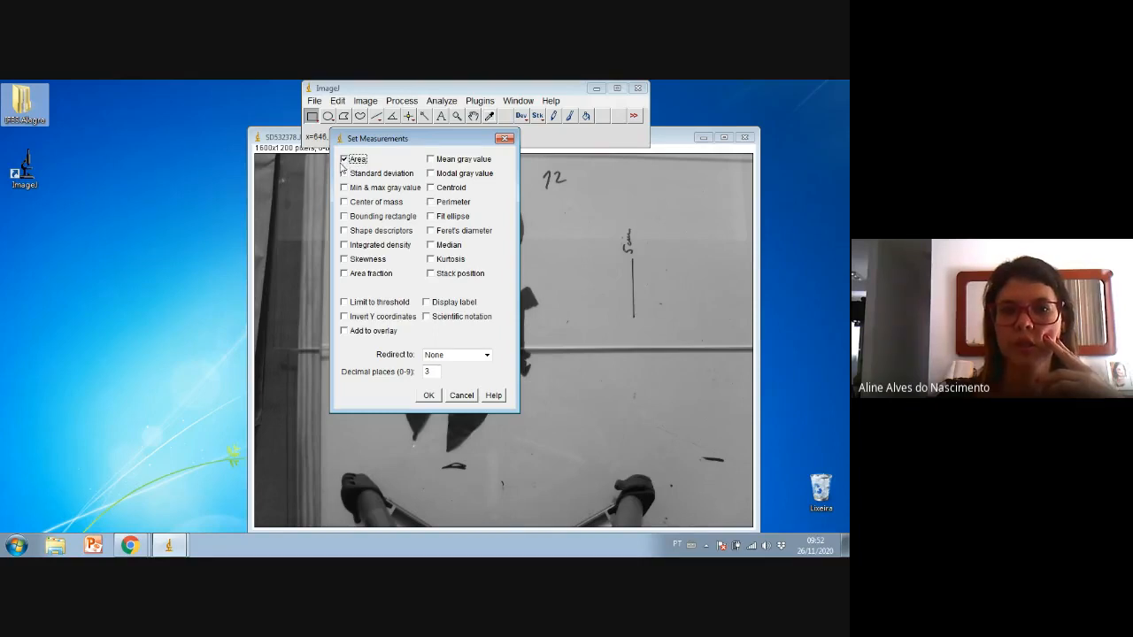
{"action": "left_click", "coordinate": [428, 396]}
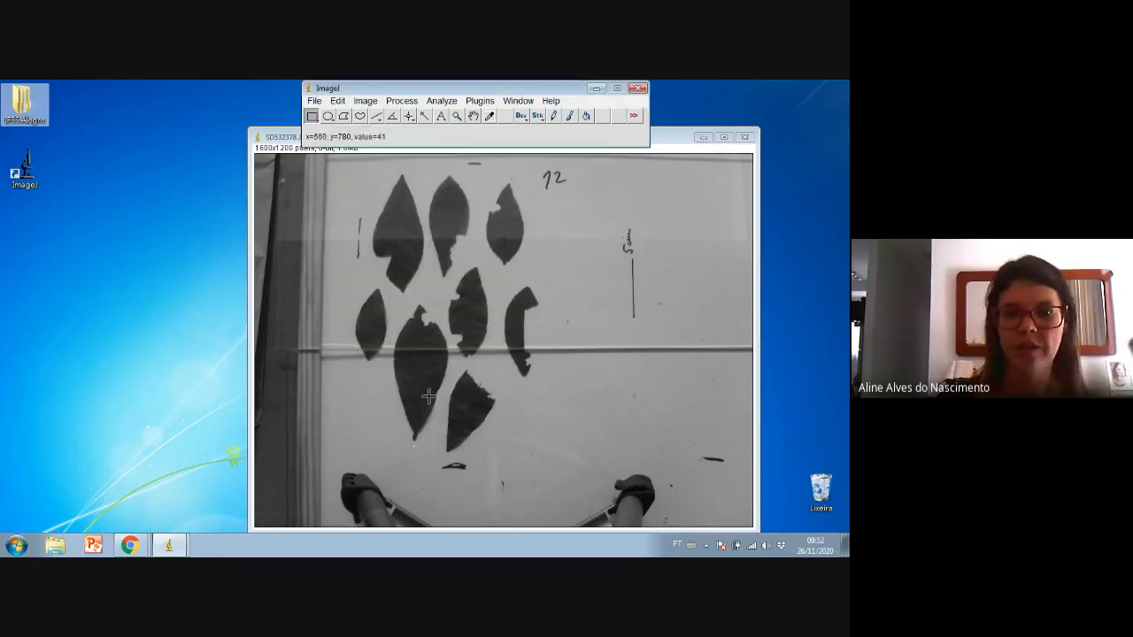
{"action": "left_click", "coordinate": [283, 138]}
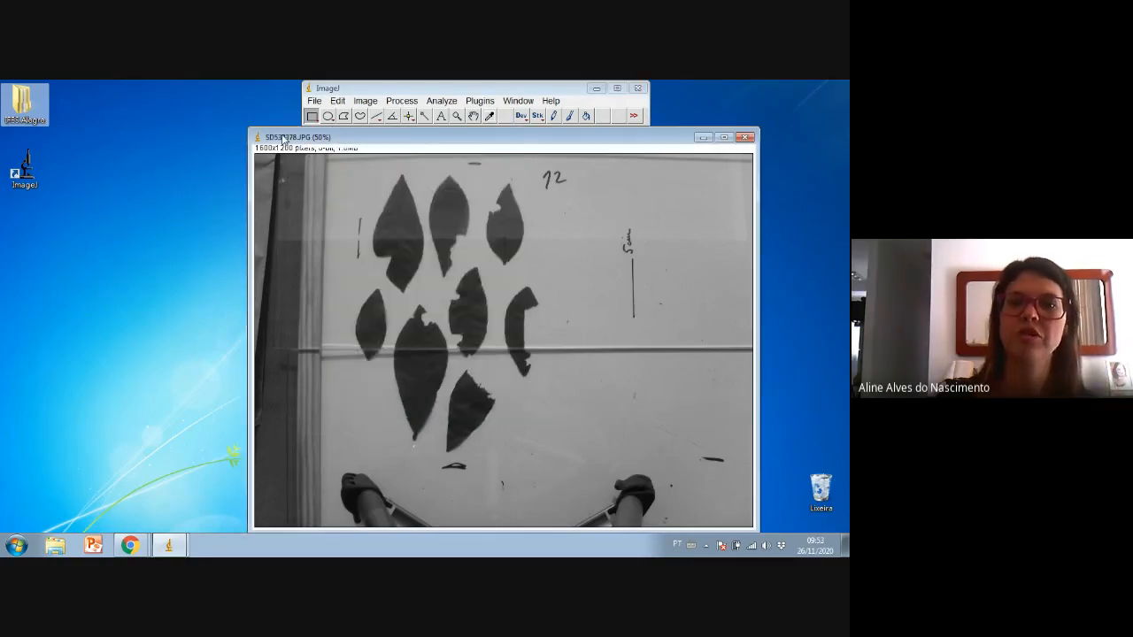
{"action": "left_click", "coordinate": [440, 100]}
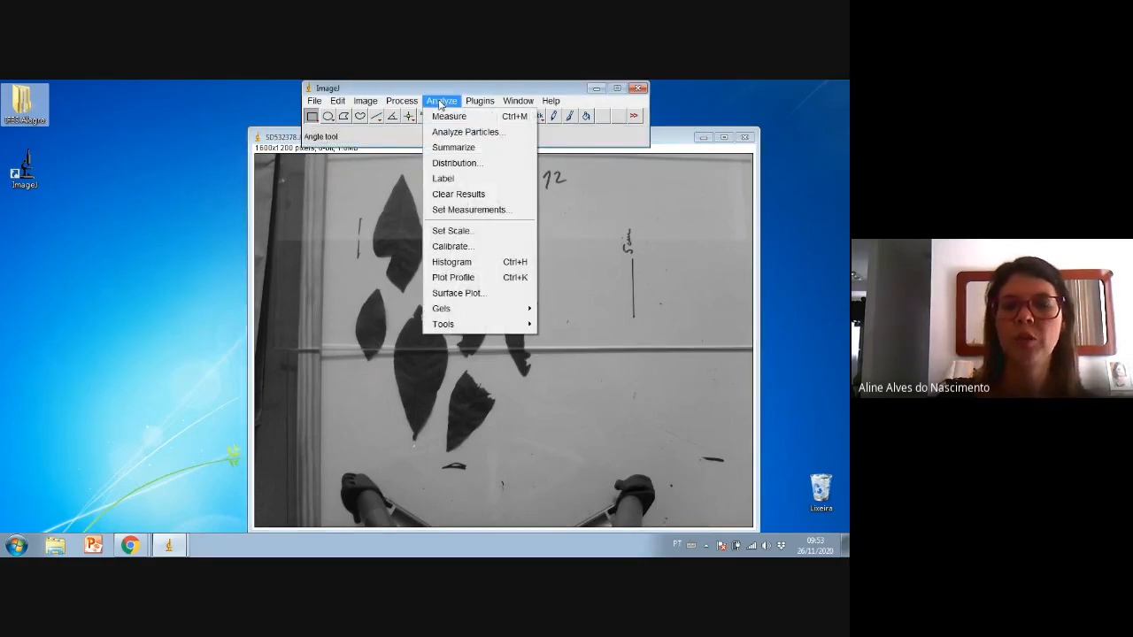
{"action": "left_click", "coordinate": [460, 232]}
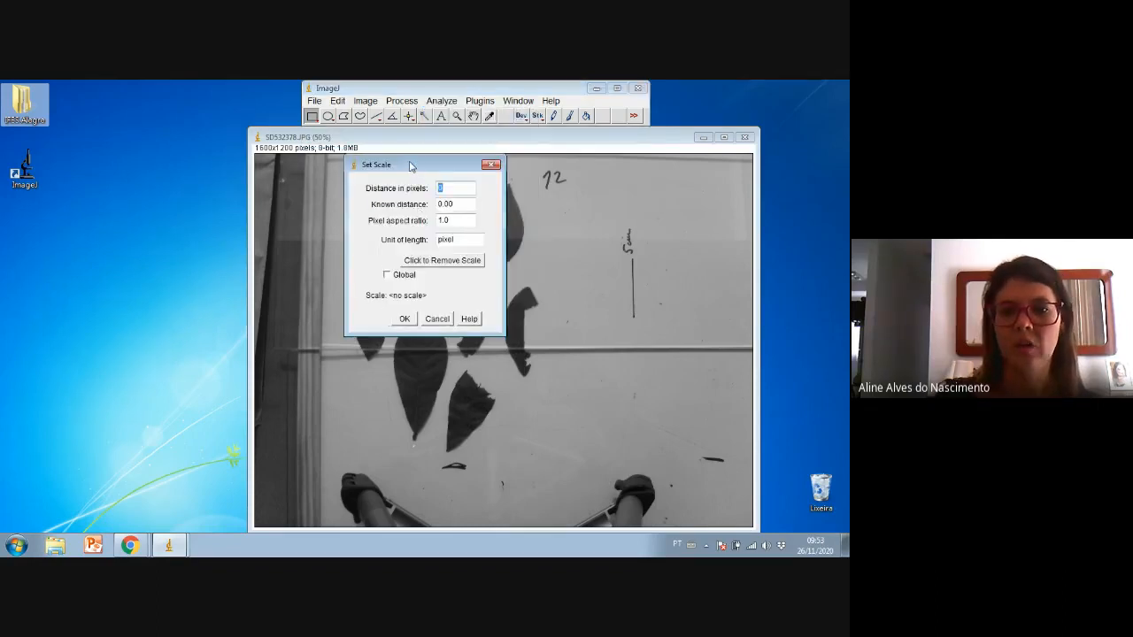
{"action": "left_click_drag", "start_coordinate": [413, 167], "coordinate": [226, 166]}
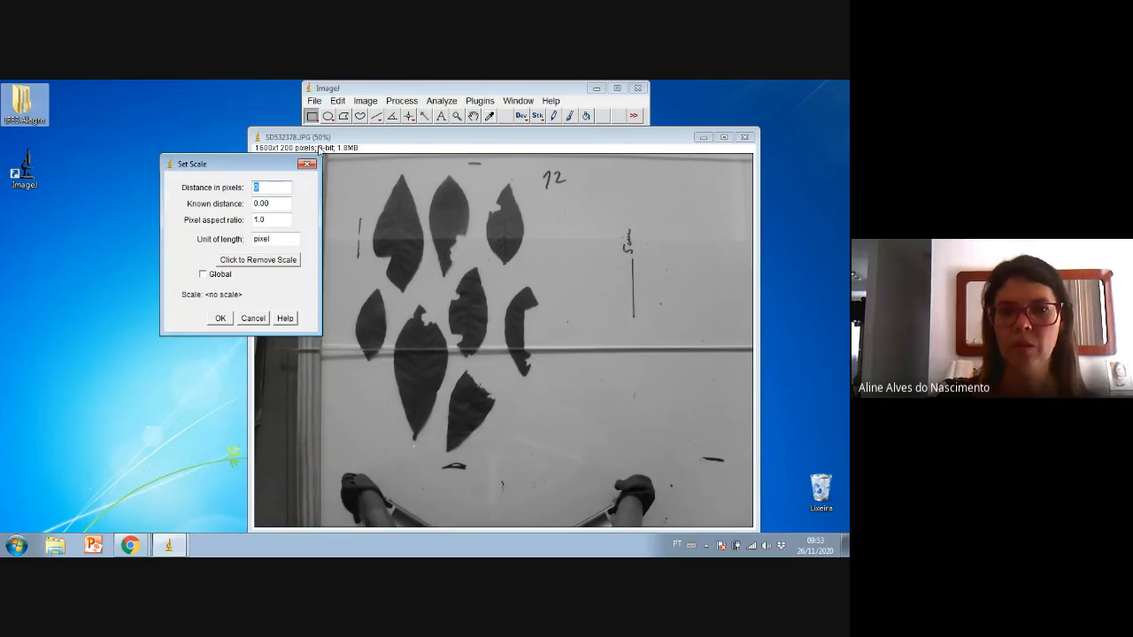
{"action": "left_click", "coordinate": [307, 163]}
{"action": "left_click", "coordinate": [441, 103]}
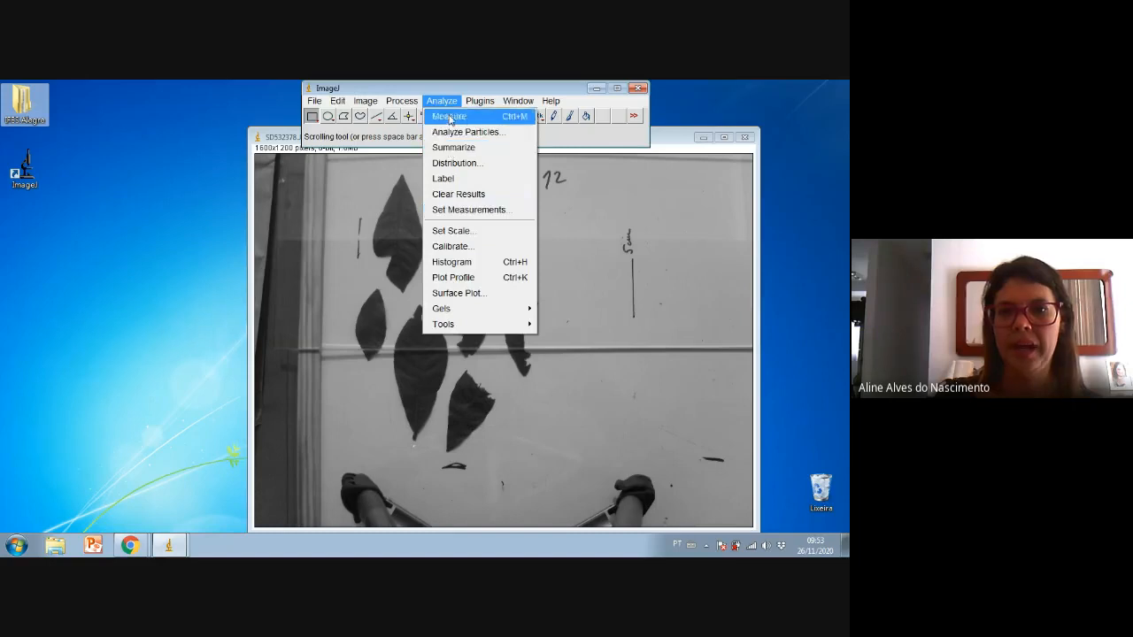
{"action": "left_click", "coordinate": [469, 232]}
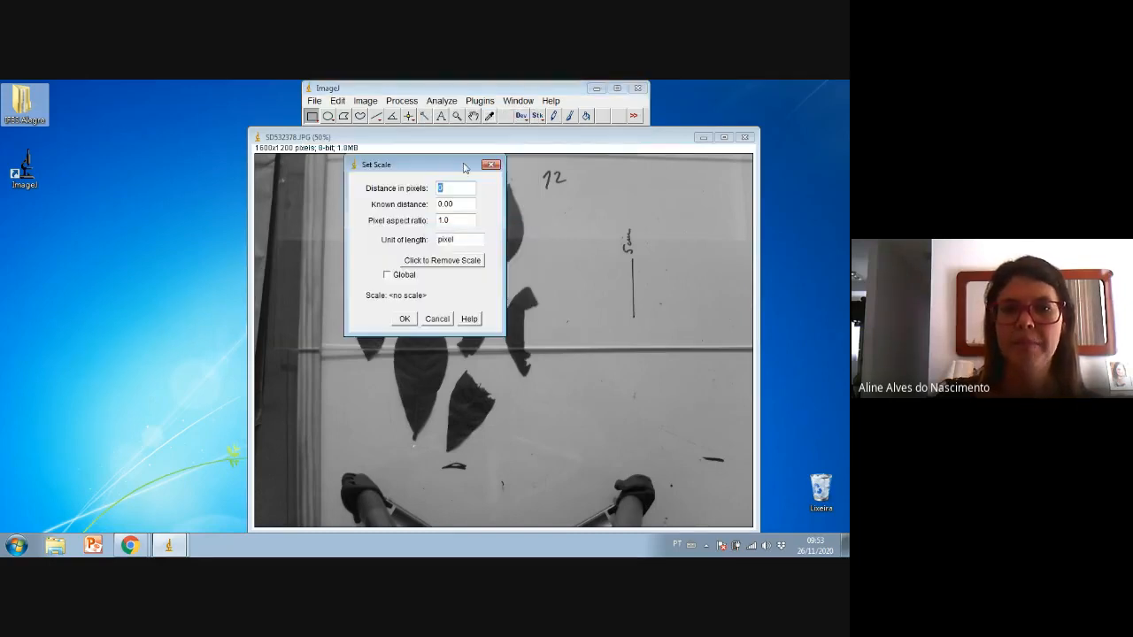
{"action": "left_click_drag", "start_coordinate": [442, 167], "coordinate": [220, 161]}
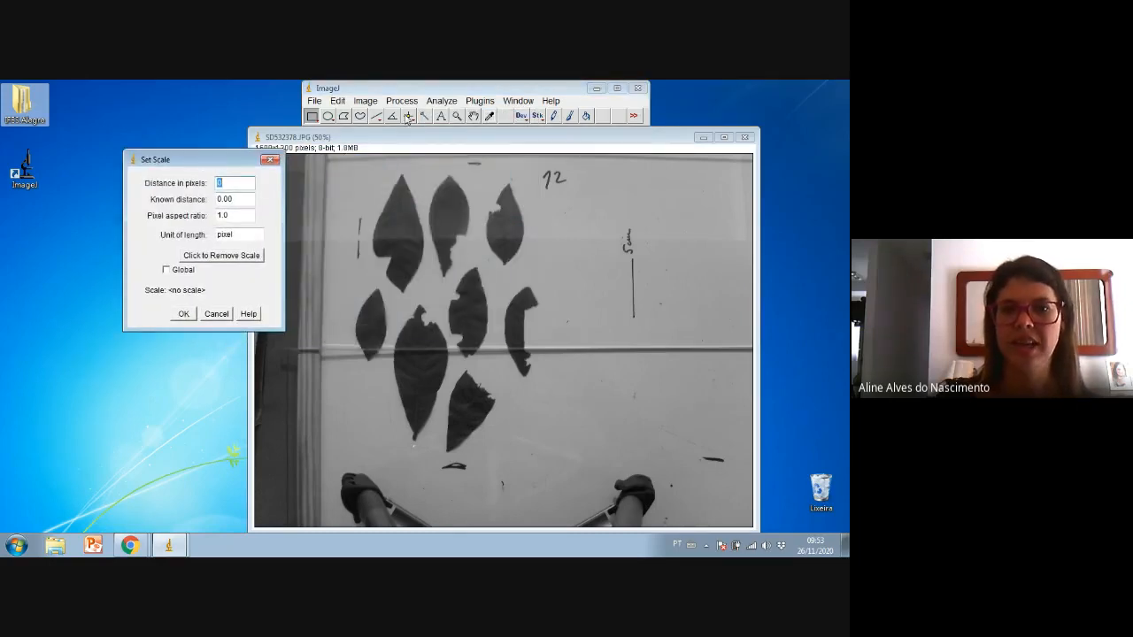
{"action": "left_click", "coordinate": [378, 119]}
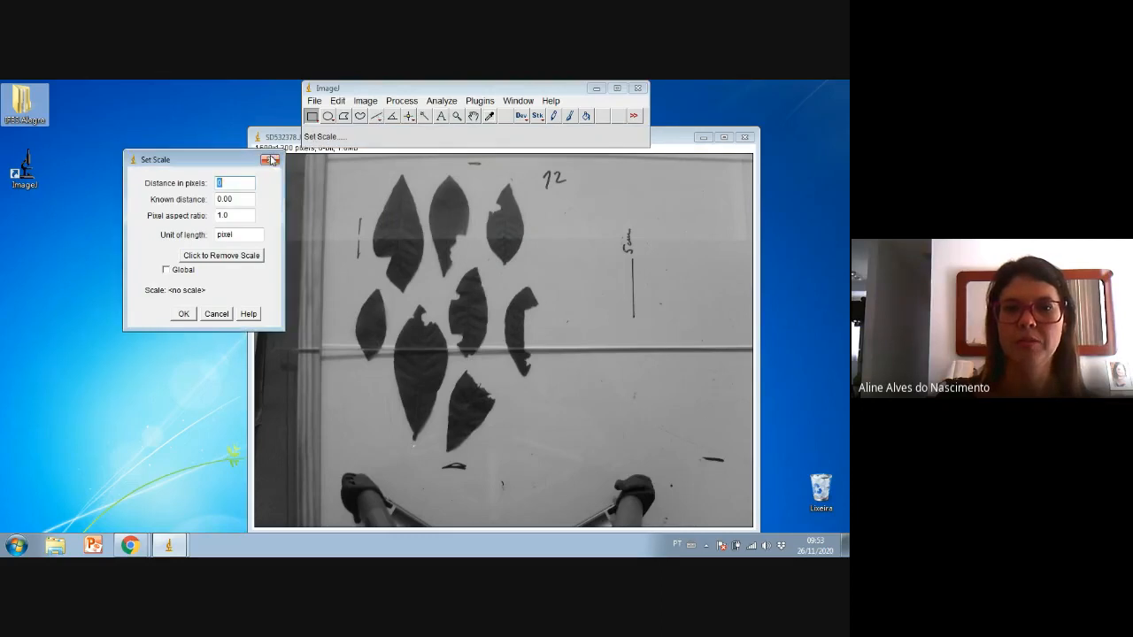
{"action": "left_click", "coordinate": [269, 159]}
- Draw a straight line selection about 192 pixels long over the handwritten 5 cm reference mark, from end to end
{"action": "left_click", "coordinate": [376, 118]}
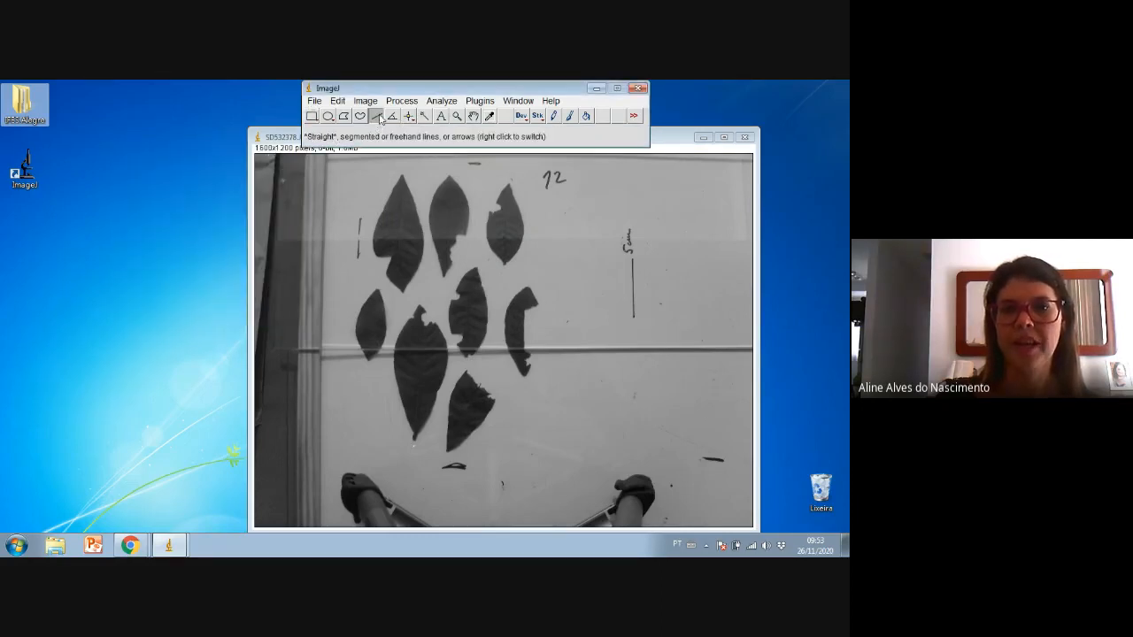
{"action": "double_click", "coordinate": [375, 116]}
{"action": "left_click", "coordinate": [514, 199]}
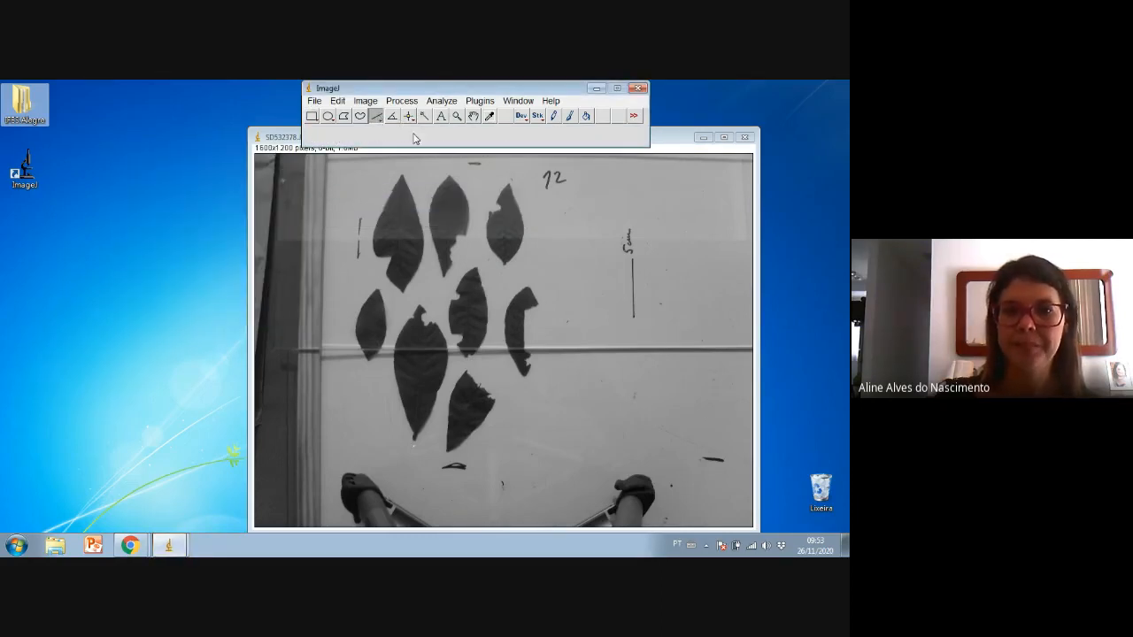
{"action": "left_click", "coordinate": [630, 259]}
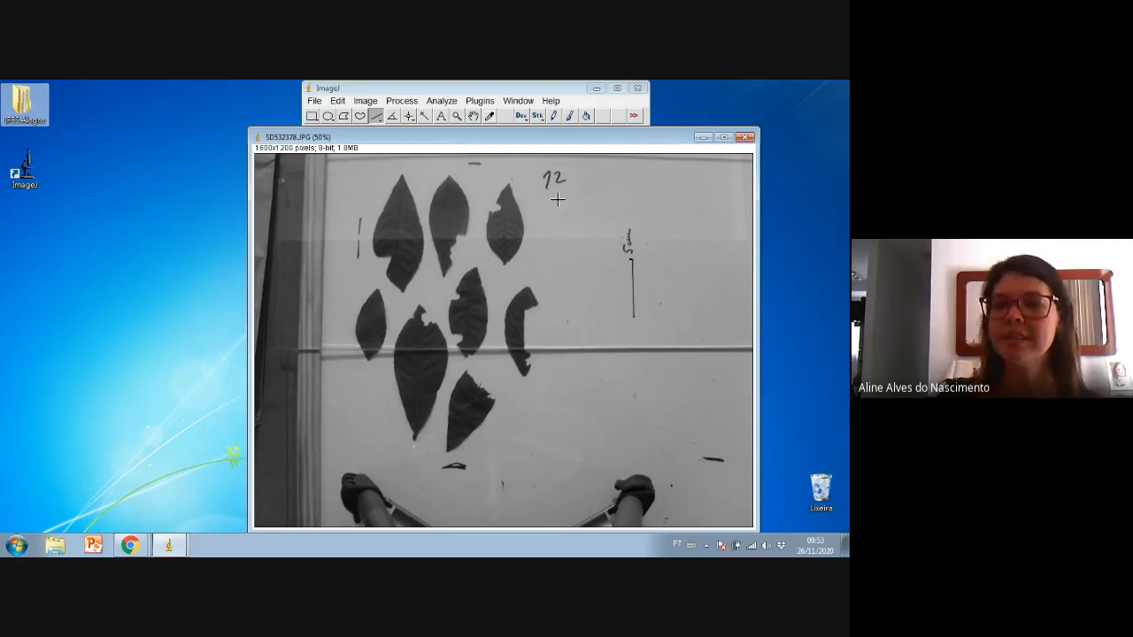
{"action": "left_click", "coordinate": [456, 118]}
{"action": "left_click", "coordinate": [637, 309]}
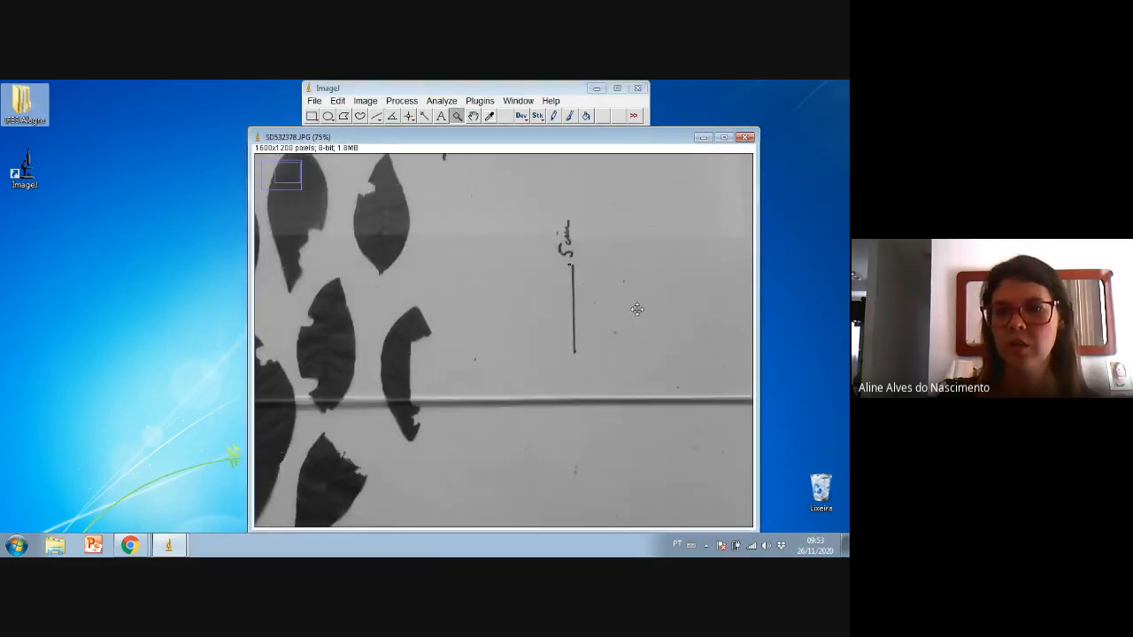
{"action": "left_click", "coordinate": [586, 341]}
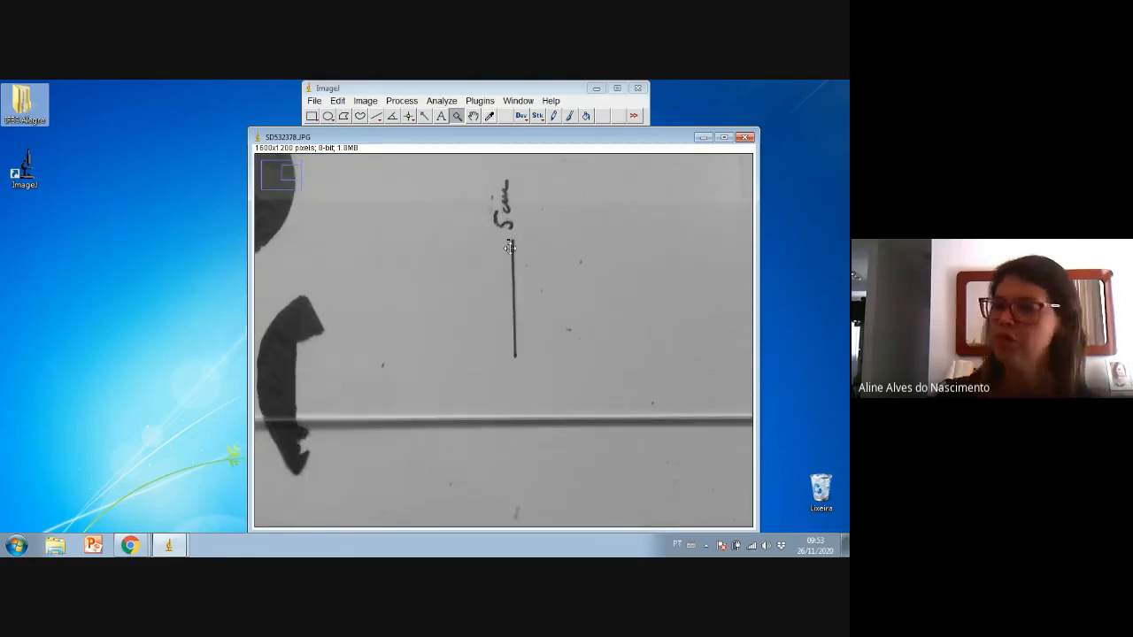
{"action": "left_click", "coordinate": [377, 118]}
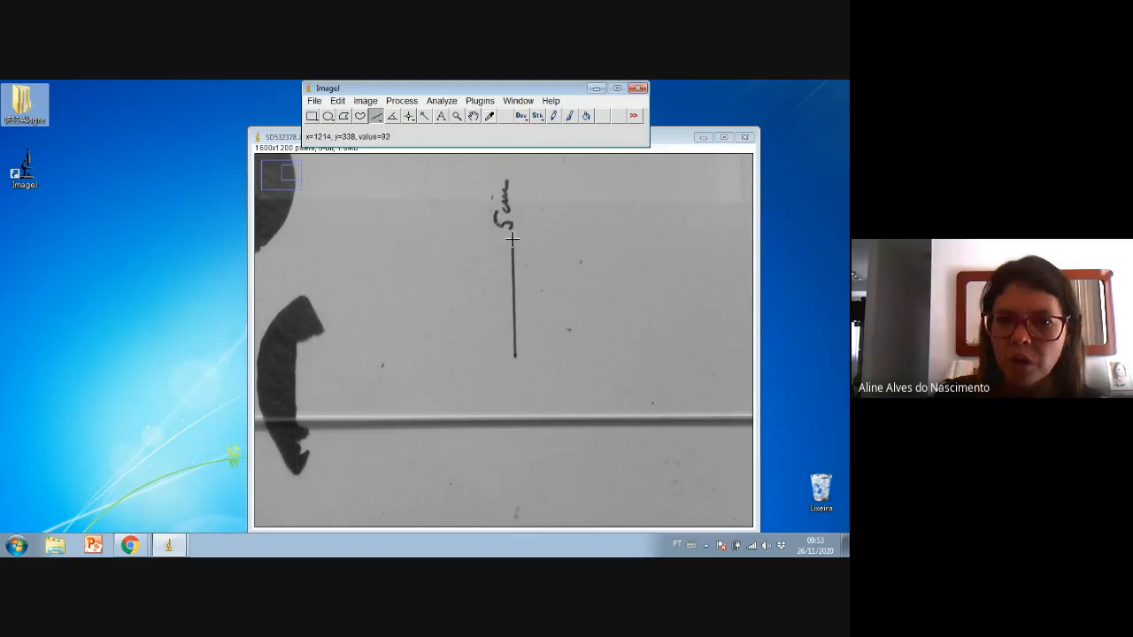
{"action": "left_click_drag", "start_coordinate": [512, 239], "coordinate": [516, 358]}
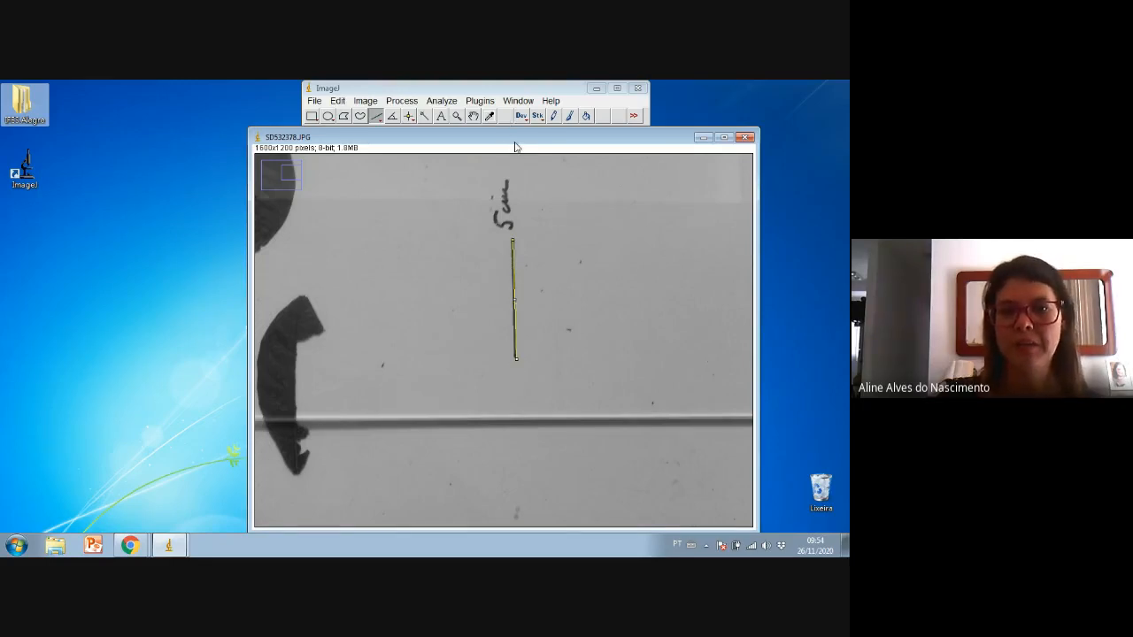
- Set the image scale from the drawn line, with a known distance of 5 and cm as the unit of length
{"action": "left_click", "coordinate": [456, 117]}
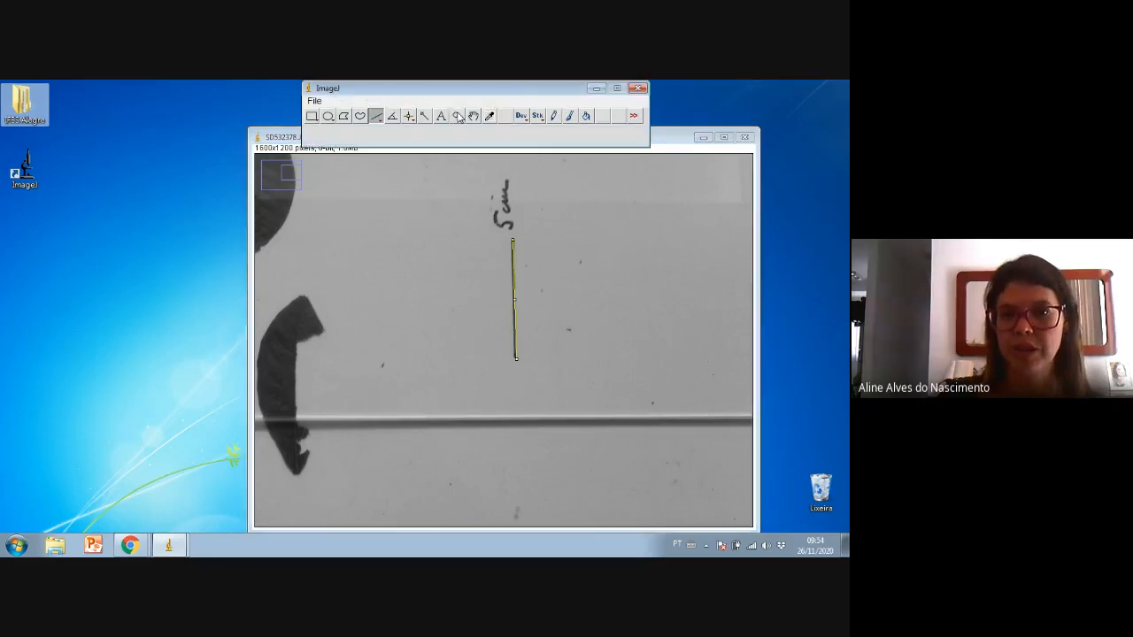
{"action": "key", "text": "minus"}
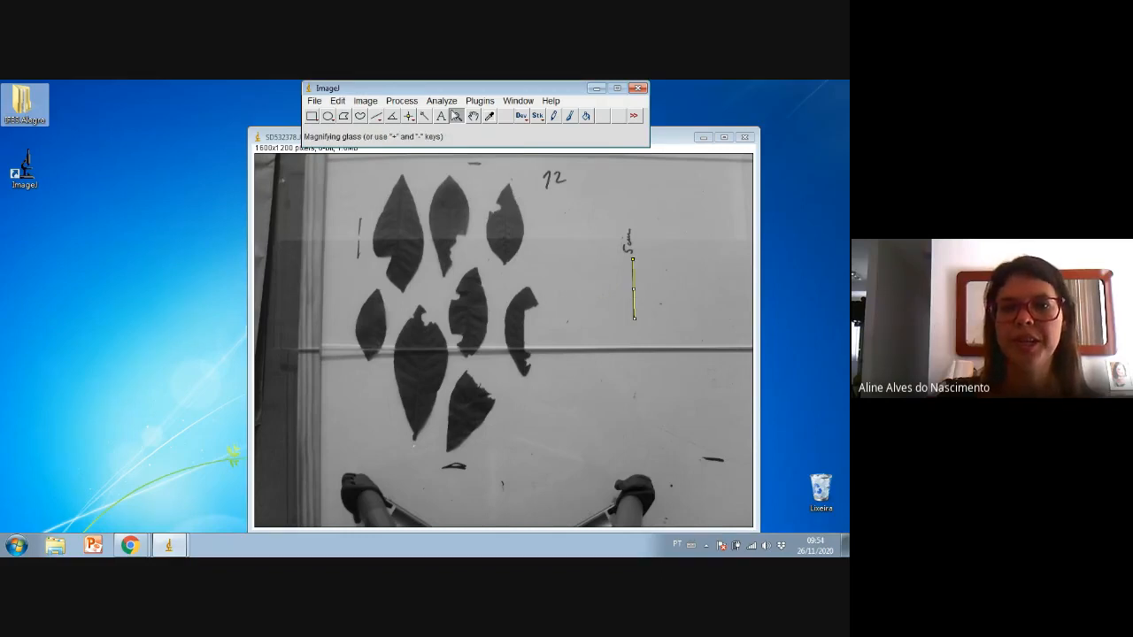
{"action": "left_click", "coordinate": [449, 103]}
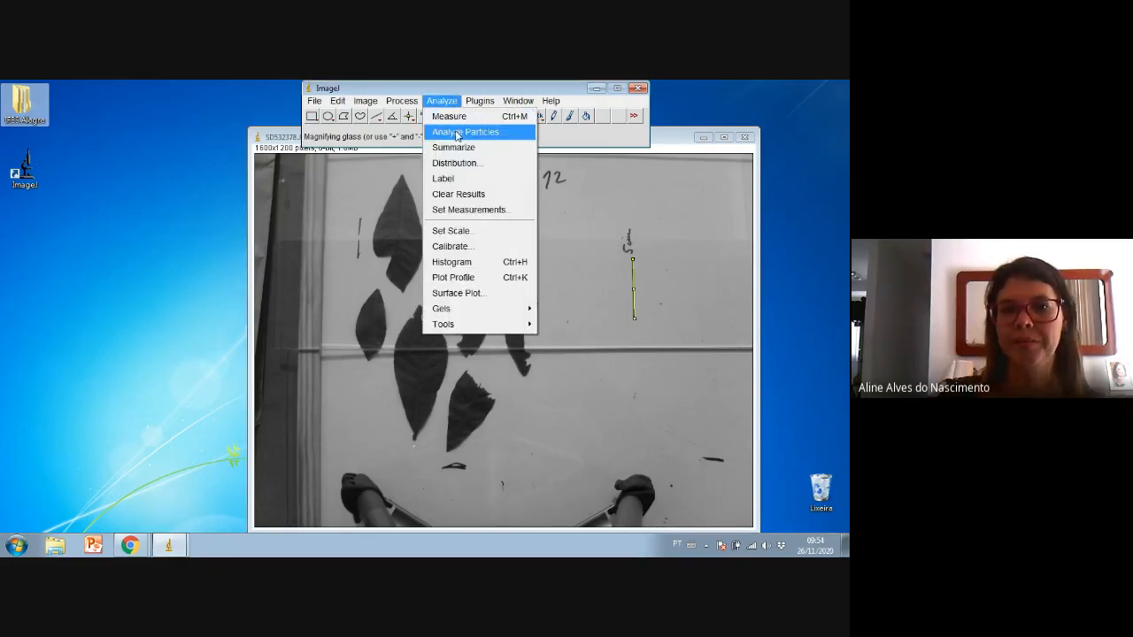
{"action": "left_click", "coordinate": [470, 232]}
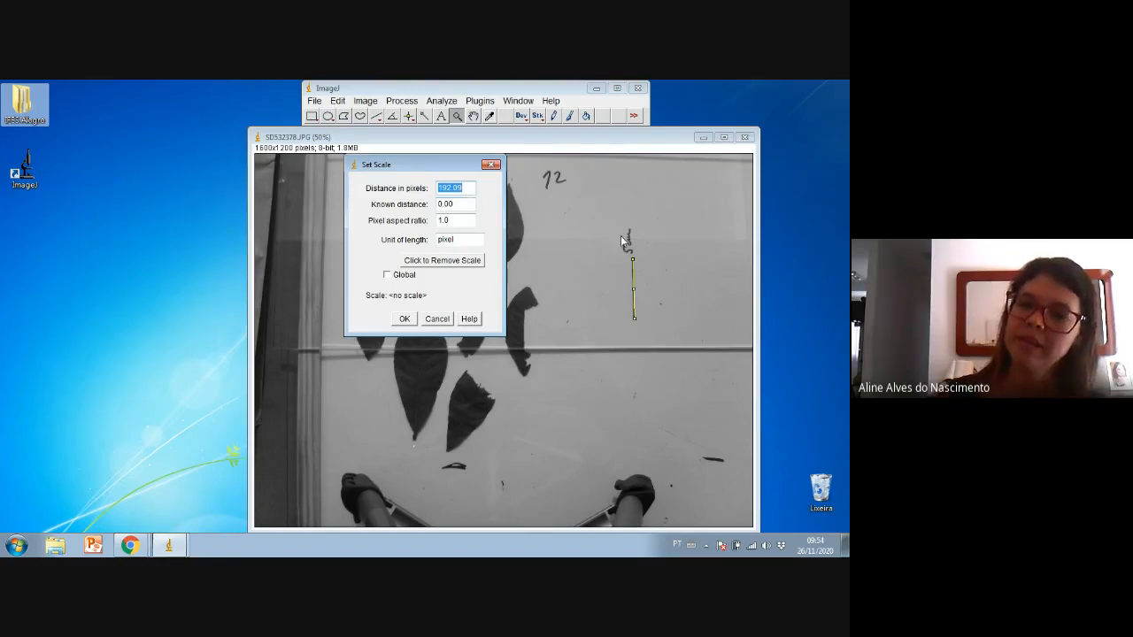
{"action": "double_click", "coordinate": [460, 202]}
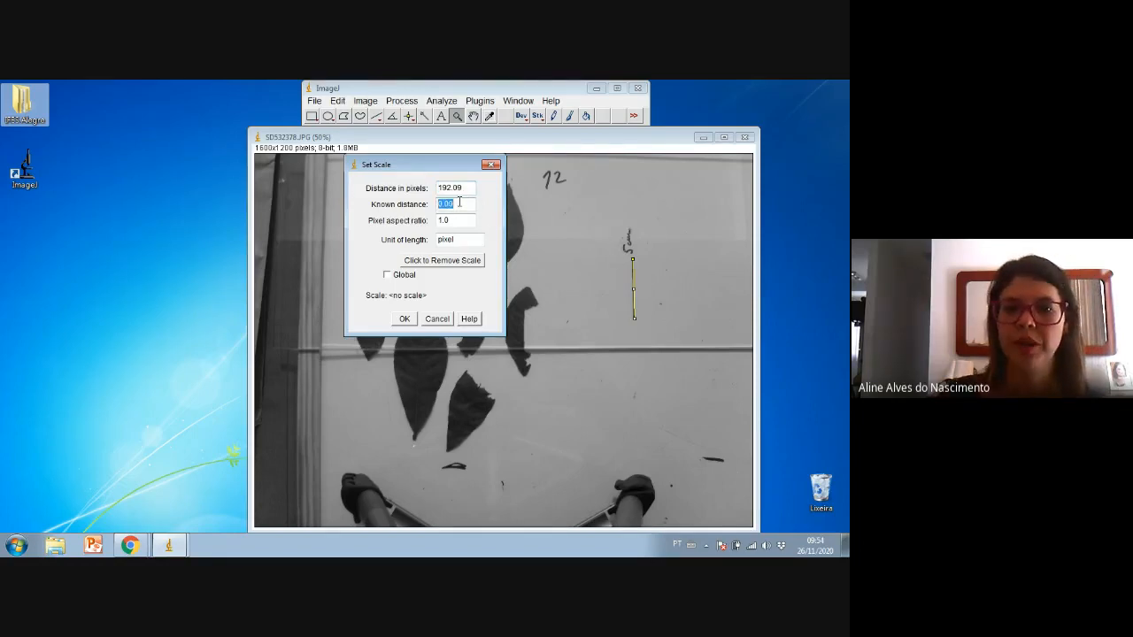
{"action": "type", "text": "5"}
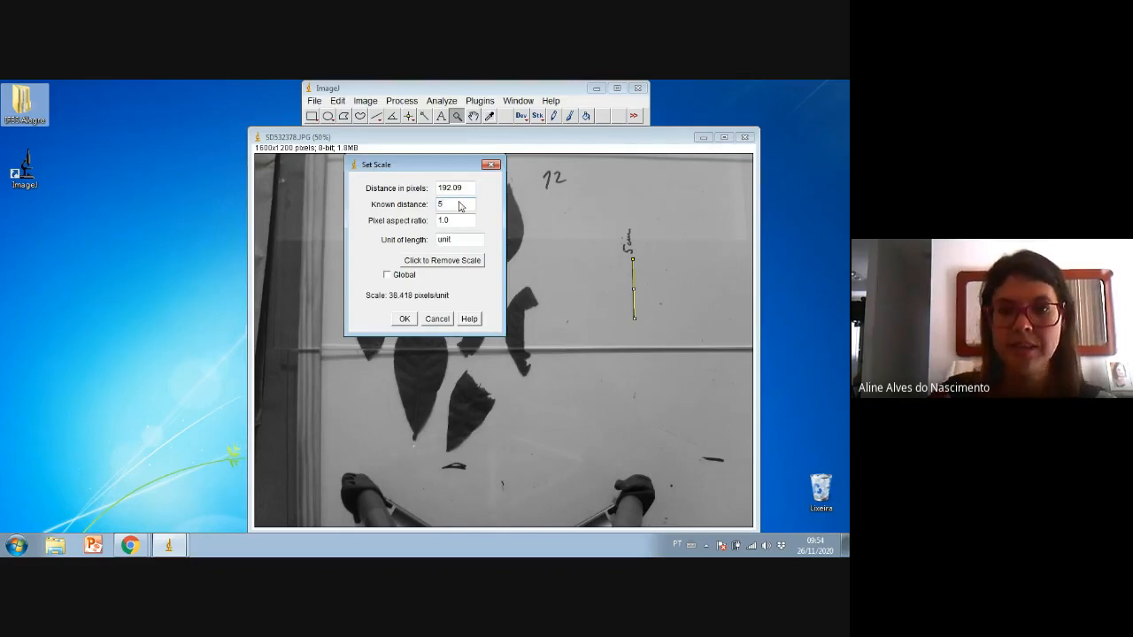
{"action": "double_click", "coordinate": [469, 240]}
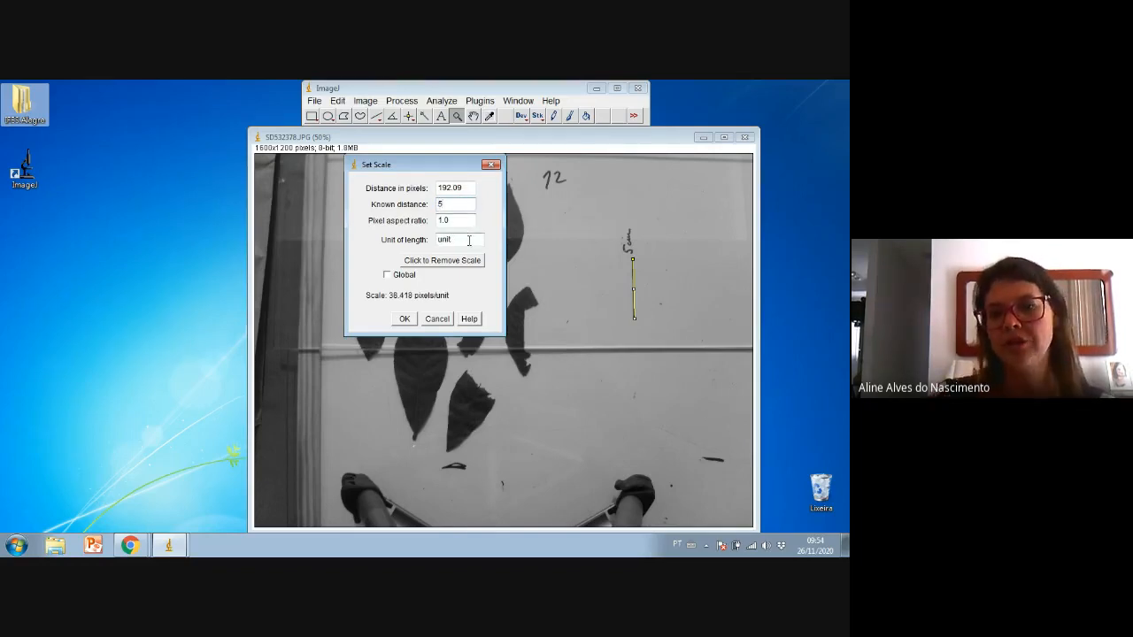
{"action": "type", "text": "cm"}
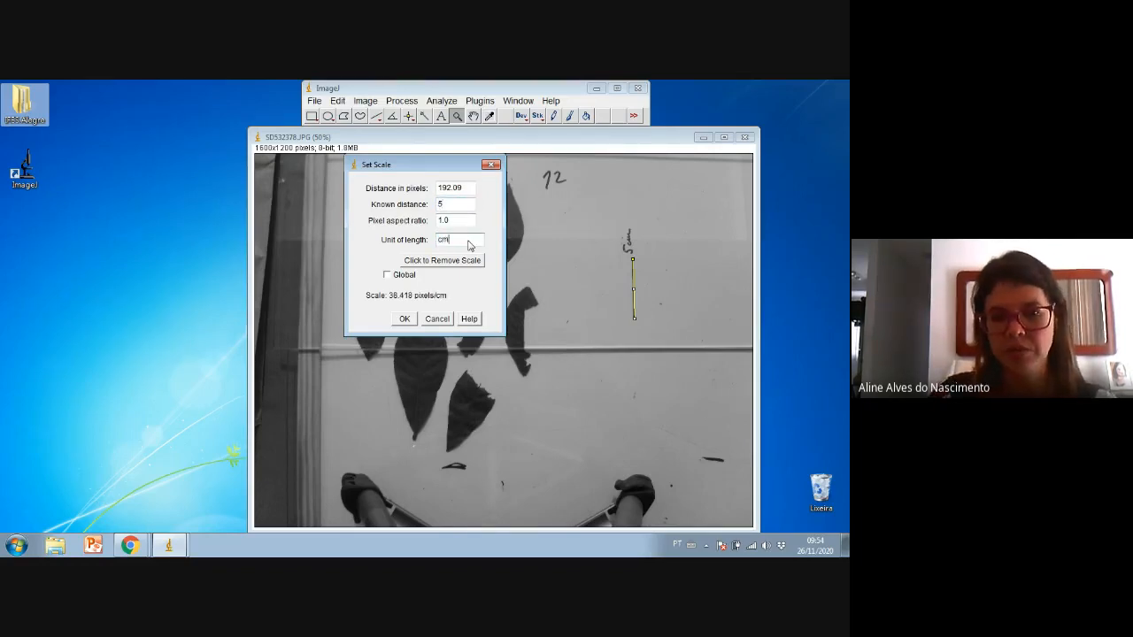
{"action": "left_click", "coordinate": [405, 319]}
- Retrace the 5 cm reference mark with a straight line and move the image window clear of the ImageJ status bar
{"action": "left_click", "coordinate": [659, 283]}
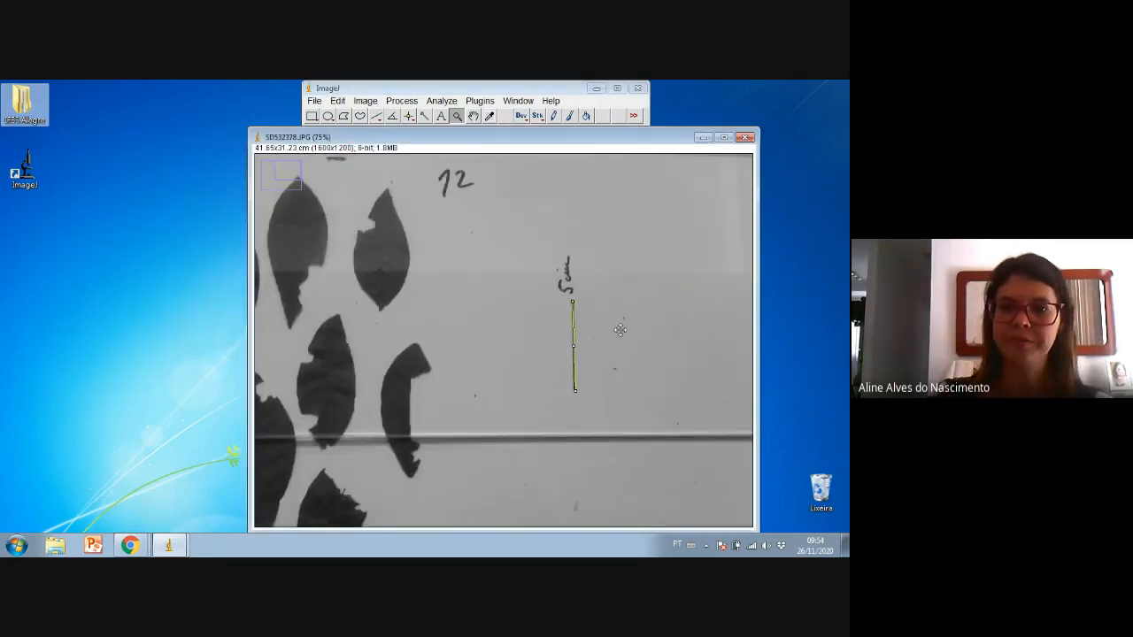
{"action": "left_click", "coordinate": [619, 337]}
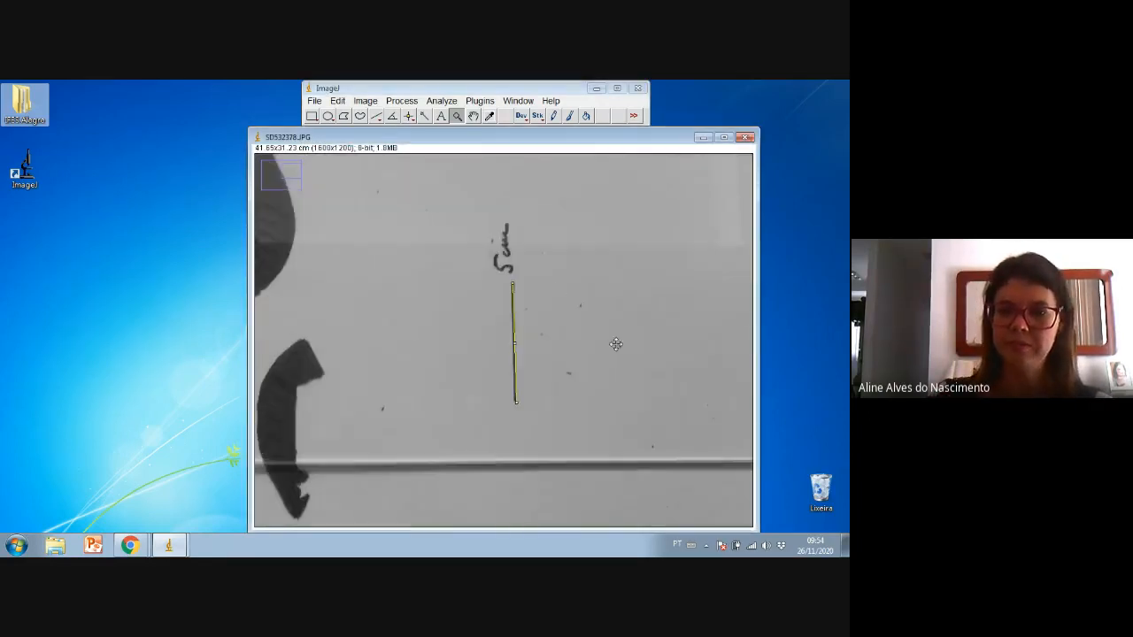
{"action": "left_click", "coordinate": [377, 116]}
{"action": "left_click", "coordinate": [544, 267]}
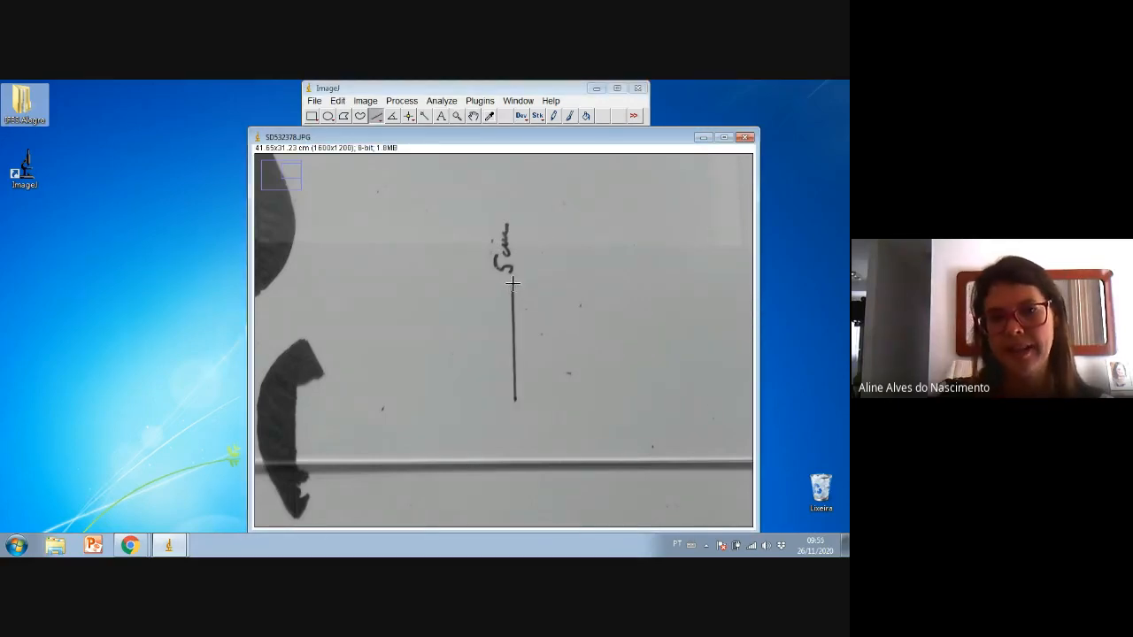
{"action": "left_click_drag", "start_coordinate": [512, 283], "coordinate": [519, 400]}
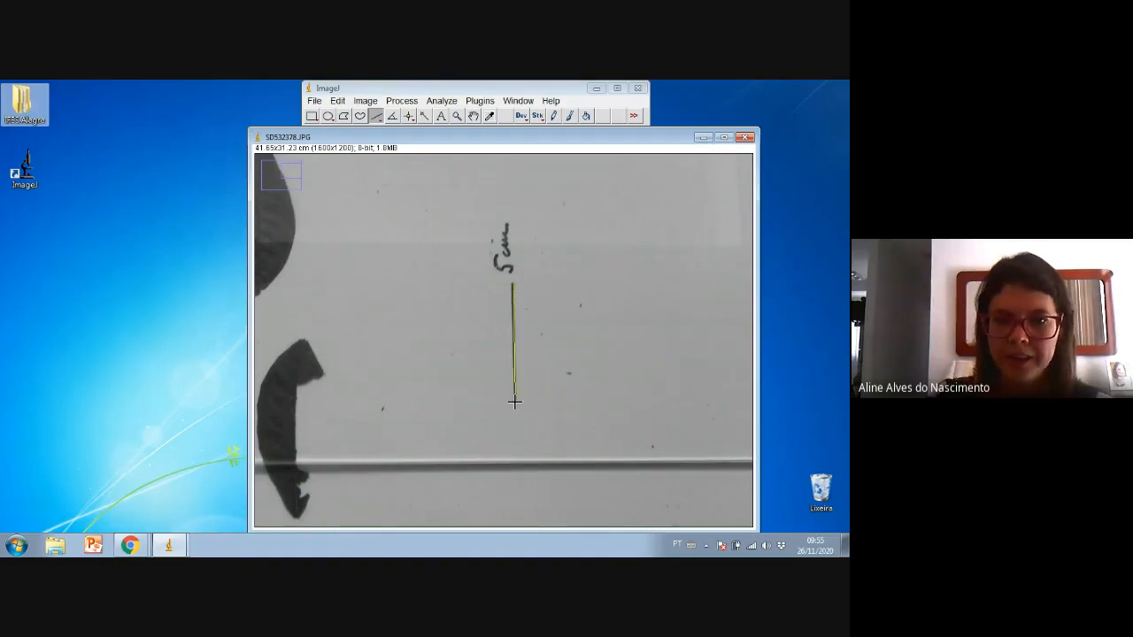
{"action": "left_click_drag", "start_coordinate": [514, 401], "coordinate": [514, 401]}
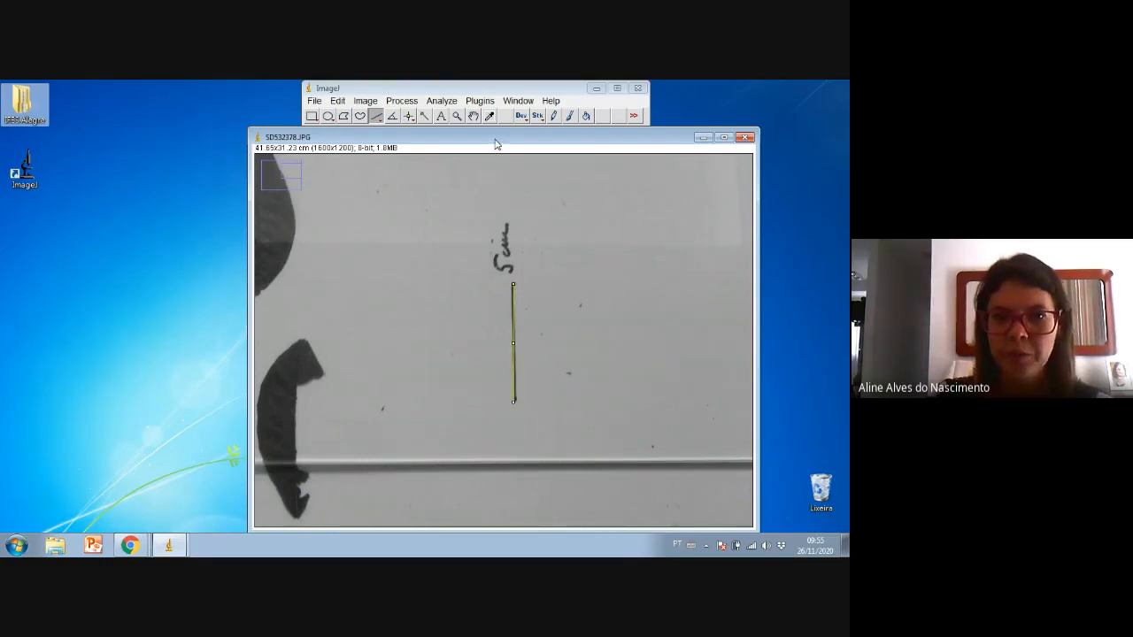
{"action": "left_click_drag", "start_coordinate": [495, 139], "coordinate": [498, 164]}
{"action": "left_click", "coordinate": [519, 307]}
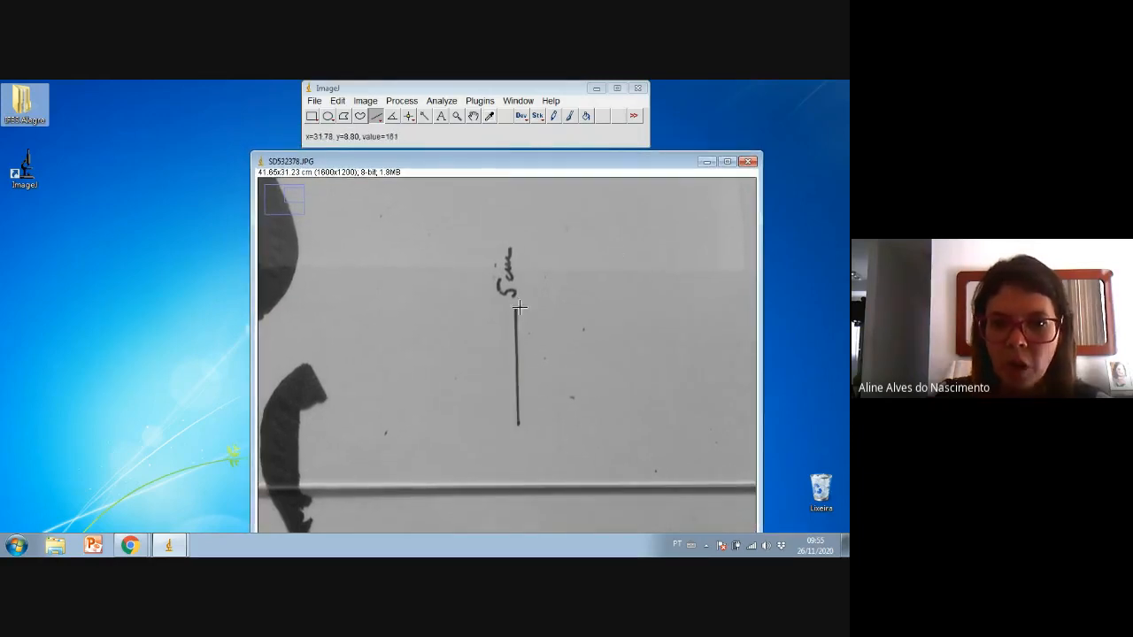
{"action": "left_click_drag", "start_coordinate": [514, 309], "coordinate": [519, 381]}
{"action": "right_click", "coordinate": [519, 380]}
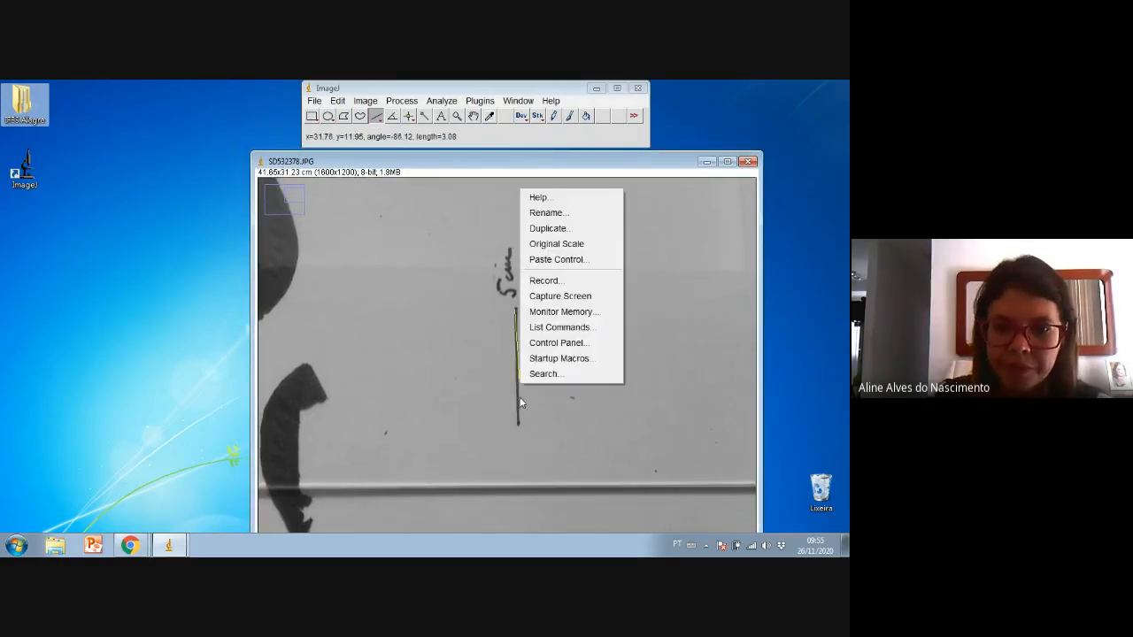
{"action": "left_click", "coordinate": [544, 374]}
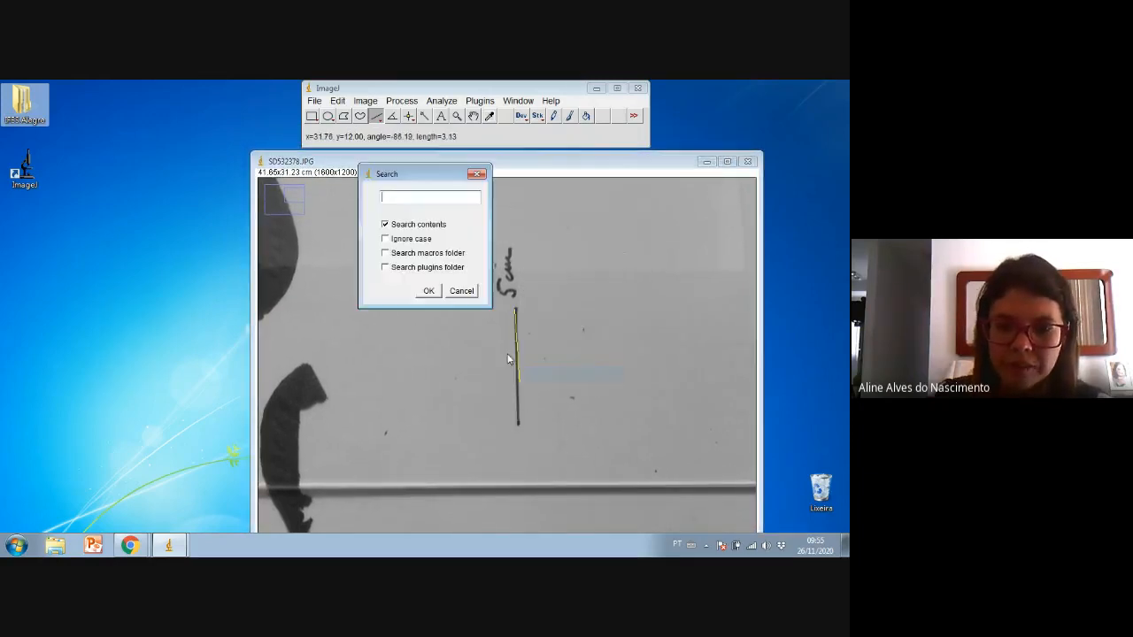
{"action": "left_click", "coordinate": [478, 174]}
- Check the calibration by measuring the 5 cm reference mark with a straight line, adjusting its lower end
{"action": "left_click_drag", "start_coordinate": [515, 309], "coordinate": [519, 427]}
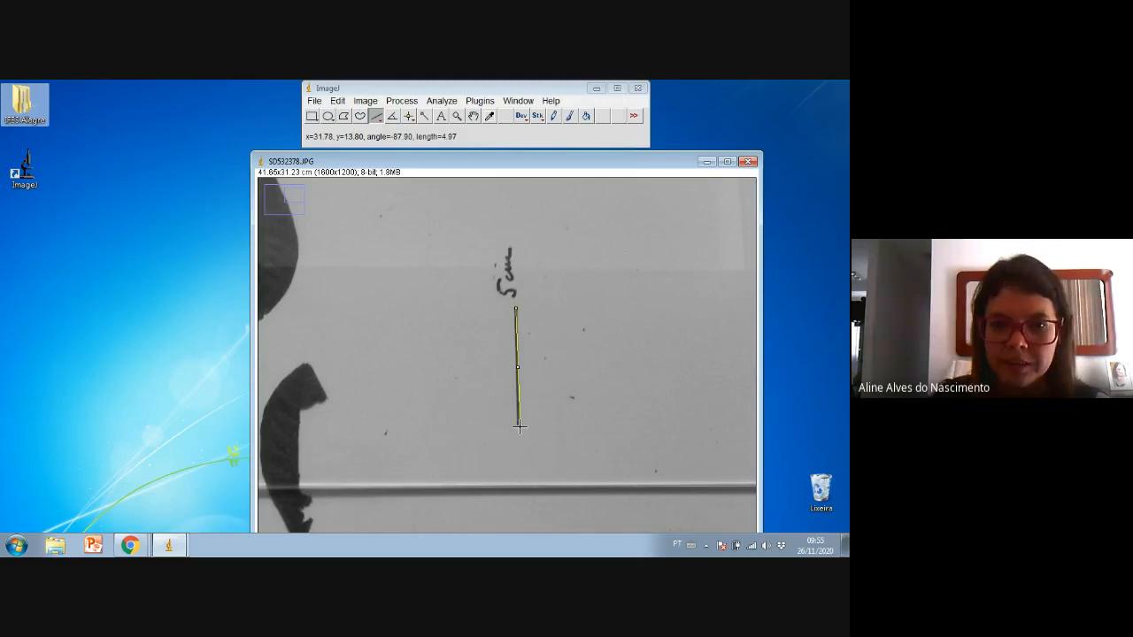
{"action": "left_click_drag", "start_coordinate": [520, 427], "coordinate": [518, 429]}
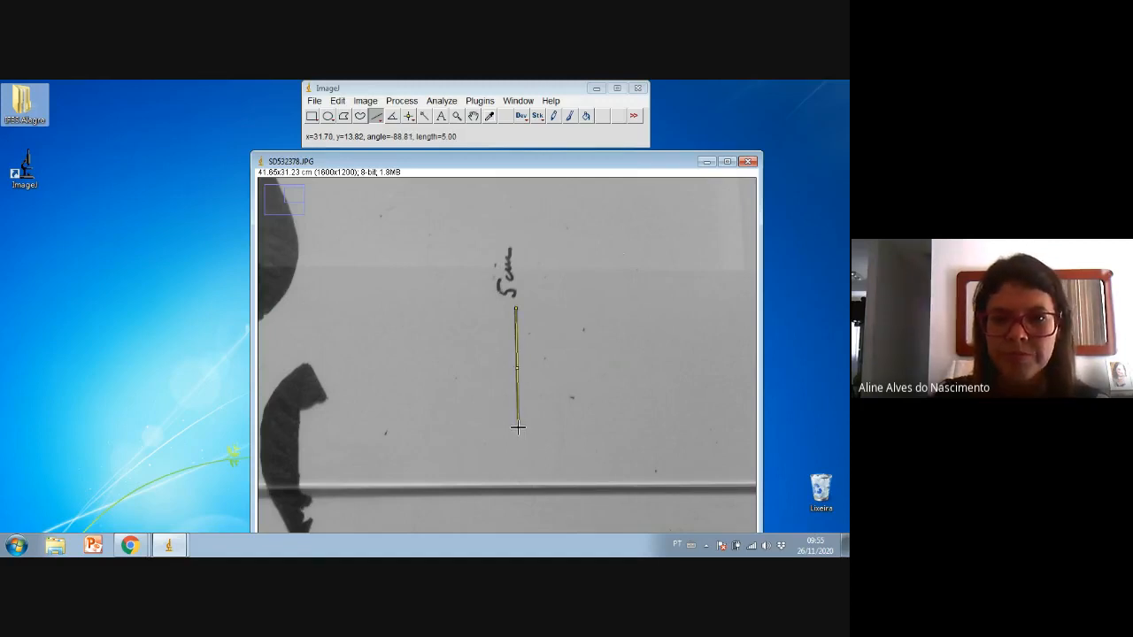
{"action": "left_click_drag", "start_coordinate": [517, 428], "coordinate": [518, 427]}
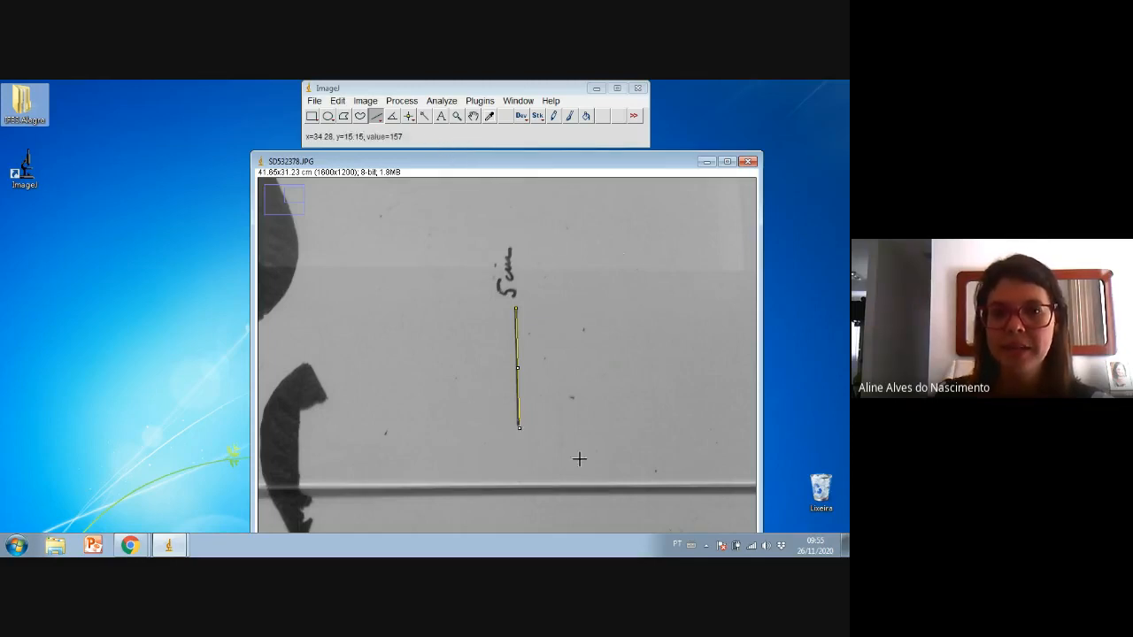
{"action": "left_click_drag", "start_coordinate": [519, 428], "coordinate": [515, 426]}
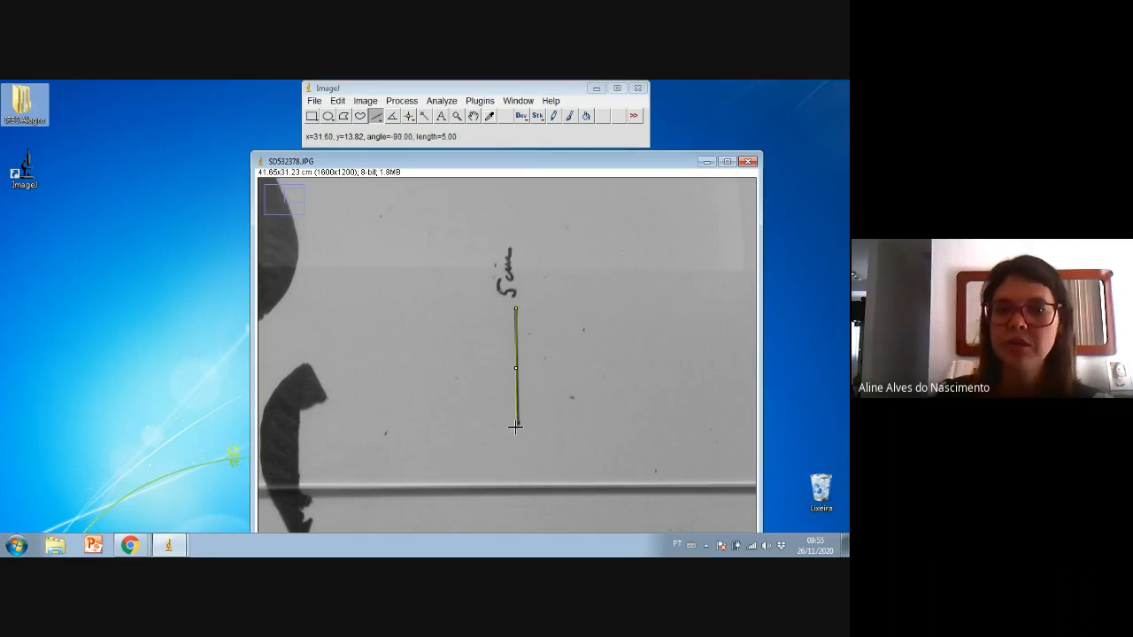
- Convert the whole leaf image to black and white with Make Binary
{"action": "left_click", "coordinate": [457, 116]}
{"action": "right_click", "coordinate": [591, 211]}
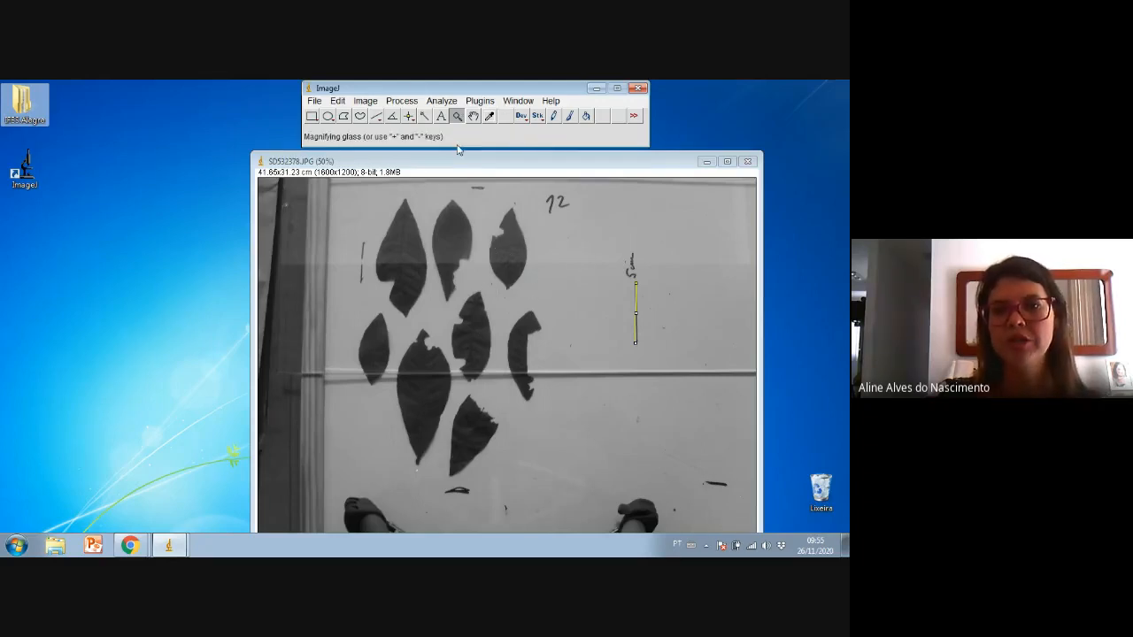
{"action": "left_click", "coordinate": [411, 103]}
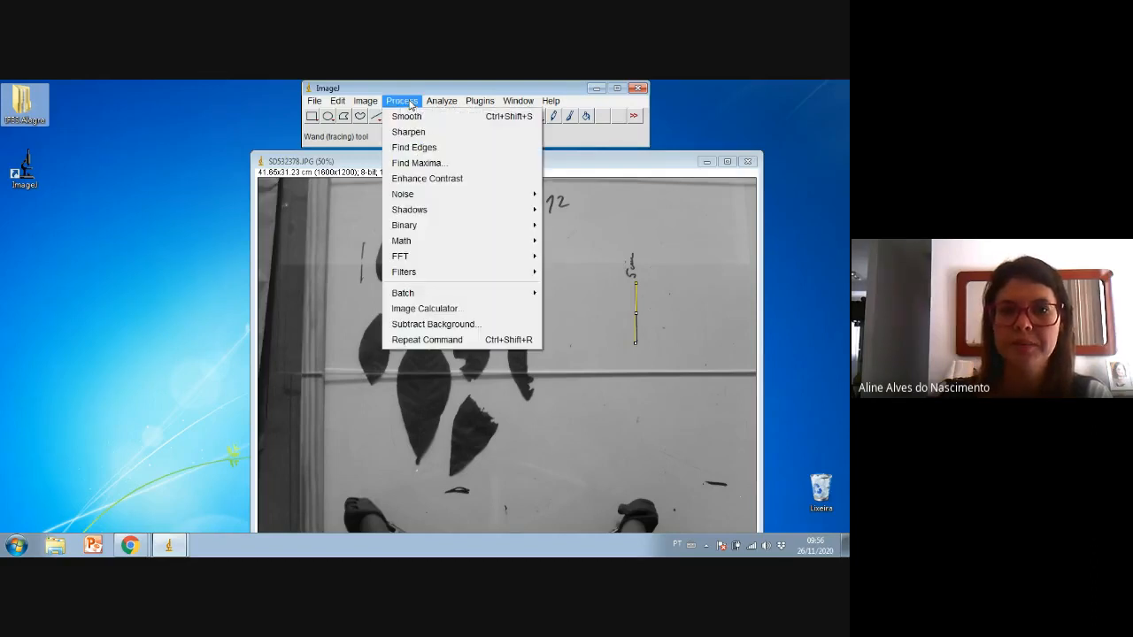
{"action": "mouse_move", "coordinate": [395, 228]}
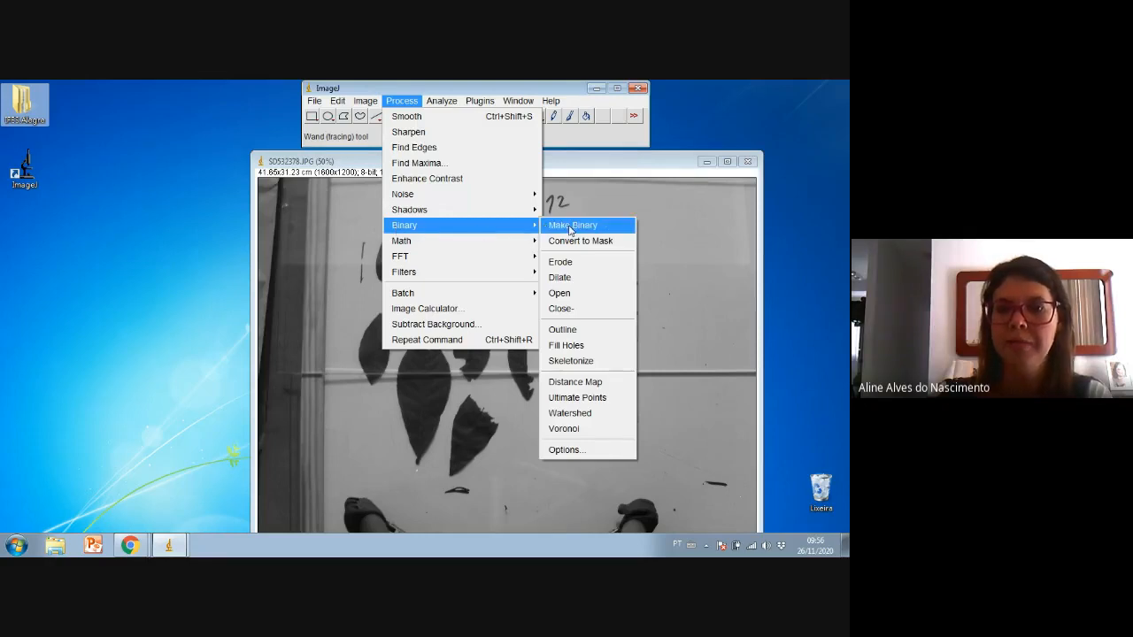
{"action": "left_click", "coordinate": [571, 226]}
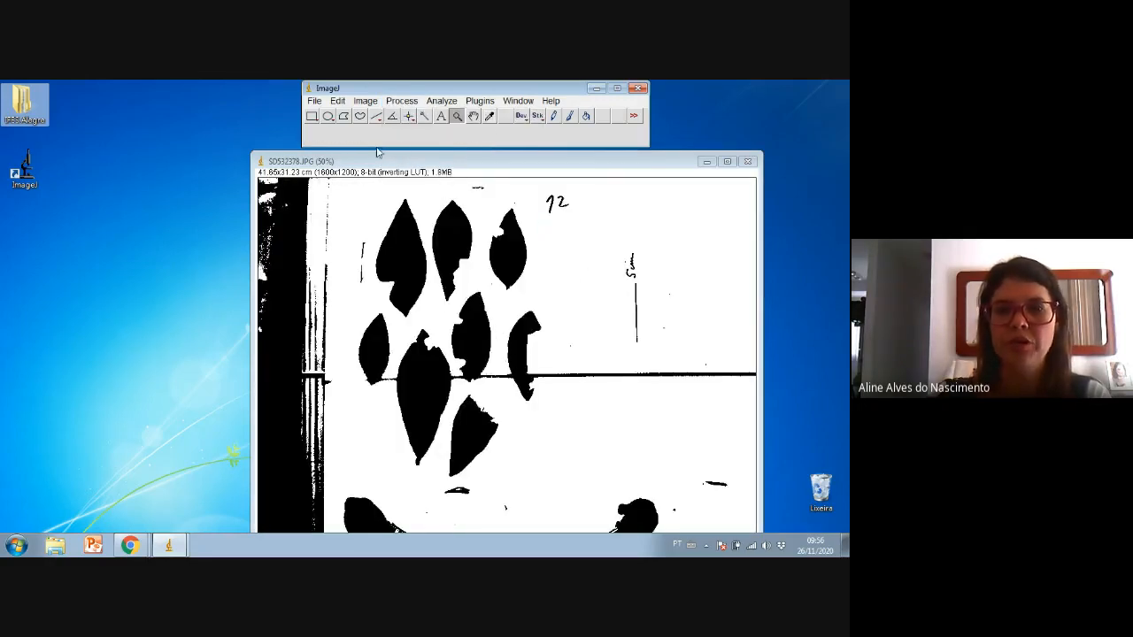
- Undo the binary conversion of the leaf image and restore it again
{"action": "left_click", "coordinate": [338, 102]}
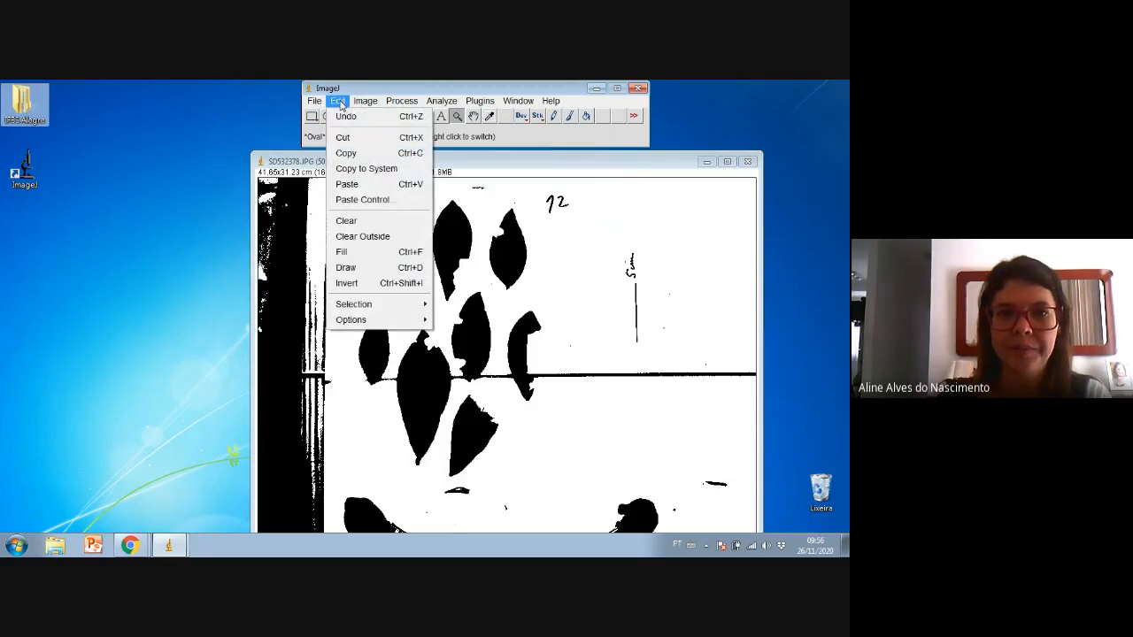
{"action": "left_click", "coordinate": [344, 117]}
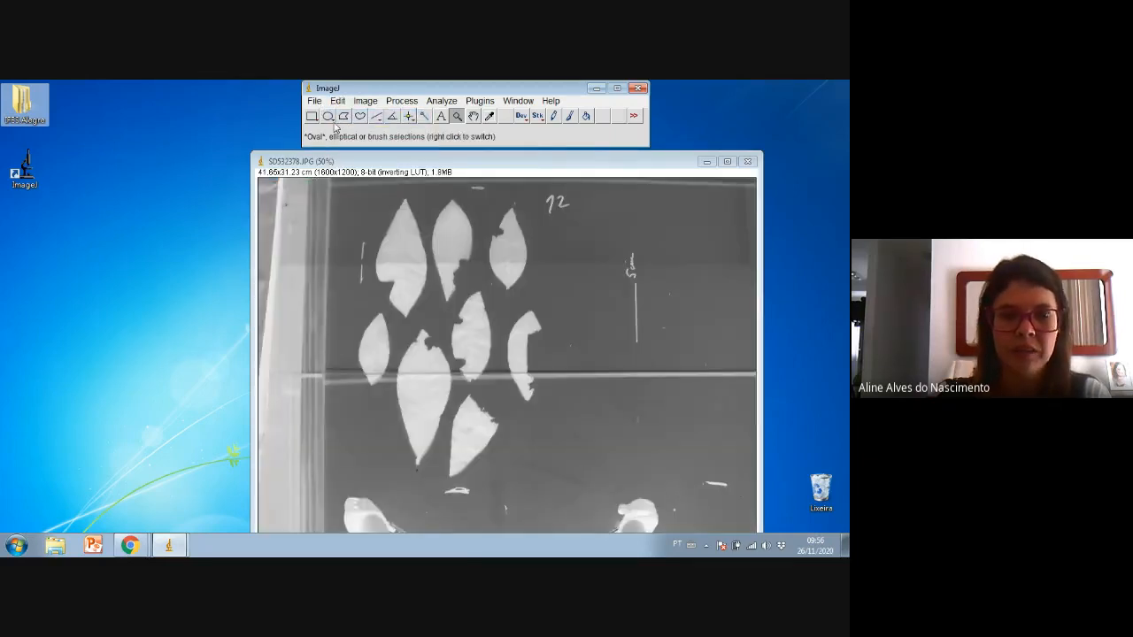
{"action": "key", "text": "ctrl+z"}
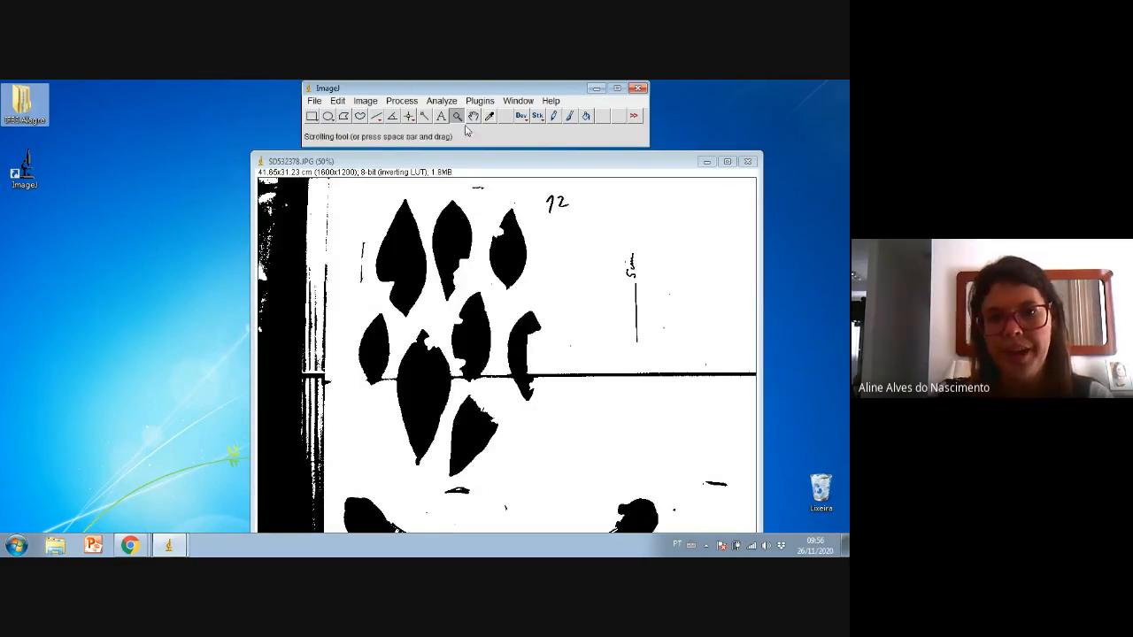
- Examine the binary image where the dark horizontal line joins neighbouring leaves in the middle row
{"action": "left_click", "coordinate": [382, 384]}
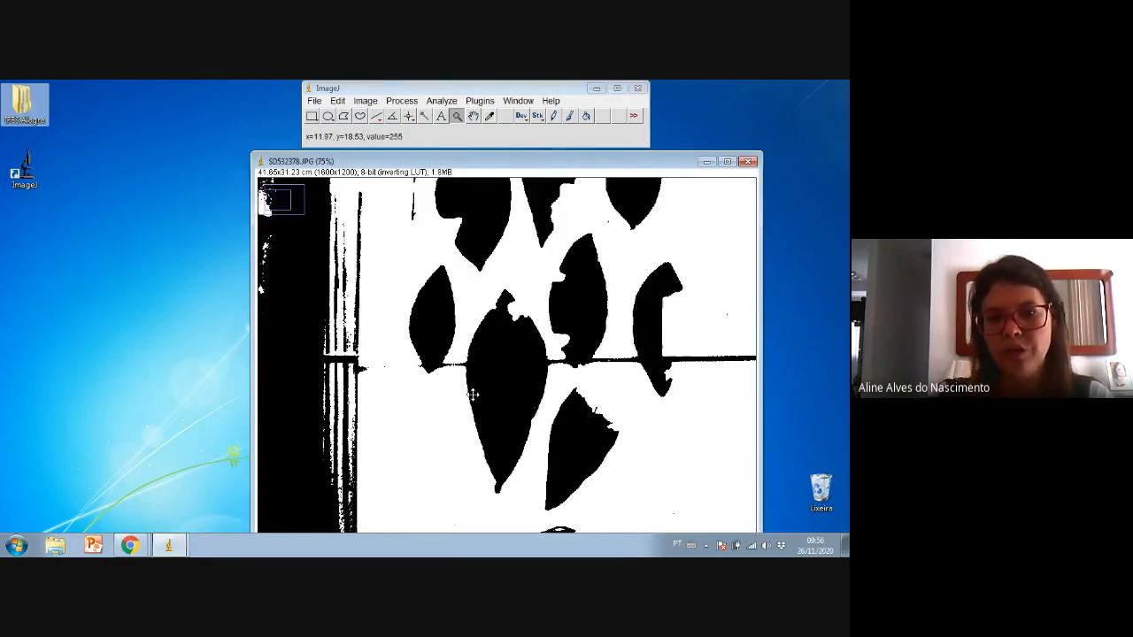
{"action": "left_click", "coordinate": [457, 368]}
{"action": "left_click", "coordinate": [497, 370]}
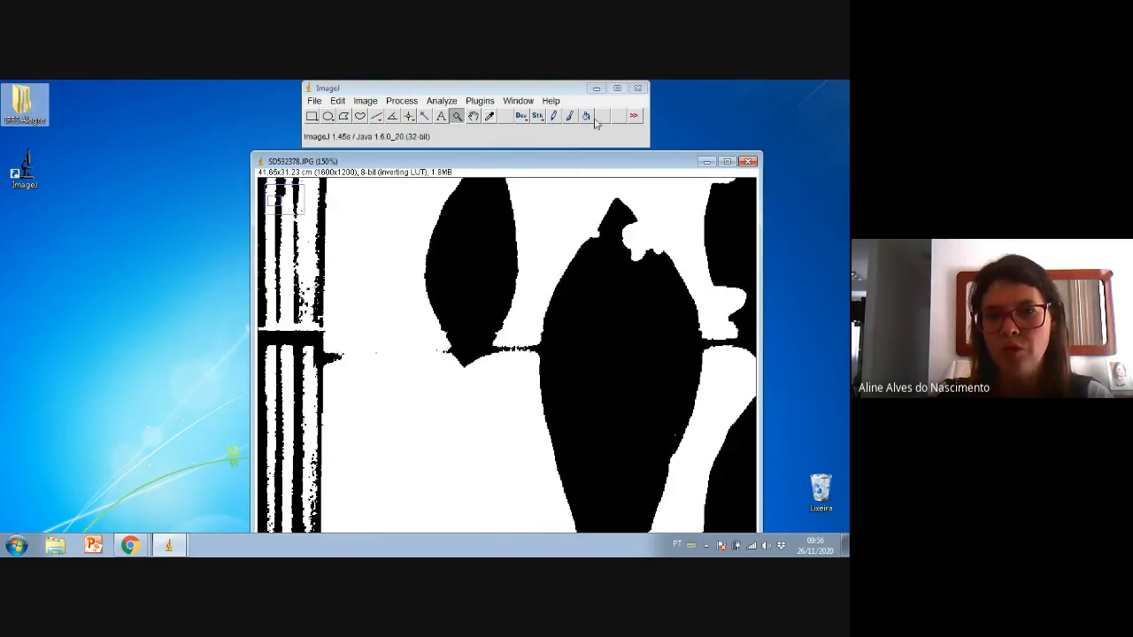
{"action": "left_click", "coordinate": [475, 117]}
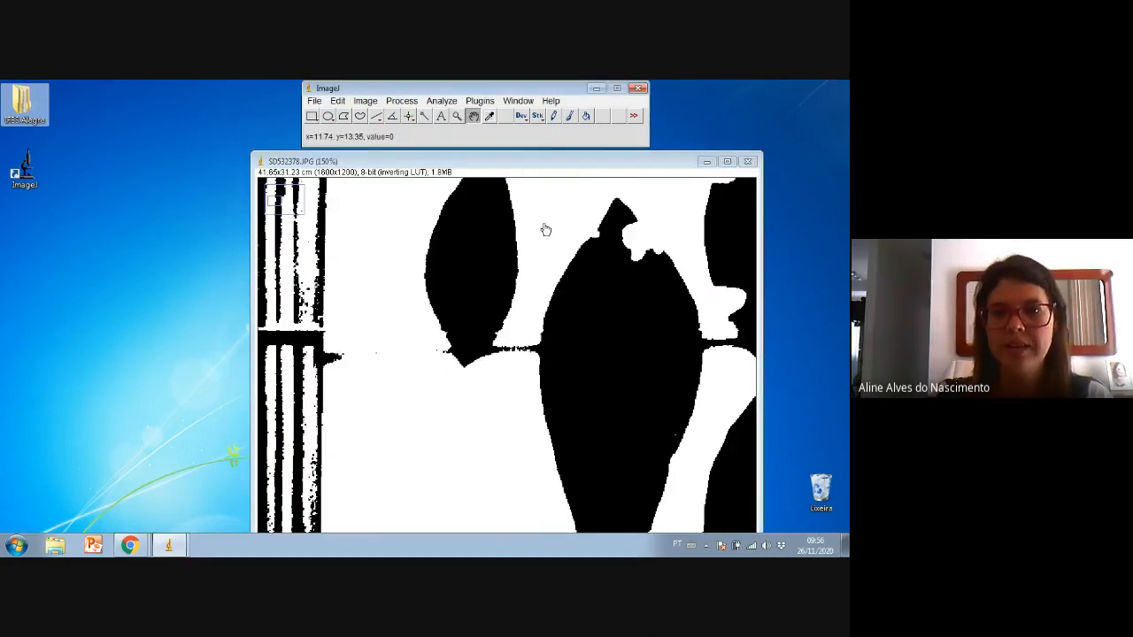
{"action": "left_click_drag", "start_coordinate": [614, 282], "coordinate": [255, 318]}
{"action": "mouse_move", "coordinate": [703, 389]}
{"action": "left_mouse_down"}
{"action": "mouse_move", "coordinate": [655, 407]}
{"action": "mouse_move", "coordinate": [572, 404]}
{"action": "mouse_move", "coordinate": [698, 392]}
{"action": "left_mouse_up"}
{"action": "double_click", "coordinate": [457, 116]}
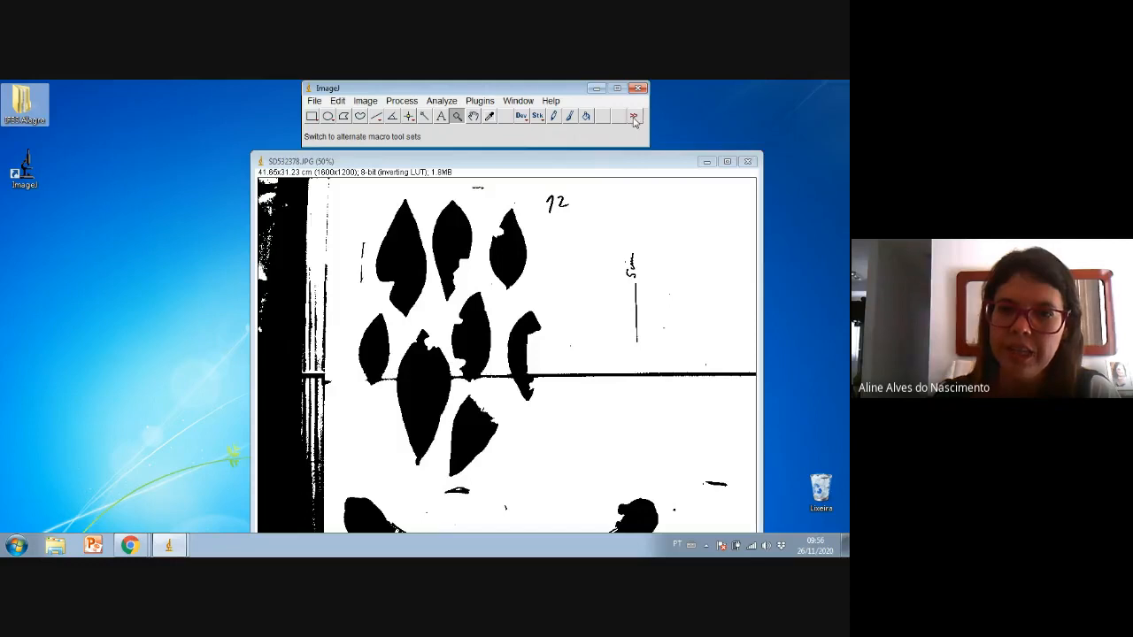
- Load the Drawing Tools toolset and erase the thin line joining the small leftmost leaf to the large leaf beside it
{"action": "left_click", "coordinate": [634, 118]}
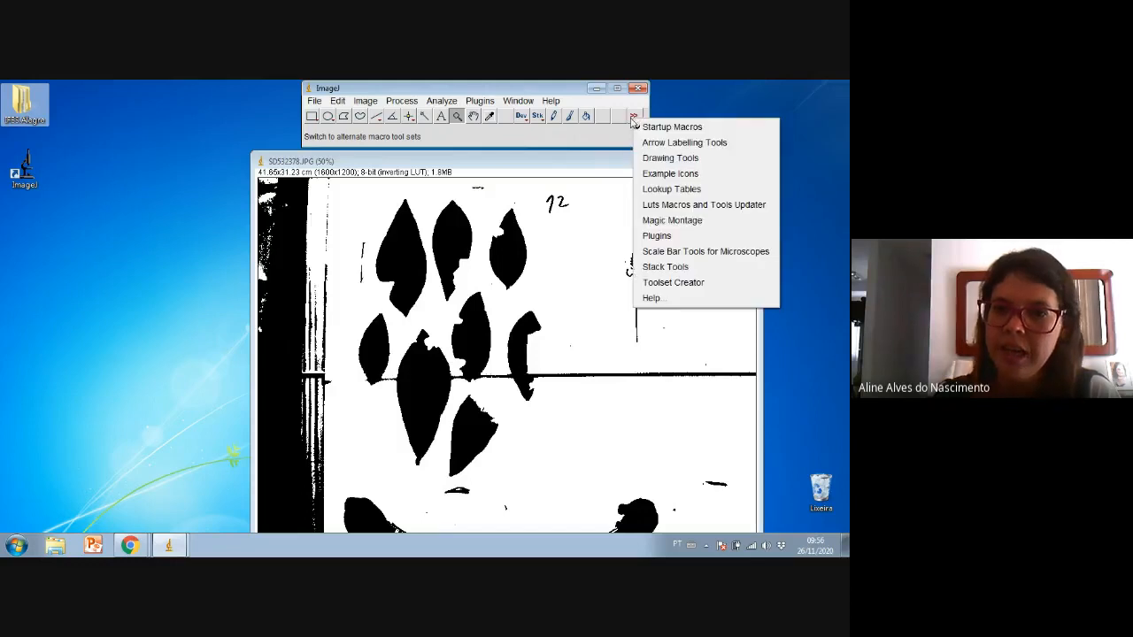
{"action": "left_click", "coordinate": [667, 160]}
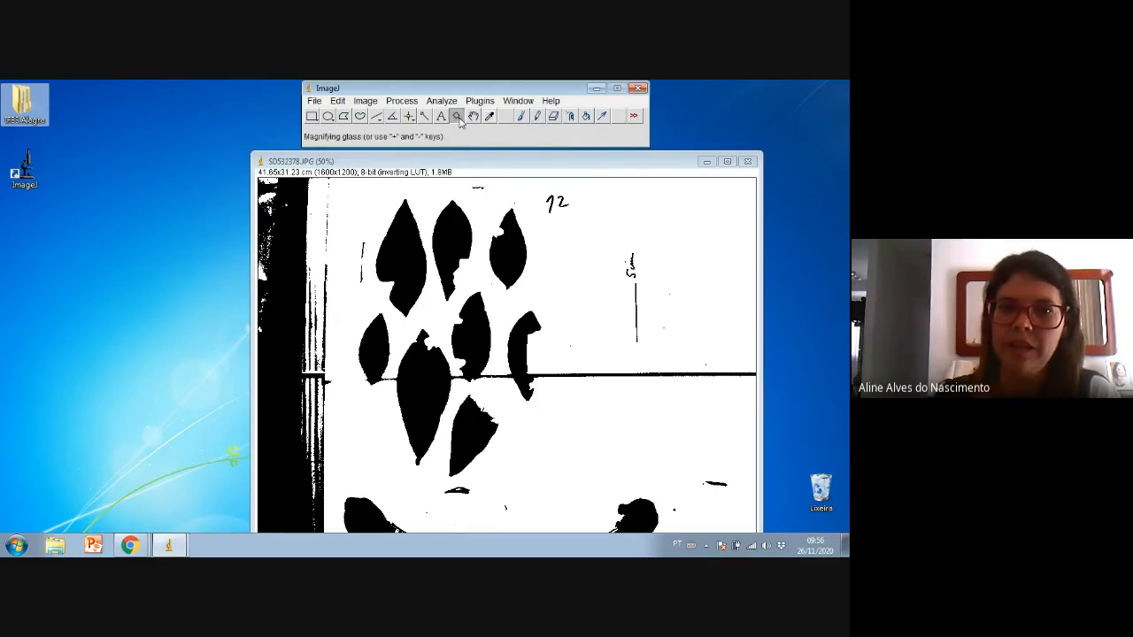
{"action": "left_click", "coordinate": [405, 378]}
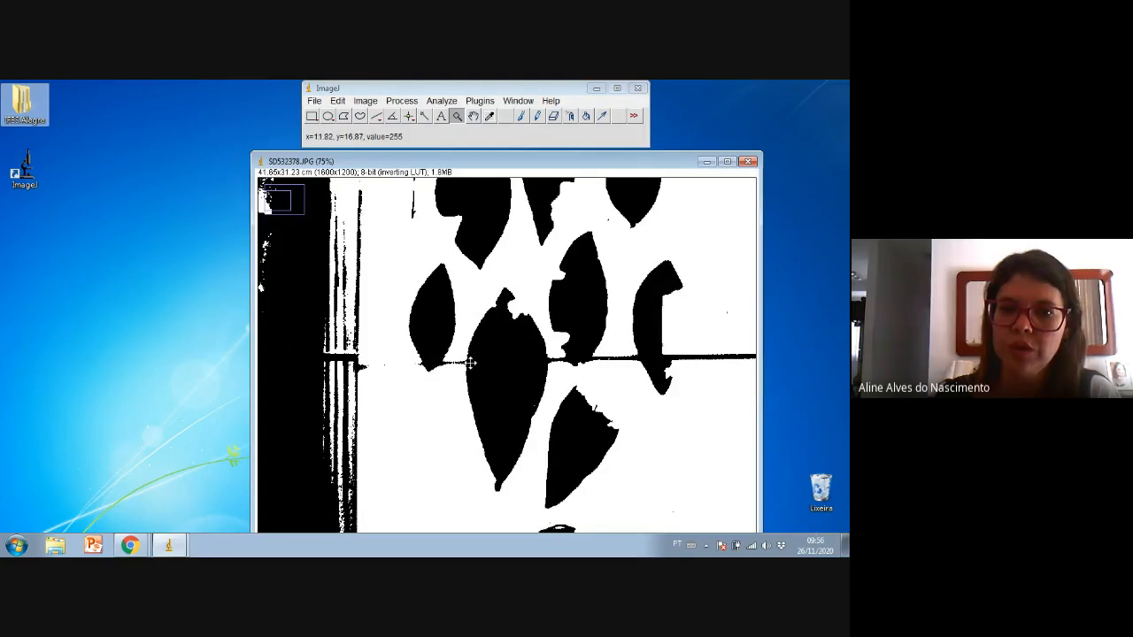
{"action": "left_click", "coordinate": [469, 363]}
{"action": "left_click", "coordinate": [469, 363]}
{"action": "left_click", "coordinate": [469, 363]}
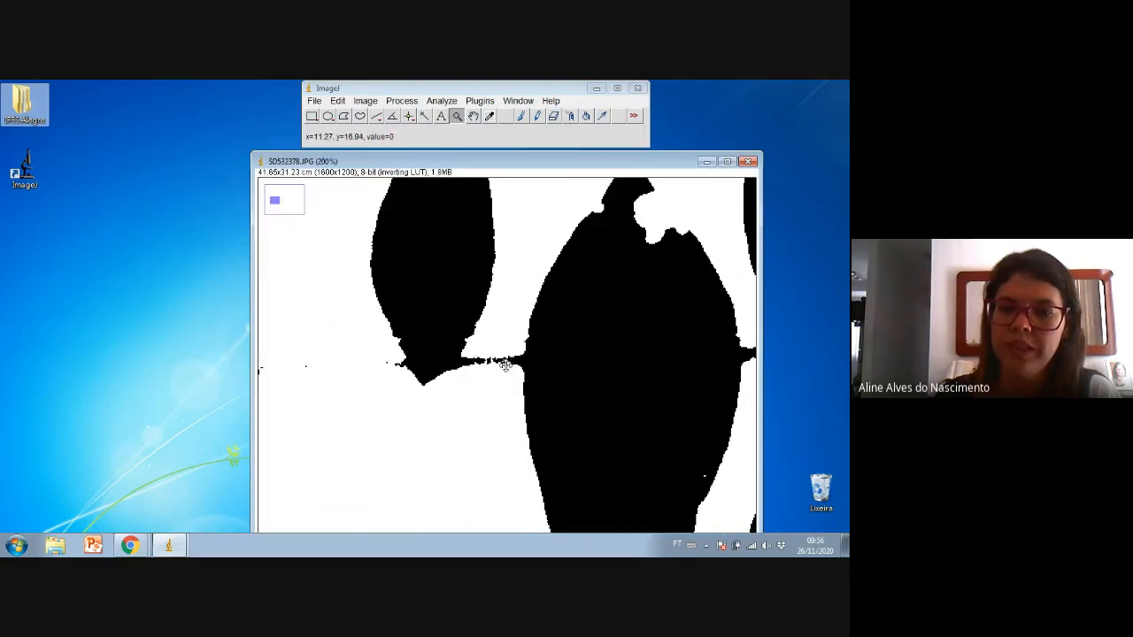
{"action": "left_click", "coordinate": [554, 116]}
{"action": "mouse_move", "coordinate": [487, 354]}
{"action": "left_mouse_down"}
{"action": "mouse_move", "coordinate": [465, 369]}
{"action": "mouse_move", "coordinate": [491, 354]}
{"action": "mouse_move", "coordinate": [511, 368]}
{"action": "left_mouse_up"}
- Erase the horizontal line segments joining the large leaf, the leaf to its right and the curved rightmost leaf
{"action": "left_click", "coordinate": [472, 116]}
{"action": "left_click_drag", "start_coordinate": [619, 336], "coordinate": [344, 301]}
{"action": "left_click", "coordinate": [553, 116]}
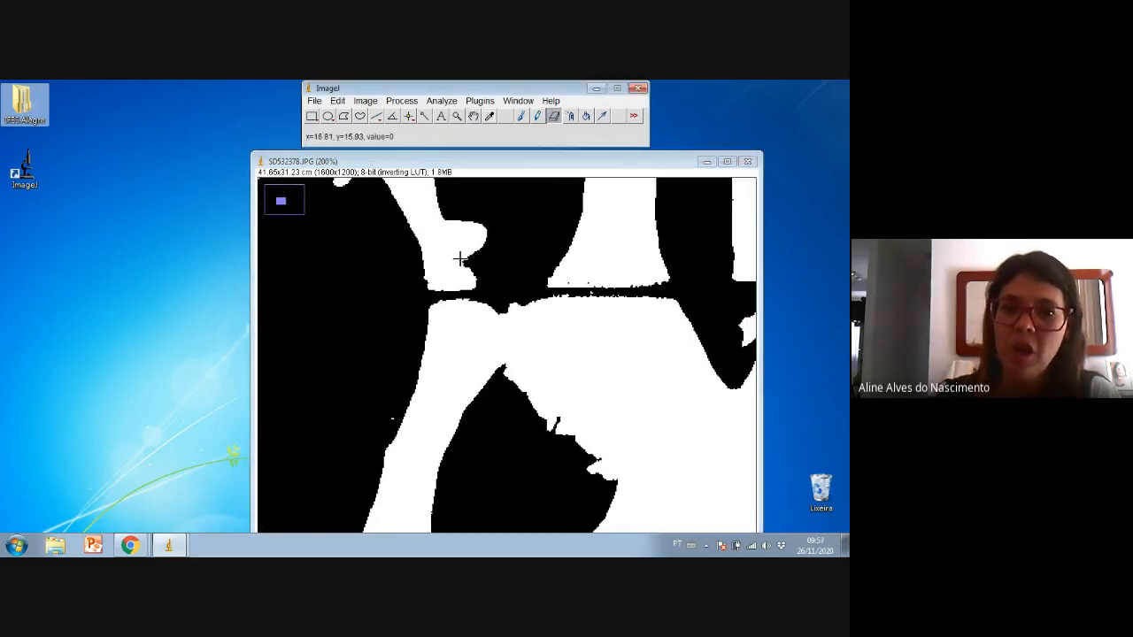
{"action": "mouse_move", "coordinate": [442, 311]}
{"action": "left_mouse_down"}
{"action": "mouse_move", "coordinate": [437, 294]}
{"action": "mouse_move", "coordinate": [457, 300]}
{"action": "mouse_move", "coordinate": [461, 287]}
{"action": "mouse_move", "coordinate": [482, 308]}
{"action": "left_mouse_up"}
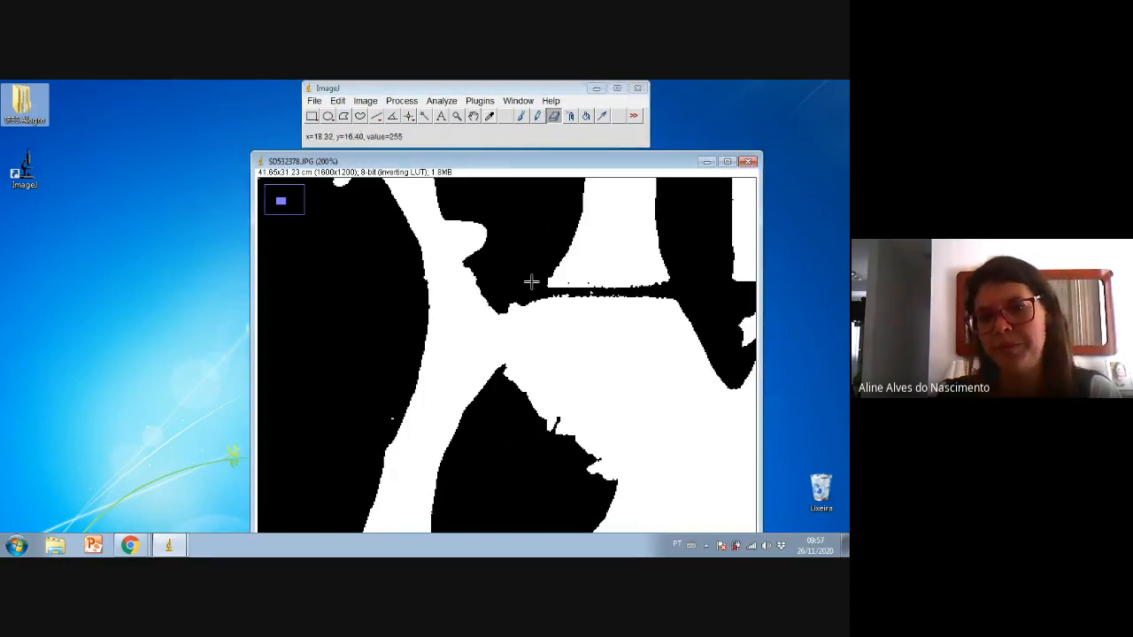
{"action": "mouse_move", "coordinate": [582, 279]}
{"action": "left_mouse_down"}
{"action": "mouse_move", "coordinate": [544, 303]}
{"action": "mouse_move", "coordinate": [556, 289]}
{"action": "mouse_move", "coordinate": [590, 306]}
{"action": "mouse_move", "coordinate": [618, 286]}
{"action": "mouse_move", "coordinate": [663, 284]}
{"action": "left_mouse_up"}
{"action": "right_click", "coordinate": [659, 285]}
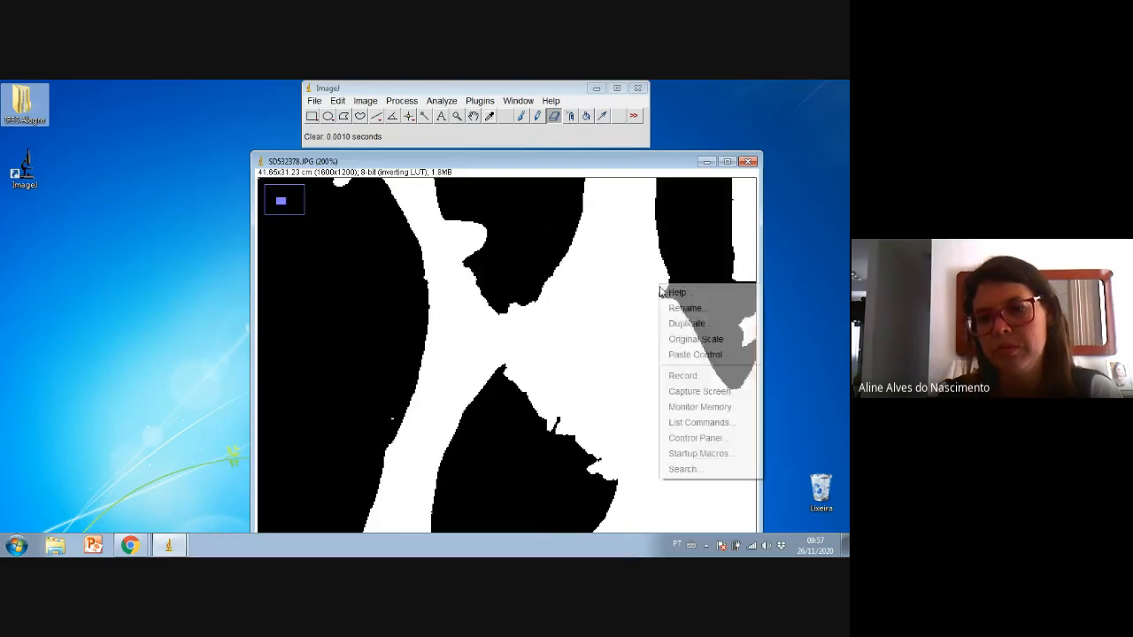
{"action": "left_click", "coordinate": [659, 300]}
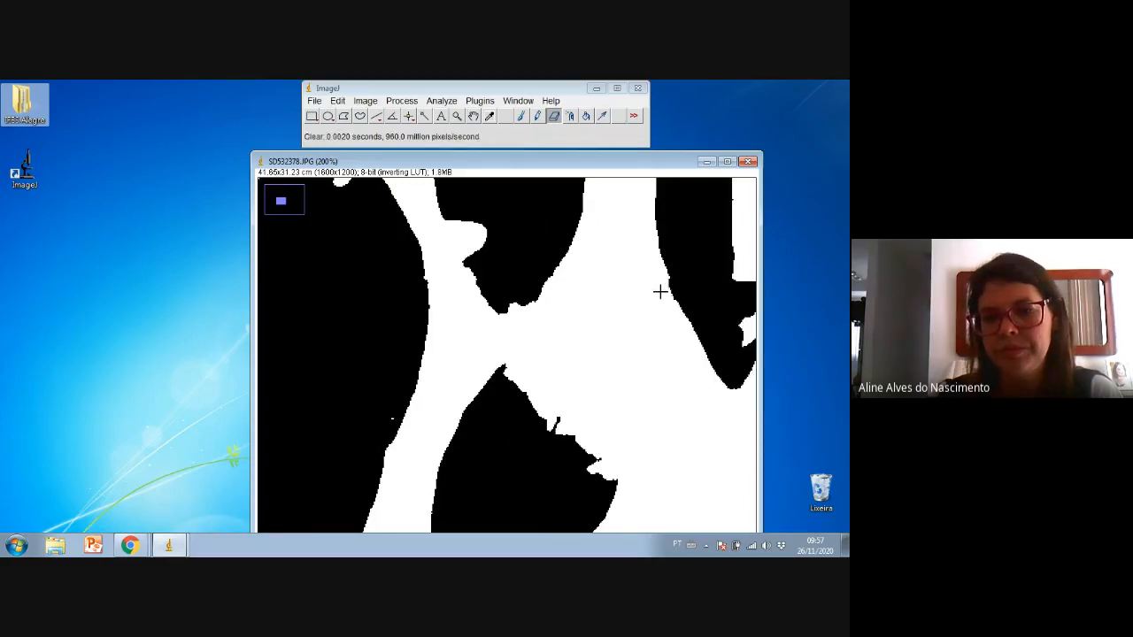
- Erase the part of the horizontal line just beyond the curved rightmost leaf so the leaf is detached from it
{"action": "left_click", "coordinate": [474, 116]}
{"action": "mouse_move", "coordinate": [690, 284]}
{"action": "left_mouse_down"}
{"action": "mouse_move", "coordinate": [248, 284]}
{"action": "mouse_move", "coordinate": [225, 294]}
{"action": "left_mouse_up"}
{"action": "left_click", "coordinate": [554, 116]}
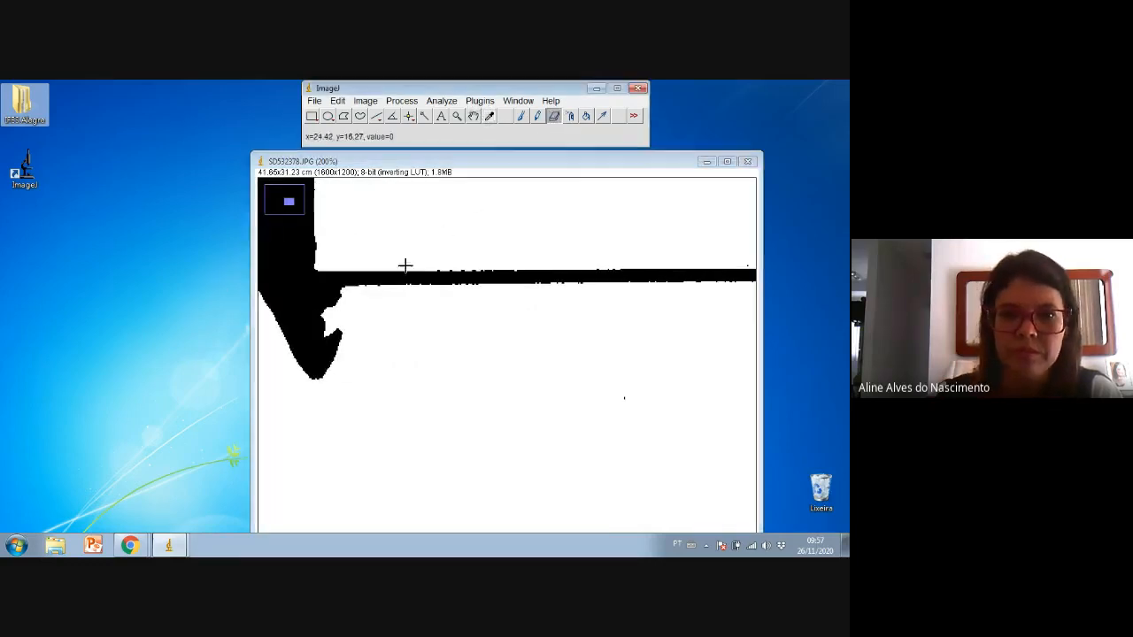
{"action": "mouse_move", "coordinate": [404, 267]}
{"action": "left_mouse_down"}
{"action": "mouse_move", "coordinate": [363, 282]}
{"action": "mouse_move", "coordinate": [348, 268]}
{"action": "left_mouse_up"}
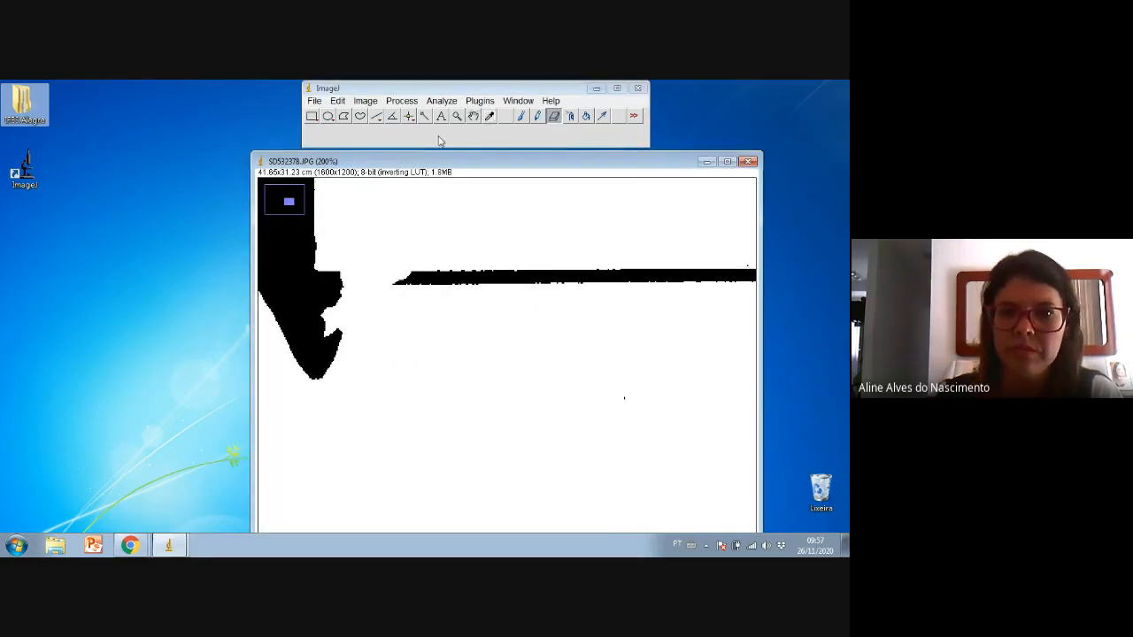
{"action": "double_click", "coordinate": [456, 116]}
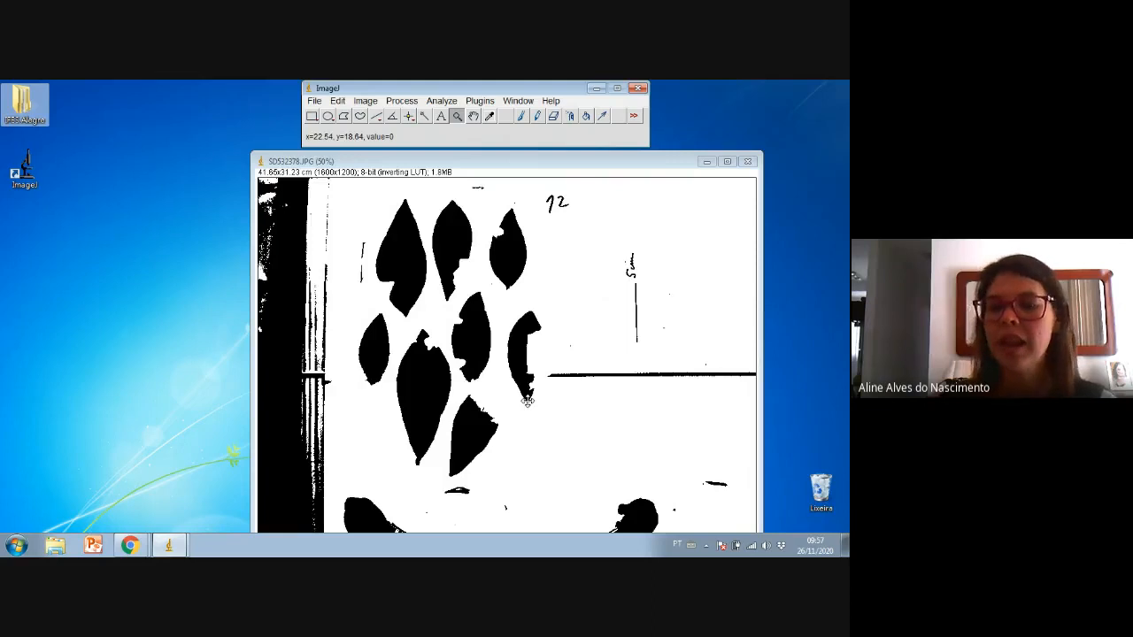
- Select all eight separated leaves together with the Wand tool, adding each one to the same selection
{"action": "left_click", "coordinate": [424, 116]}
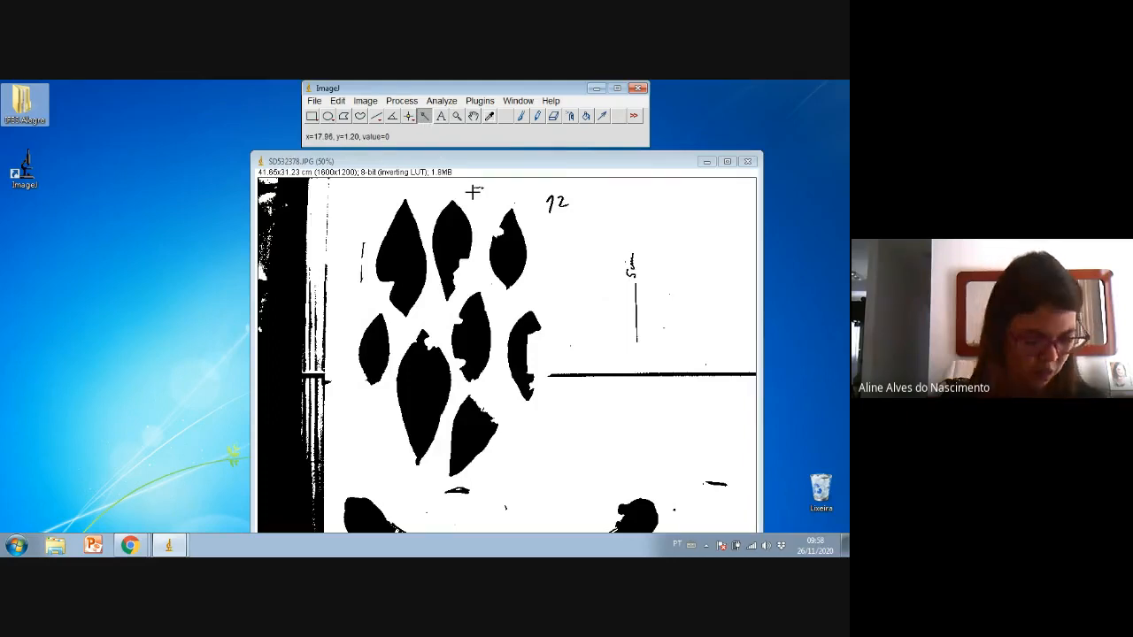
{"action": "left_click", "coordinate": [394, 242]}
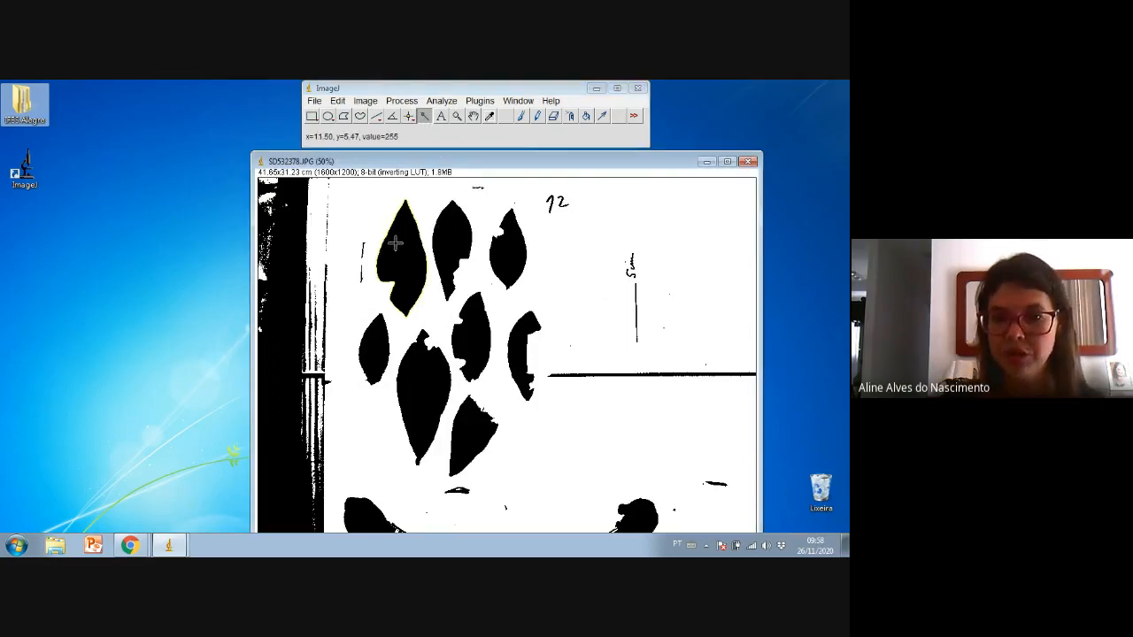
{"action": "left_click", "coordinate": [447, 228], "text": "shift"}
{"action": "left_click", "coordinate": [509, 237], "text": "shift"}
{"action": "left_click", "coordinate": [366, 342], "text": "shift"}
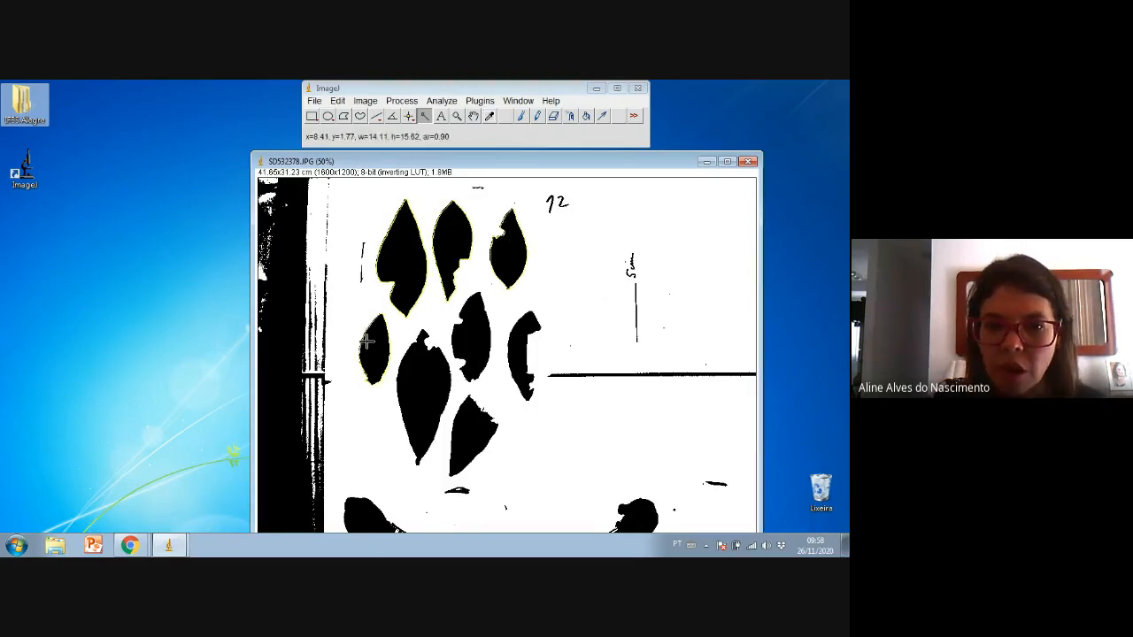
{"action": "left_click", "coordinate": [414, 389], "text": "shift"}
{"action": "left_click", "coordinate": [474, 345], "text": "shift"}
{"action": "left_click", "coordinate": [470, 432], "text": "shift"}
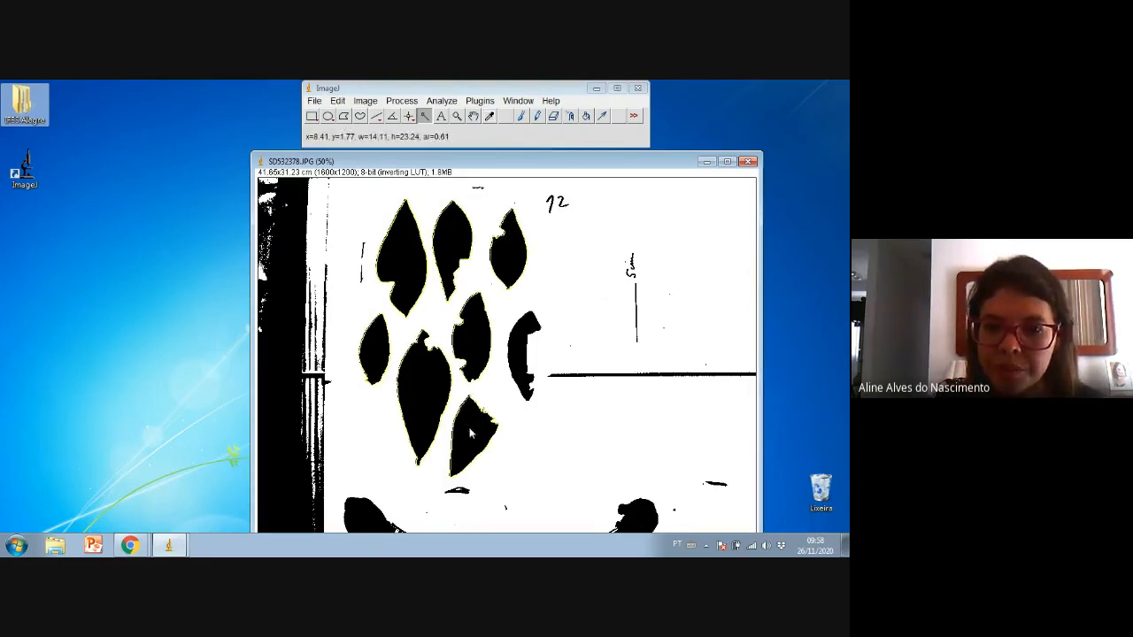
{"action": "left_click", "coordinate": [518, 354], "text": "shift"}
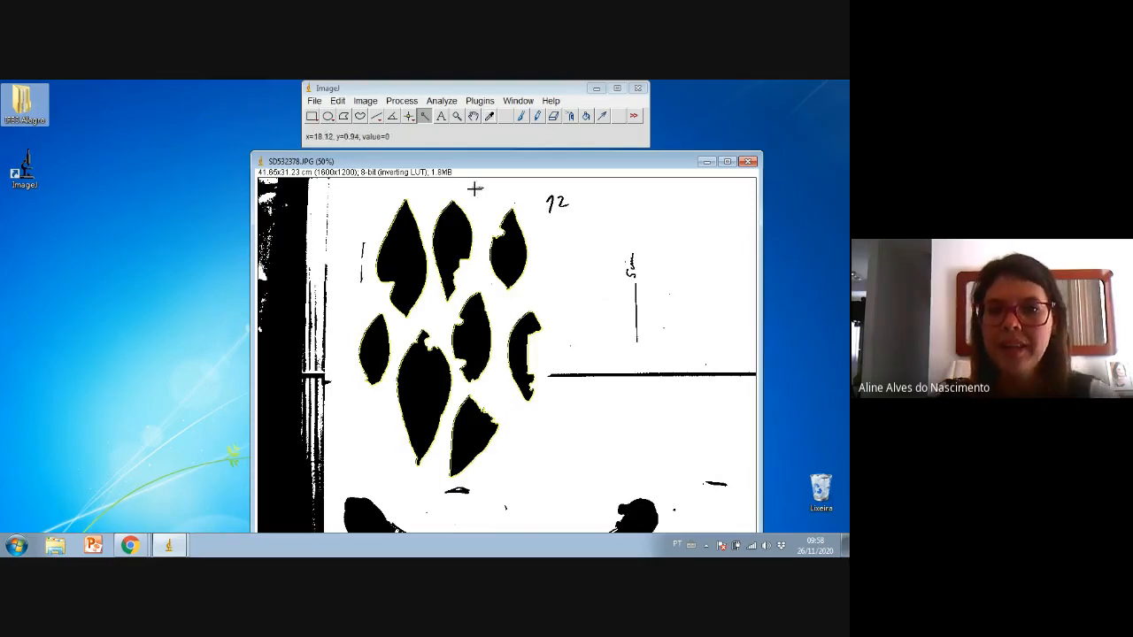
- Run Analyze Particles on the selected leaves with size 0-Infinity, circularity 0.00-1.00, Display results, Clear results and Add to Manager enabled
{"action": "left_click_drag", "start_coordinate": [470, 161], "coordinate": [471, 149]}
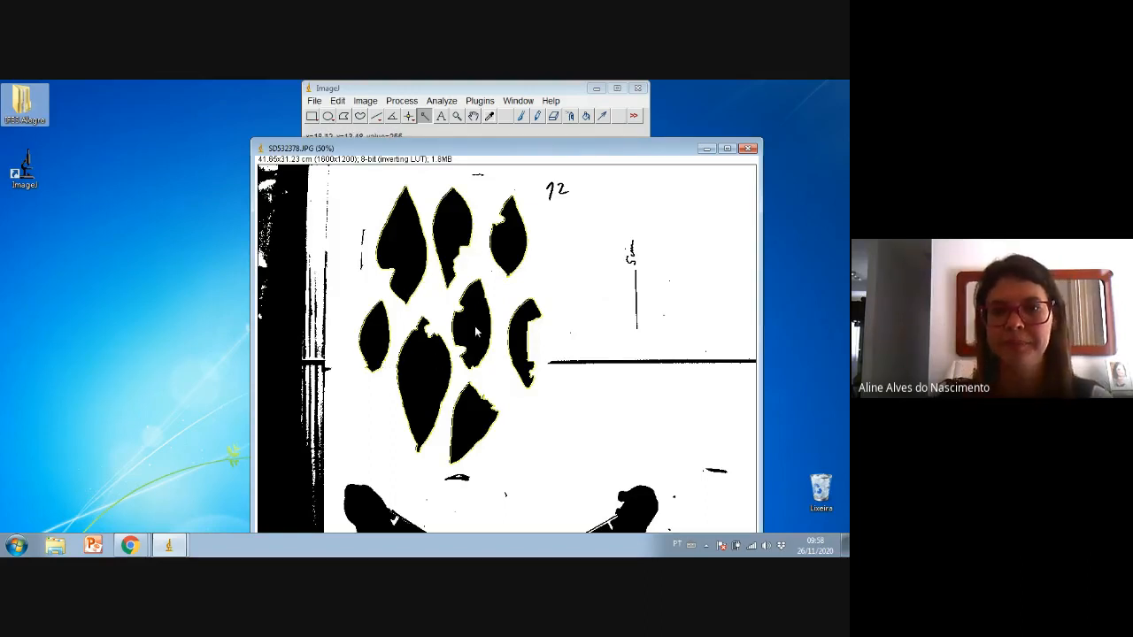
{"action": "left_click", "coordinate": [441, 101]}
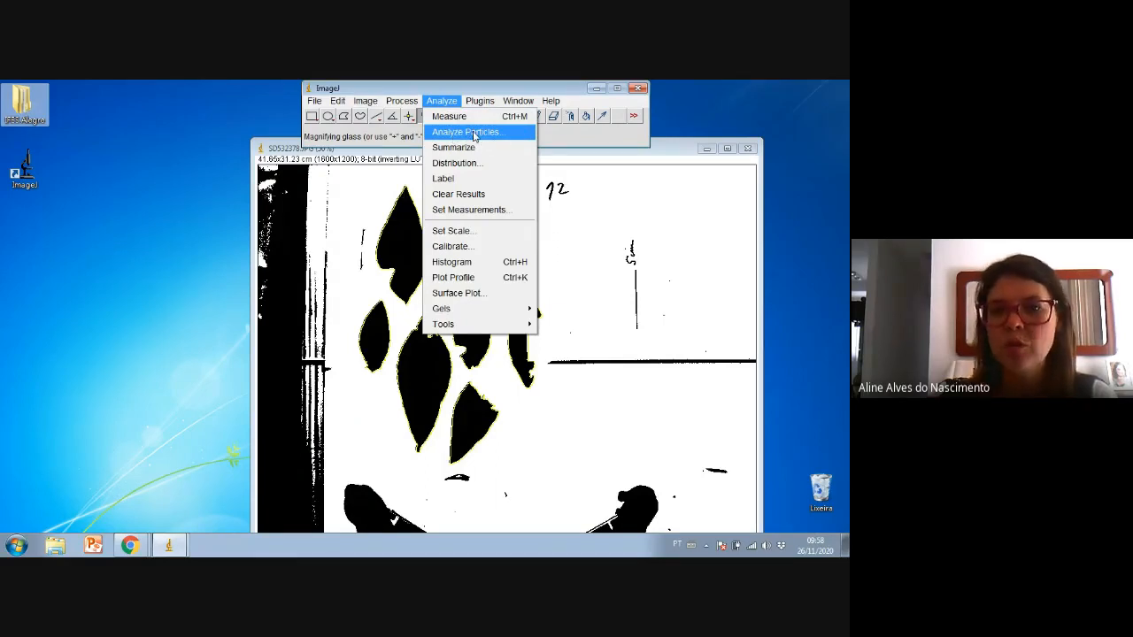
{"action": "left_click", "coordinate": [474, 134]}
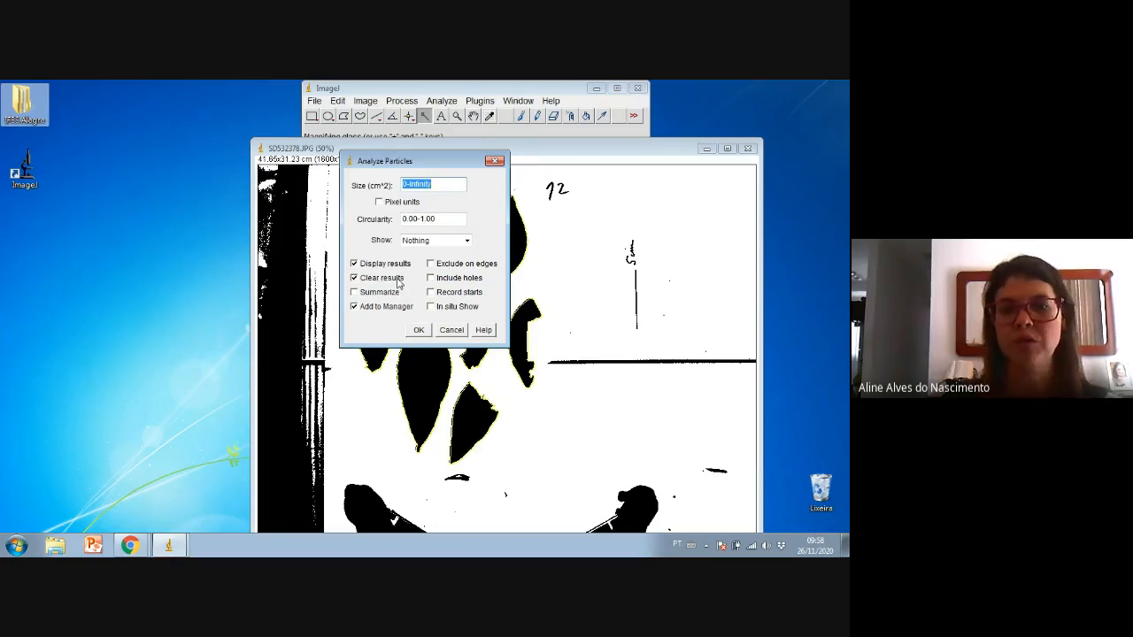
{"action": "left_click", "coordinate": [419, 331]}
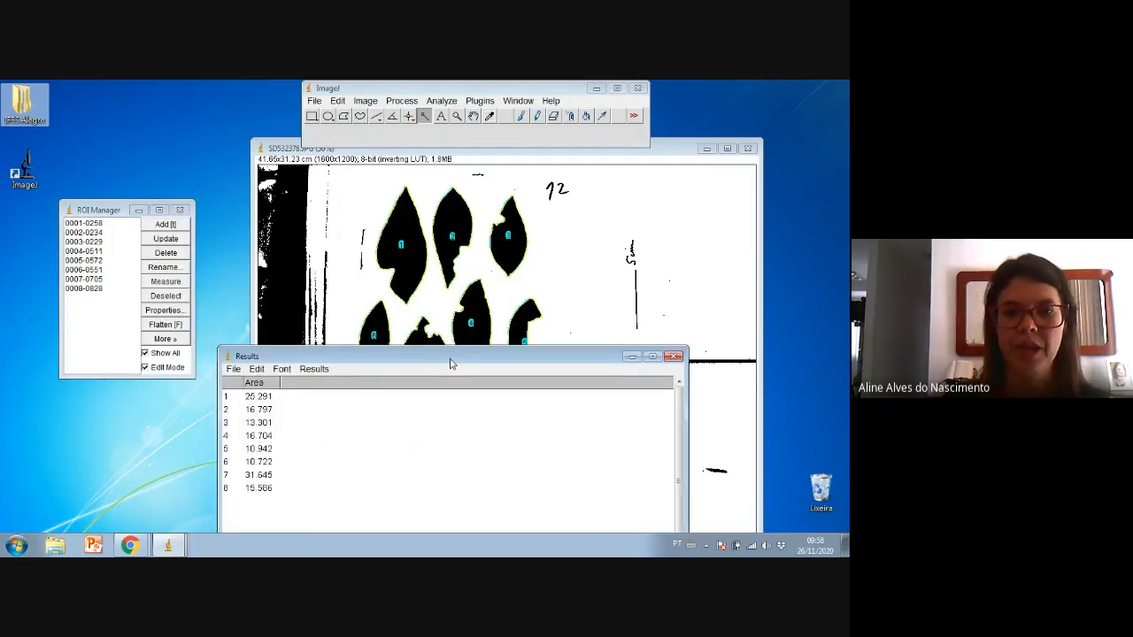
- Bring the leaf image and Results window back and arrange the ROI Manager and area table beside the numbered leaves
{"action": "left_click_drag", "start_coordinate": [449, 363], "coordinate": [422, 328]}
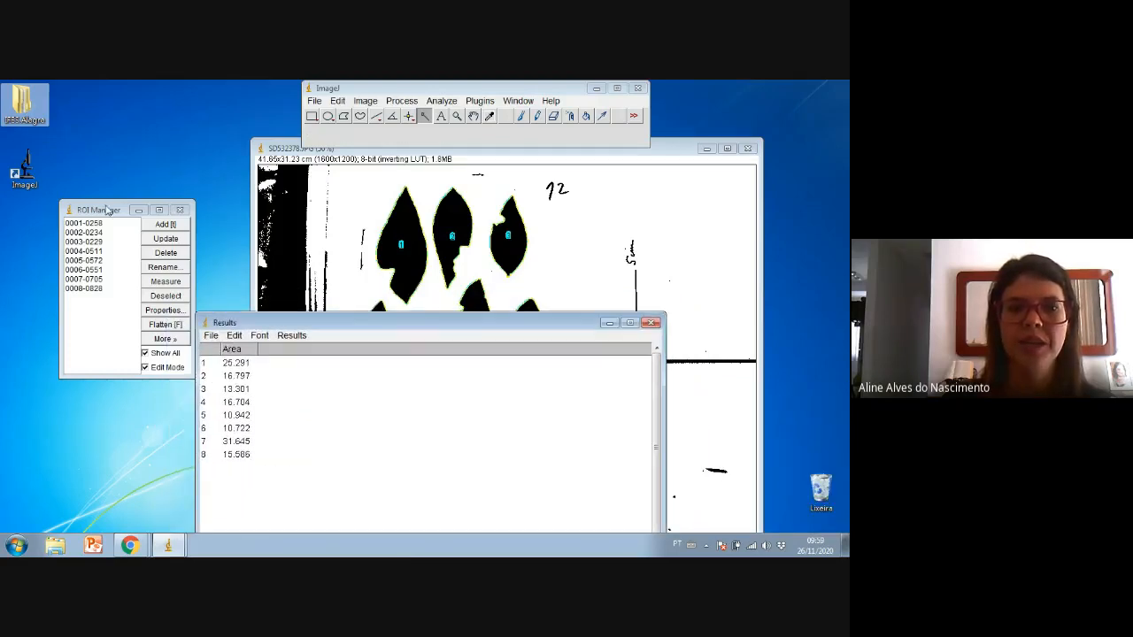
{"action": "left_click_drag", "start_coordinate": [105, 212], "coordinate": [154, 136]}
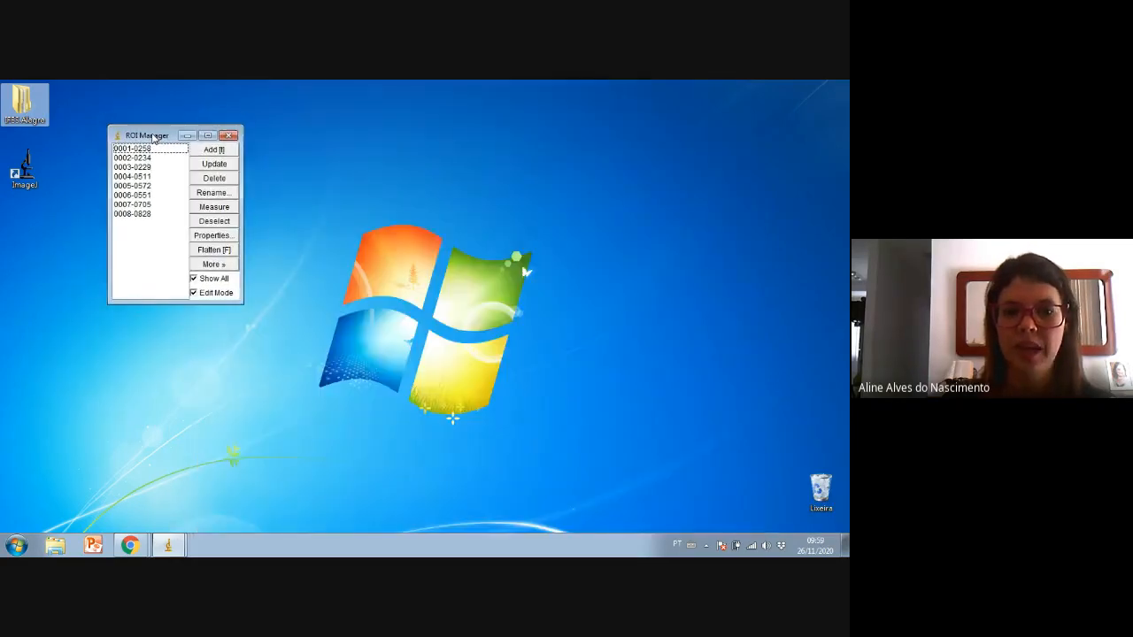
{"action": "left_click", "coordinate": [168, 546]}
{"action": "left_click", "coordinate": [155, 456]}
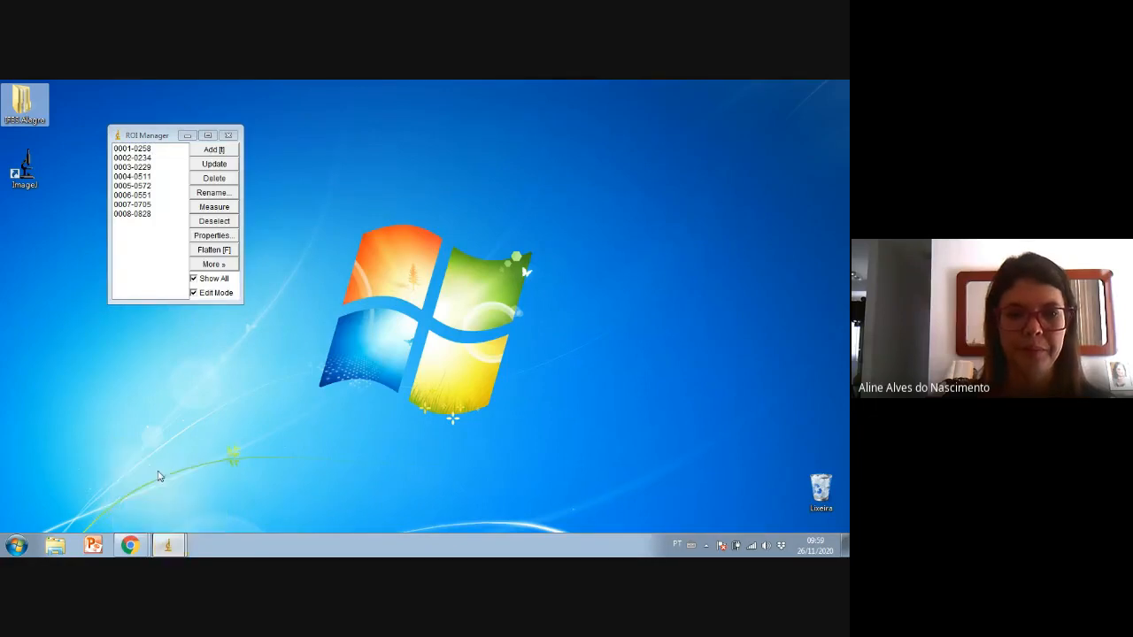
{"action": "left_click", "coordinate": [177, 549]}
{"action": "left_click", "coordinate": [167, 475]}
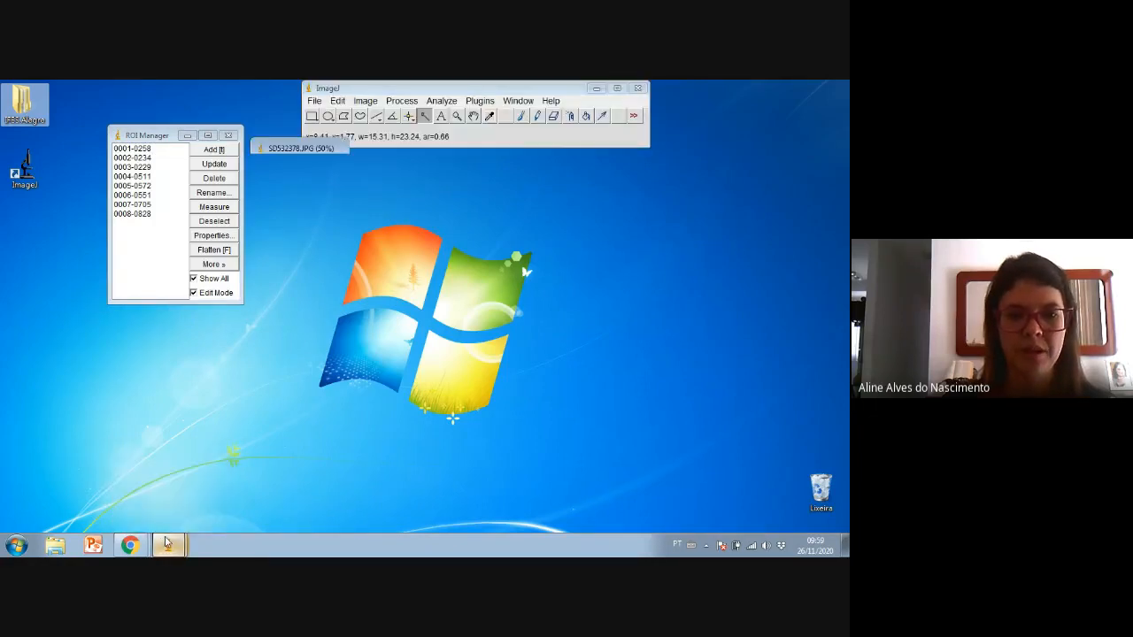
{"action": "mouse_move", "coordinate": [169, 547]}
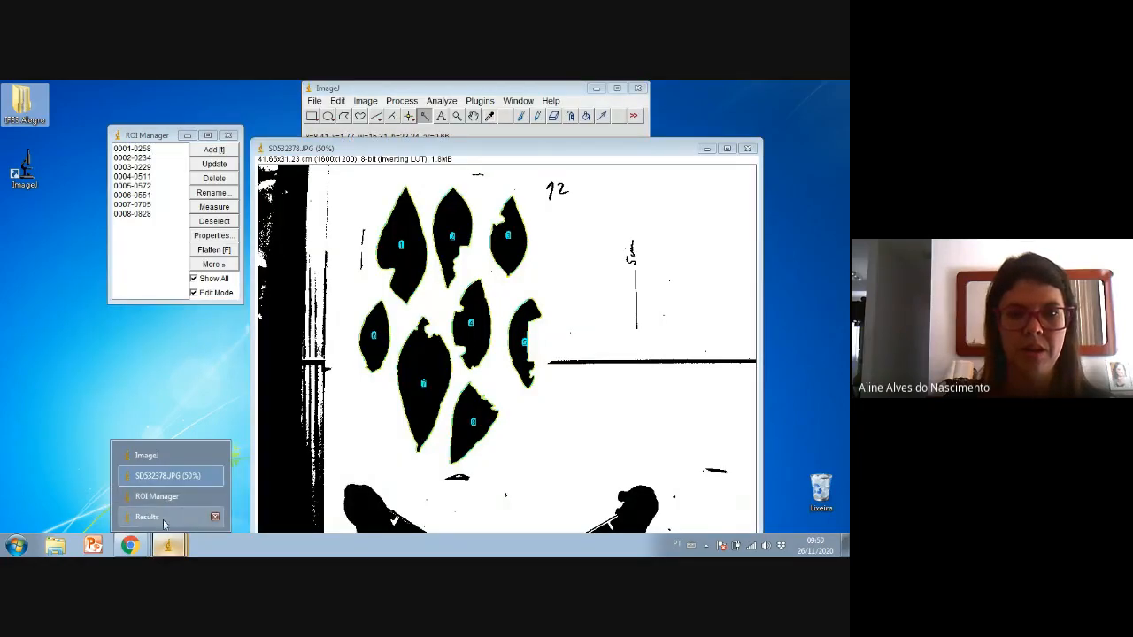
{"action": "left_click", "coordinate": [147, 516]}
{"action": "left_click_drag", "start_coordinate": [336, 326], "coordinate": [486, 220]}
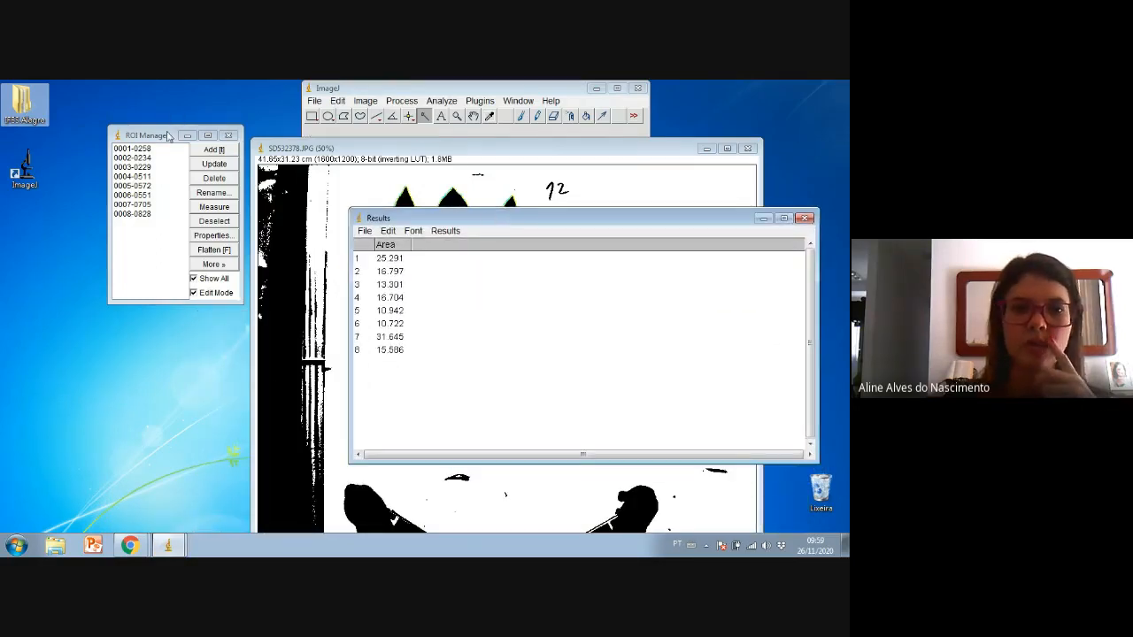
{"action": "left_click_drag", "start_coordinate": [155, 139], "coordinate": [150, 128]}
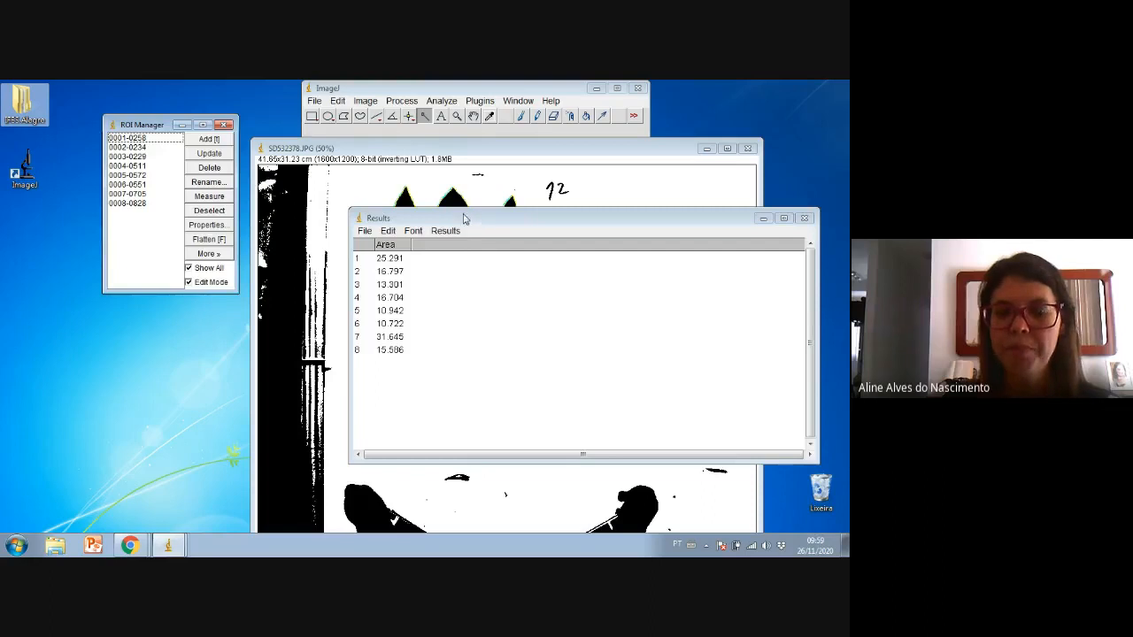
{"action": "left_click_drag", "start_coordinate": [467, 220], "coordinate": [613, 213]}
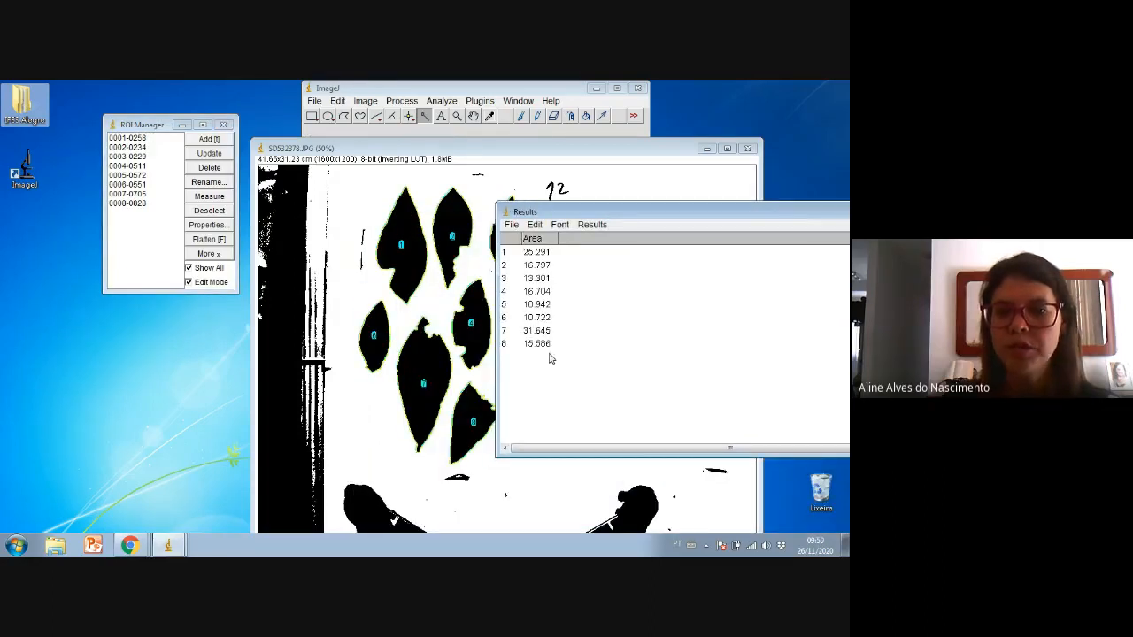
- Move the Results window clear of the leaves and copy all eight rows of leaf numbers and areas
{"action": "left_click_drag", "start_coordinate": [551, 348], "coordinate": [546, 256]}
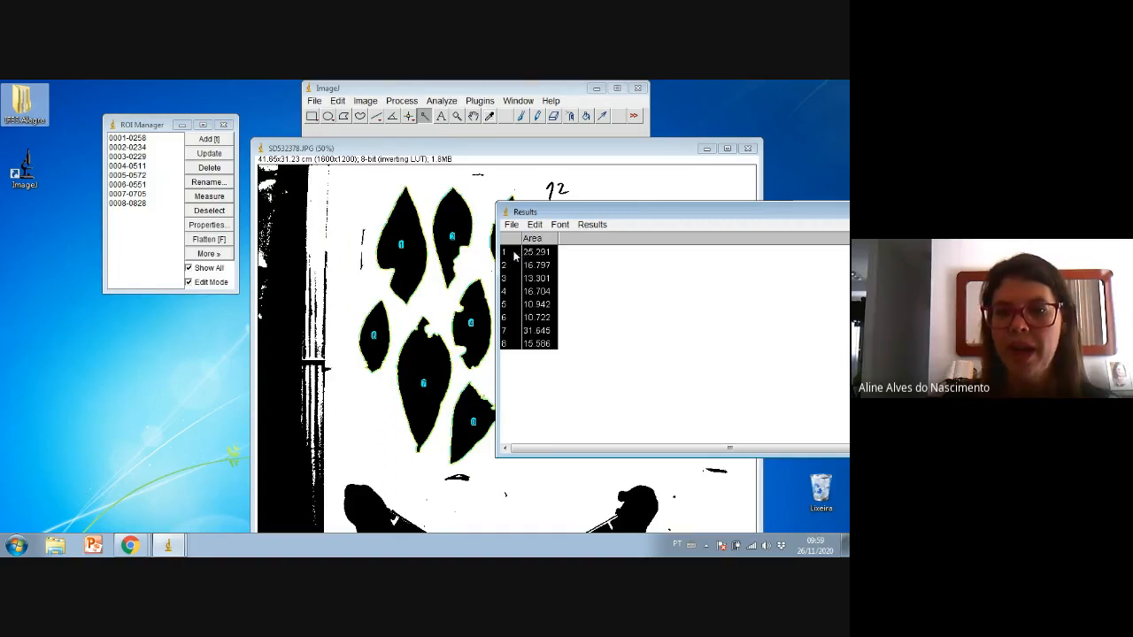
{"action": "left_click_drag", "start_coordinate": [548, 213], "coordinate": [639, 190]}
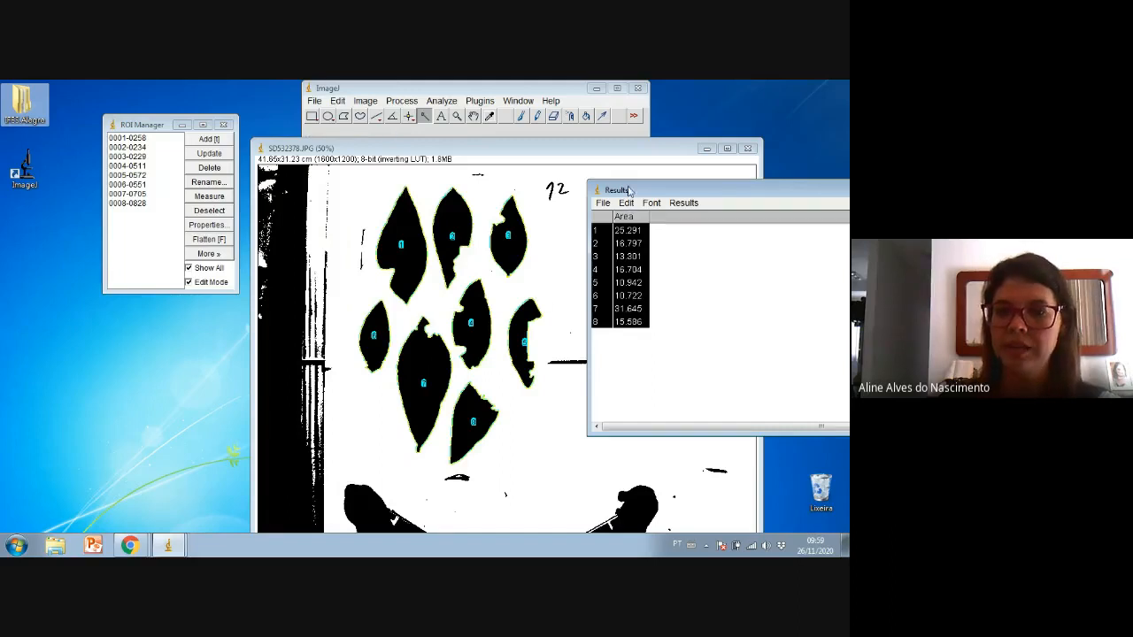
{"action": "left_click_drag", "start_coordinate": [629, 190], "coordinate": [597, 202]}
{"action": "left_click", "coordinate": [572, 215]}
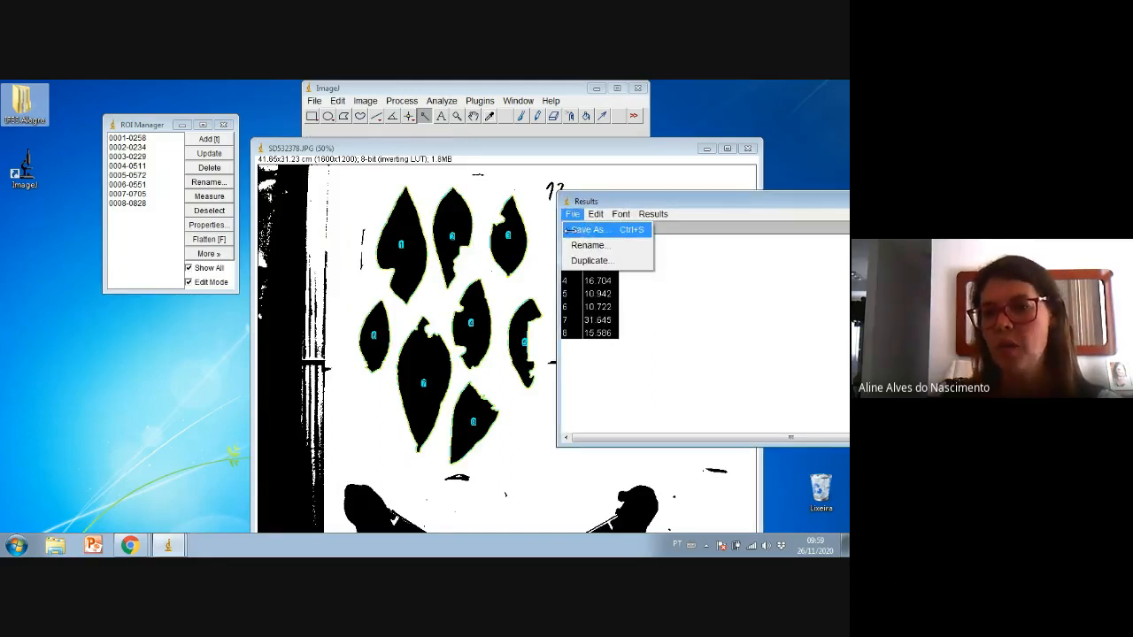
{"action": "left_click", "coordinate": [708, 309]}
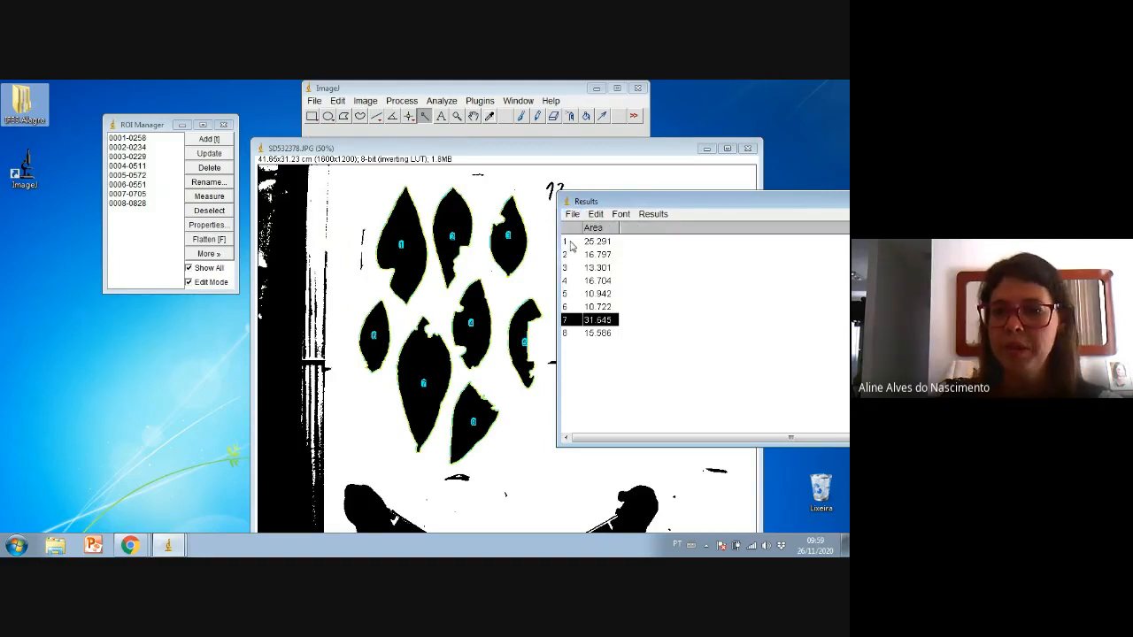
{"action": "left_click_drag", "start_coordinate": [571, 242], "coordinate": [611, 331]}
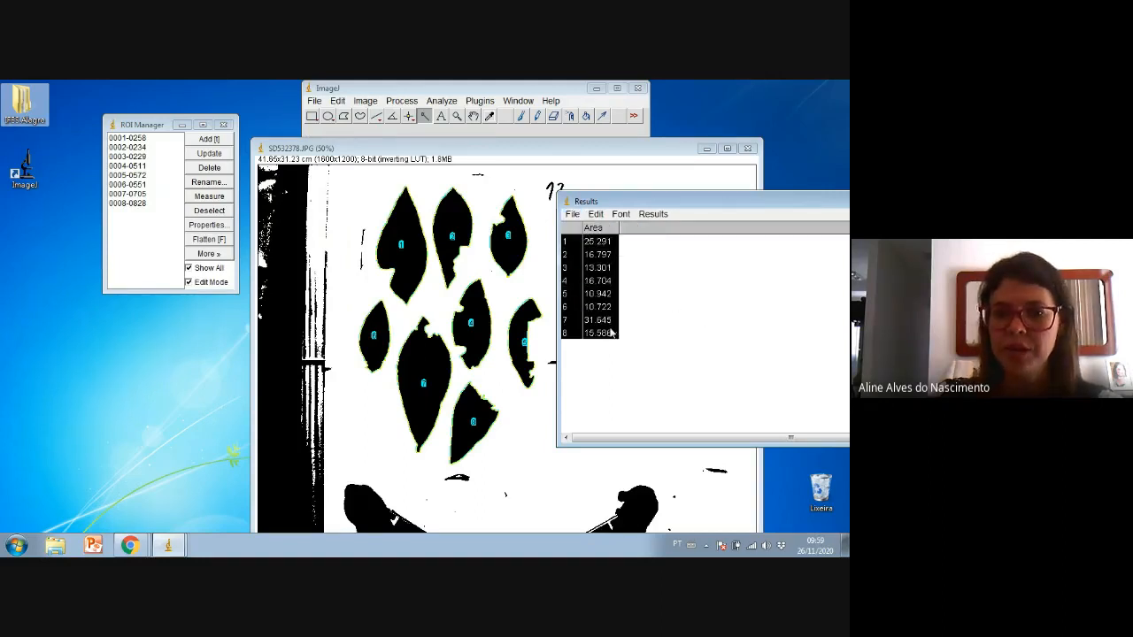
{"action": "left_click", "coordinate": [596, 215]}
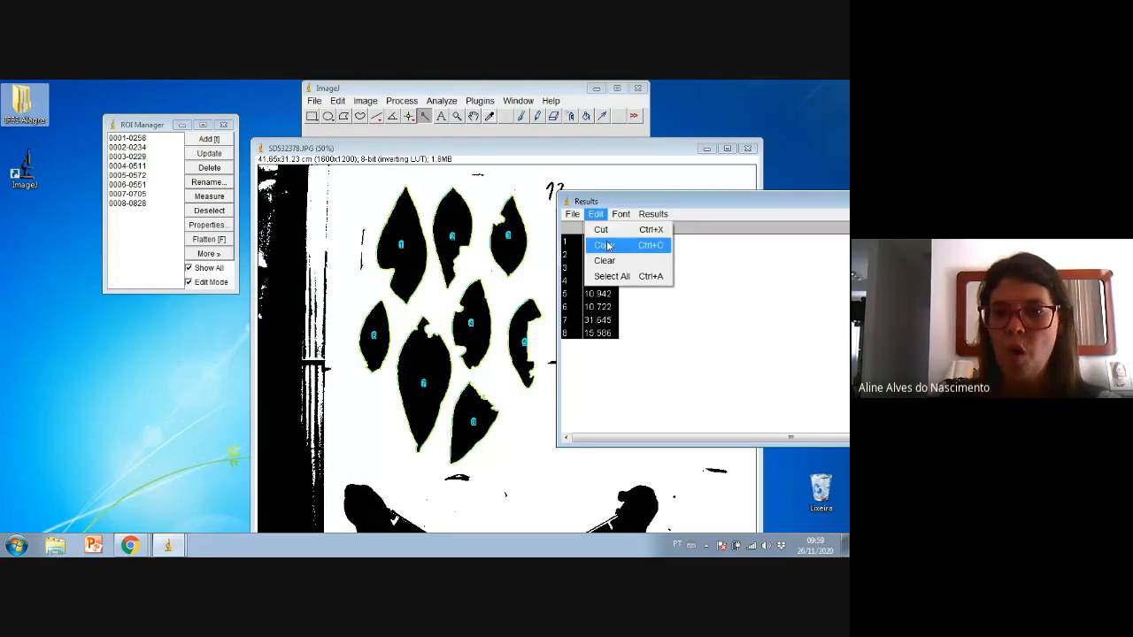
{"action": "left_click", "coordinate": [608, 246]}
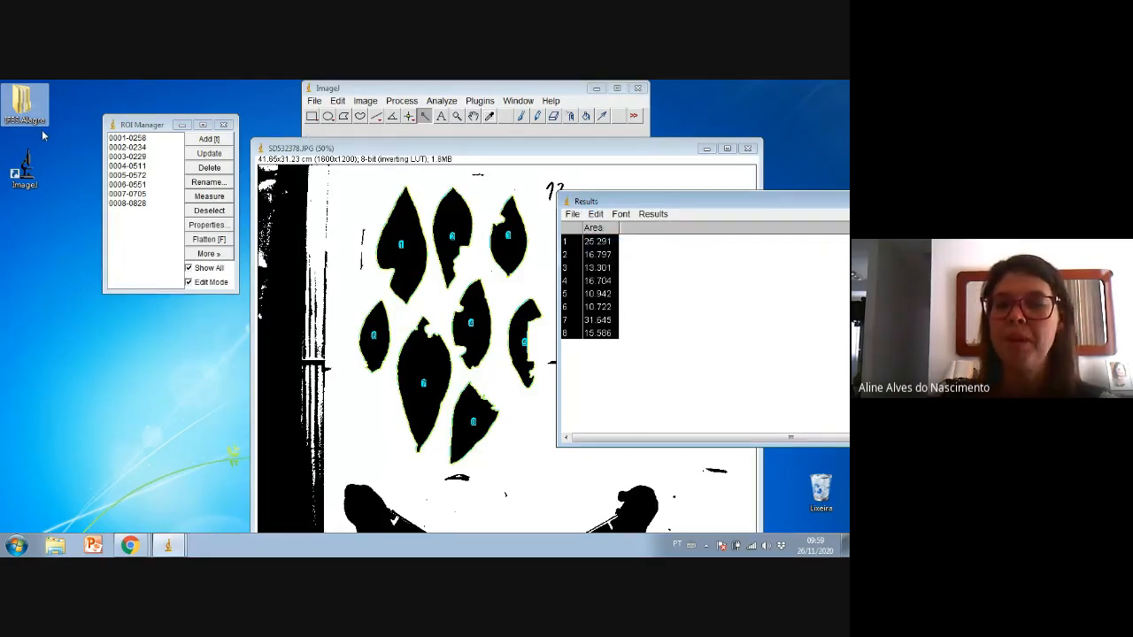
- Open the spreadsheet "planilha de dados herbivoria foliar" from the Oficina 2020 folder inside IFES Alegre in Excel
{"action": "double_click", "coordinate": [25, 105]}
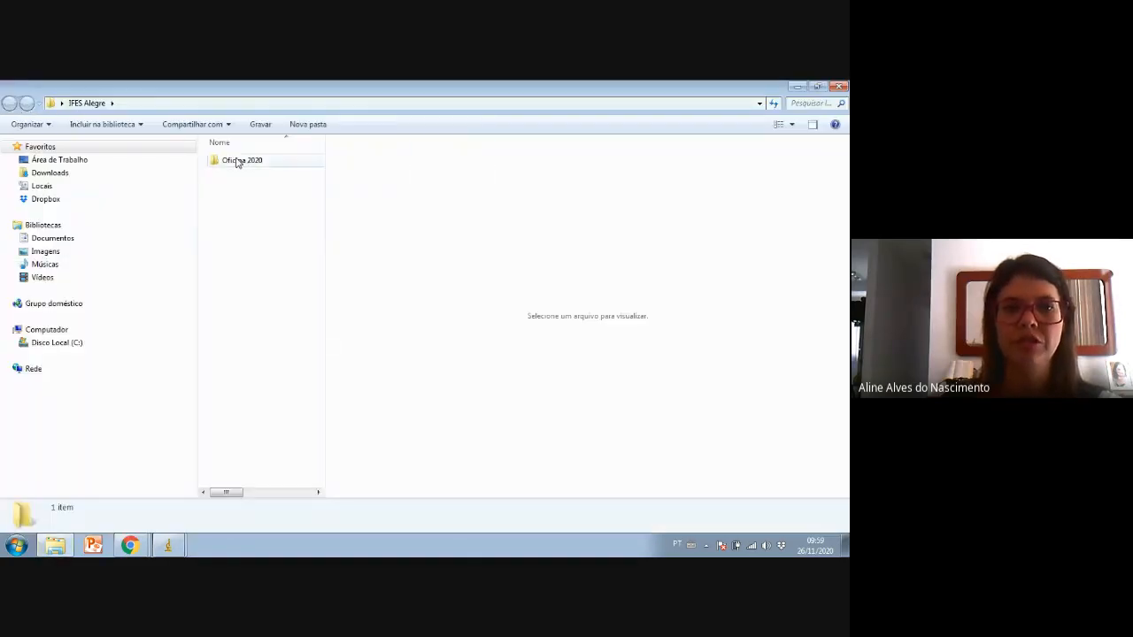
{"action": "double_click", "coordinate": [235, 161]}
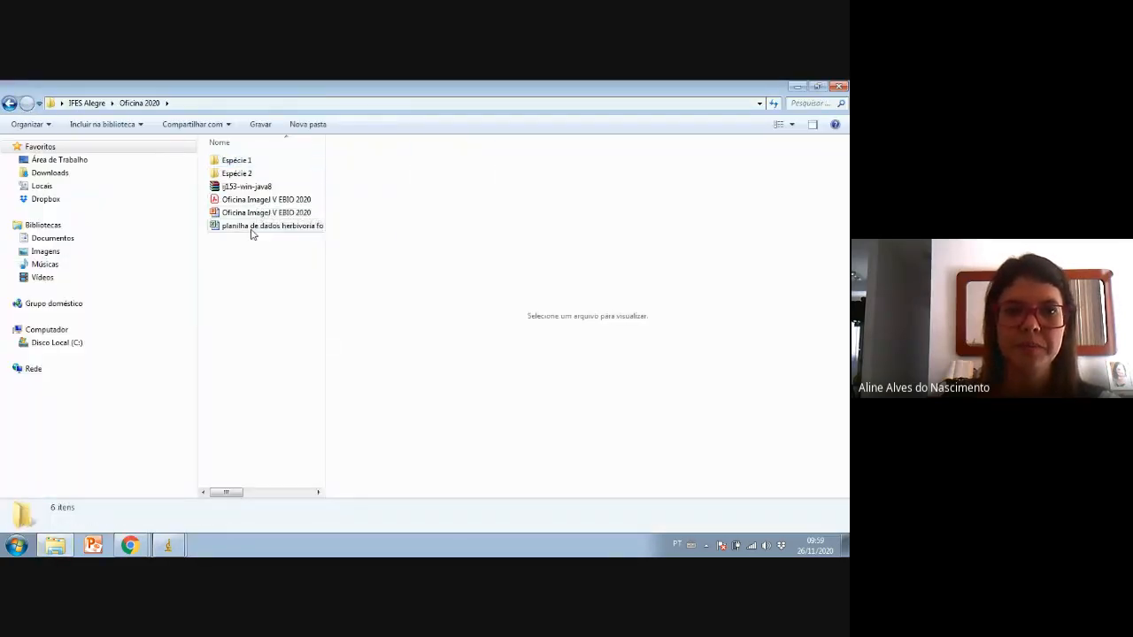
{"action": "double_click", "coordinate": [252, 227]}
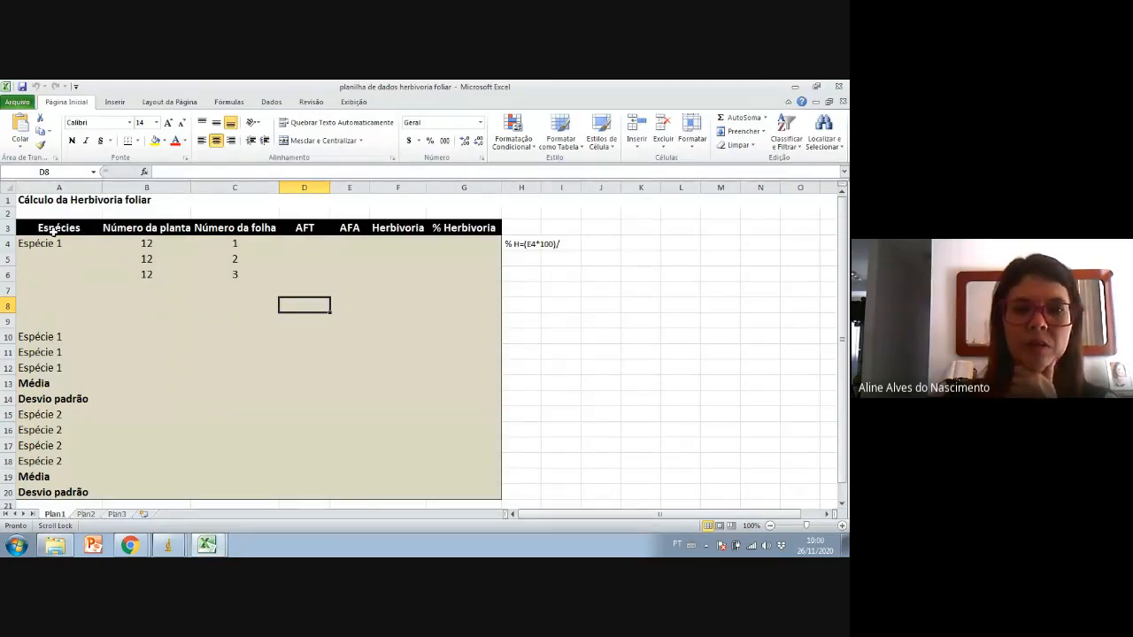
- Check the species and plant number entries in rows 4 to 6 against the plant number written on image SD532378.JPG
{"action": "left_click", "coordinate": [42, 230]}
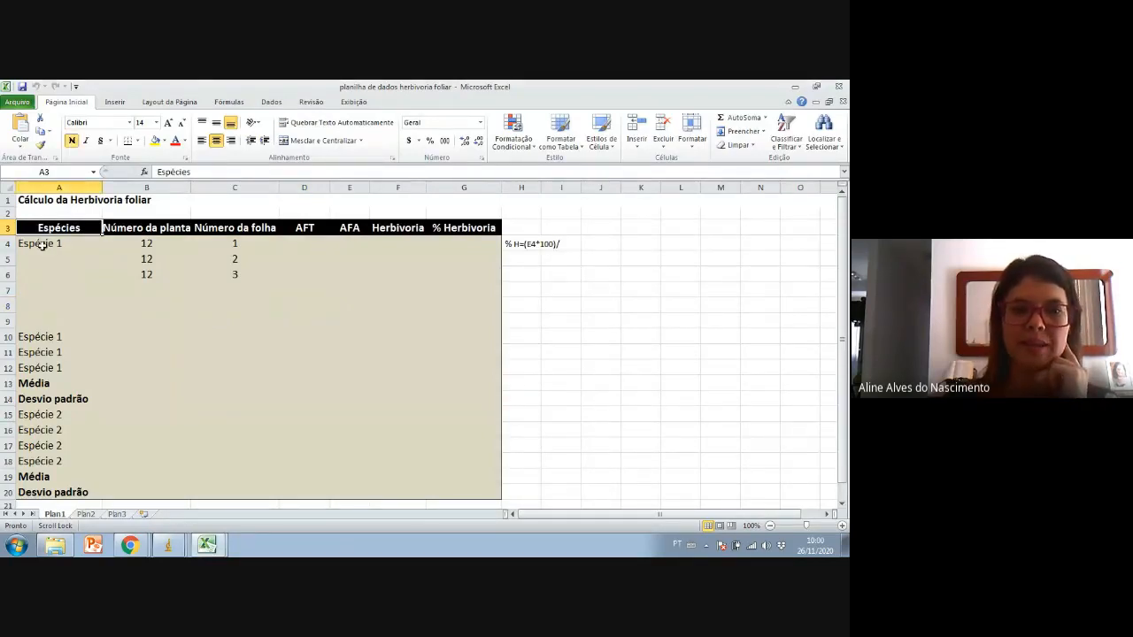
{"action": "left_click", "coordinate": [42, 243]}
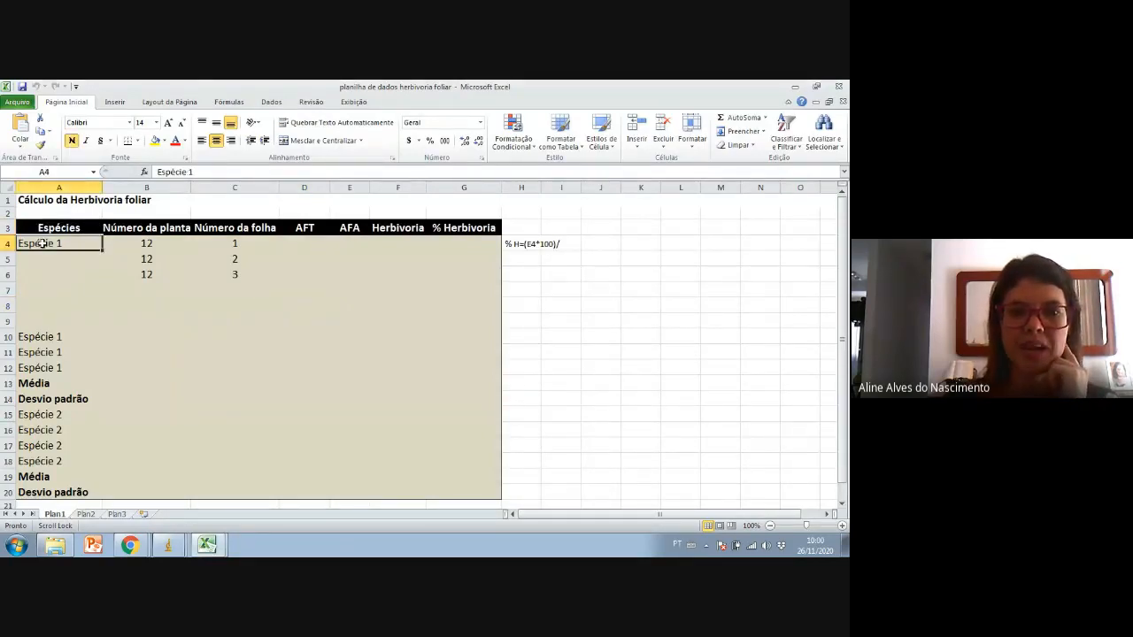
{"action": "left_click", "coordinate": [153, 243]}
{"action": "left_click_drag", "start_coordinate": [153, 243], "coordinate": [152, 277]}
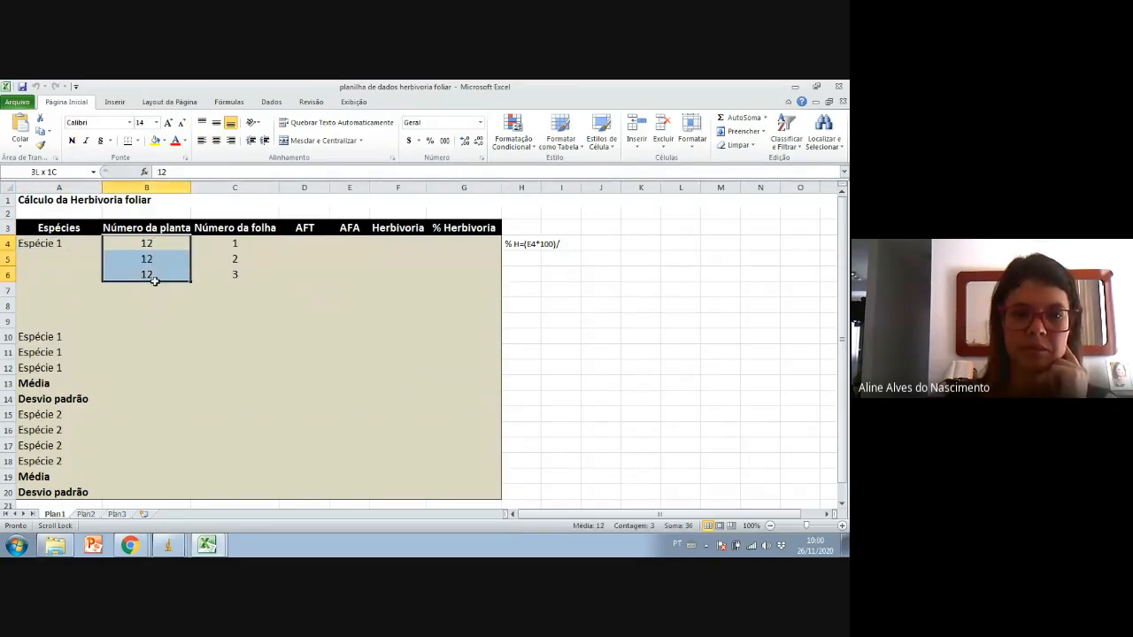
{"action": "mouse_move", "coordinate": [170, 553]}
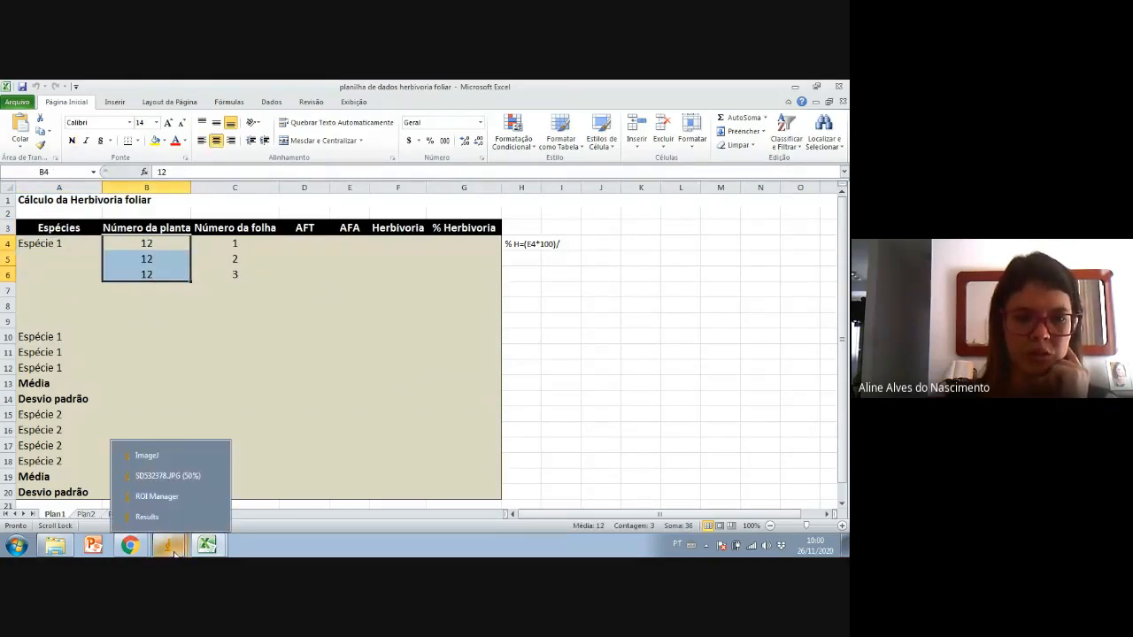
{"action": "left_click", "coordinate": [171, 478]}
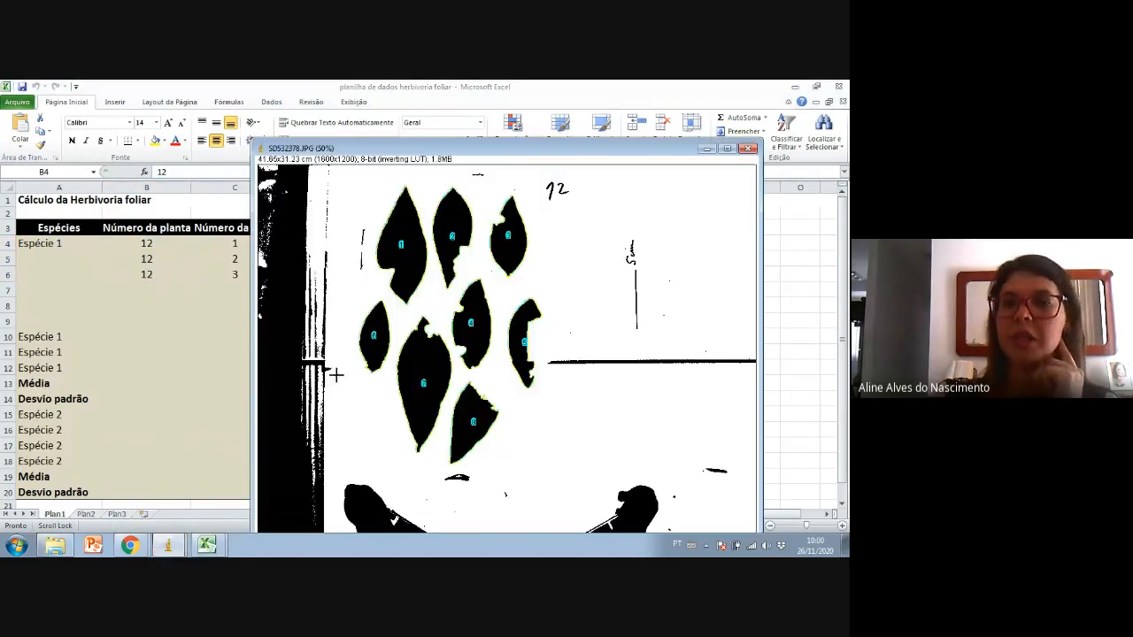
{"action": "left_click", "coordinate": [706, 148]}
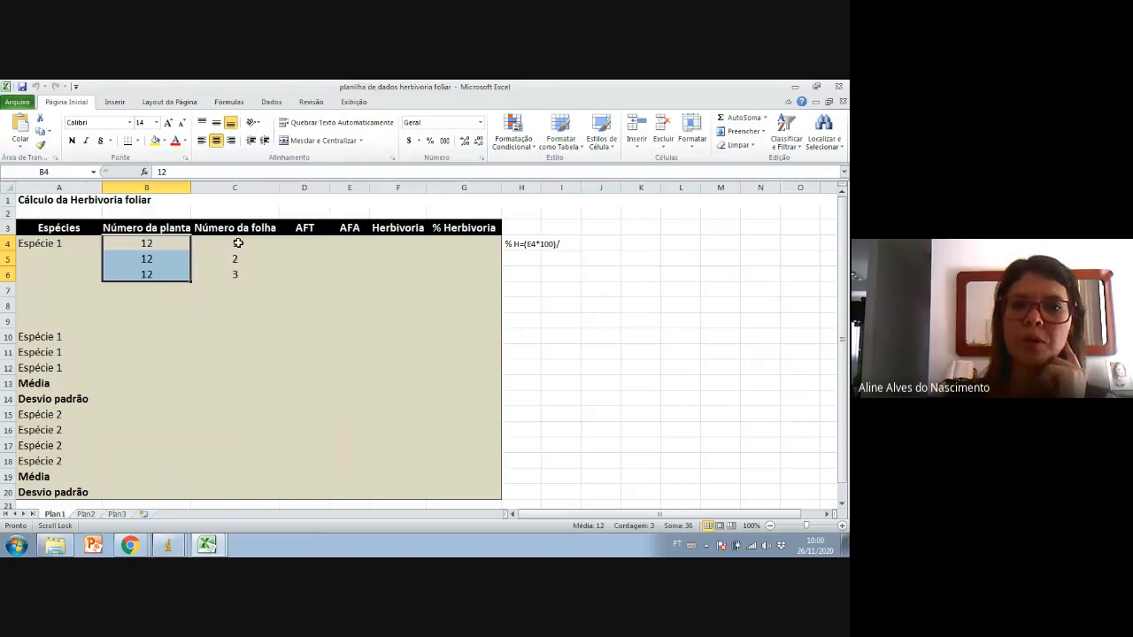
- Paste the copied leaf numbers and areas into the Número da folha and AFT columns, starting at cell C4
{"action": "left_click", "coordinate": [238, 243]}
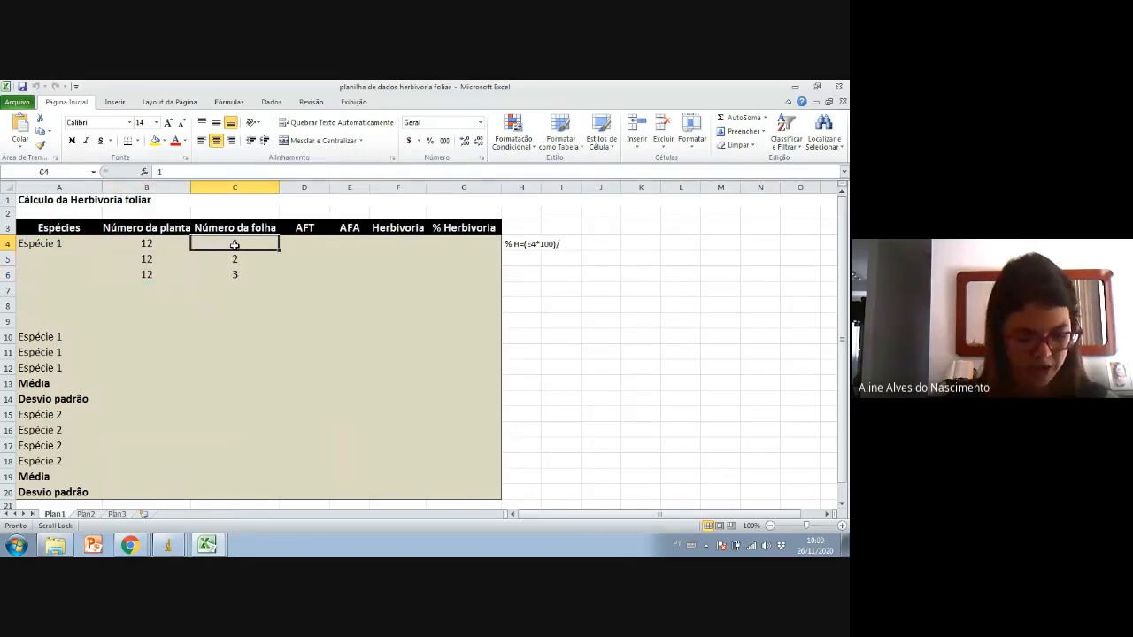
{"action": "key", "text": "ctrl+v"}
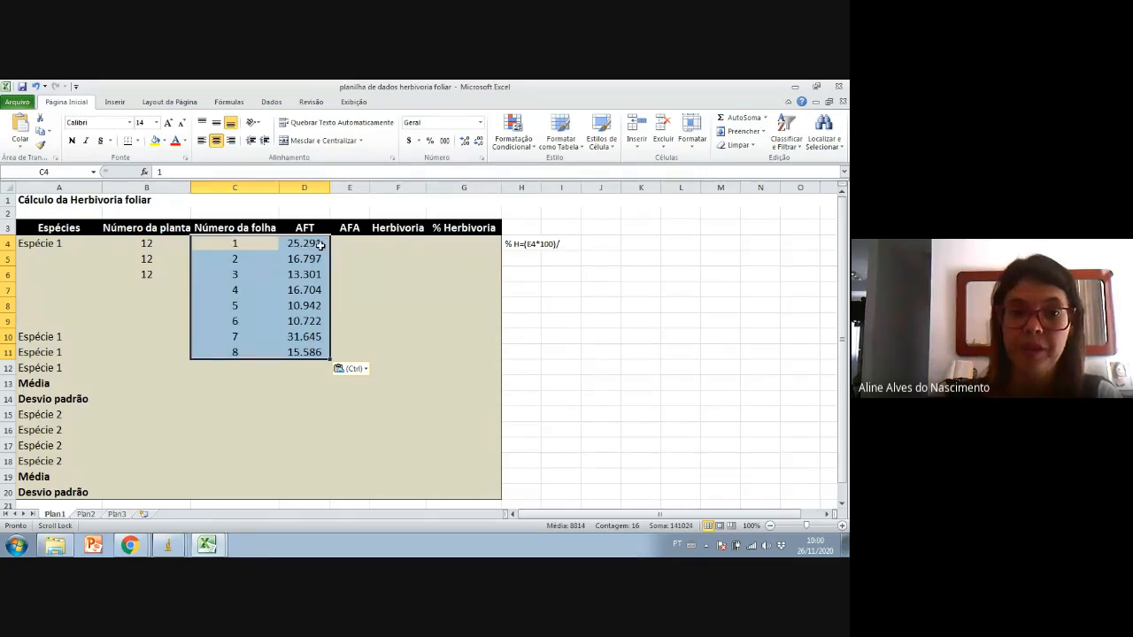
- Transfer the eight leaf areas from D4:D11 in the AFT column to the AFA column, starting at cell E4
{"action": "left_click_drag", "start_coordinate": [304, 245], "coordinate": [303, 350]}
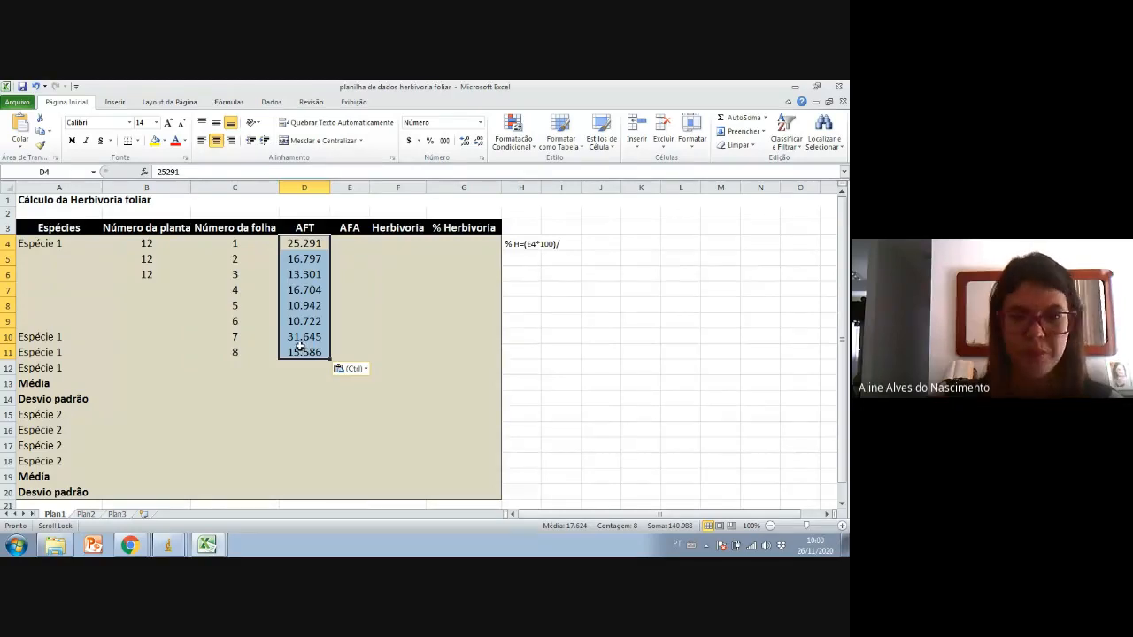
{"action": "key", "text": "ctrl+c"}
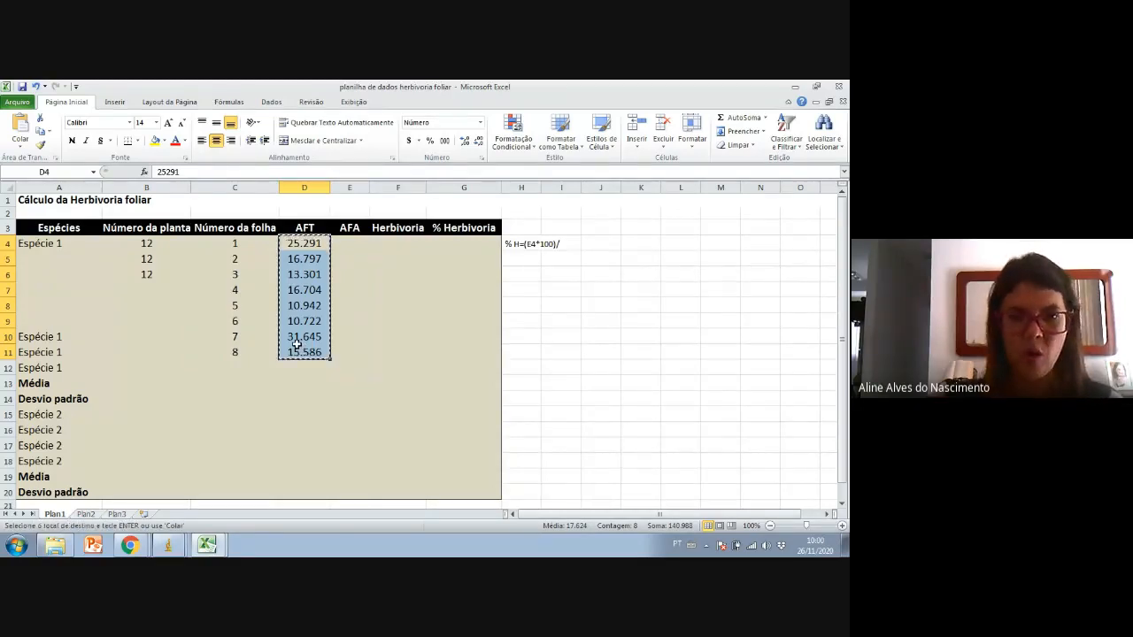
{"action": "left_click", "coordinate": [354, 242]}
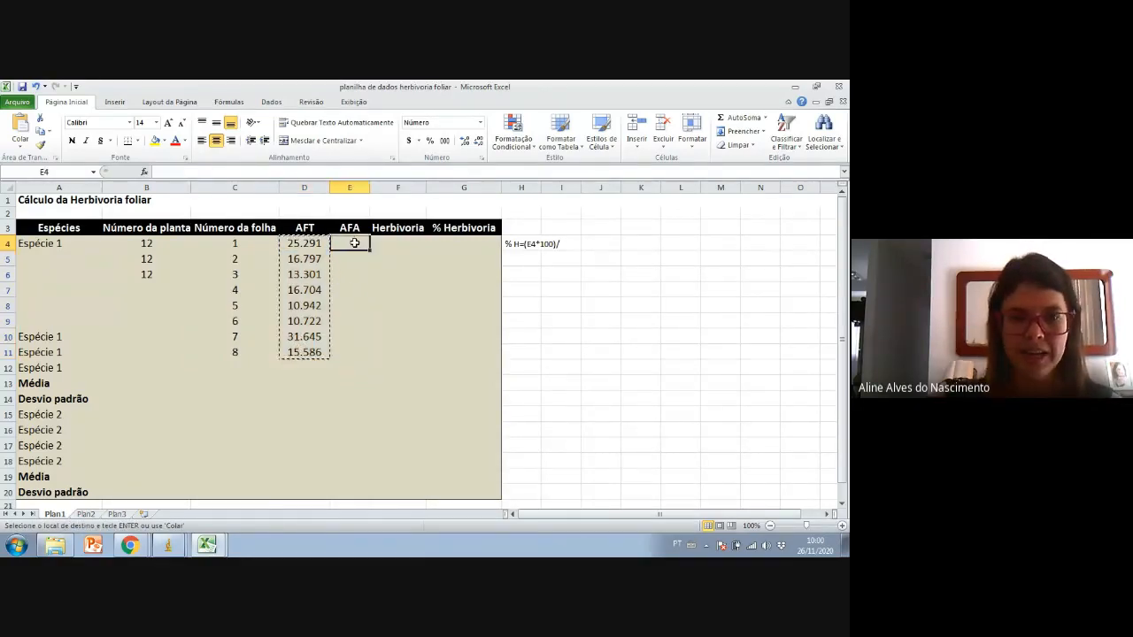
{"action": "key", "text": "ctrl+v"}
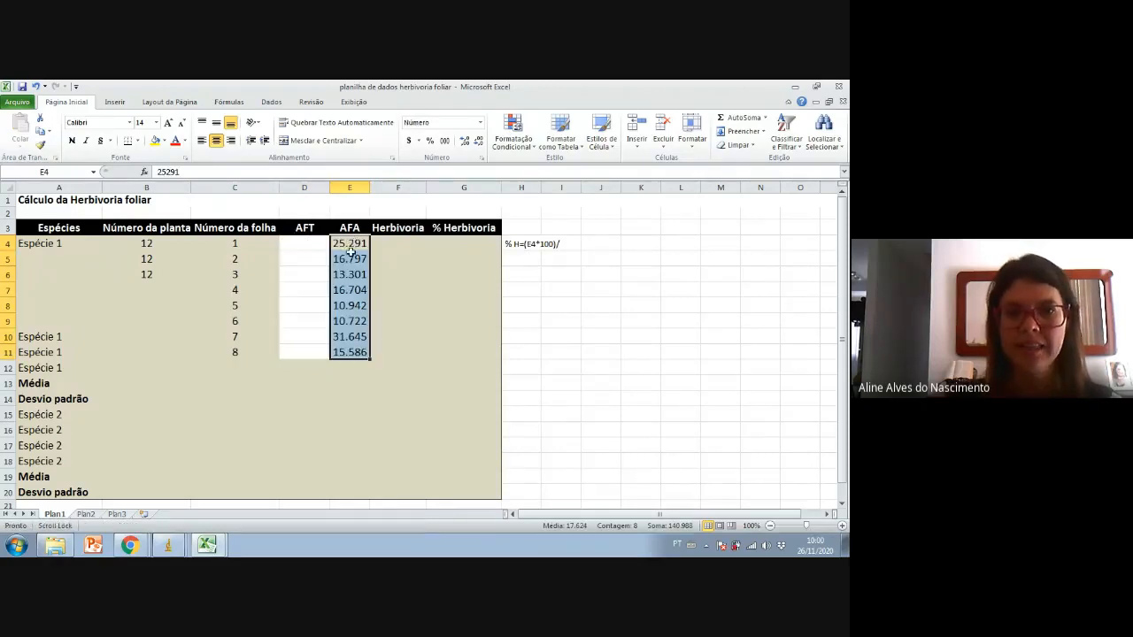
- Fill the emptied AFT cells D4:D11 with the light tan theme colour
{"action": "left_click_drag", "start_coordinate": [299, 239], "coordinate": [299, 349]}
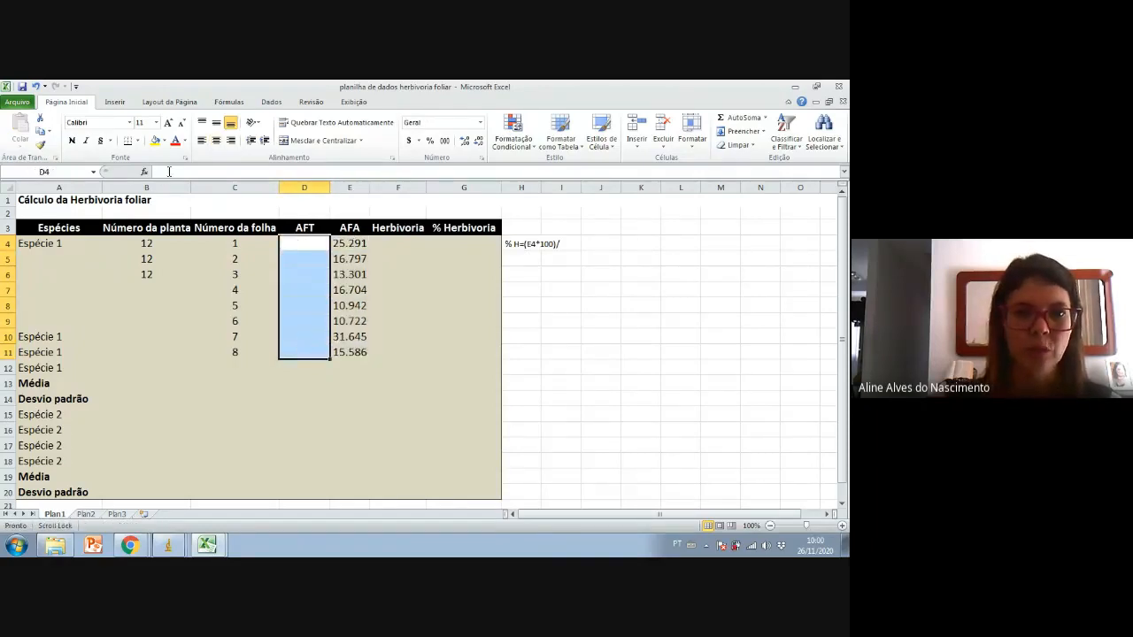
{"action": "left_click", "coordinate": [166, 141]}
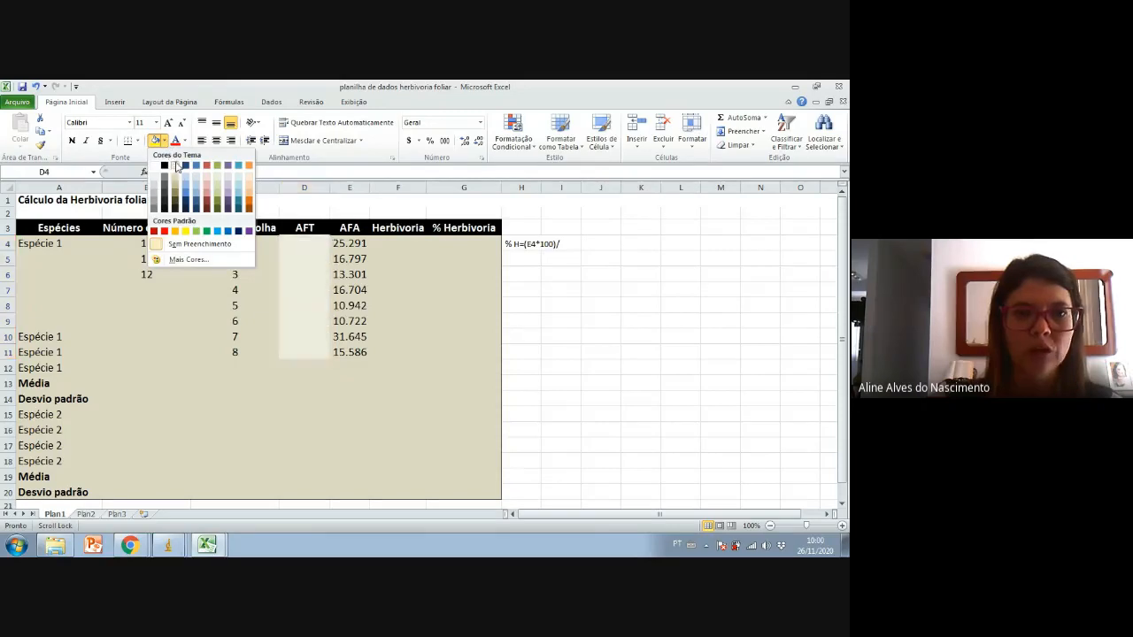
{"action": "left_click", "coordinate": [178, 167]}
{"action": "left_click", "coordinate": [429, 333]}
{"action": "left_click_drag", "start_coordinate": [307, 242], "coordinate": [306, 349]}
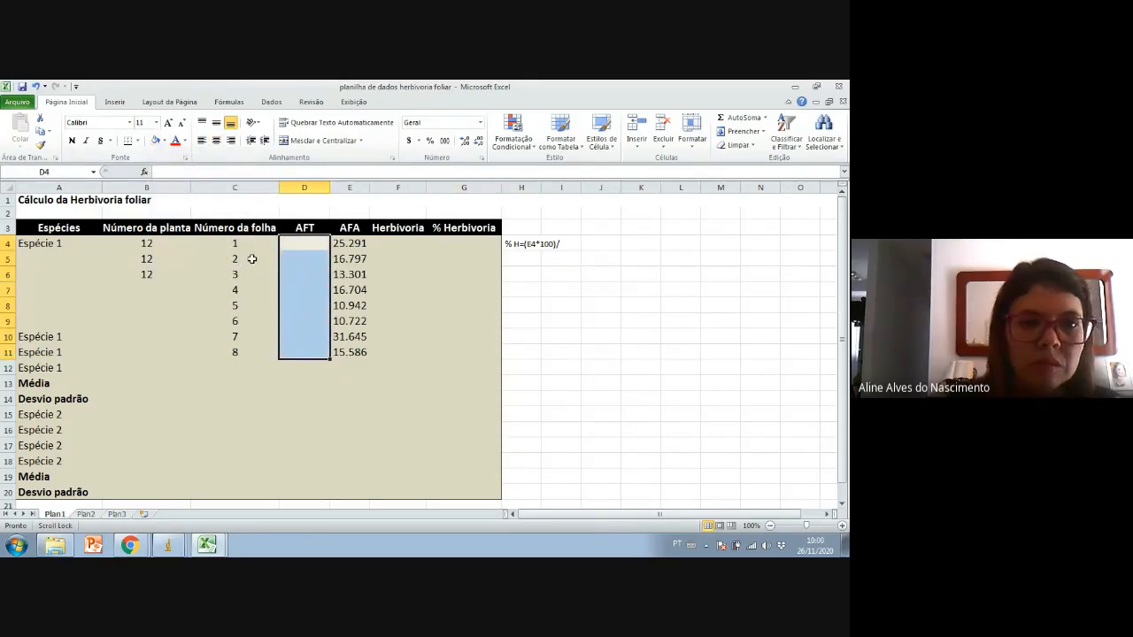
{"action": "left_click", "coordinate": [447, 368]}
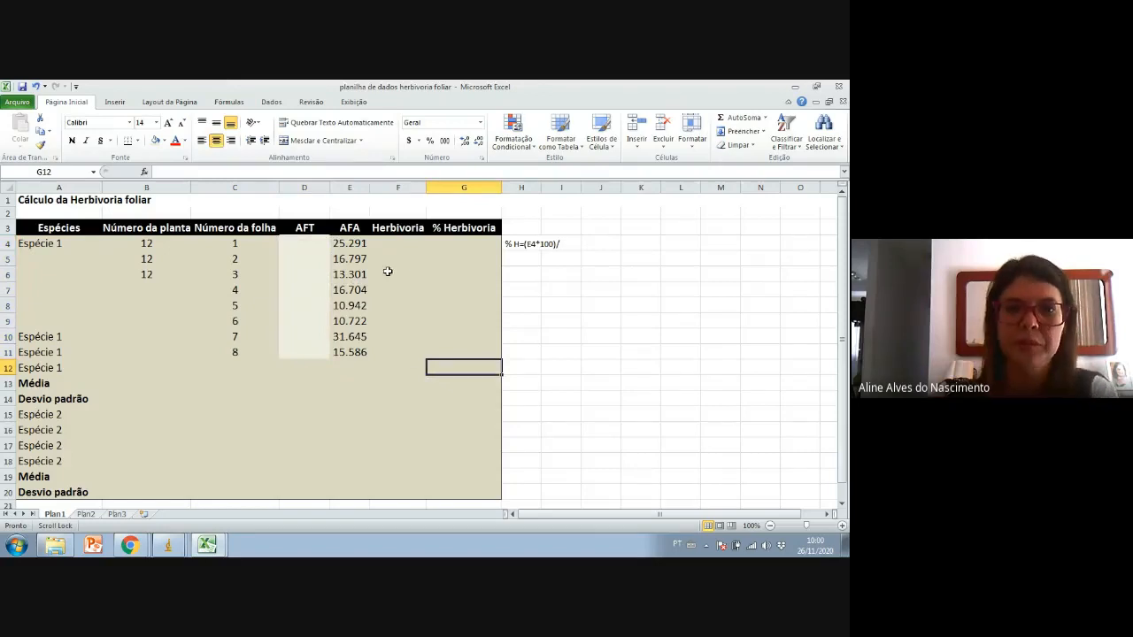
{"action": "left_click_drag", "start_coordinate": [350, 245], "coordinate": [353, 352]}
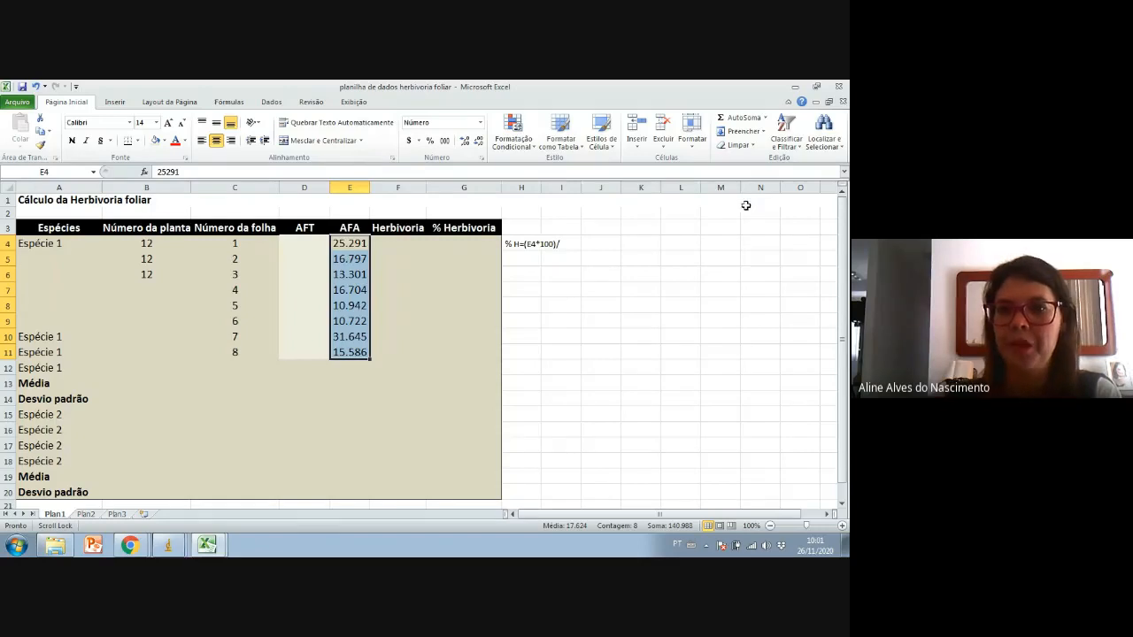
- Minimize the spreadsheet and folder windows and bring image SD532378.JPG to the front in ImageJ
{"action": "left_click", "coordinate": [797, 87]}
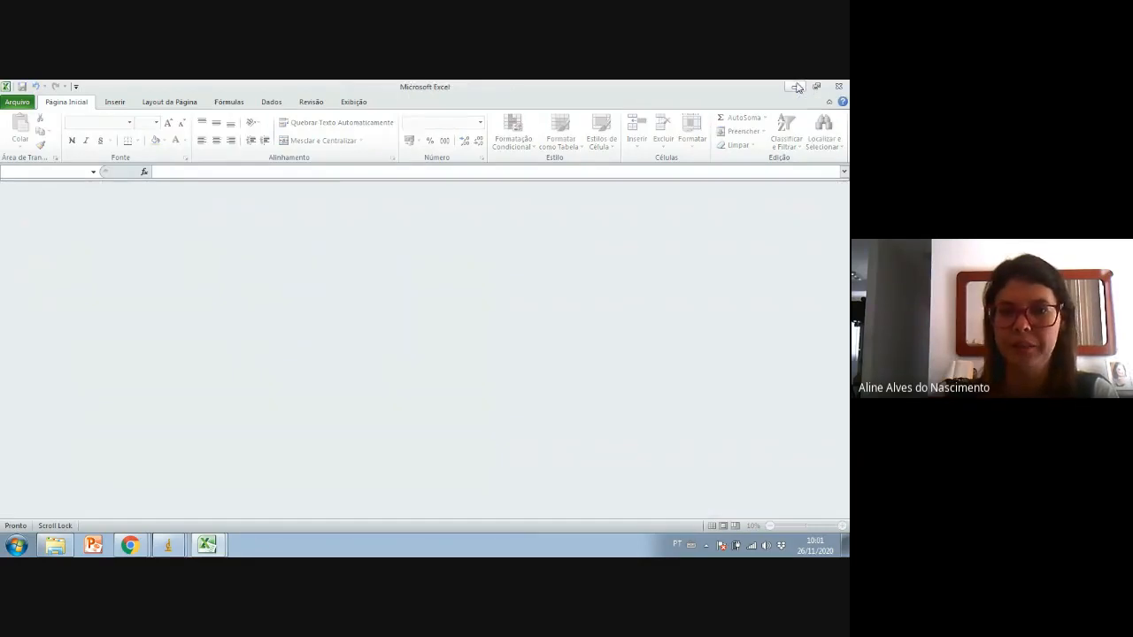
{"action": "left_click", "coordinate": [796, 86]}
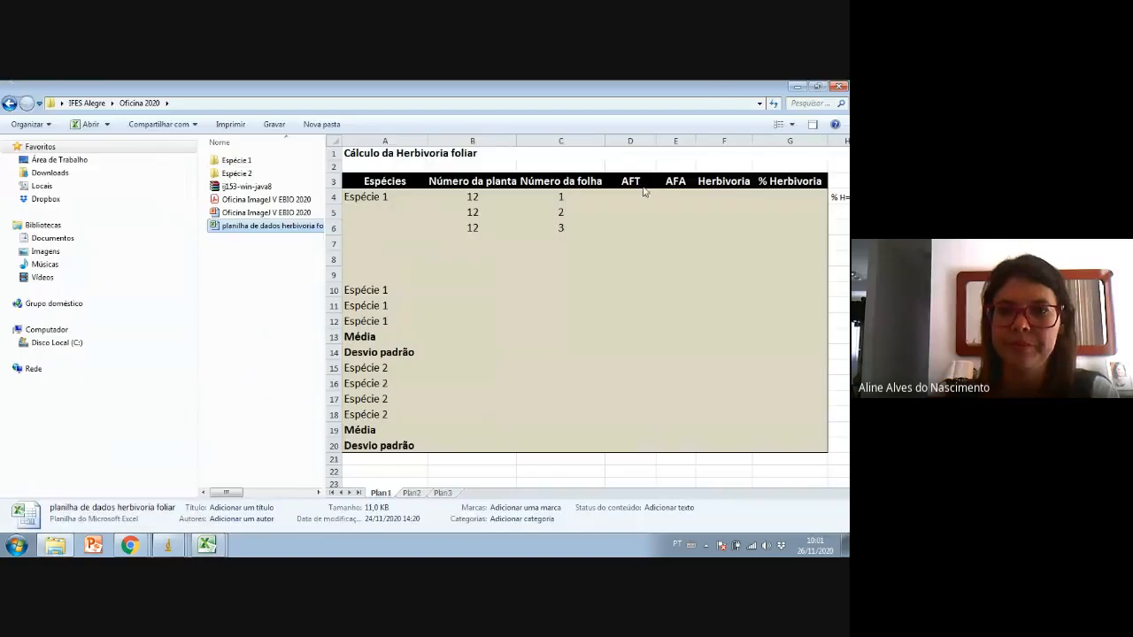
{"action": "left_click", "coordinate": [798, 88]}
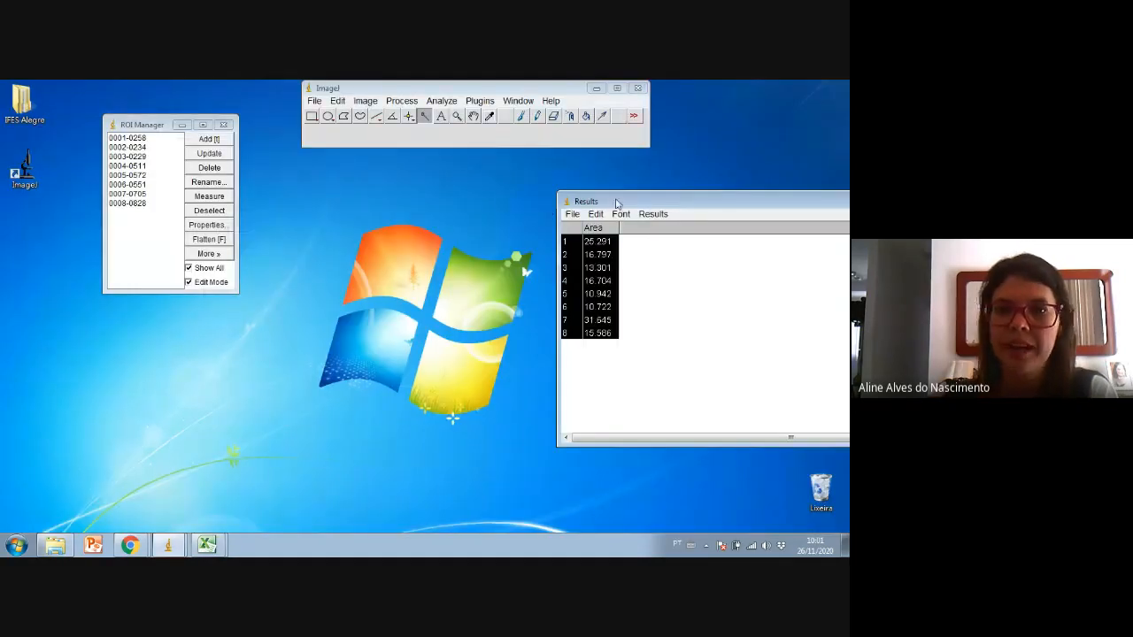
{"action": "left_click_drag", "start_coordinate": [617, 203], "coordinate": [353, 158]}
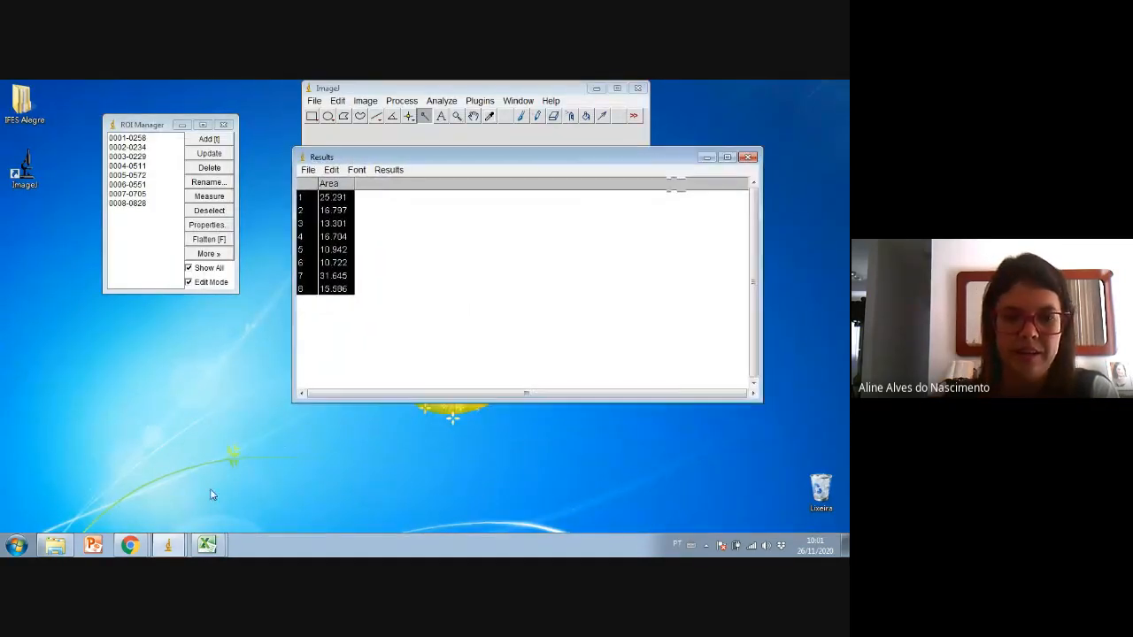
{"action": "left_click", "coordinate": [167, 545]}
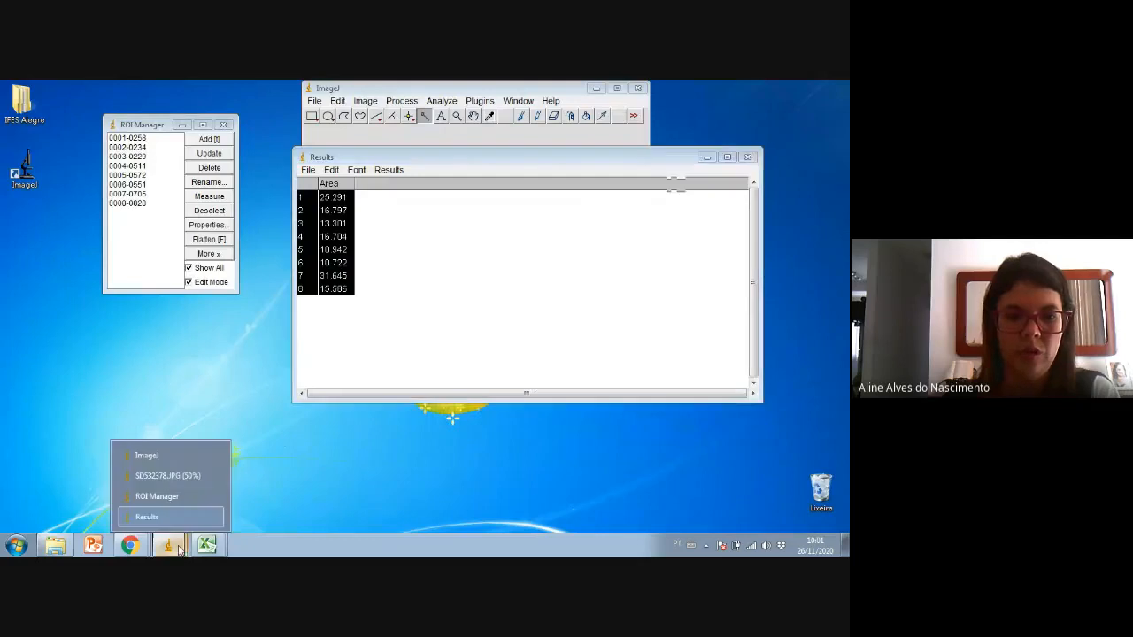
{"action": "left_click", "coordinate": [166, 475]}
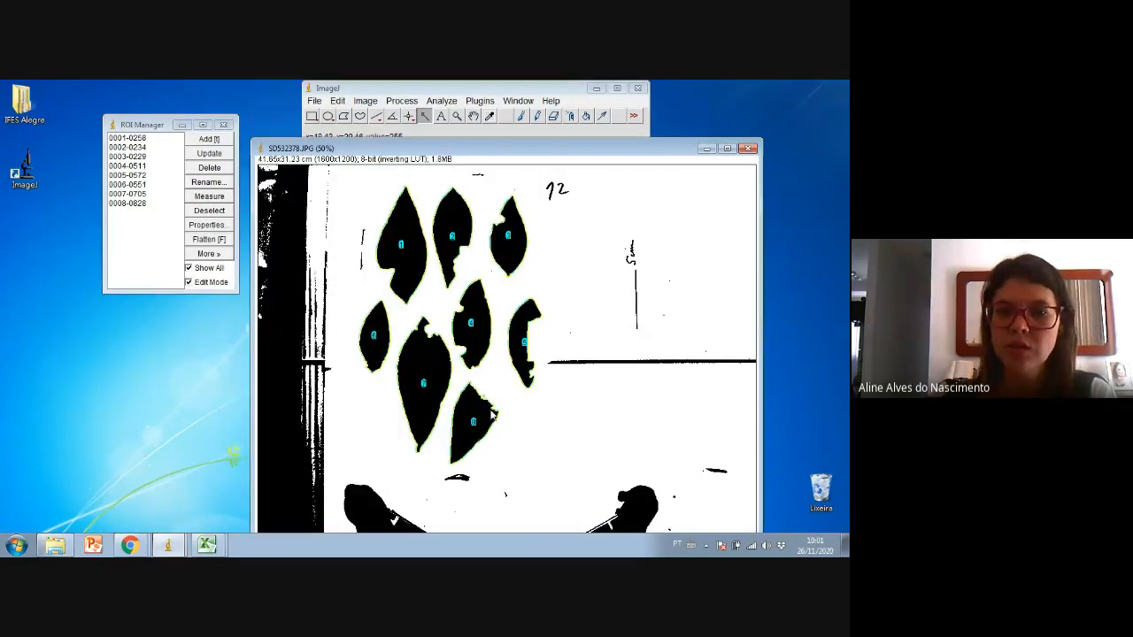
- Close the ROI Manager and the Results window without saving the measurements
{"action": "left_click", "coordinate": [224, 127]}
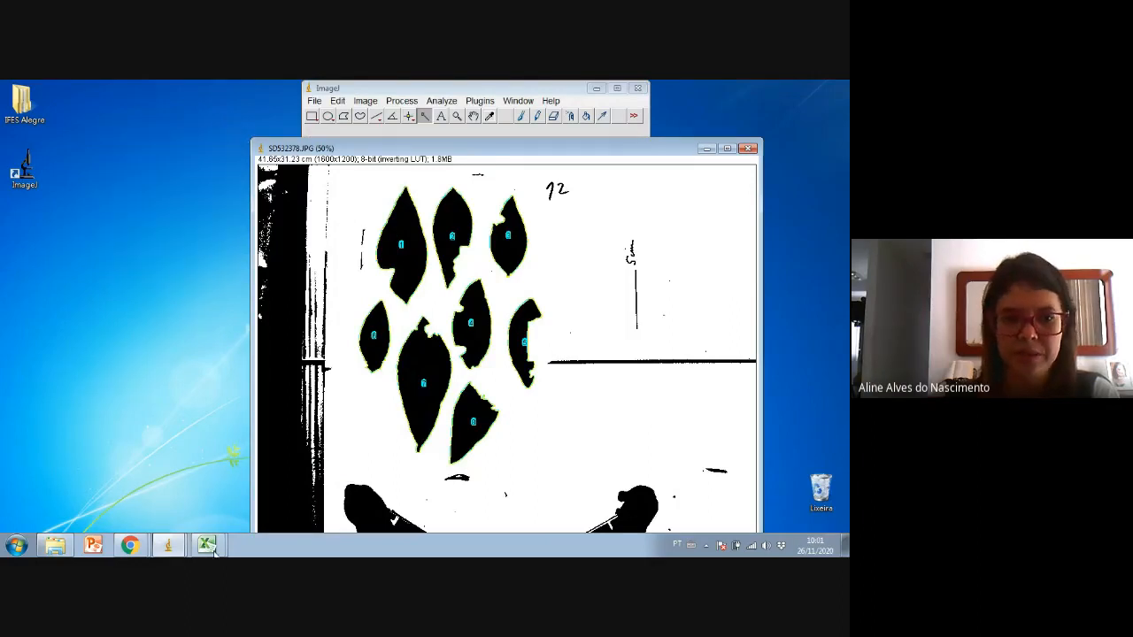
{"action": "mouse_move", "coordinate": [168, 545]}
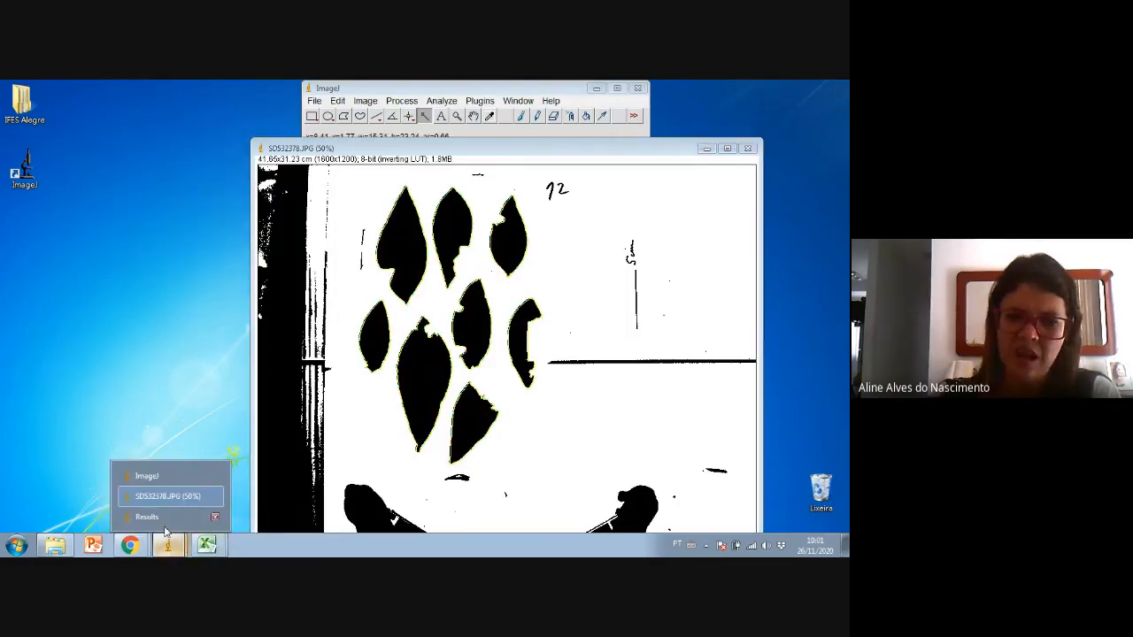
{"action": "left_click", "coordinate": [151, 517]}
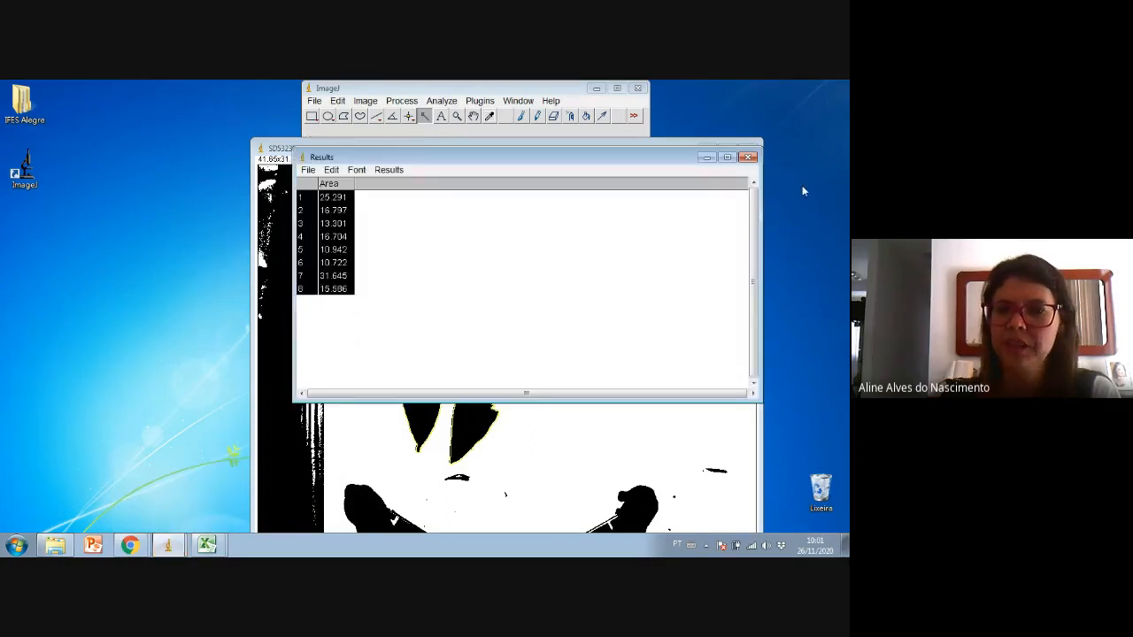
{"action": "left_click", "coordinate": [307, 170]}
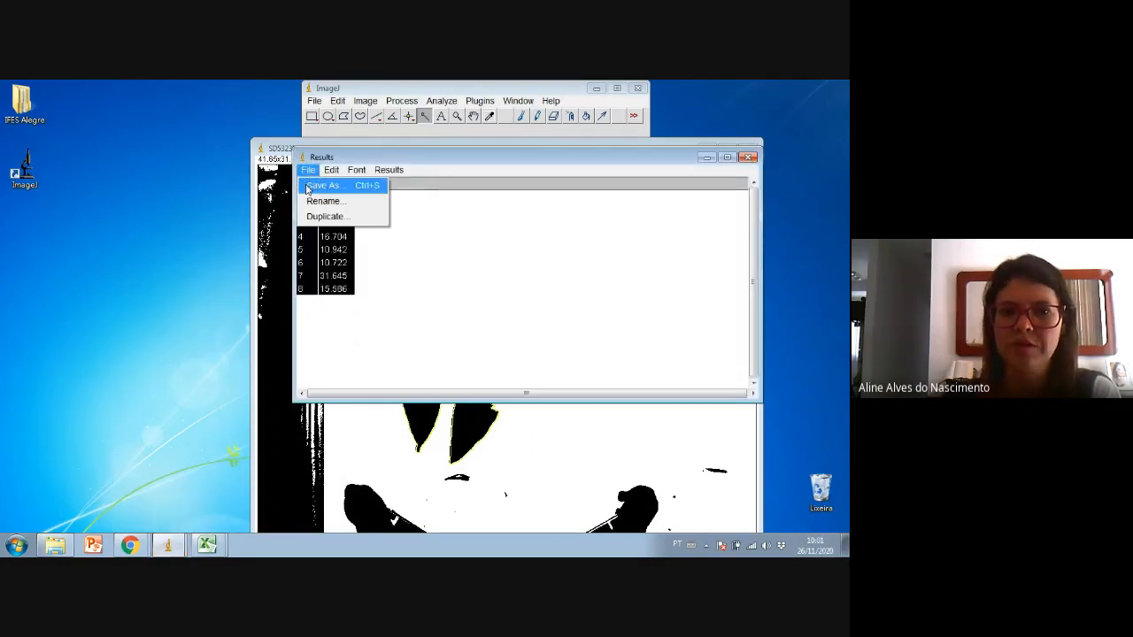
{"action": "left_click", "coordinate": [752, 159]}
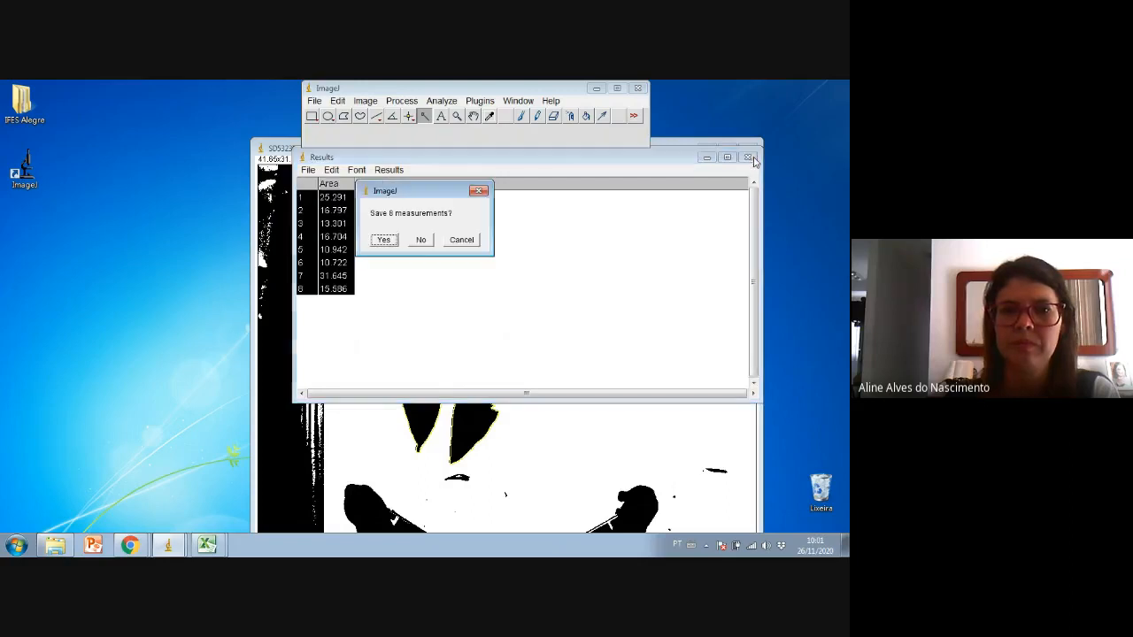
{"action": "left_click", "coordinate": [422, 245]}
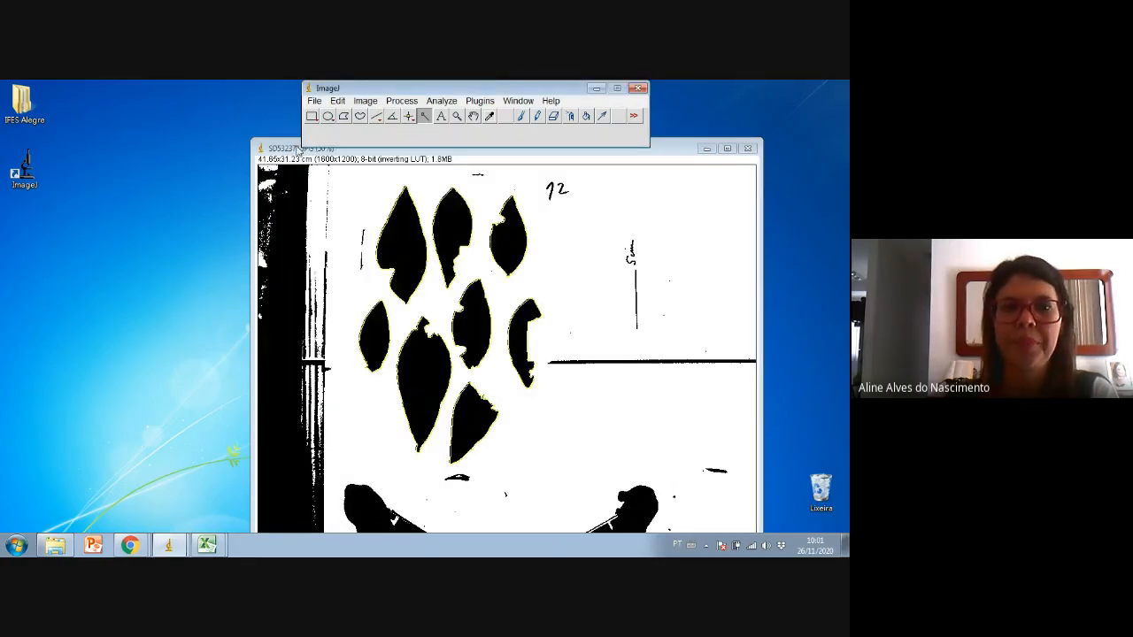
- Magnify SD532378.JPG to 150% around the eaten edges of the leaves
{"action": "left_click_drag", "start_coordinate": [289, 152], "coordinate": [279, 159]}
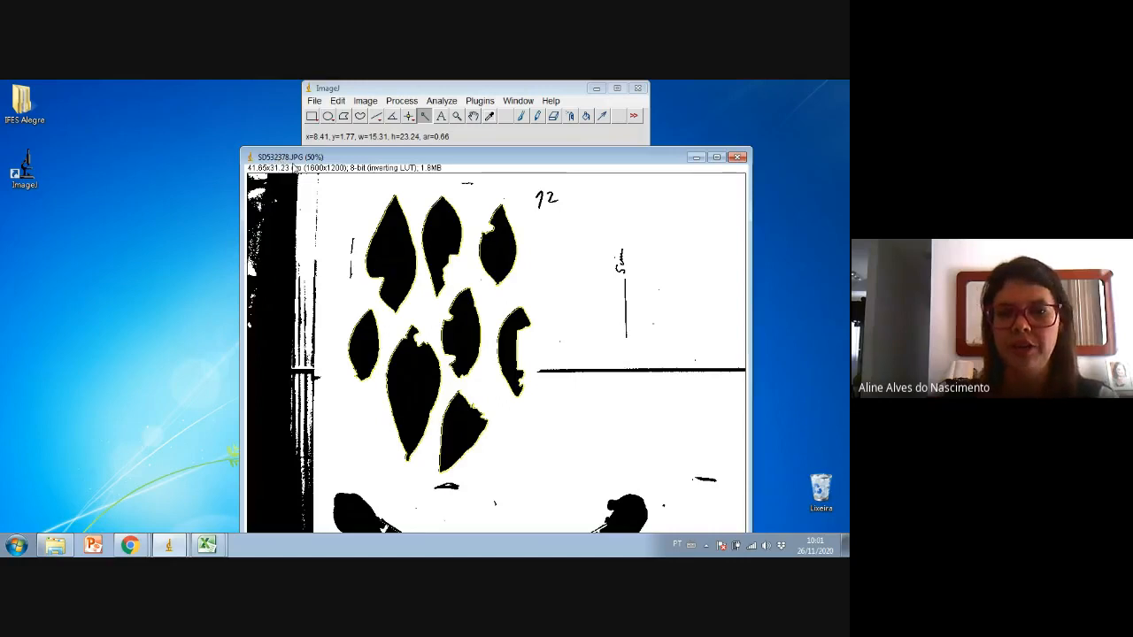
{"action": "left_click", "coordinate": [683, 232]}
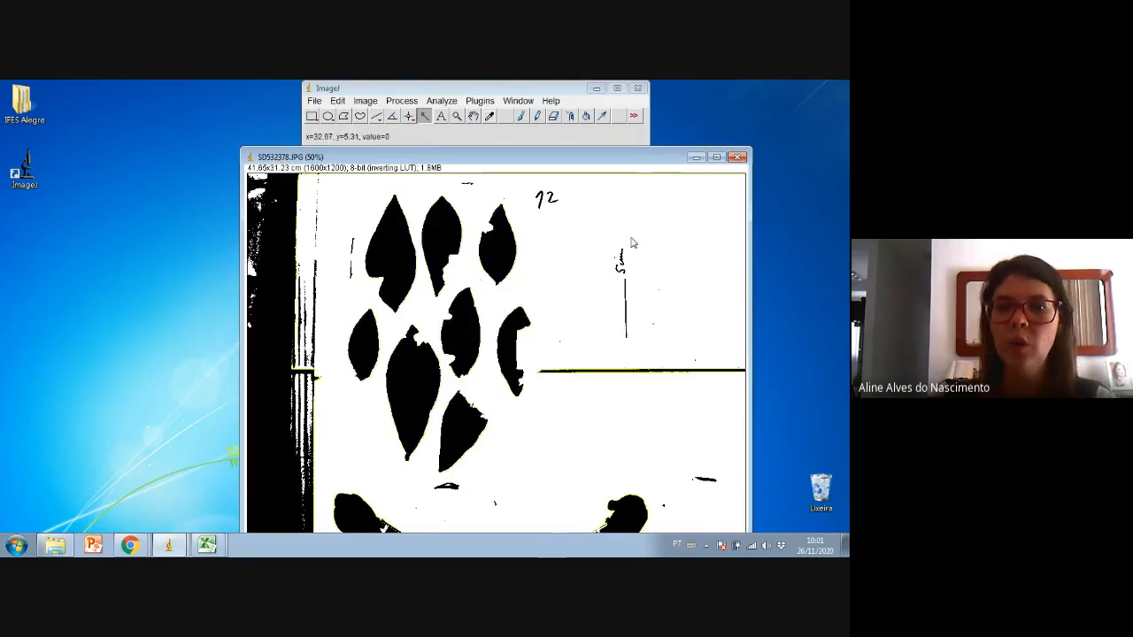
{"action": "left_click", "coordinate": [457, 116]}
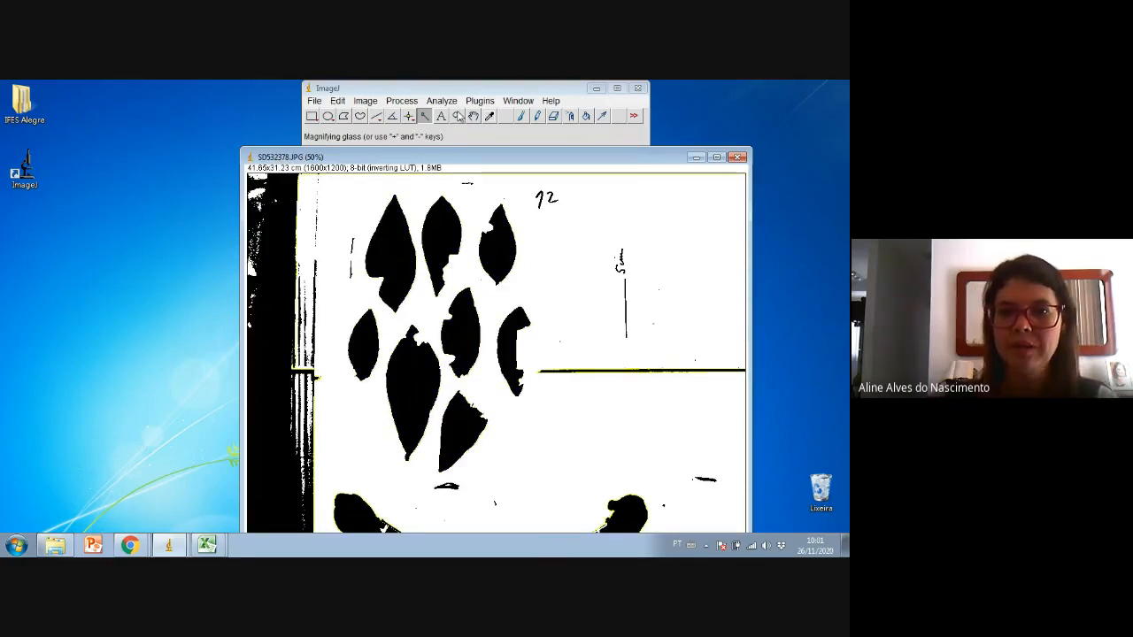
{"action": "left_click", "coordinate": [462, 343]}
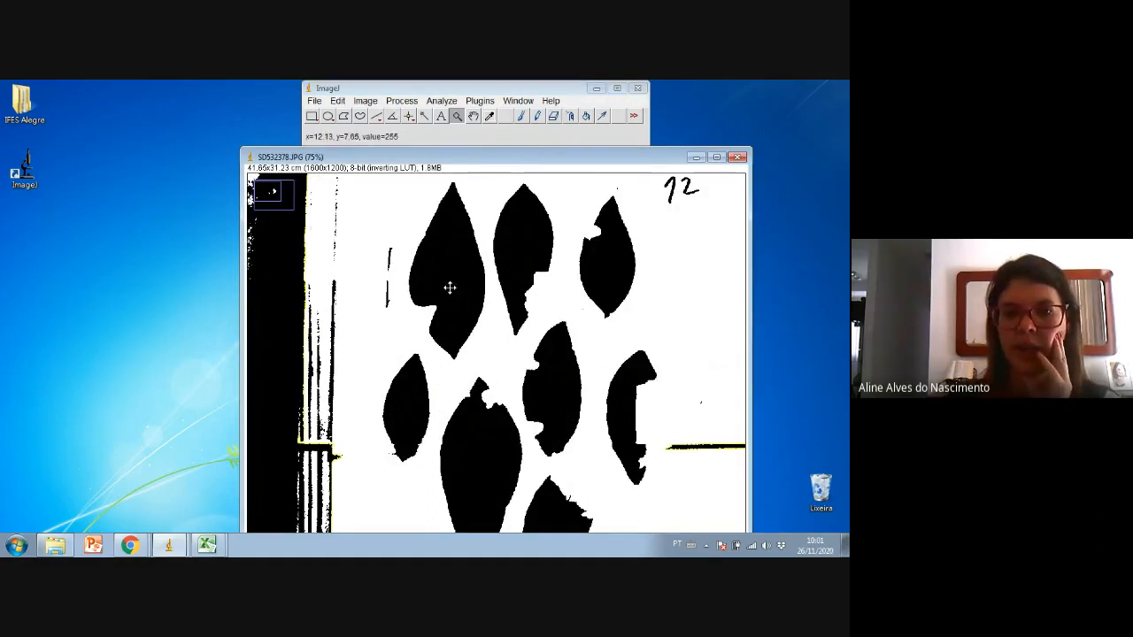
{"action": "left_click_drag", "start_coordinate": [412, 157], "coordinate": [406, 138]}
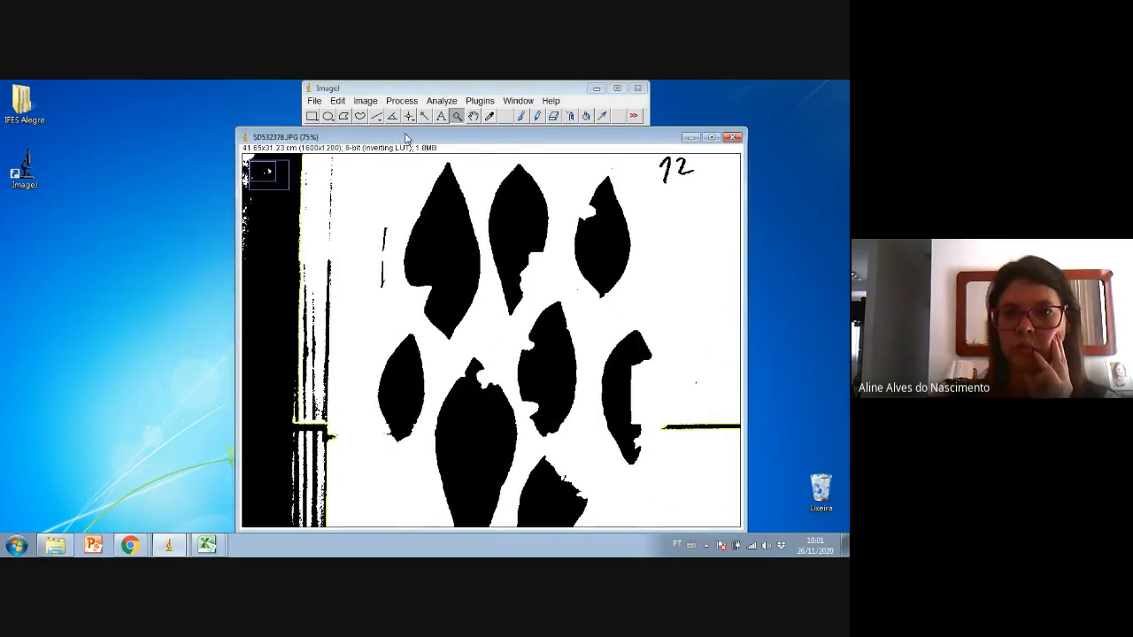
{"action": "left_click", "coordinate": [456, 310]}
{"action": "left_click", "coordinate": [471, 341]}
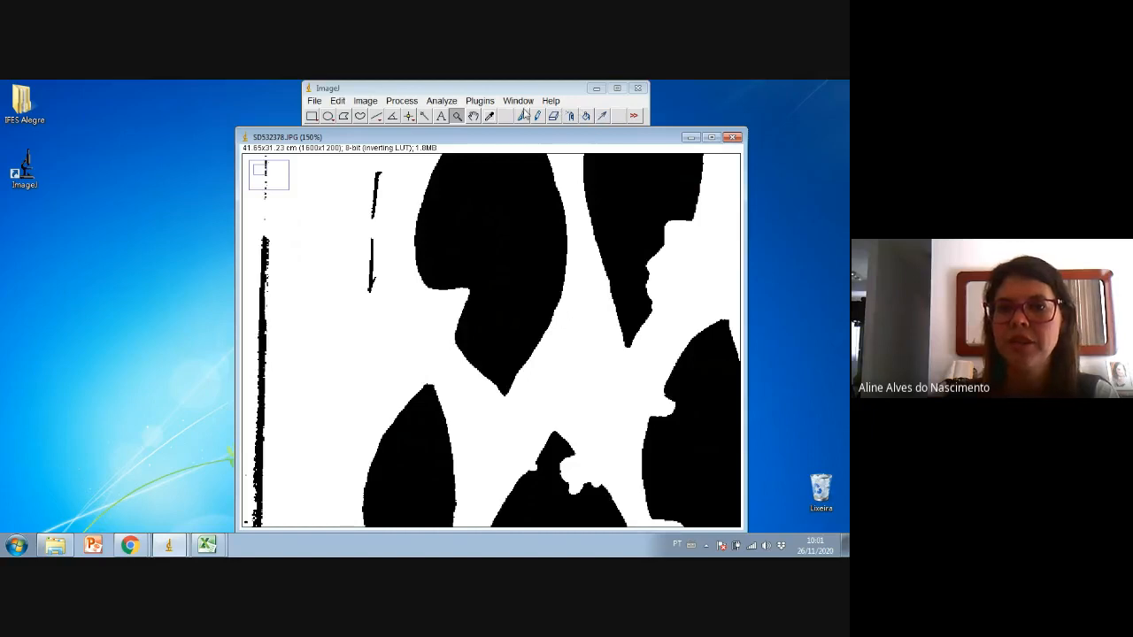
{"action": "left_click_drag", "start_coordinate": [513, 137], "coordinate": [503, 154]}
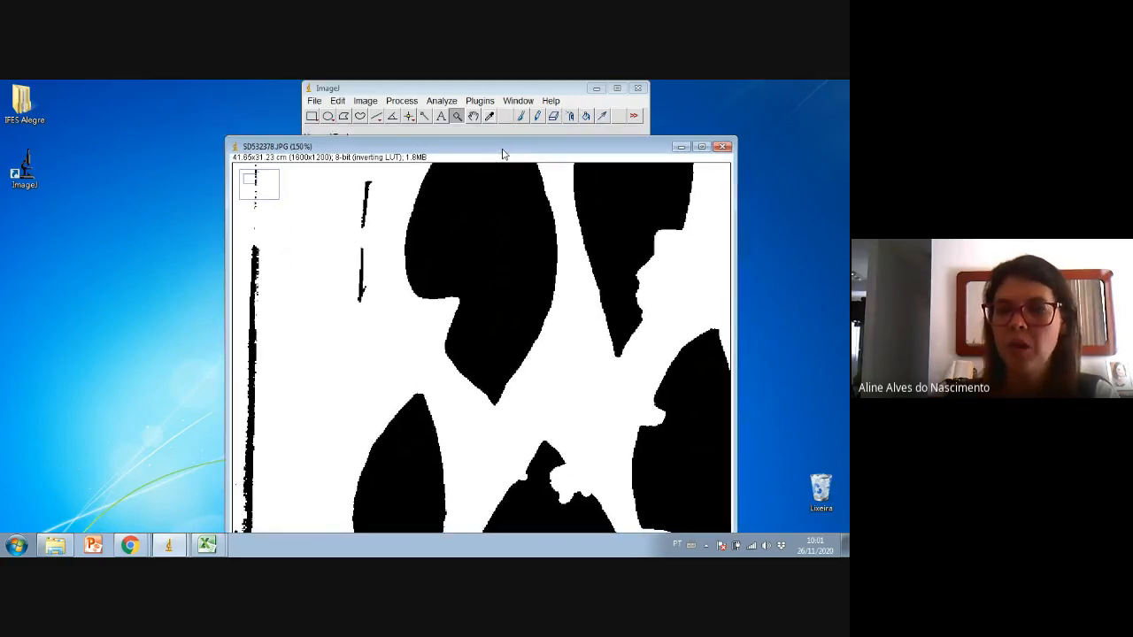
- At 100% zoom, restore the first leaf's outline and fill its missing lower-left part in black with the Paintbrush tool
{"action": "left_click", "coordinate": [634, 118]}
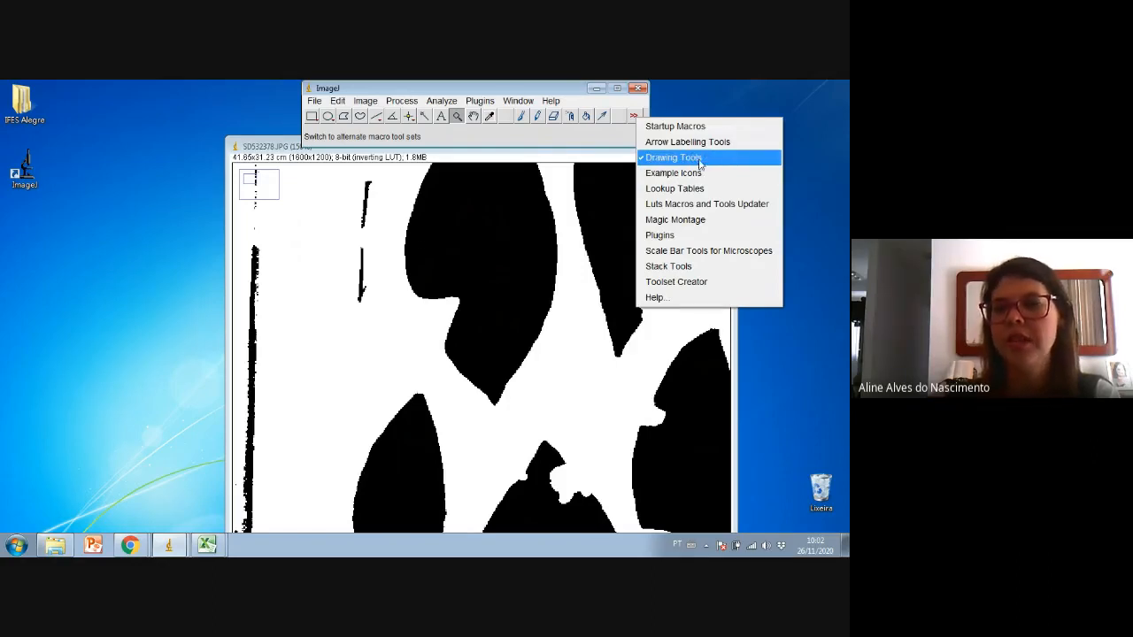
{"action": "double_click", "coordinate": [459, 118]}
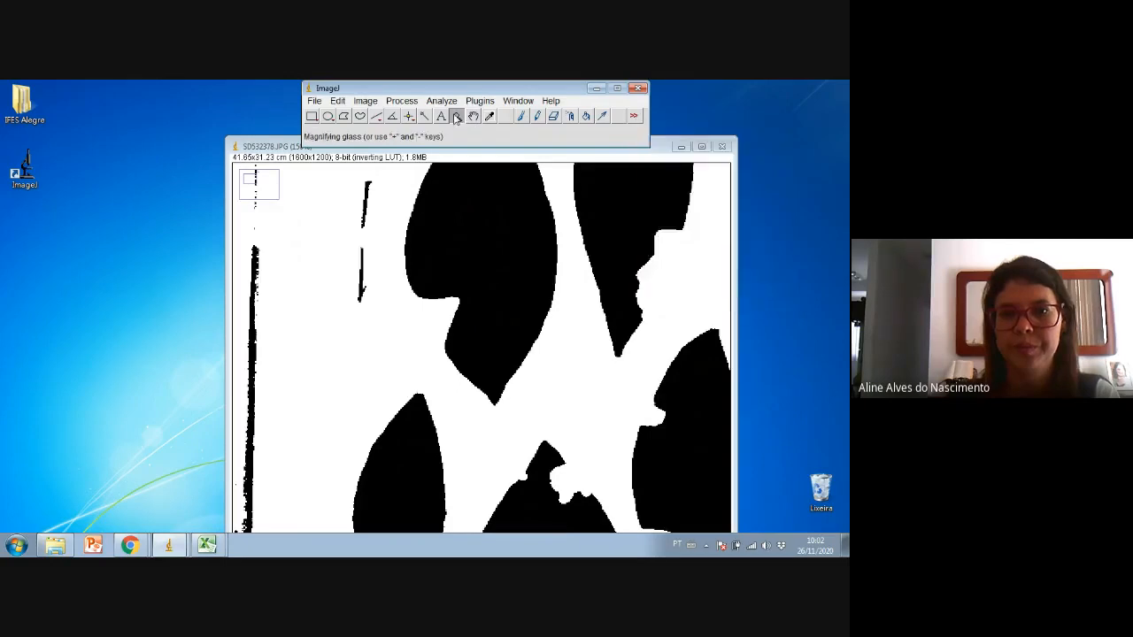
{"action": "left_click", "coordinate": [394, 248]}
{"action": "left_click", "coordinate": [443, 303]}
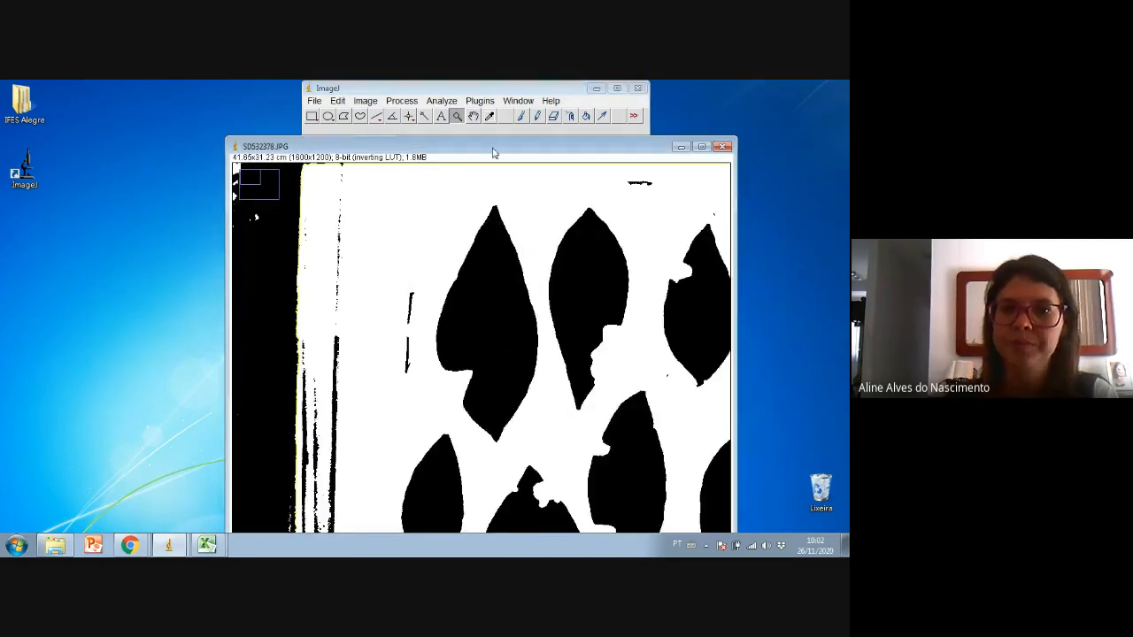
{"action": "left_click", "coordinate": [521, 117]}
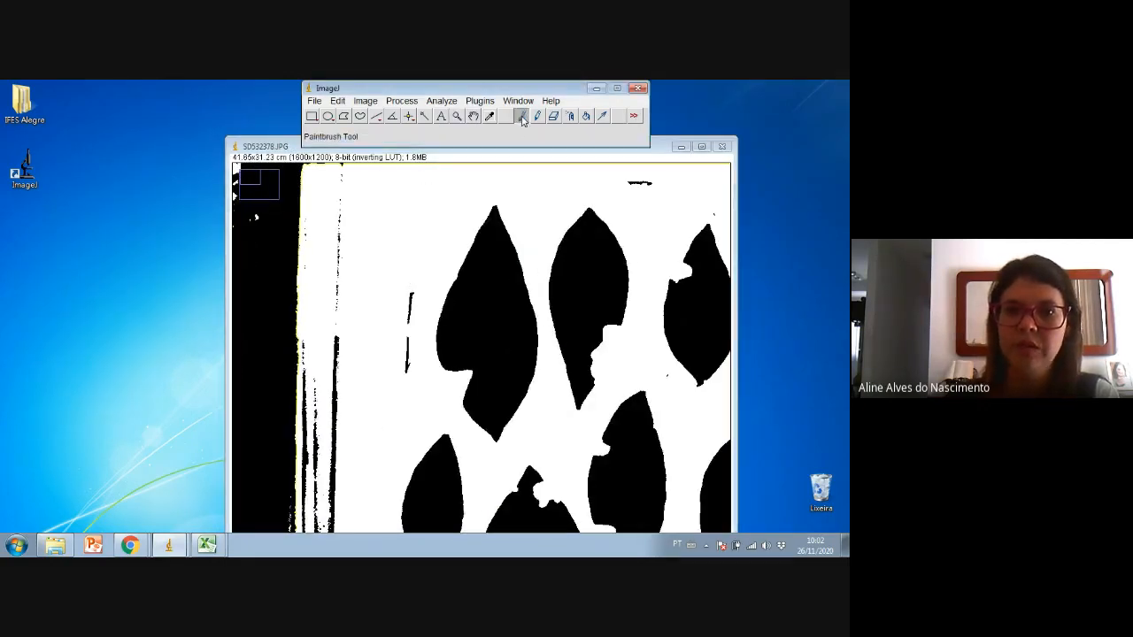
{"action": "left_click", "coordinate": [445, 335]}
{"action": "left_click_drag", "start_coordinate": [445, 353], "coordinate": [452, 378]}
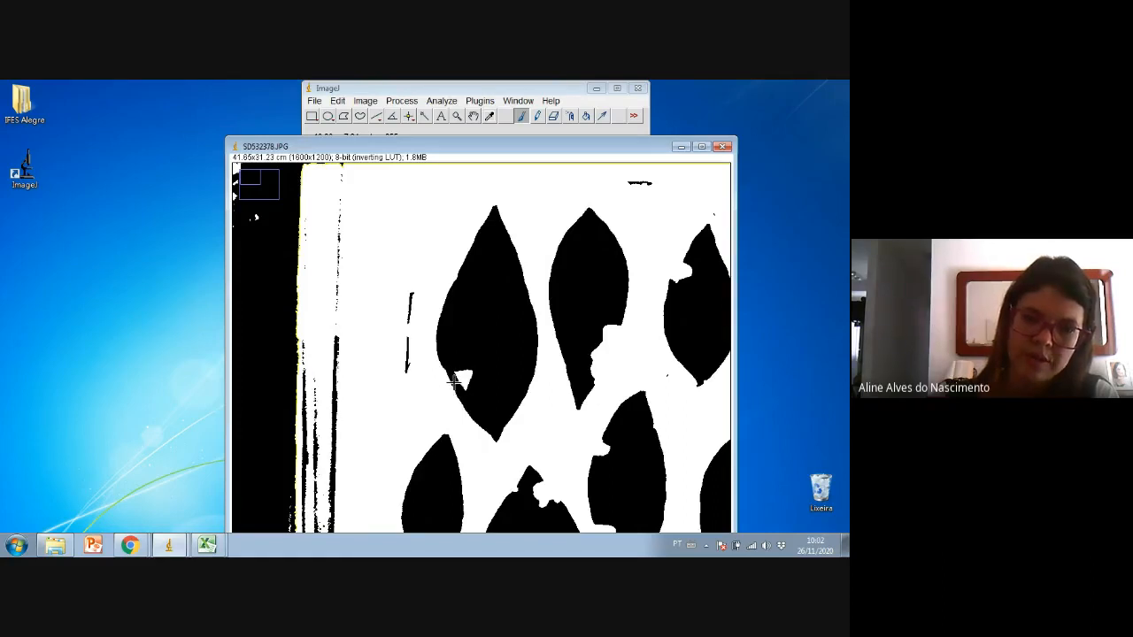
{"action": "mouse_move", "coordinate": [448, 370]}
{"action": "left_mouse_down"}
{"action": "mouse_move", "coordinate": [469, 395]}
{"action": "mouse_move", "coordinate": [456, 362]}
{"action": "mouse_move", "coordinate": [465, 375]}
{"action": "left_mouse_up"}
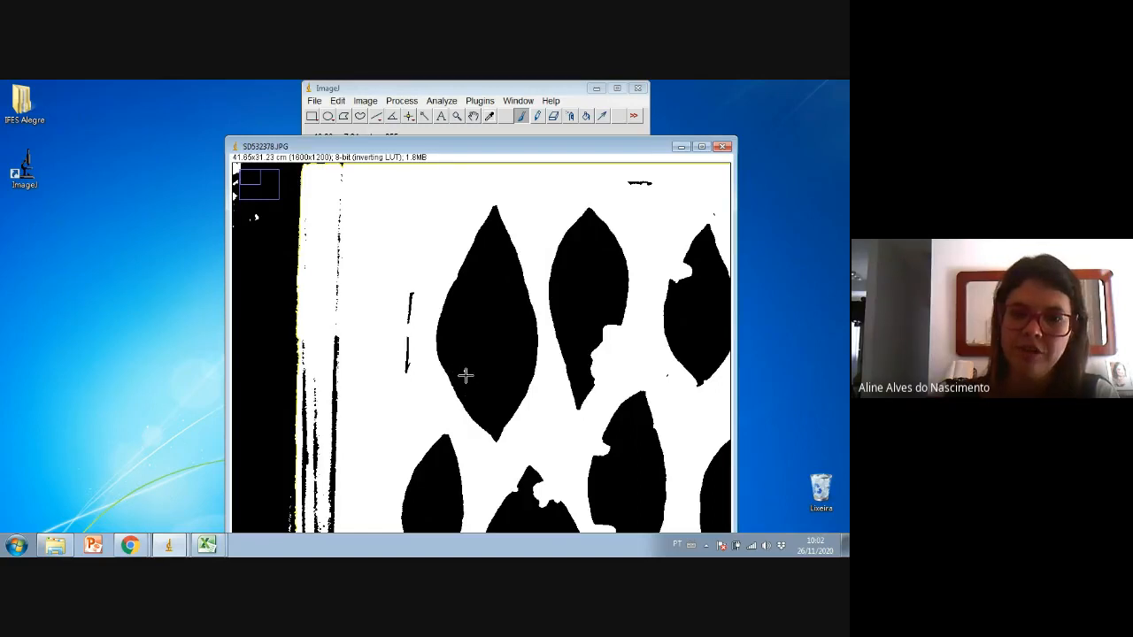
- At 200% zoom, redraw the missing lower-right edge of the second top-row leaf in black with the Paintbrush tool
{"action": "left_click", "coordinate": [473, 117]}
{"action": "left_click_drag", "start_coordinate": [486, 375], "coordinate": [384, 274]}
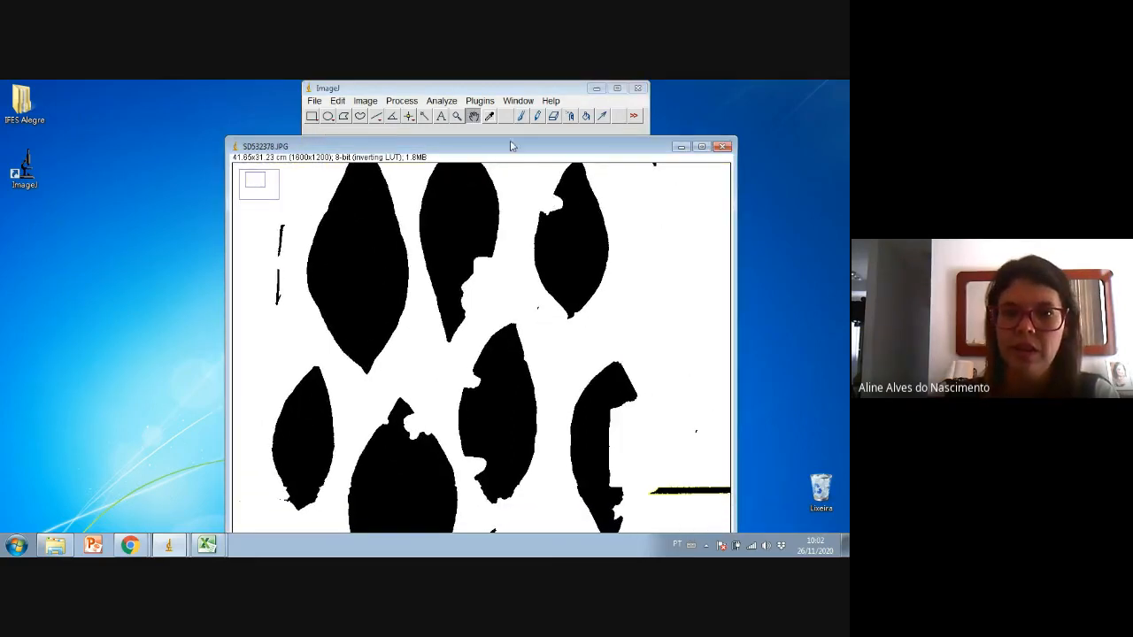
{"action": "left_click", "coordinate": [457, 116]}
{"action": "left_click", "coordinate": [496, 330]}
{"action": "left_click", "coordinate": [479, 315]}
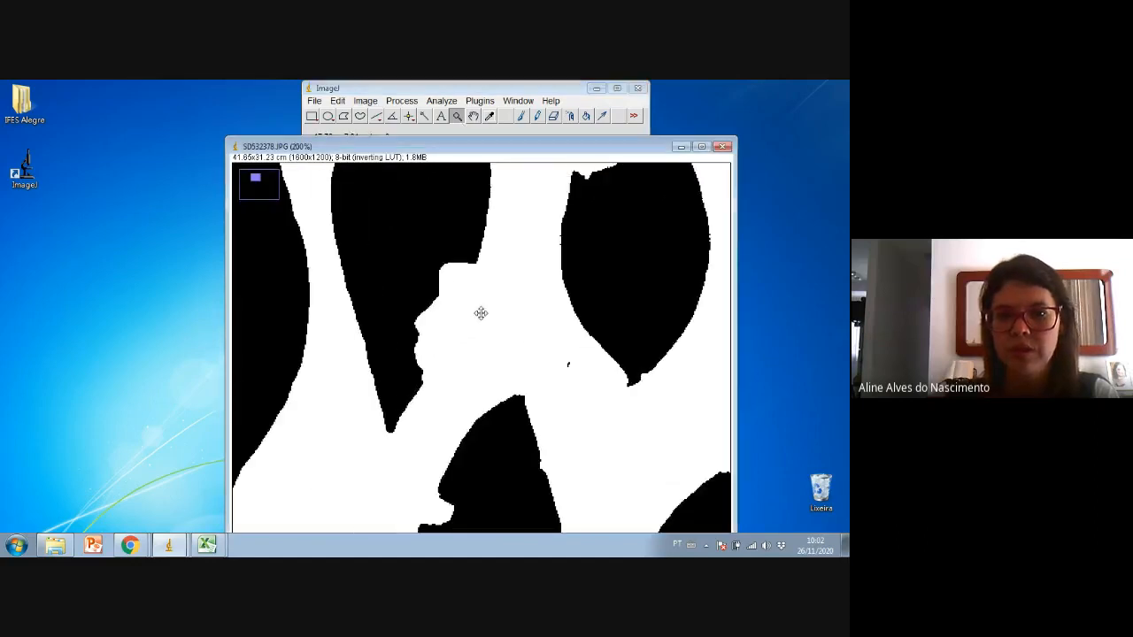
{"action": "left_click", "coordinate": [522, 117]}
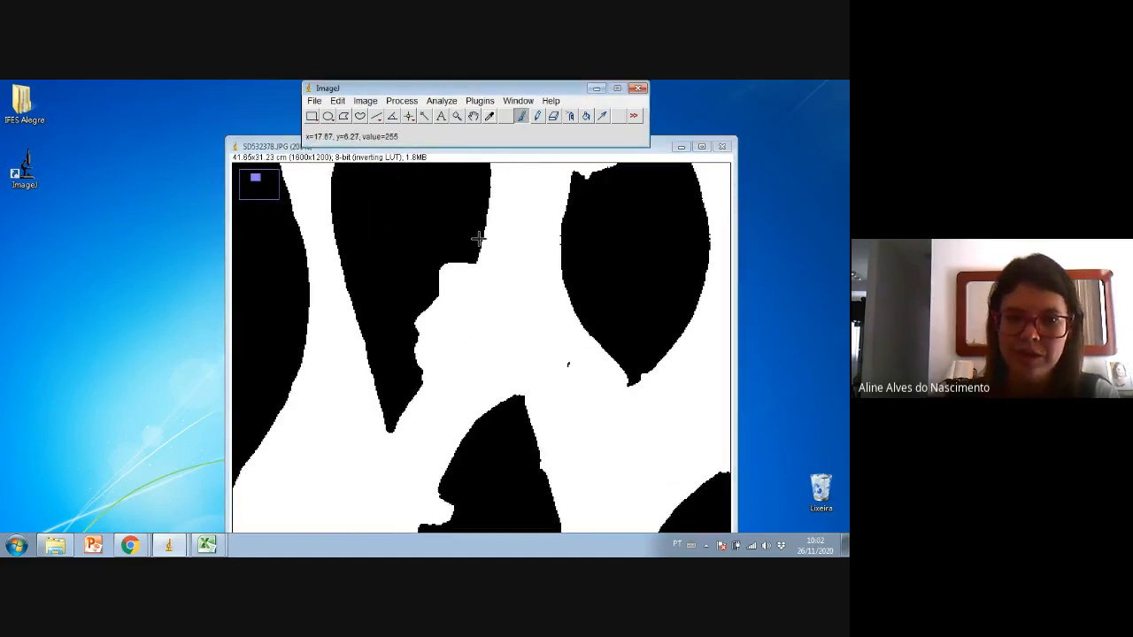
{"action": "mouse_move", "coordinate": [477, 237]}
{"action": "left_mouse_down"}
{"action": "mouse_move", "coordinate": [430, 353]}
{"action": "mouse_move", "coordinate": [453, 292]}
{"action": "left_mouse_up"}
{"action": "right_click", "coordinate": [429, 355]}
{"action": "left_click", "coordinate": [416, 362]}
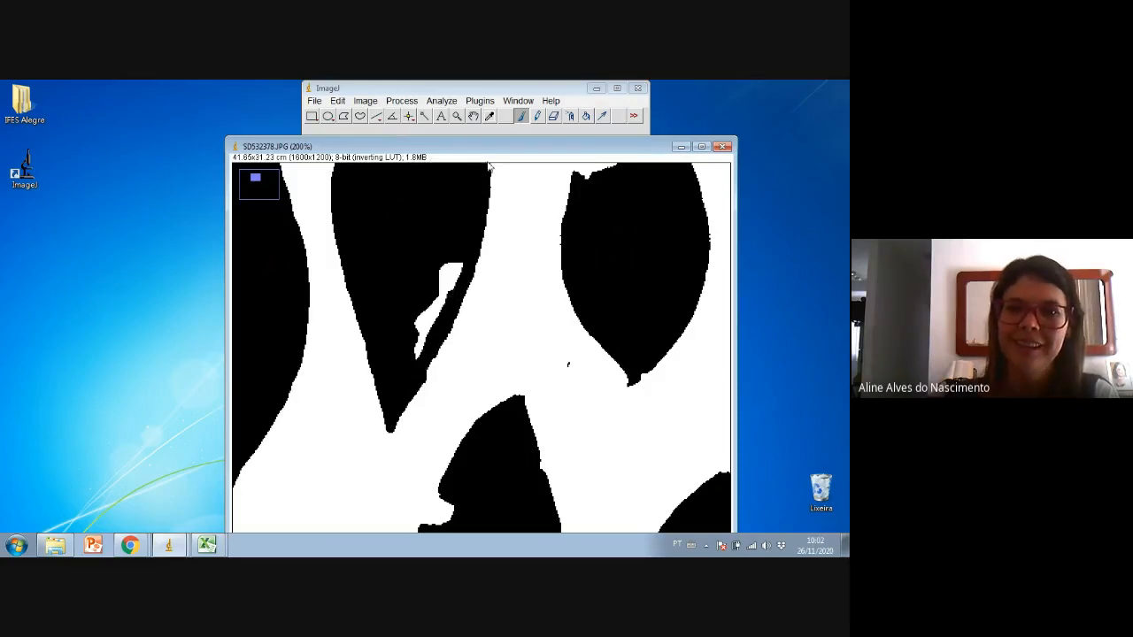
- At 200% zoom, fill the bite in the upper-left edge of the third top-row leaf with the Paintbrush tool
{"action": "double_click", "coordinate": [459, 118]}
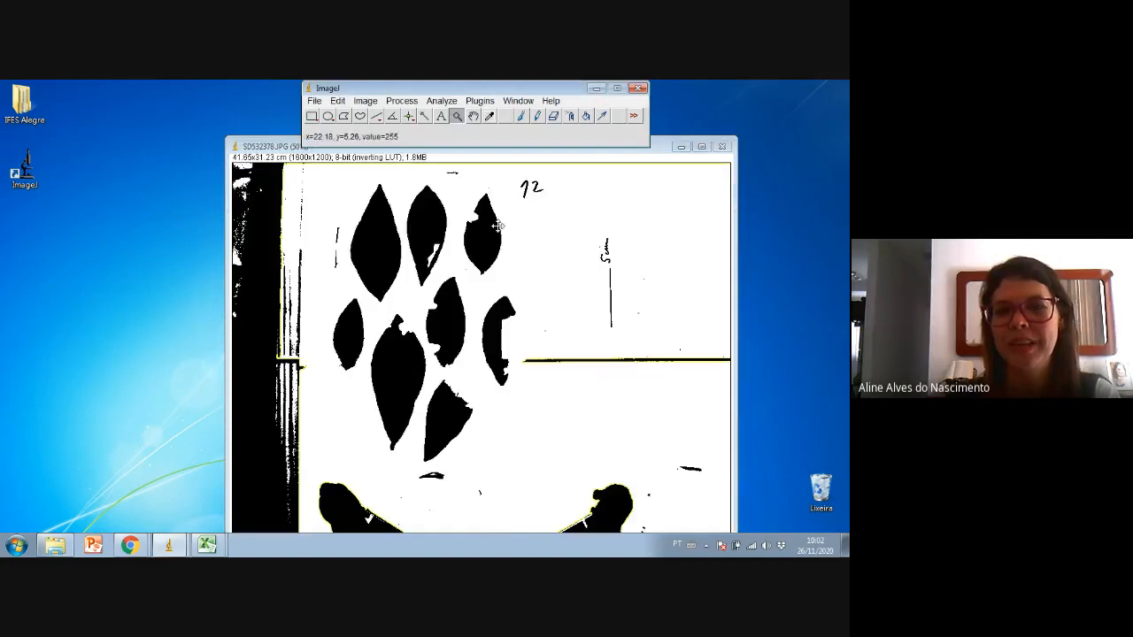
{"action": "left_click", "coordinate": [487, 253]}
{"action": "left_click", "coordinate": [476, 320]}
{"action": "left_click", "coordinate": [476, 320]}
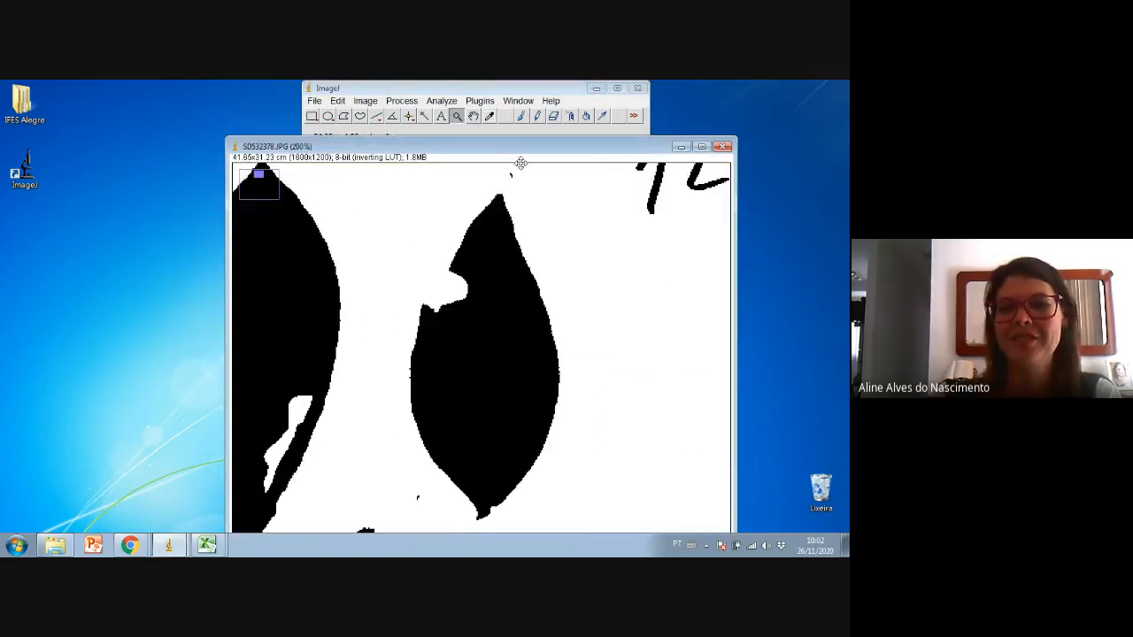
{"action": "left_click", "coordinate": [519, 116]}
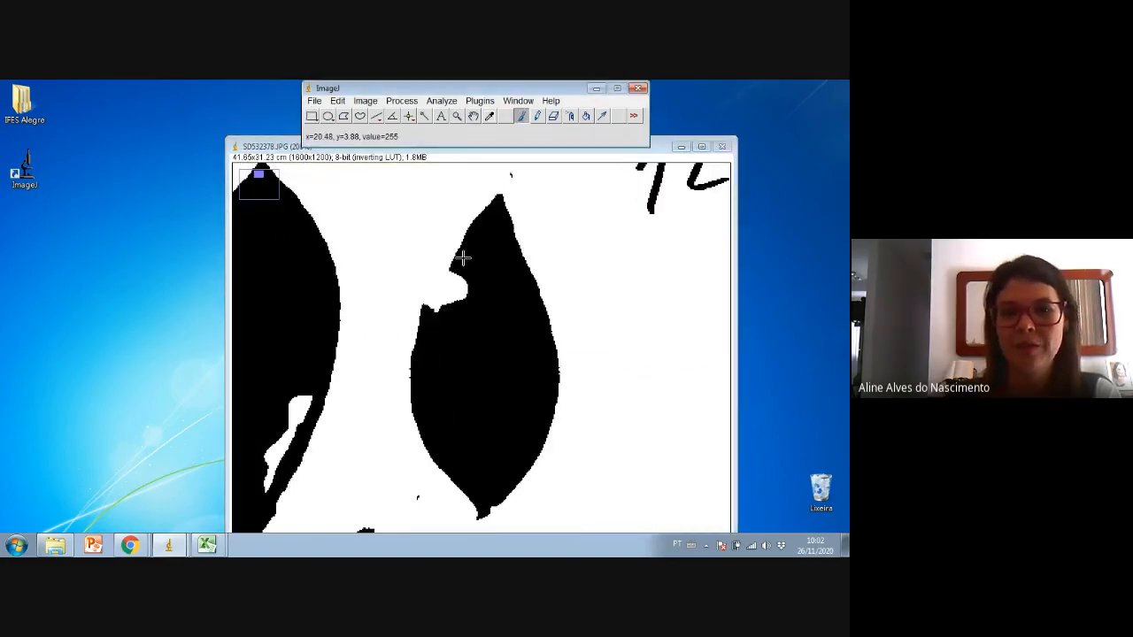
{"action": "mouse_move", "coordinate": [463, 256]}
{"action": "left_mouse_down"}
{"action": "mouse_move", "coordinate": [434, 310]}
{"action": "mouse_move", "coordinate": [458, 263]}
{"action": "mouse_move", "coordinate": [462, 317]}
{"action": "mouse_move", "coordinate": [430, 279]}
{"action": "left_mouse_up"}
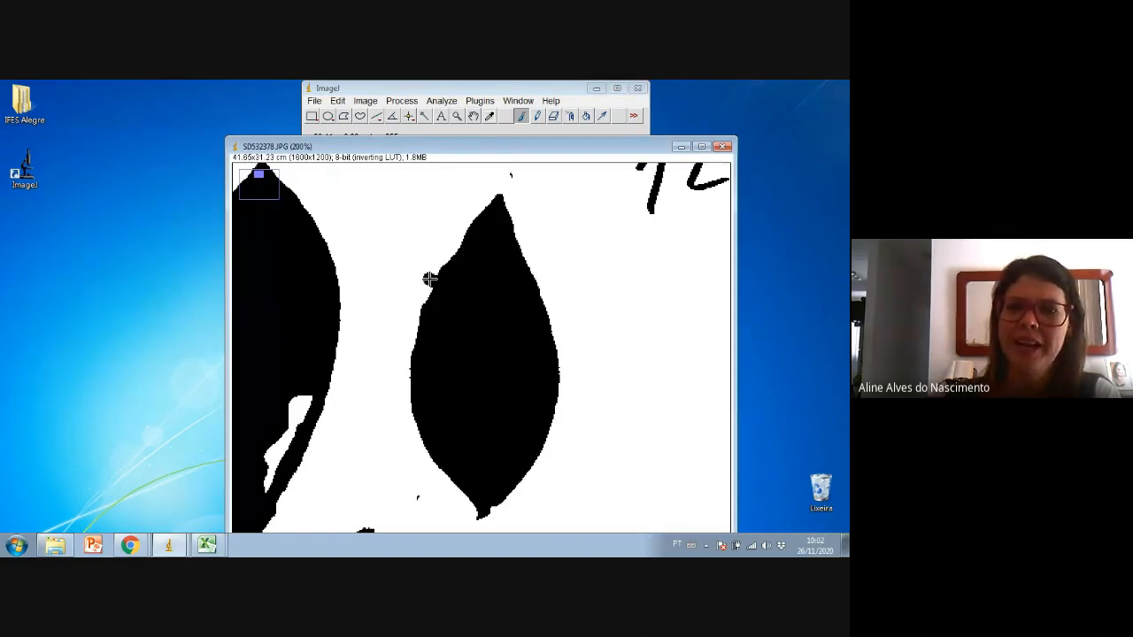
- Erase the stray paint blob protruding from the upper-left edge of the third top-row leaf, keeping the current eraser width
{"action": "double_click", "coordinate": [555, 120]}
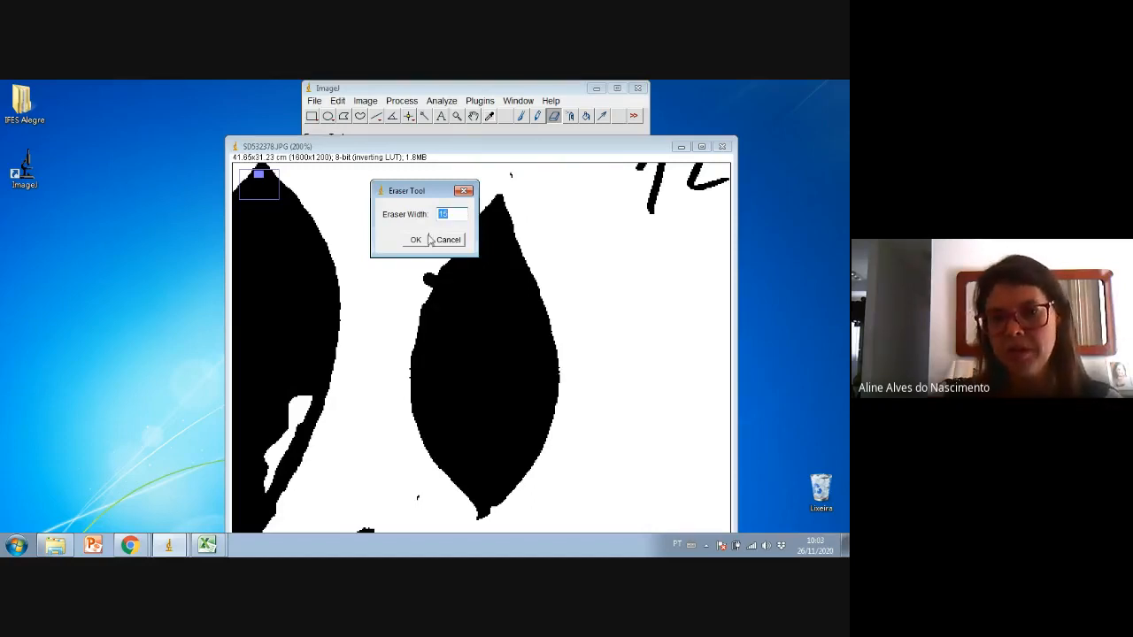
{"action": "left_click", "coordinate": [464, 192]}
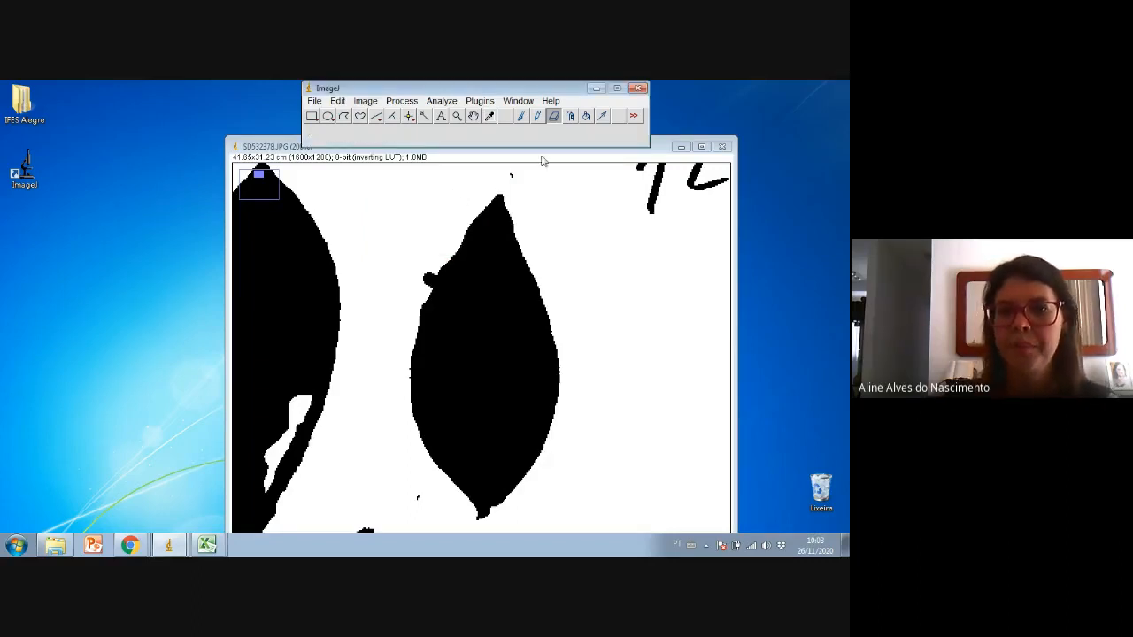
{"action": "left_click", "coordinate": [435, 256]}
{"action": "left_click_drag", "start_coordinate": [434, 258], "coordinate": [426, 277]}
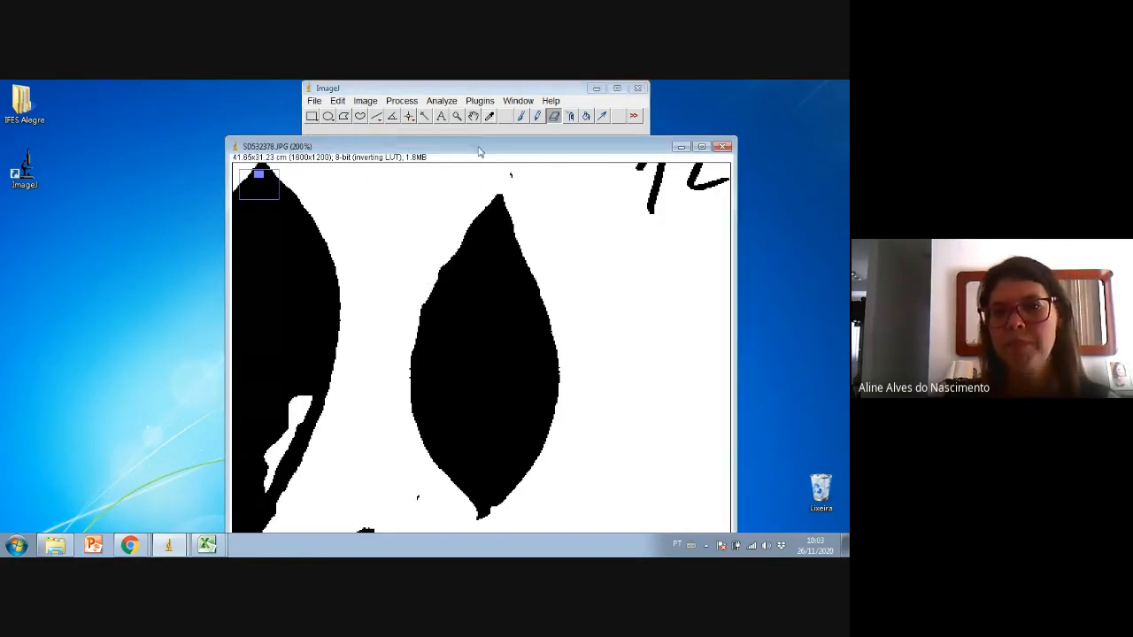
- At 150% zoom, restore the tip of the large second leaf in the middle row and fill its bite in black
{"action": "double_click", "coordinate": [458, 120]}
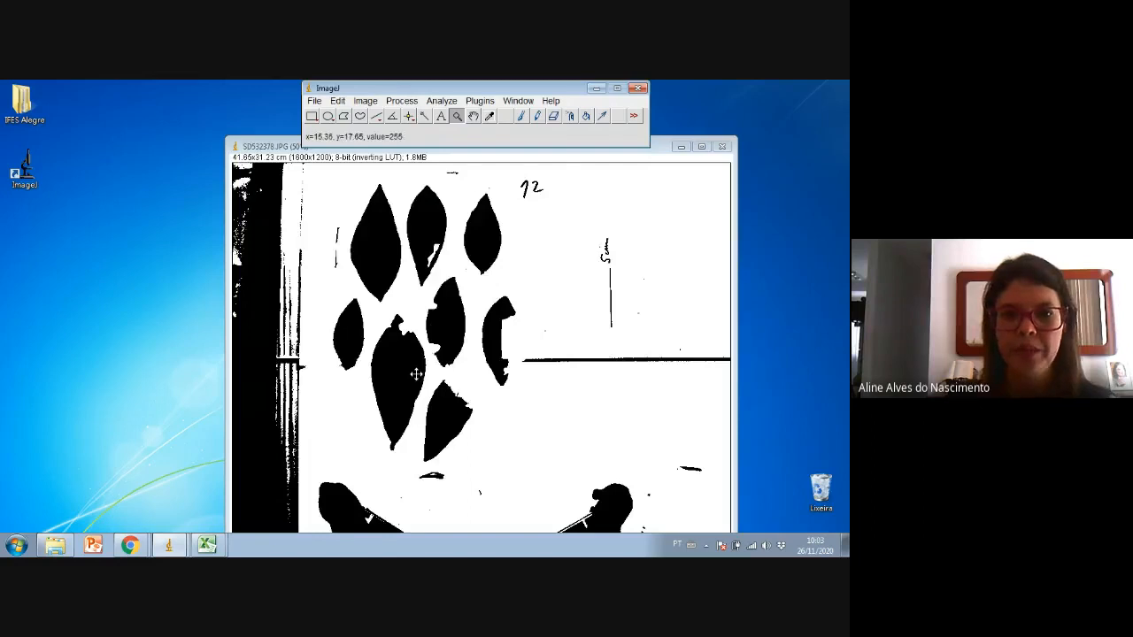
{"action": "left_click", "coordinate": [417, 375]}
{"action": "left_click", "coordinate": [466, 367]}
{"action": "left_click", "coordinate": [468, 365]}
{"action": "left_click", "coordinate": [476, 120]}
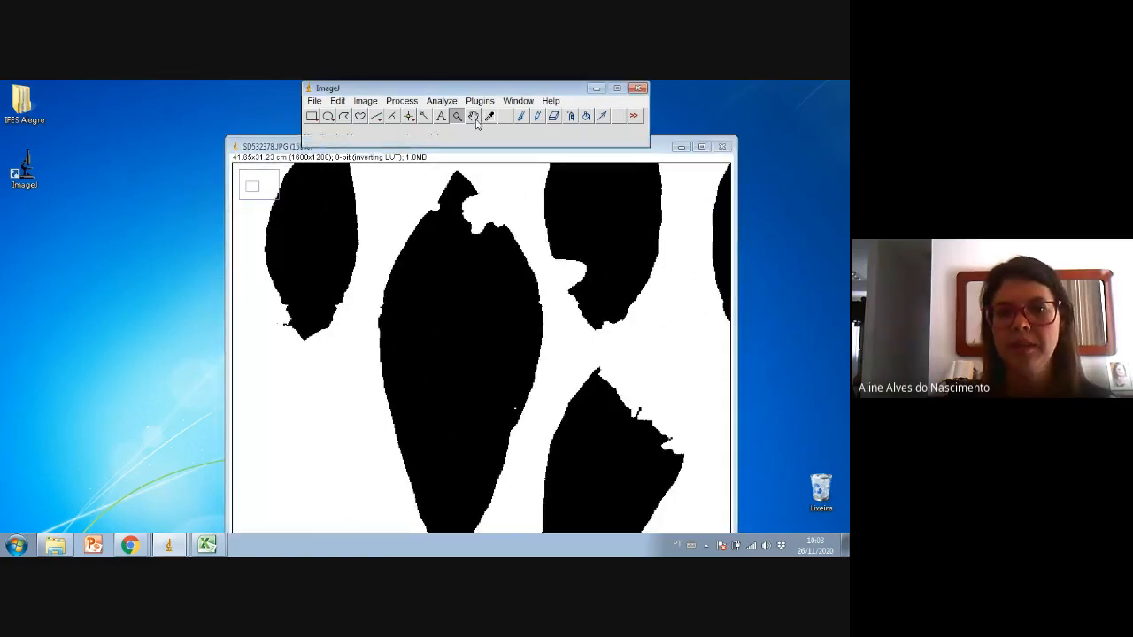
{"action": "left_click_drag", "start_coordinate": [471, 277], "coordinate": [433, 318]}
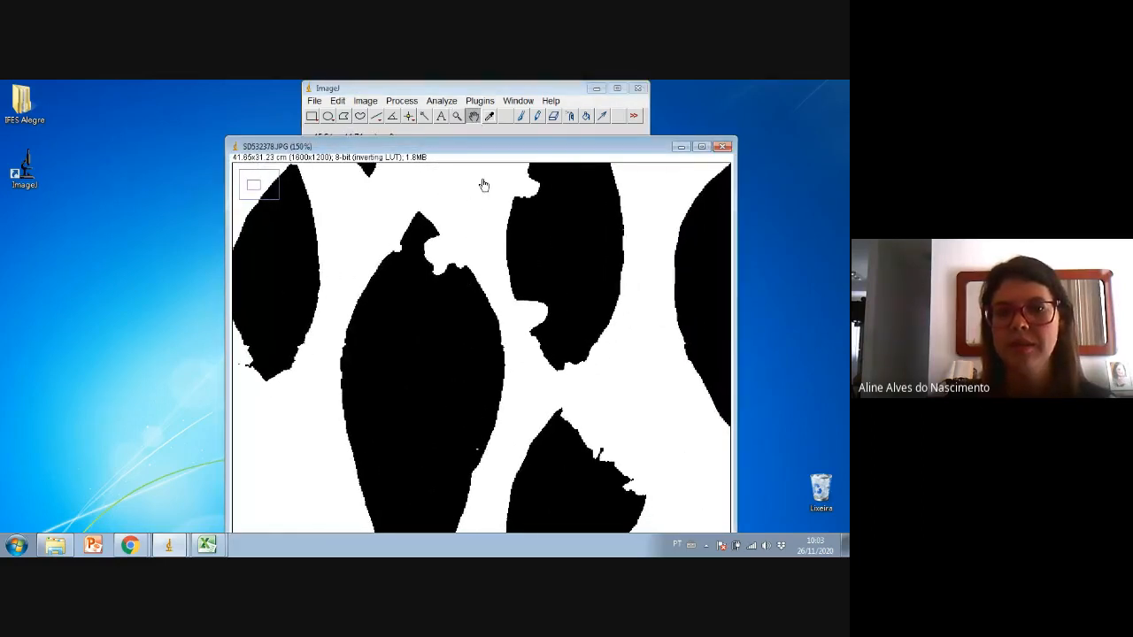
{"action": "left_click", "coordinate": [522, 116]}
{"action": "left_click_drag", "start_coordinate": [433, 235], "coordinate": [467, 274]}
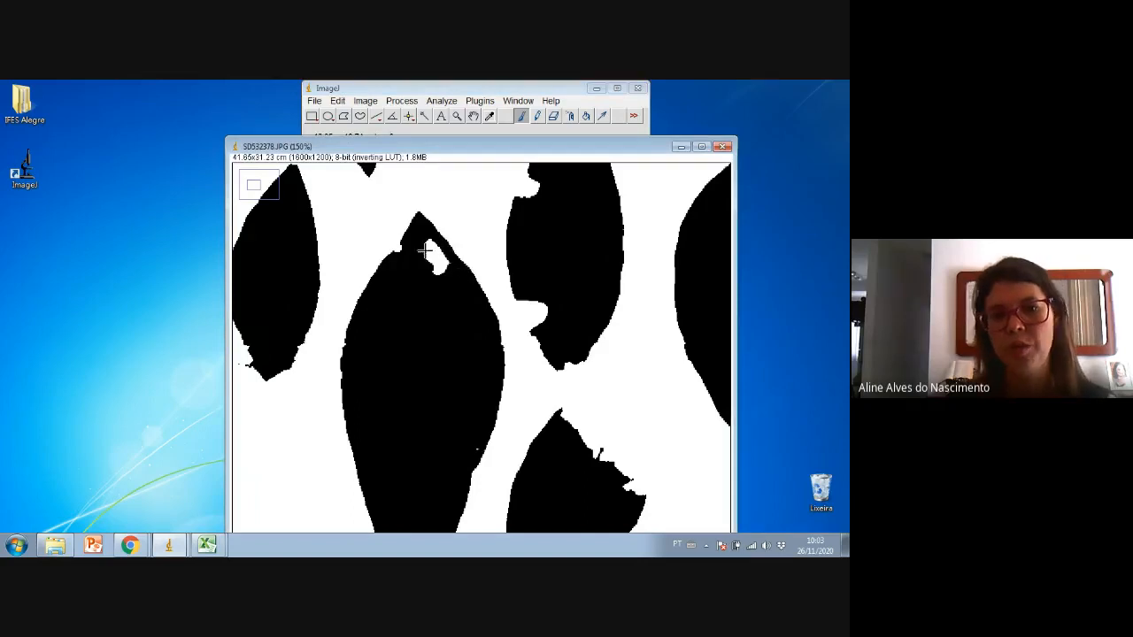
{"action": "mouse_move", "coordinate": [410, 242]}
{"action": "left_mouse_down"}
{"action": "mouse_move", "coordinate": [395, 253]}
{"action": "mouse_move", "coordinate": [405, 240]}
{"action": "mouse_move", "coordinate": [443, 256]}
{"action": "left_mouse_up"}
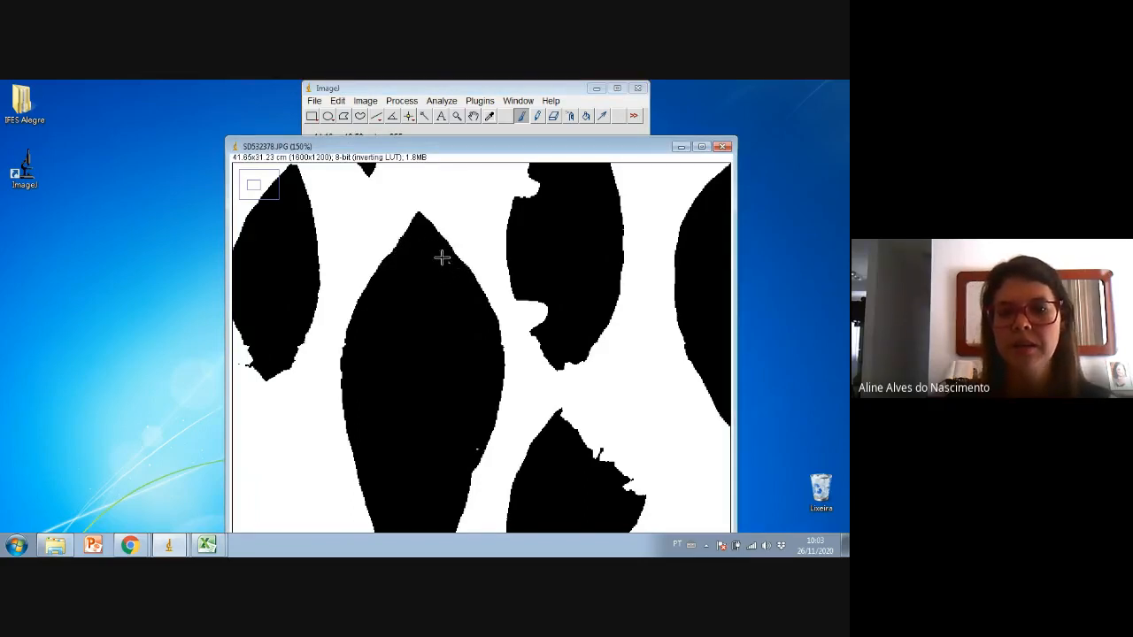
- Fill both notches in the left edge of the third middle-row leaf and paint its lower tip to a point
{"action": "left_click", "coordinate": [472, 121]}
{"action": "left_click_drag", "start_coordinate": [523, 210], "coordinate": [395, 289]}
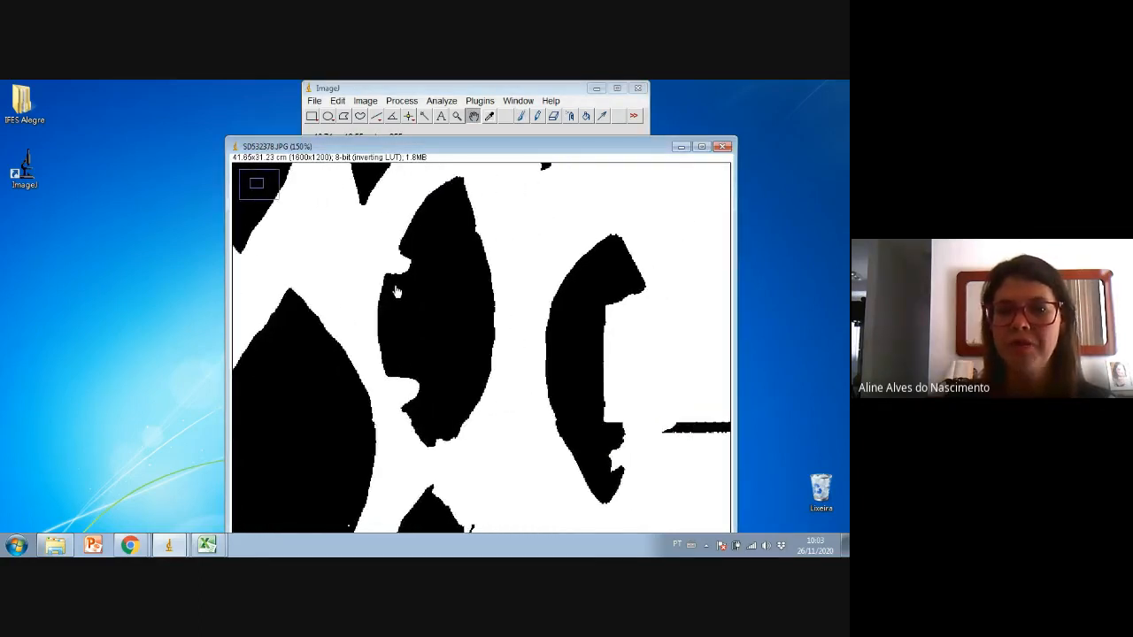
{"action": "left_click", "coordinate": [522, 116]}
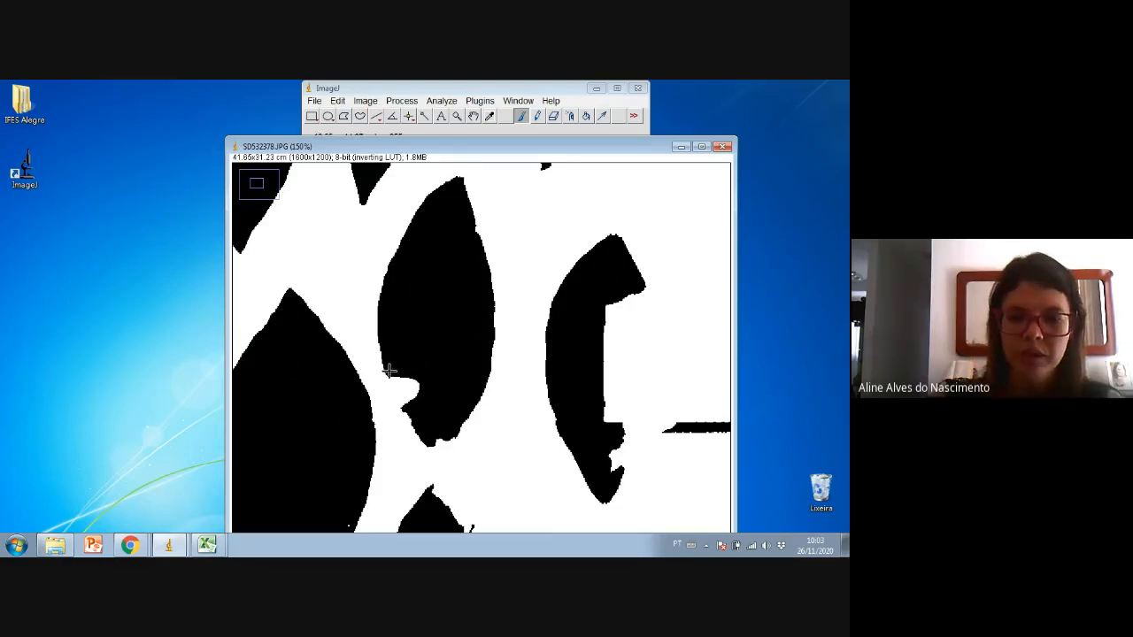
{"action": "mouse_move", "coordinate": [389, 369]}
{"action": "left_mouse_down"}
{"action": "mouse_move", "coordinate": [408, 407]}
{"action": "mouse_move", "coordinate": [404, 370]}
{"action": "left_mouse_up"}
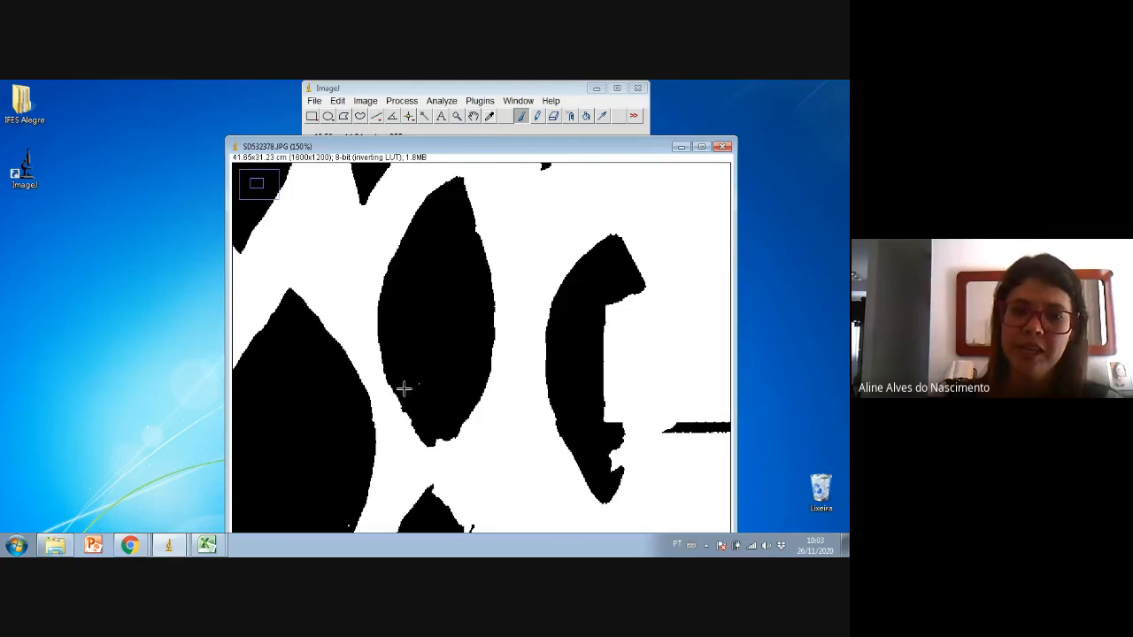
{"action": "right_click", "coordinate": [435, 442]}
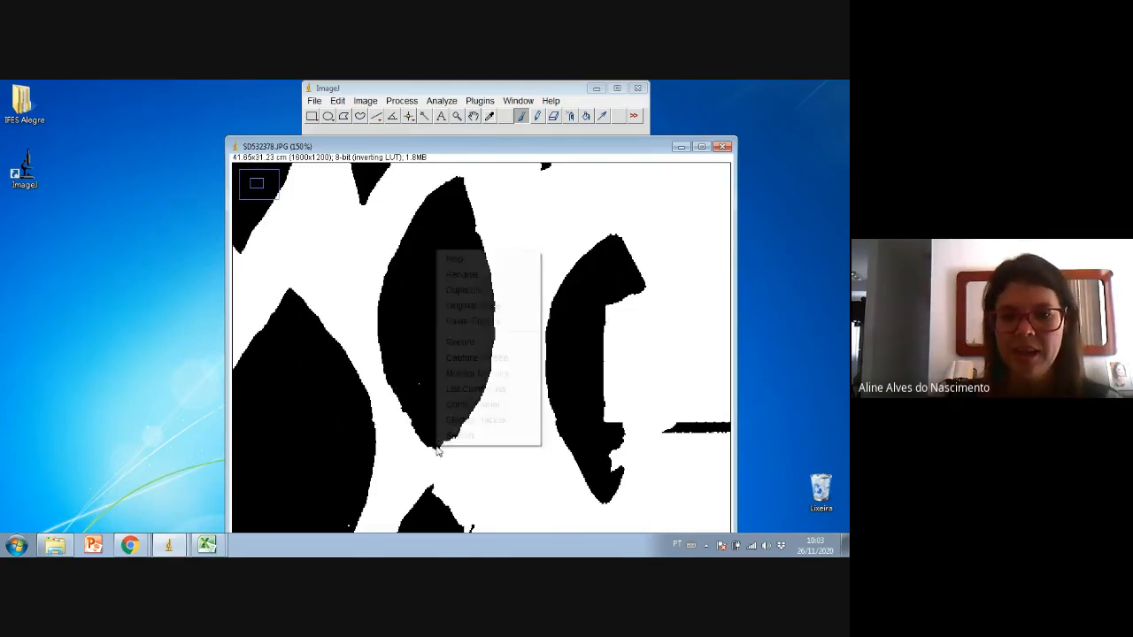
{"action": "left_click", "coordinate": [424, 421]}
{"action": "mouse_move", "coordinate": [453, 429]}
{"action": "left_mouse_down"}
{"action": "mouse_move", "coordinate": [433, 444]}
{"action": "mouse_move", "coordinate": [414, 416]}
{"action": "left_mouse_up"}
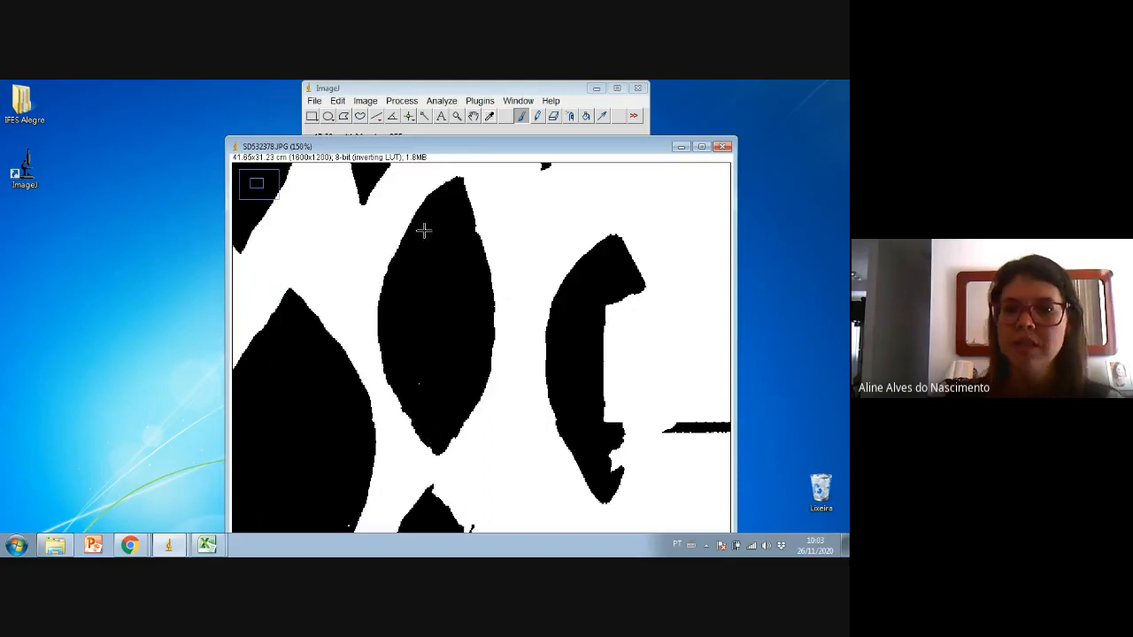
- At 200% zoom, paint the missing right side of the C-shaped leaf in the middle row to complete its outline in black
{"action": "double_click", "coordinate": [457, 117]}
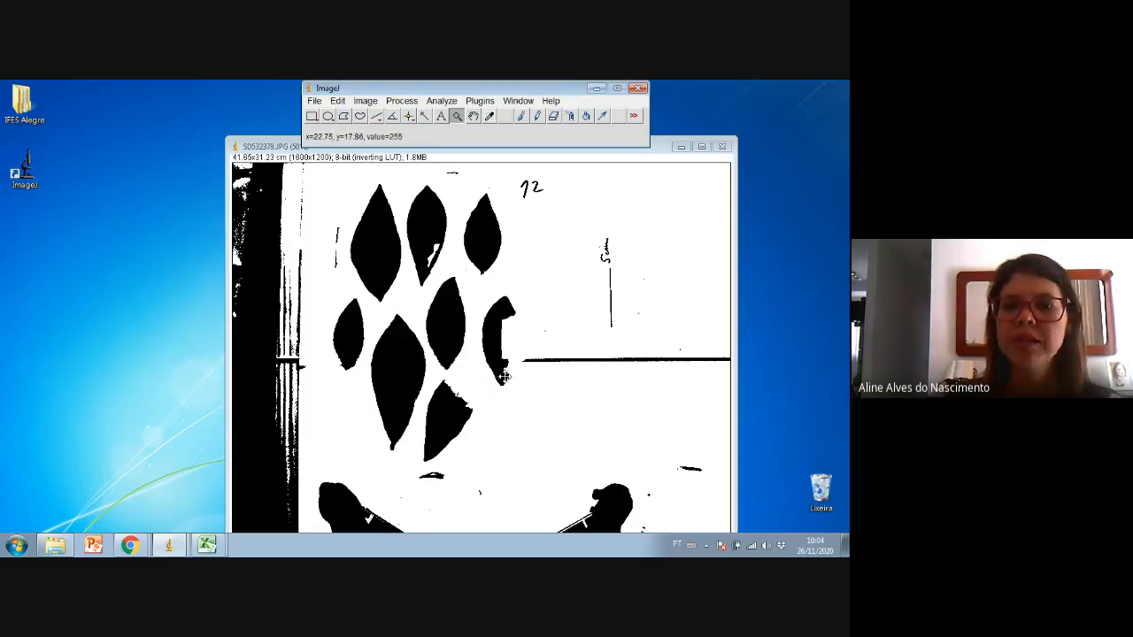
{"action": "left_click", "coordinate": [478, 385]}
{"action": "left_click", "coordinate": [462, 355]}
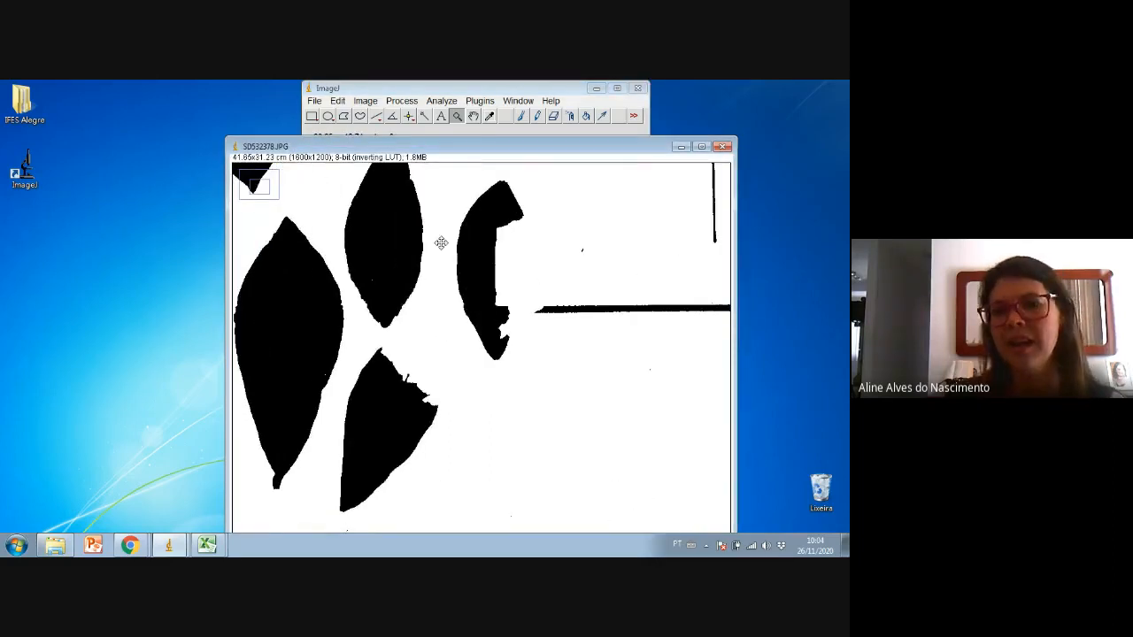
{"action": "left_click", "coordinate": [473, 116]}
{"action": "left_click_drag", "start_coordinate": [627, 172], "coordinate": [541, 181]}
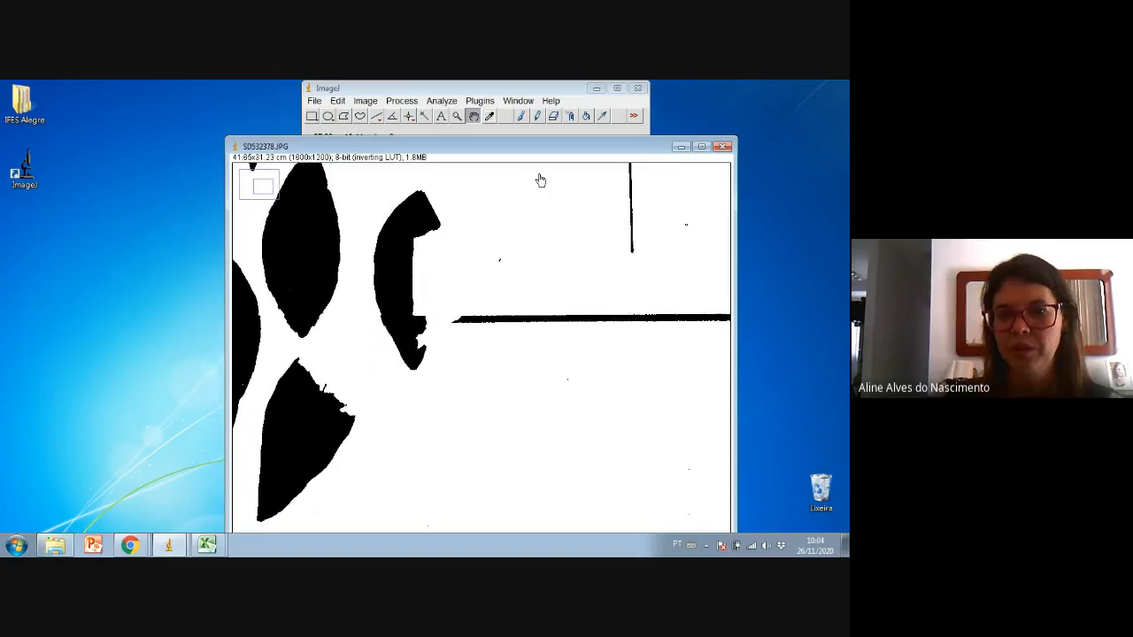
{"action": "left_click", "coordinate": [456, 116]}
{"action": "left_click", "coordinate": [440, 331]}
{"action": "left_click", "coordinate": [468, 352]}
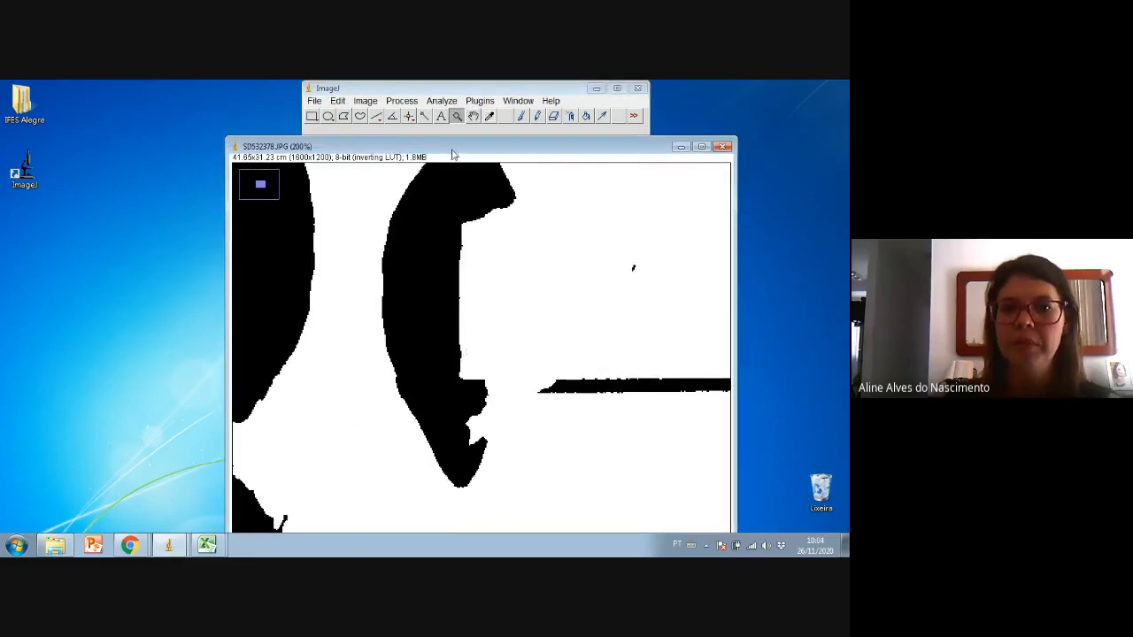
{"action": "left_click", "coordinate": [473, 116]}
{"action": "left_click_drag", "start_coordinate": [428, 284], "coordinate": [337, 297]}
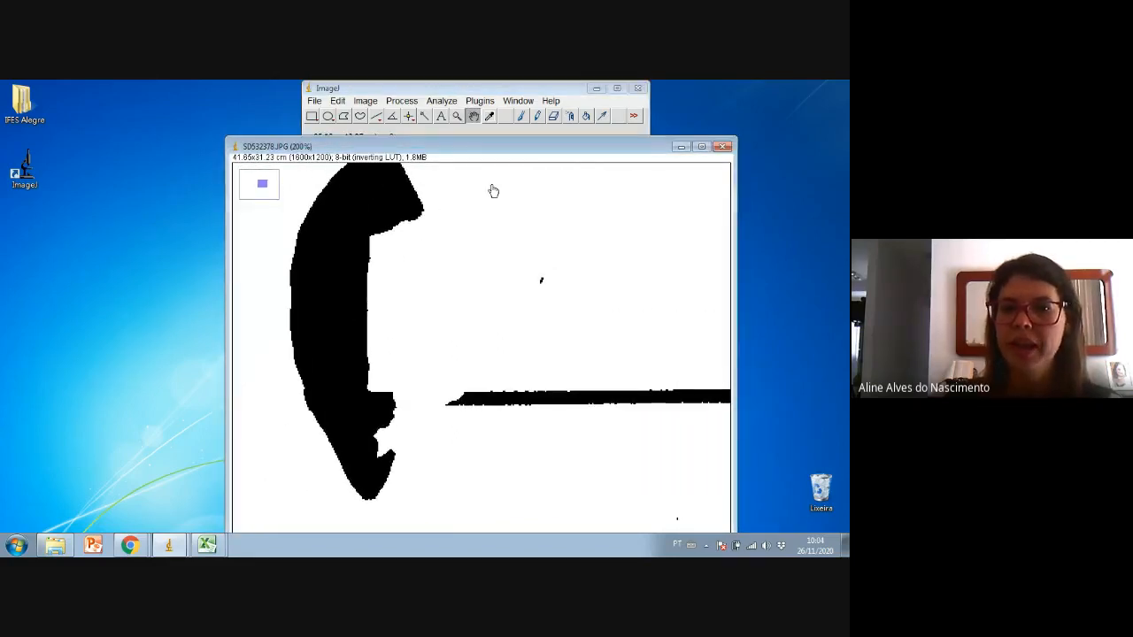
{"action": "left_click", "coordinate": [523, 117]}
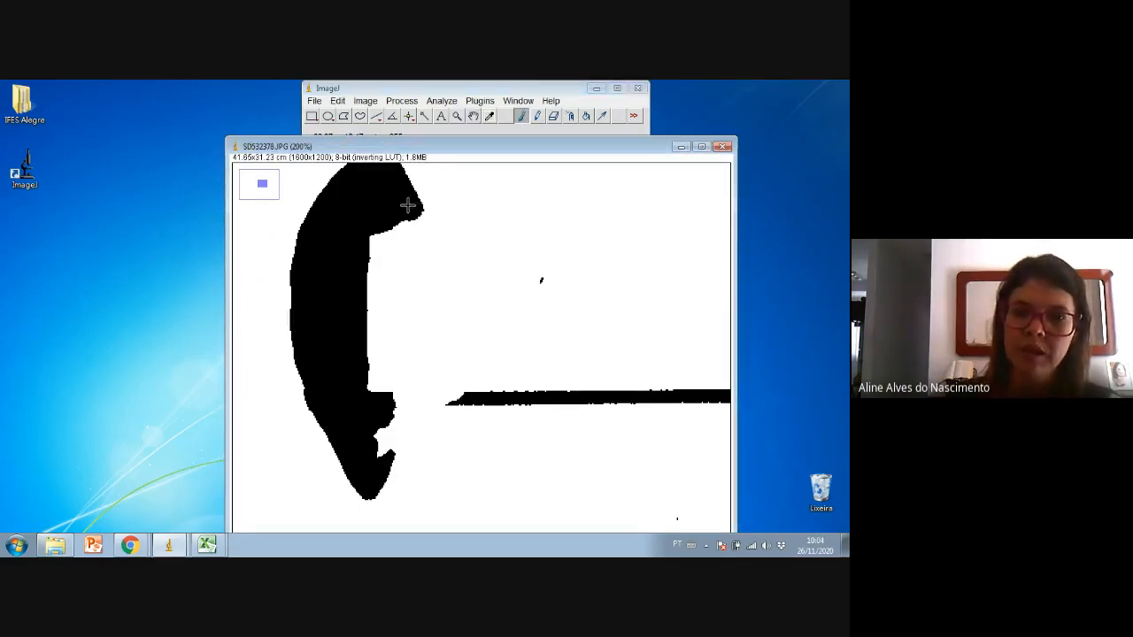
{"action": "mouse_move", "coordinate": [420, 221]}
{"action": "left_mouse_down"}
{"action": "mouse_move", "coordinate": [426, 319]}
{"action": "mouse_move", "coordinate": [414, 382]}
{"action": "left_mouse_up"}
{"action": "right_click", "coordinate": [414, 382]}
{"action": "left_click", "coordinate": [406, 413]}
{"action": "mouse_move", "coordinate": [386, 453]}
{"action": "left_mouse_down"}
{"action": "mouse_move", "coordinate": [424, 323]}
{"action": "mouse_move", "coordinate": [404, 222]}
{"action": "mouse_move", "coordinate": [417, 273]}
{"action": "mouse_move", "coordinate": [397, 232]}
{"action": "mouse_move", "coordinate": [405, 255]}
{"action": "mouse_move", "coordinate": [382, 253]}
{"action": "mouse_move", "coordinate": [380, 326]}
{"action": "mouse_move", "coordinate": [369, 304]}
{"action": "mouse_move", "coordinate": [371, 372]}
{"action": "mouse_move", "coordinate": [392, 261]}
{"action": "mouse_move", "coordinate": [374, 274]}
{"action": "mouse_move", "coordinate": [381, 376]}
{"action": "mouse_move", "coordinate": [395, 271]}
{"action": "mouse_move", "coordinate": [414, 358]}
{"action": "mouse_move", "coordinate": [379, 451]}
{"action": "mouse_move", "coordinate": [414, 272]}
{"action": "mouse_move", "coordinate": [379, 455]}
{"action": "left_mouse_up"}
- At 100% zoom, erase the left end of the horizontal black line beside the leaves and activate the Rectangle selection tool
{"action": "double_click", "coordinate": [456, 116]}
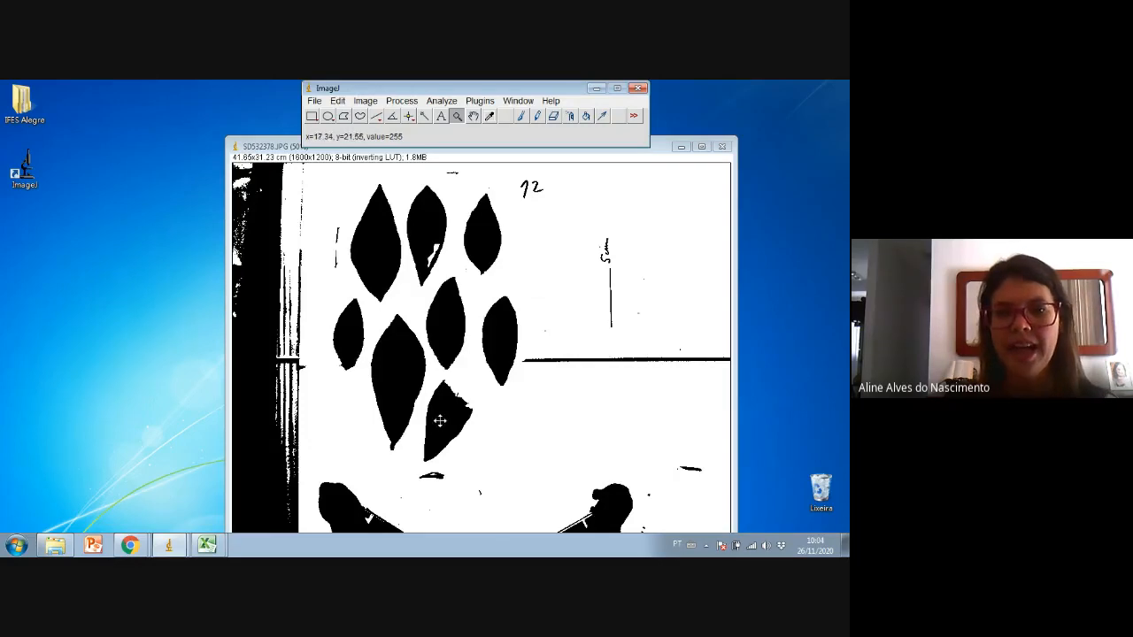
{"action": "left_click", "coordinate": [443, 414]}
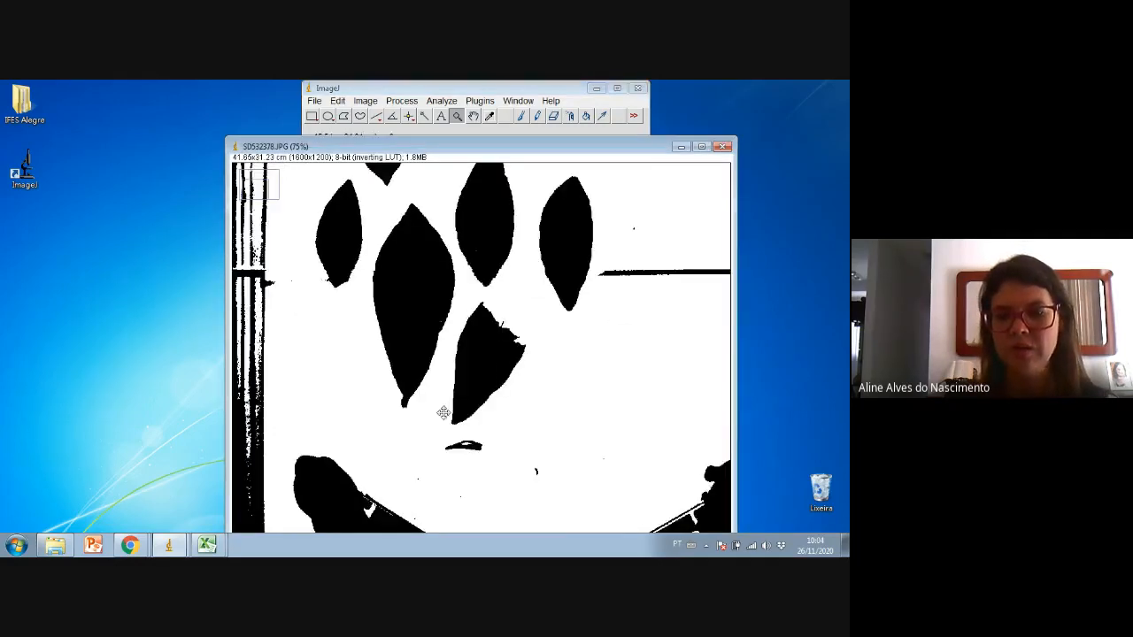
{"action": "left_click", "coordinate": [490, 342]}
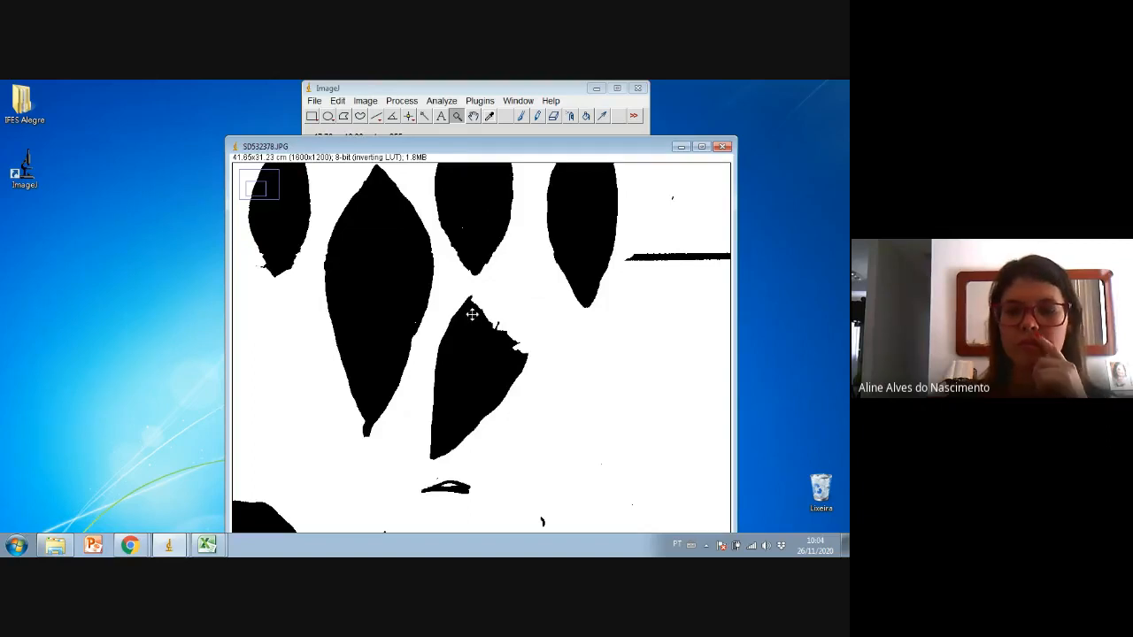
{"action": "left_click", "coordinate": [474, 116]}
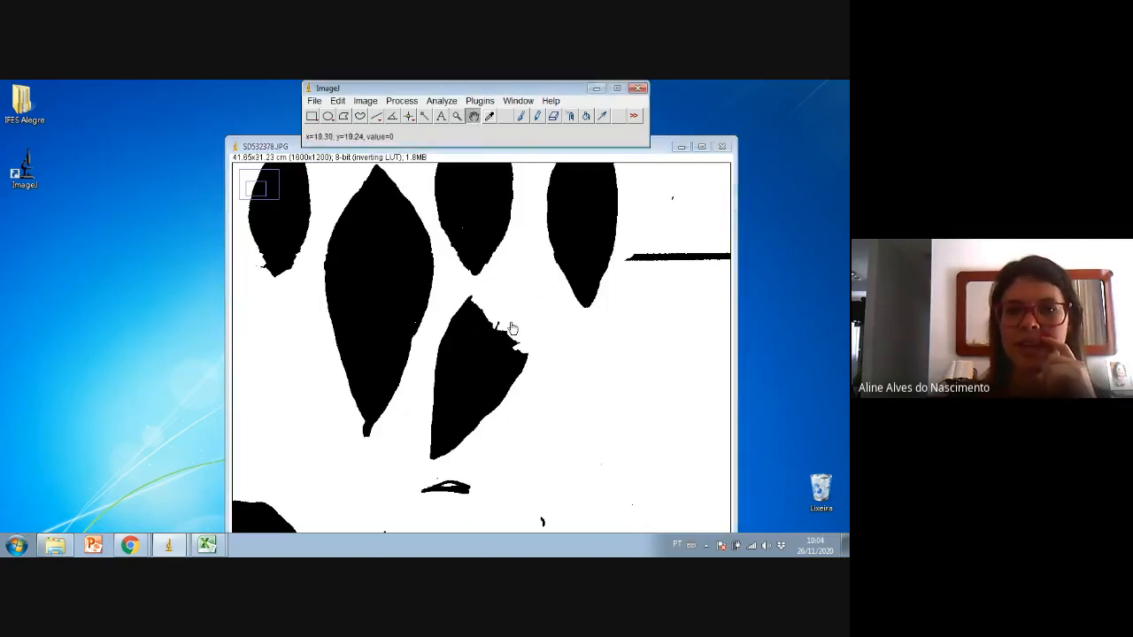
{"action": "left_click_drag", "start_coordinate": [506, 328], "coordinate": [386, 379]}
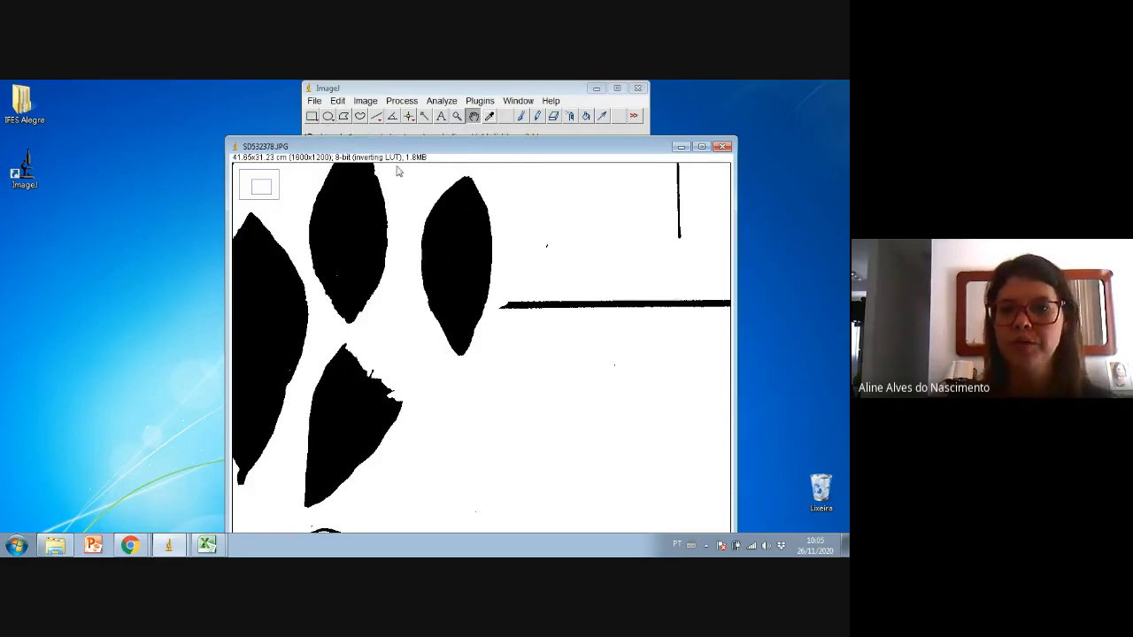
{"action": "left_click", "coordinate": [312, 118]}
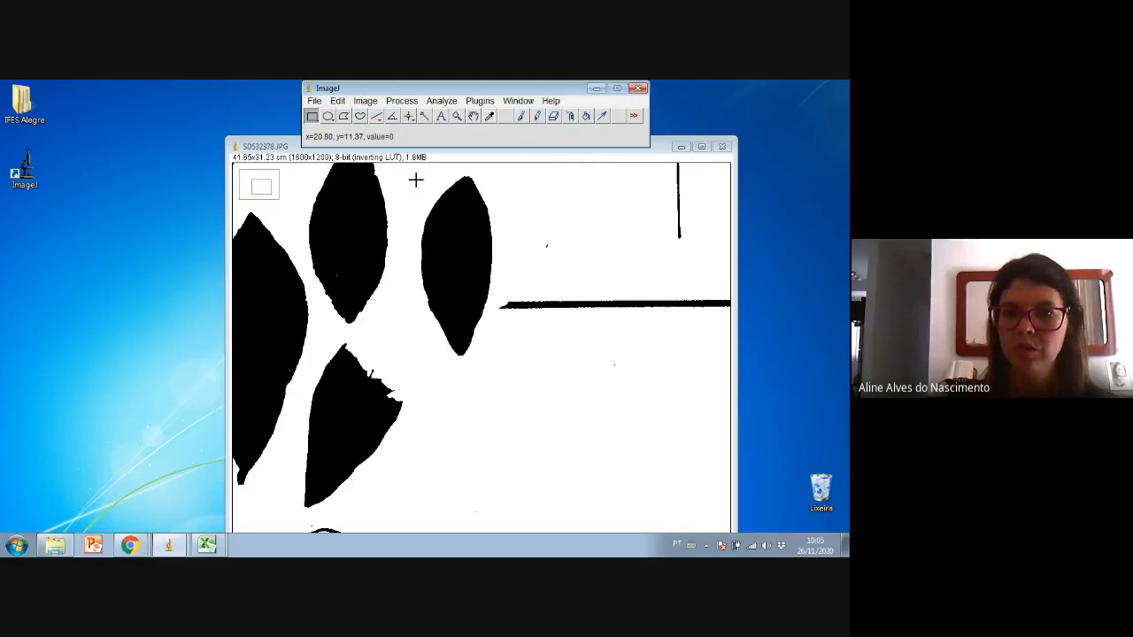
{"action": "left_click", "coordinate": [554, 116]}
{"action": "mouse_move", "coordinate": [508, 305]}
{"action": "left_mouse_down"}
{"action": "mouse_move", "coordinate": [506, 290]}
{"action": "mouse_move", "coordinate": [525, 330]}
{"action": "mouse_move", "coordinate": [546, 313]}
{"action": "mouse_move", "coordinate": [540, 304]}
{"action": "left_mouse_up"}
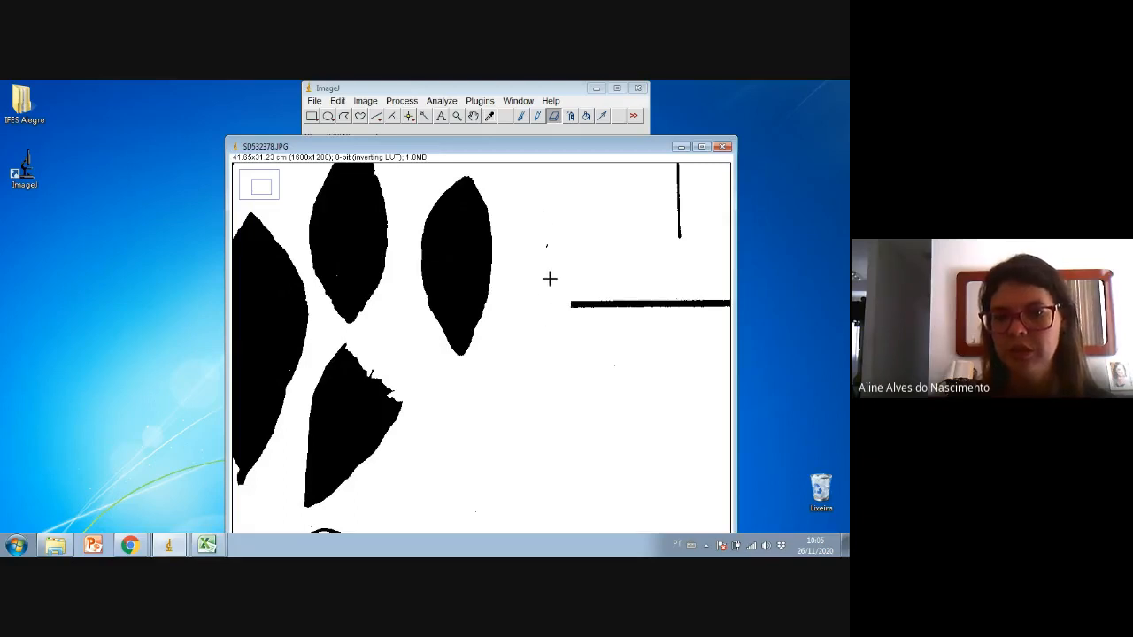
{"action": "left_click", "coordinate": [312, 116]}
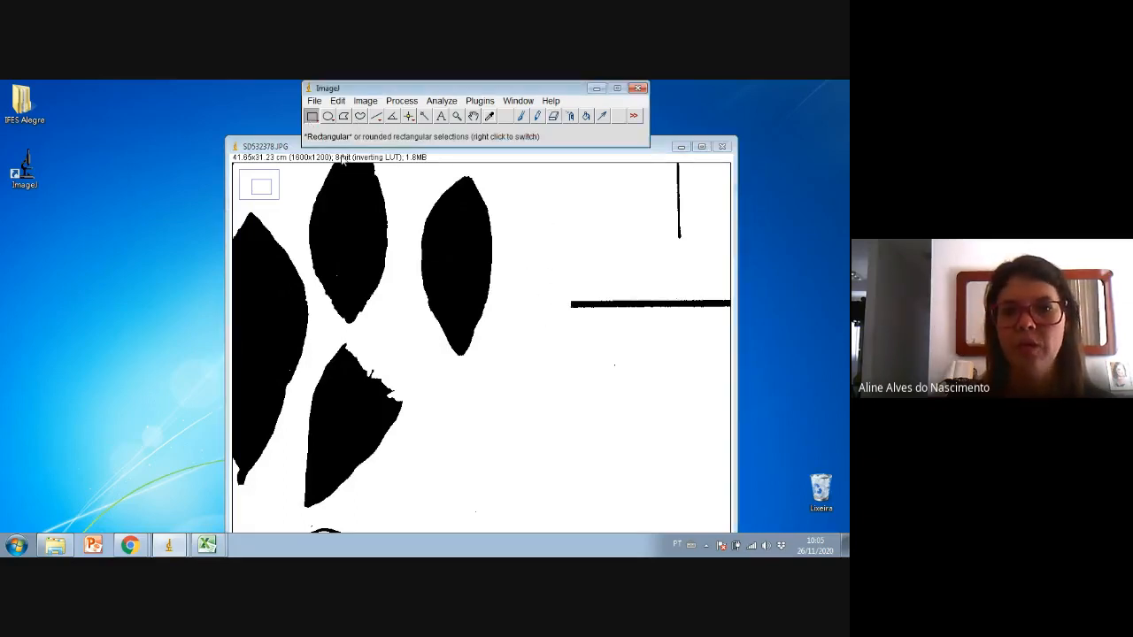
- Cut the rightmost middle-row leaf and paste it slightly further right, leaving room for the bottom leaf's missing tip
{"action": "left_click_drag", "start_coordinate": [417, 171], "coordinate": [515, 367]}
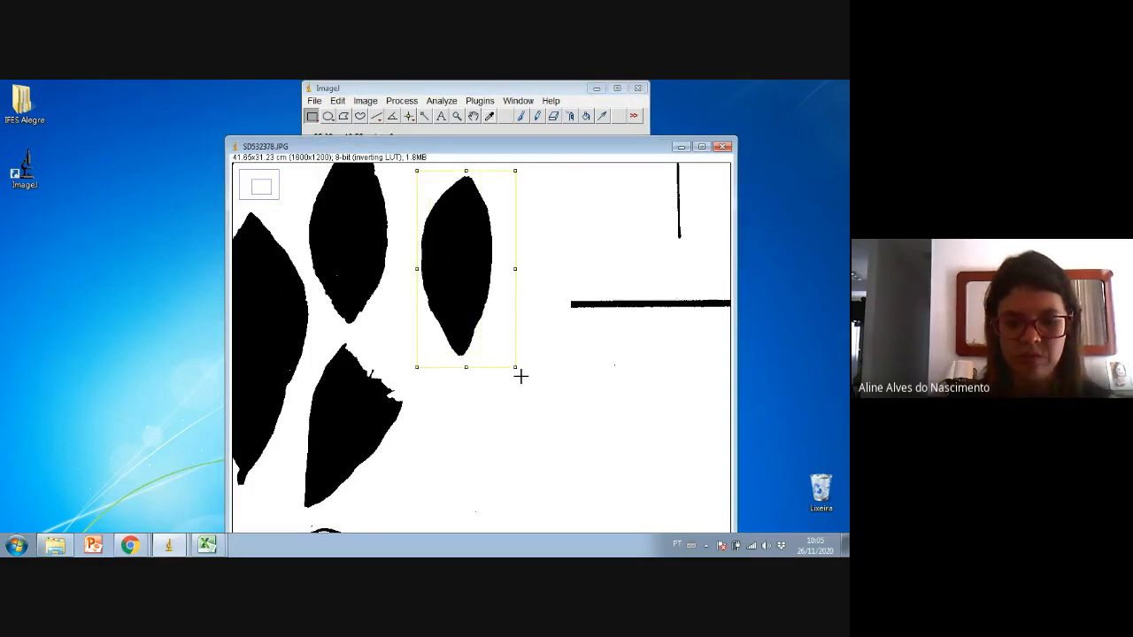
{"action": "key", "text": "BackSpace"}
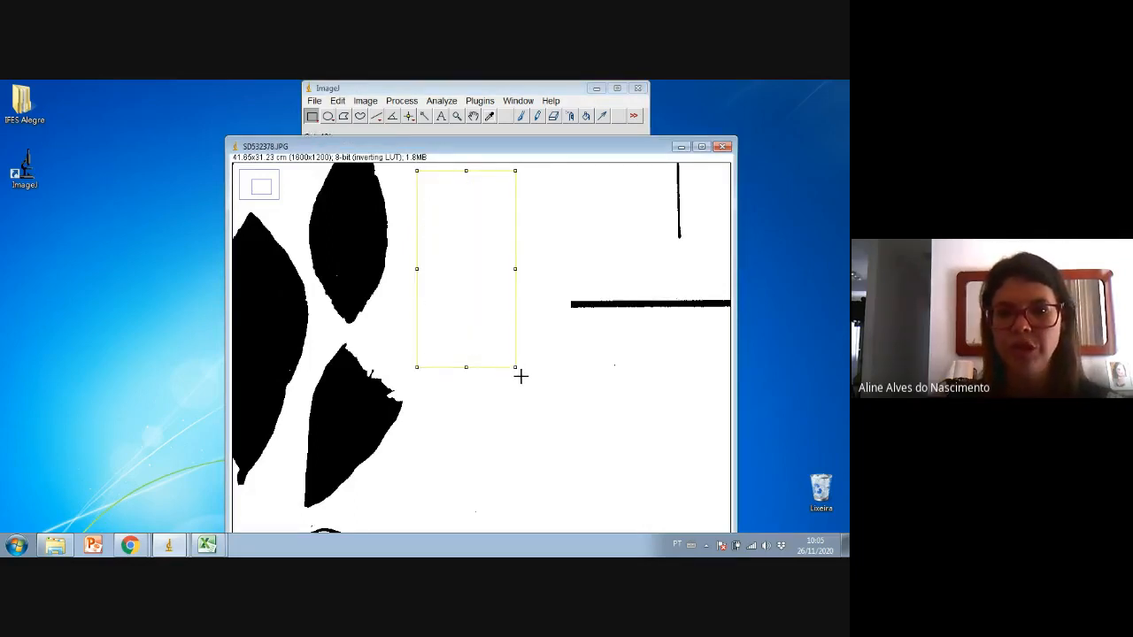
{"action": "key", "text": "ctrl+v"}
{"action": "left_click_drag", "start_coordinate": [456, 289], "coordinate": [503, 290]}
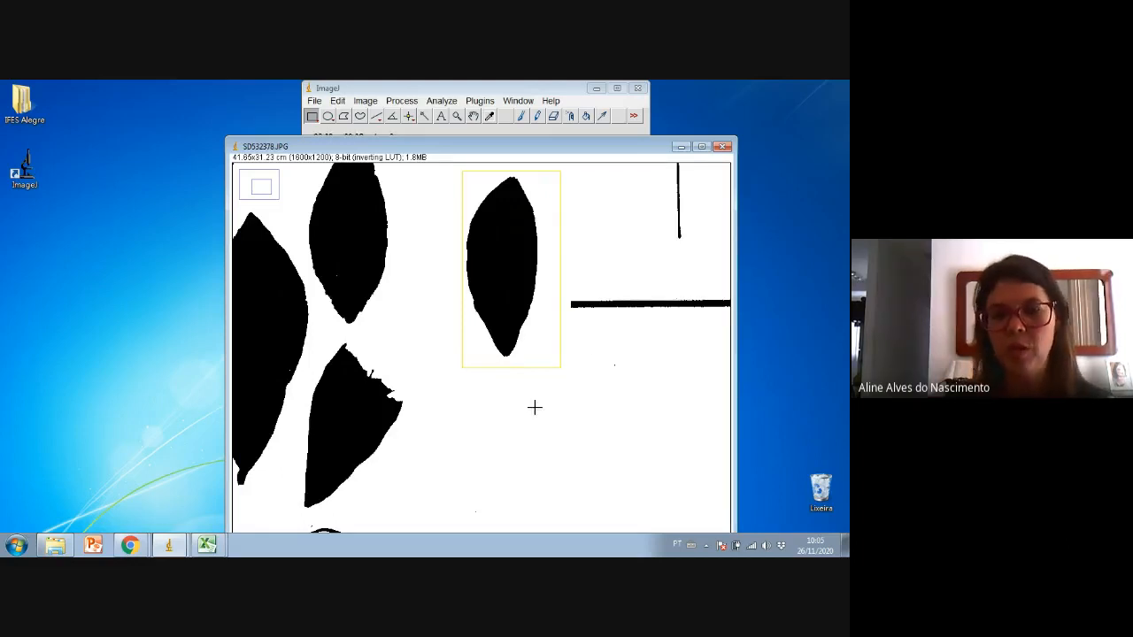
{"action": "left_click", "coordinate": [414, 298]}
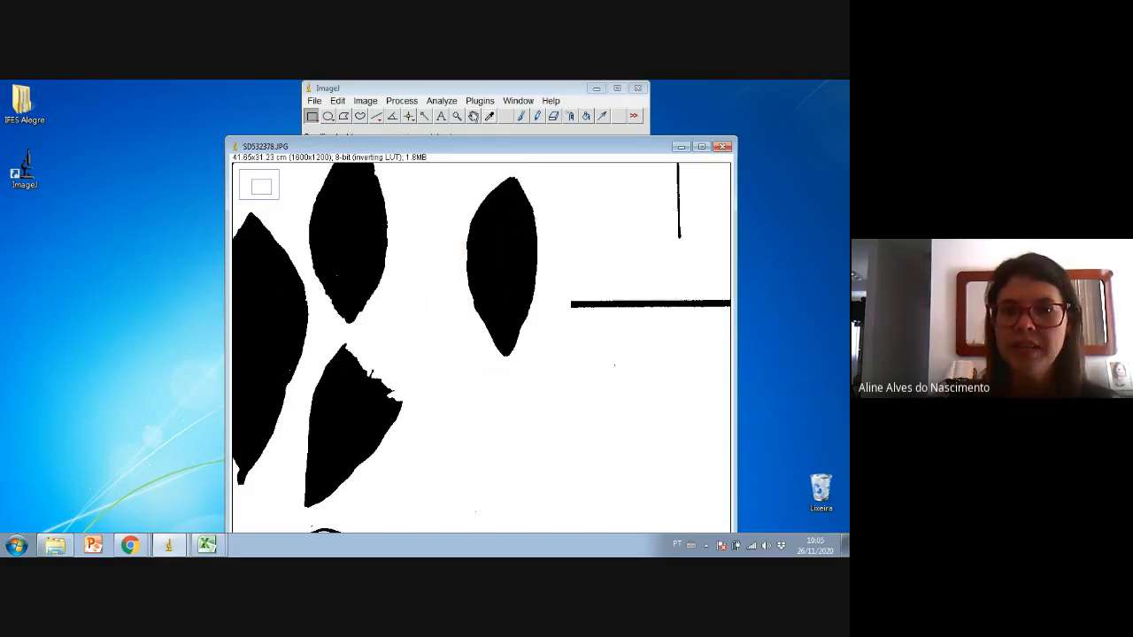
- Paint a black outline of the missing upper tip onto the bottom leaf with the brush
{"action": "left_click", "coordinate": [473, 116]}
{"action": "mouse_move", "coordinate": [374, 443]}
{"action": "left_mouse_down"}
{"action": "mouse_move", "coordinate": [471, 374]}
{"action": "mouse_move", "coordinate": [441, 365]}
{"action": "left_mouse_up"}
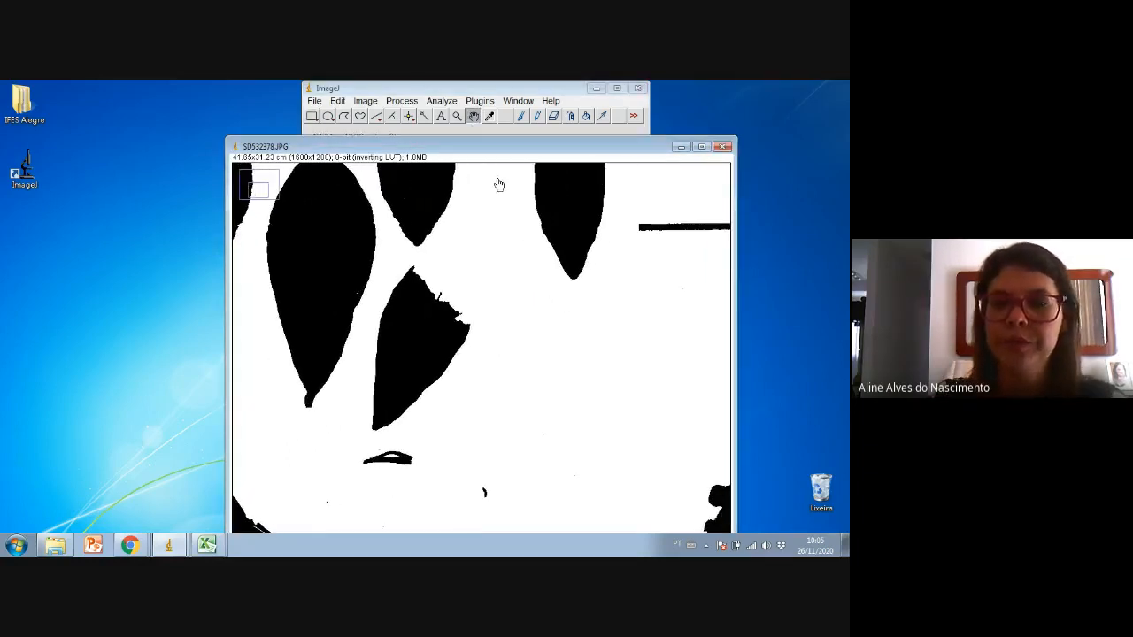
{"action": "left_click", "coordinate": [520, 116]}
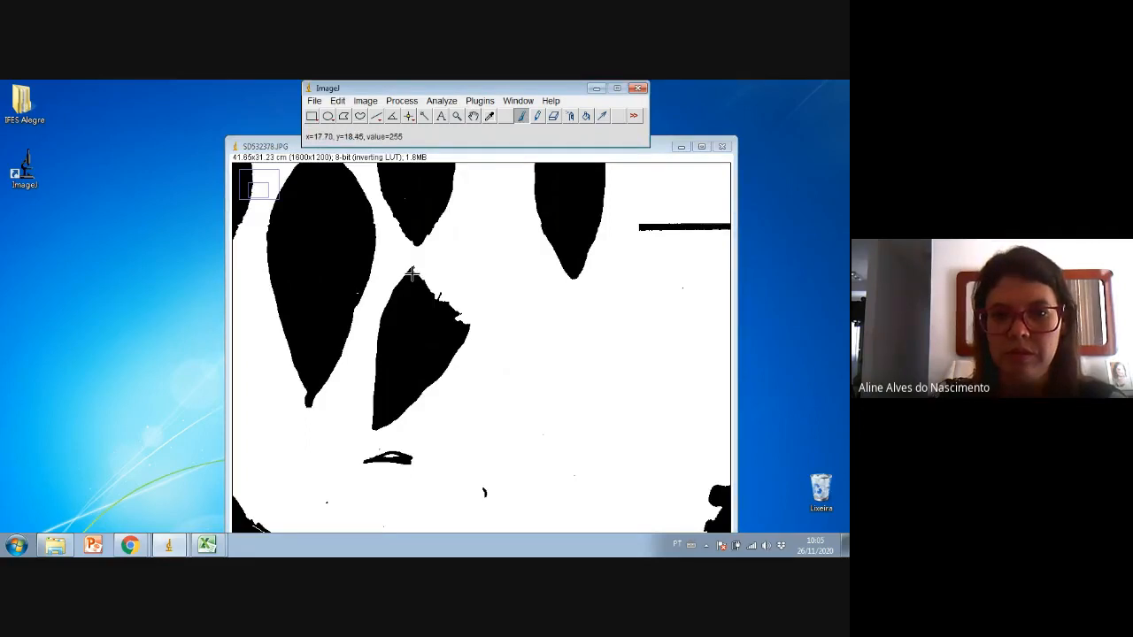
{"action": "mouse_move", "coordinate": [416, 271]}
{"action": "left_mouse_down"}
{"action": "mouse_move", "coordinate": [495, 223]}
{"action": "mouse_move", "coordinate": [477, 316]}
{"action": "left_mouse_up"}
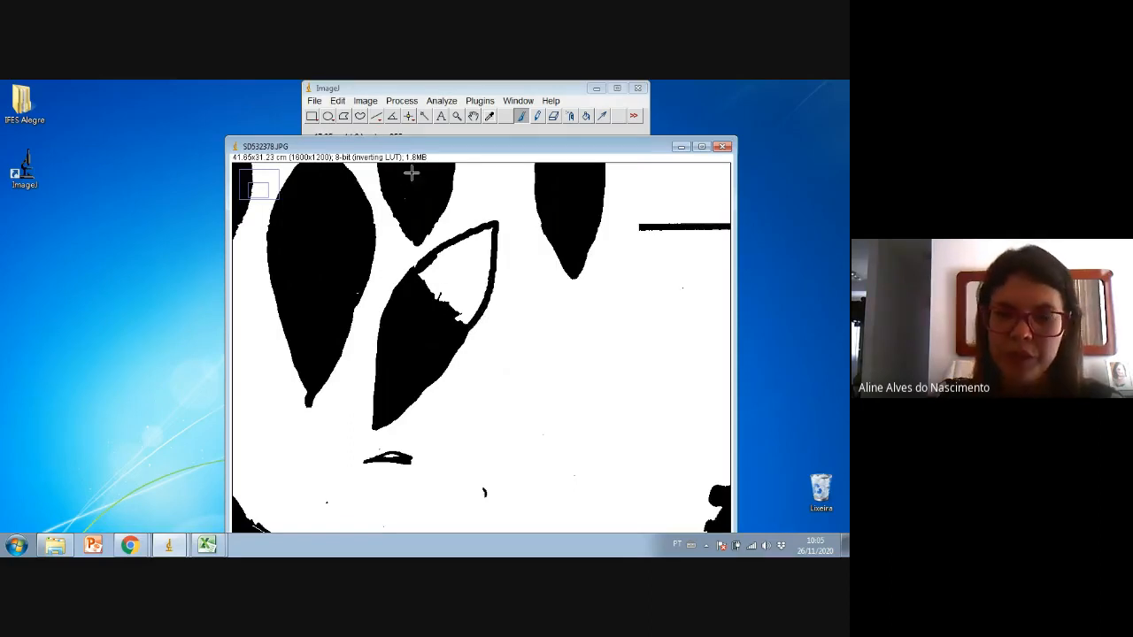
- At 150% zoom, erase the outer edge of the bottom leaf's tip outline along its right side to slim the contour
{"action": "left_click", "coordinate": [457, 118]}
{"action": "key", "text": "minus"}
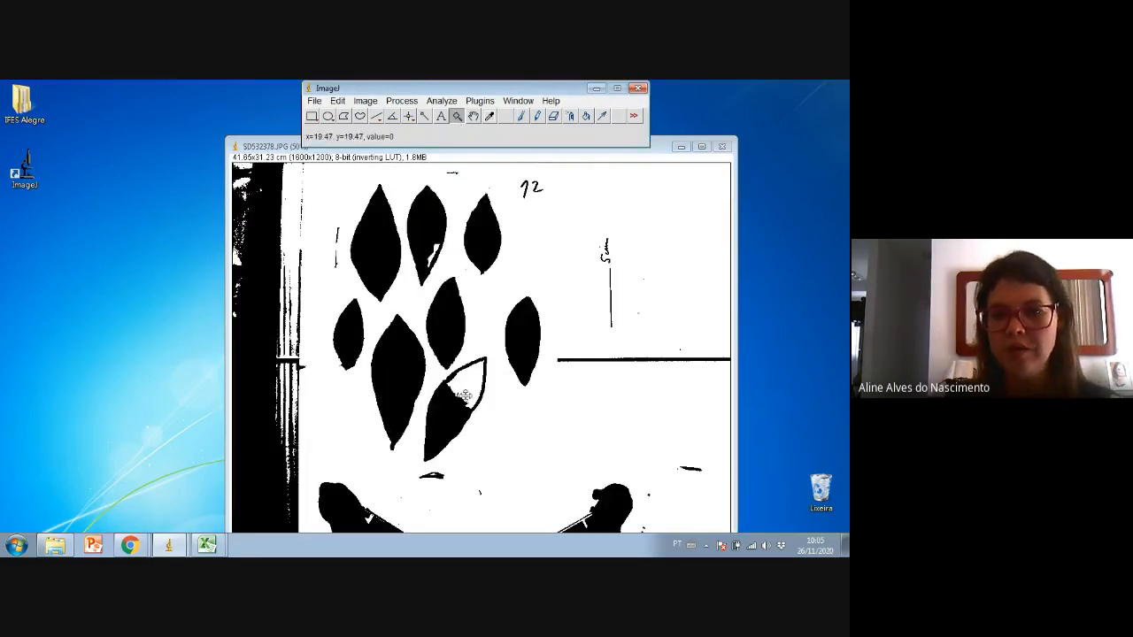
{"action": "left_click", "coordinate": [467, 411]}
{"action": "left_click", "coordinate": [464, 344]}
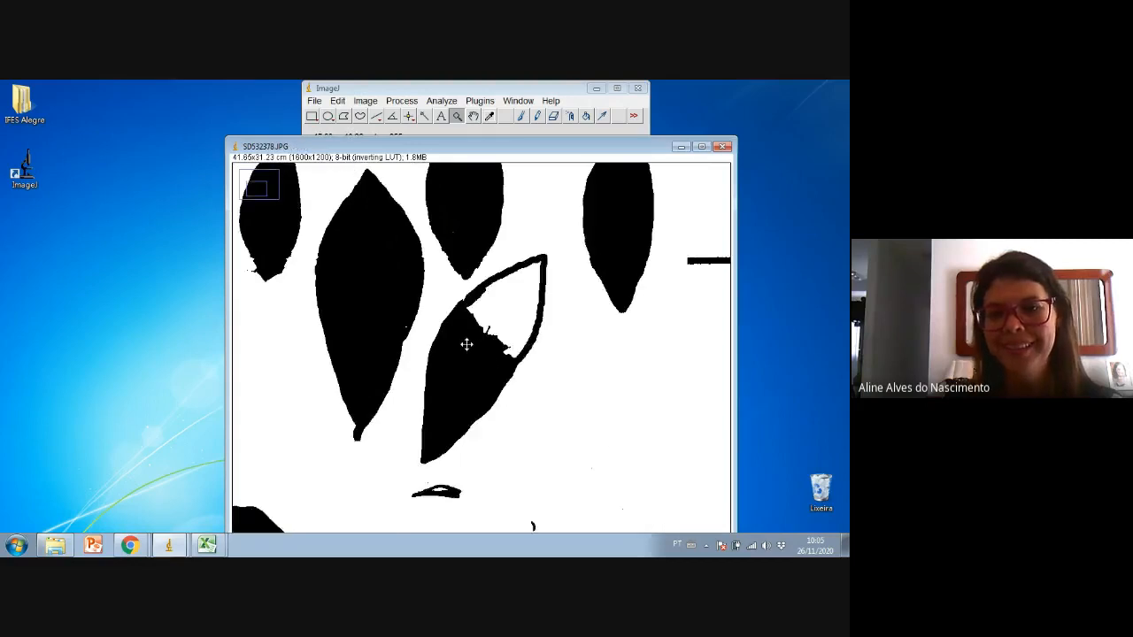
{"action": "left_click", "coordinate": [466, 344]}
{"action": "left_click", "coordinate": [553, 116]}
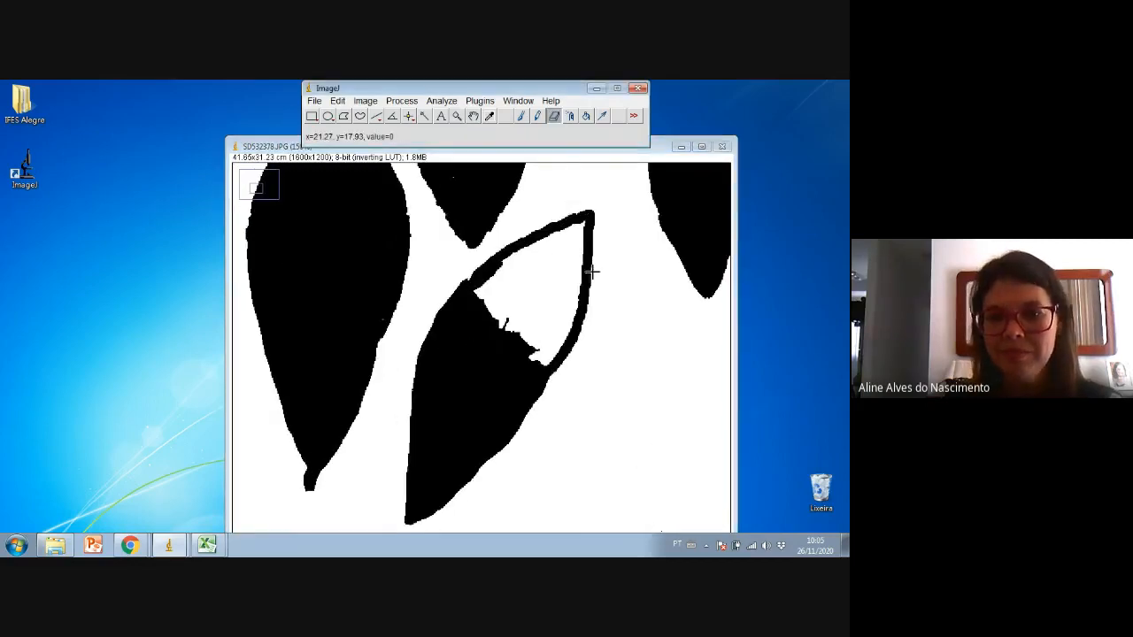
{"action": "mouse_move", "coordinate": [587, 324]}
{"action": "left_mouse_down"}
{"action": "mouse_move", "coordinate": [560, 377]}
{"action": "mouse_move", "coordinate": [593, 270]}
{"action": "mouse_move", "coordinate": [594, 222]}
{"action": "mouse_move", "coordinate": [579, 210]}
{"action": "left_mouse_up"}
- Thicken the inner right side of the bottom leaf's tip outline and flood-fill the enclosed tip in black
{"action": "left_click", "coordinate": [522, 116]}
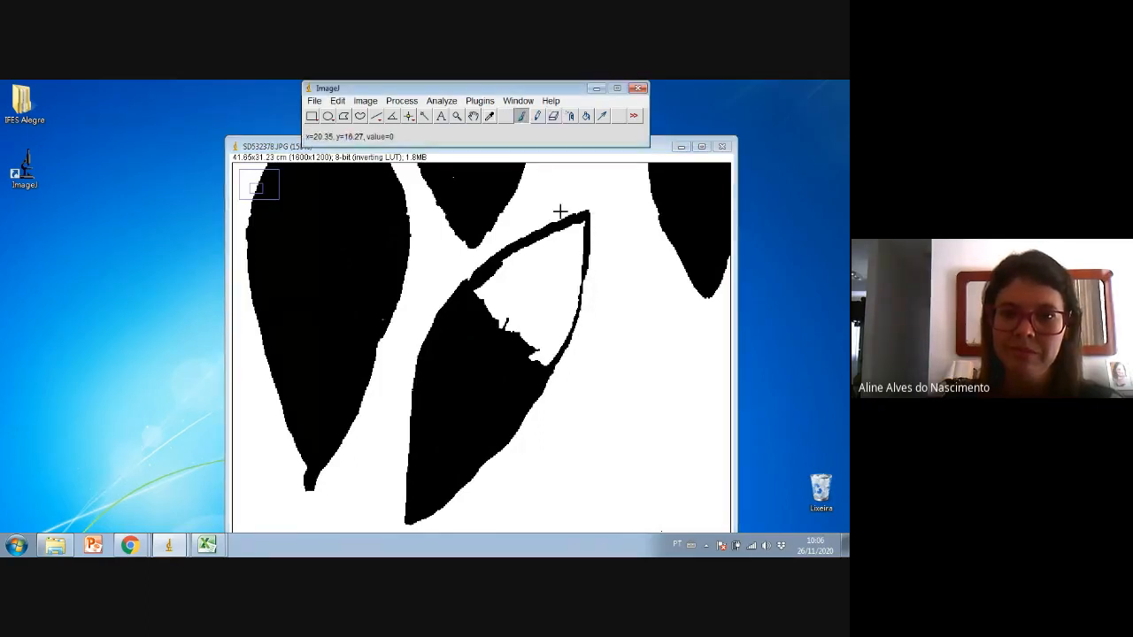
{"action": "left_click_drag", "start_coordinate": [580, 232], "coordinate": [579, 292]}
{"action": "right_click", "coordinate": [577, 290]}
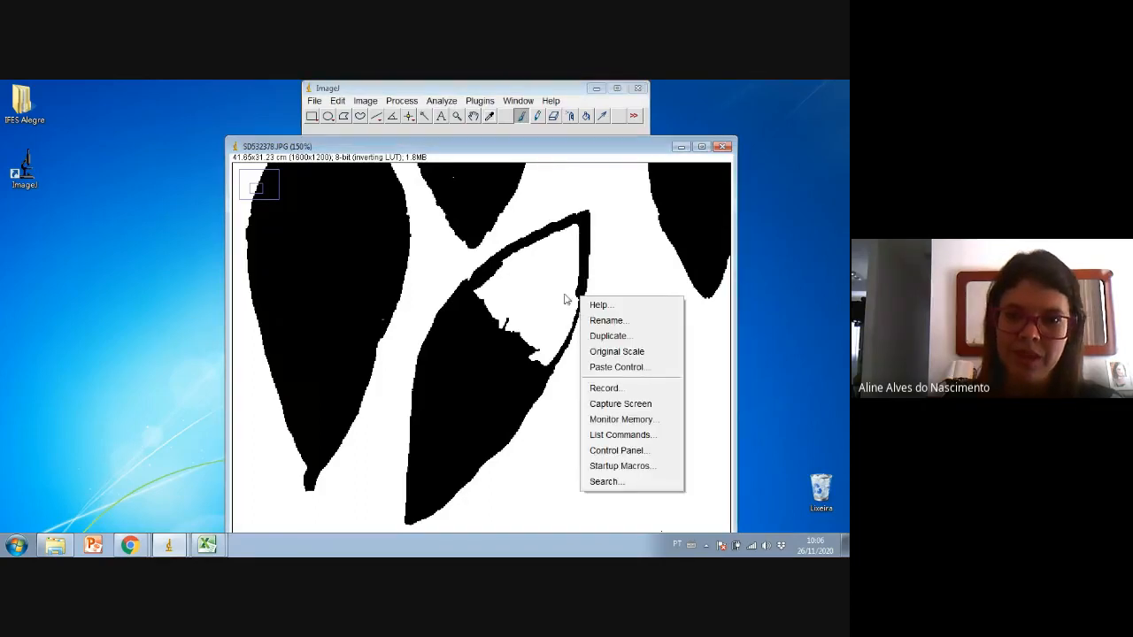
{"action": "left_click", "coordinate": [556, 284]}
{"action": "left_click", "coordinate": [585, 116]}
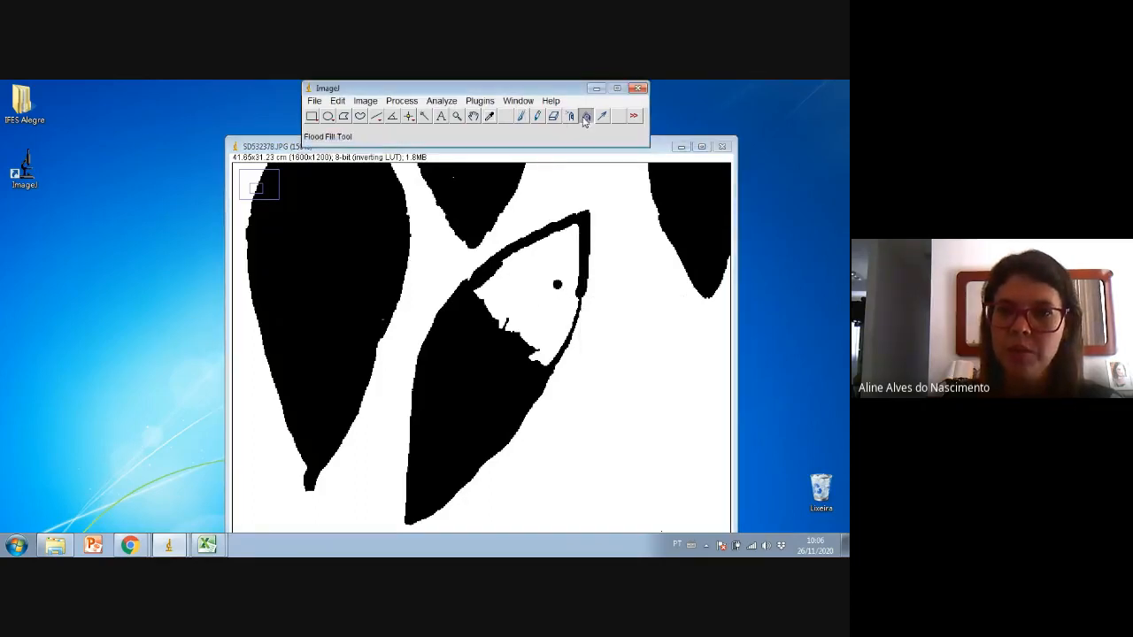
{"action": "left_click", "coordinate": [550, 265]}
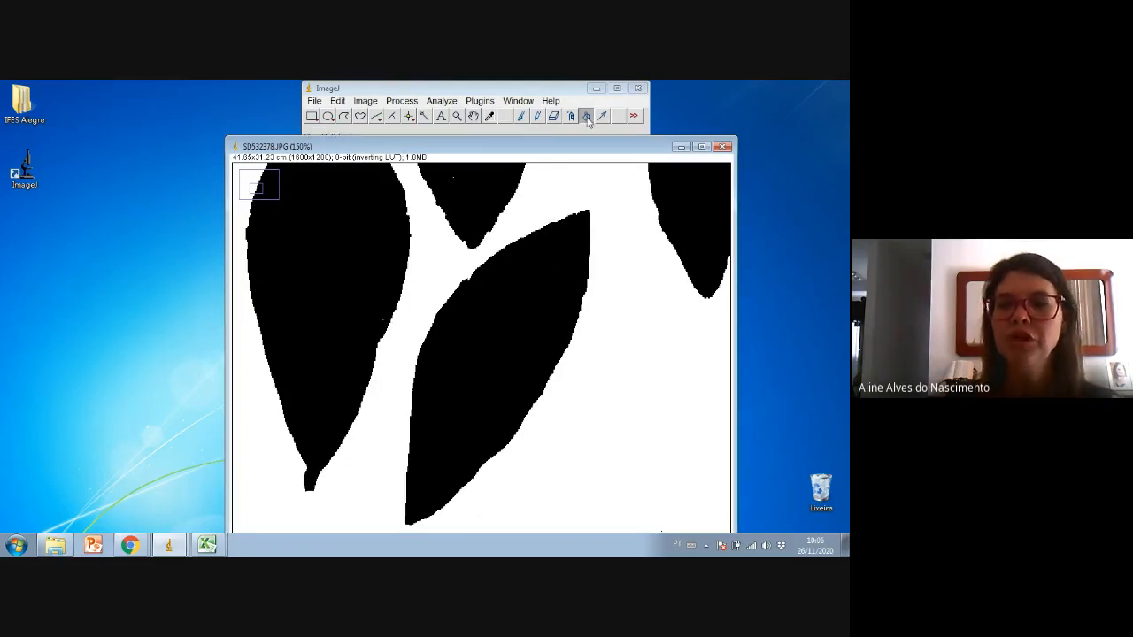
- At 200% zoom, flood-fill the white gap near the lower right edge of the second top-row leaf in black
{"action": "left_click", "coordinate": [458, 117]}
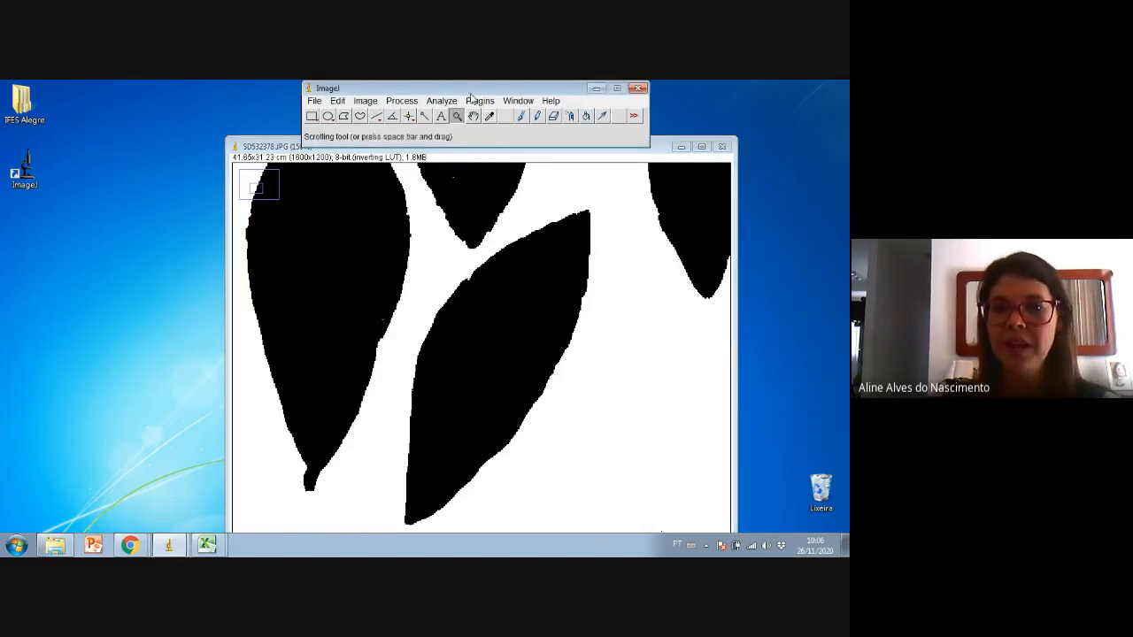
{"action": "double_click", "coordinate": [458, 117]}
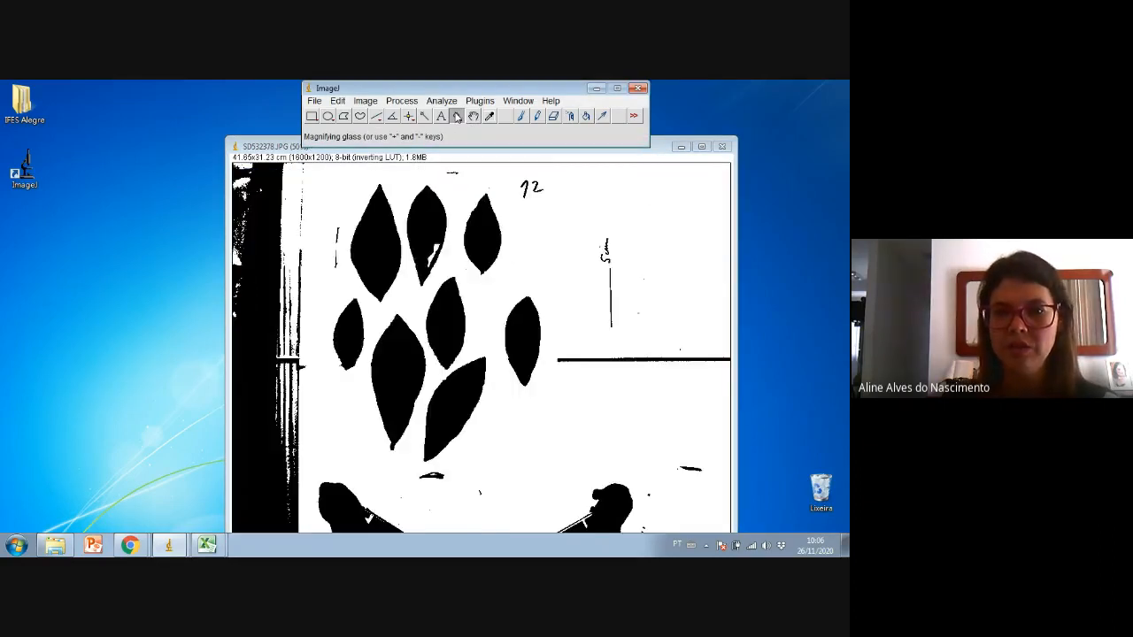
{"action": "left_click", "coordinate": [433, 259]}
{"action": "left_click", "coordinate": [484, 327]}
{"action": "left_click", "coordinate": [484, 327]}
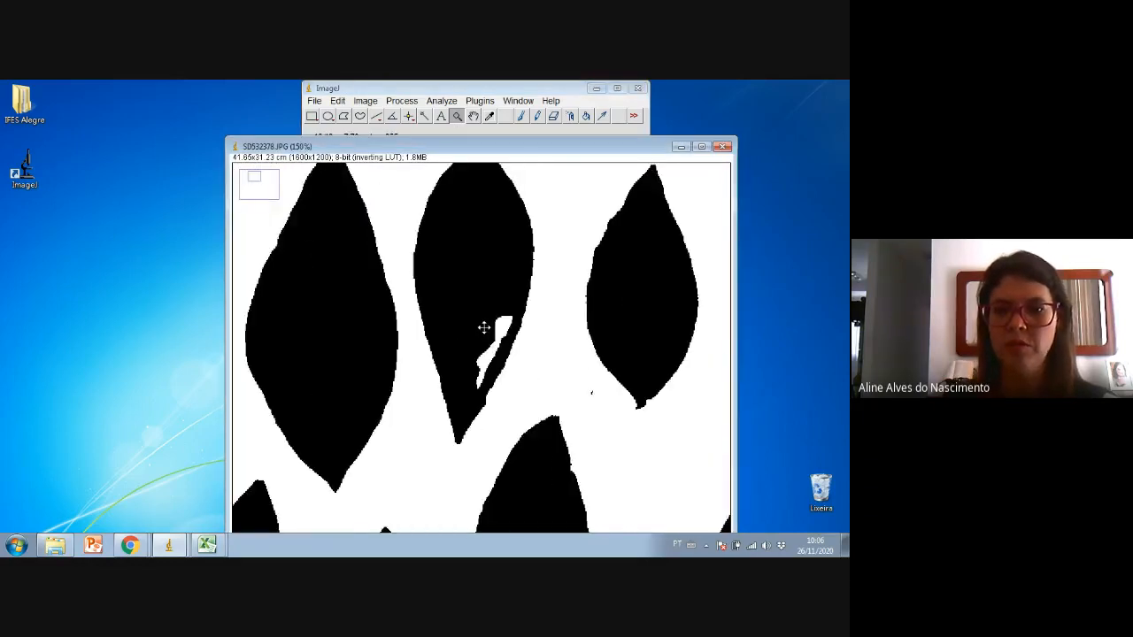
{"action": "left_click", "coordinate": [484, 327]}
{"action": "left_click", "coordinate": [586, 116]}
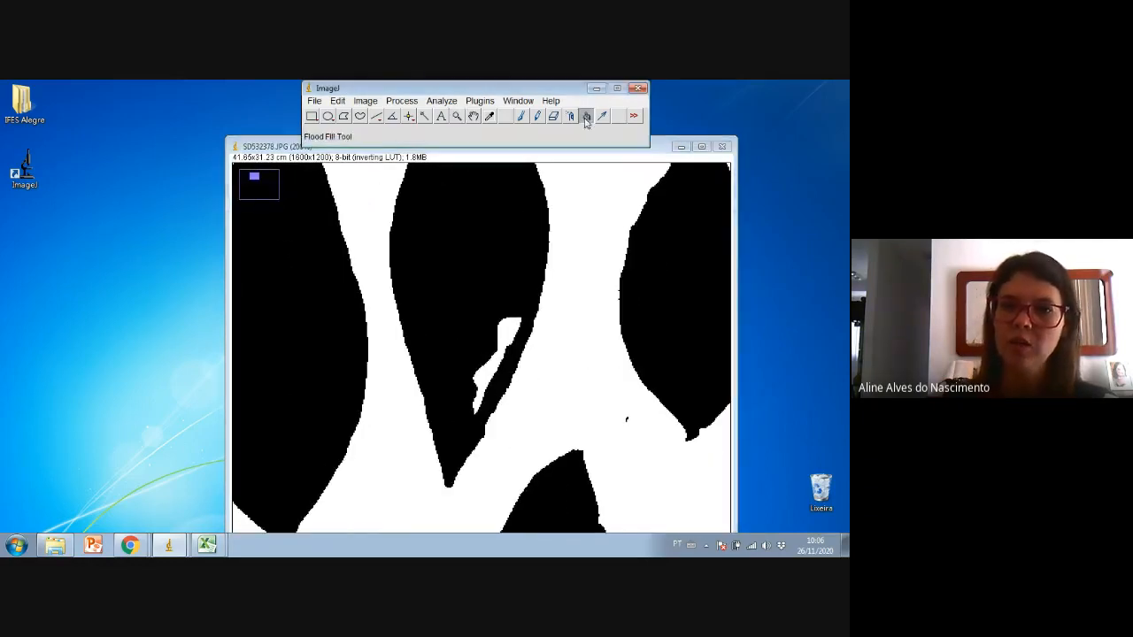
{"action": "left_click", "coordinate": [503, 328]}
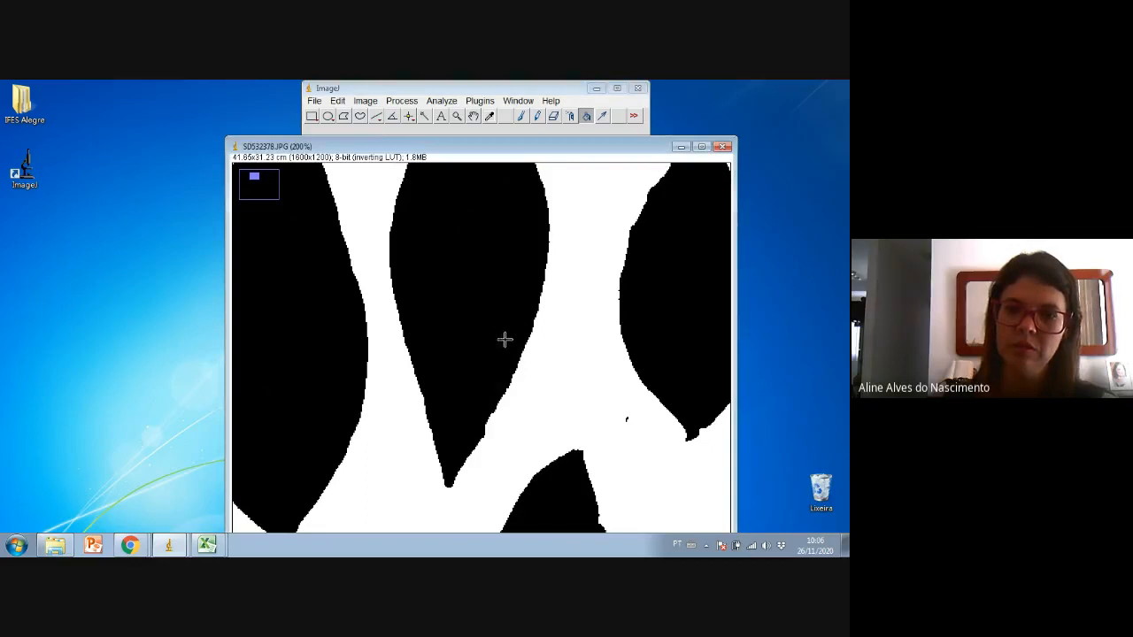
- At 50% zoom, select all eight reconstructed leaves together with the Wand tool
{"action": "double_click", "coordinate": [456, 116]}
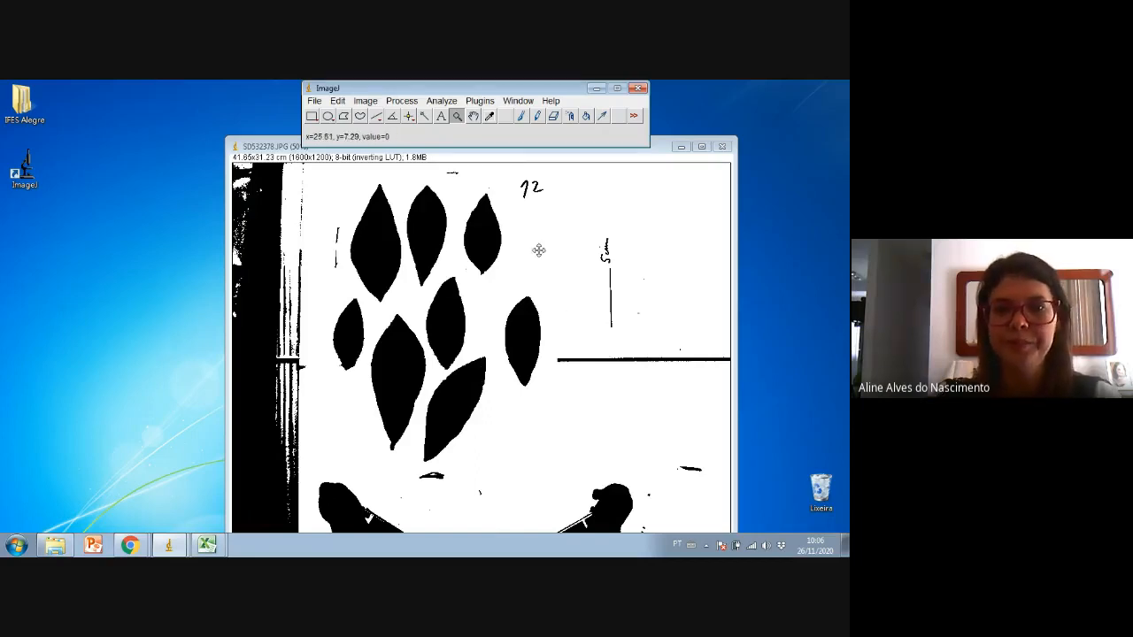
{"action": "left_click", "coordinate": [424, 116]}
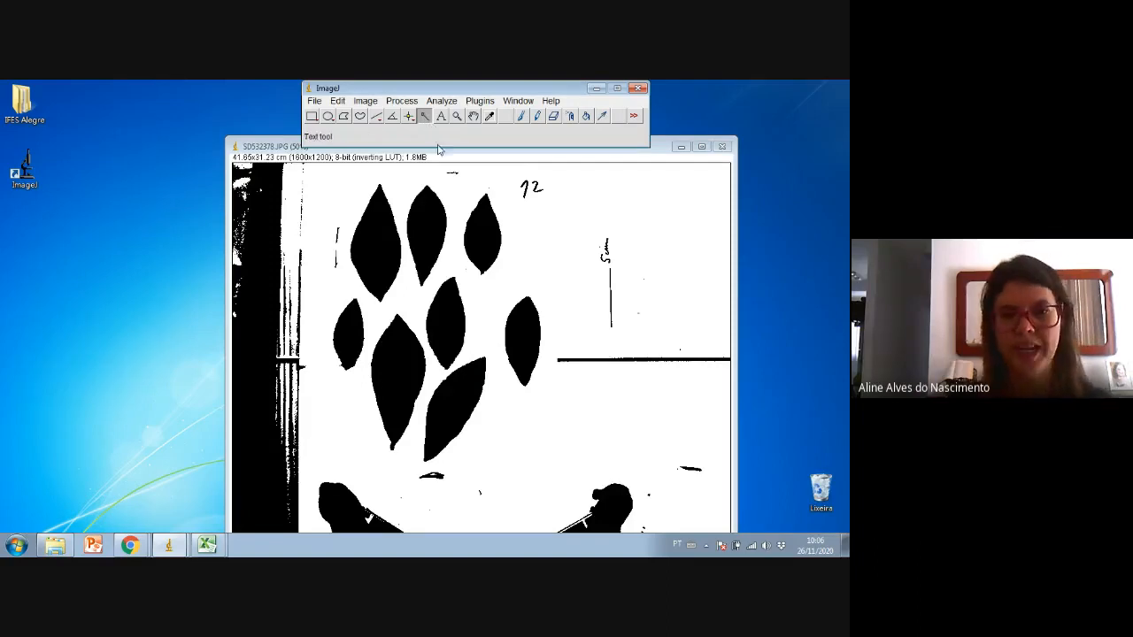
{"action": "left_click", "coordinate": [380, 245]}
{"action": "left_click", "coordinate": [423, 230], "text": "shift"}
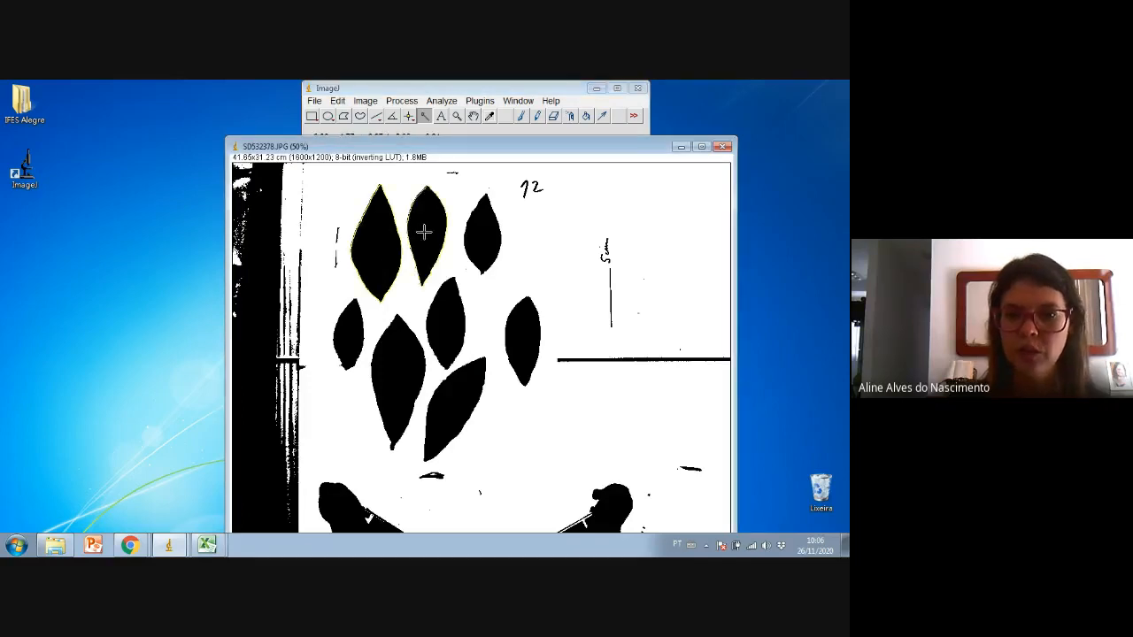
{"action": "left_click", "coordinate": [479, 228], "text": "shift"}
{"action": "left_click", "coordinate": [352, 318], "text": "shift"}
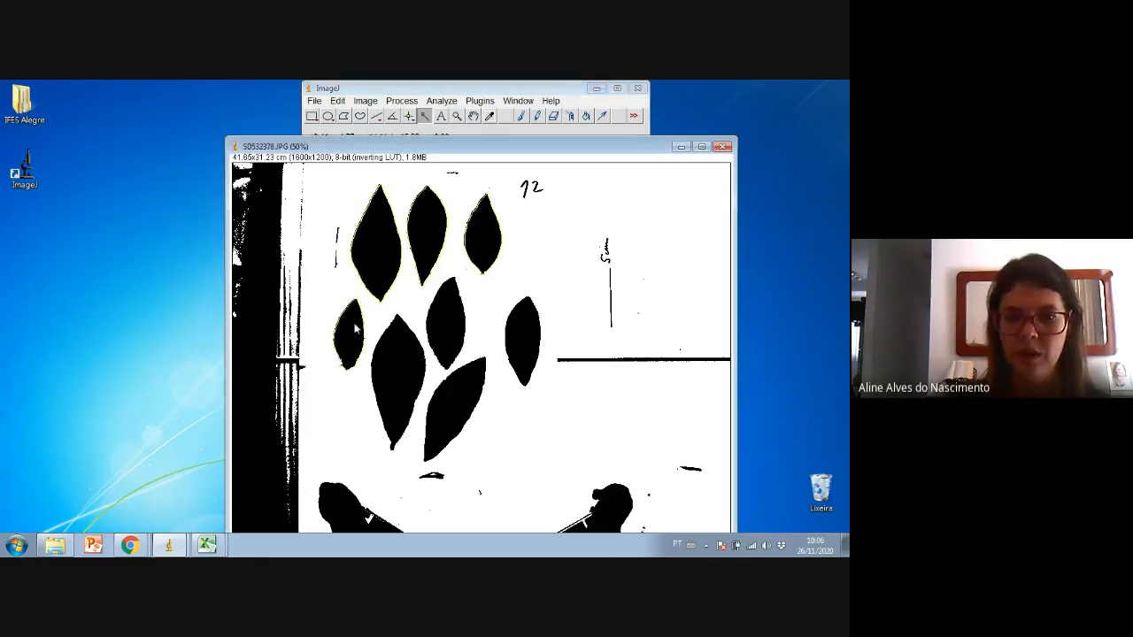
{"action": "left_click", "coordinate": [393, 352], "text": "shift"}
{"action": "left_click", "coordinate": [443, 305], "text": "shift"}
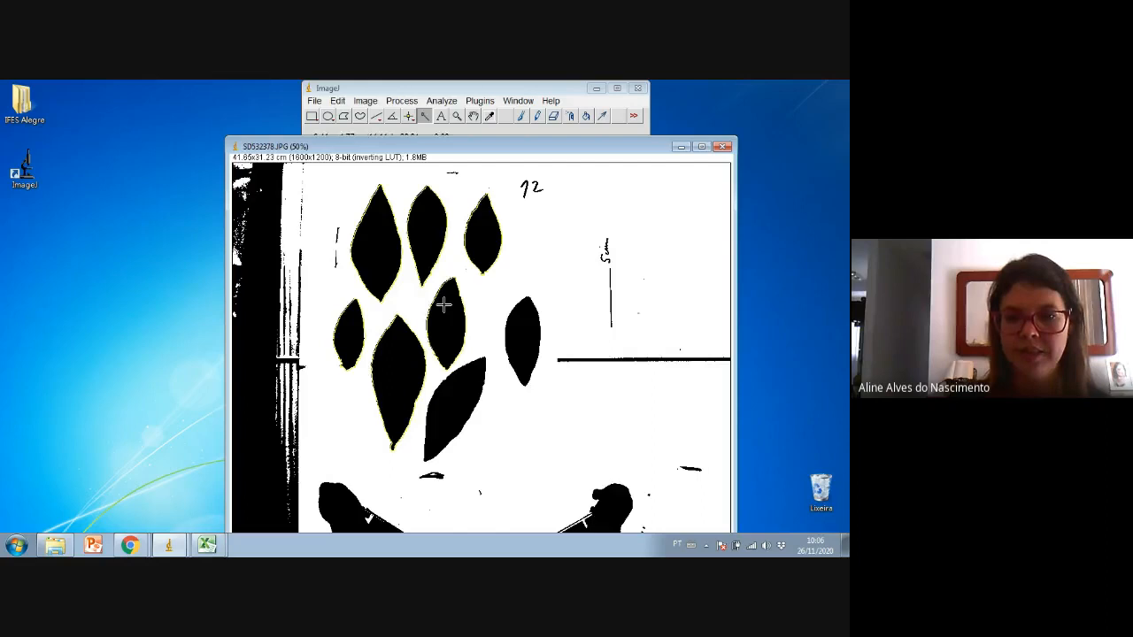
{"action": "left_click", "coordinate": [457, 391], "text": "shift"}
{"action": "left_click", "coordinate": [511, 347], "text": "shift"}
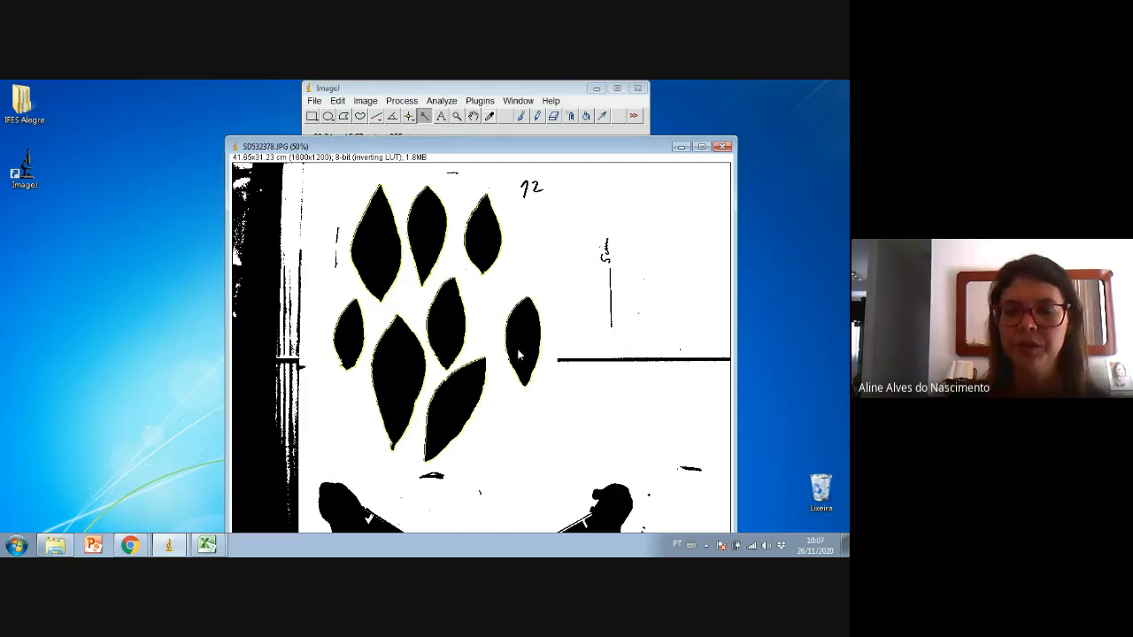
- Run Analyze Particles on the selected leaves with size 0-Infinity, displaying results and adding to the manager, and move the Results window off the leaves
{"action": "left_click", "coordinate": [443, 101]}
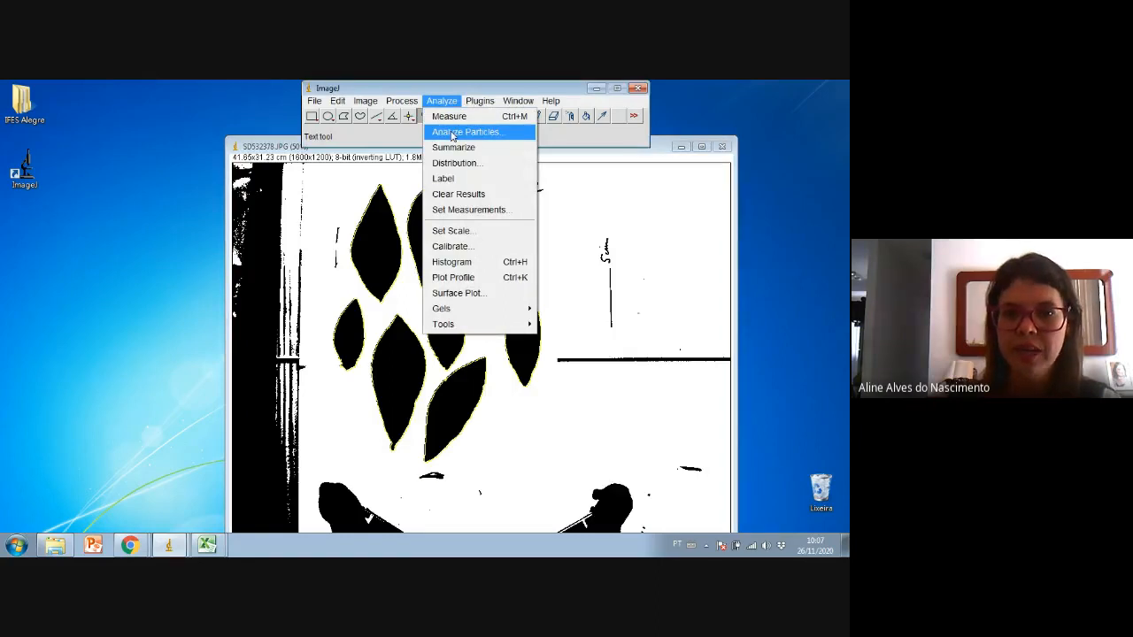
{"action": "left_click", "coordinate": [453, 133]}
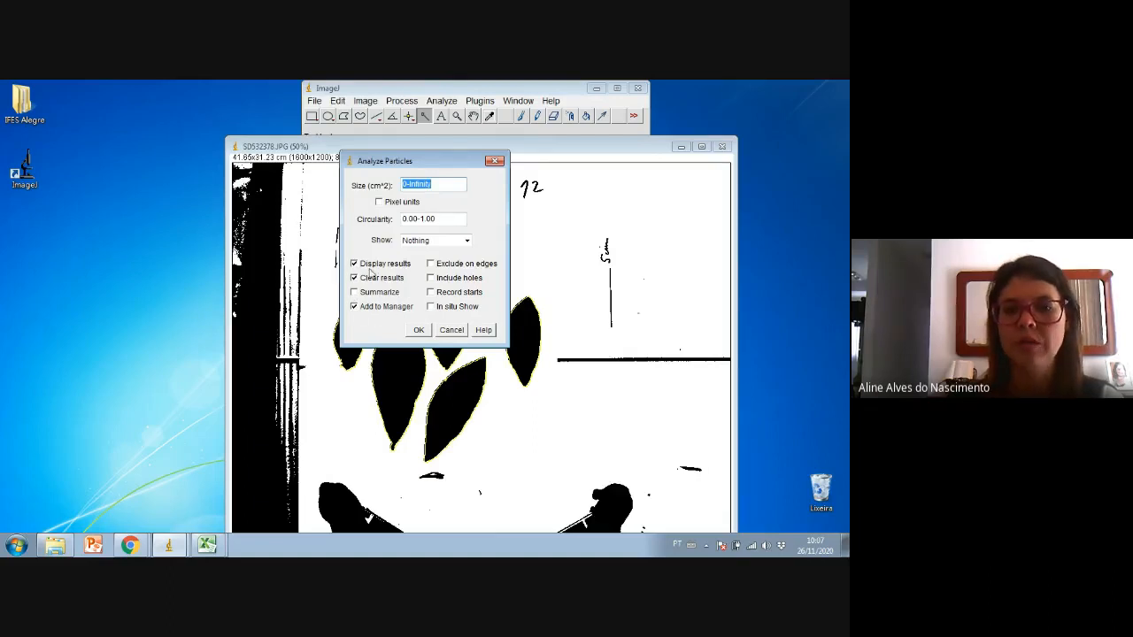
{"action": "left_click", "coordinate": [417, 330]}
{"action": "left_click_drag", "start_coordinate": [403, 147], "coordinate": [520, 160]}
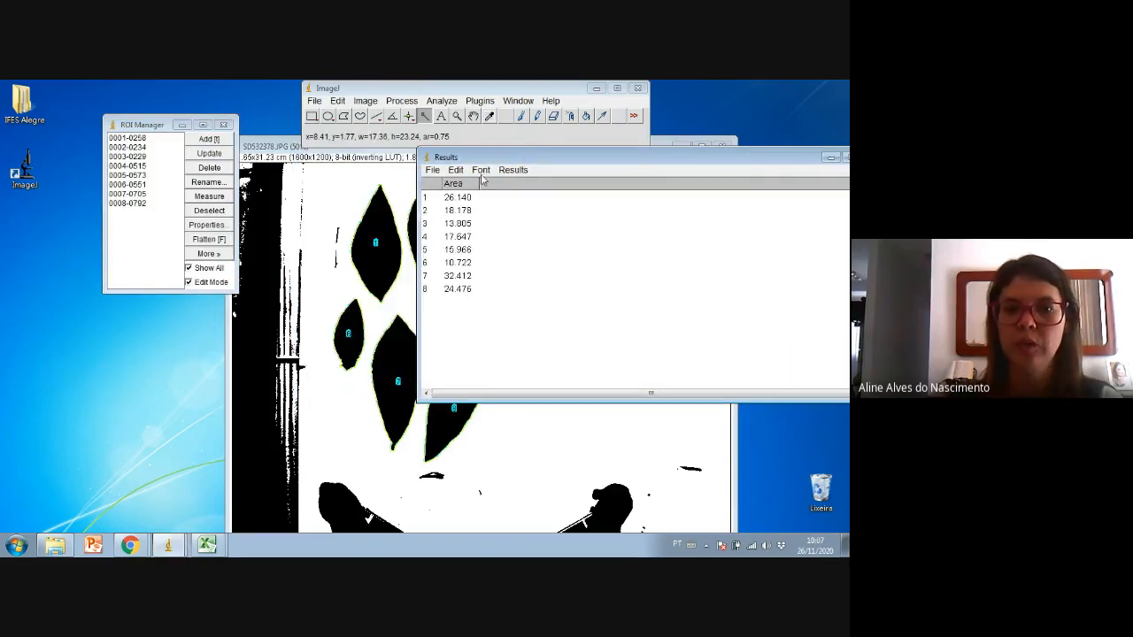
{"action": "left_click_drag", "start_coordinate": [447, 148], "coordinate": [514, 145]}
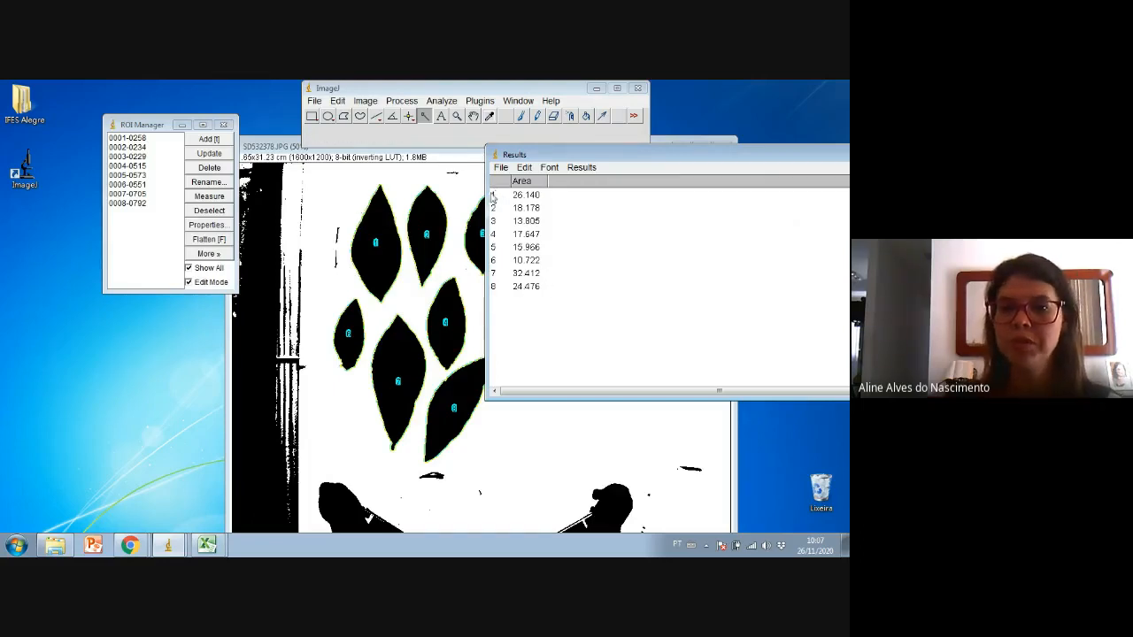
- Copy all eight rows of leaf area results from the Results table
{"action": "left_click_drag", "start_coordinate": [492, 196], "coordinate": [539, 289]}
{"action": "left_click", "coordinate": [615, 269]}
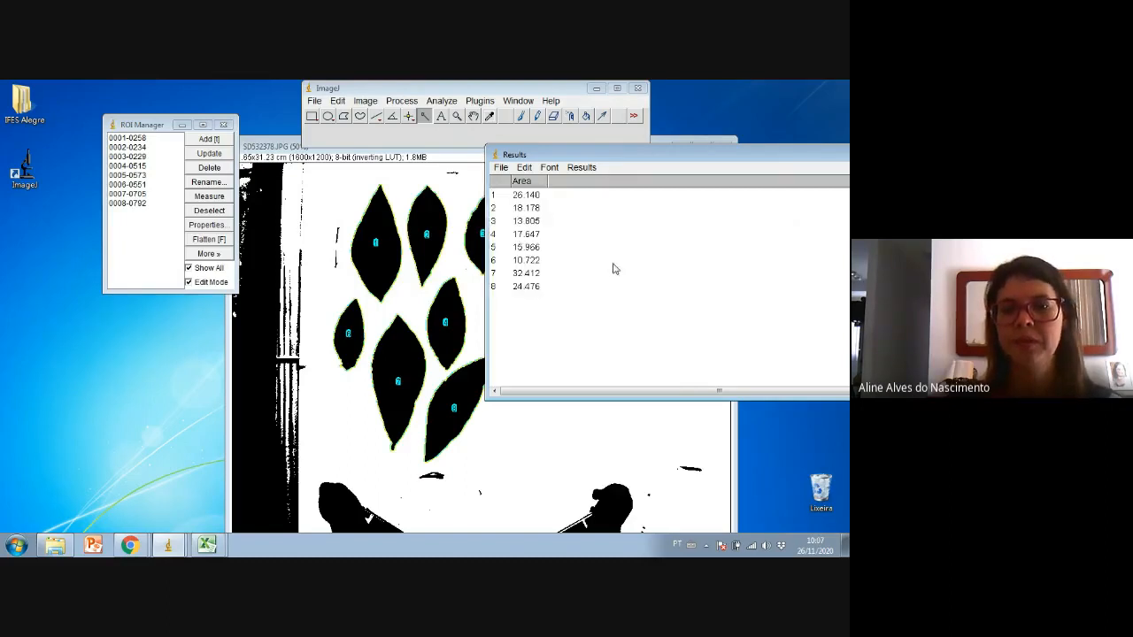
{"action": "left_click_drag", "start_coordinate": [531, 195], "coordinate": [534, 296]}
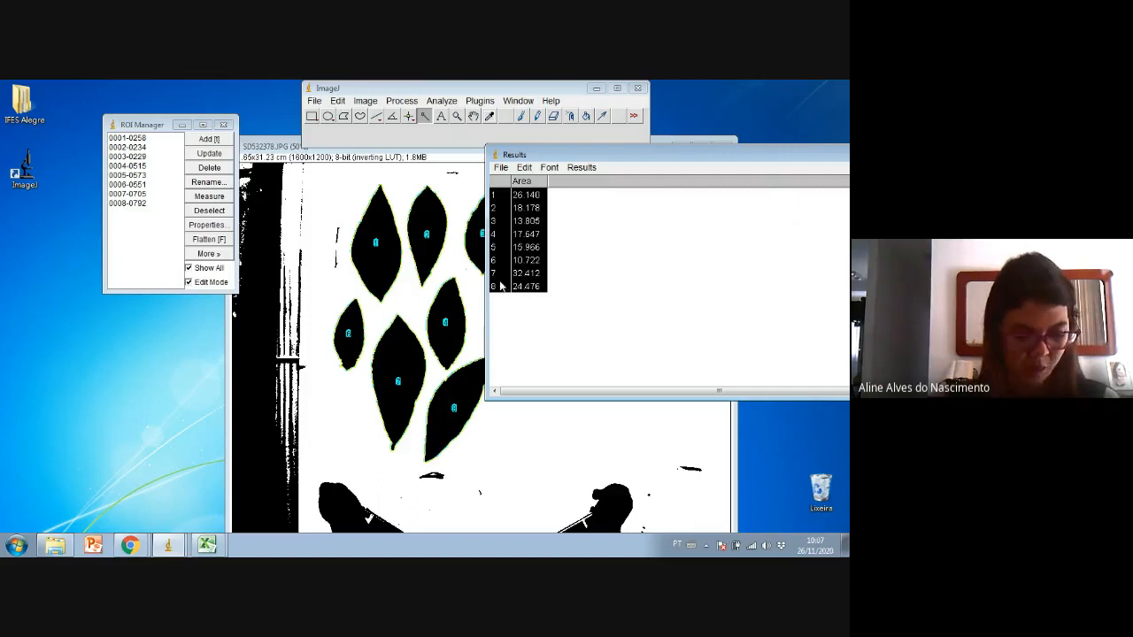
{"action": "key", "text": "ctrl+c"}
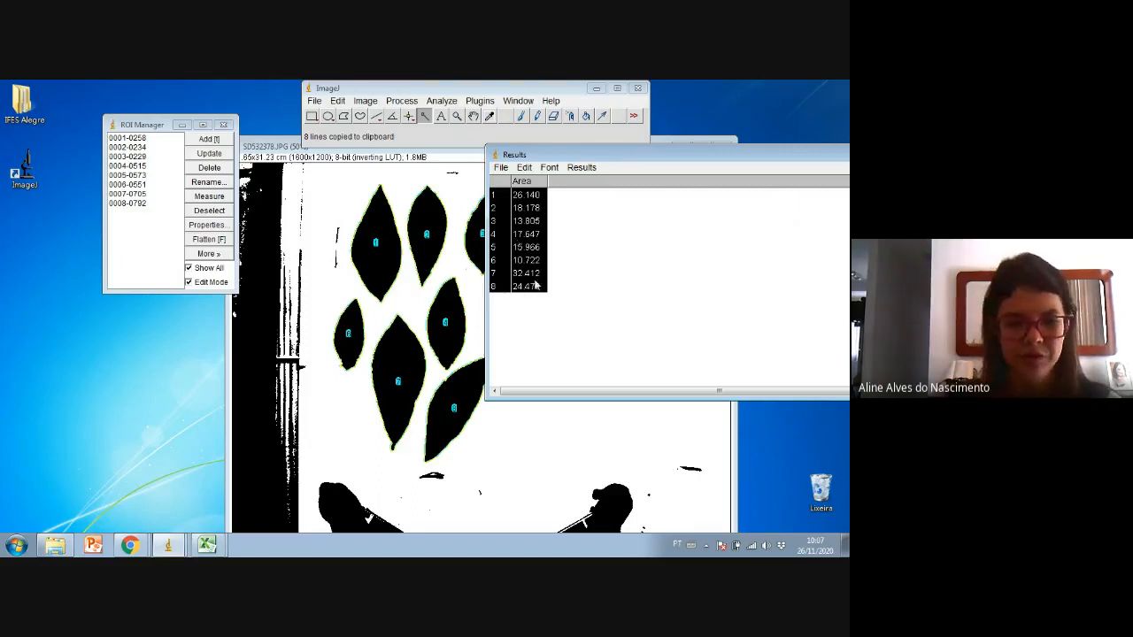
- Switch to the Excel workbook planilha de dados herbivoria foliar and paste the copied leaf areas from C4, filling the leaf number and AFT columns
{"action": "mouse_move", "coordinate": [216, 542]}
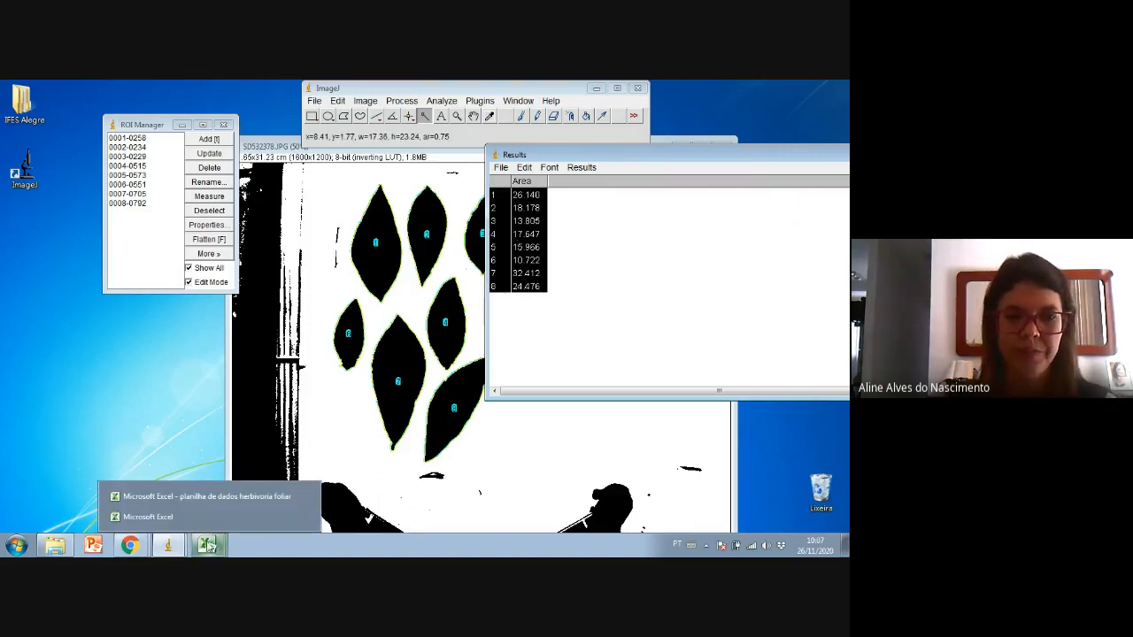
{"action": "left_click", "coordinate": [207, 496]}
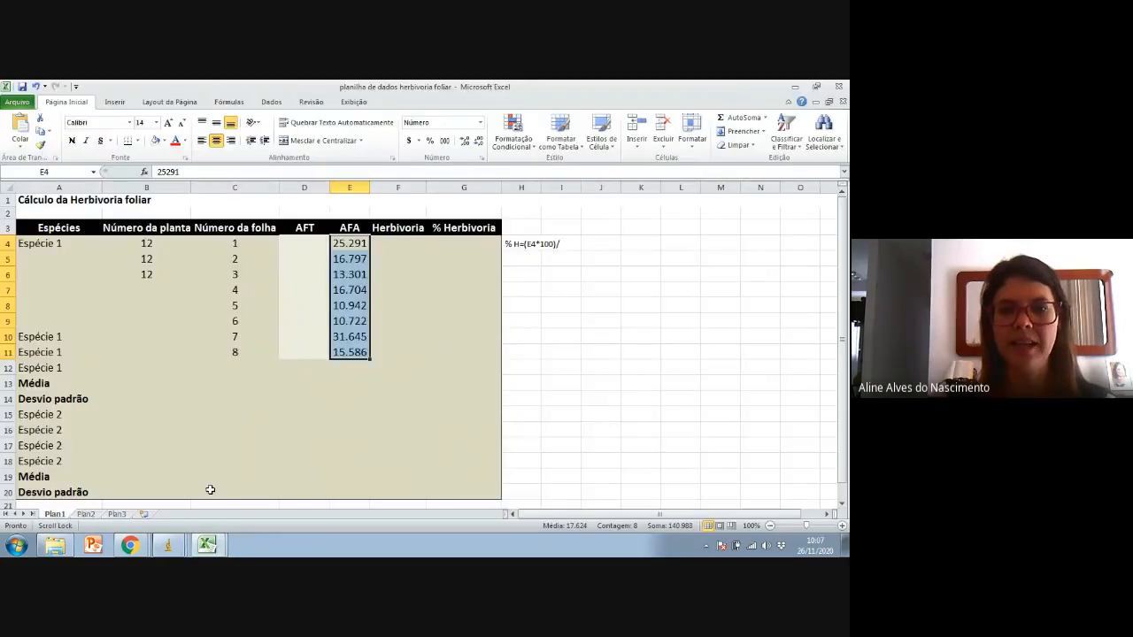
{"action": "left_click", "coordinate": [417, 274]}
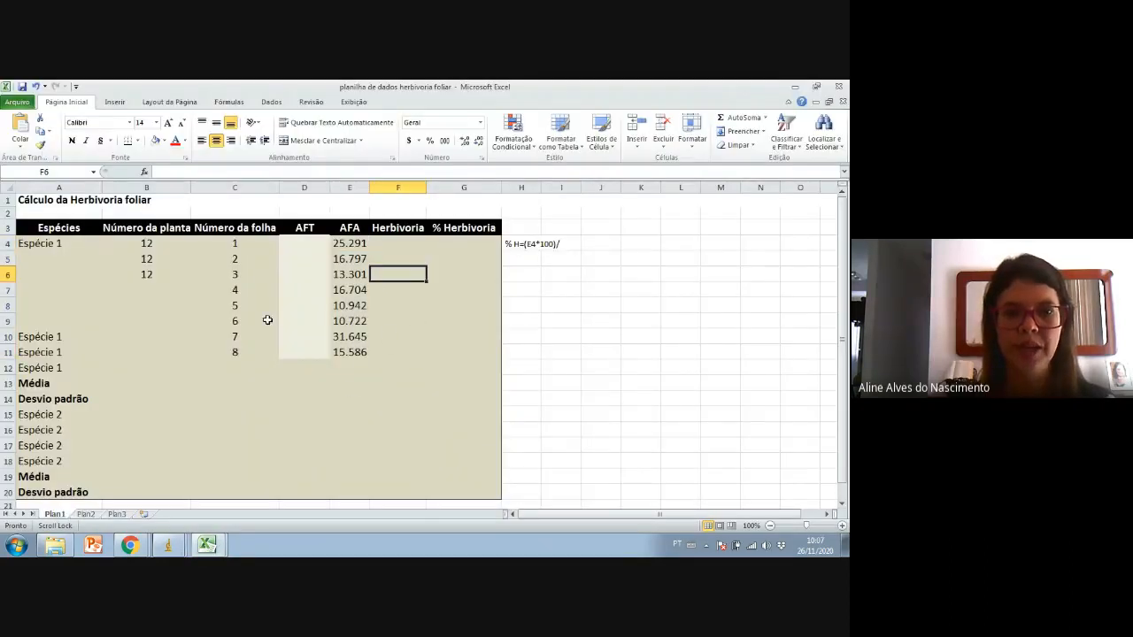
{"action": "left_click", "coordinate": [257, 241]}
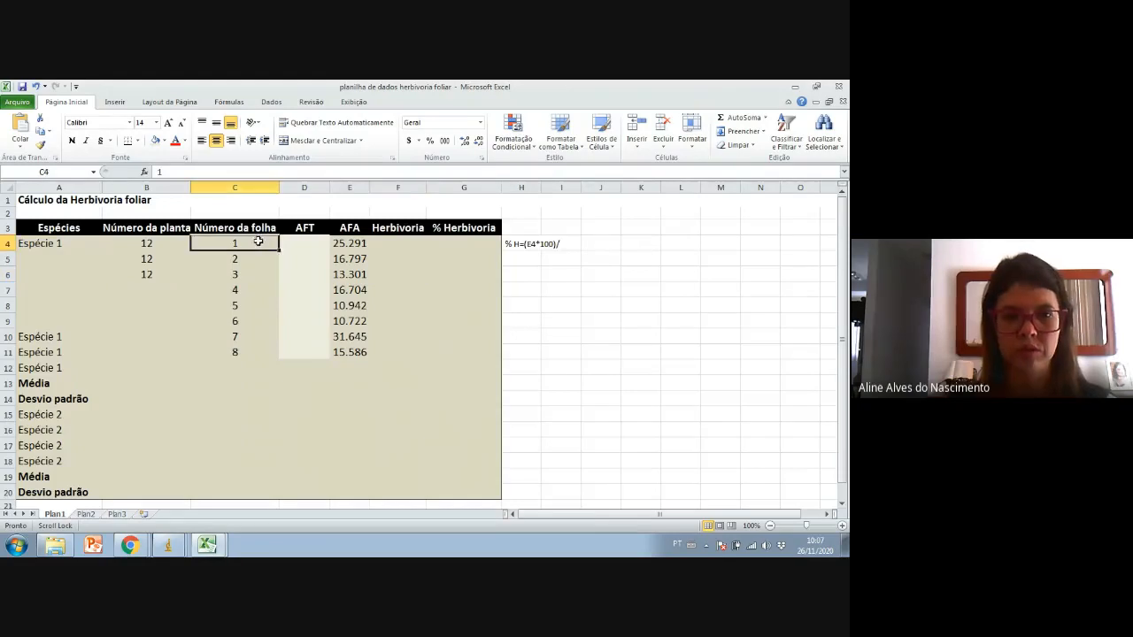
{"action": "key", "text": "ctrl+v"}
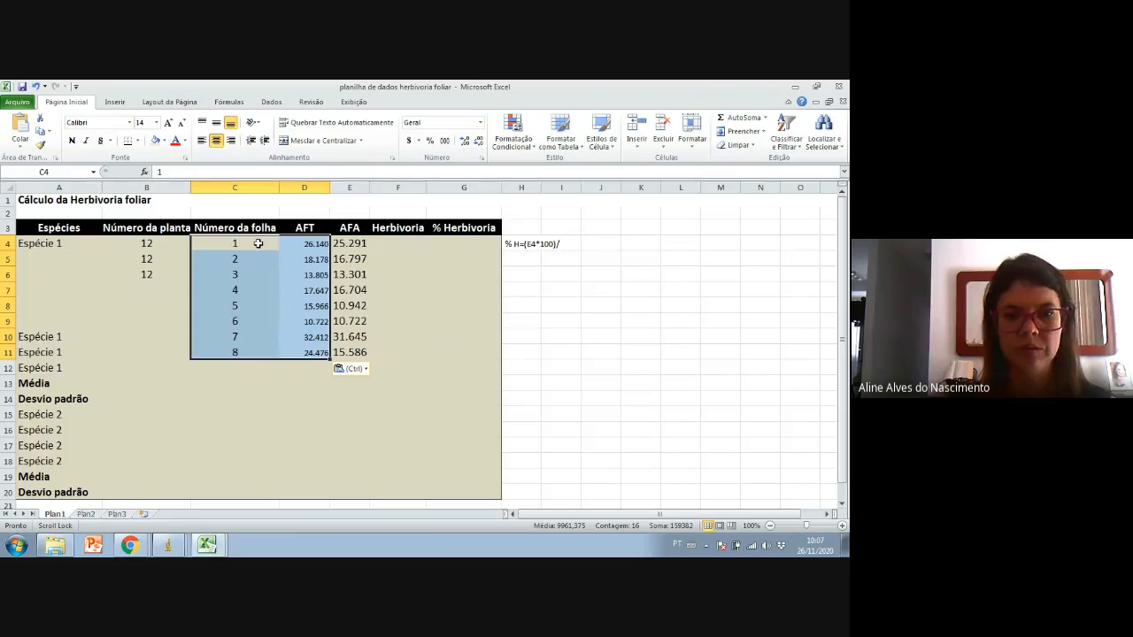
{"action": "left_click", "coordinate": [380, 245]}
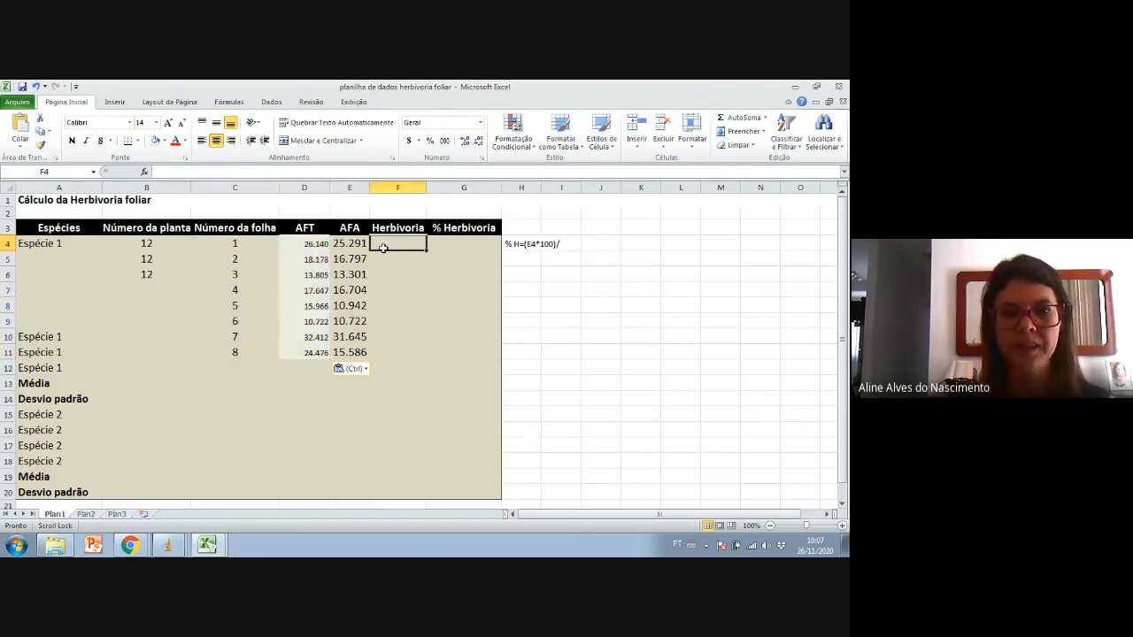
- Set the font size of the AFT values in D4:D11 to 14
{"action": "left_click_drag", "start_coordinate": [304, 245], "coordinate": [303, 353]}
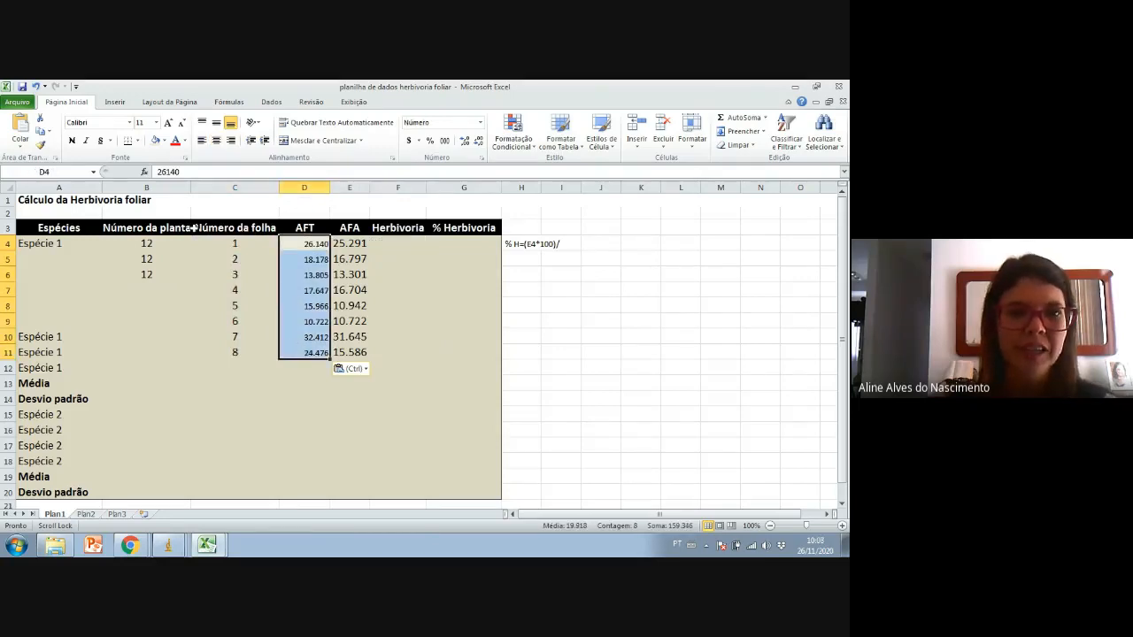
{"action": "left_click", "coordinate": [341, 268]}
{"action": "left_click_drag", "start_coordinate": [301, 240], "coordinate": [305, 354]}
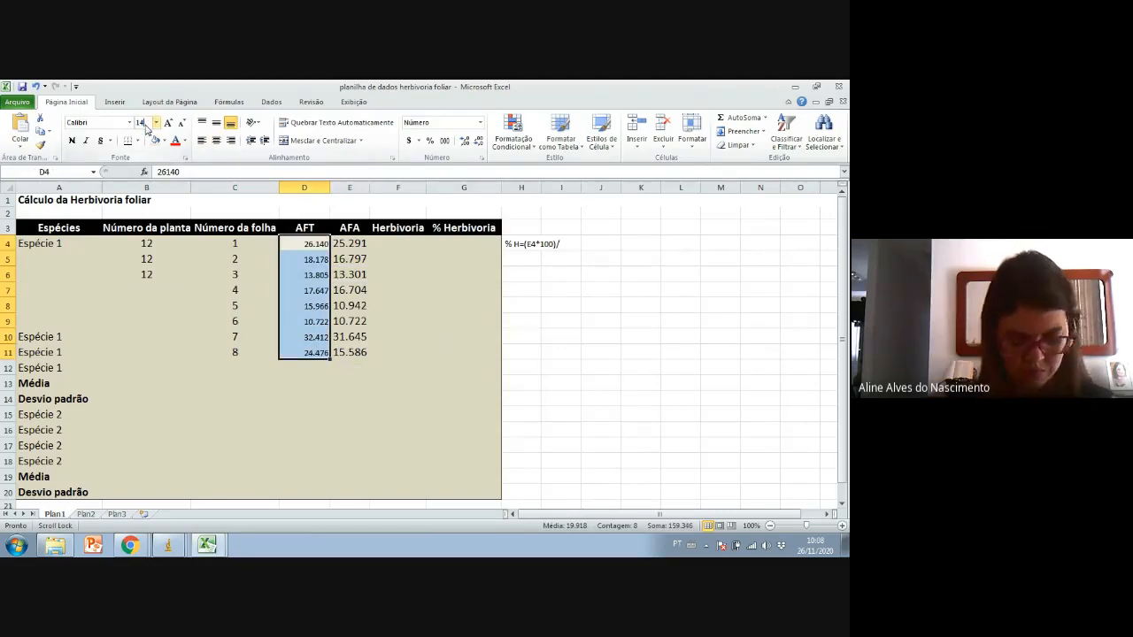
{"action": "left_click", "coordinate": [146, 129]}
{"action": "type", "text": "14"}
{"action": "key", "text": "Return"}
{"action": "left_click", "coordinate": [430, 292]}
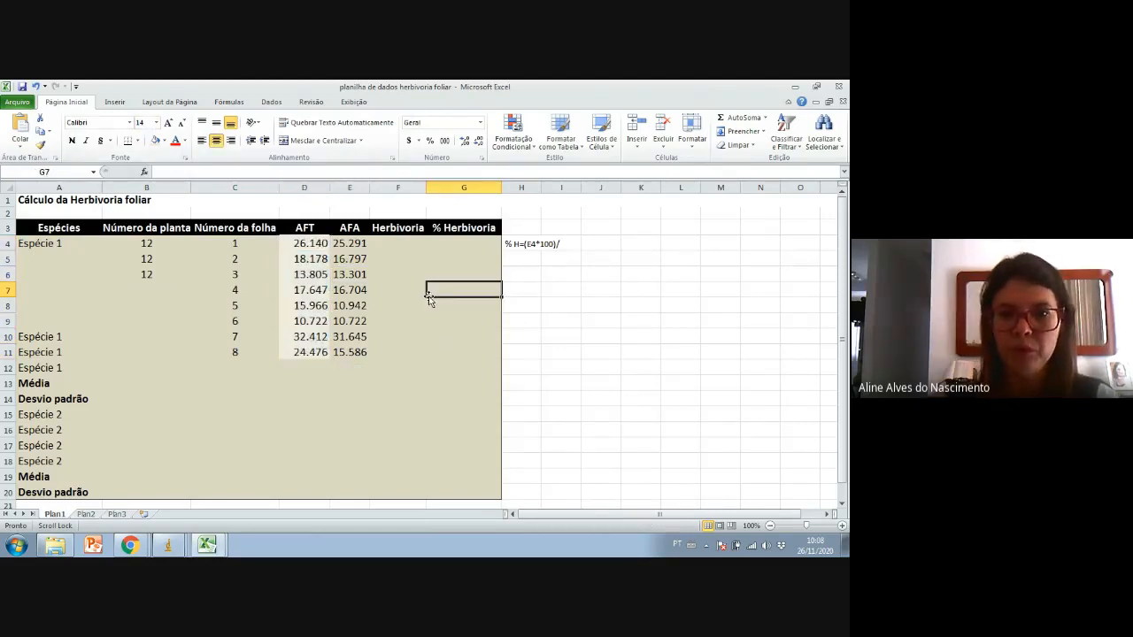
- Calculate the first leaf's Herbivoria in F4 with the formula =D4-E4
{"action": "left_click", "coordinate": [295, 243]}
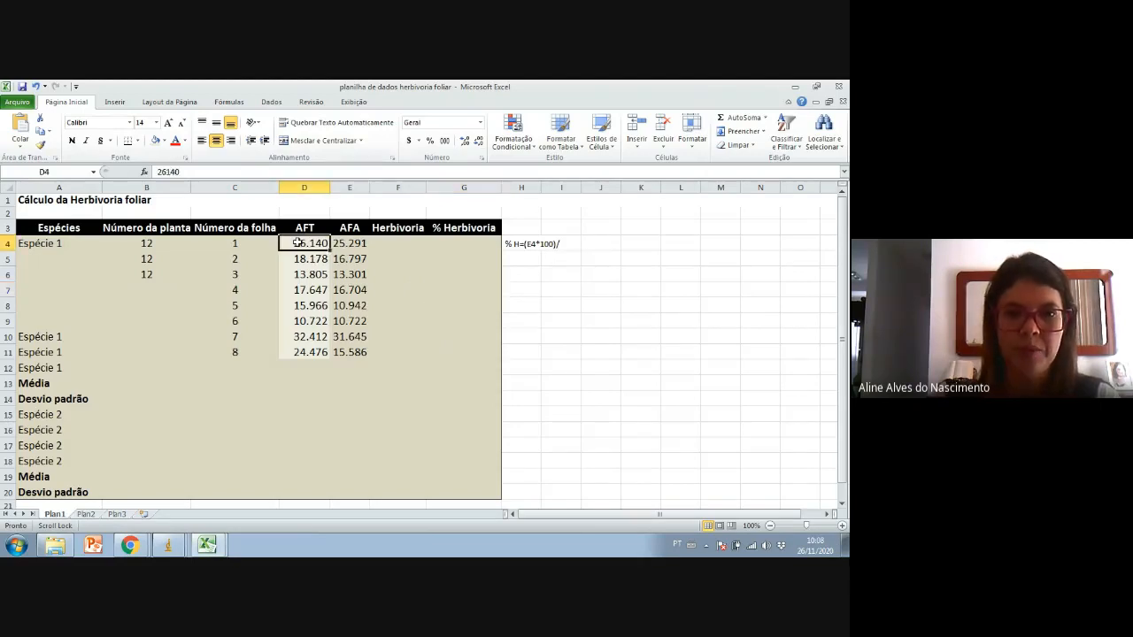
{"action": "left_click", "coordinate": [396, 245]}
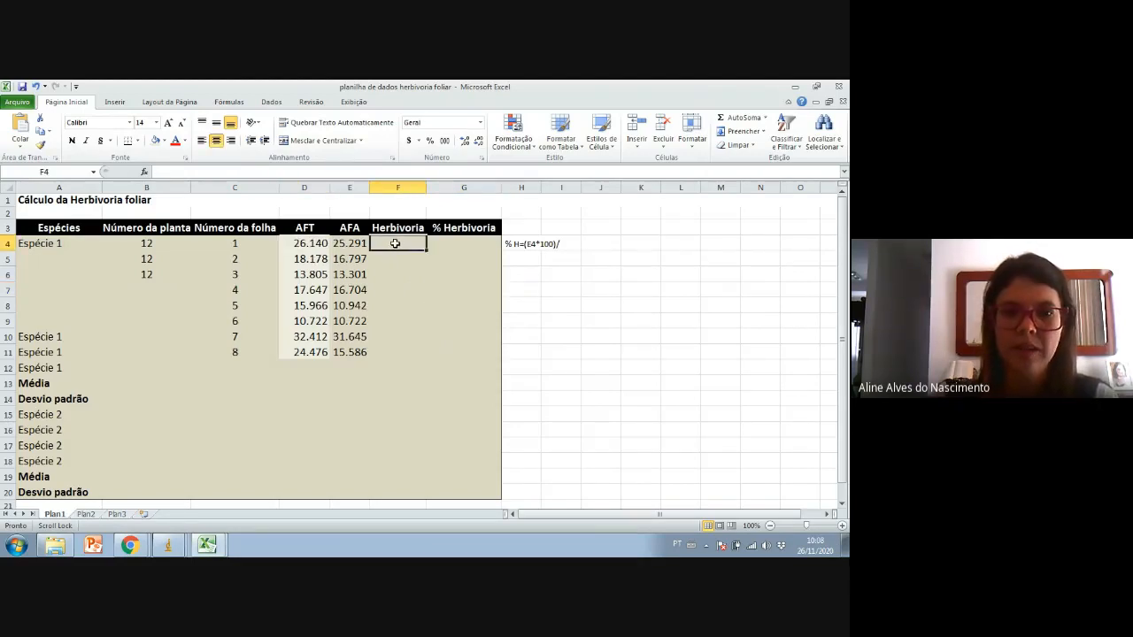
{"action": "double_click", "coordinate": [396, 244]}
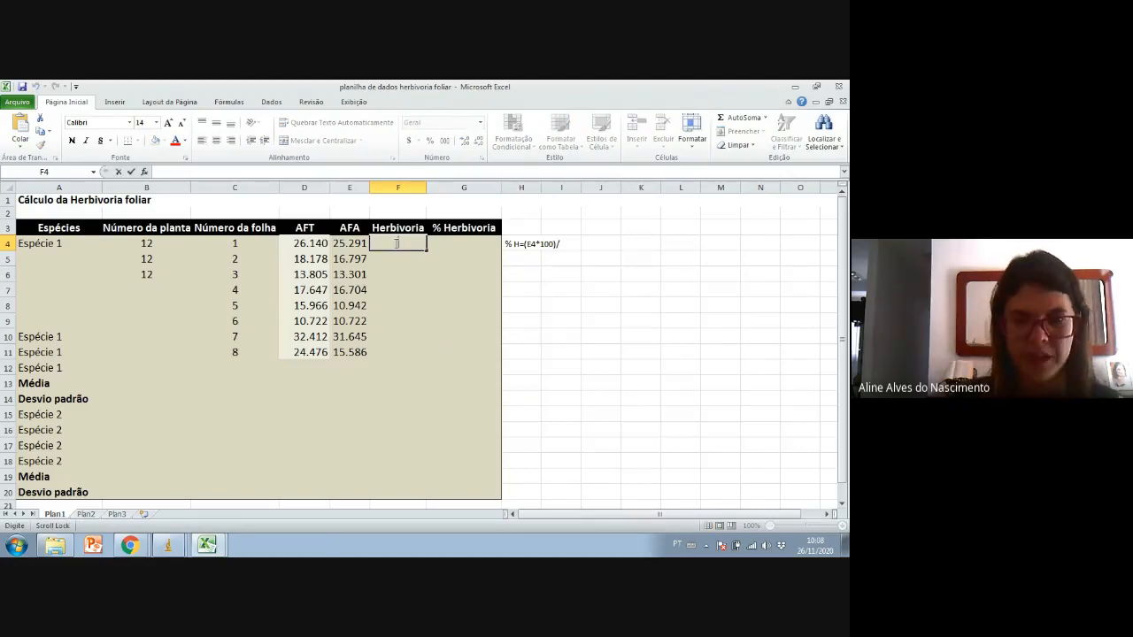
{"action": "type", "text": "="}
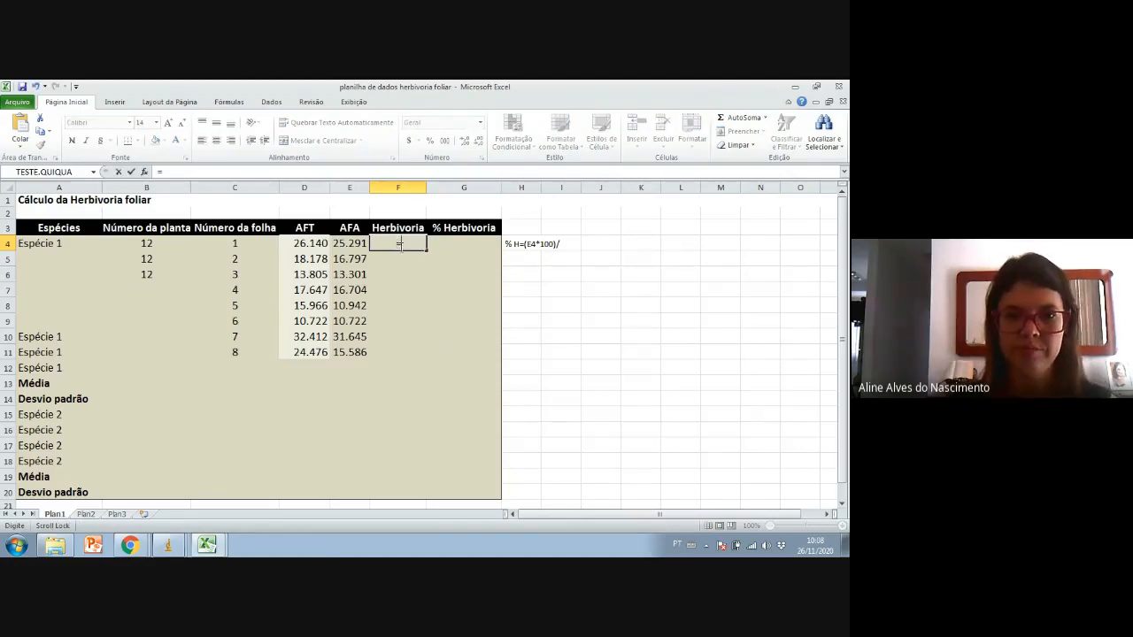
{"action": "left_click", "coordinate": [309, 244]}
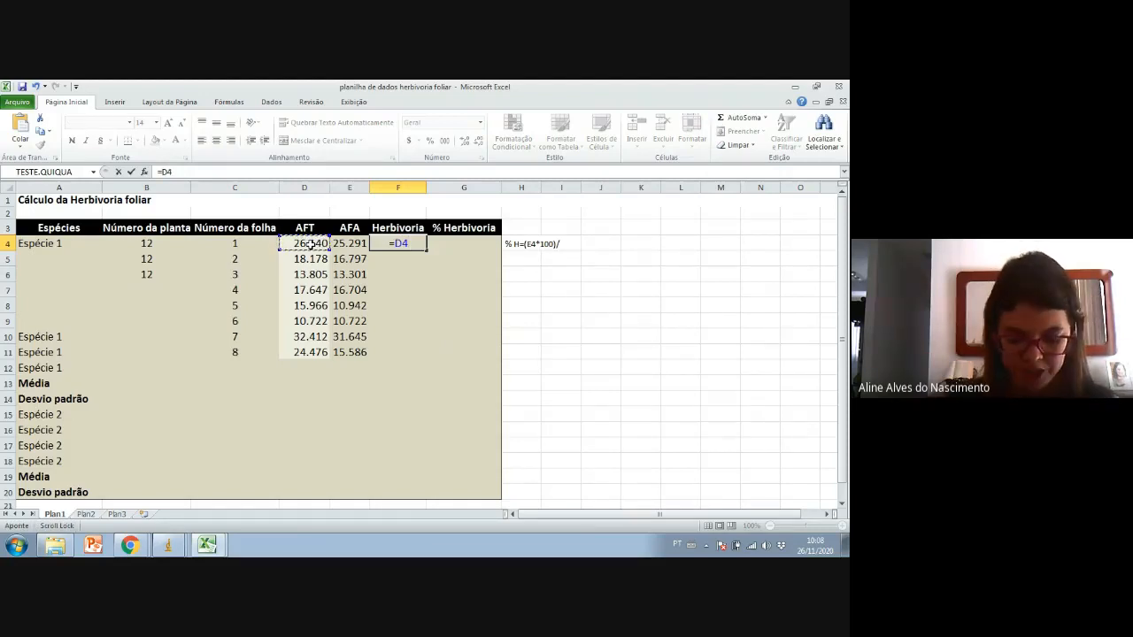
{"action": "type", "text": "-"}
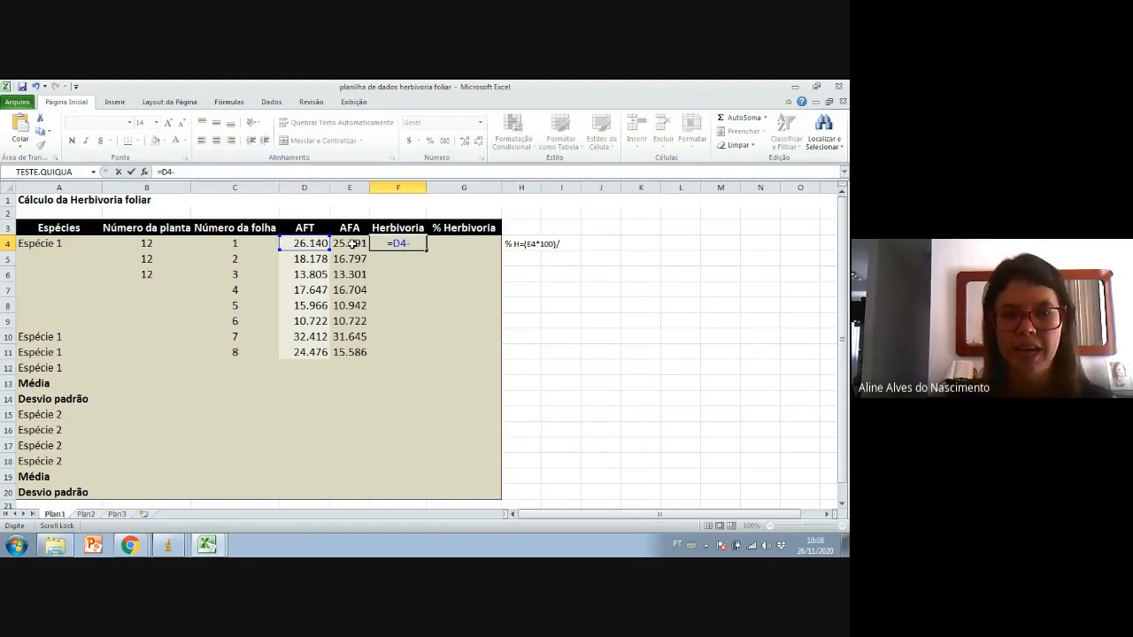
{"action": "left_click", "coordinate": [352, 244]}
{"action": "key", "text": "Return"}
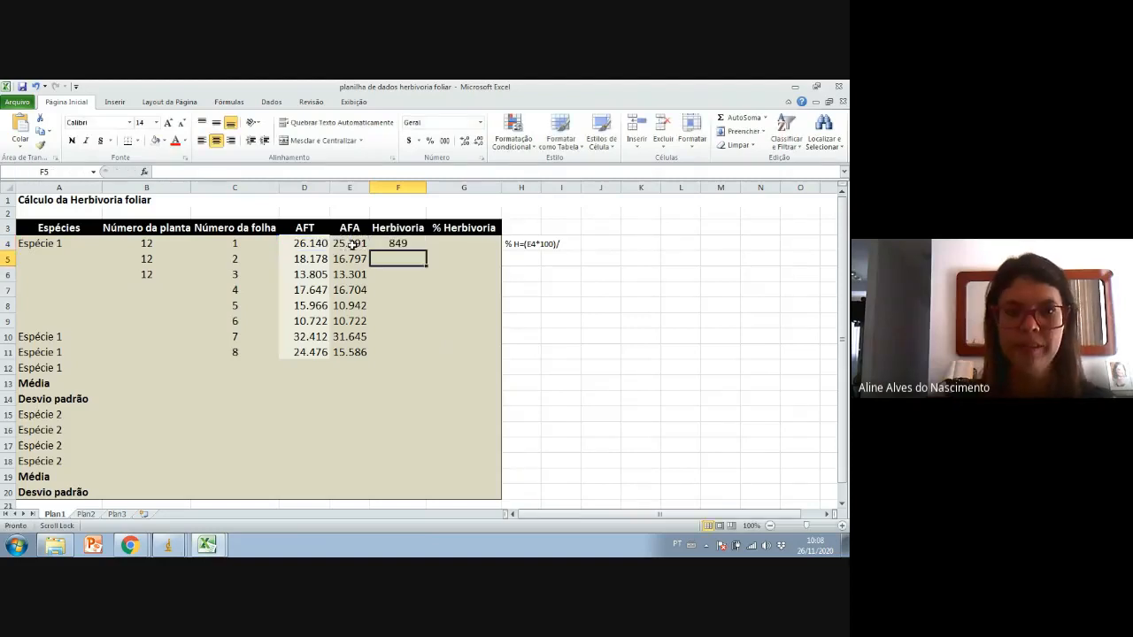
{"action": "left_click", "coordinate": [391, 242]}
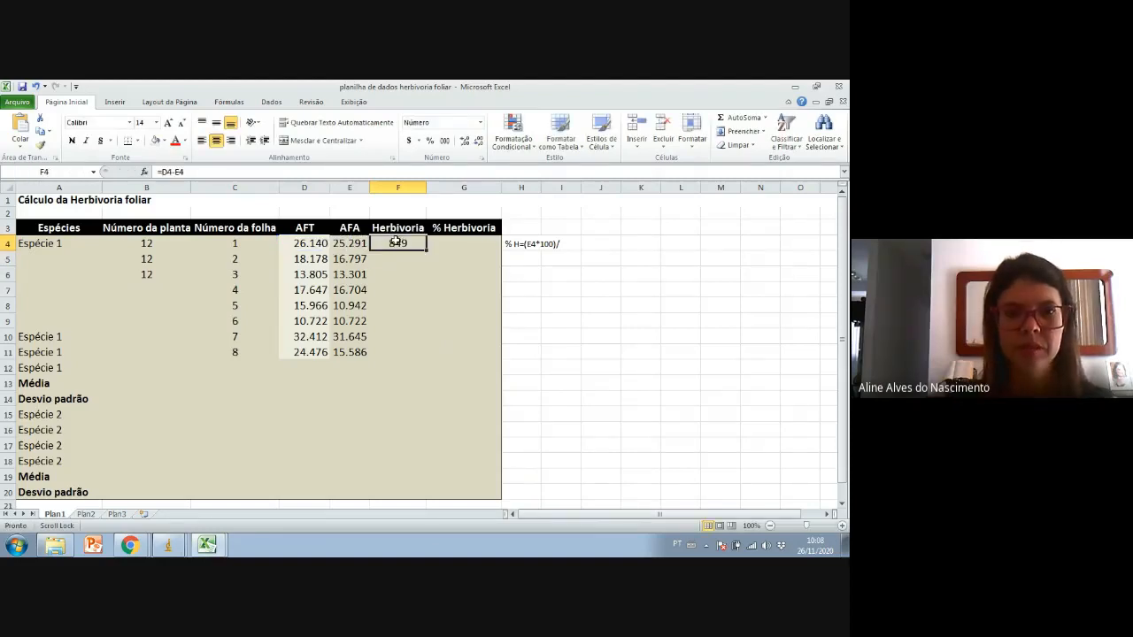
- Insert the decimal comma in the AFT values of D4:D7, making them 26,140, 18,178, 13,805 and 17,647
{"action": "left_click_drag", "start_coordinate": [299, 242], "coordinate": [354, 352]}
{"action": "double_click", "coordinate": [314, 244]}
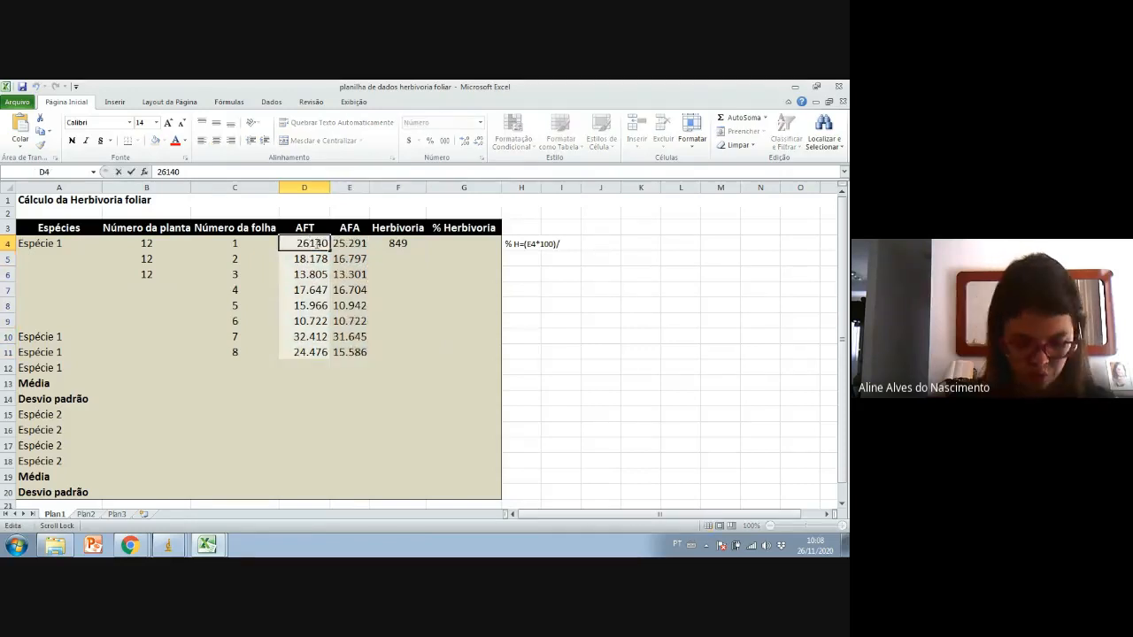
{"action": "type", "text": ","}
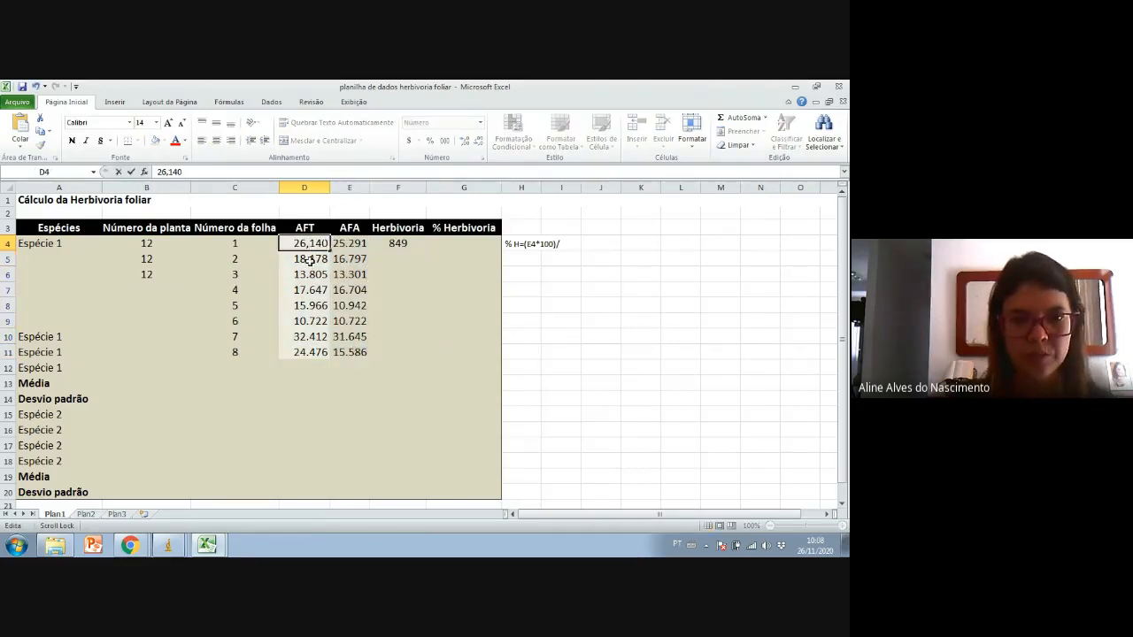
{"action": "left_click", "coordinate": [309, 258]}
{"action": "double_click", "coordinate": [309, 258]}
{"action": "type", "text": ","}
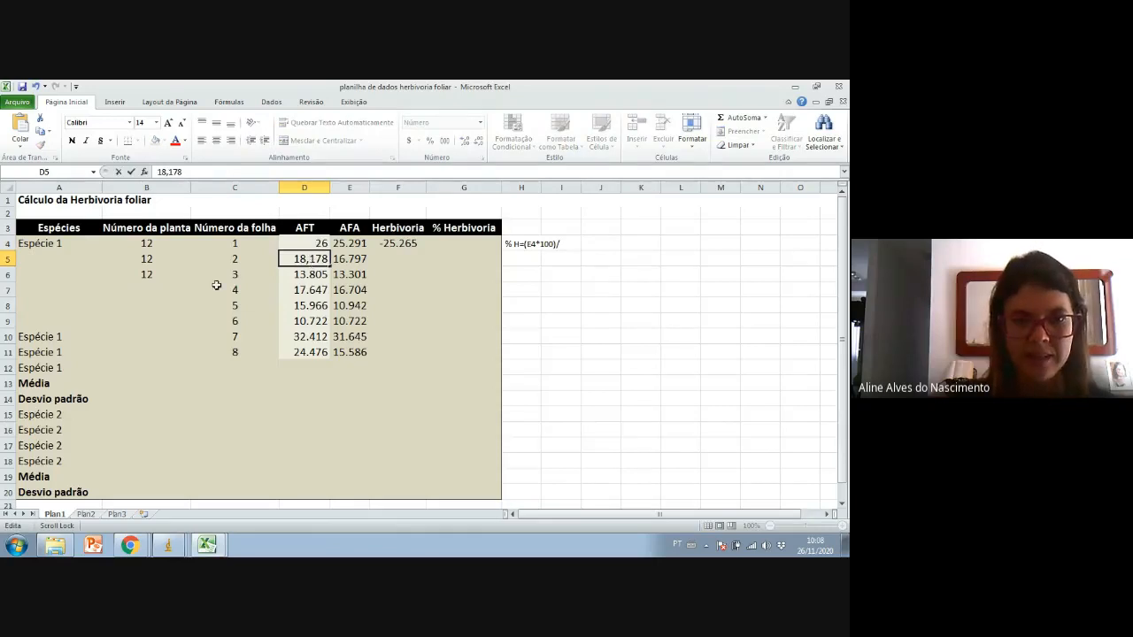
{"action": "double_click", "coordinate": [309, 274]}
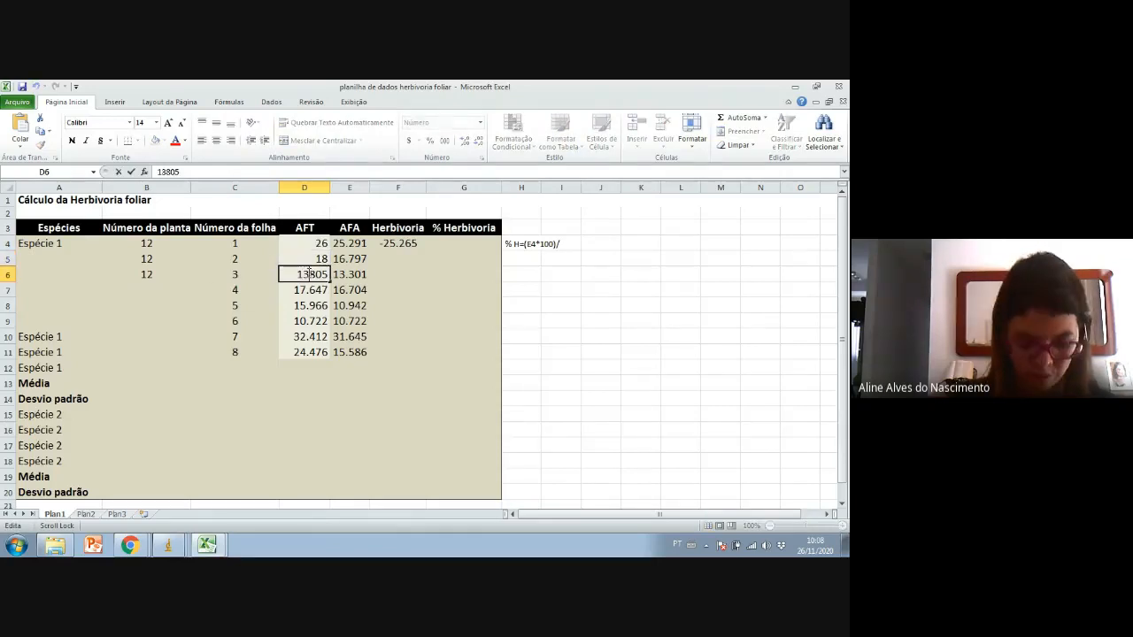
{"action": "type", "text": ","}
{"action": "double_click", "coordinate": [310, 289]}
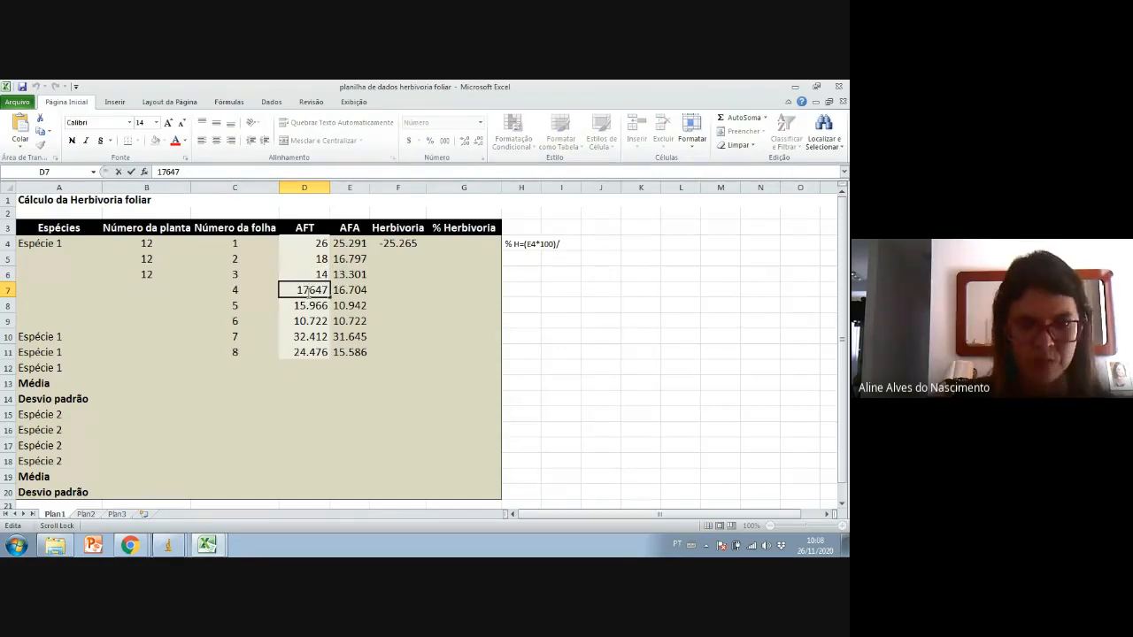
{"action": "type", "text": ","}
- Insert the decimal comma in the AFT values of D8:D11, making them 15,966, 10,722, 32,412 and 24,476
{"action": "double_click", "coordinate": [309, 305]}
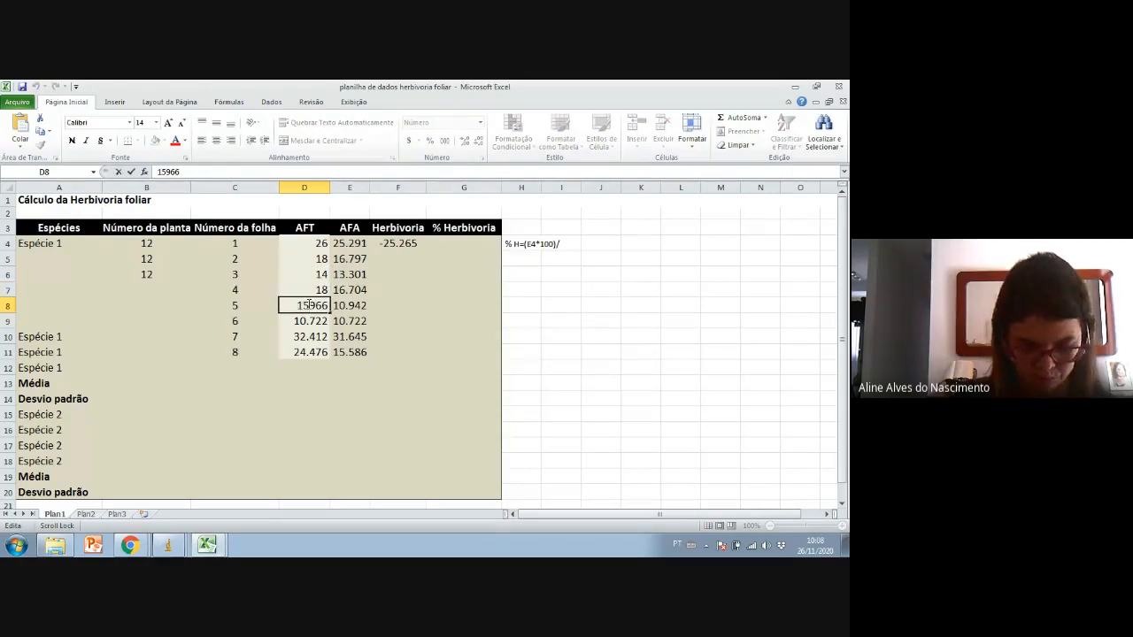
{"action": "type", "text": ","}
{"action": "double_click", "coordinate": [309, 321]}
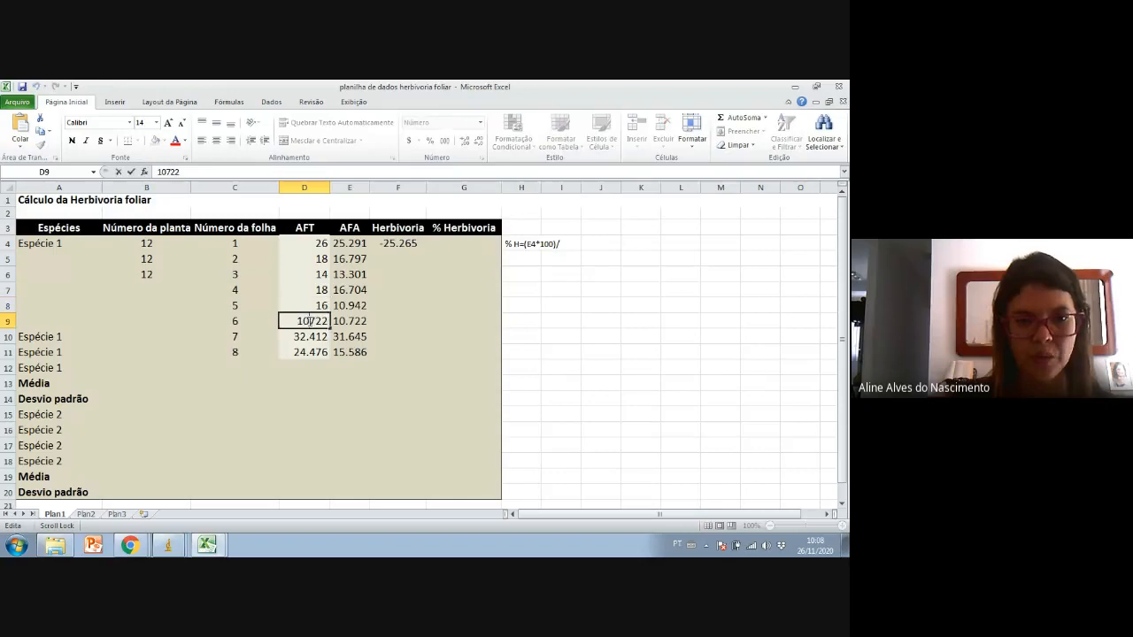
{"action": "type", "text": ","}
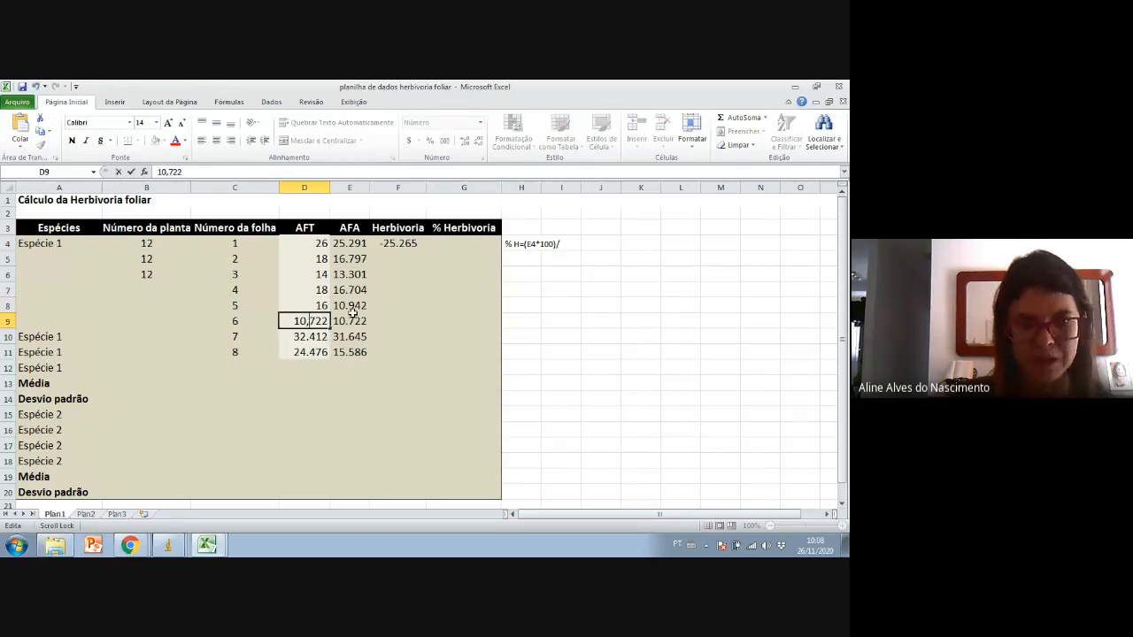
{"action": "double_click", "coordinate": [309, 336]}
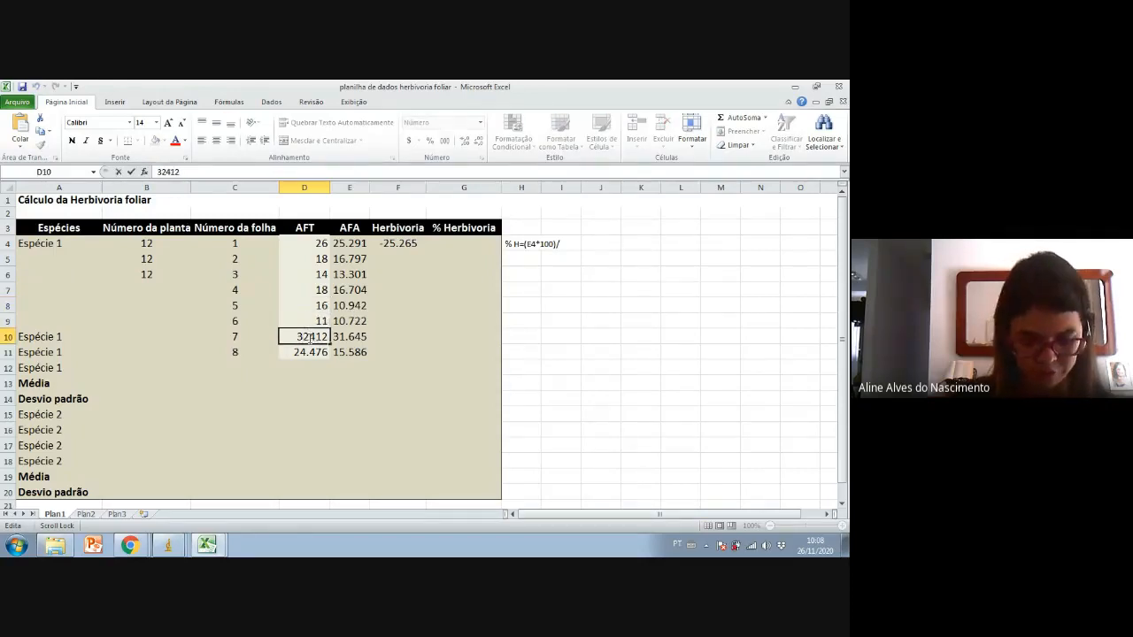
{"action": "type", "text": ","}
{"action": "left_click", "coordinate": [308, 350]}
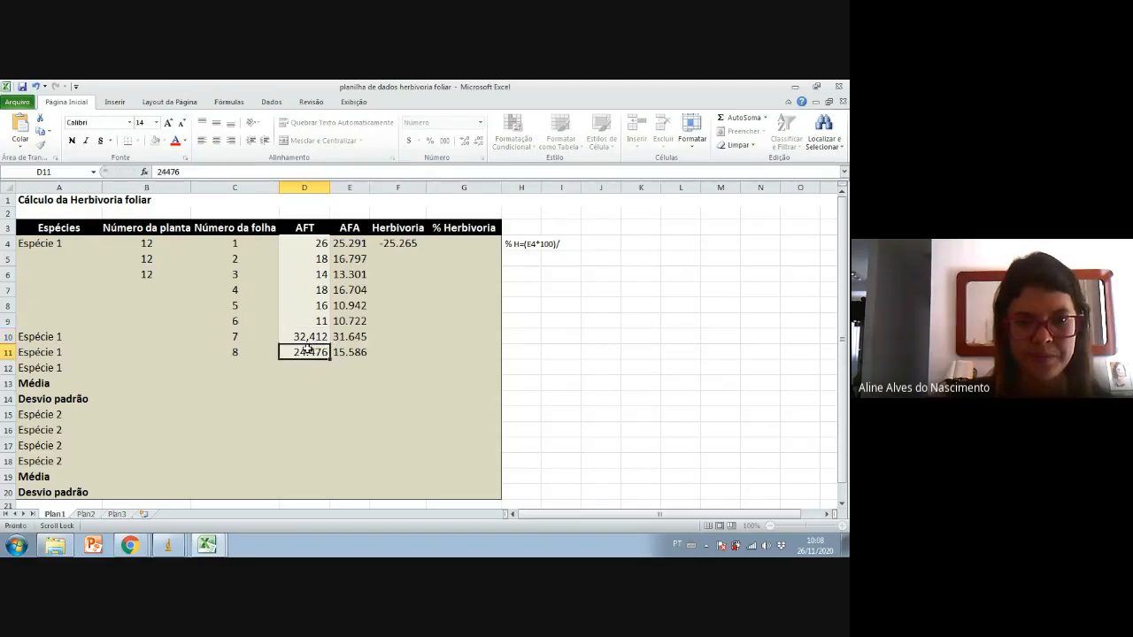
{"action": "double_click", "coordinate": [307, 349]}
{"action": "type", "text": ","}
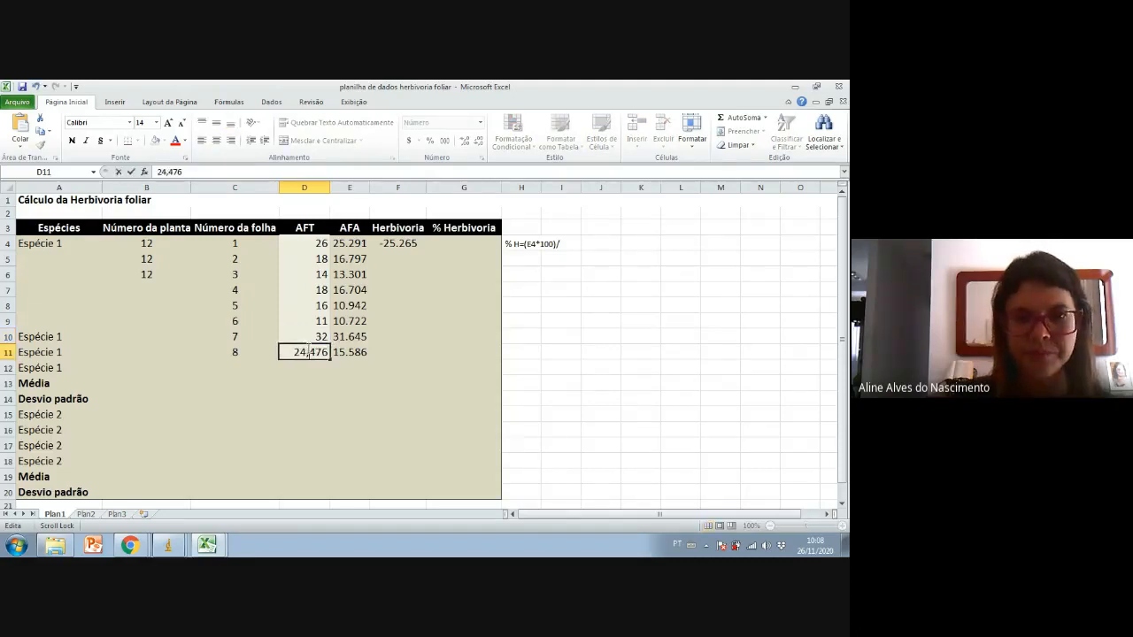
{"action": "left_click", "coordinate": [450, 348]}
- Insert the decimal comma in the AFA values of E4:E6, making them 25,291, 16,797 and 13,301
{"action": "left_click", "coordinate": [353, 244]}
{"action": "double_click", "coordinate": [348, 241]}
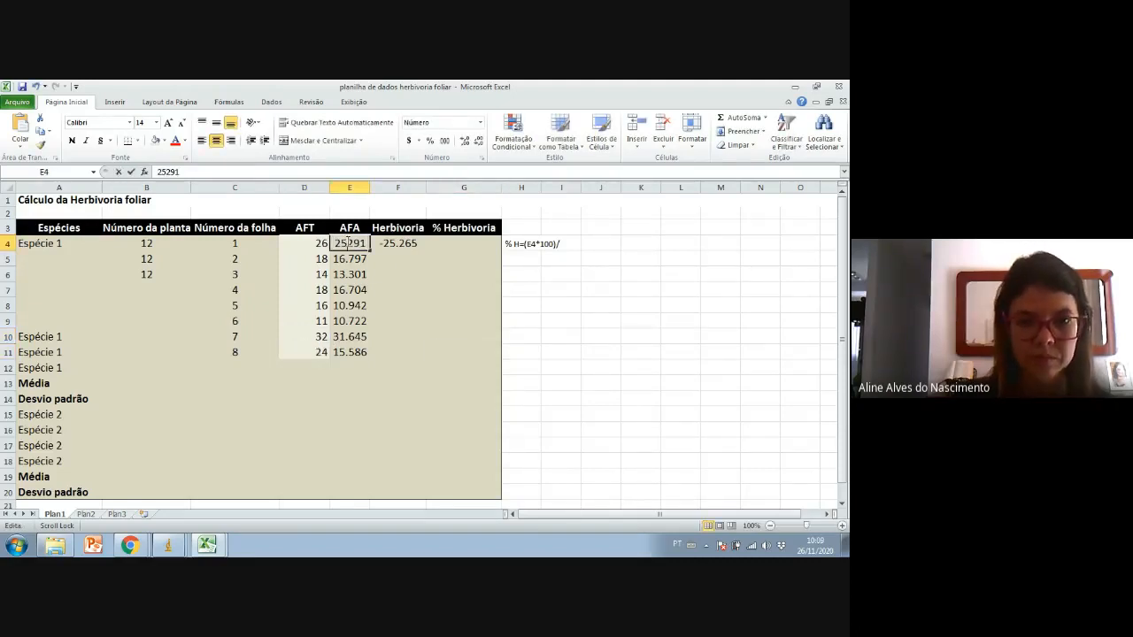
{"action": "type", "text": ","}
{"action": "double_click", "coordinate": [346, 259]}
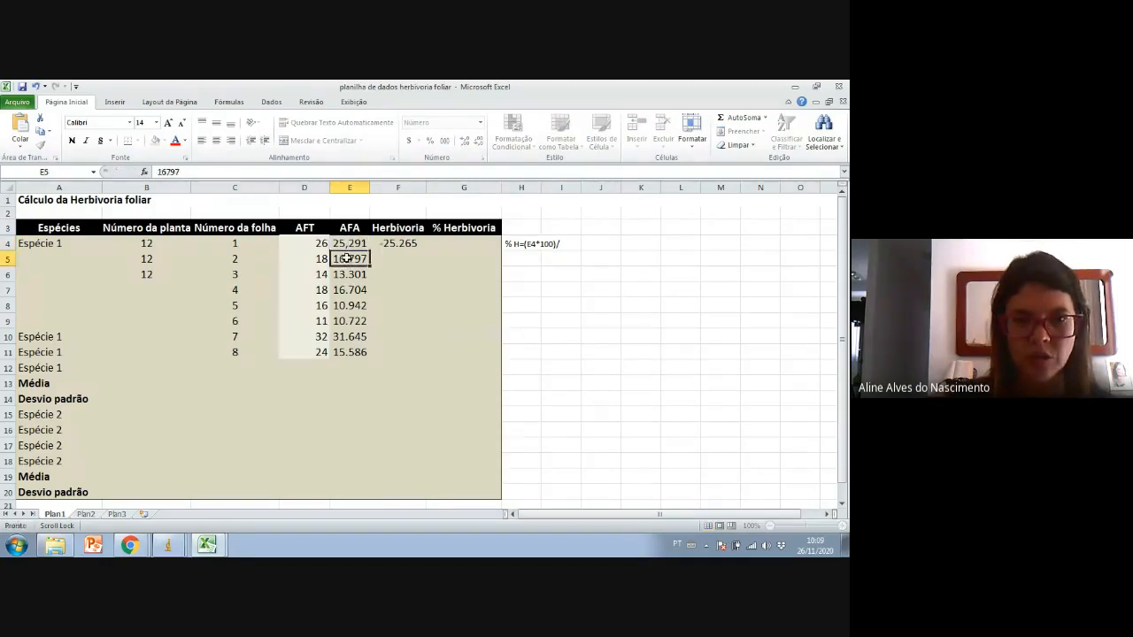
{"action": "type", "text": ","}
{"action": "left_click", "coordinate": [348, 275]}
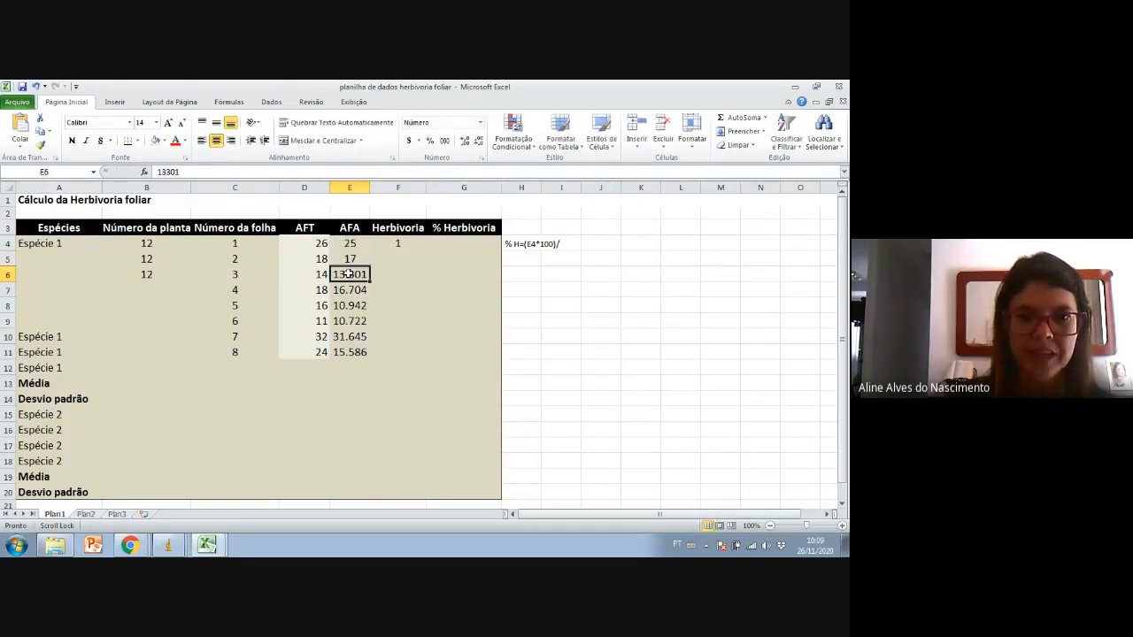
{"action": "double_click", "coordinate": [346, 275]}
{"action": "type", "text": ","}
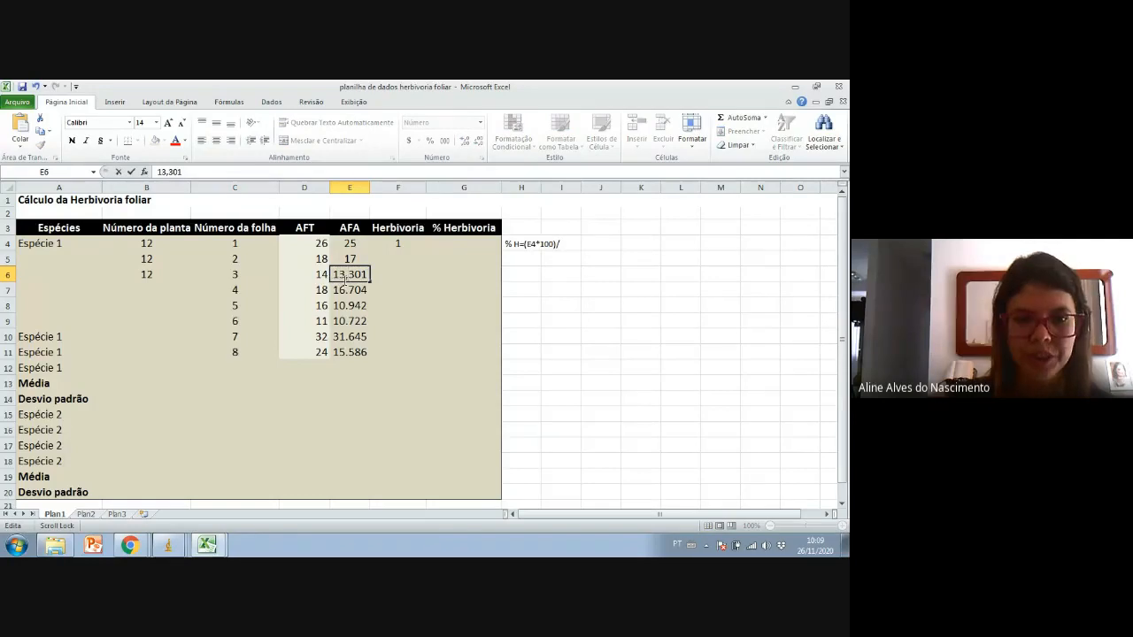
- Insert the decimal comma in the AFA values of E7:E9, making them 16,704, 10,942 and 10,722
{"action": "left_click", "coordinate": [346, 289]}
{"action": "double_click", "coordinate": [346, 289]}
{"action": "type", "text": ","}
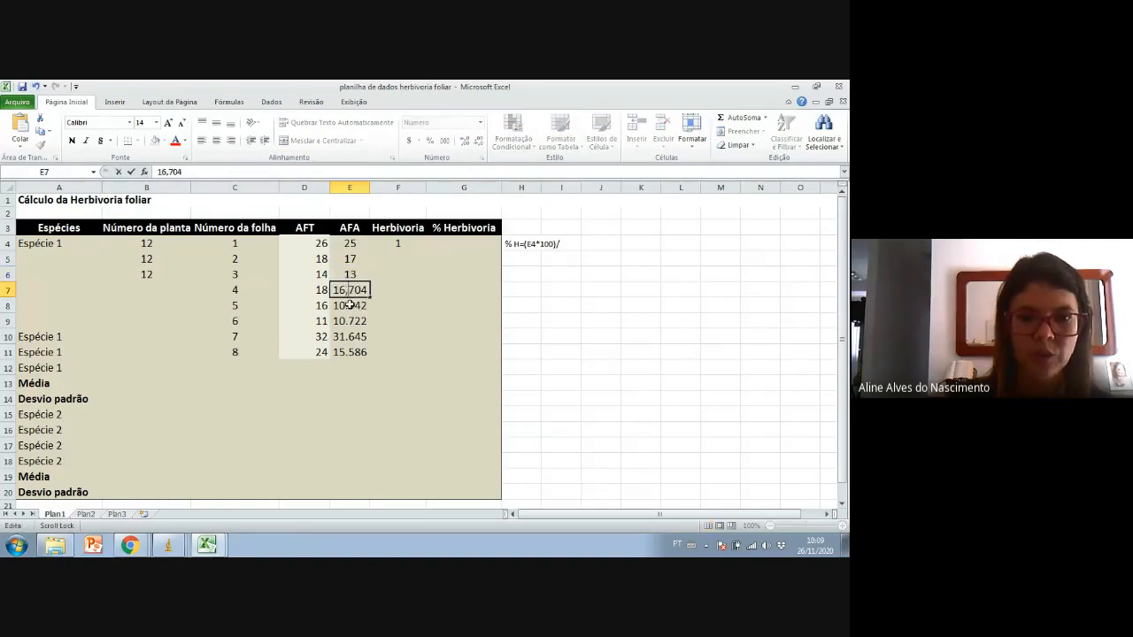
{"action": "left_click", "coordinate": [349, 304]}
{"action": "double_click", "coordinate": [350, 305]}
{"action": "type", "text": ","}
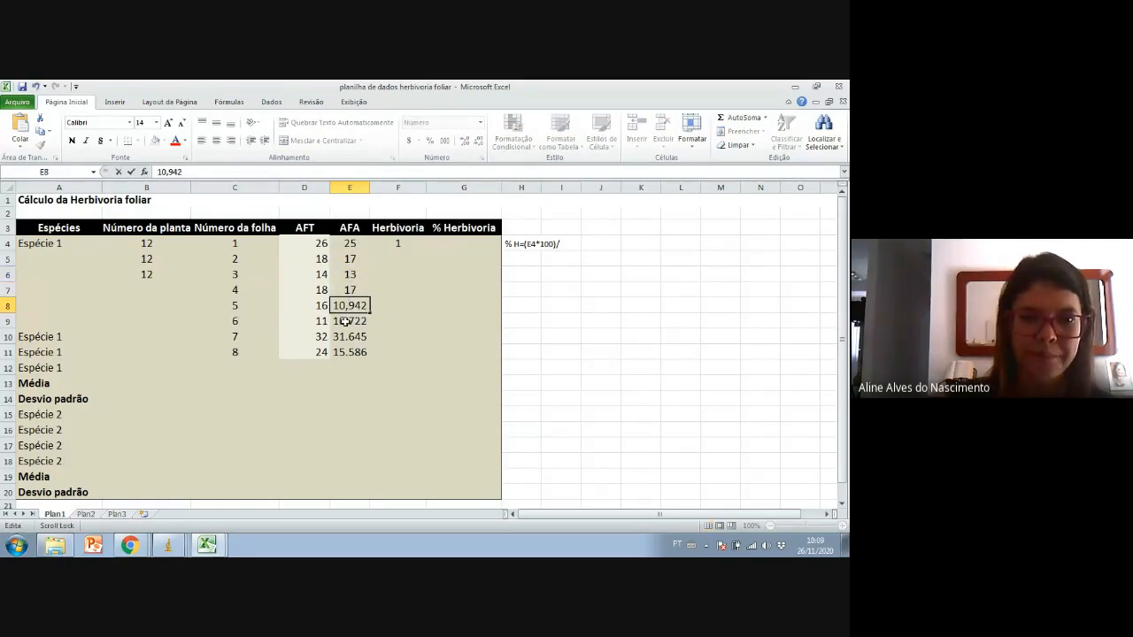
{"action": "left_click", "coordinate": [350, 321]}
{"action": "double_click", "coordinate": [350, 322]}
{"action": "type", "text": ","}
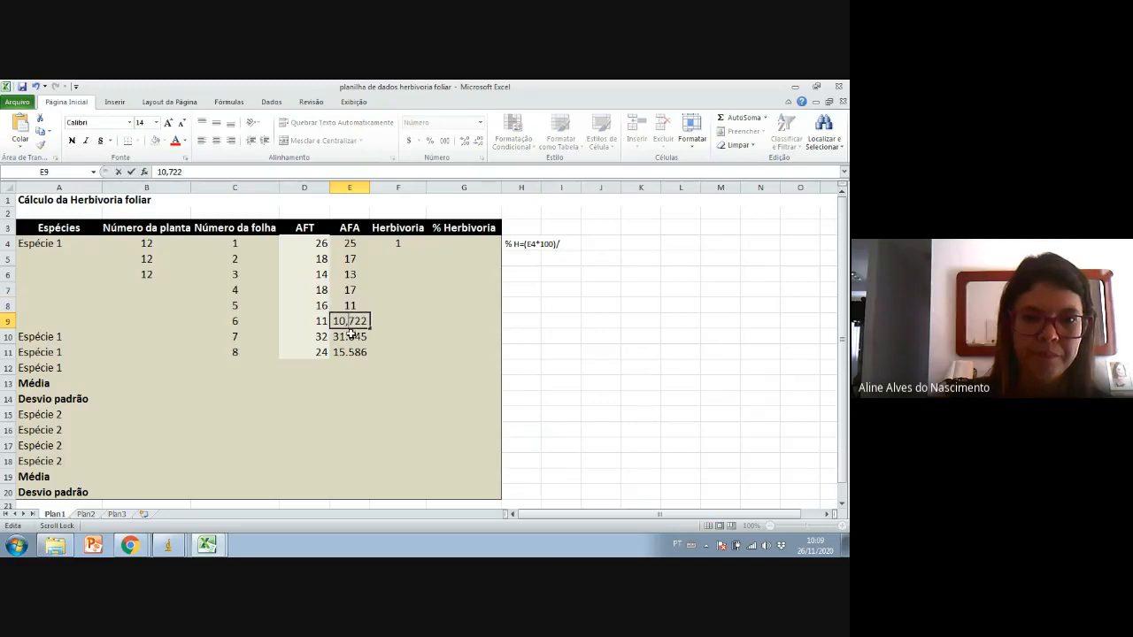
- Insert the decimal comma in the AFA values of E10:E11, making them 31,645 and 15,586
{"action": "left_click", "coordinate": [350, 337]}
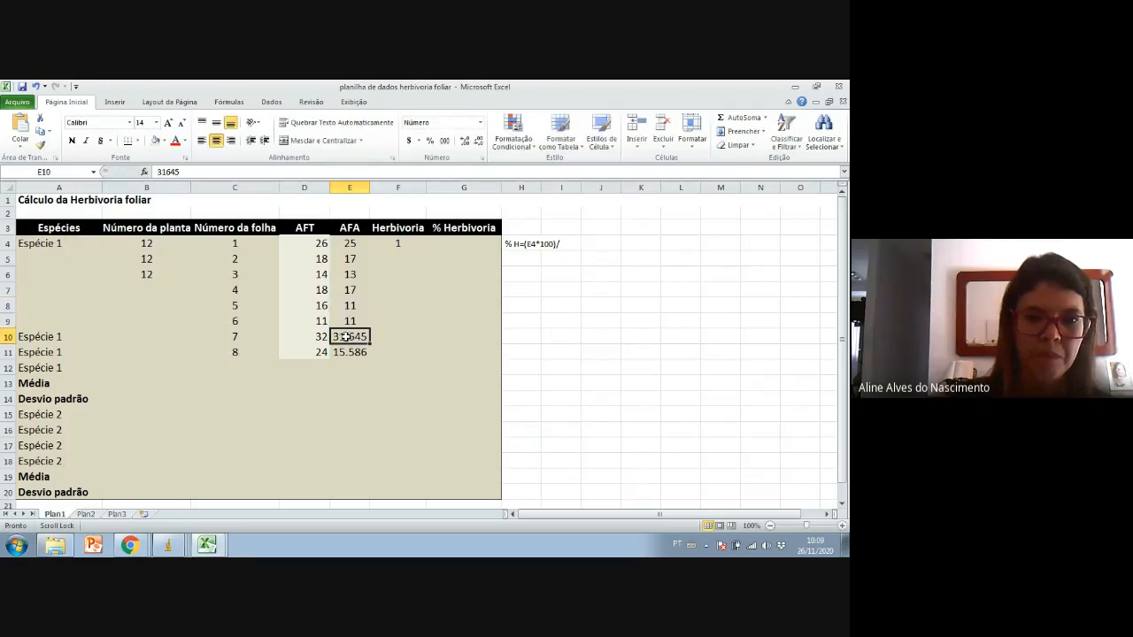
{"action": "double_click", "coordinate": [347, 336]}
{"action": "type", "text": ","}
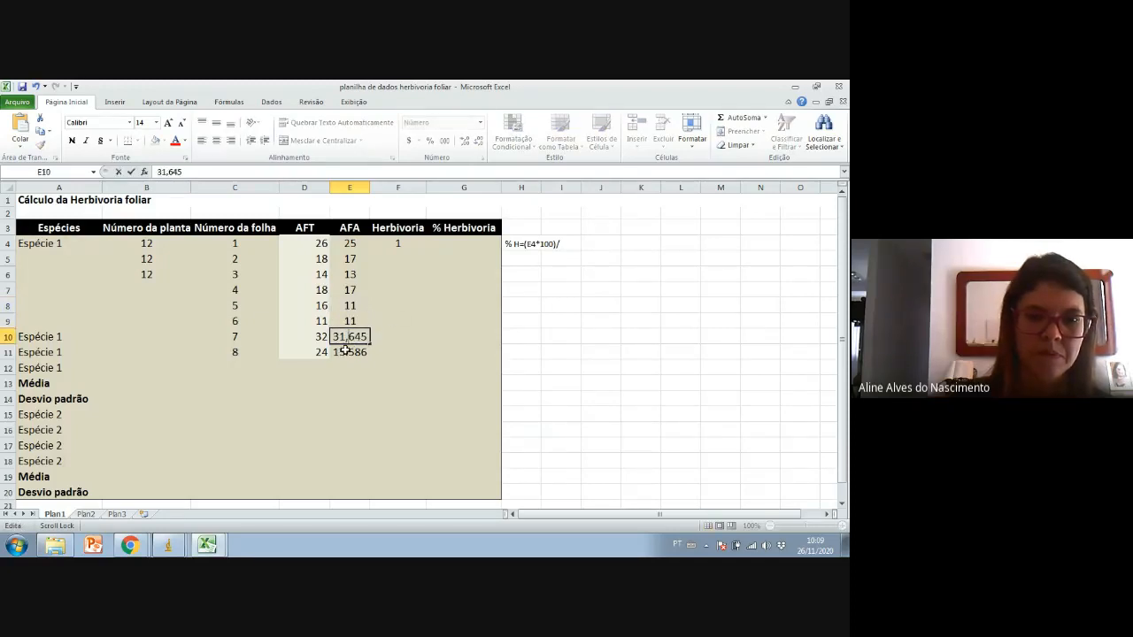
{"action": "left_click", "coordinate": [351, 352]}
{"action": "double_click", "coordinate": [354, 351]}
{"action": "type", "text": ","}
{"action": "key", "text": "Return"}
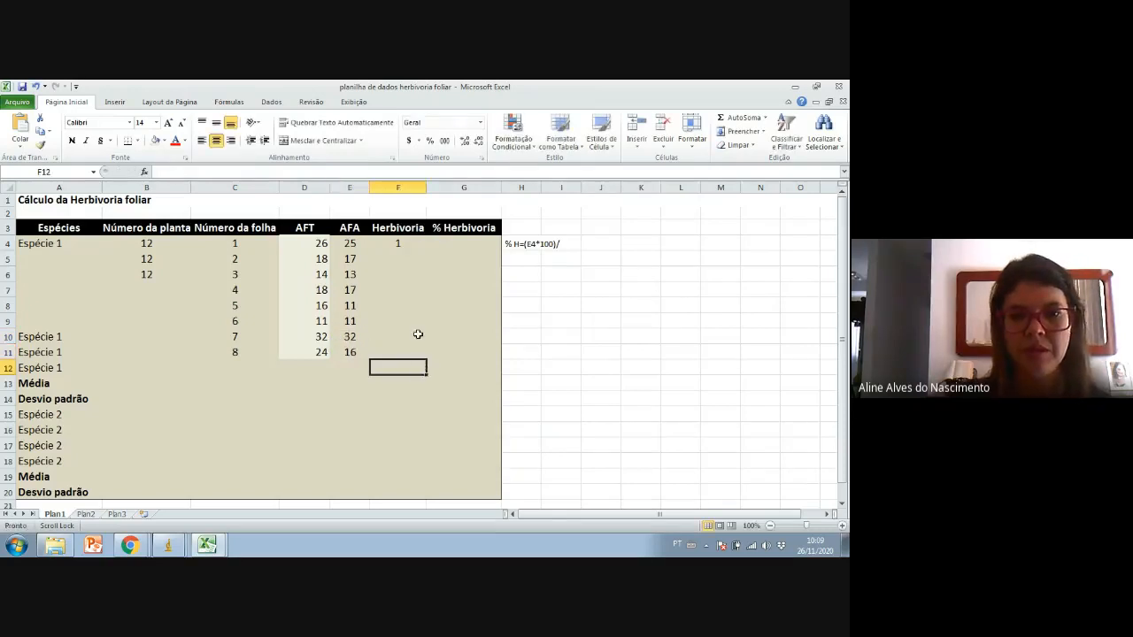
- Show one decimal place in the AFT and AFA values of D4:E11 and in the Herbivoria result in F4
{"action": "left_click", "coordinate": [350, 244]}
{"action": "left_click_drag", "start_coordinate": [310, 244], "coordinate": [351, 352]}
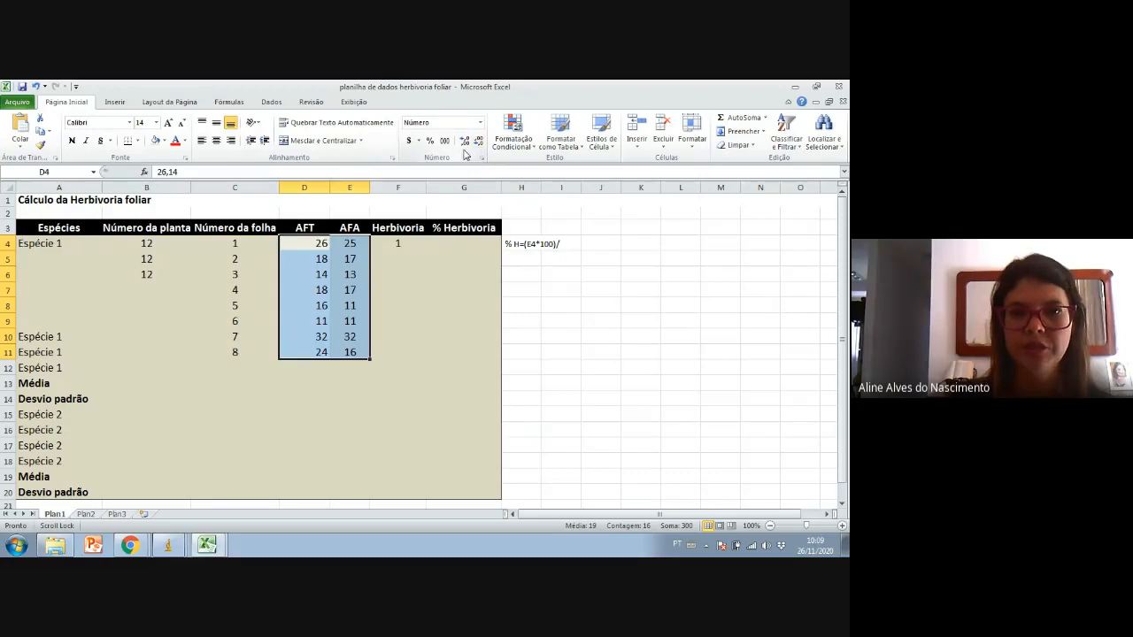
{"action": "left_click", "coordinate": [464, 141]}
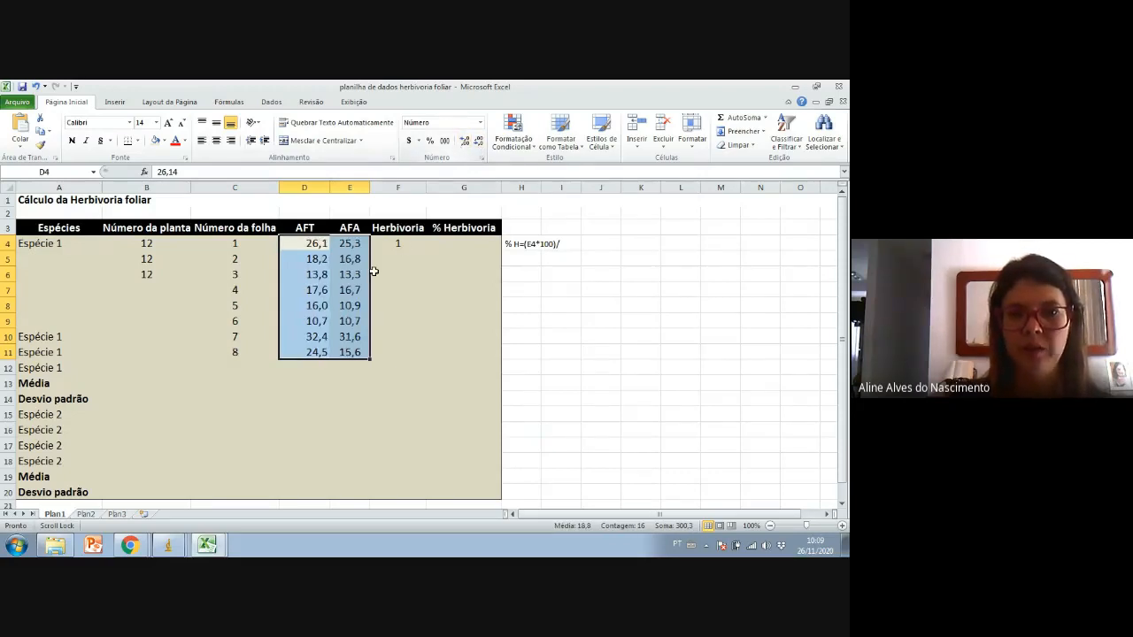
{"action": "left_click", "coordinate": [397, 242]}
{"action": "left_click", "coordinate": [464, 142]}
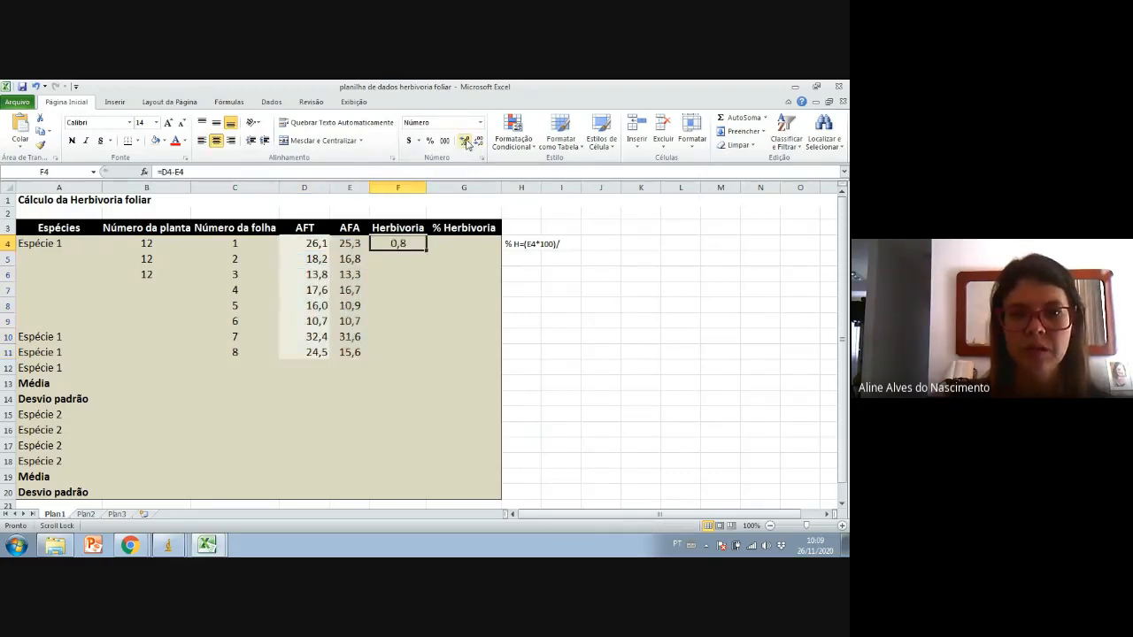
- Fill the Herbivoria formula =D4-E4 from F4 down to F11
{"action": "double_click", "coordinate": [409, 243]}
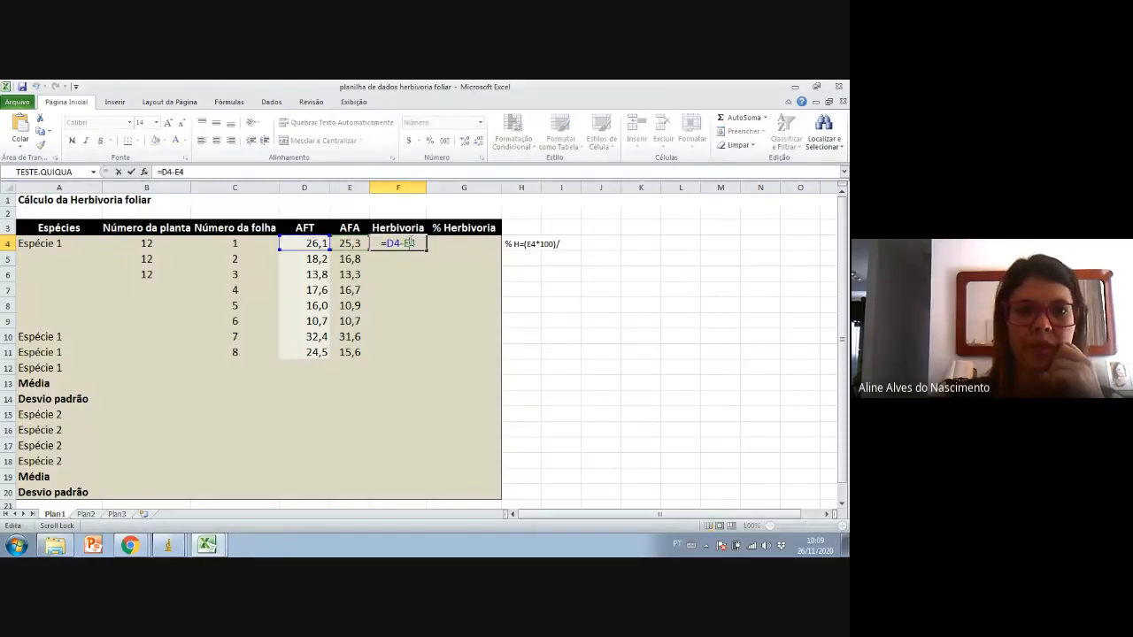
{"action": "key", "text": "Escape"}
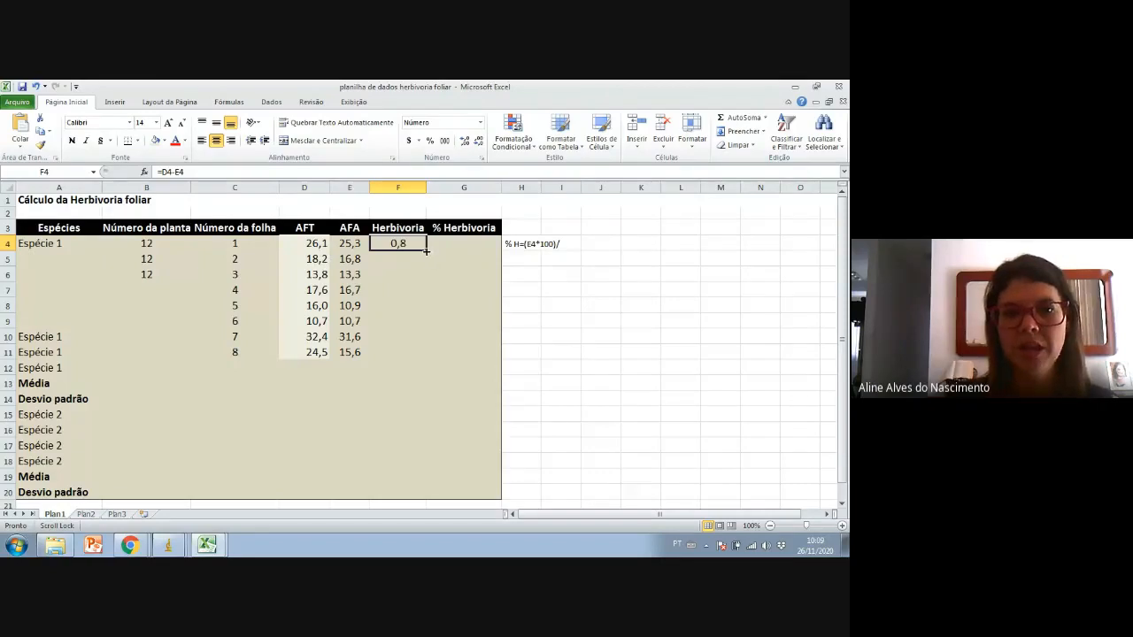
{"action": "left_click_drag", "start_coordinate": [426, 251], "coordinate": [422, 355]}
{"action": "left_click", "coordinate": [463, 320]}
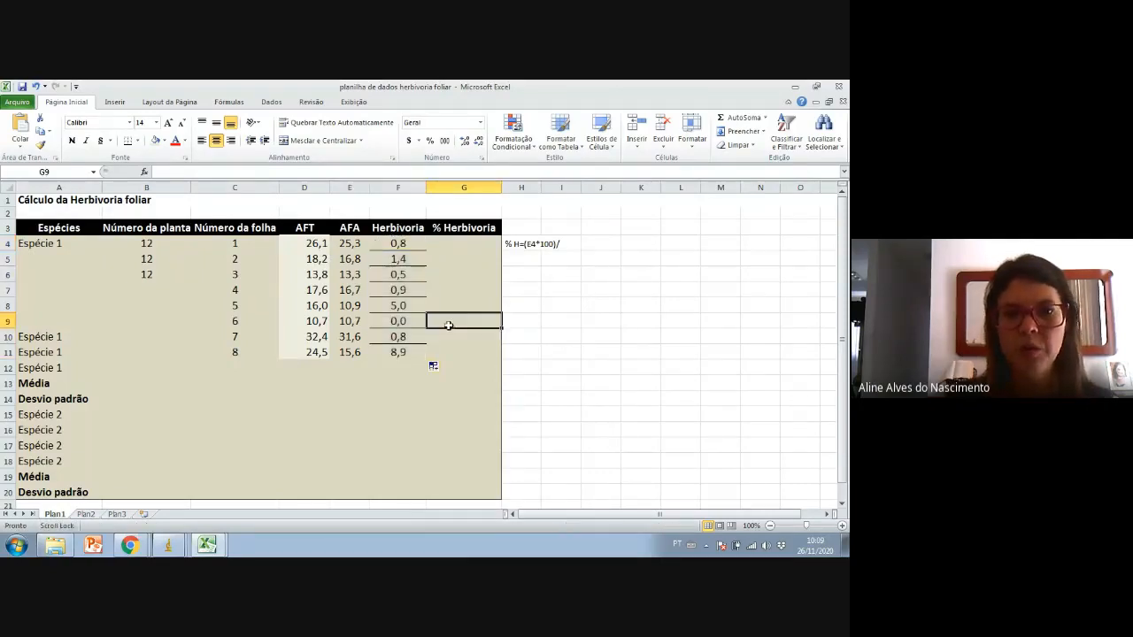
- Remove the cell borders from the Herbivoria values in F5:F11
{"action": "left_click_drag", "start_coordinate": [404, 259], "coordinate": [403, 352]}
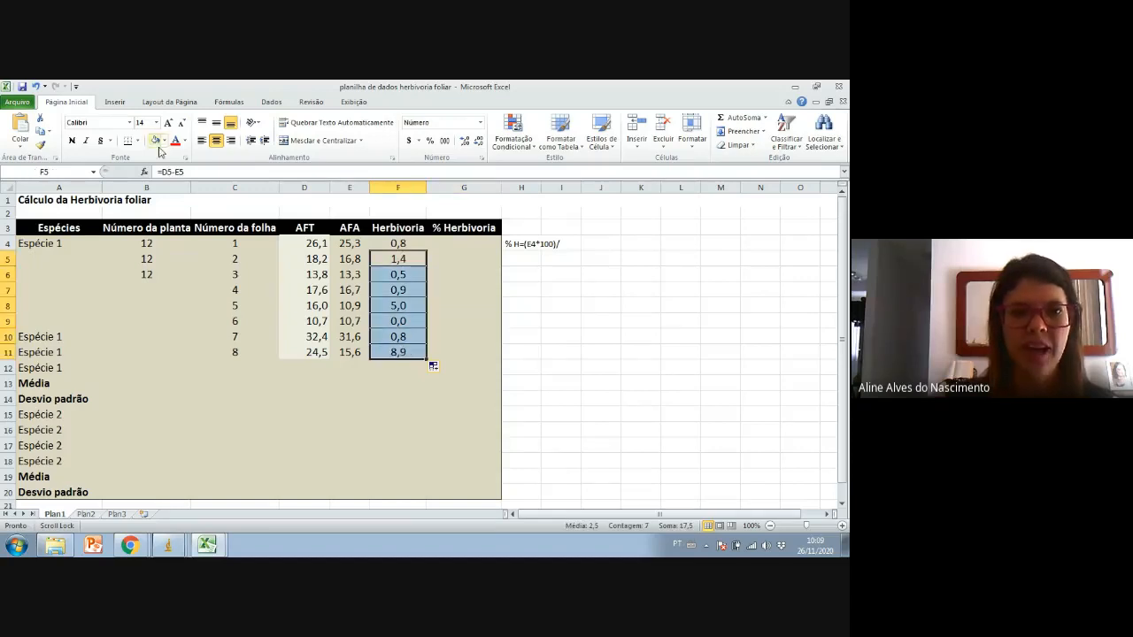
{"action": "left_click", "coordinate": [137, 141]}
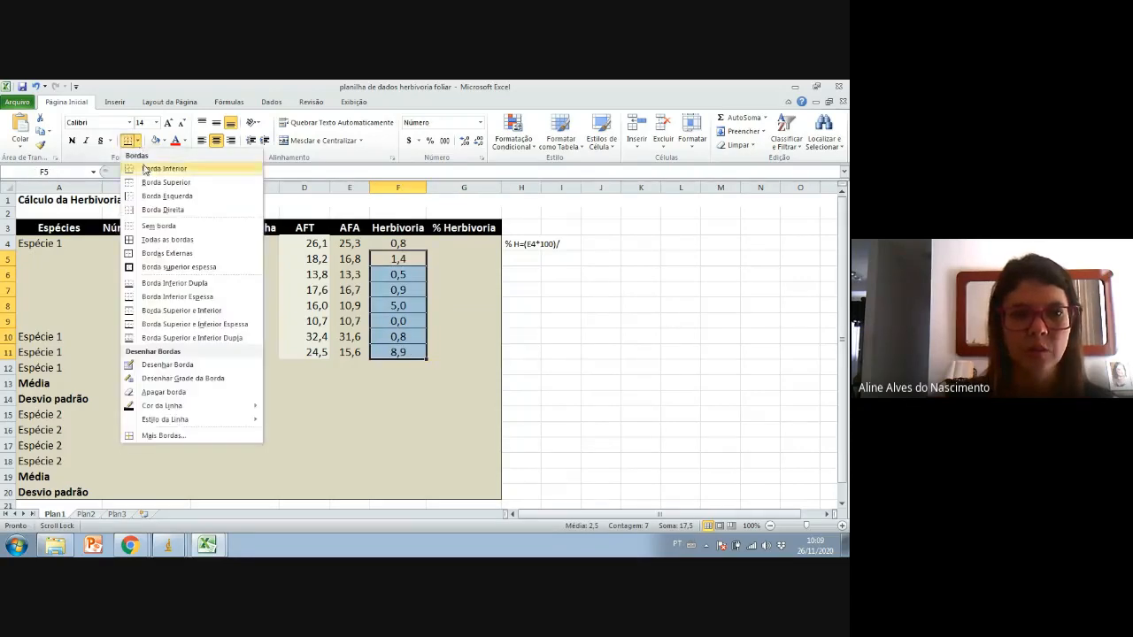
{"action": "left_click", "coordinate": [155, 227]}
{"action": "left_click", "coordinate": [452, 301]}
- Check the formulas behind the Herbivoria values in F4, F5 and F6
{"action": "left_click_drag", "start_coordinate": [398, 245], "coordinate": [400, 352]}
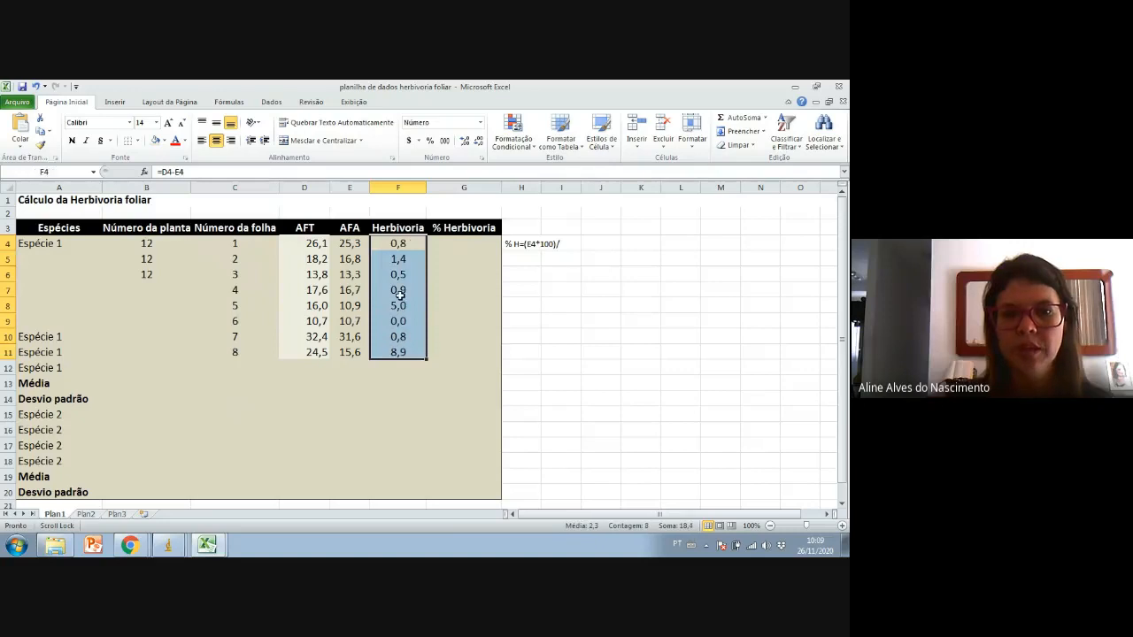
{"action": "double_click", "coordinate": [397, 246]}
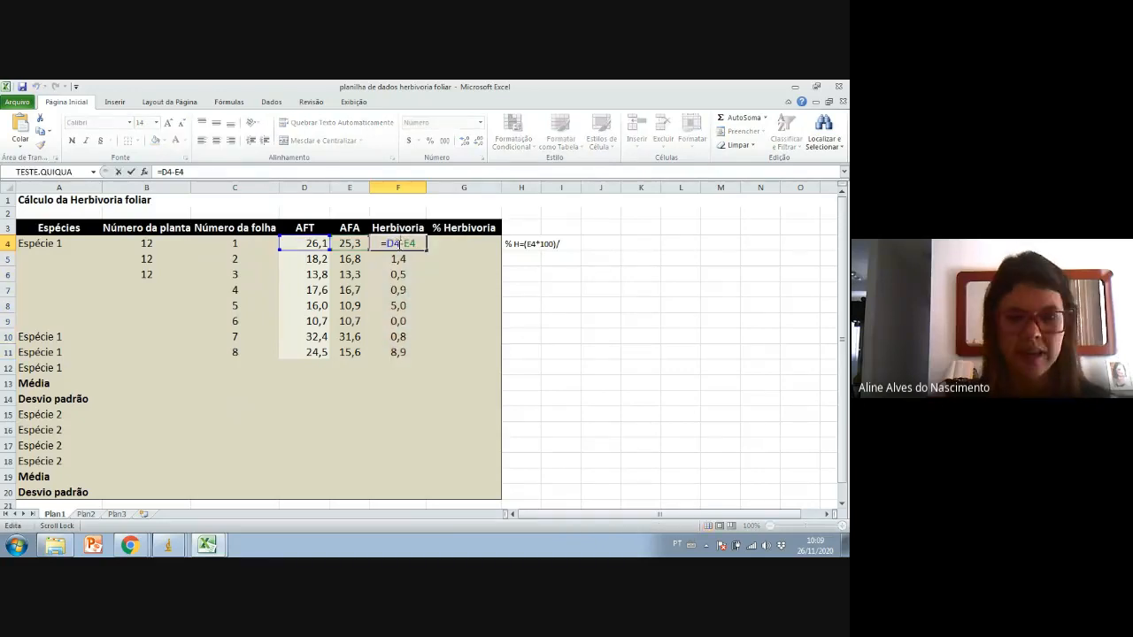
{"action": "key", "text": "Escape"}
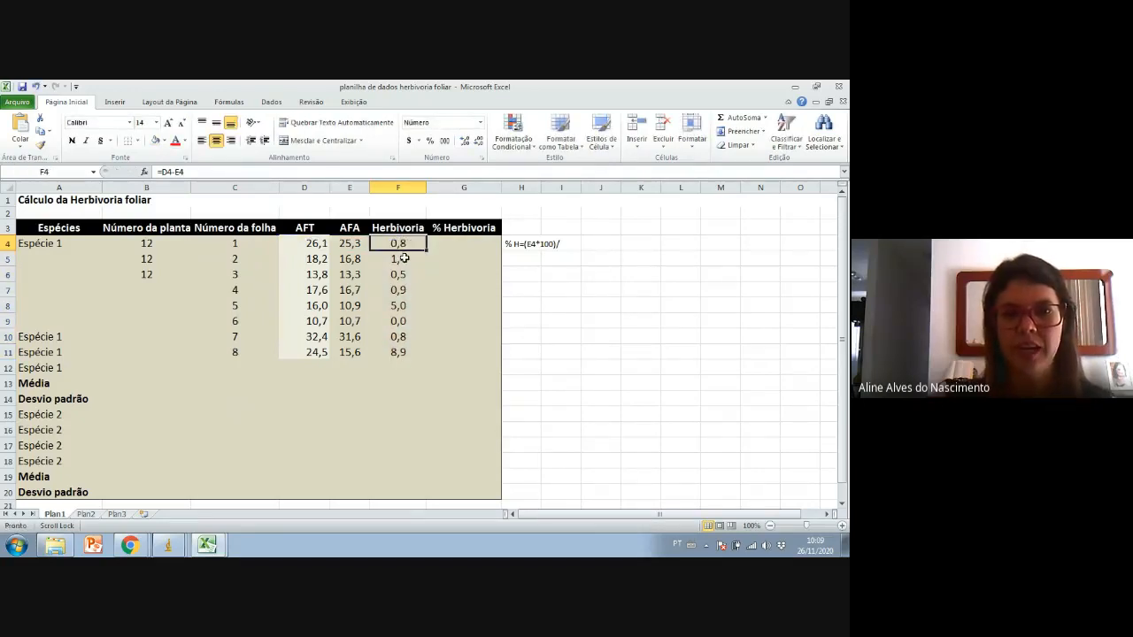
{"action": "left_click", "coordinate": [404, 259]}
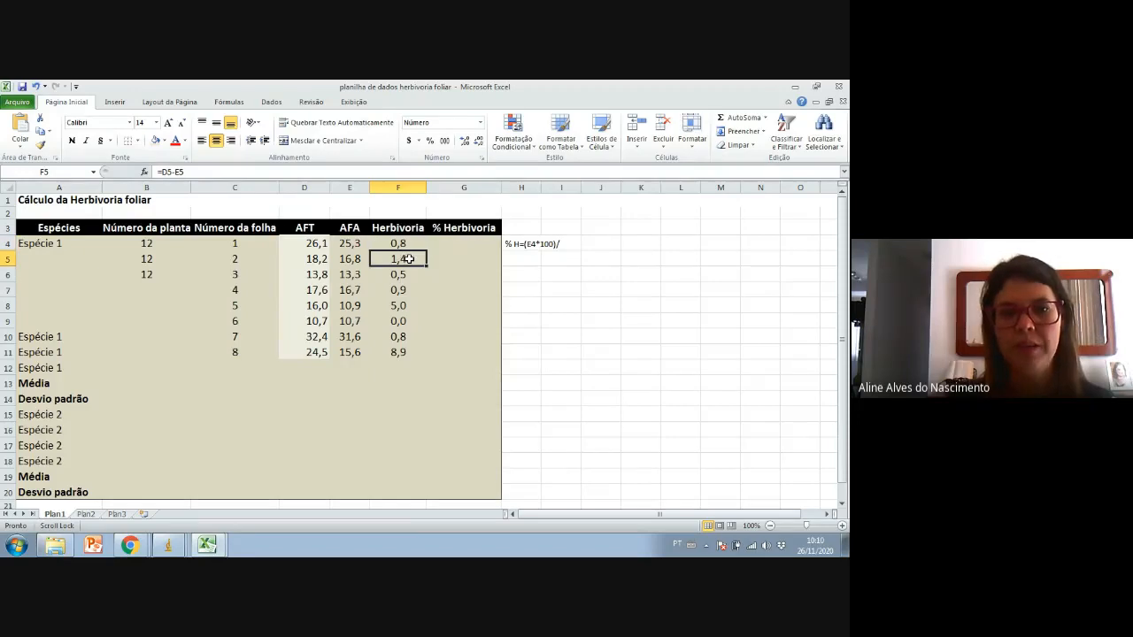
{"action": "double_click", "coordinate": [408, 259]}
{"action": "key", "text": "Escape"}
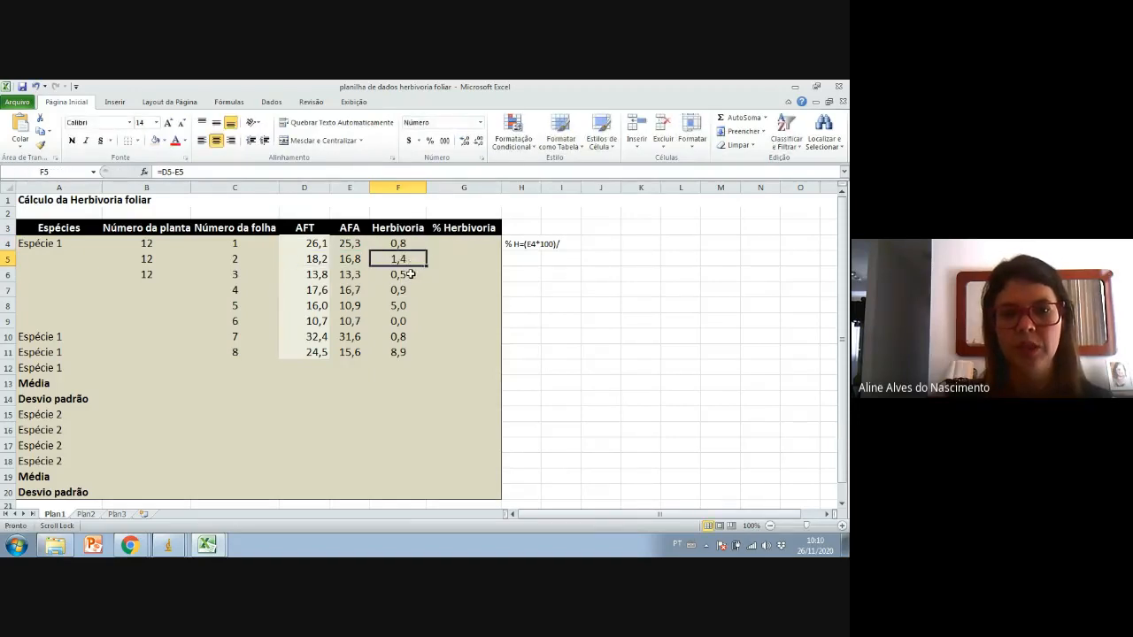
{"action": "double_click", "coordinate": [411, 275]}
{"action": "key", "text": "Escape"}
- Fill the Herbivoria formula from F4 down to F11 again and clear the borders from F5:F10
{"action": "left_click", "coordinate": [406, 244]}
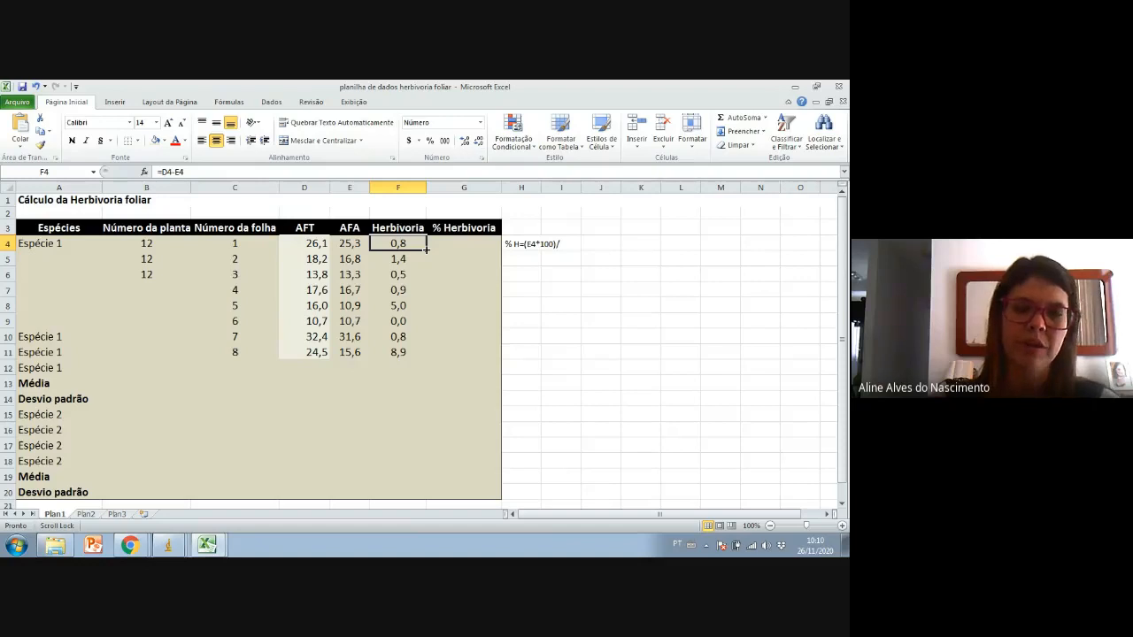
{"action": "left_click_drag", "start_coordinate": [426, 249], "coordinate": [426, 250]}
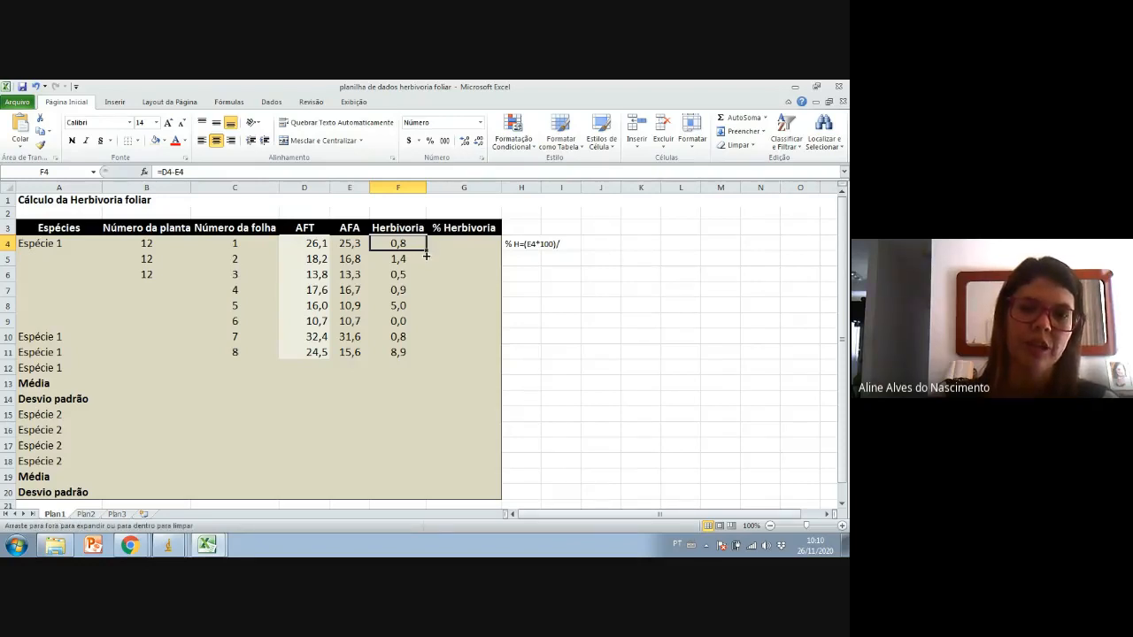
{"action": "left_click_drag", "start_coordinate": [425, 255], "coordinate": [422, 352]}
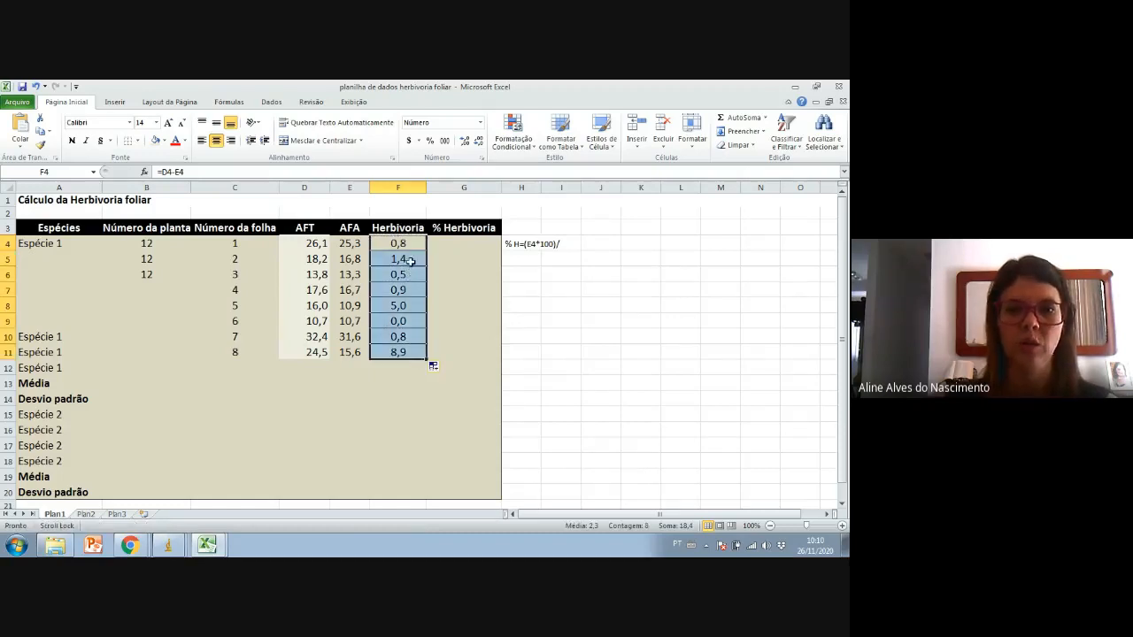
{"action": "left_click_drag", "start_coordinate": [410, 260], "coordinate": [406, 332]}
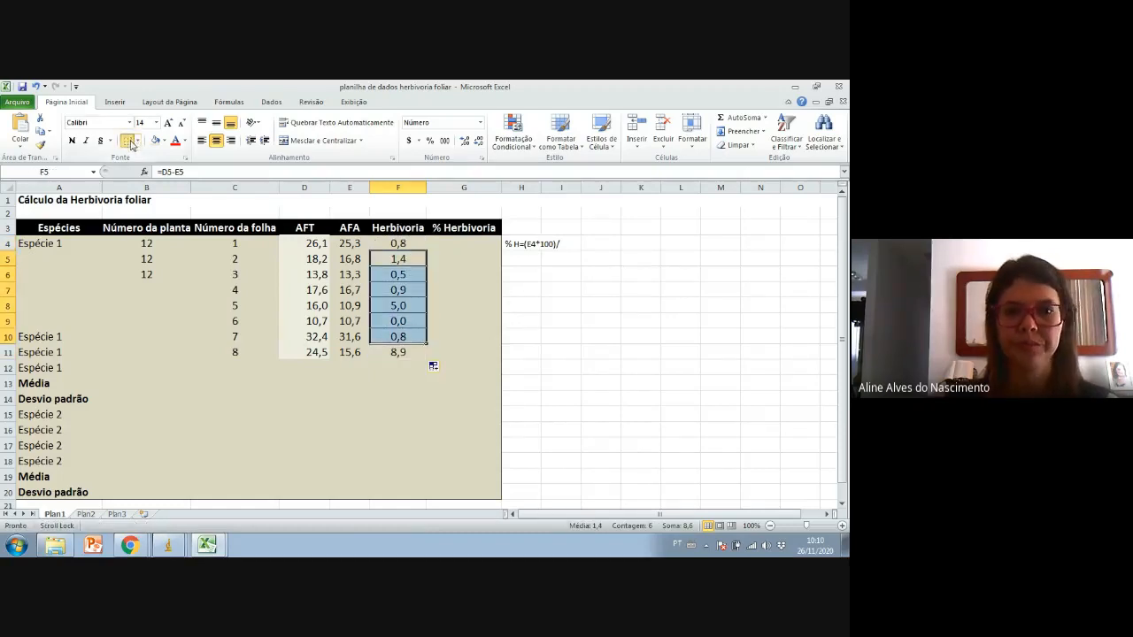
{"action": "left_click", "coordinate": [449, 335]}
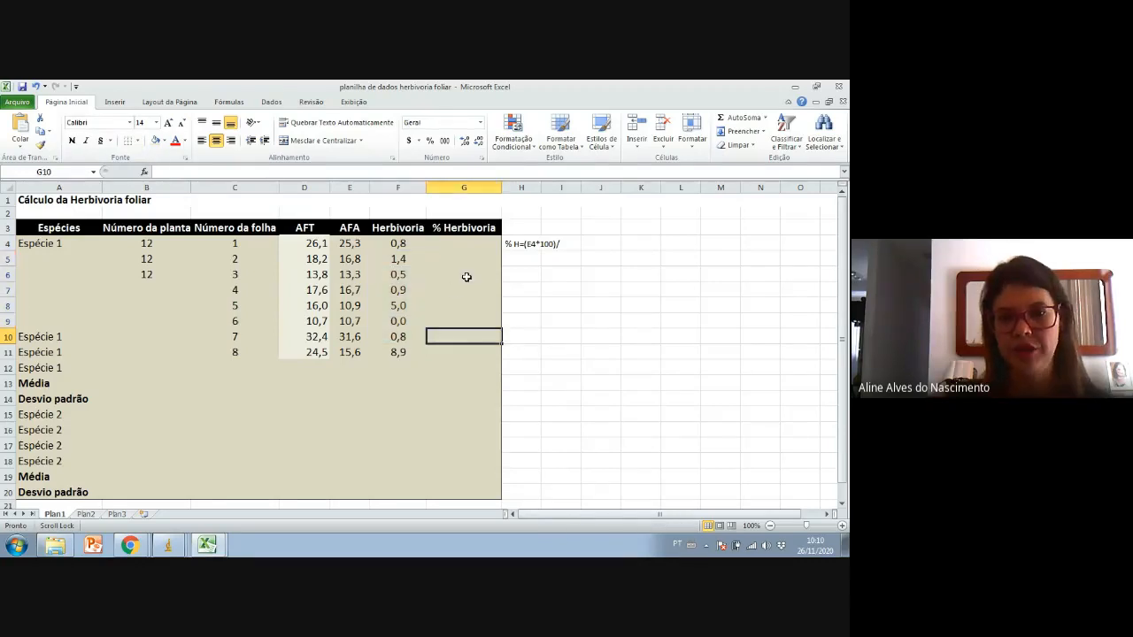
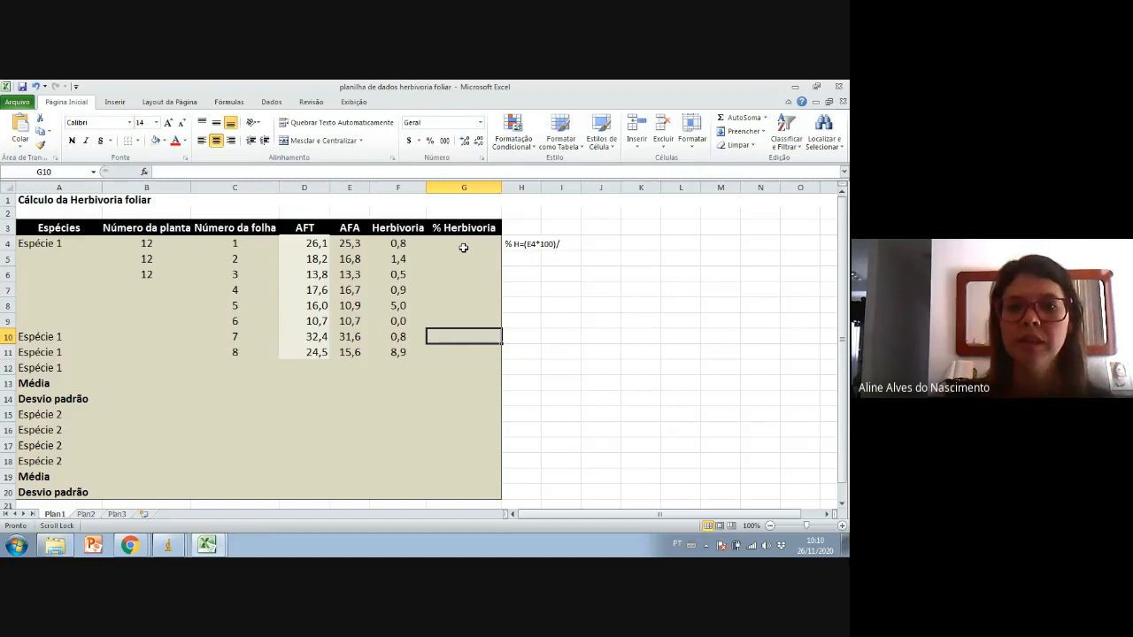
- Enter the formula =(E4*100)/D4 in the first % Herbivoria cell, G4
{"action": "left_click", "coordinate": [464, 242]}
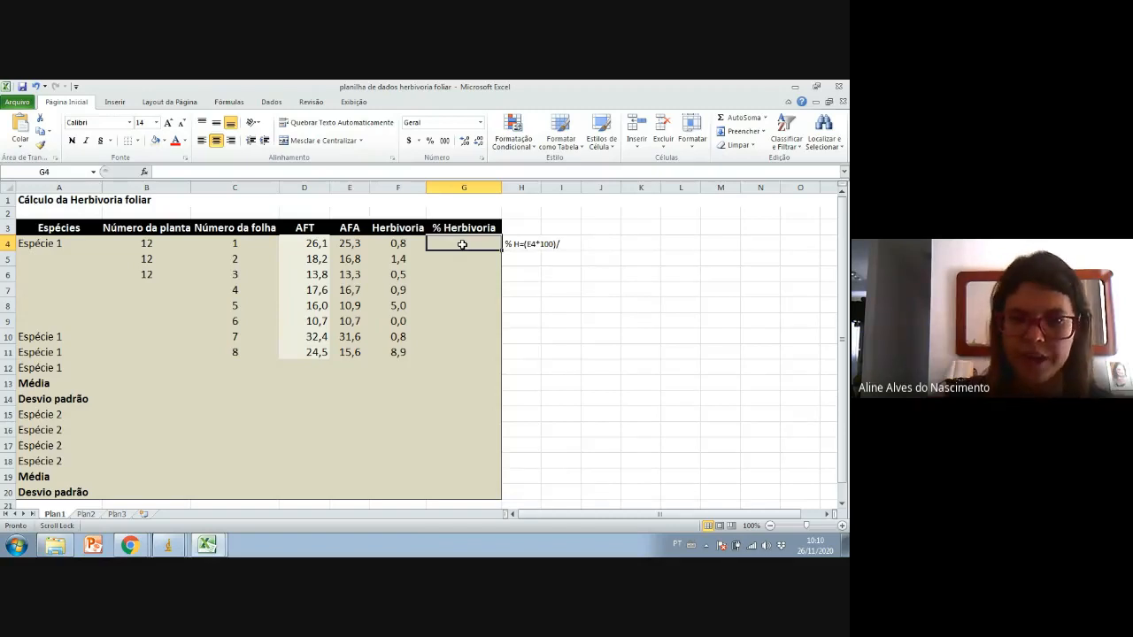
{"action": "type", "text": "="}
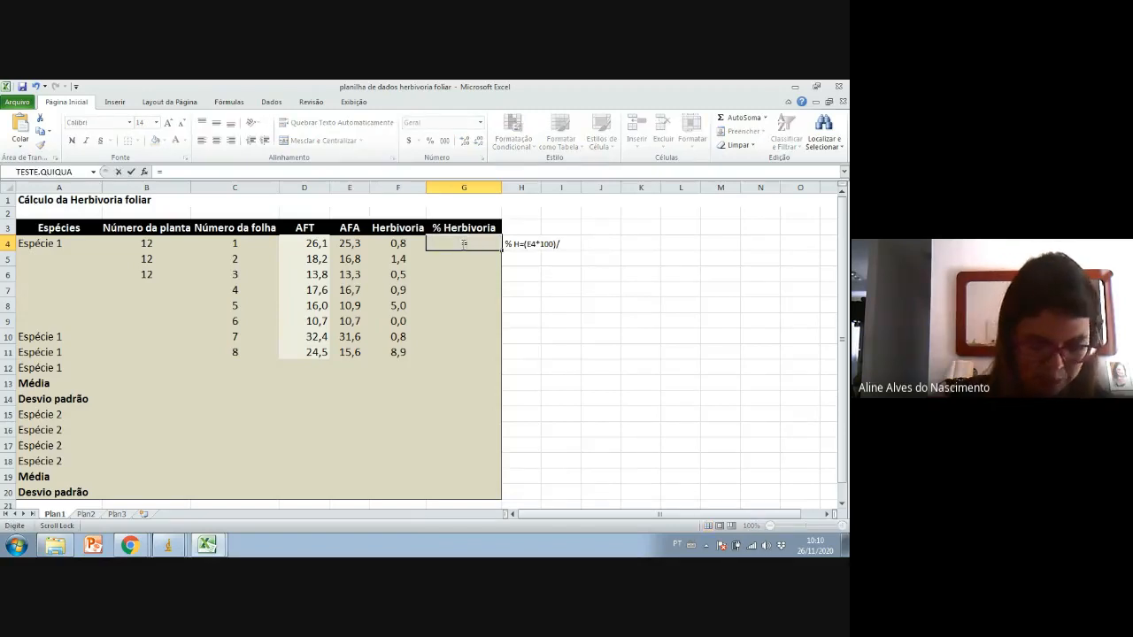
{"action": "type", "text": "("}
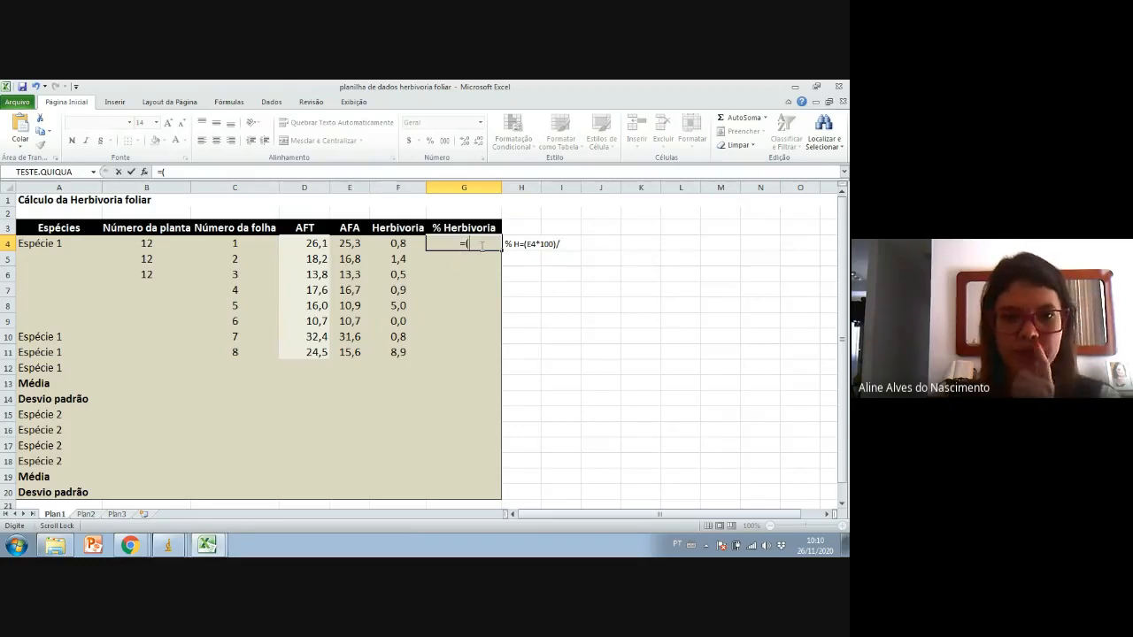
{"action": "left_click", "coordinate": [354, 243]}
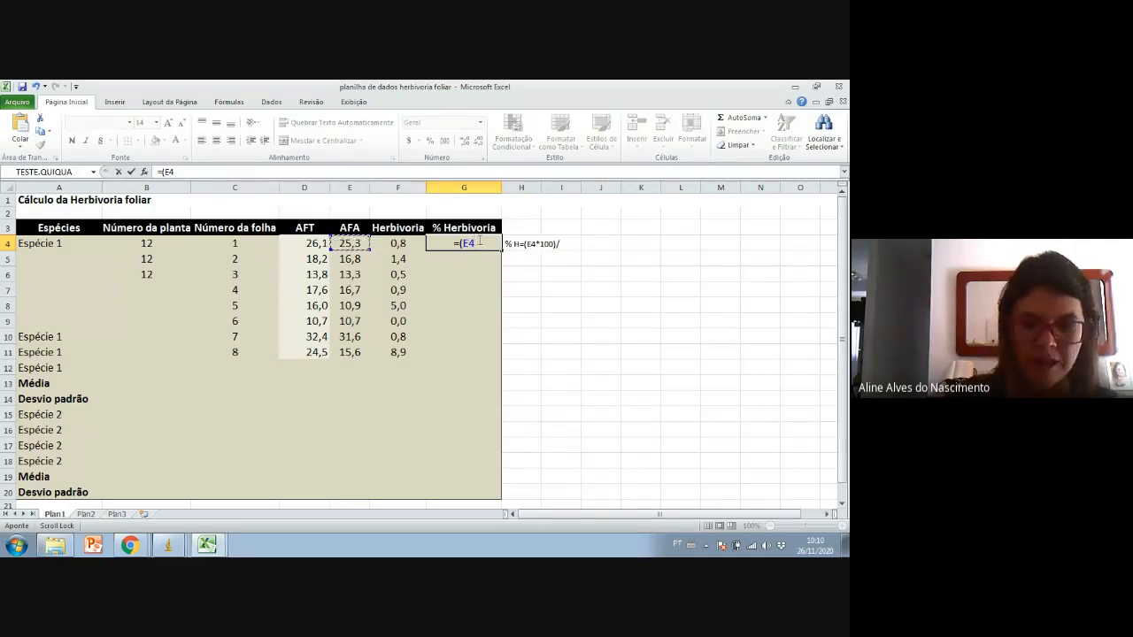
{"action": "type", "text": "*"}
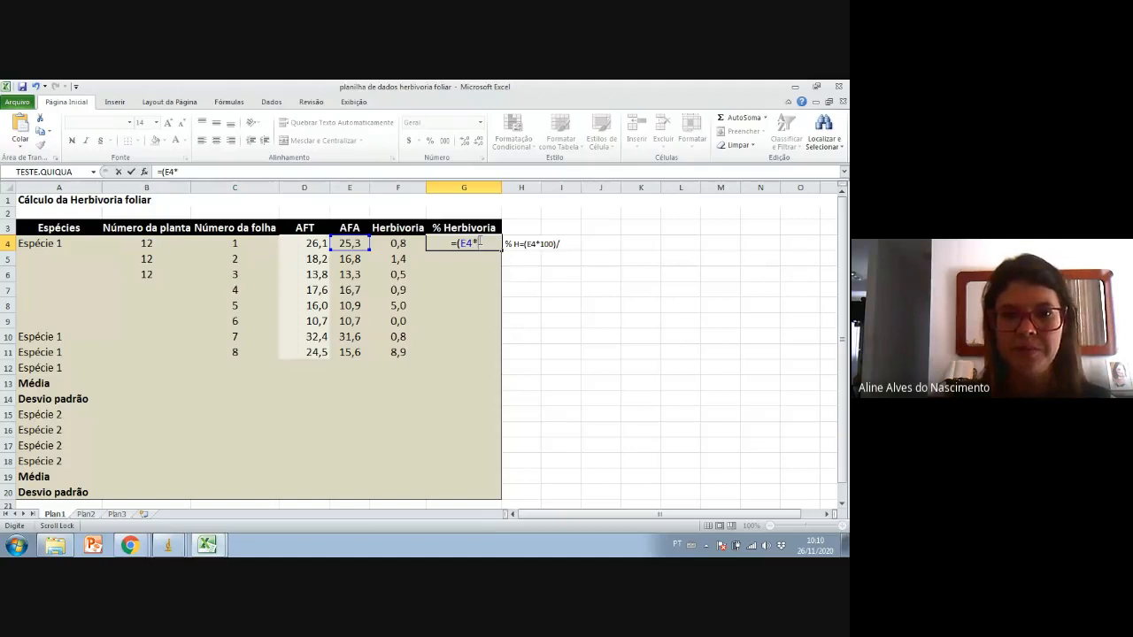
{"action": "type", "text": "100"}
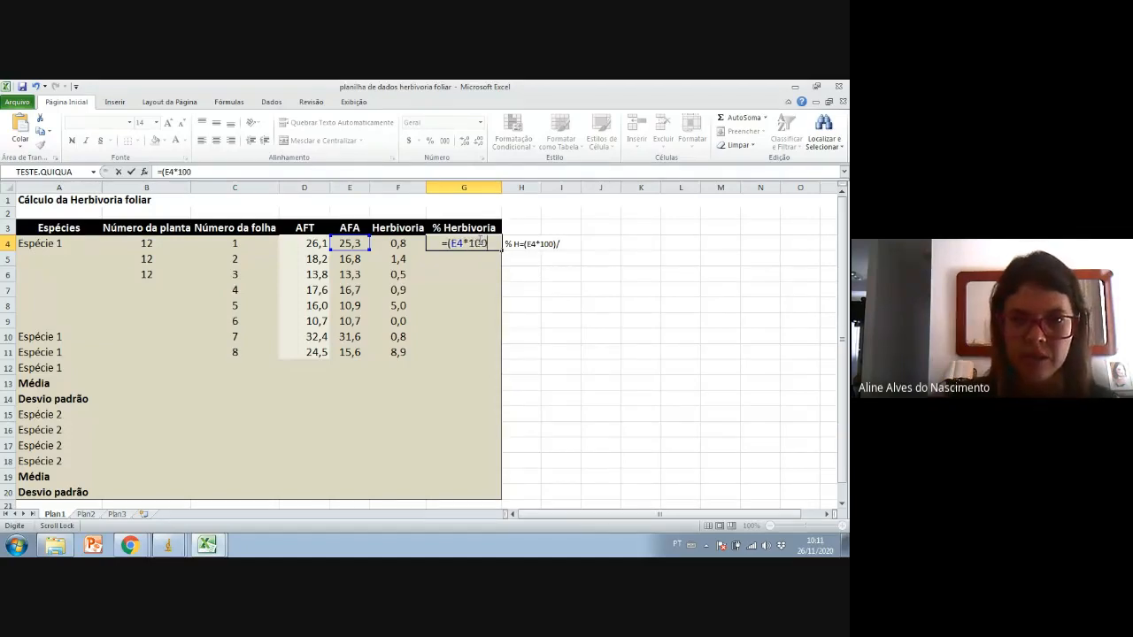
{"action": "type", "text": ")"}
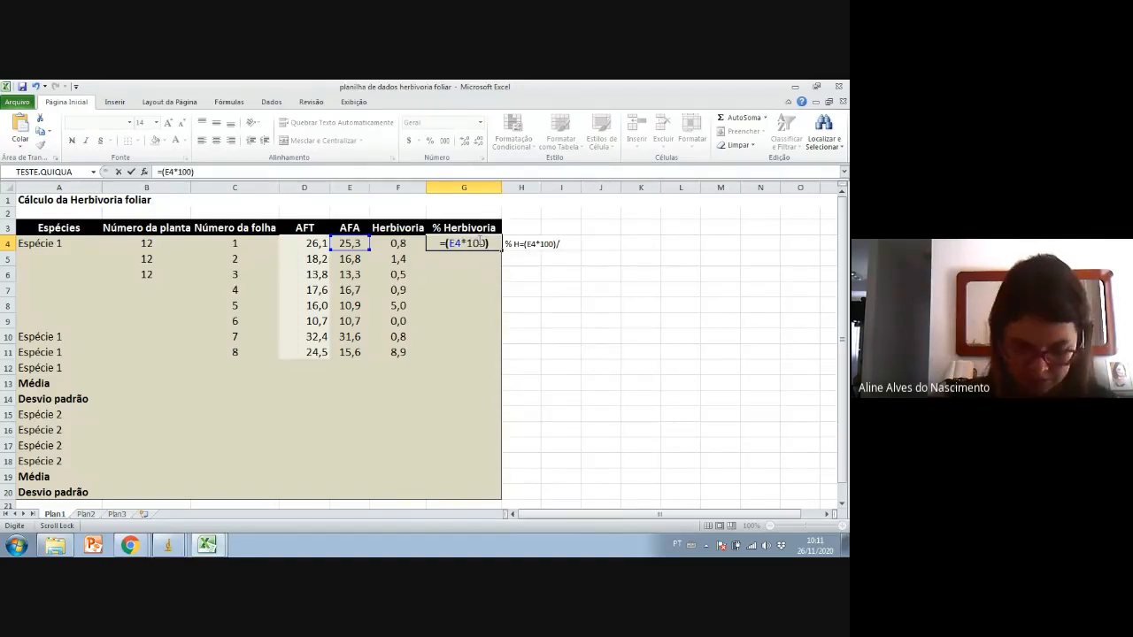
{"action": "type", "text": ";"}
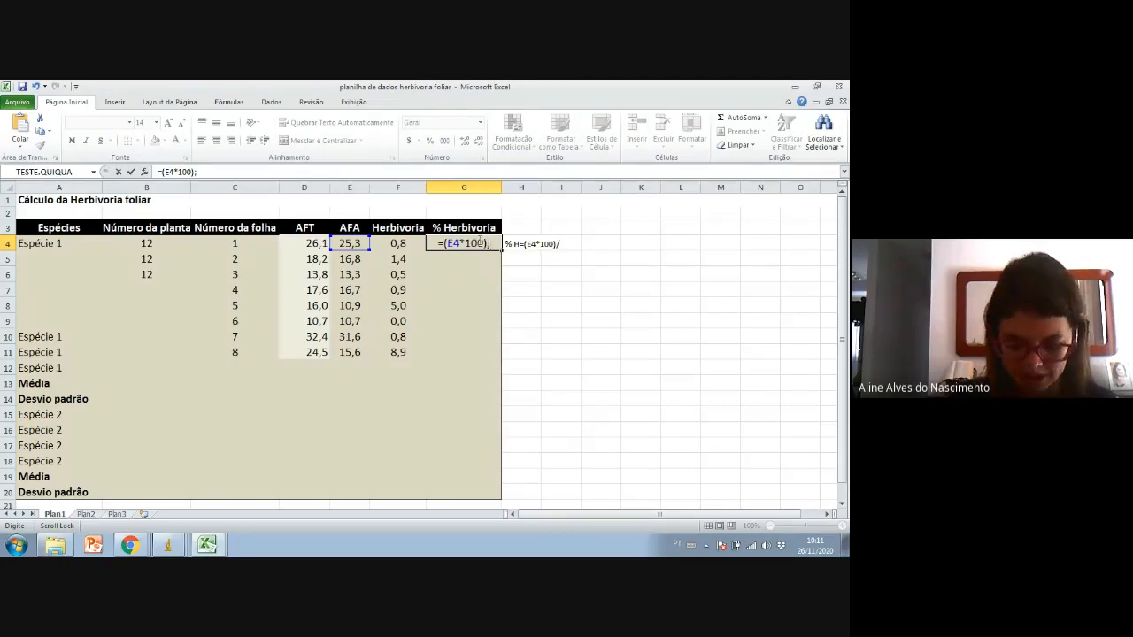
{"action": "key", "text": "BackSpace"}
{"action": "type", "text": "/"}
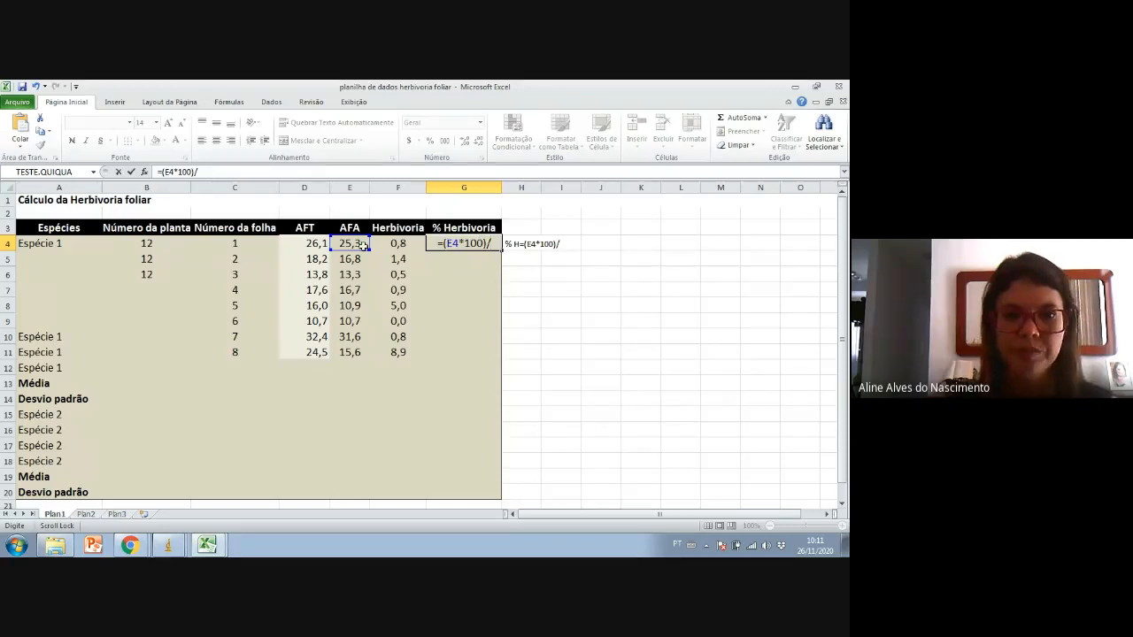
{"action": "left_click", "coordinate": [317, 244]}
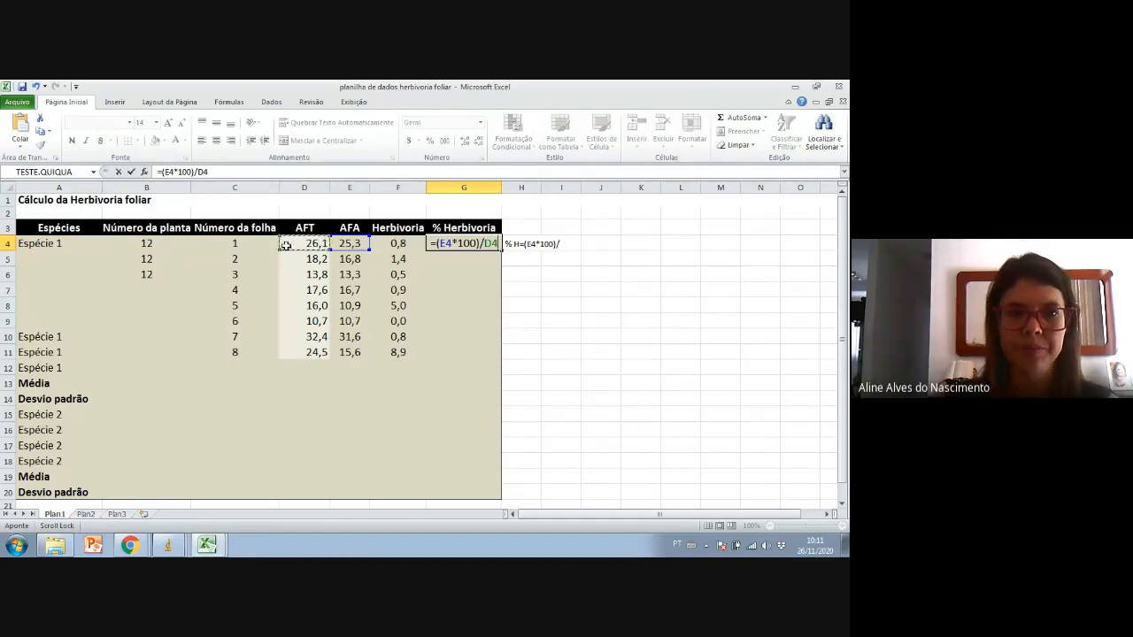
{"action": "key", "text": "Return"}
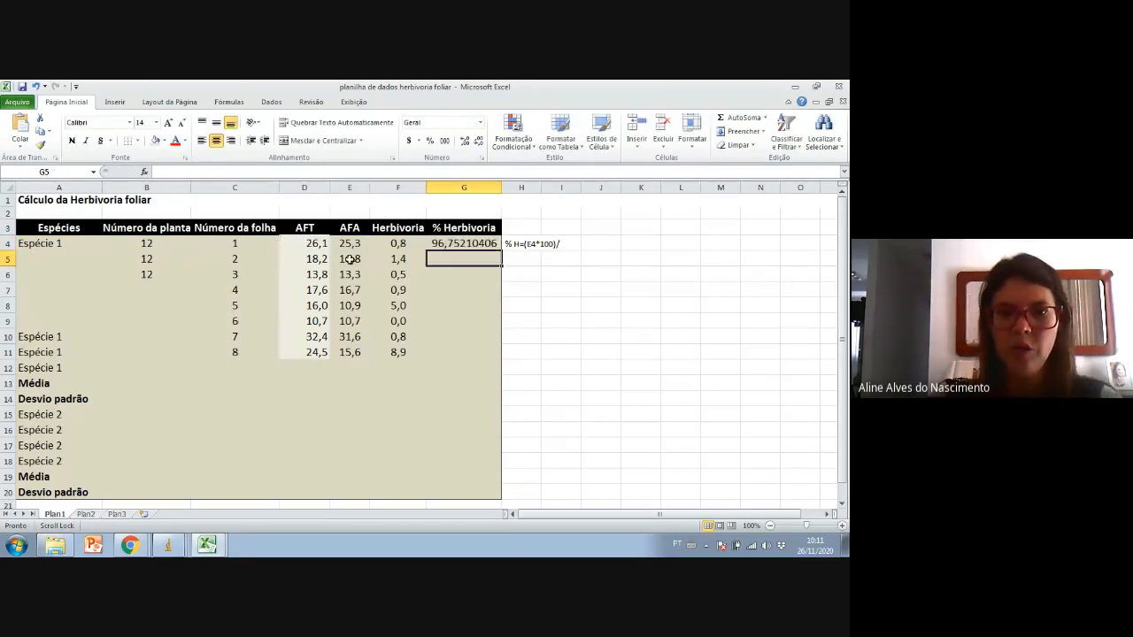
- Check the formula in G4 and reduce its displayed value to one decimal place
{"action": "left_click", "coordinate": [447, 243]}
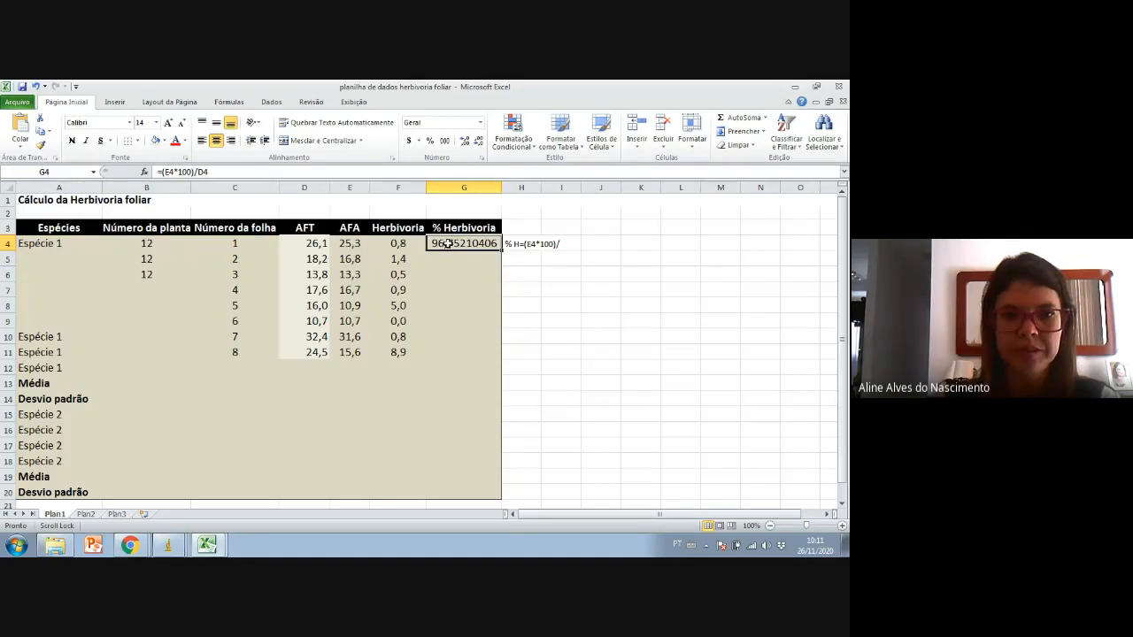
{"action": "double_click", "coordinate": [448, 243]}
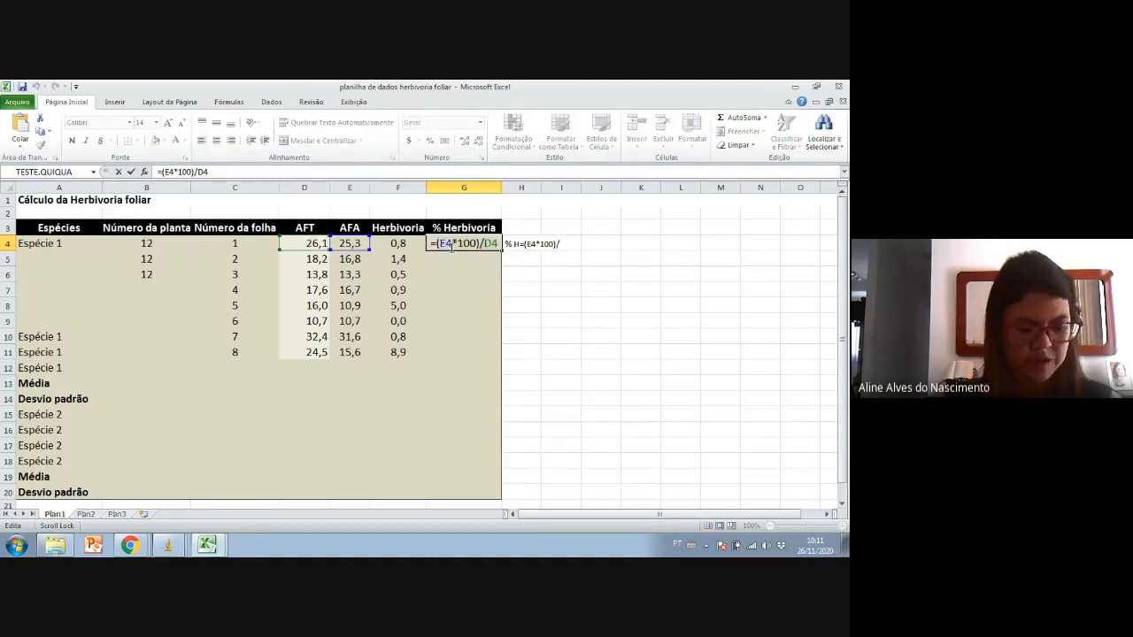
{"action": "key", "text": "Escape"}
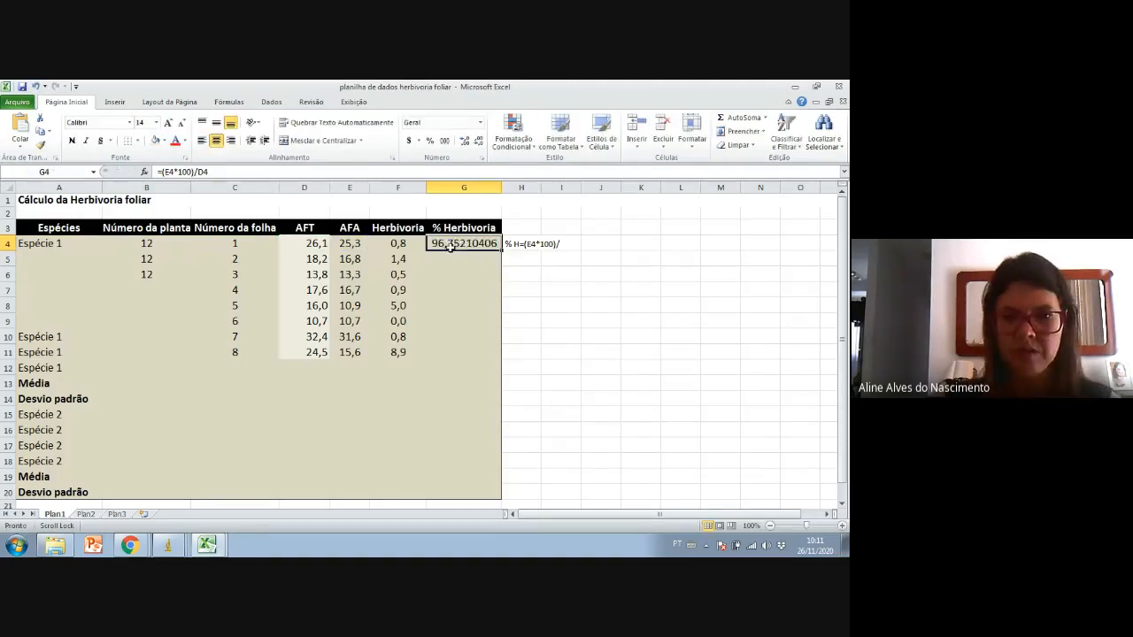
{"action": "left_click", "coordinate": [465, 141]}
{"action": "left_click", "coordinate": [481, 143]}
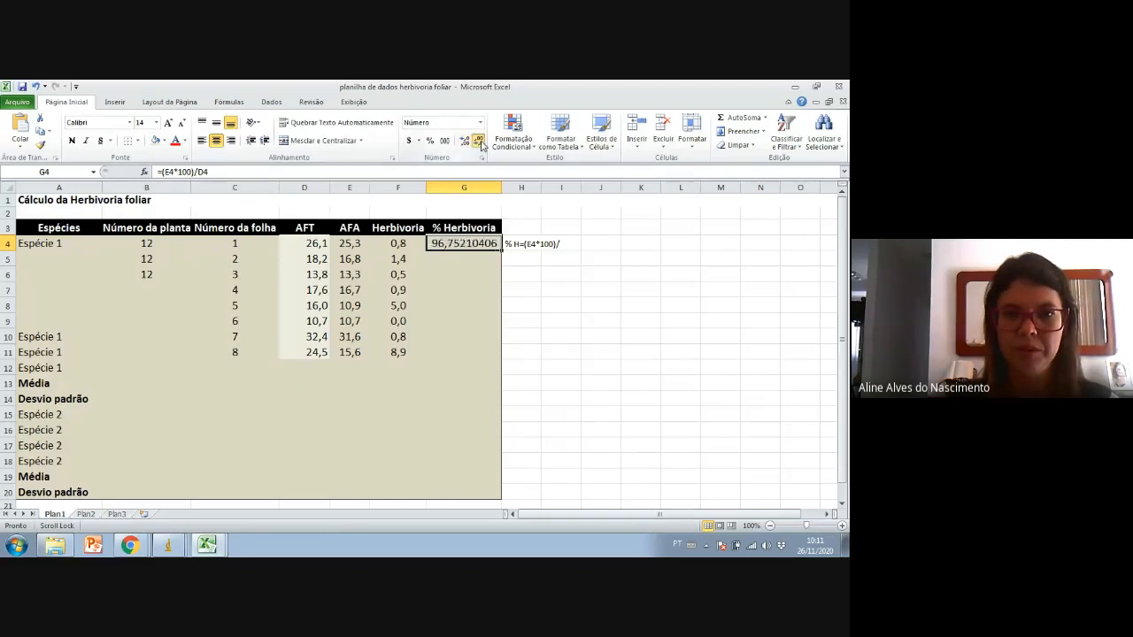
{"action": "left_click", "coordinate": [479, 141]}
{"action": "left_click", "coordinate": [478, 142]}
{"action": "left_click", "coordinate": [479, 141]}
{"action": "left_click", "coordinate": [479, 141]}
{"action": "left_click", "coordinate": [479, 142]}
{"action": "left_click", "coordinate": [479, 142]}
{"action": "left_click", "coordinate": [479, 141]}
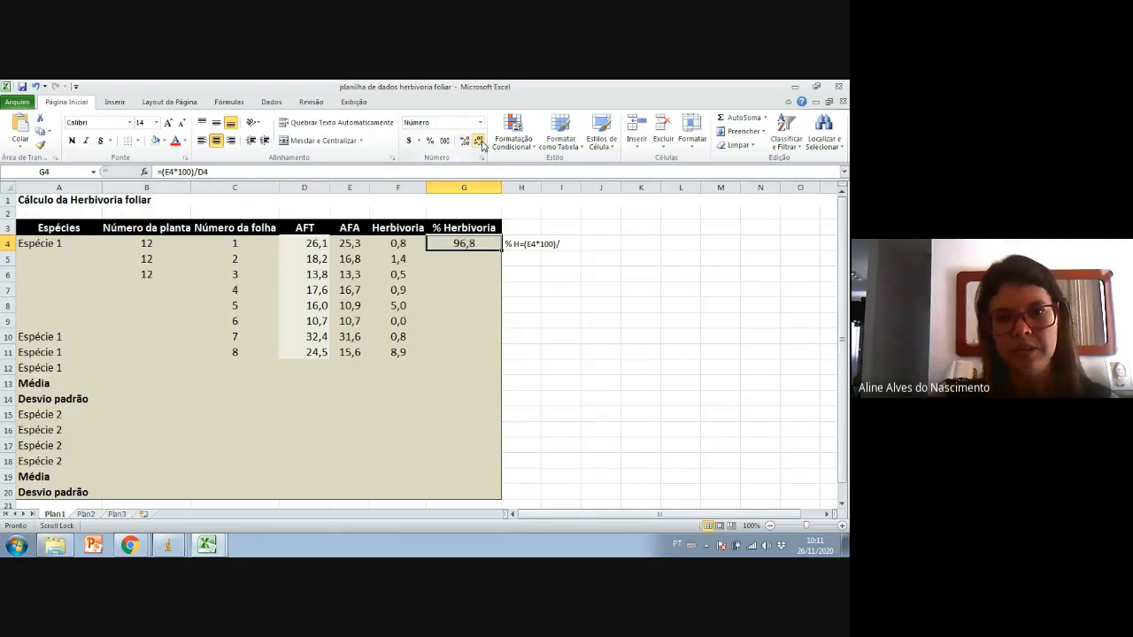
- Clear the % Herbivoria formula in G4 and enter =E48*100/D4 in its place
{"action": "double_click", "coordinate": [479, 243]}
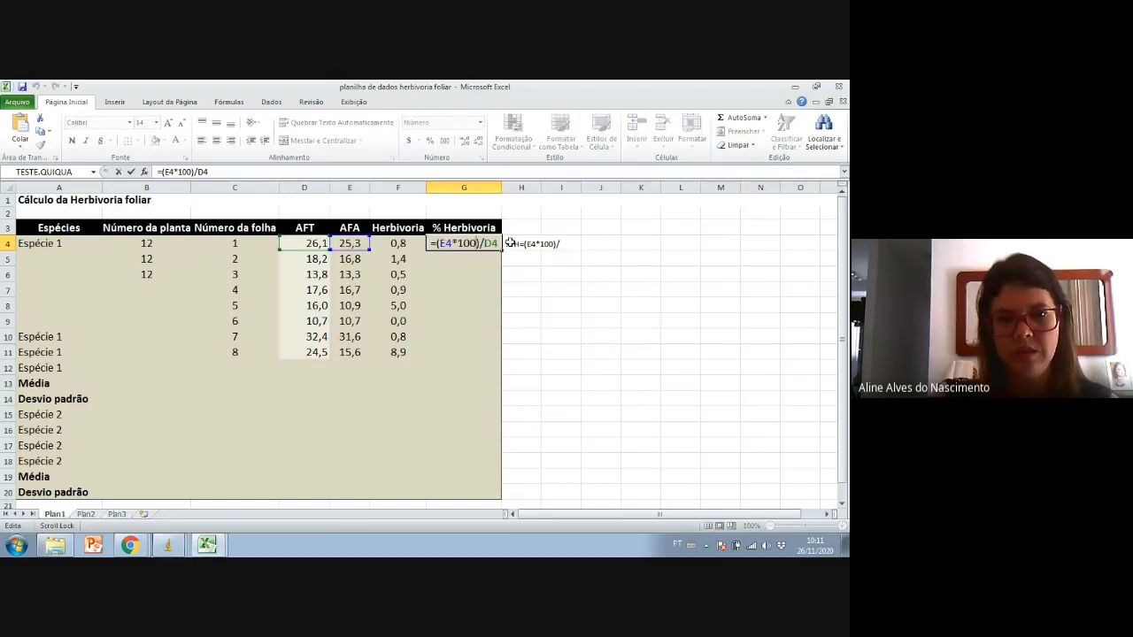
{"action": "key", "text": "ctrl+Return"}
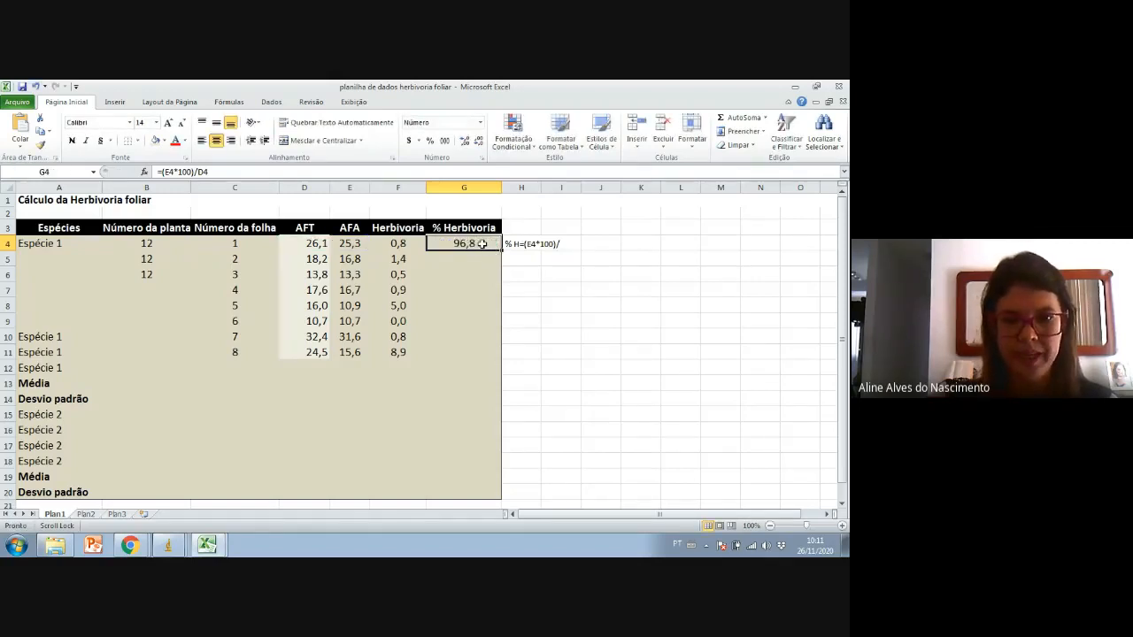
{"action": "key", "text": "Delete"}
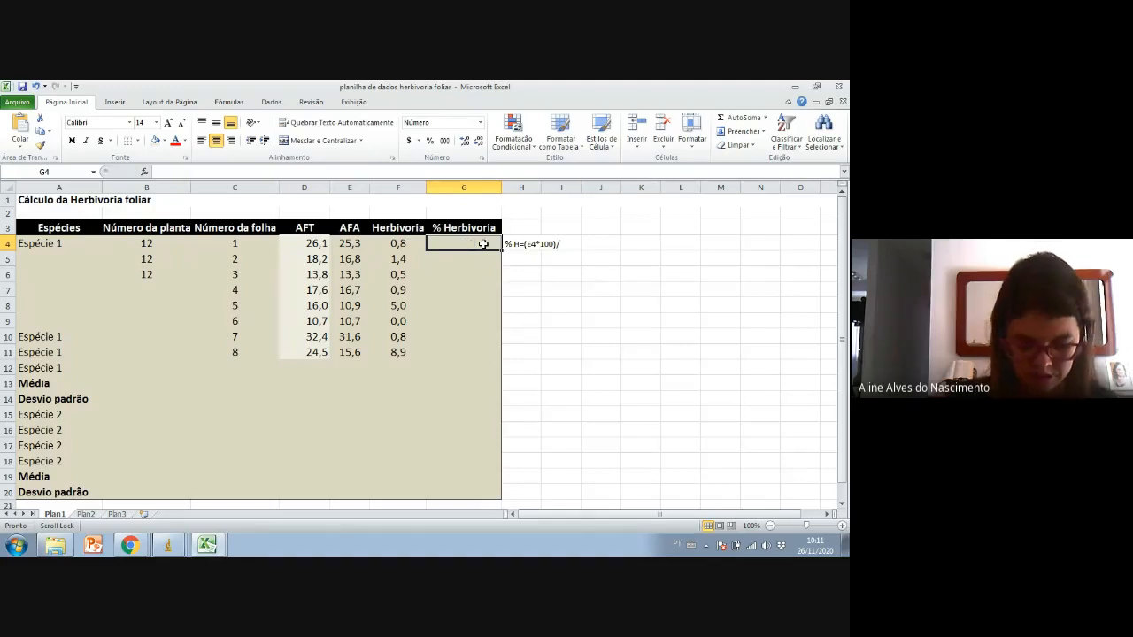
{"action": "type", "text": "="}
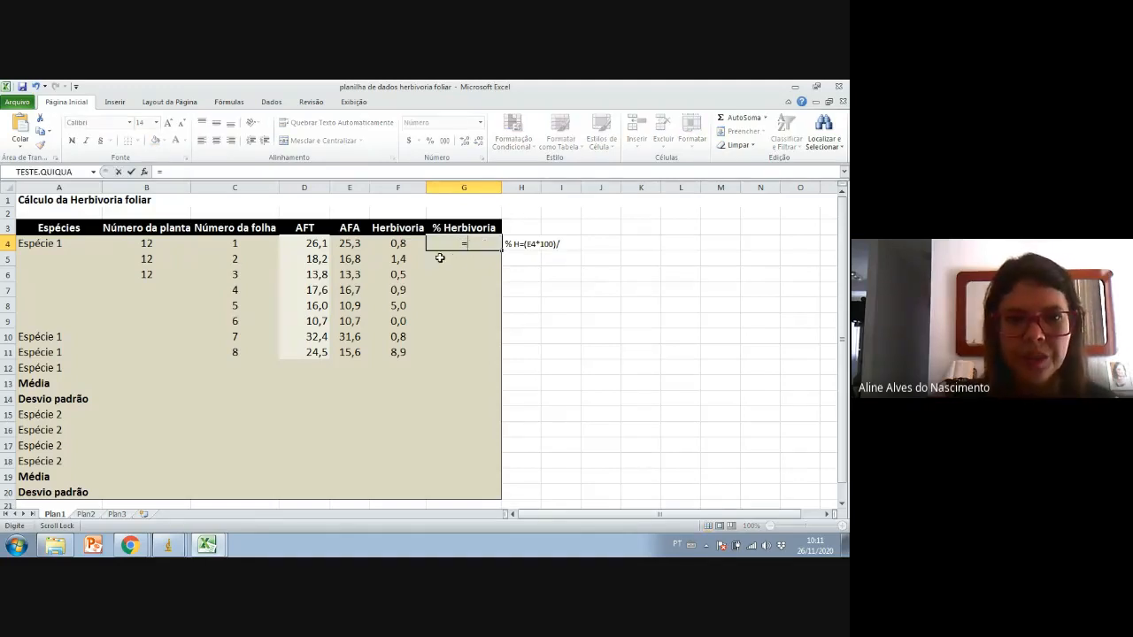
{"action": "left_click", "coordinate": [350, 243]}
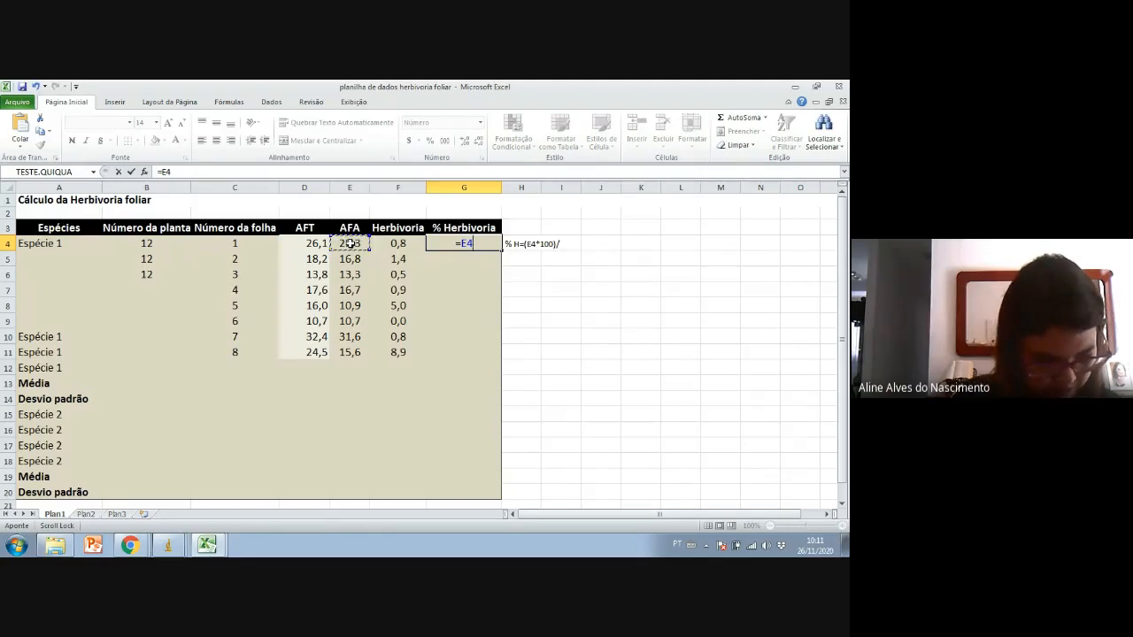
{"action": "type", "text": "8"}
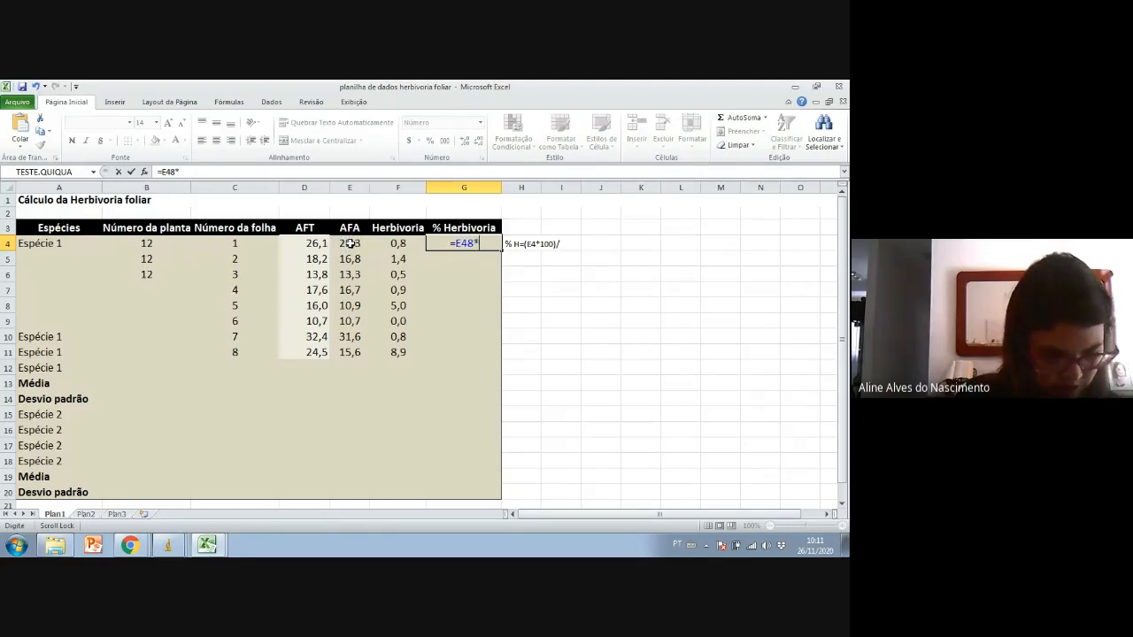
{"action": "type", "text": "*100"}
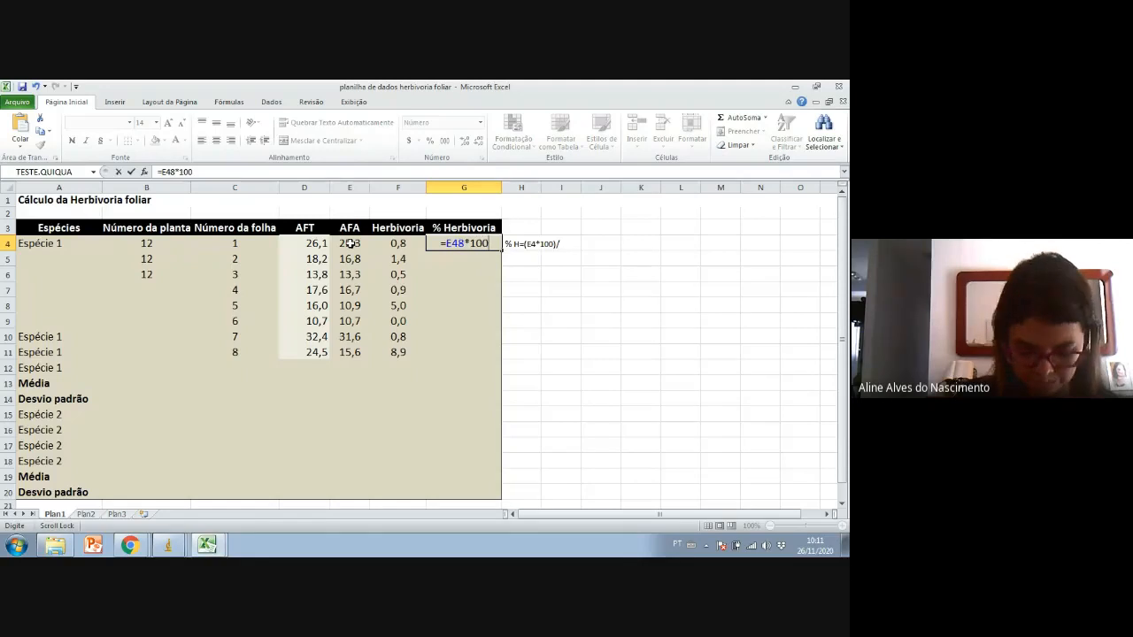
{"action": "type", "text": "/"}
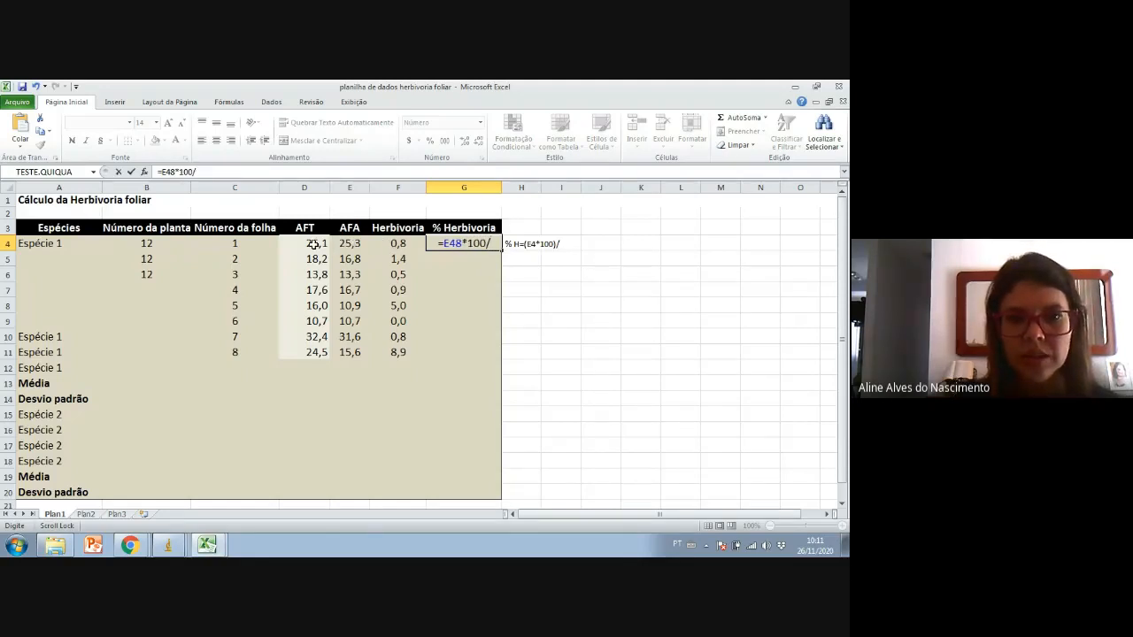
{"action": "left_click", "coordinate": [313, 244]}
{"action": "key", "text": "Return"}
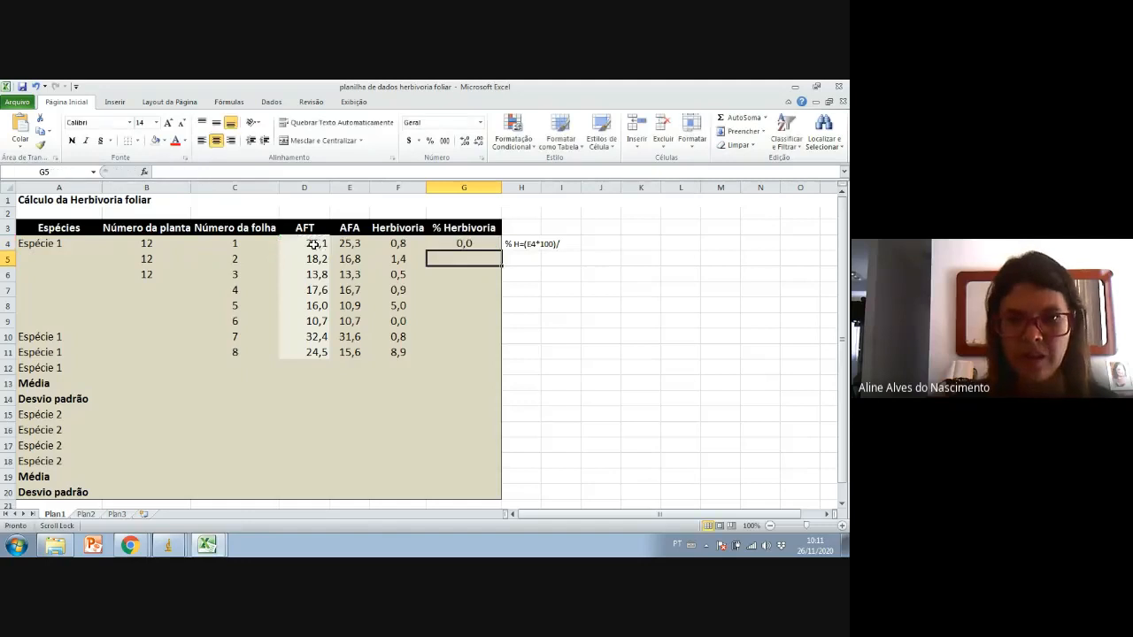
- Display the % Herbivoria value in G4 with two decimal places
{"action": "left_click", "coordinate": [483, 243]}
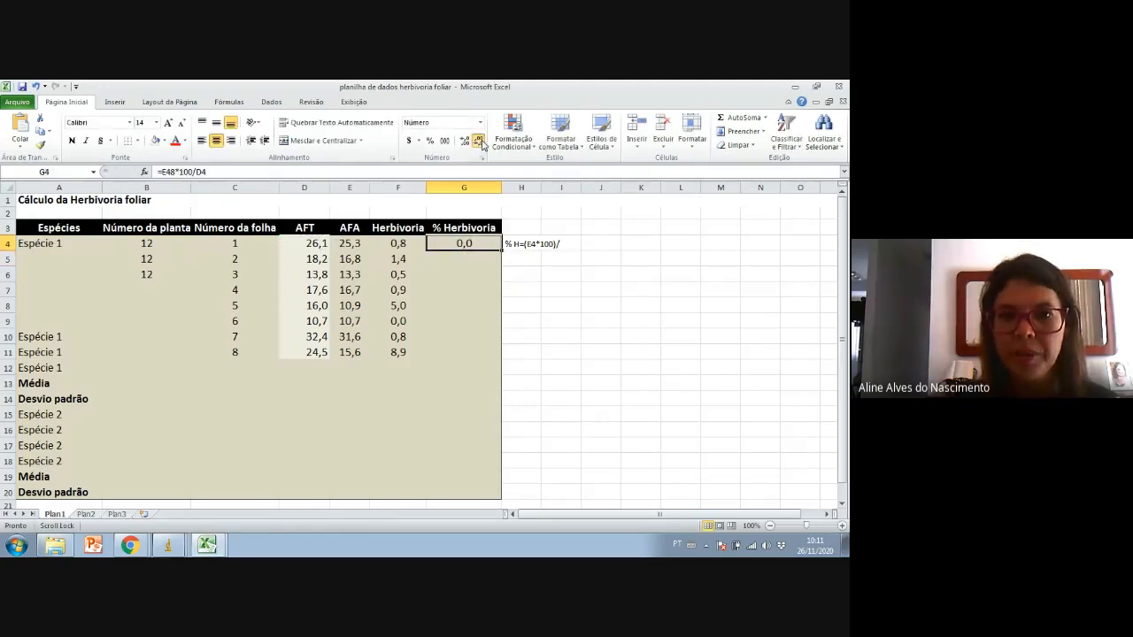
{"action": "left_click", "coordinate": [479, 141]}
{"action": "left_click", "coordinate": [463, 142]}
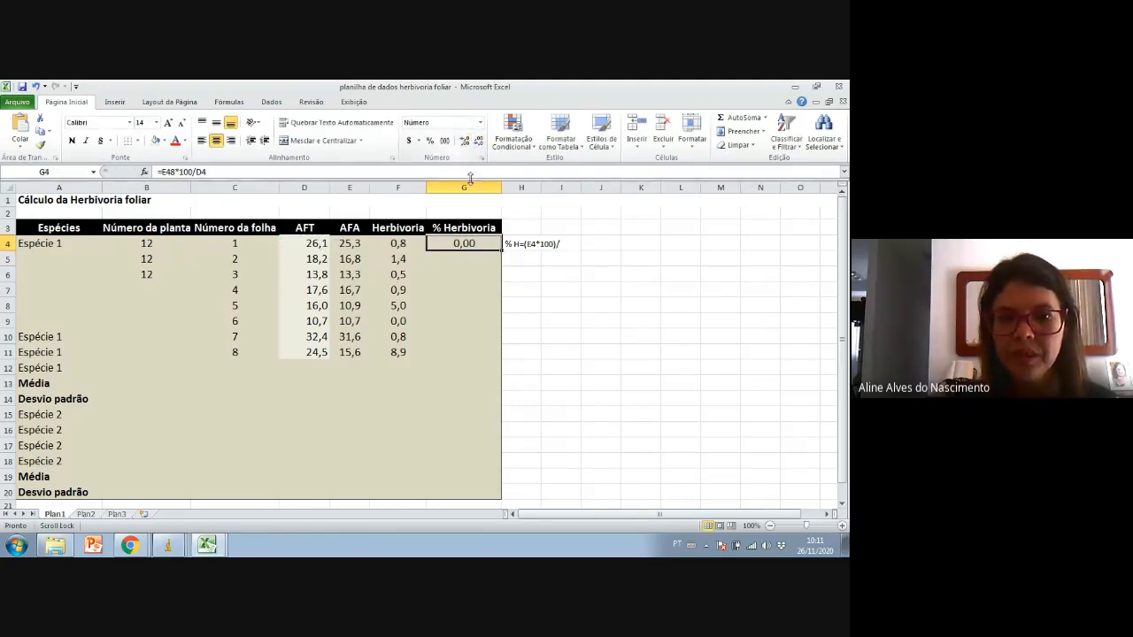
- Change the first reference in the G4 formula from column E to column F, giving =F48*100/D4
{"action": "double_click", "coordinate": [475, 245]}
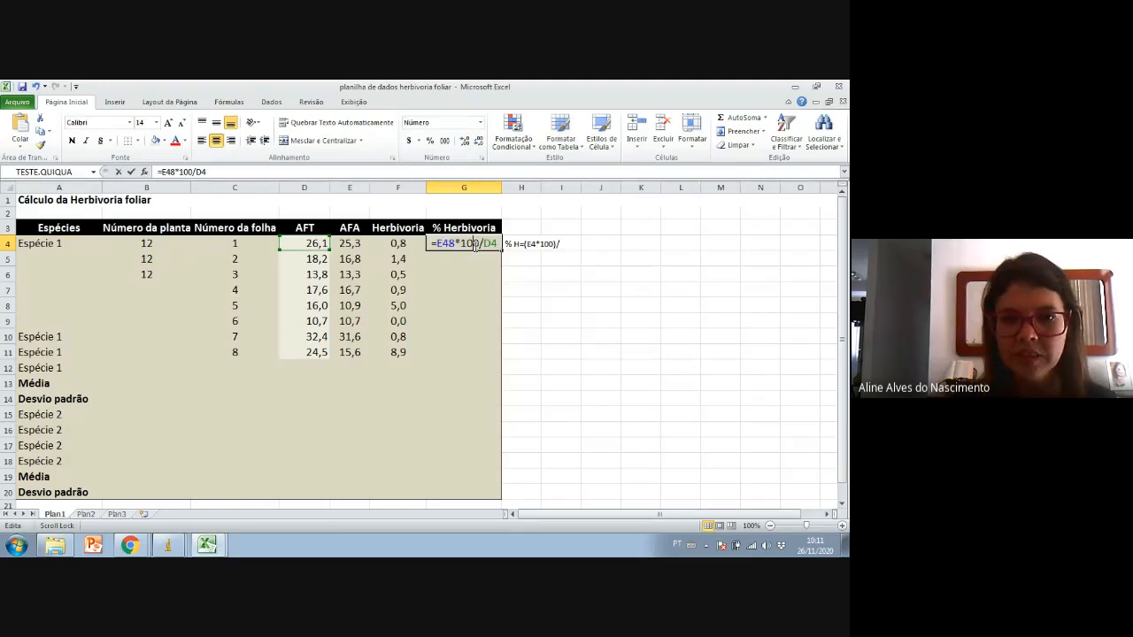
{"action": "left_click", "coordinate": [409, 243]}
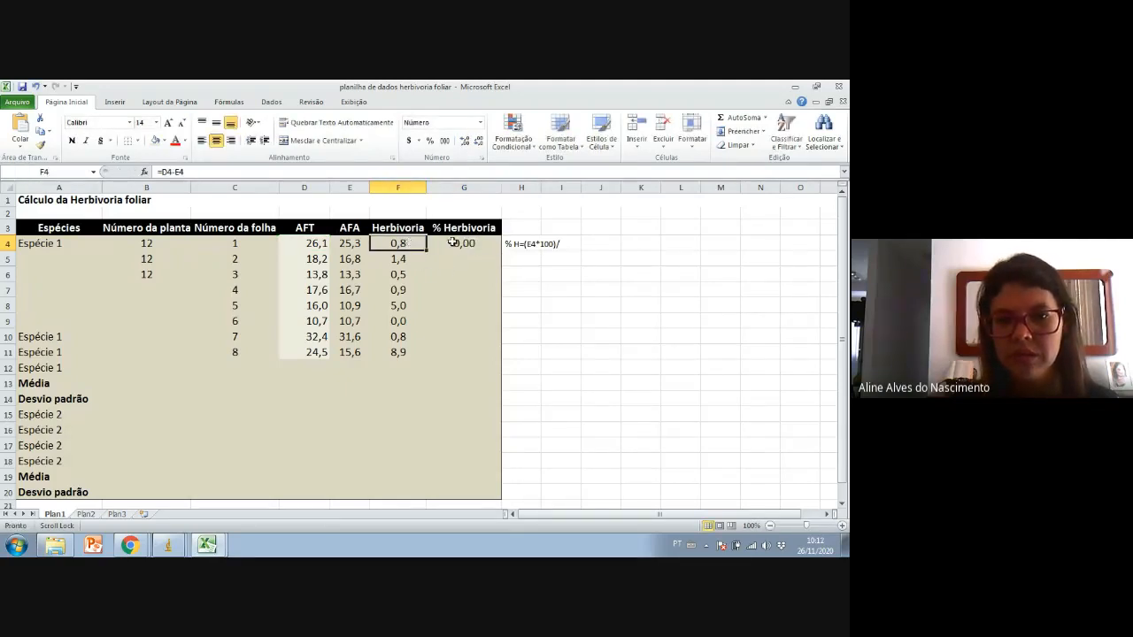
{"action": "left_click", "coordinate": [453, 242]}
{"action": "double_click", "coordinate": [457, 243]}
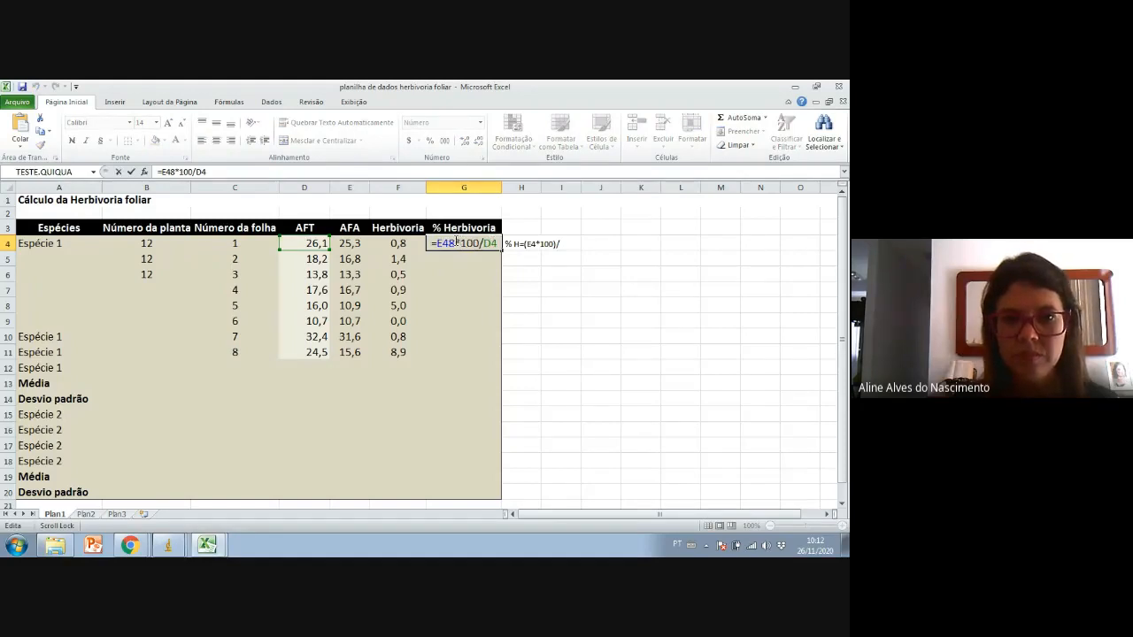
{"action": "type", "text": "F"}
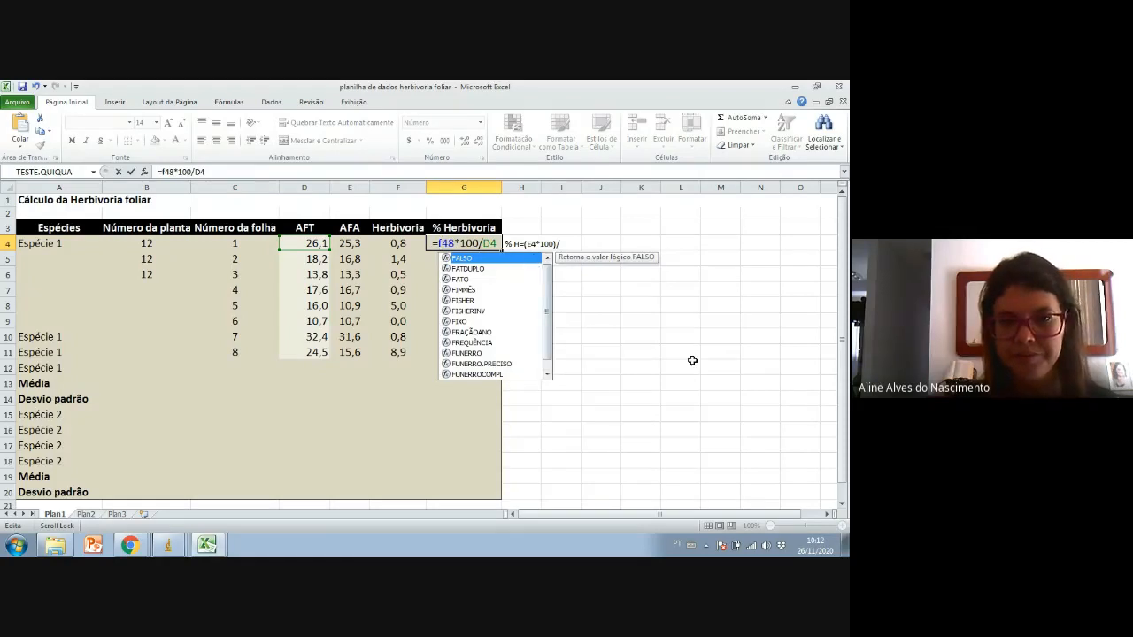
{"action": "key", "text": "Return"}
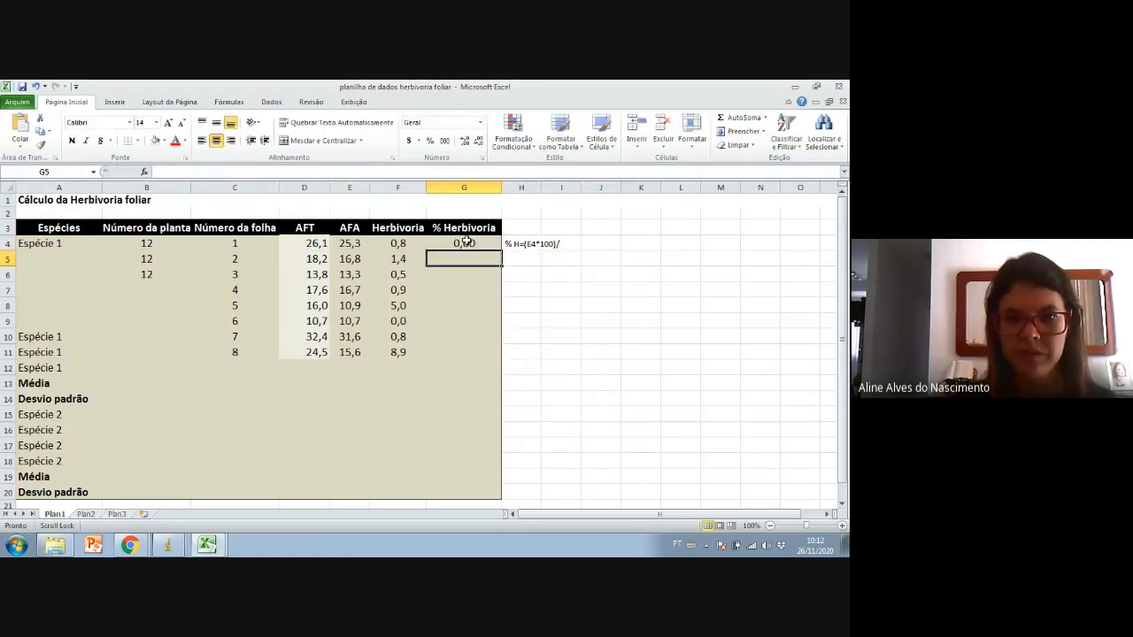
{"action": "double_click", "coordinate": [466, 242]}
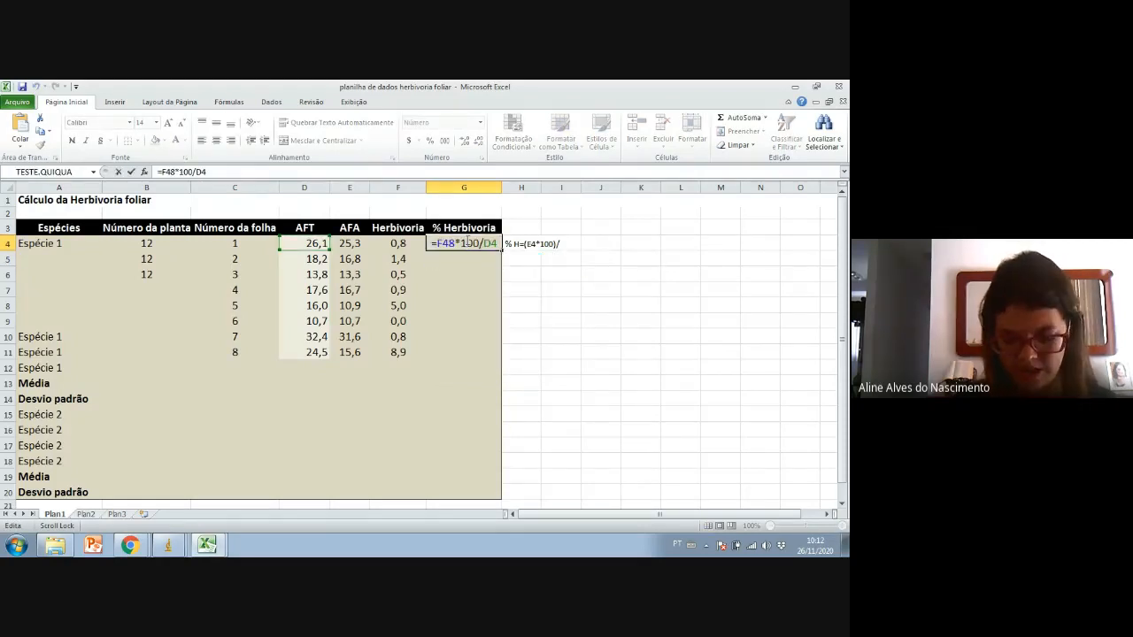
{"action": "key", "text": "BackSpace"}
{"action": "key", "text": "BackSpace"}
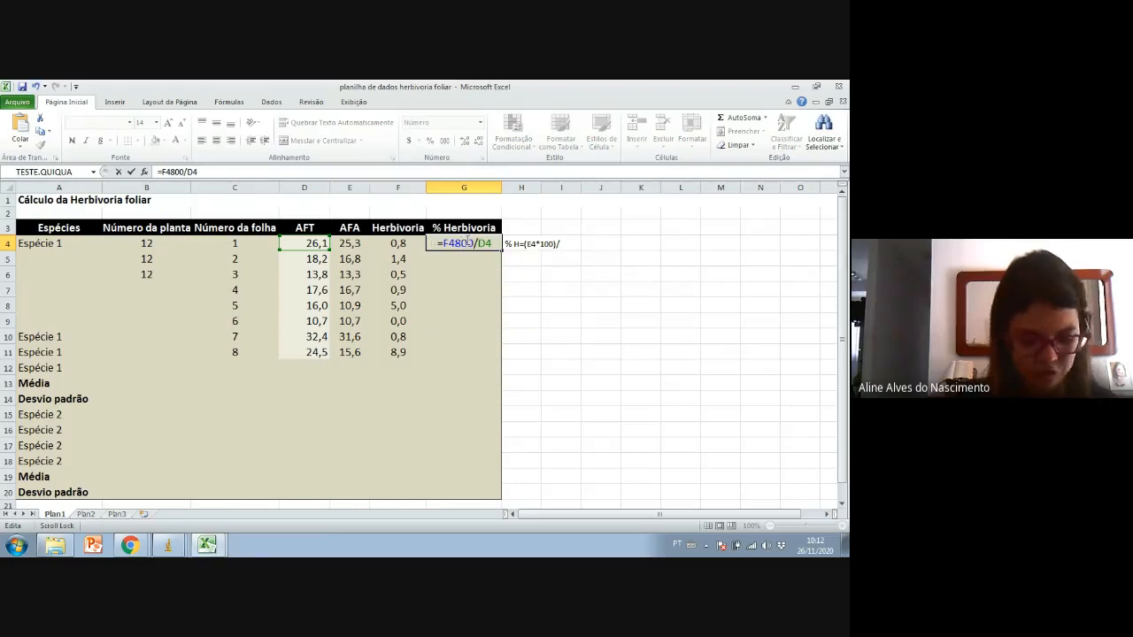
{"action": "key", "text": "Escape"}
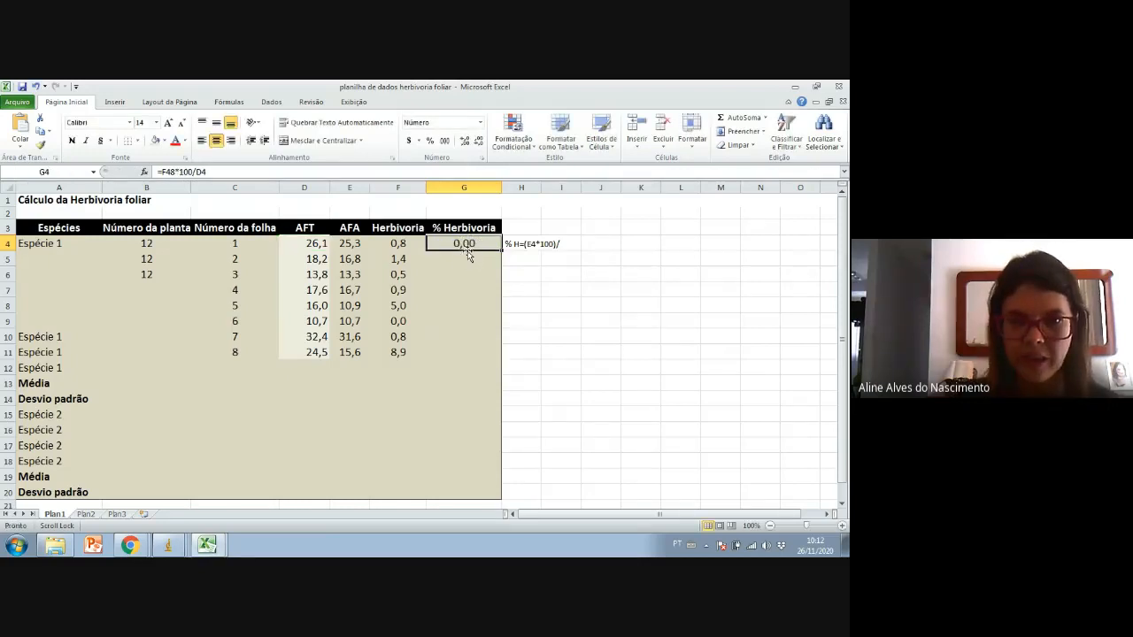
- Clear the % Herbivoria formula in G4 and try starting a formula in G5 from the AFA value in E5
{"action": "key", "text": "Delete"}
{"action": "left_click", "coordinate": [470, 259]}
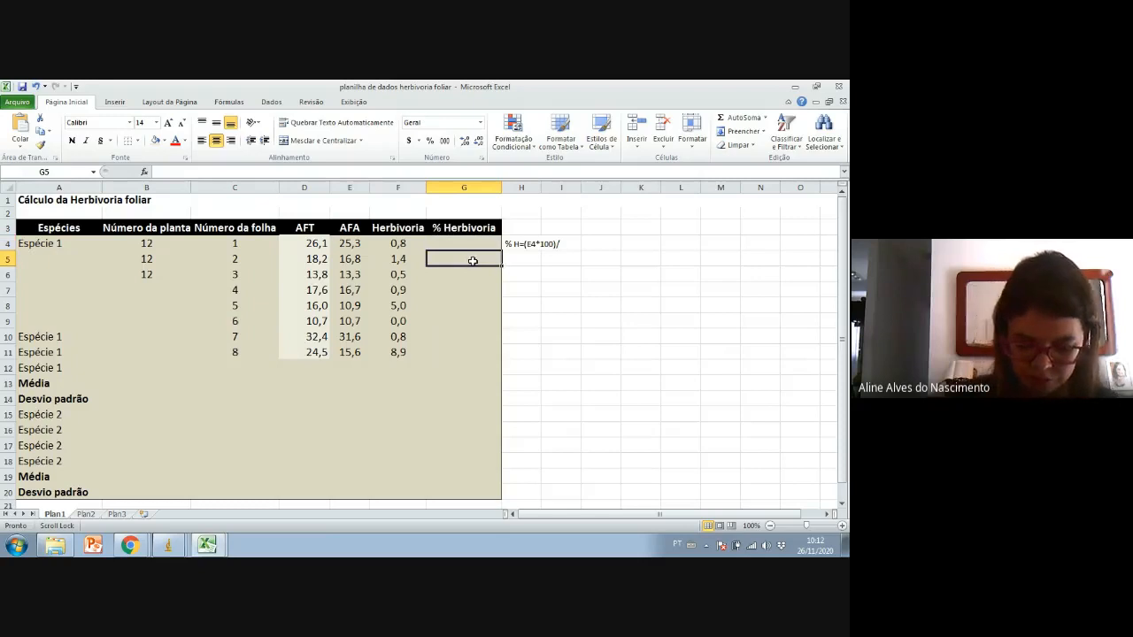
{"action": "type", "text": "="}
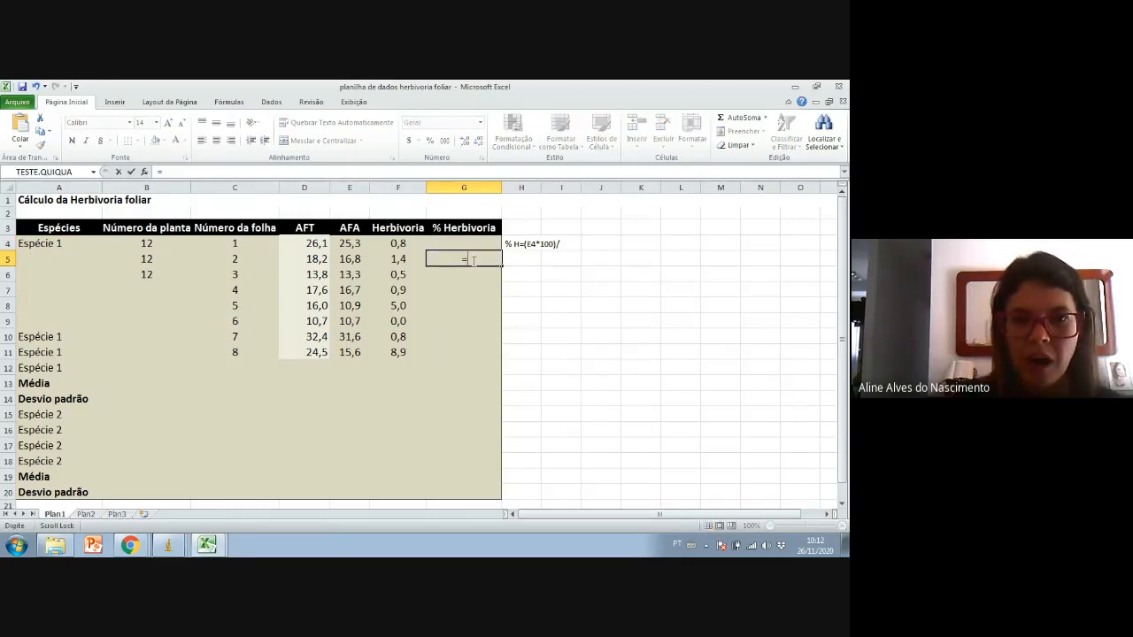
{"action": "left_click", "coordinate": [350, 259]}
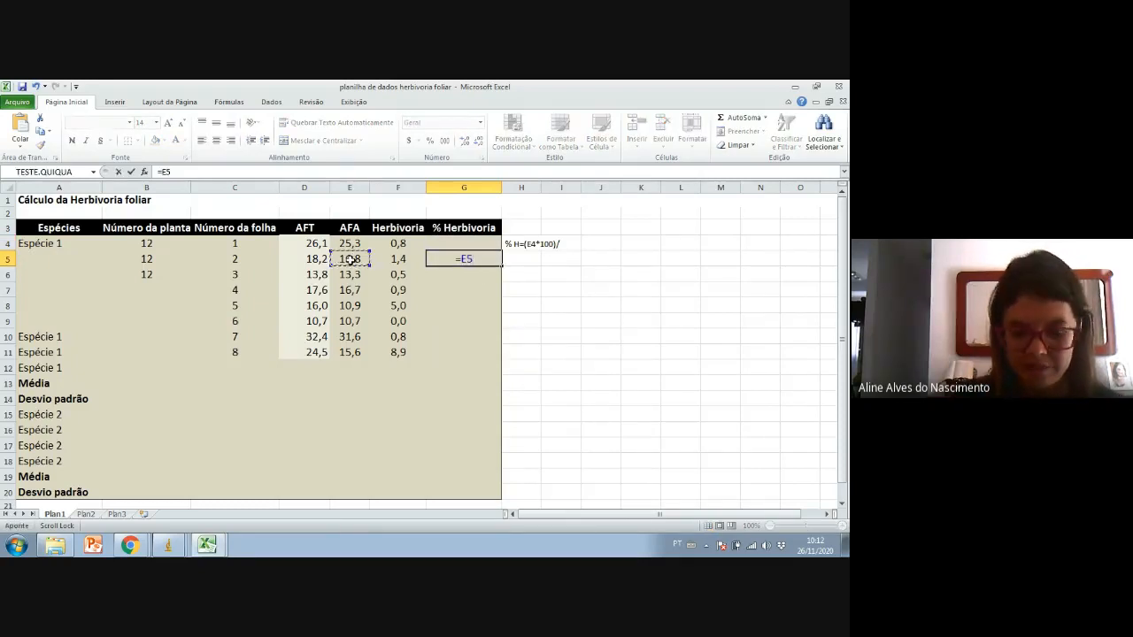
{"action": "type", "text": "*"}
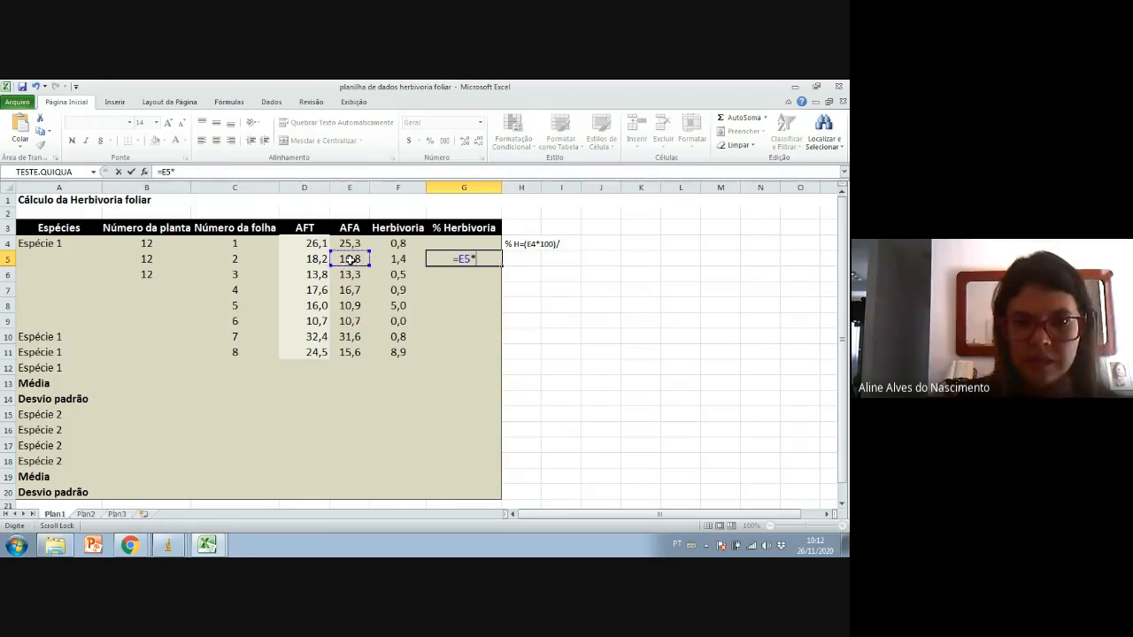
{"action": "key", "text": "Escape"}
{"action": "left_click", "coordinate": [398, 260]}
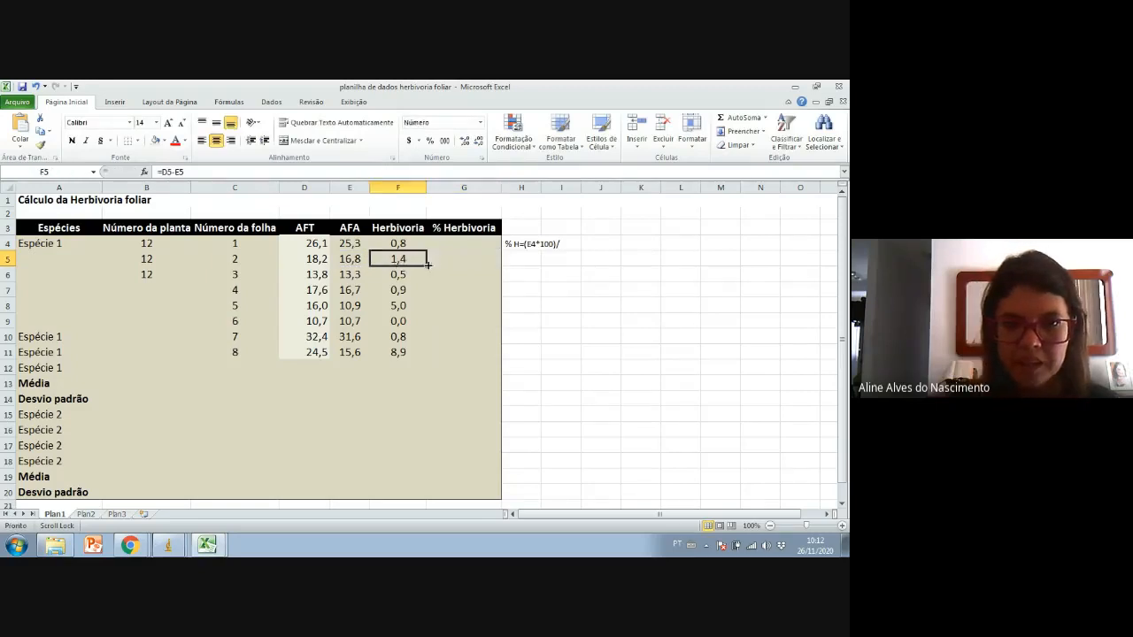
- Enter the herbivory percentage formula =F5*100/D5 in G5 for leaf 2
{"action": "left_click", "coordinate": [451, 259]}
{"action": "type", "text": "="}
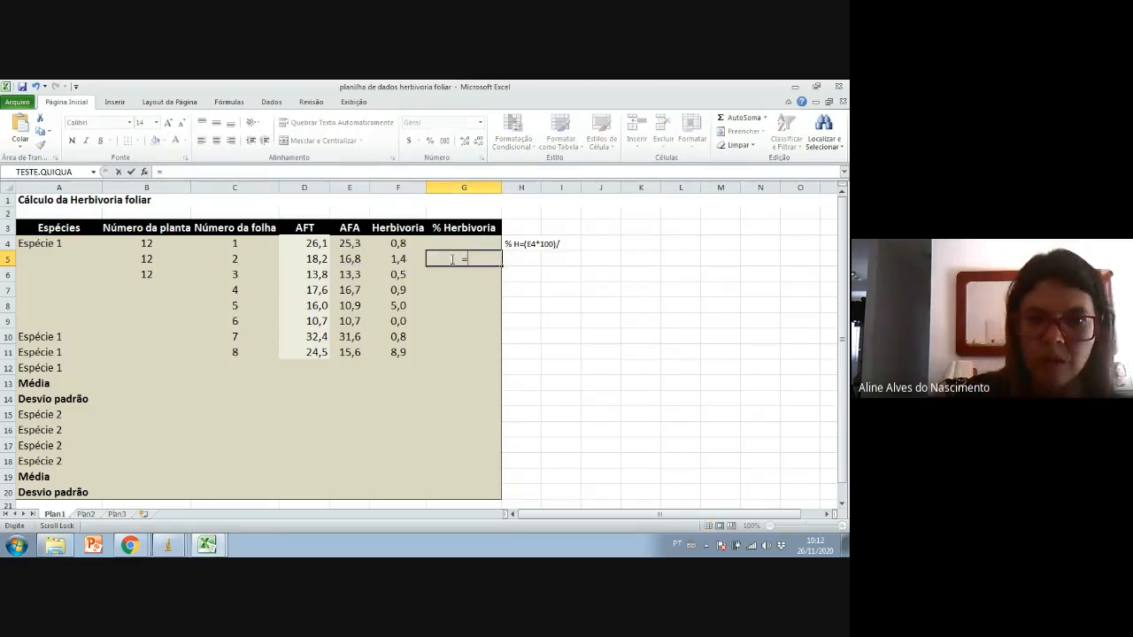
{"action": "left_click", "coordinate": [401, 258]}
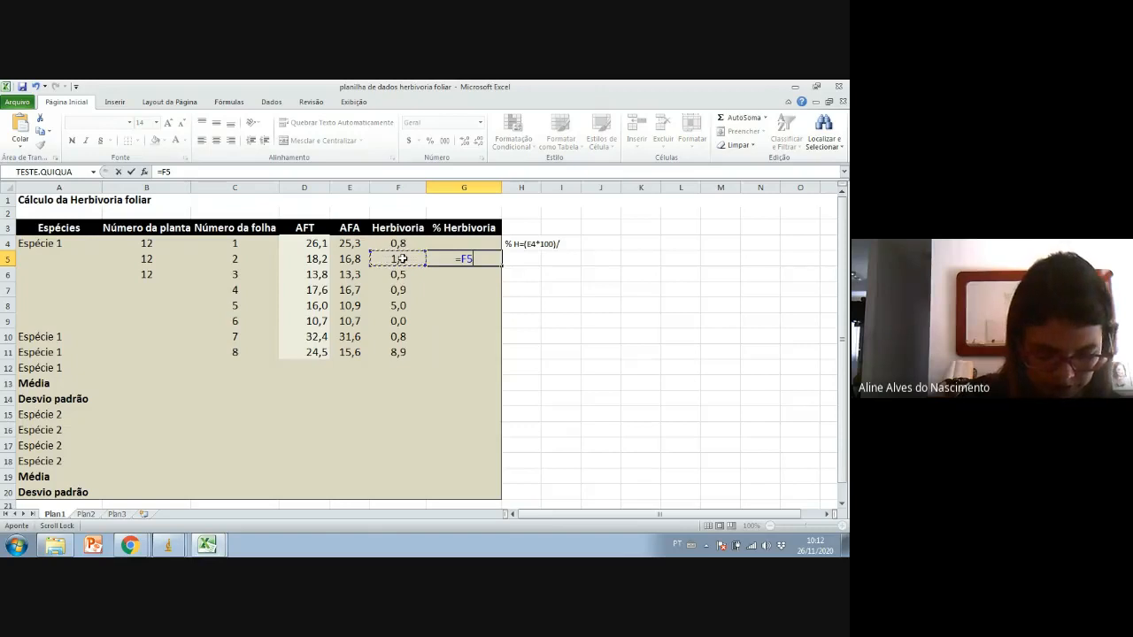
{"action": "type", "text": "*10"}
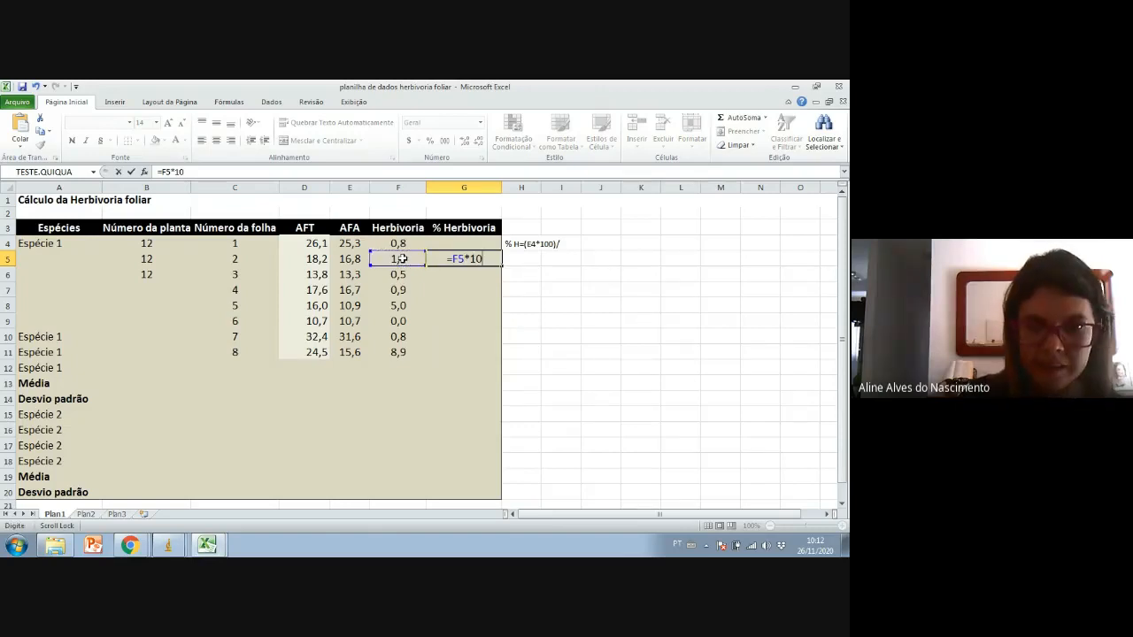
{"action": "type", "text": "0/"}
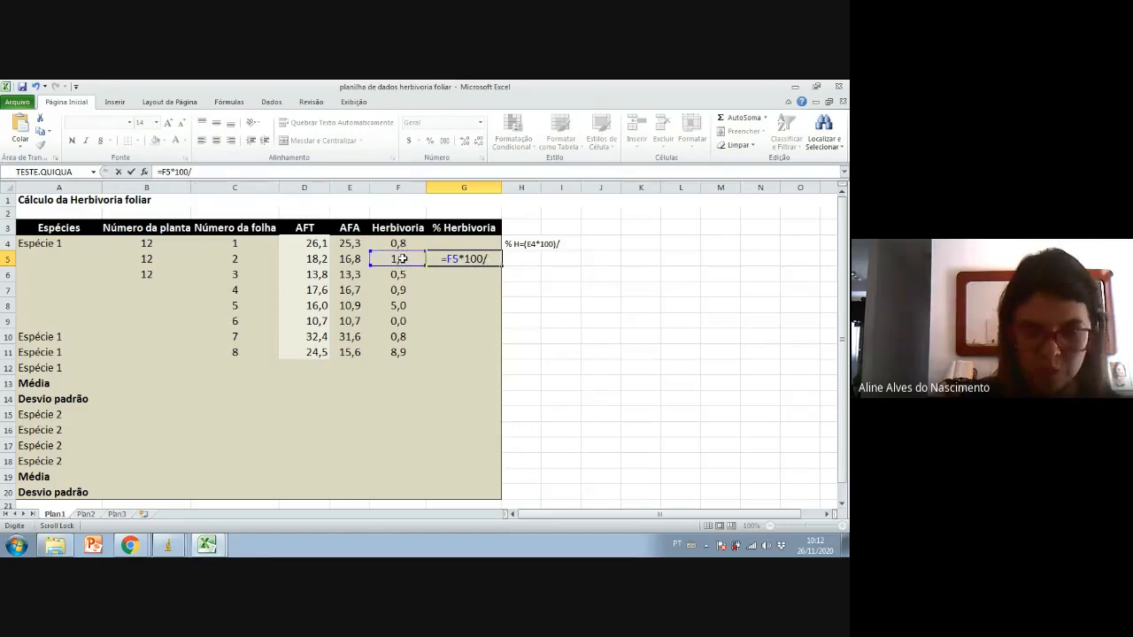
{"action": "left_click", "coordinate": [314, 258]}
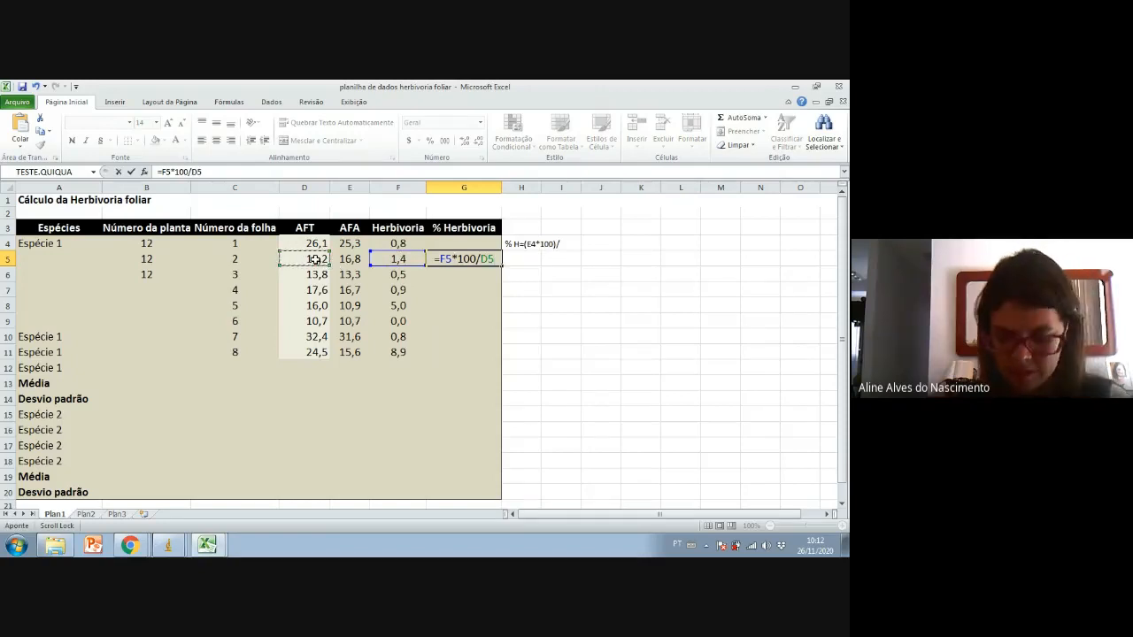
{"action": "key", "text": "Return"}
- Copy the % Herbivoria formula from G5 into G4 for leaf 1
{"action": "left_click", "coordinate": [451, 257]}
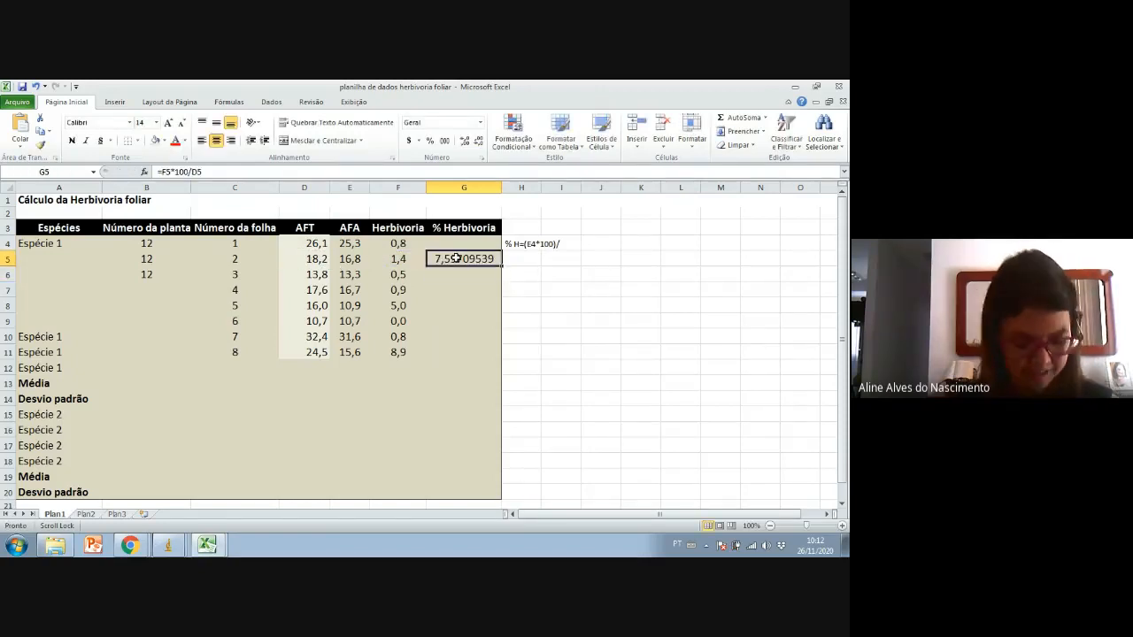
{"action": "key", "text": "ctrl+c"}
{"action": "left_click", "coordinate": [464, 244]}
{"action": "key", "text": "ctrl+v"}
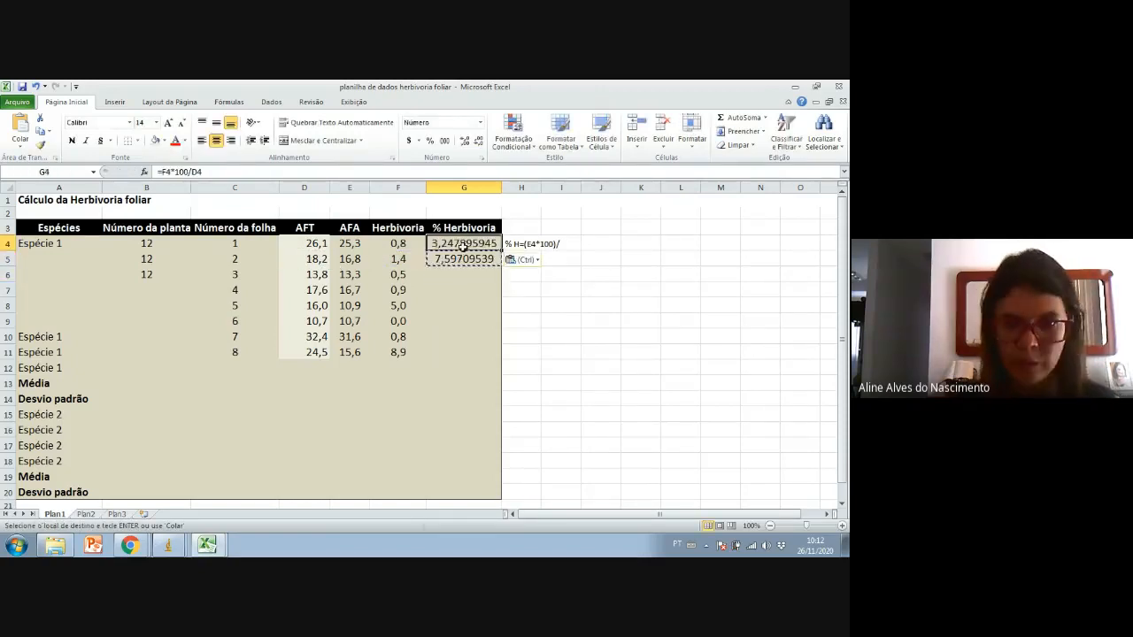
{"action": "key", "text": "Escape"}
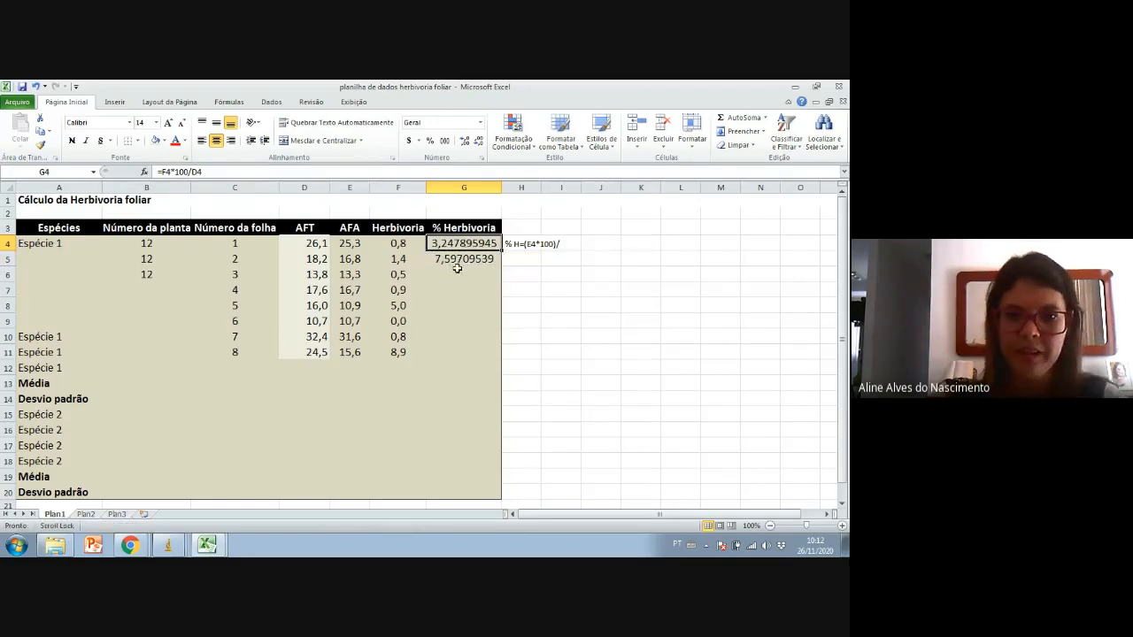
- Display the % Herbivoria values in G4:G5 with two decimal places
{"action": "left_click_drag", "start_coordinate": [460, 244], "coordinate": [465, 258]}
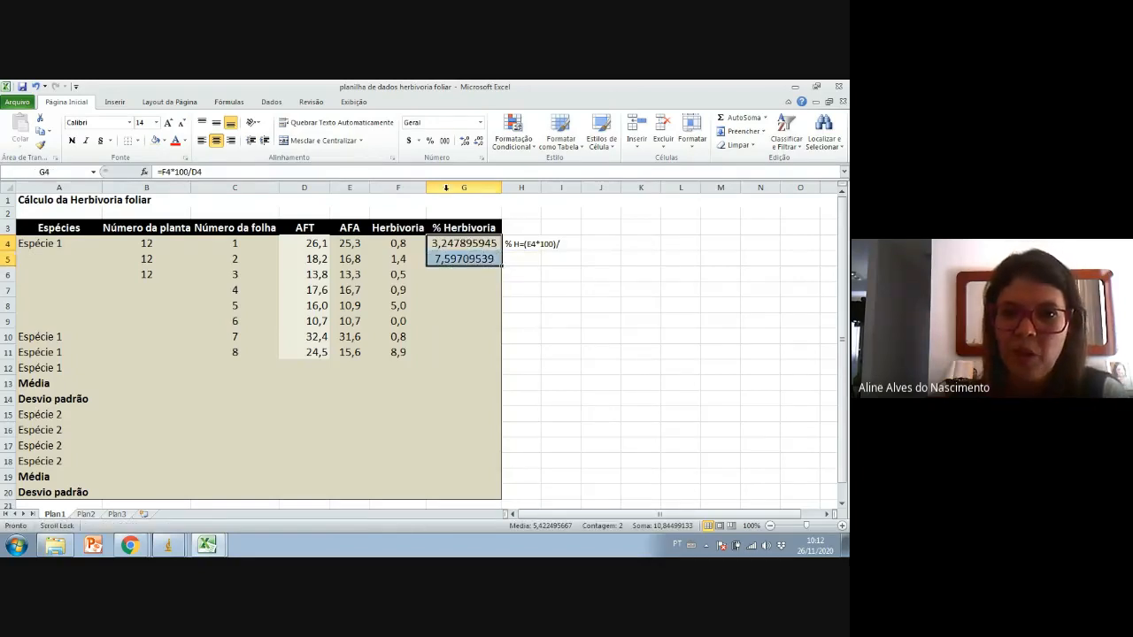
{"action": "left_click", "coordinate": [478, 143]}
{"action": "left_click", "coordinate": [478, 143]}
{"action": "left_click", "coordinate": [478, 143]}
{"action": "left_click", "coordinate": [478, 143]}
{"action": "left_click", "coordinate": [478, 143]}
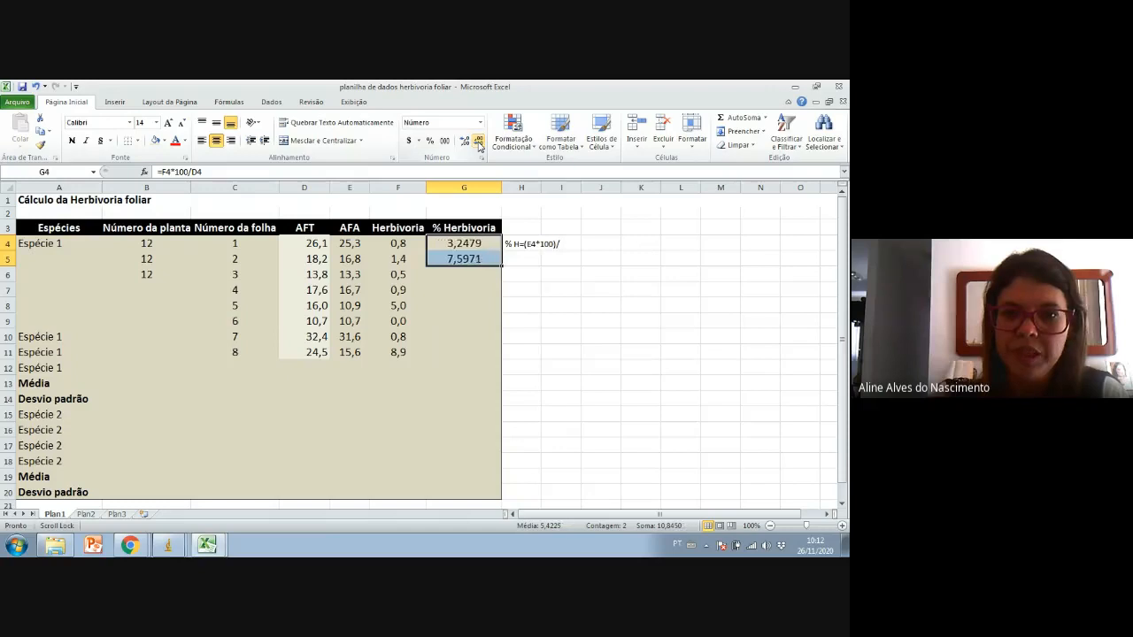
{"action": "left_click", "coordinate": [478, 143]}
{"action": "left_click", "coordinate": [478, 143]}
{"action": "left_click", "coordinate": [467, 244]}
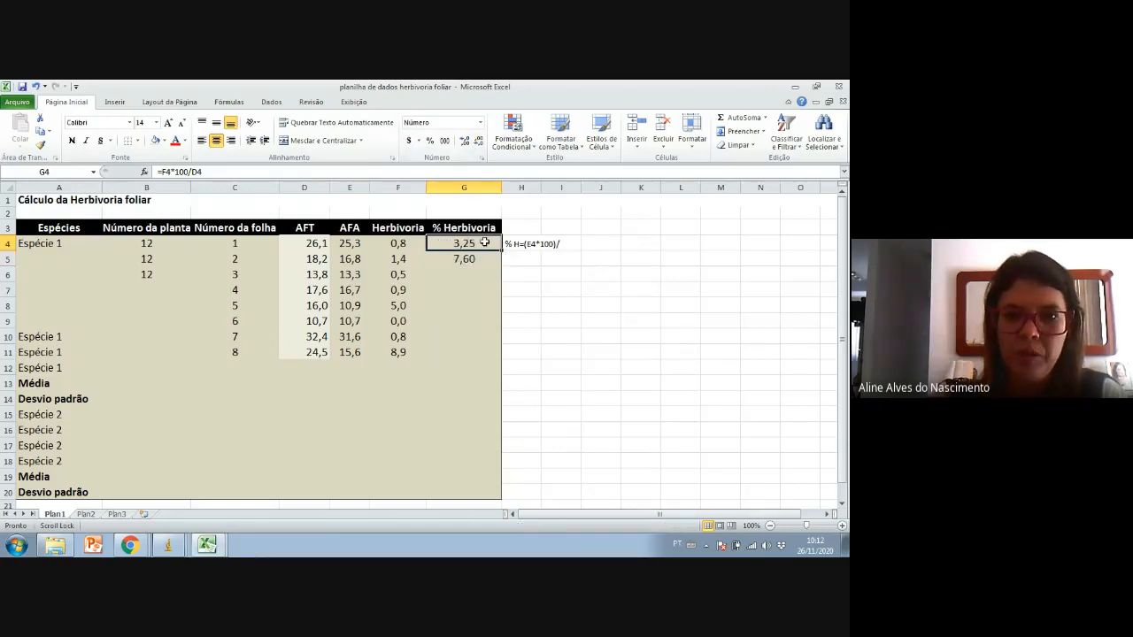
- Delete the formula note in H4 beside the table
{"action": "left_click", "coordinate": [523, 243]}
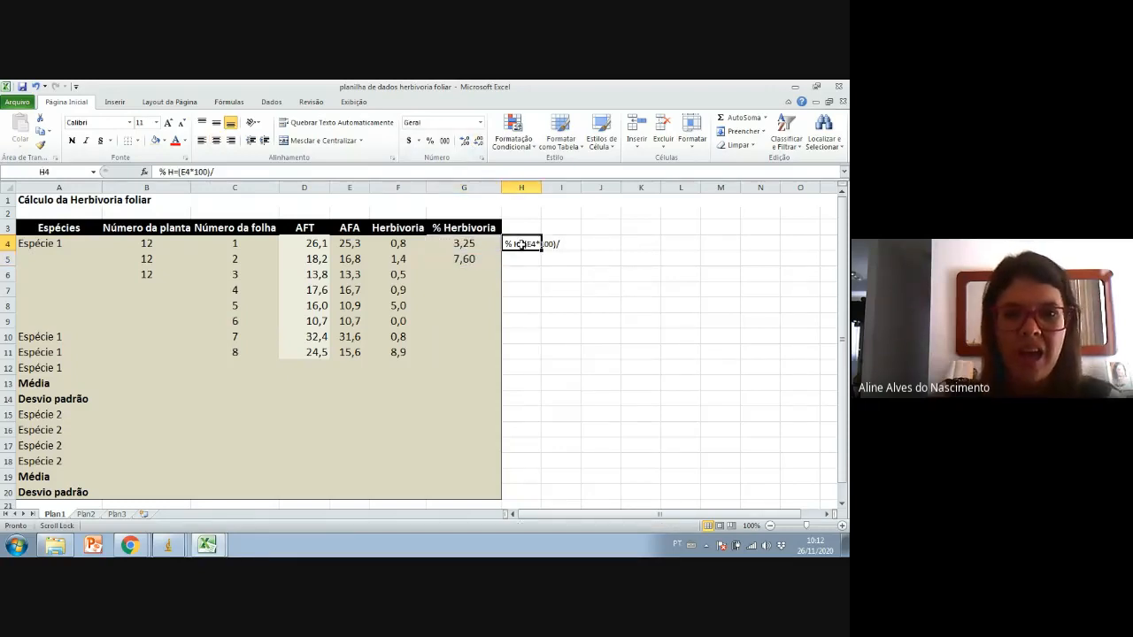
{"action": "key", "text": "Delete"}
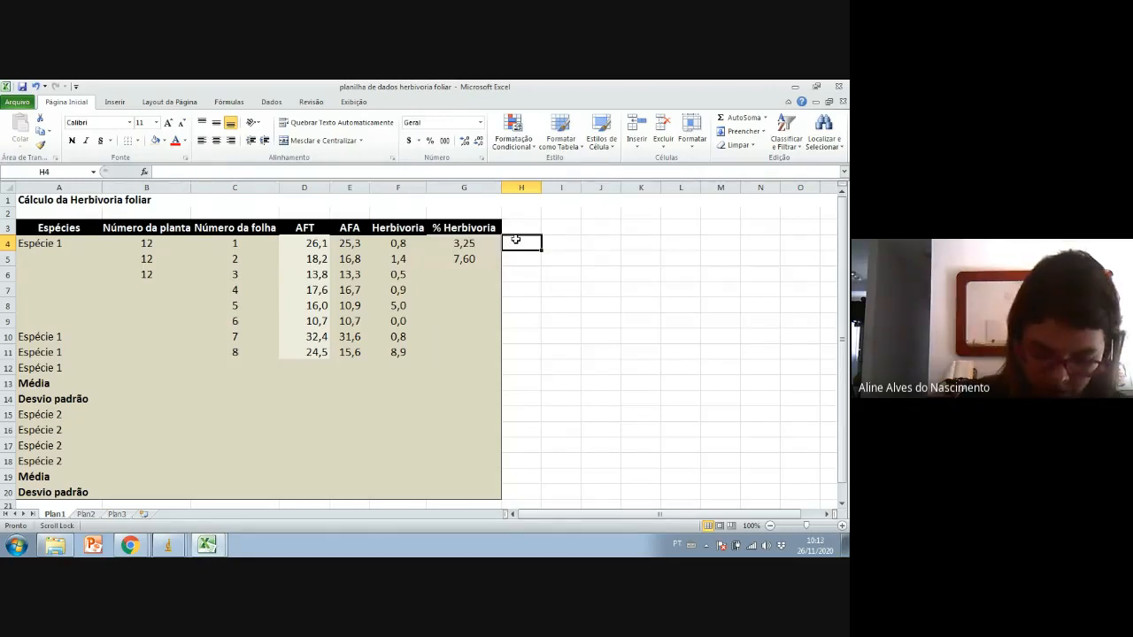
- Try the formula =G4*100/D4 in H4
{"action": "type", "text": "="}
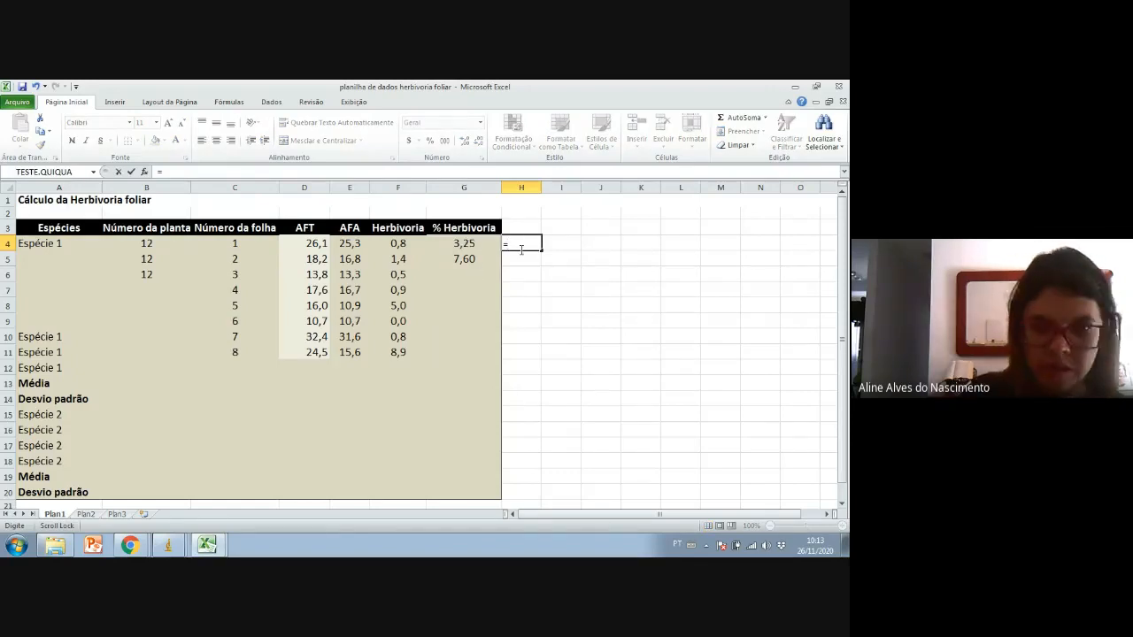
{"action": "type", "text": "G"}
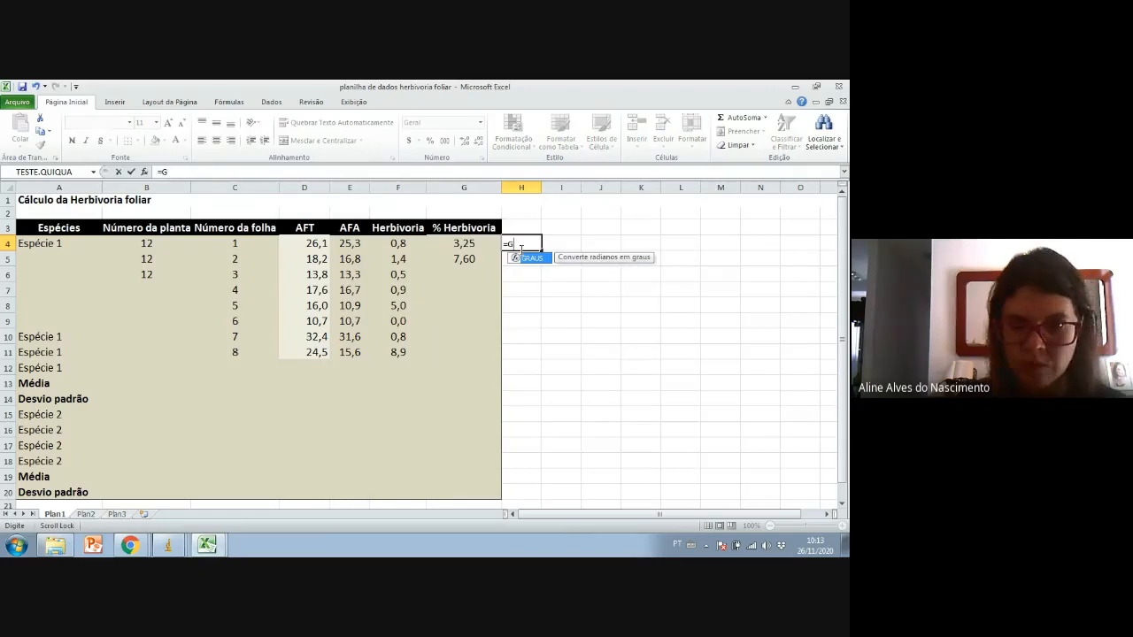
{"action": "type", "text": "4*1"}
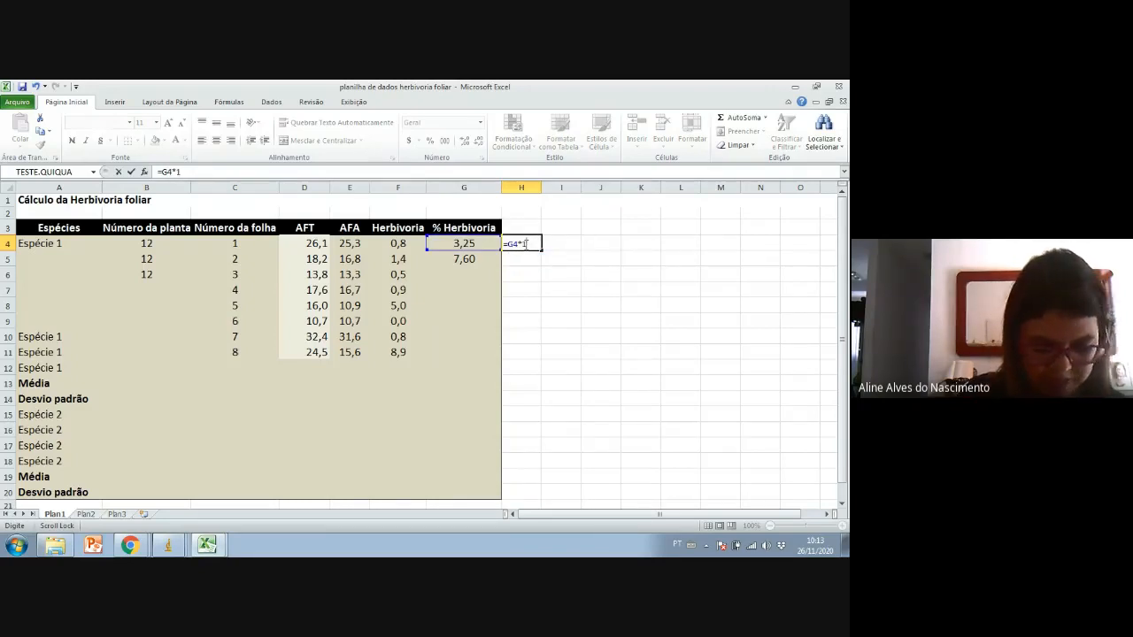
{"action": "type", "text": "00"}
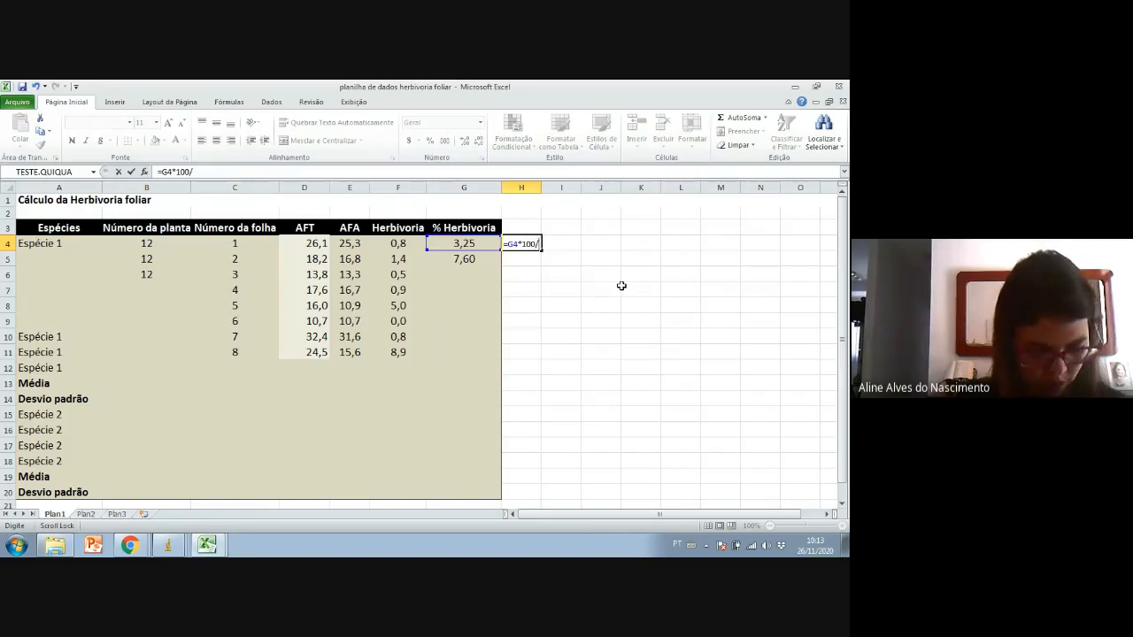
{"action": "type", "text": "/d"}
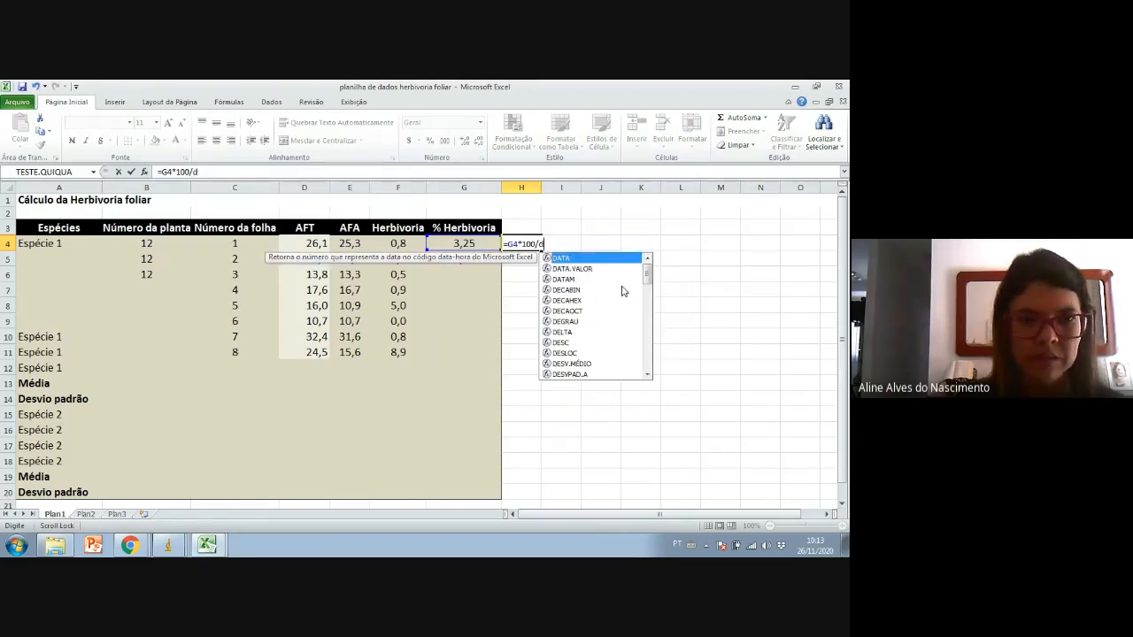
{"action": "type", "text": "4"}
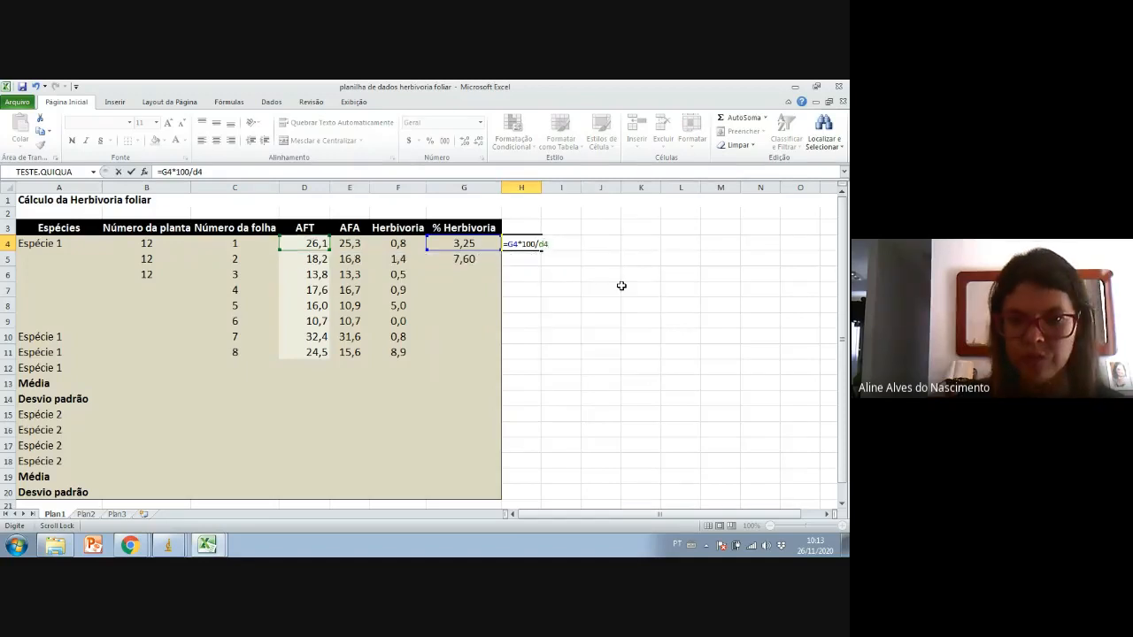
{"action": "key", "text": "Return"}
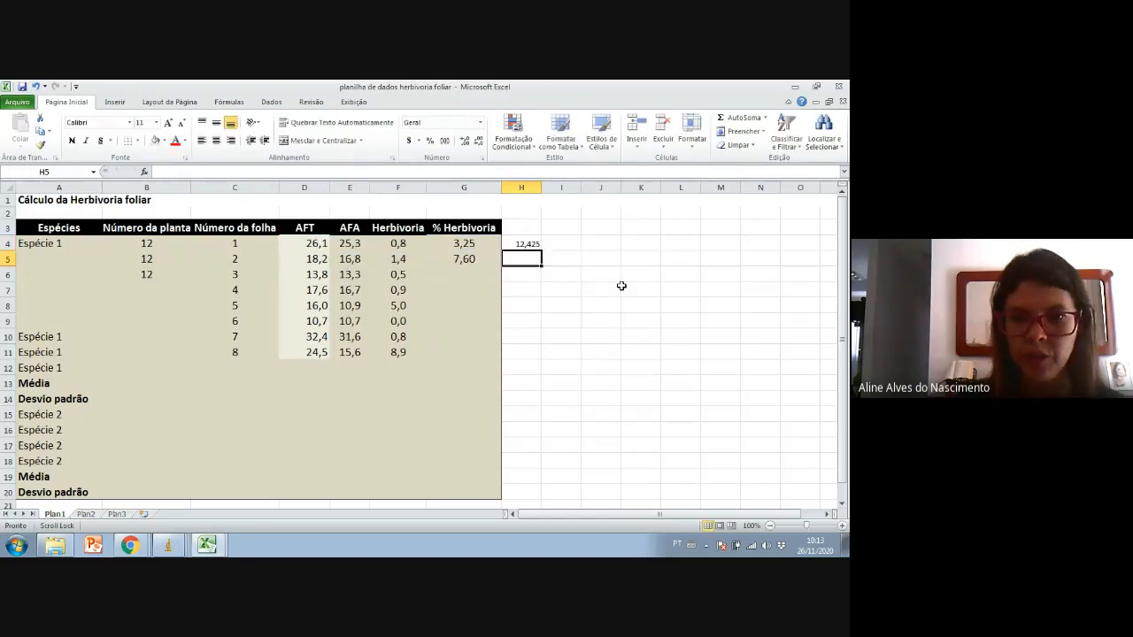
{"action": "left_click", "coordinate": [526, 244]}
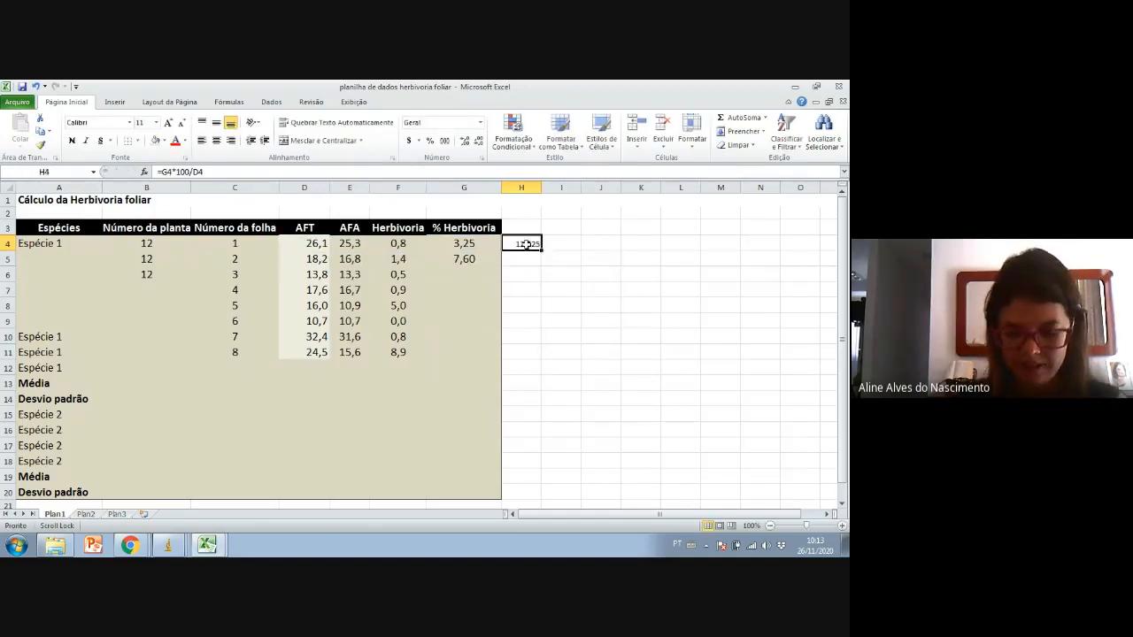
- Review the % Herbivoria formula in G4 and fill it down through G11 for the remaining leaves
{"action": "double_click", "coordinate": [478, 245]}
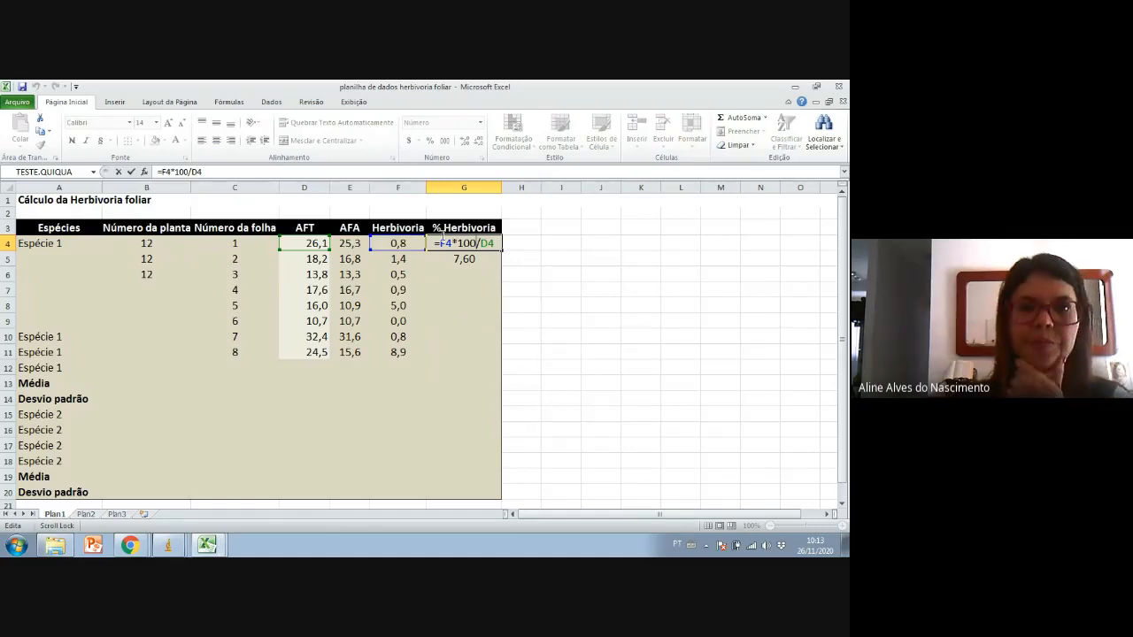
{"action": "left_click", "coordinate": [458, 242]}
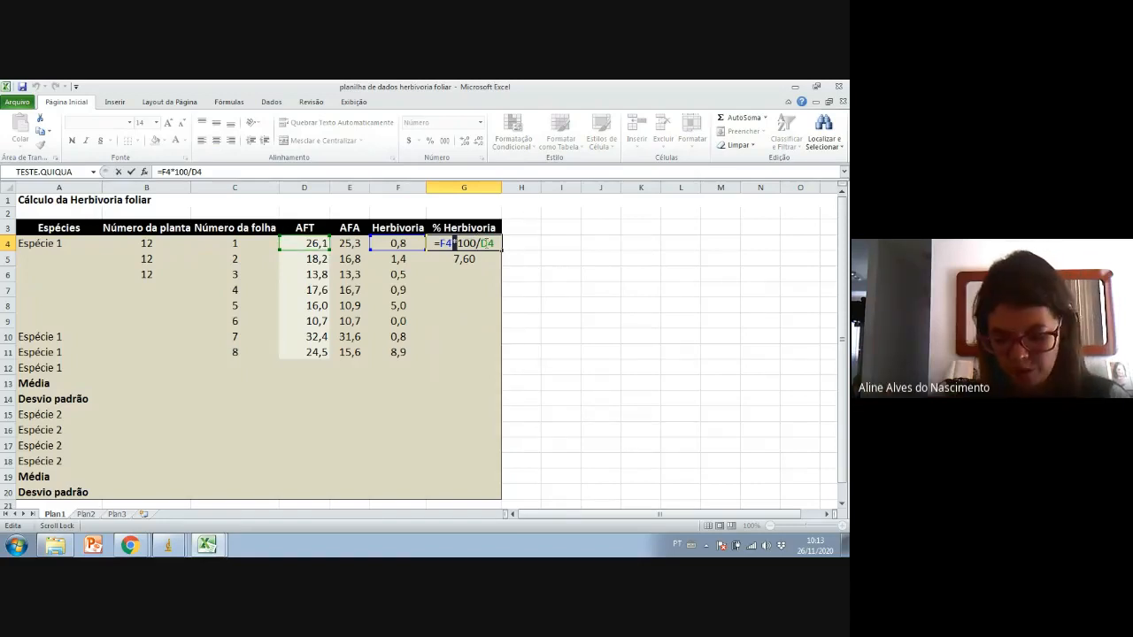
{"action": "key", "text": "ctrl+Return"}
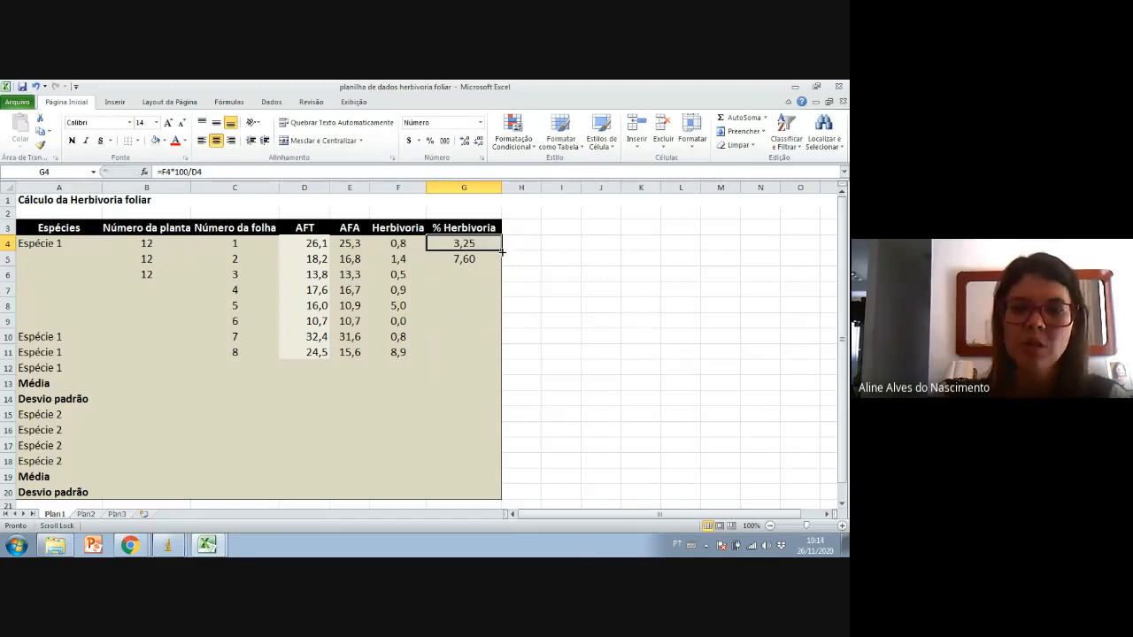
{"action": "left_click_drag", "start_coordinate": [502, 252], "coordinate": [486, 352]}
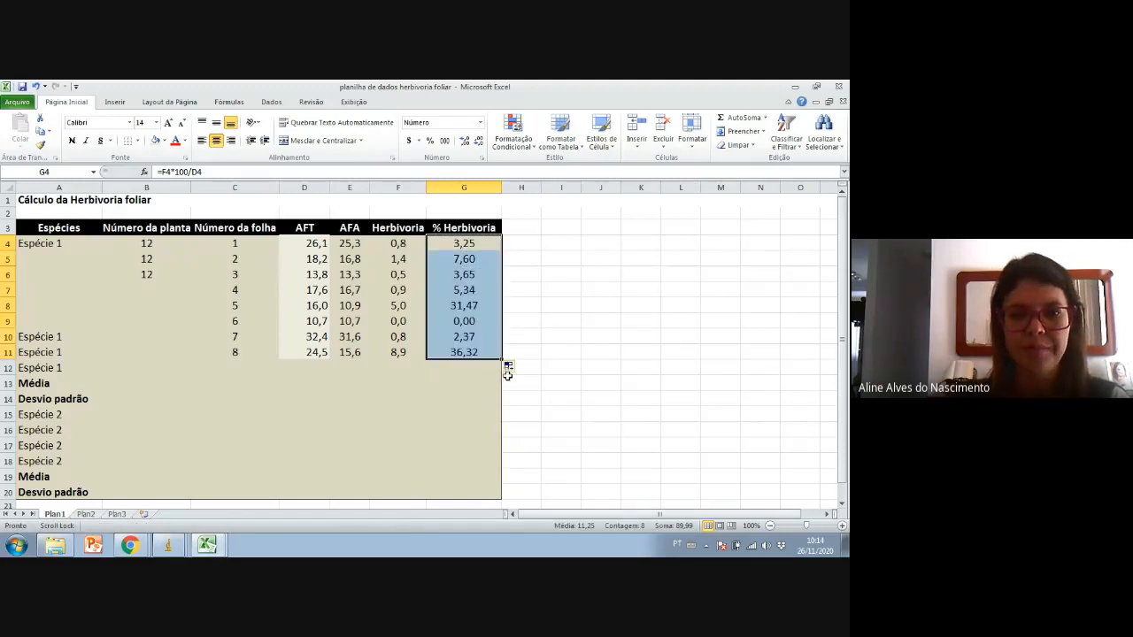
{"action": "left_click", "coordinate": [461, 260]}
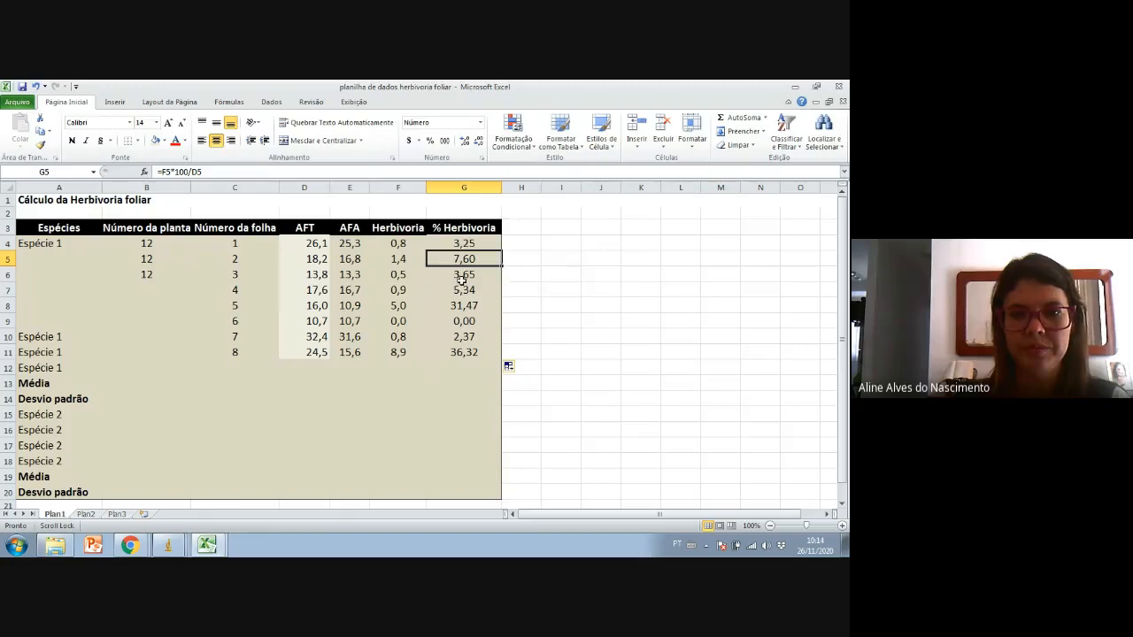
{"action": "left_click", "coordinate": [461, 276]}
{"action": "left_click", "coordinate": [463, 259]}
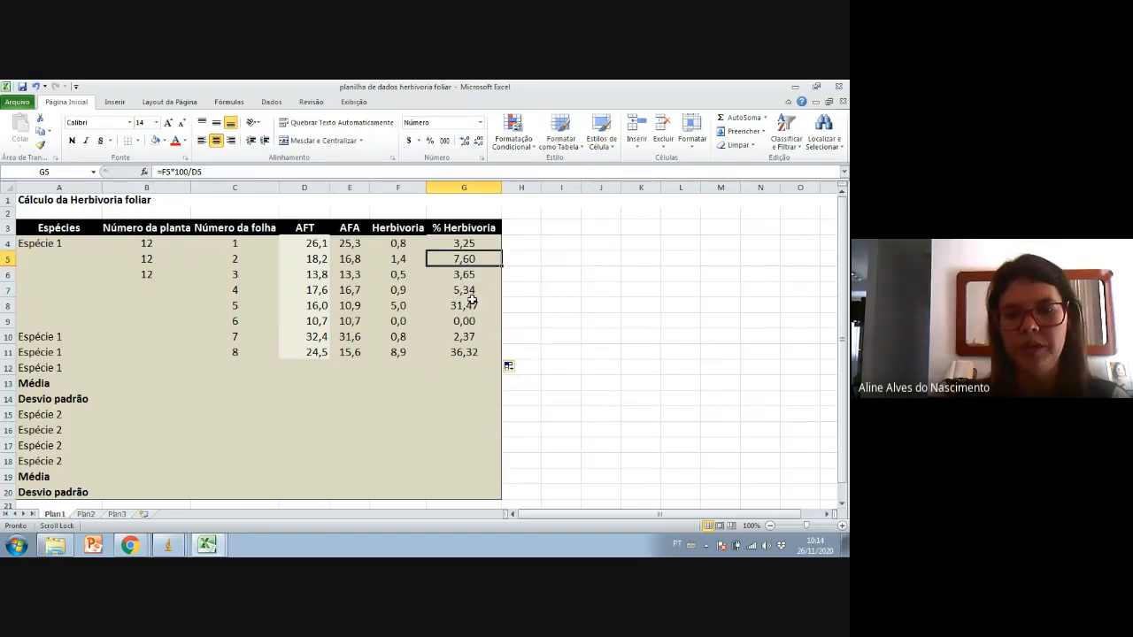
{"action": "scroll", "coordinate": [472, 301], "scroll_direction": "down", "scroll_amount": 1}
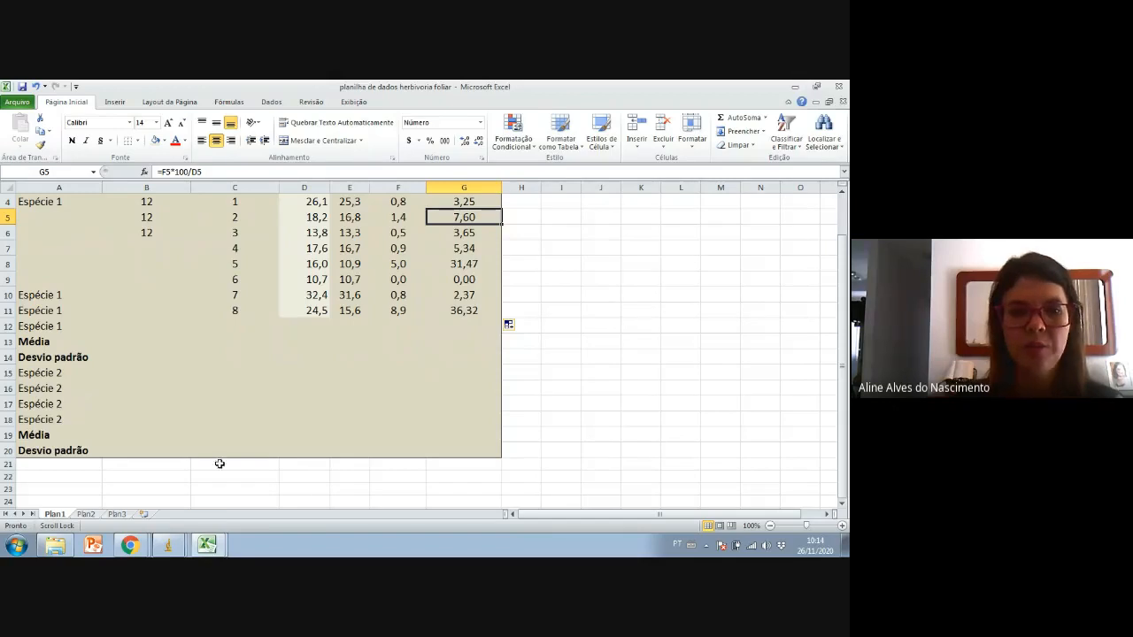
- Restore the spreadsheet to a smaller window and bring the ImageJ leaf image SD532378.JPG to the front
{"action": "left_click", "coordinate": [819, 87]}
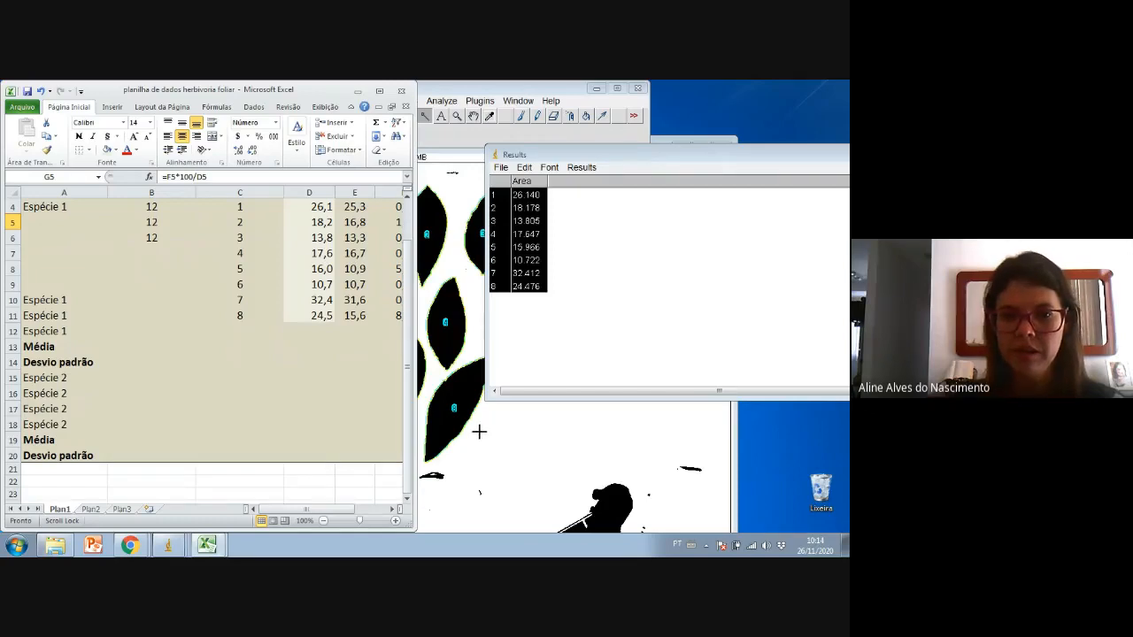
{"action": "left_click", "coordinate": [462, 419]}
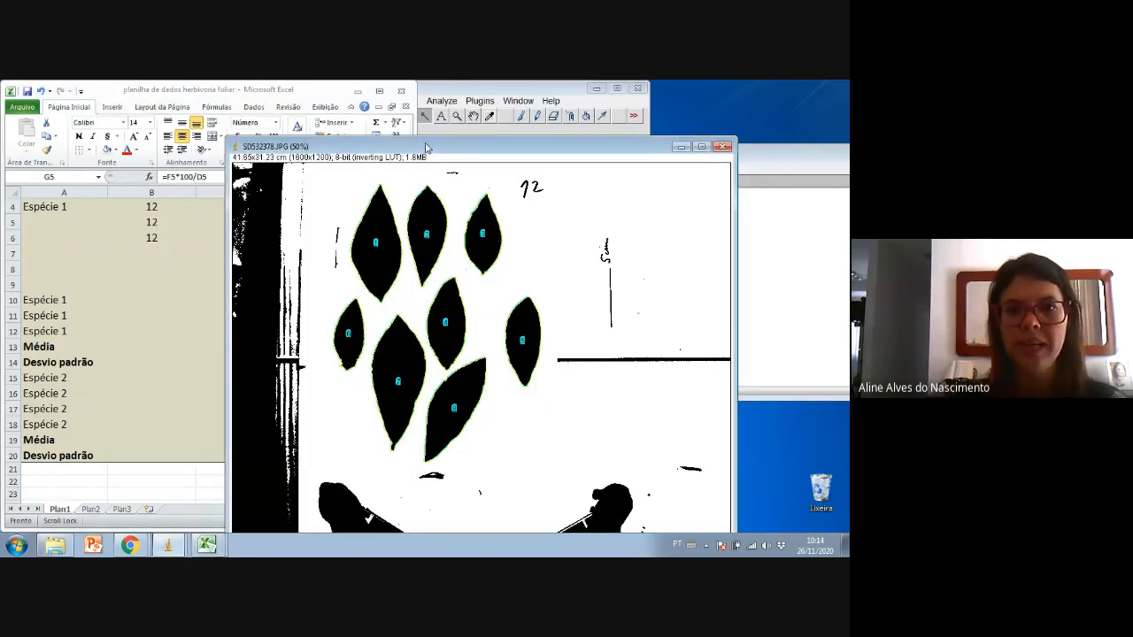
- Move the leaf image SD532378.JPG aside so that it no longer covers the spreadsheet
{"action": "left_click_drag", "start_coordinate": [425, 161], "coordinate": [555, 113]}
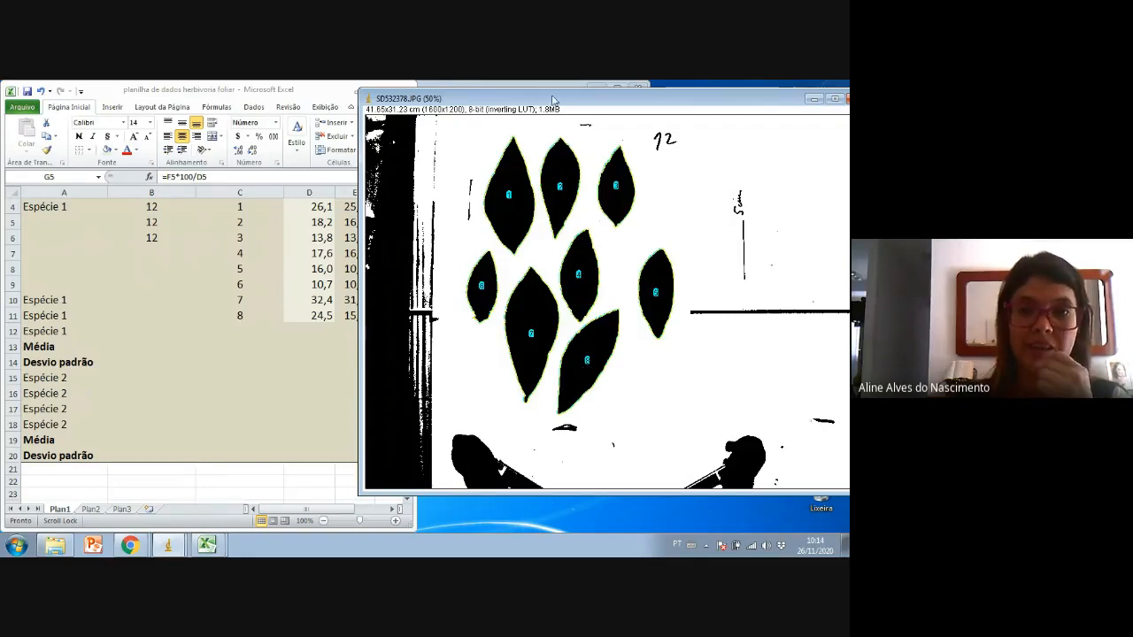
{"action": "left_click_drag", "start_coordinate": [554, 100], "coordinate": [636, 107]}
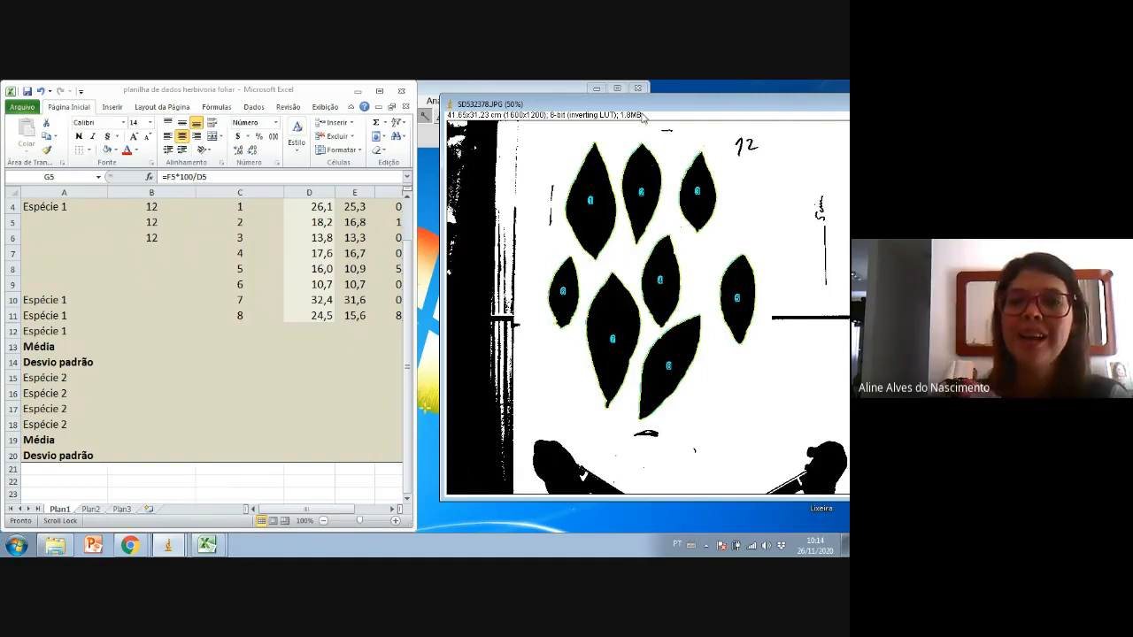
{"action": "left_click_drag", "start_coordinate": [640, 106], "coordinate": [652, 105]}
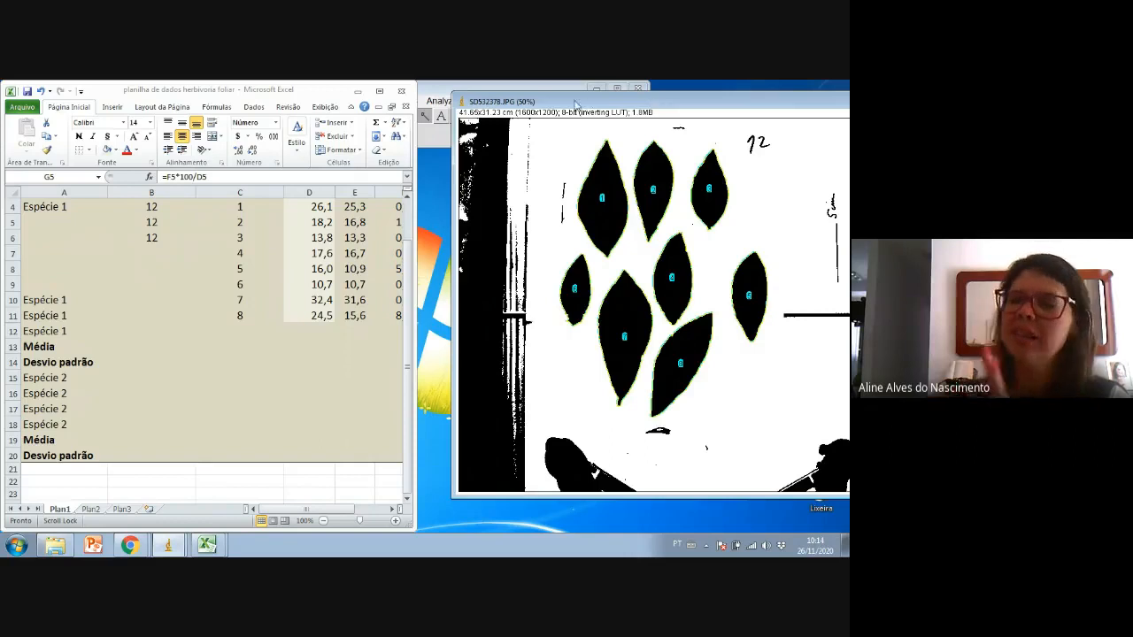
- Widen the herbivory workbook window to show the whole % Herbivoria column and select cell G11
{"action": "left_click", "coordinate": [324, 96]}
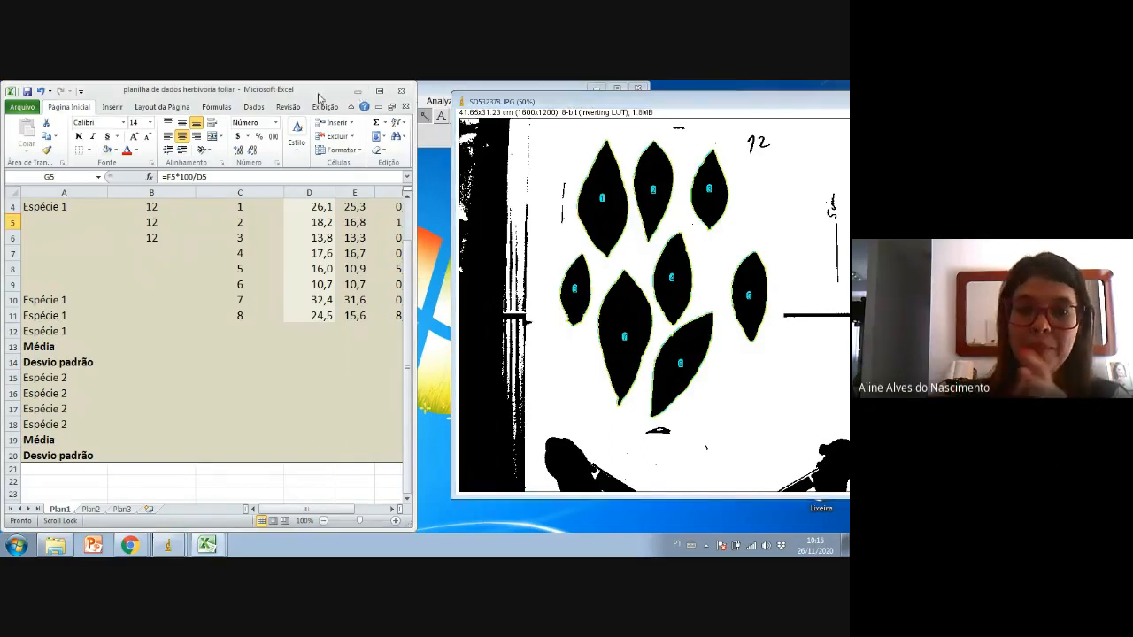
{"action": "left_click", "coordinate": [345, 344]}
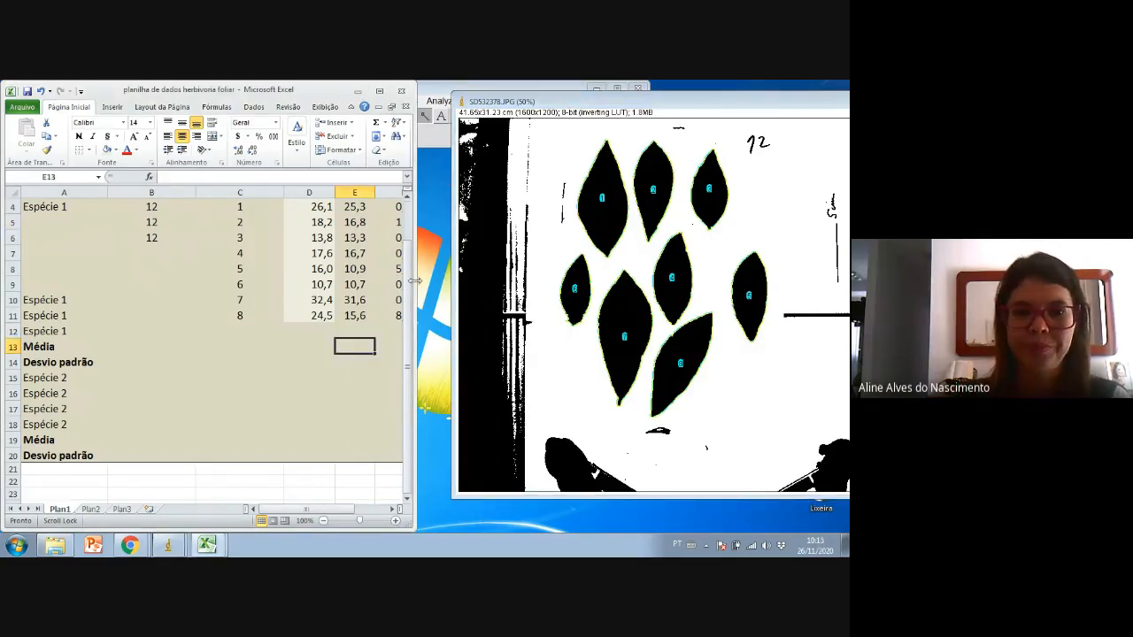
{"action": "left_click_drag", "start_coordinate": [412, 203], "coordinate": [538, 212]}
{"action": "left_click", "coordinate": [468, 316]}
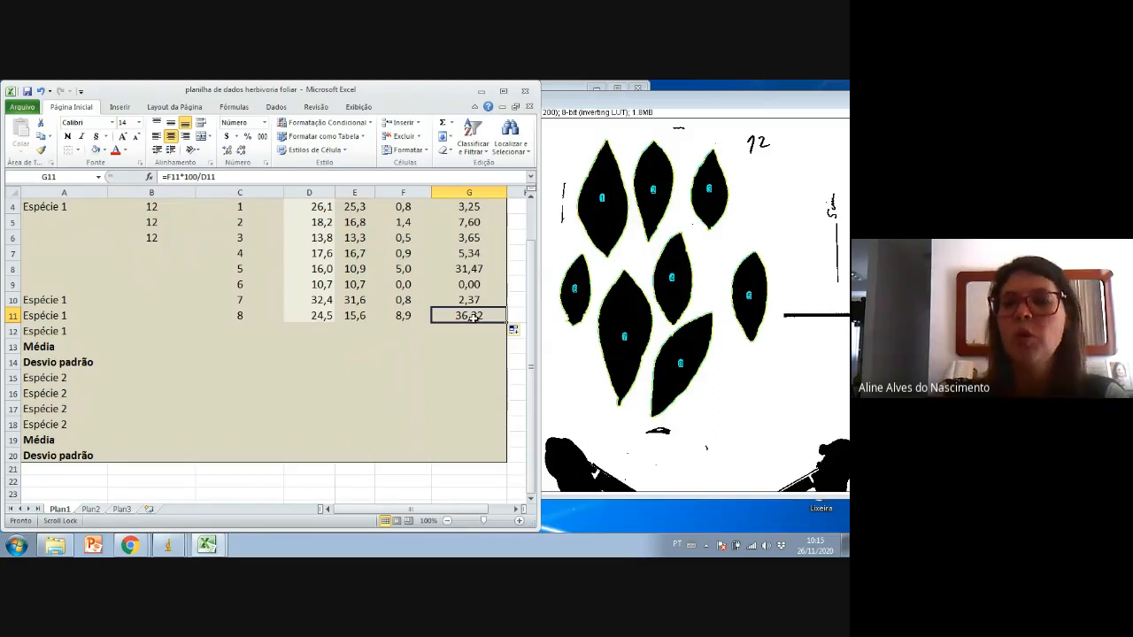
- Close the leaf image and the ImageJ Results table, discarding the area measurements without saving
{"action": "left_click_drag", "start_coordinate": [631, 104], "coordinate": [403, 115]}
{"action": "left_click", "coordinate": [684, 107]}
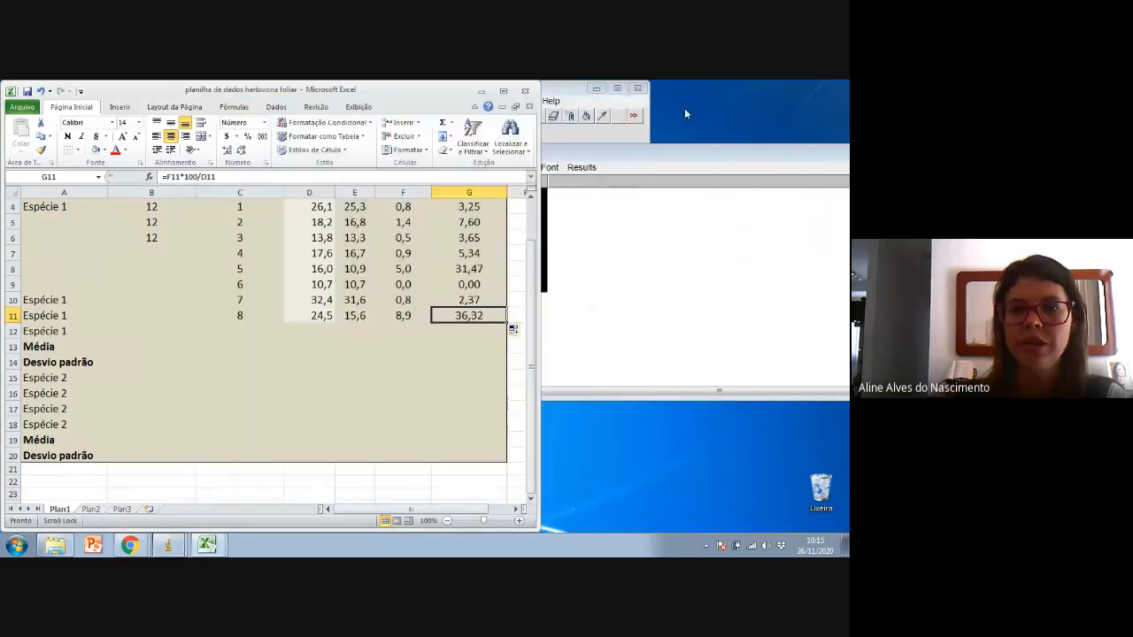
{"action": "left_click", "coordinate": [621, 157]}
{"action": "left_click_drag", "start_coordinate": [626, 157], "coordinate": [298, 147]}
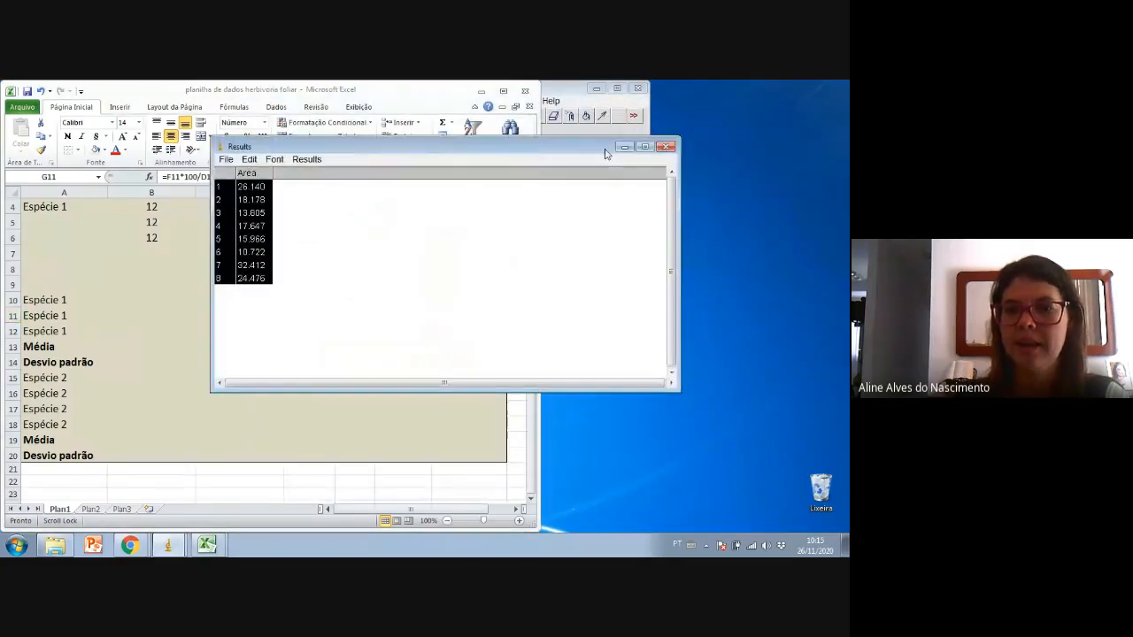
{"action": "left_click", "coordinate": [667, 147]}
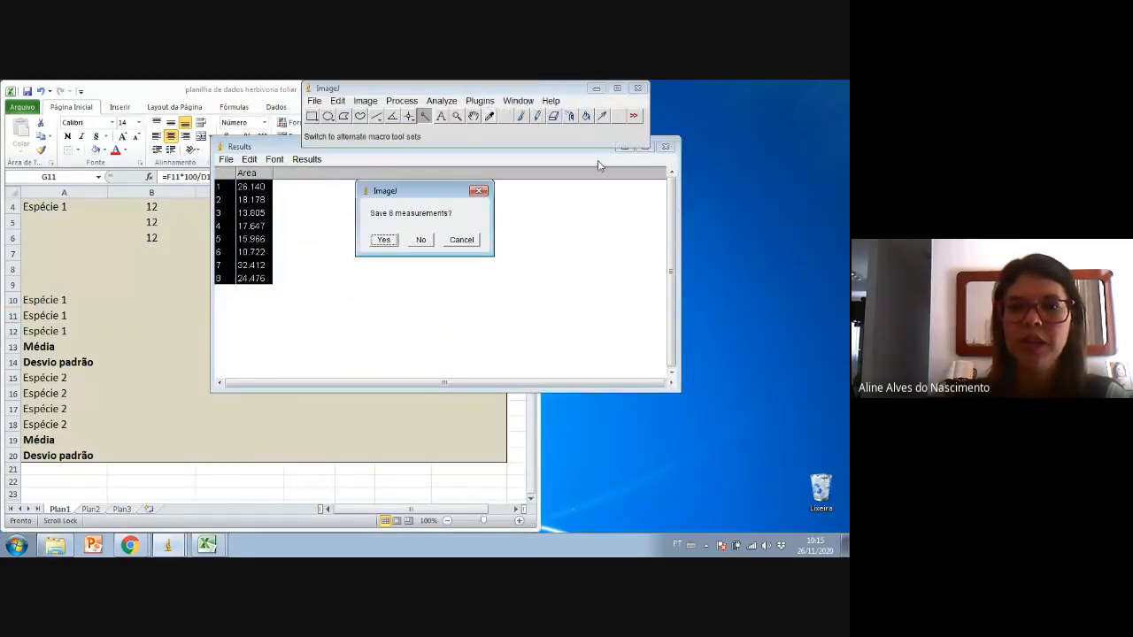
{"action": "left_click", "coordinate": [426, 241]}
- Close the empty Excel window and reposition the herbivory workbook window on the desktop
{"action": "left_click", "coordinate": [211, 90]}
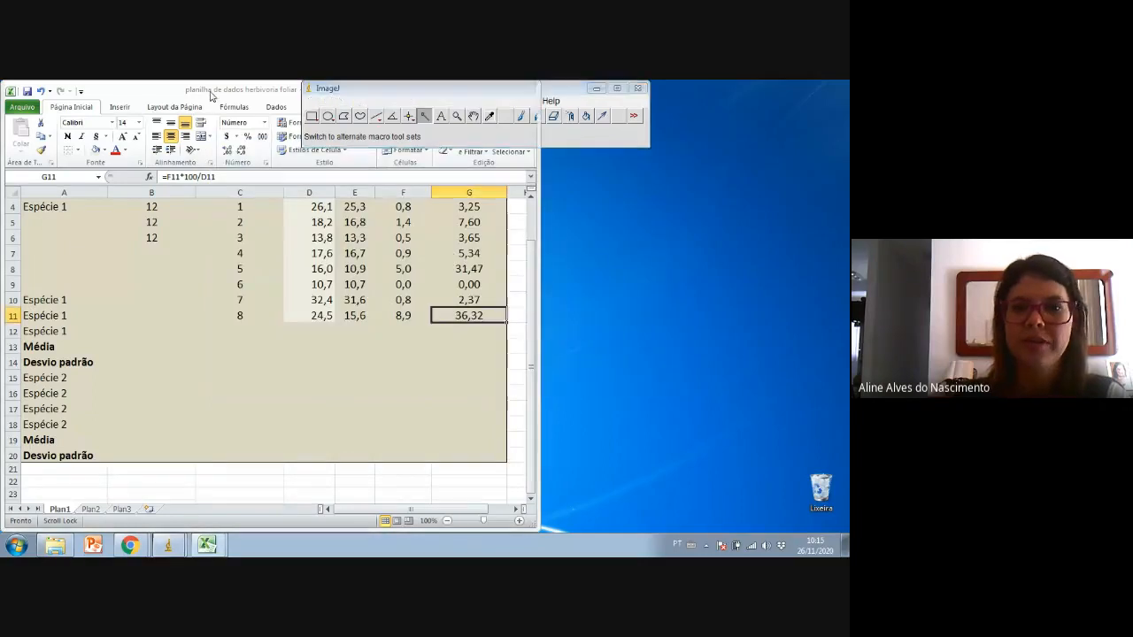
{"action": "left_click_drag", "start_coordinate": [453, 94], "coordinate": [399, 94]}
{"action": "left_click", "coordinate": [206, 544]}
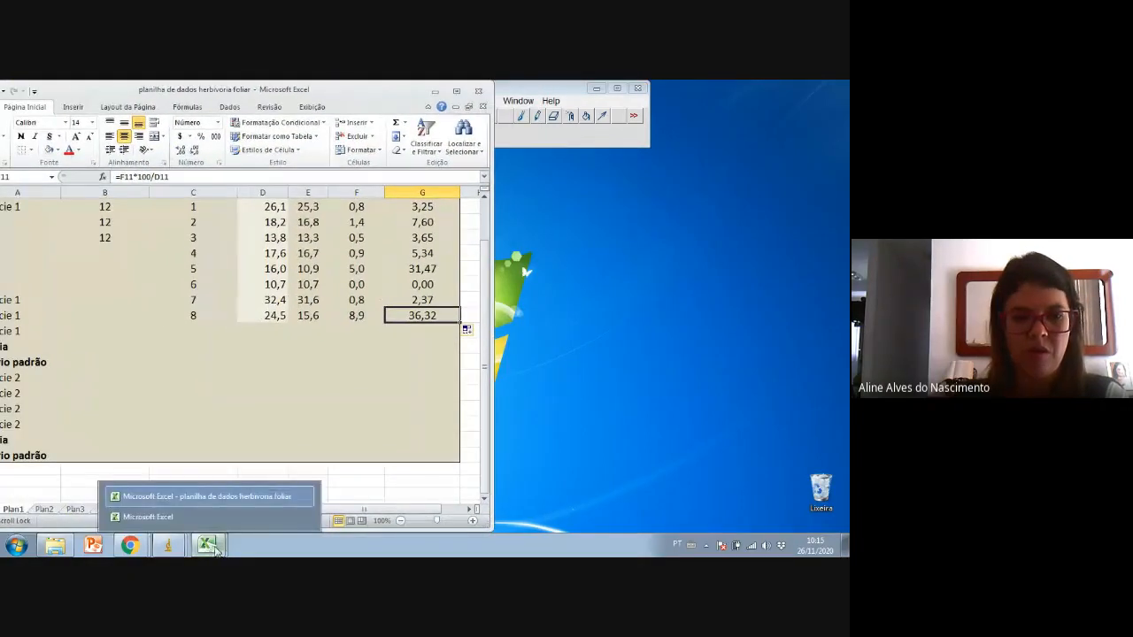
{"action": "left_click", "coordinate": [182, 518]}
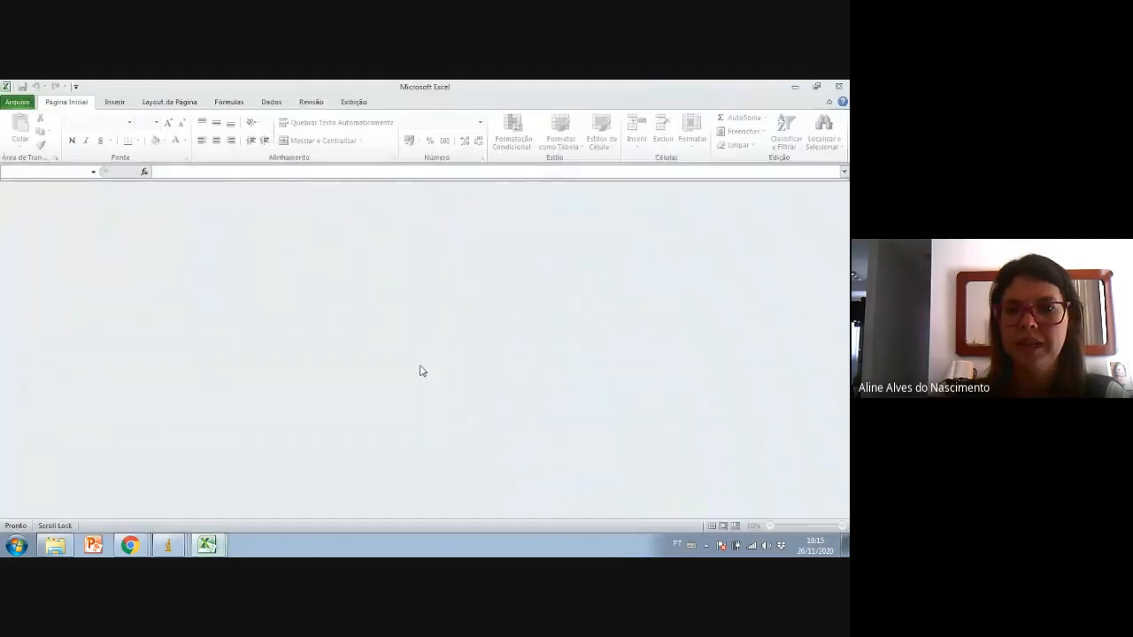
{"action": "left_click", "coordinate": [837, 87]}
{"action": "left_click_drag", "start_coordinate": [366, 93], "coordinate": [663, 165]}
{"action": "left_click", "coordinate": [224, 125]}
{"action": "left_click_drag", "start_coordinate": [376, 163], "coordinate": [242, 104]}
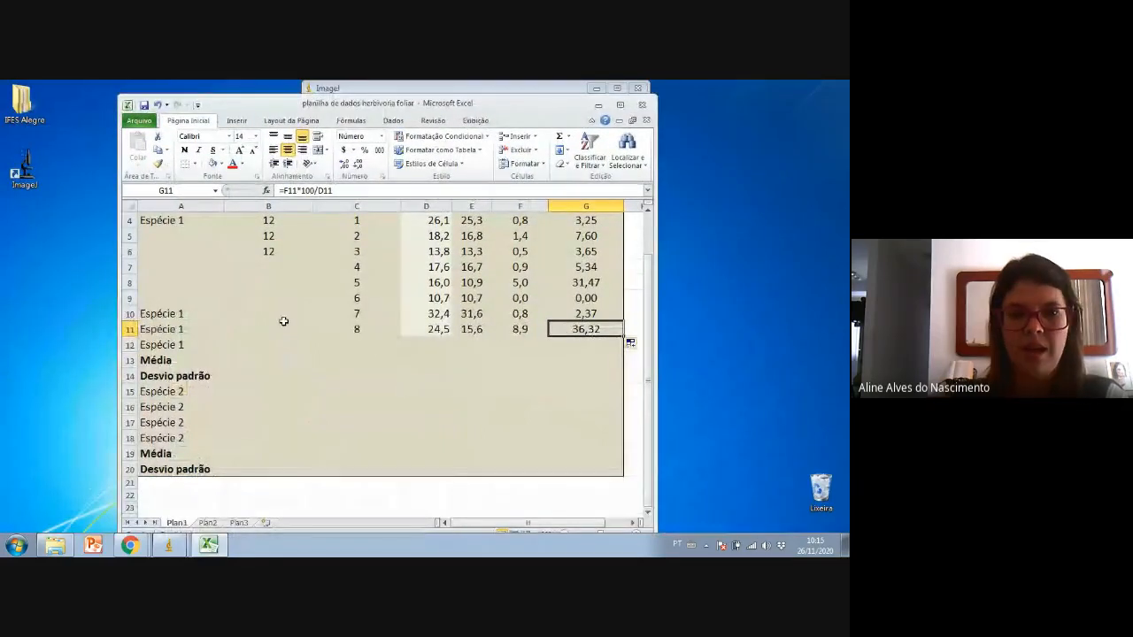
- Clear the leftover "Espécie 1" labels from cells A10 to A12 of the Espécies column
{"action": "scroll", "coordinate": [217, 305], "scroll_direction": "down", "scroll_amount": 1}
{"action": "scroll", "coordinate": [217, 305], "scroll_direction": "up", "scroll_amount": 1}
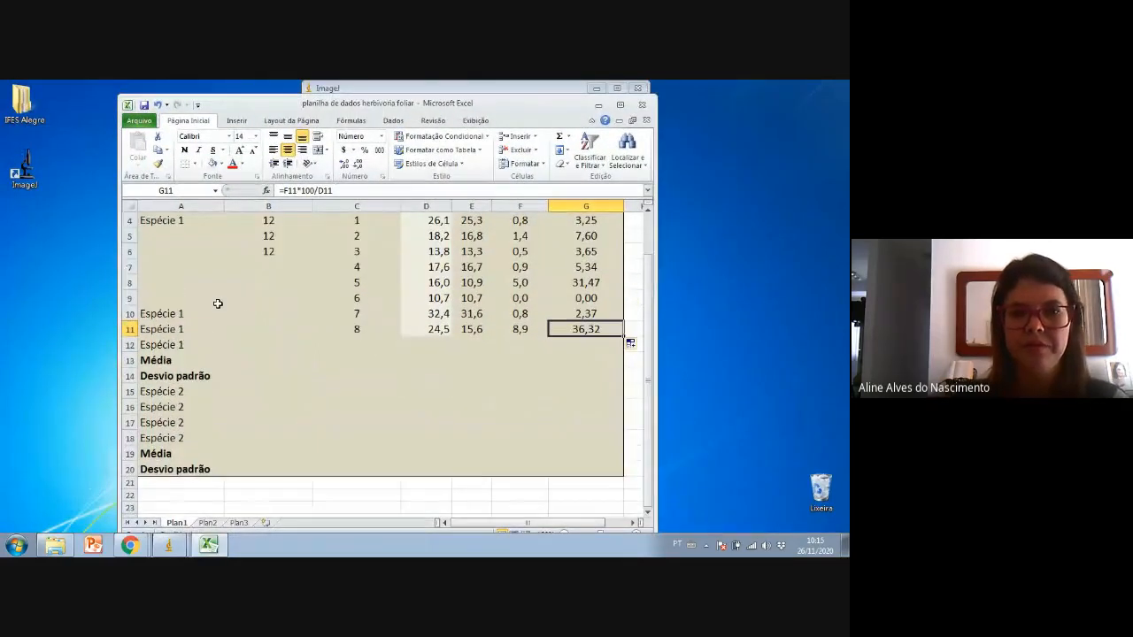
{"action": "left_click", "coordinate": [154, 314]}
{"action": "left_click_drag", "start_coordinate": [155, 315], "coordinate": [162, 344]}
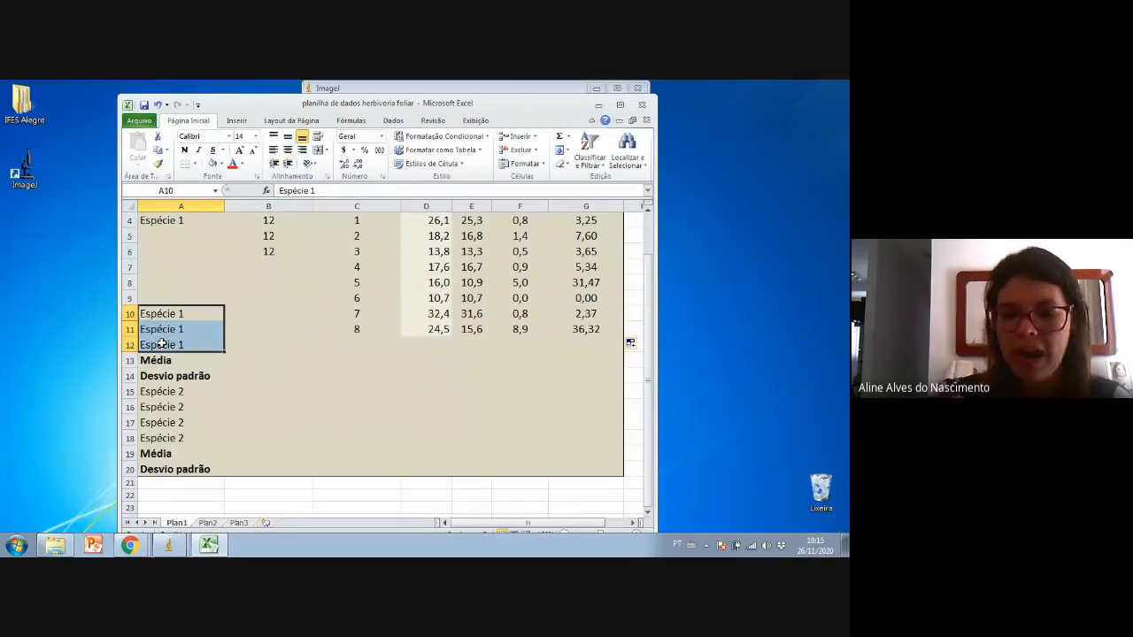
{"action": "key", "text": "Delete"}
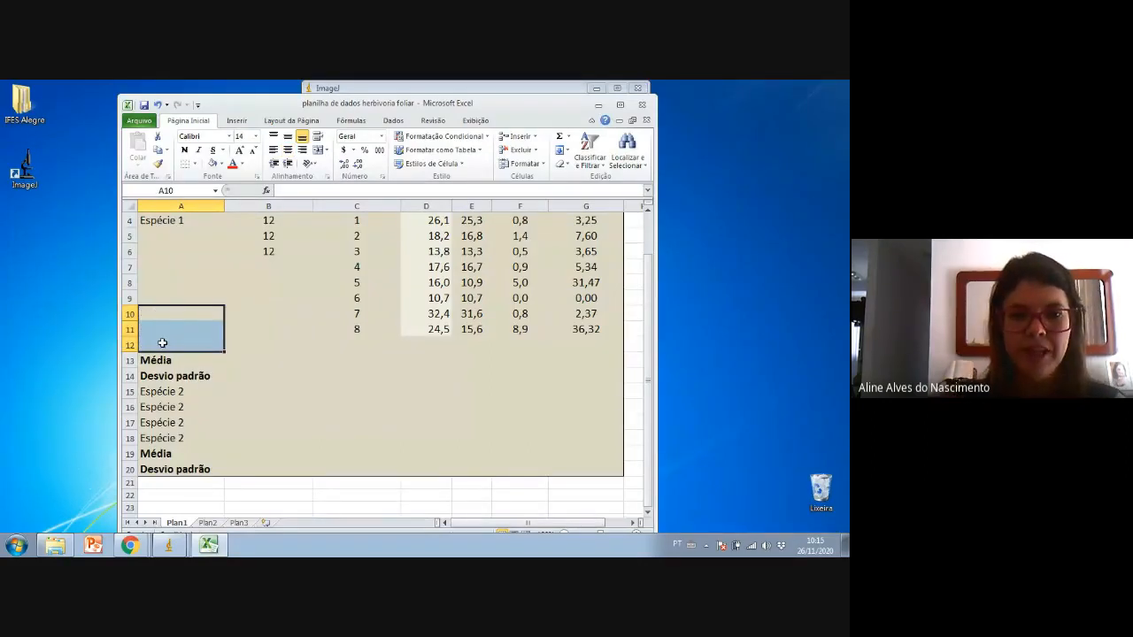
- Fill the plant number 12 from B6 down to B11 in the Número da planta column
{"action": "scroll", "coordinate": [337, 301], "scroll_direction": "up", "scroll_amount": 1}
{"action": "left_click", "coordinate": [276, 293]}
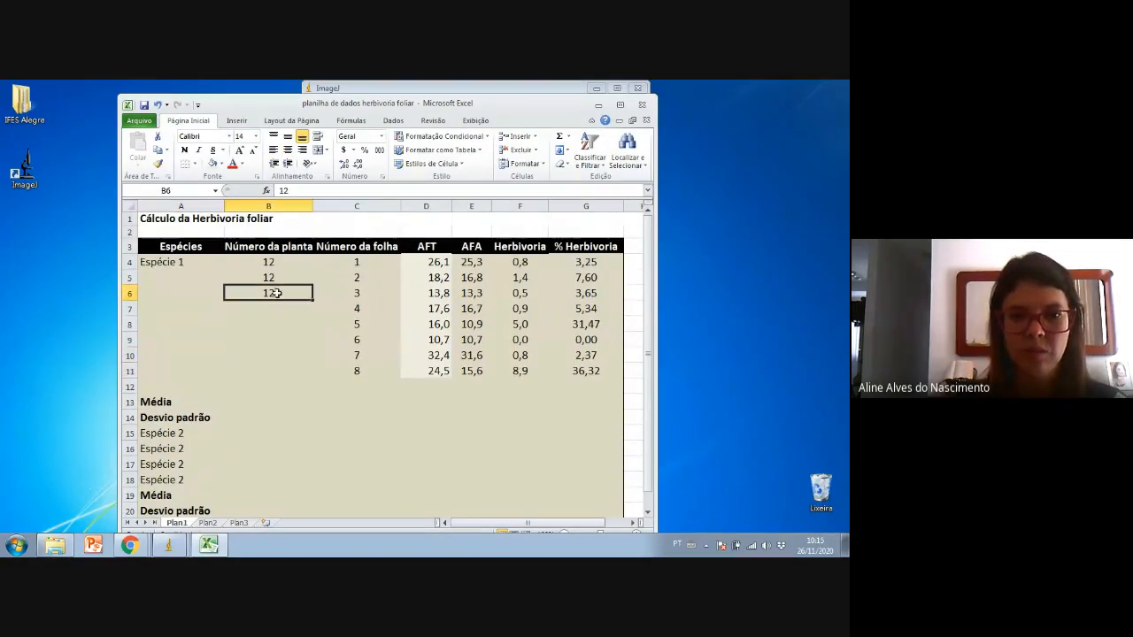
{"action": "left_click_drag", "start_coordinate": [313, 300], "coordinate": [313, 383]}
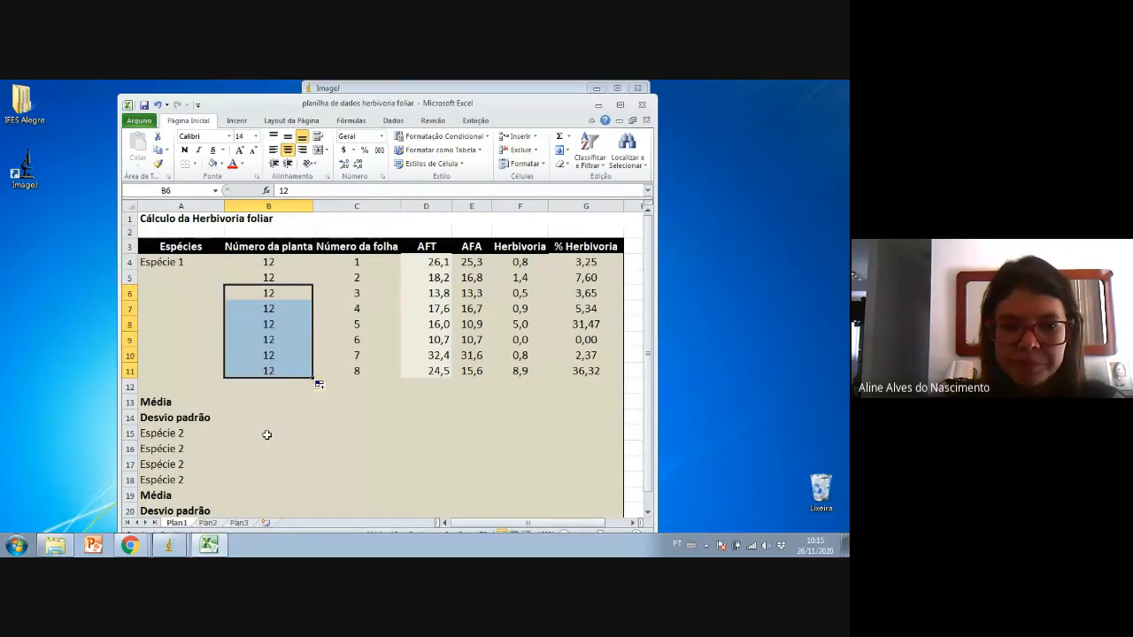
- Maximize the herbivory workbook and bring the table back into view from column A
{"action": "left_click", "coordinate": [162, 403]}
{"action": "scroll", "coordinate": [159, 404], "scroll_direction": "right", "scroll_amount": 1}
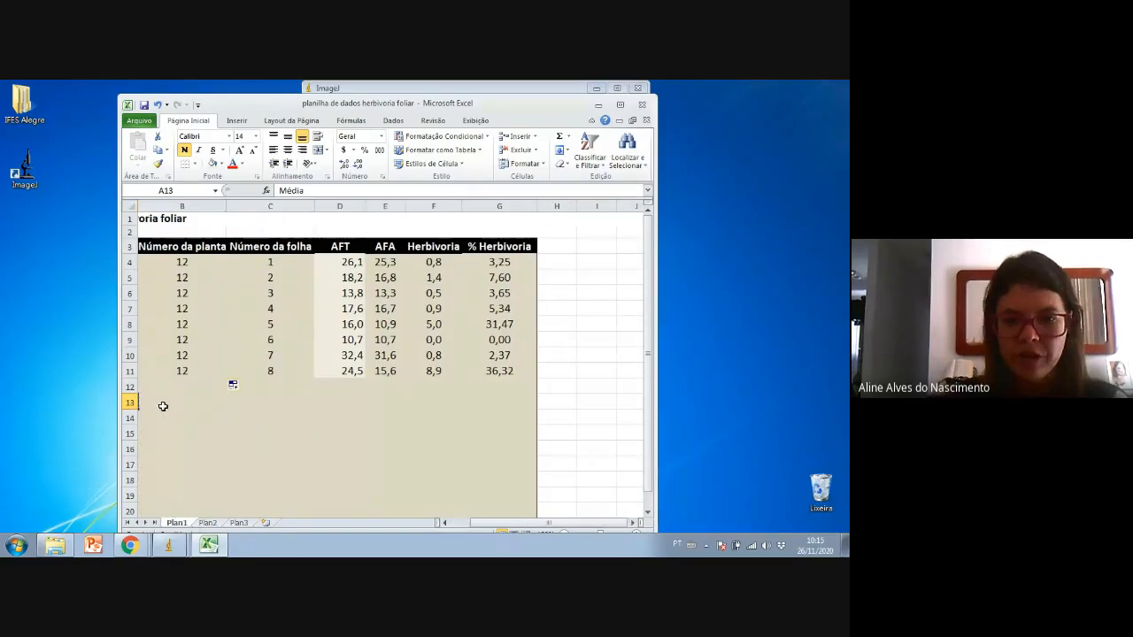
{"action": "double_click", "coordinate": [400, 109]}
{"action": "left_click", "coordinate": [512, 513]}
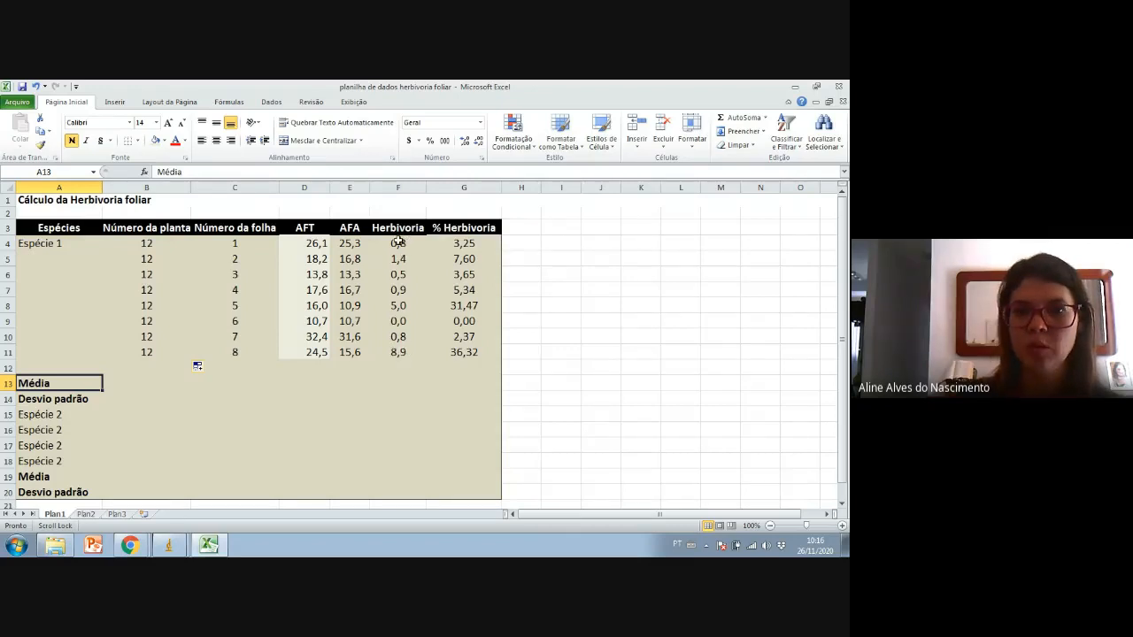
{"action": "left_click", "coordinate": [465, 241]}
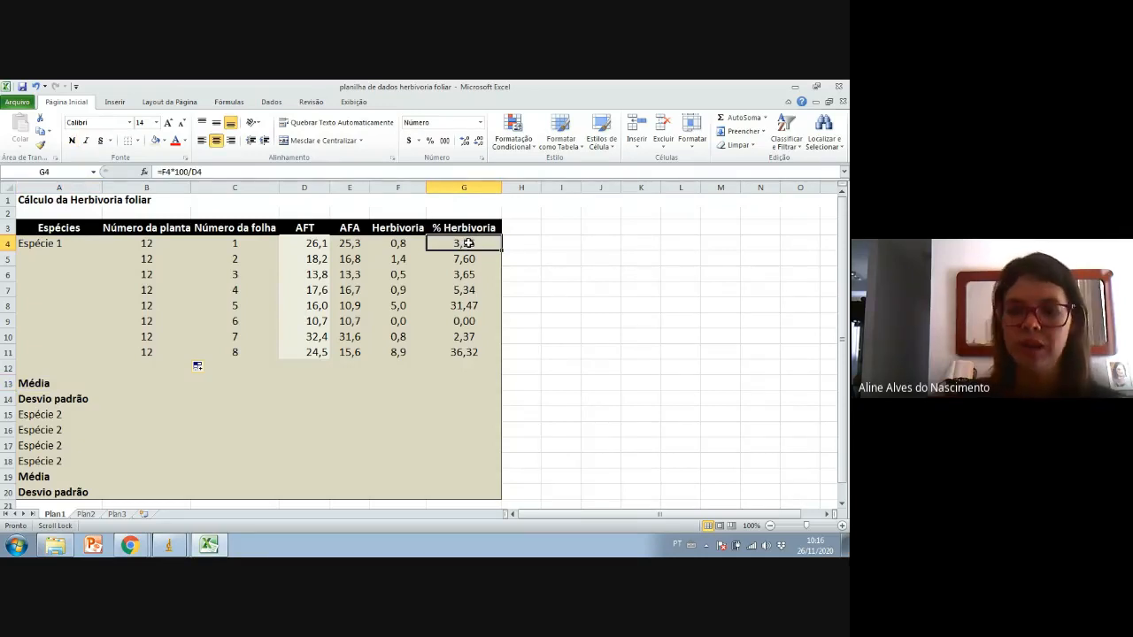
{"action": "left_click", "coordinate": [110, 386]}
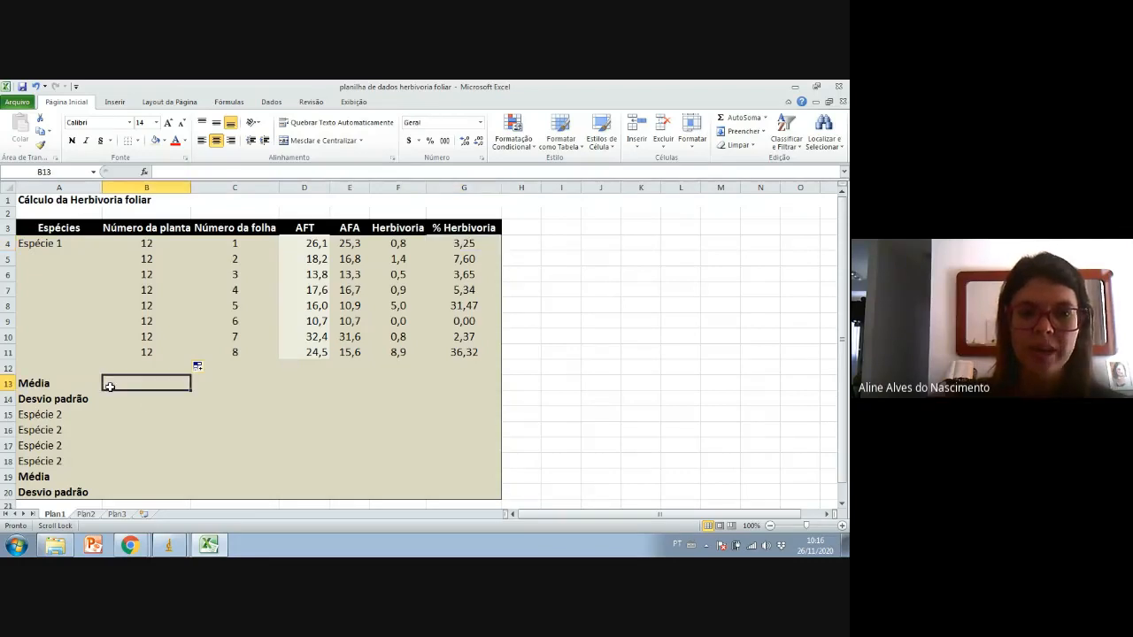
{"action": "left_click", "coordinate": [64, 383]}
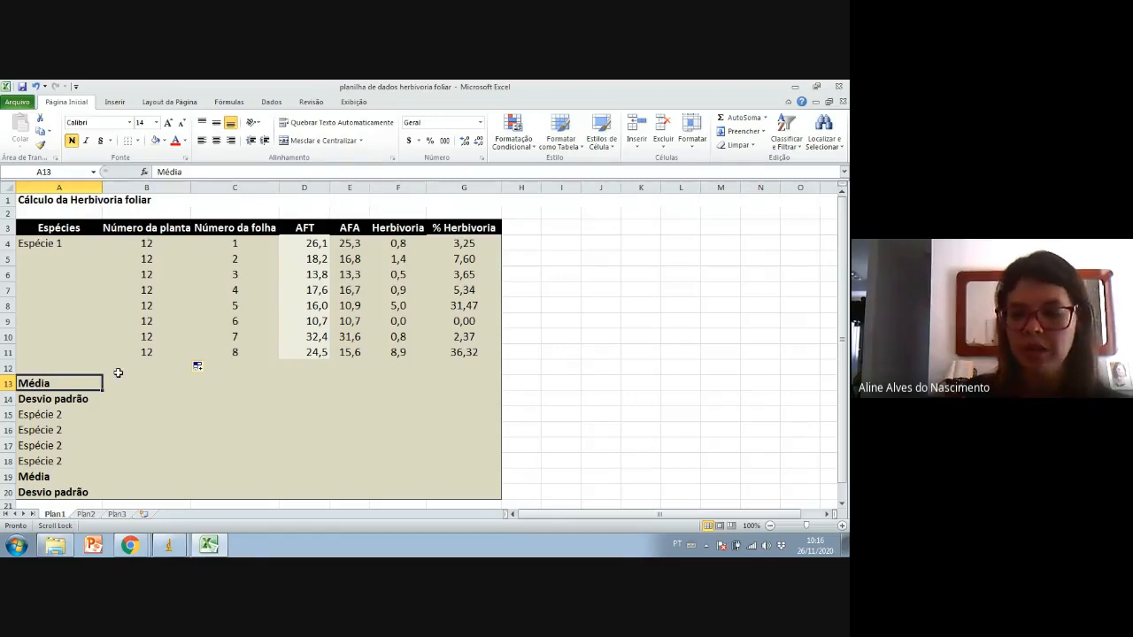
{"action": "scroll", "coordinate": [118, 372], "scroll_direction": "right", "scroll_amount": 2}
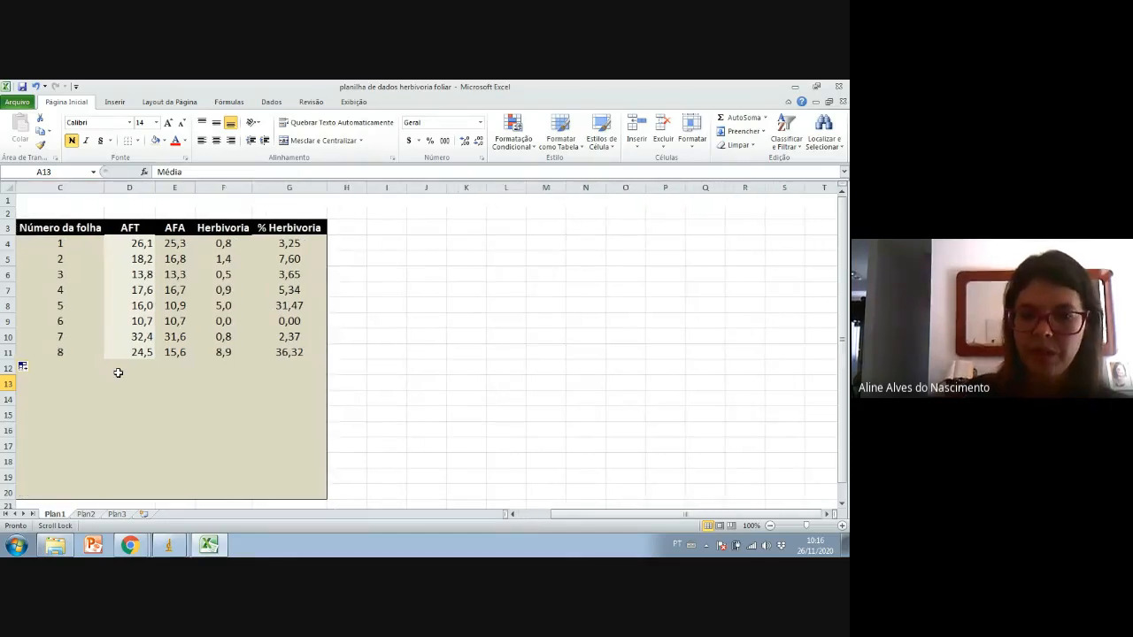
{"action": "left_click_drag", "start_coordinate": [627, 513], "coordinate": [595, 514]}
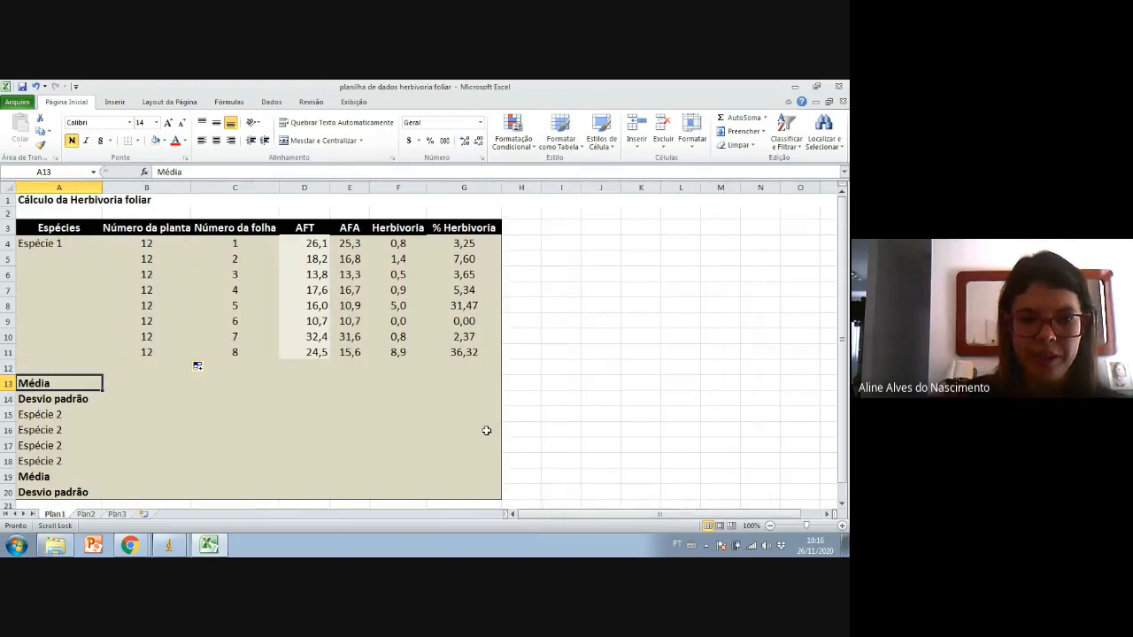
{"action": "left_click", "coordinate": [157, 385]}
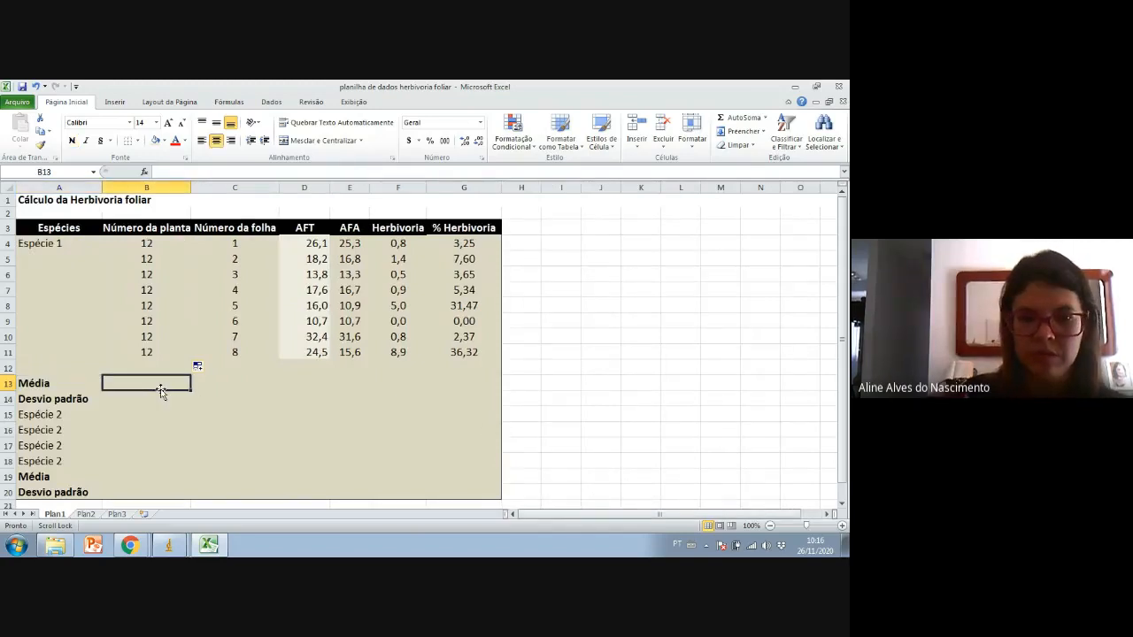
{"action": "scroll", "coordinate": [160, 390], "scroll_direction": "right", "scroll_amount": 2}
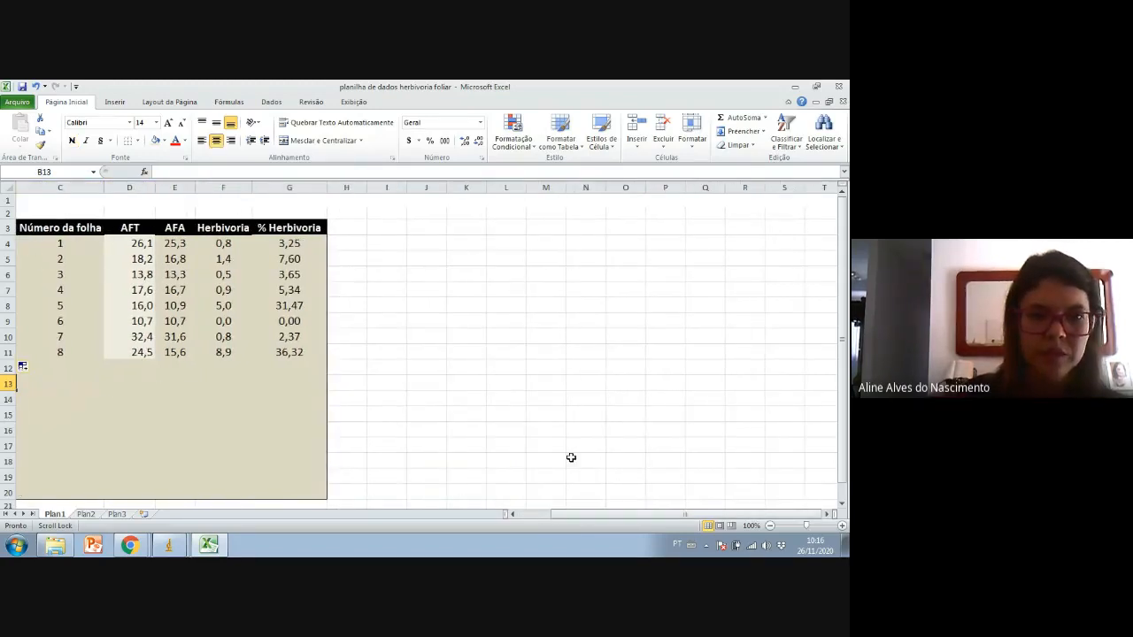
{"action": "left_click_drag", "start_coordinate": [592, 517], "coordinate": [560, 517]}
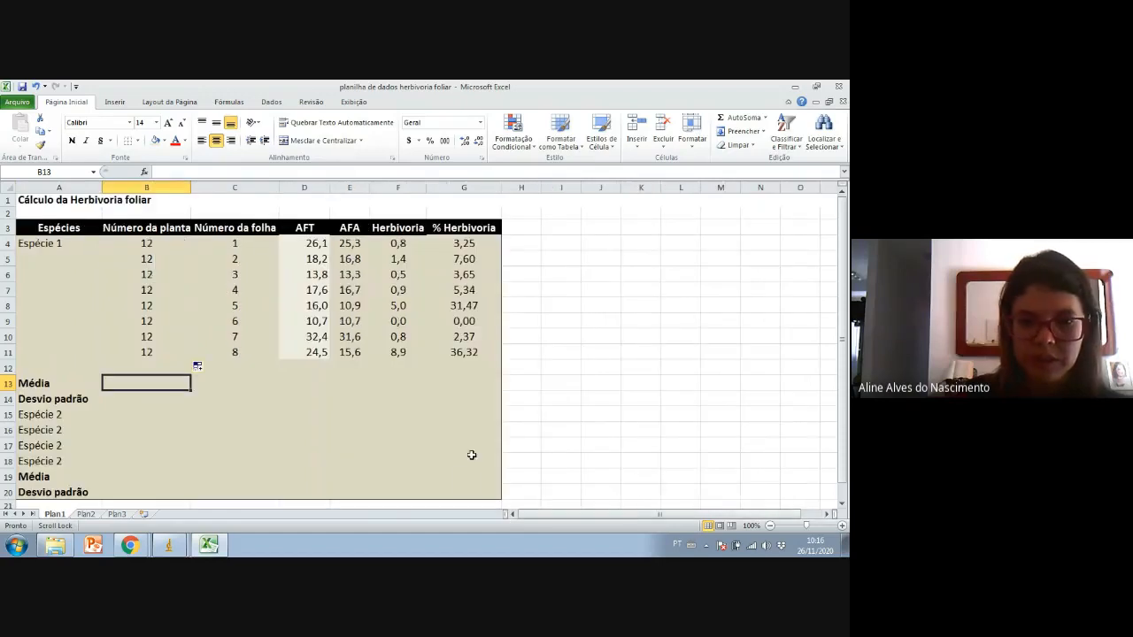
- Calculate the mean herbivory percentage in G13 with =MÉDIA(G4:G11), and reopen the formula to review its range
{"action": "left_click", "coordinate": [463, 381]}
{"action": "type", "text": "="}
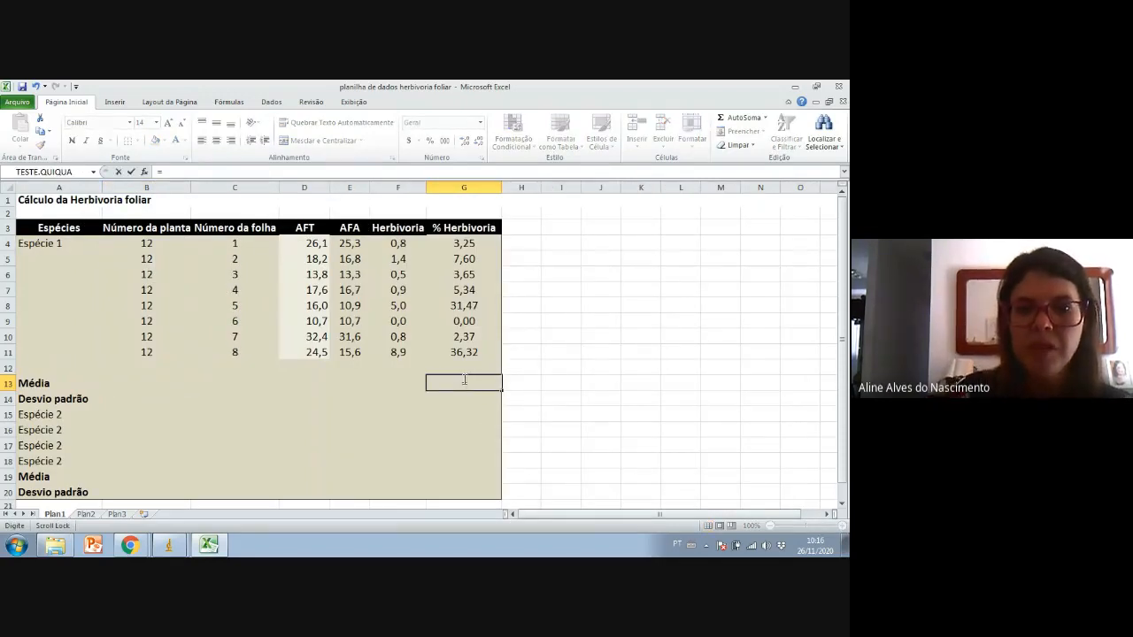
{"action": "type", "text": "m"}
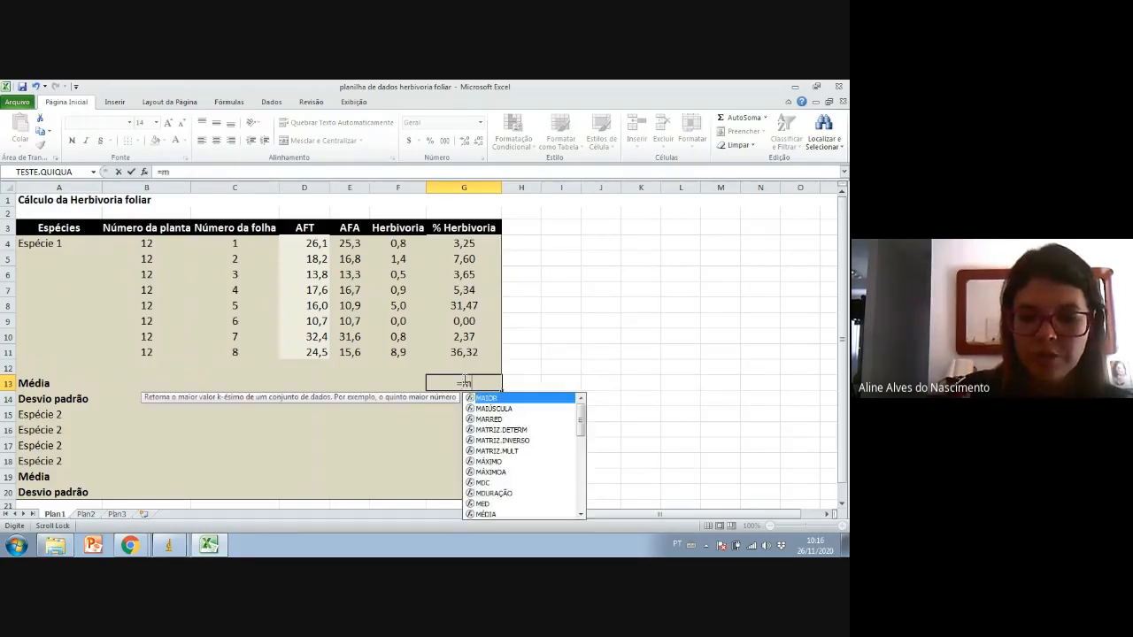
{"action": "type", "text": "édia"}
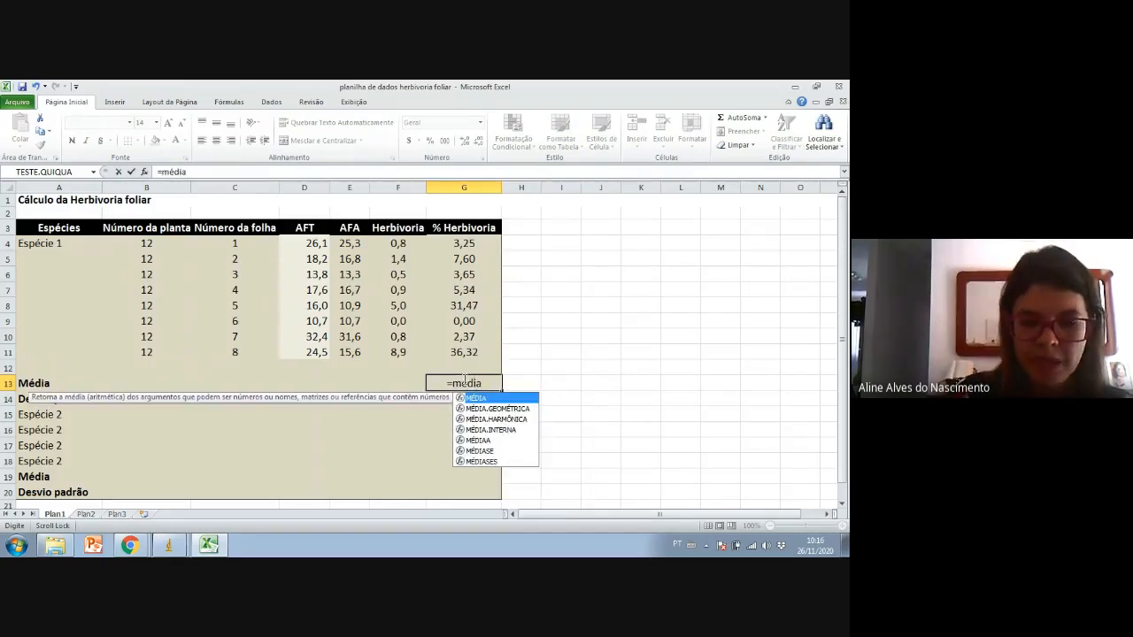
{"action": "type", "text": "("}
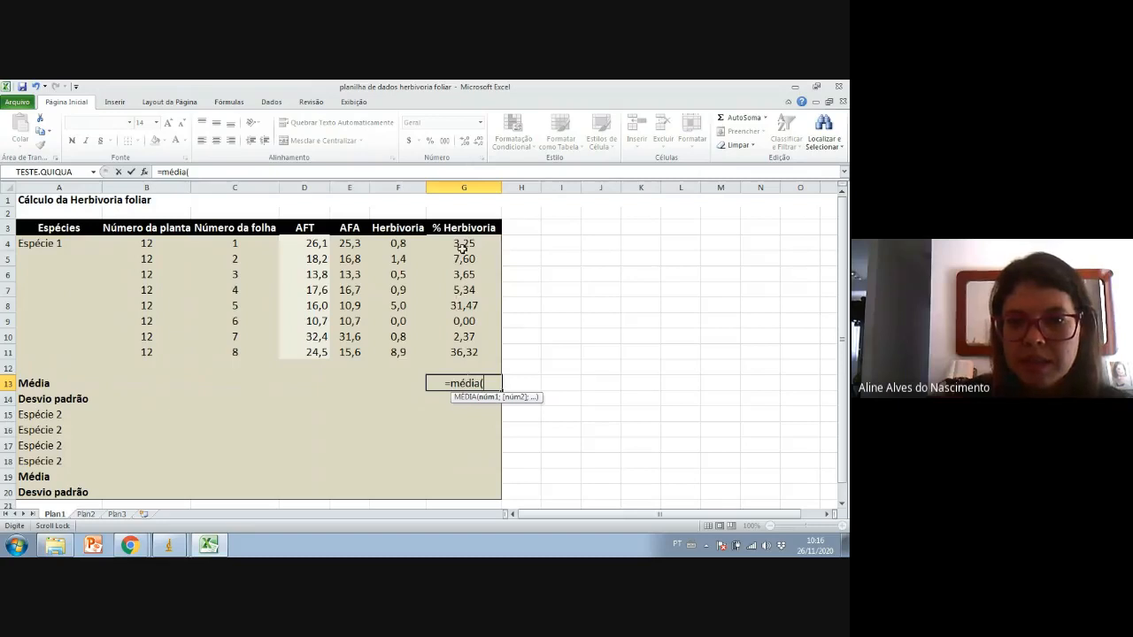
{"action": "left_click_drag", "start_coordinate": [462, 243], "coordinate": [473, 352]}
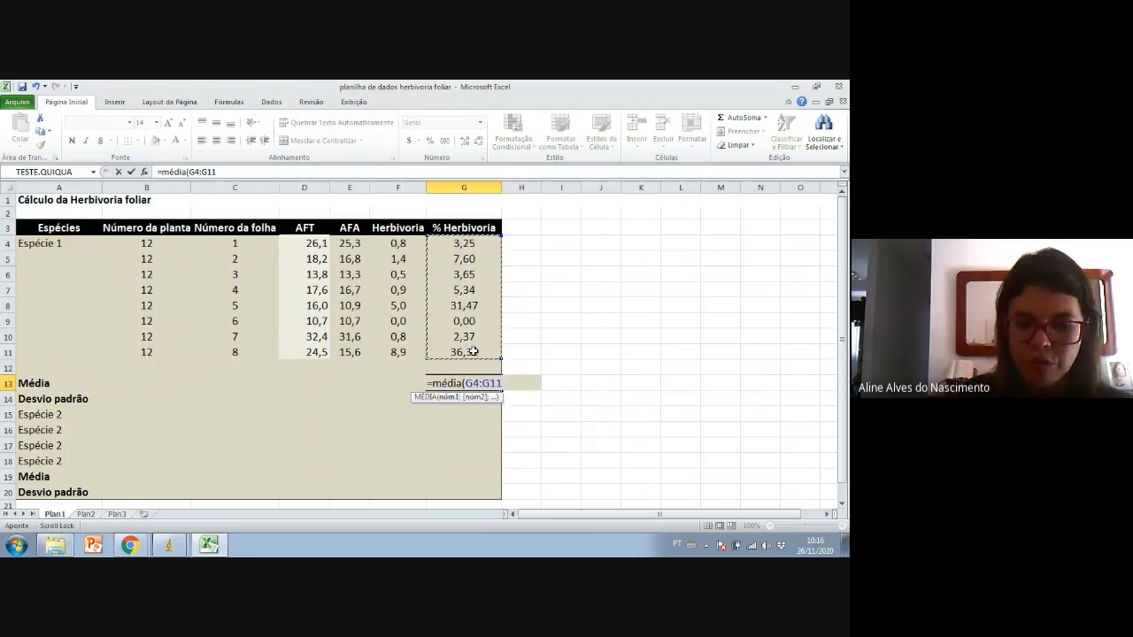
{"action": "type", "text": ")"}
{"action": "key", "text": "Return"}
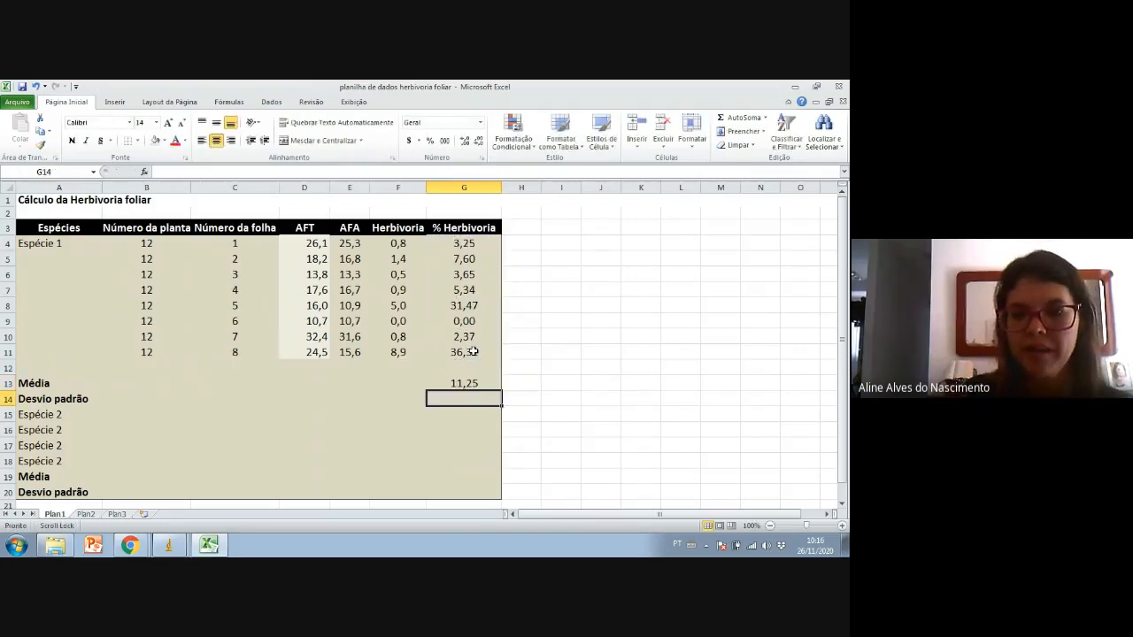
{"action": "double_click", "coordinate": [479, 384]}
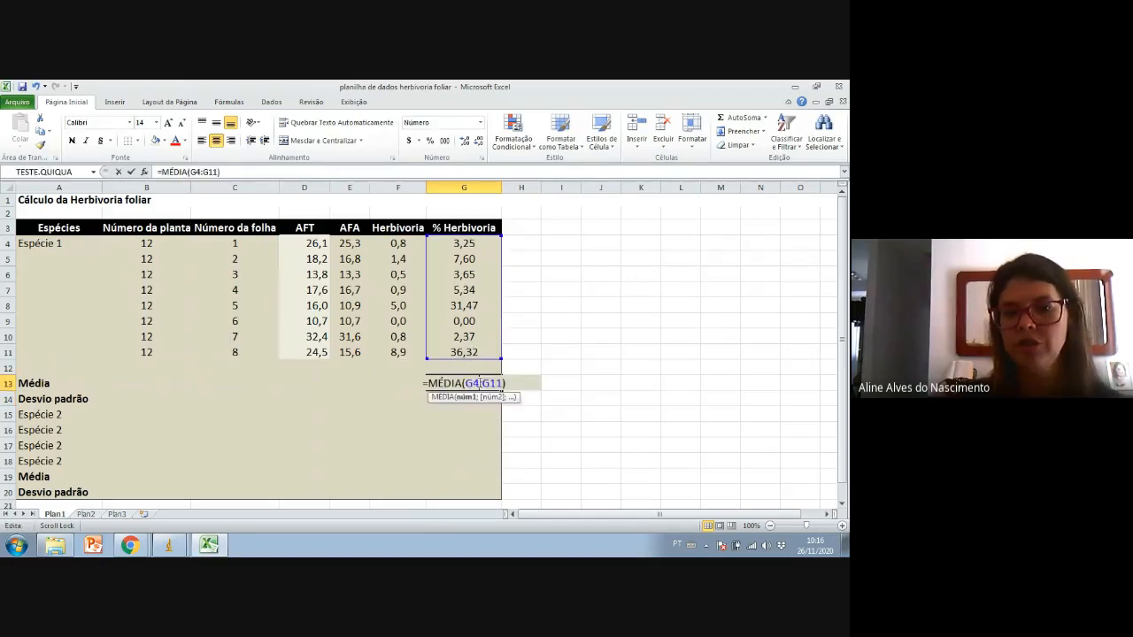
- Calculate the standard deviation of Espécie 1's herbivory percentages in G14 with =DESVPAD.N(G4:G11)
{"action": "key", "text": "Escape"}
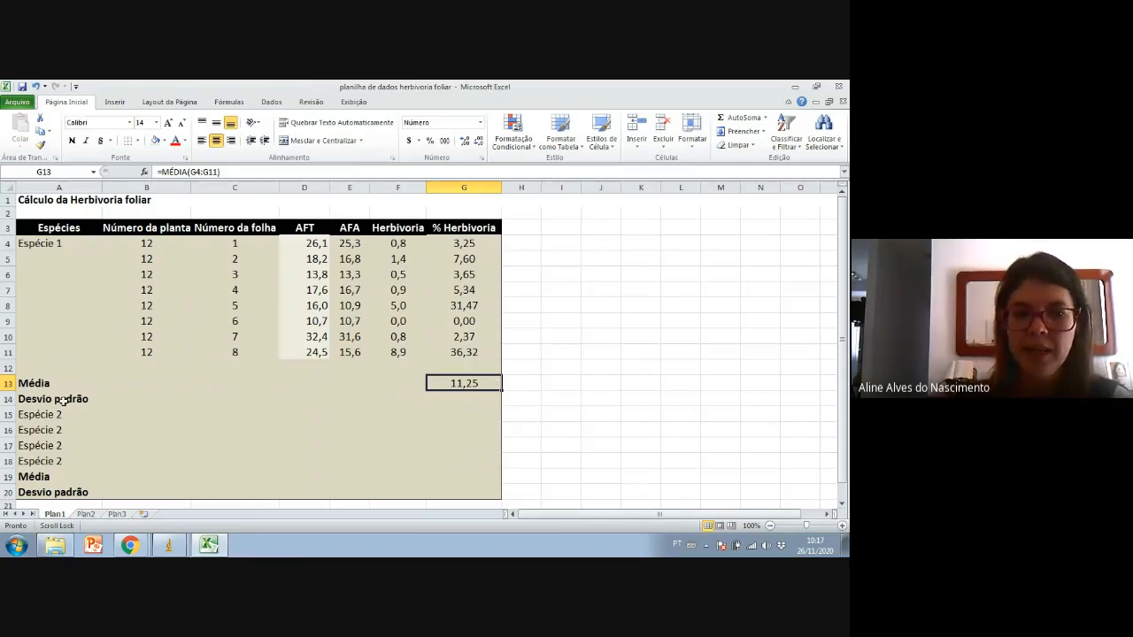
{"action": "left_click", "coordinate": [447, 397]}
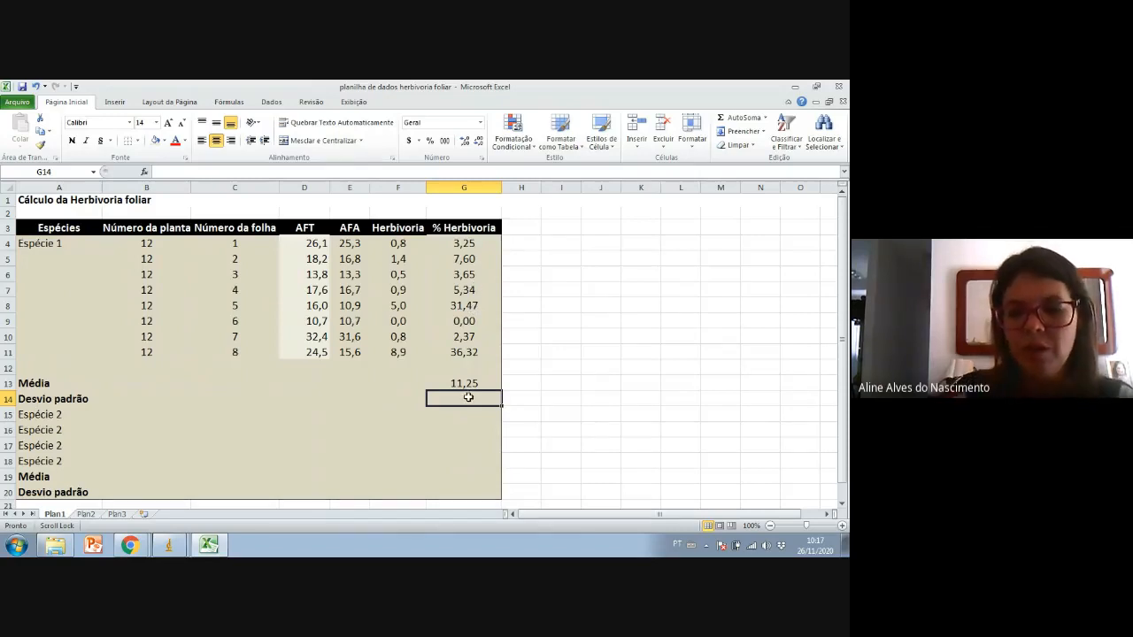
{"action": "type", "text": "="}
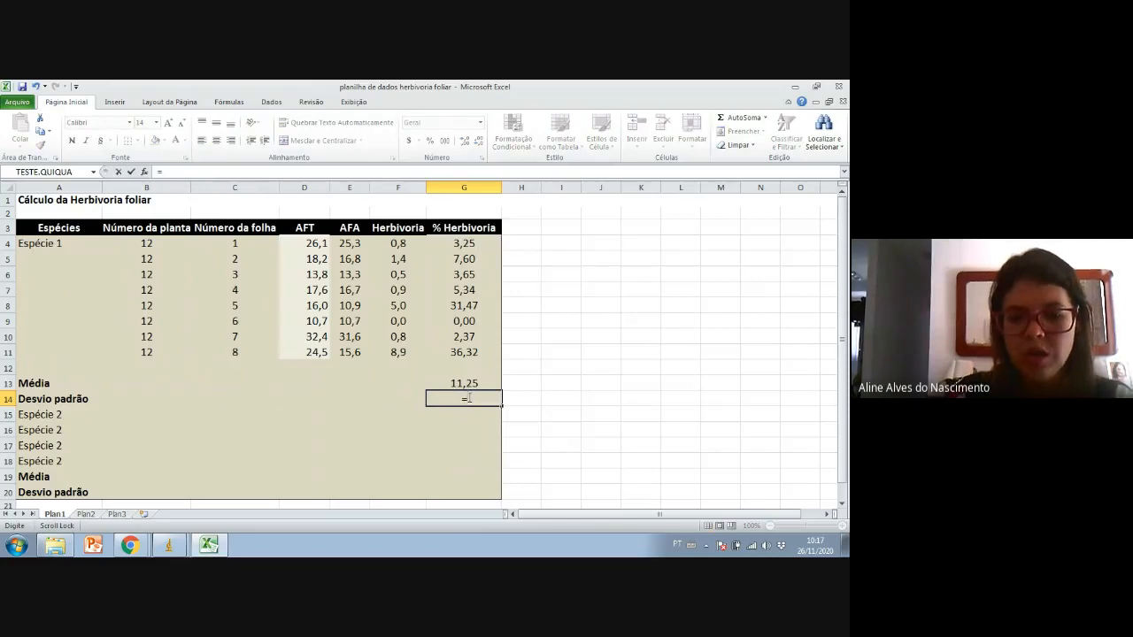
{"action": "type", "text": "desv"}
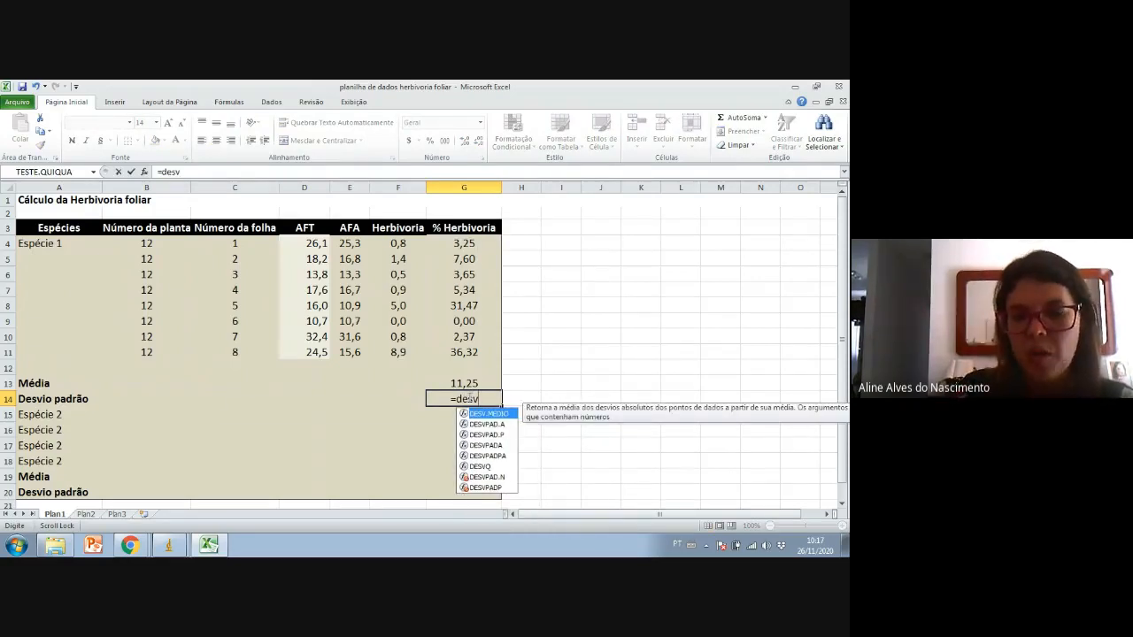
{"action": "left_click", "coordinate": [498, 478]}
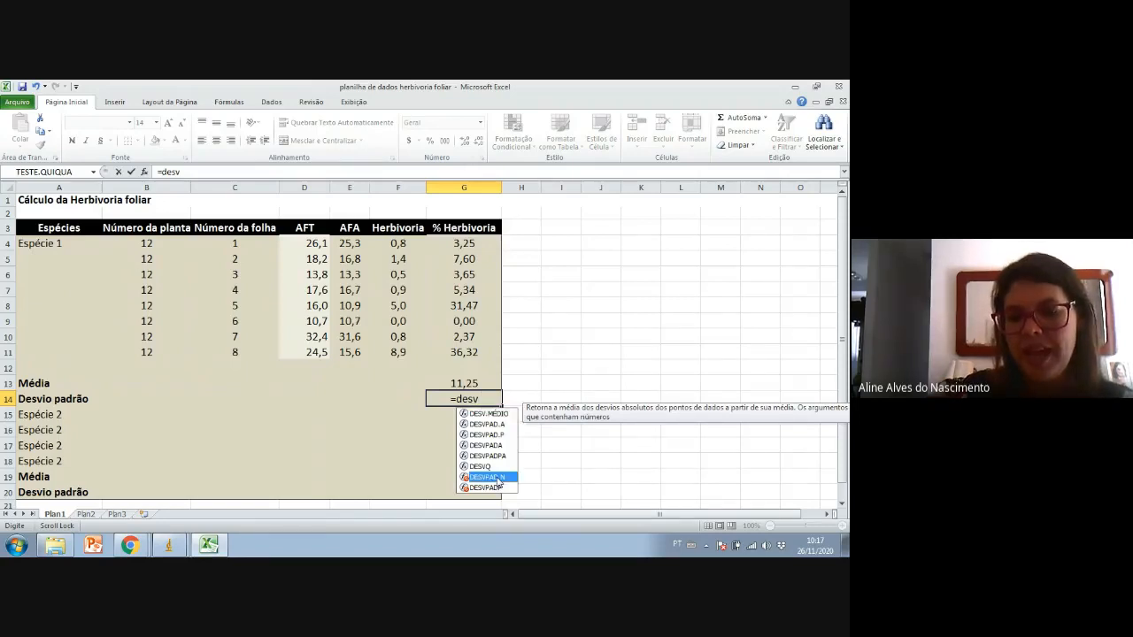
{"action": "double_click", "coordinate": [498, 479]}
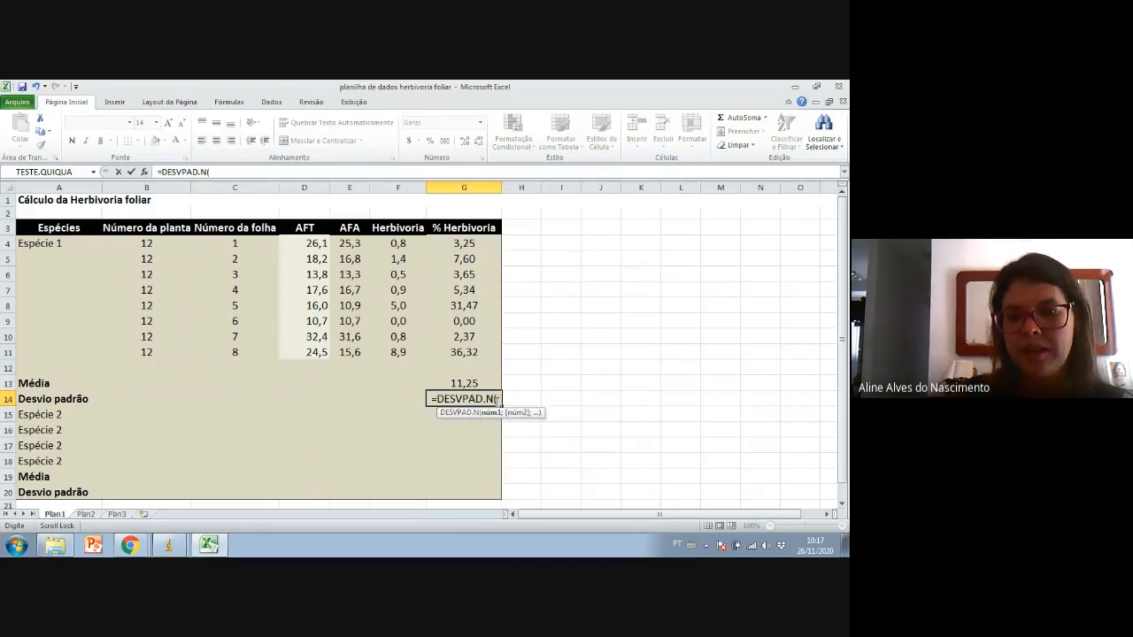
{"action": "left_click_drag", "start_coordinate": [473, 242], "coordinate": [478, 354]}
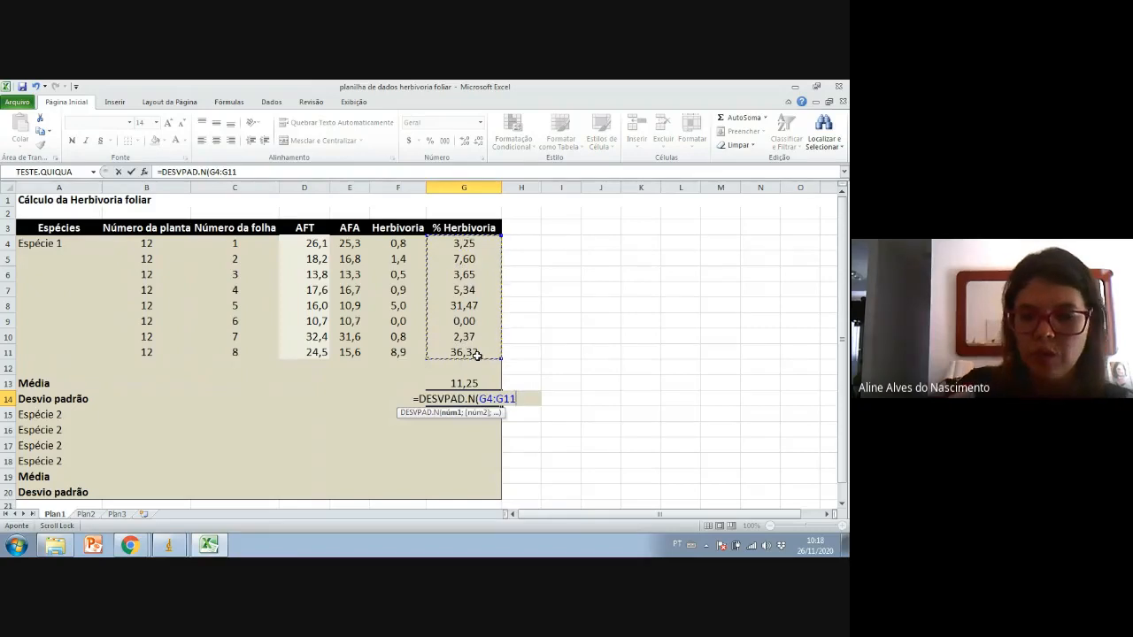
{"action": "type", "text": ")"}
{"action": "key", "text": "Return"}
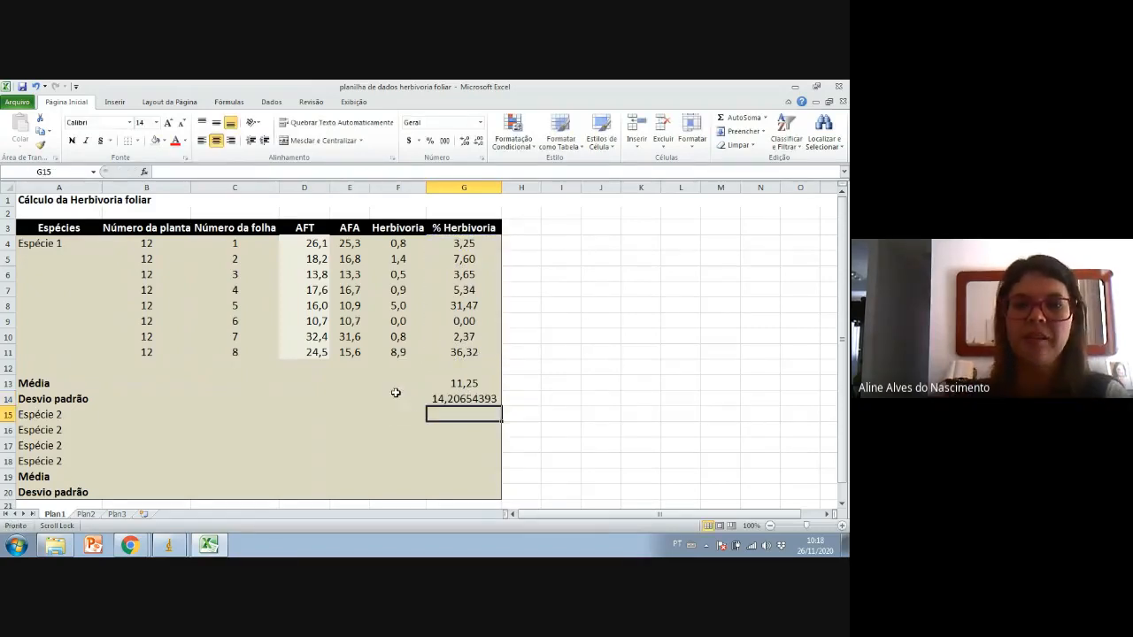
- Reduce the standard deviation in G14 to two decimal places
{"action": "left_click", "coordinate": [442, 398]}
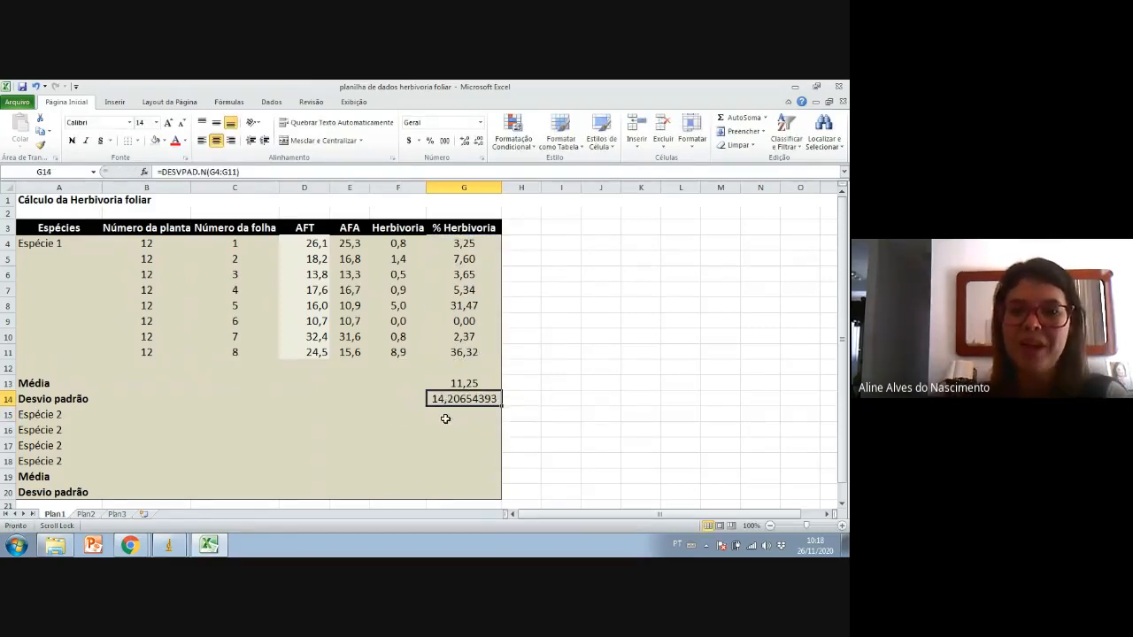
{"action": "left_click", "coordinate": [478, 143]}
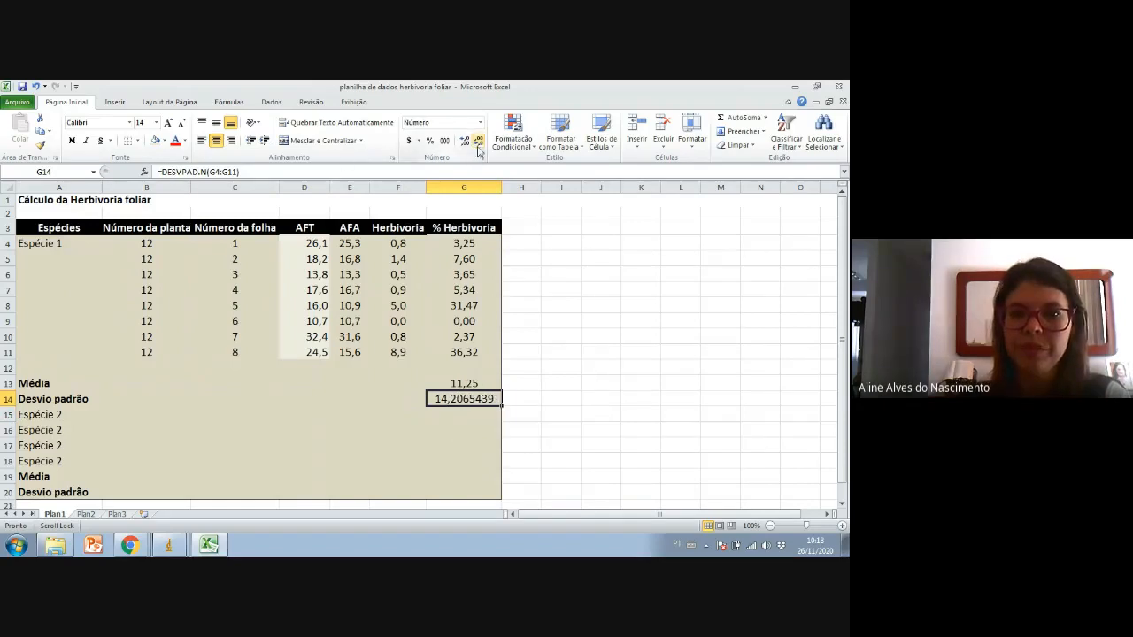
{"action": "left_click", "coordinate": [478, 142]}
{"action": "left_click", "coordinate": [478, 143]}
{"action": "left_click", "coordinate": [479, 144]}
{"action": "left_click", "coordinate": [479, 146]}
{"action": "left_click", "coordinate": [479, 146]}
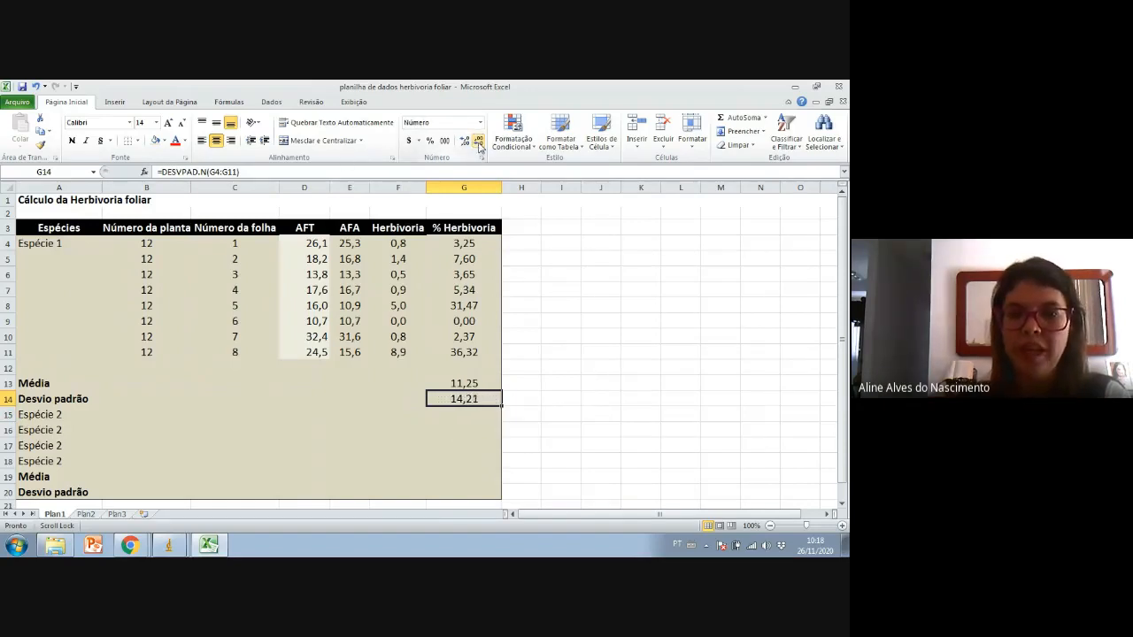
- Compare individual % Herbivoria values in G4, G8, G9 and G11 with the mean in G13 and standard deviation in G14
{"action": "left_click", "coordinate": [469, 354]}
{"action": "left_click", "coordinate": [458, 310]}
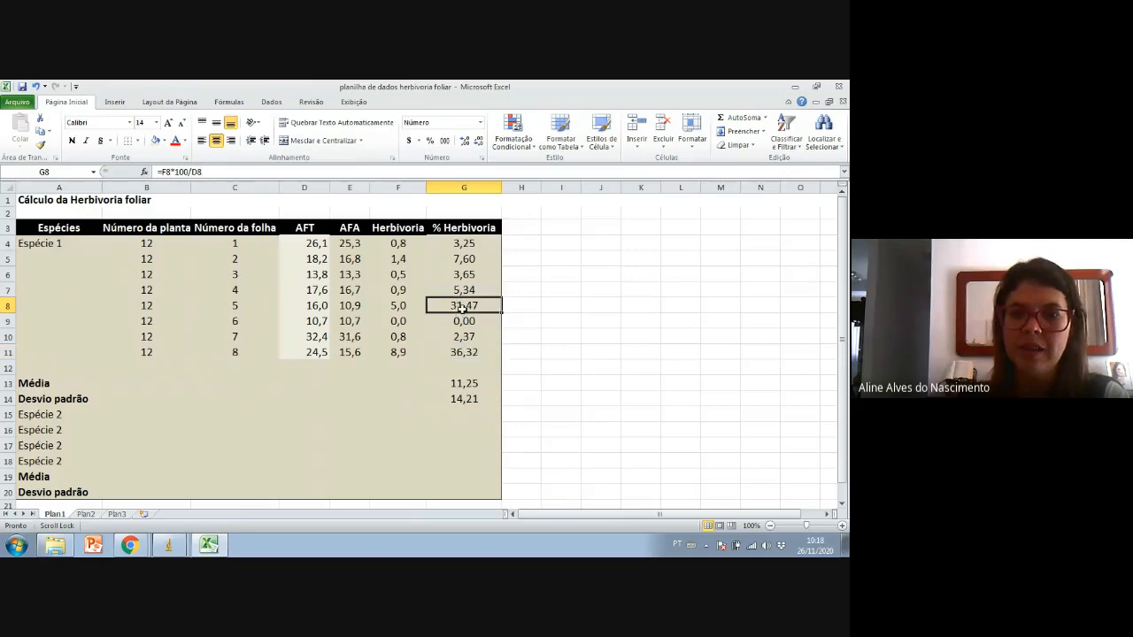
{"action": "left_click", "coordinate": [475, 354]}
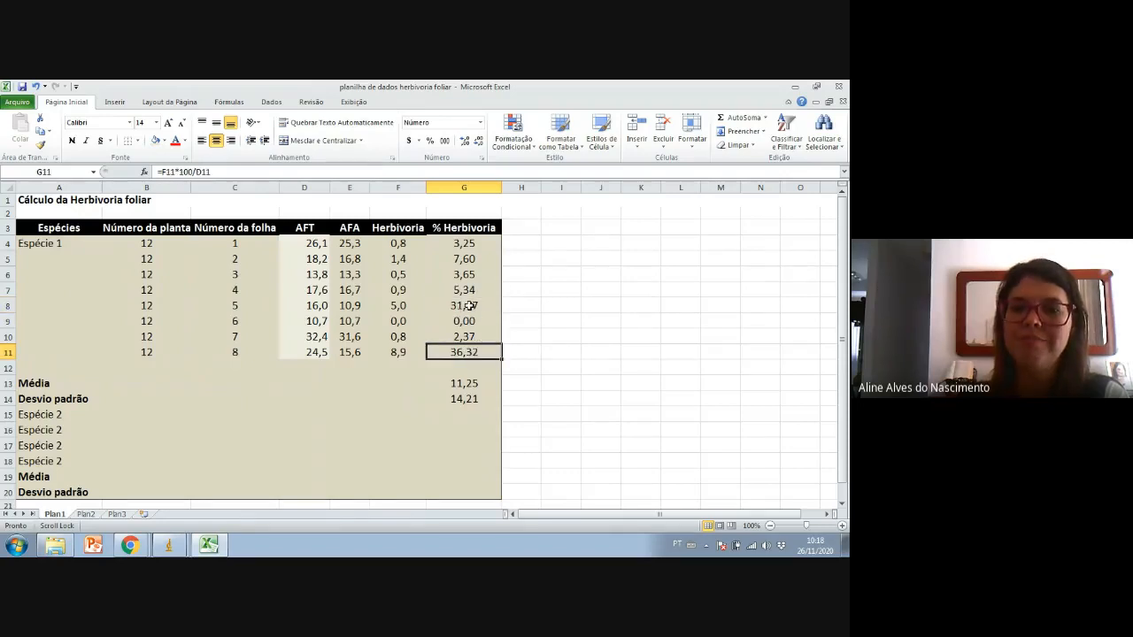
{"action": "left_click", "coordinate": [469, 306]}
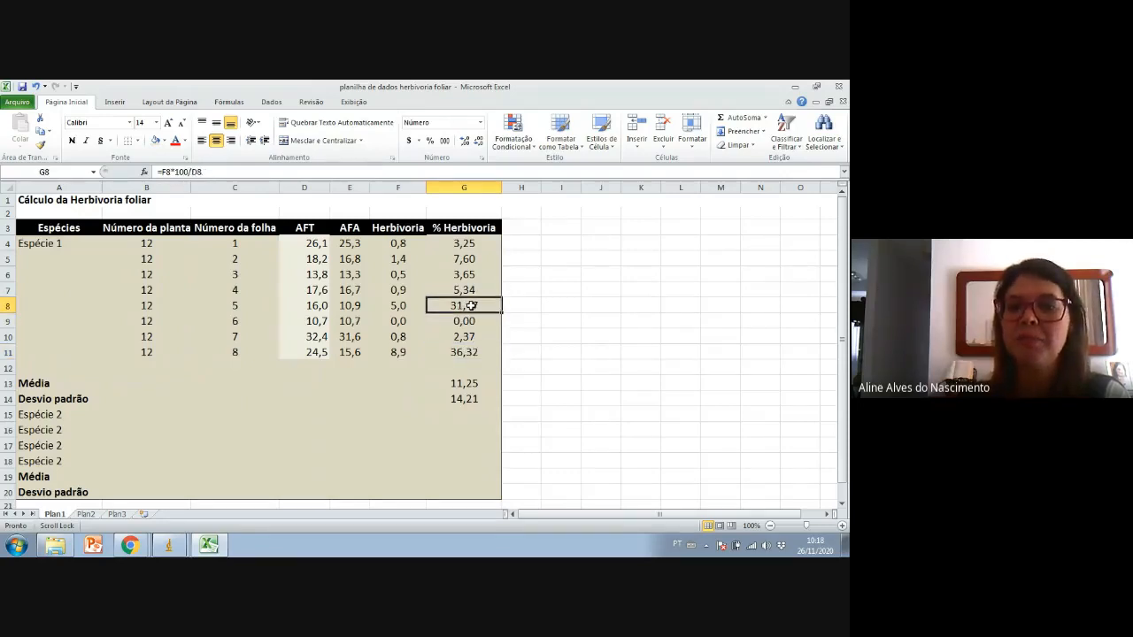
{"action": "left_click", "coordinate": [469, 321]}
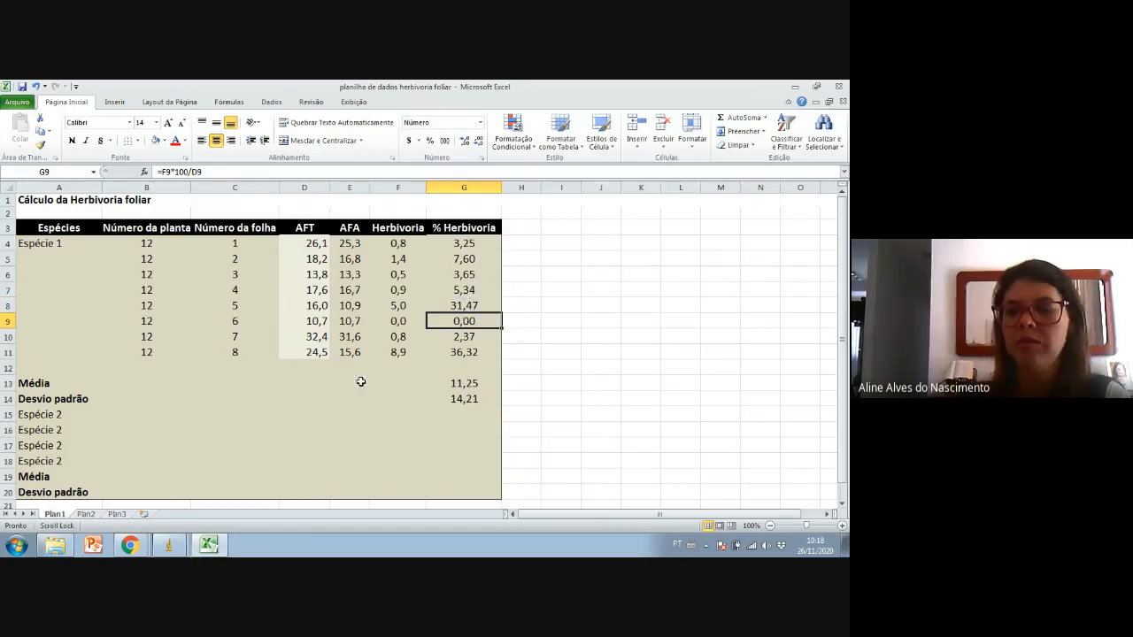
{"action": "left_click", "coordinate": [471, 243]}
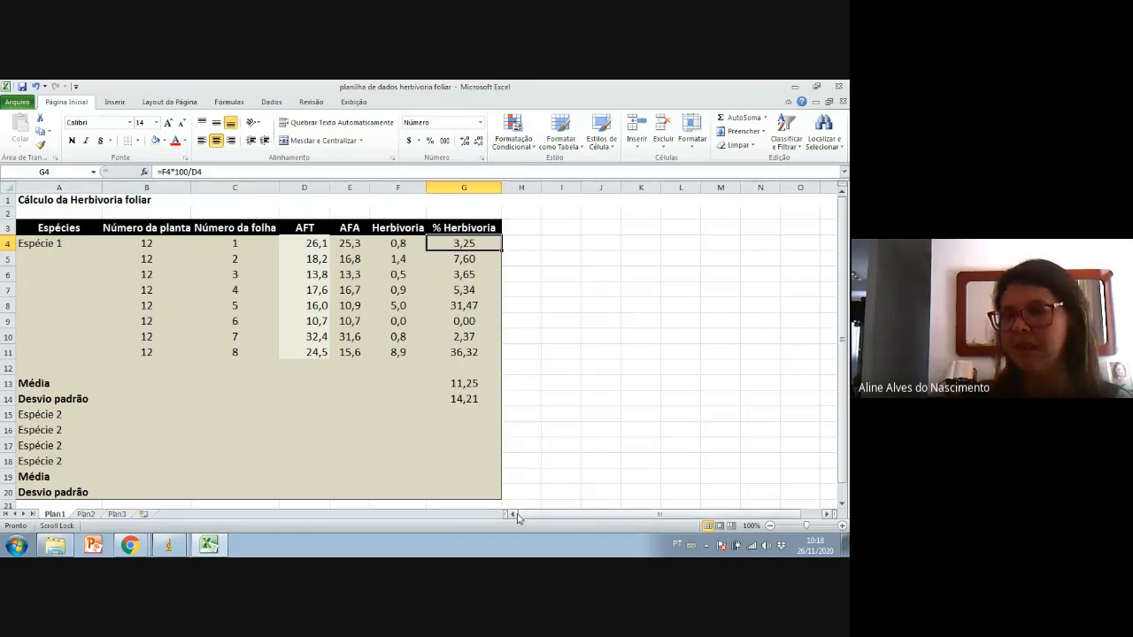
{"action": "left_click", "coordinate": [460, 397]}
{"action": "left_click", "coordinate": [457, 383]}
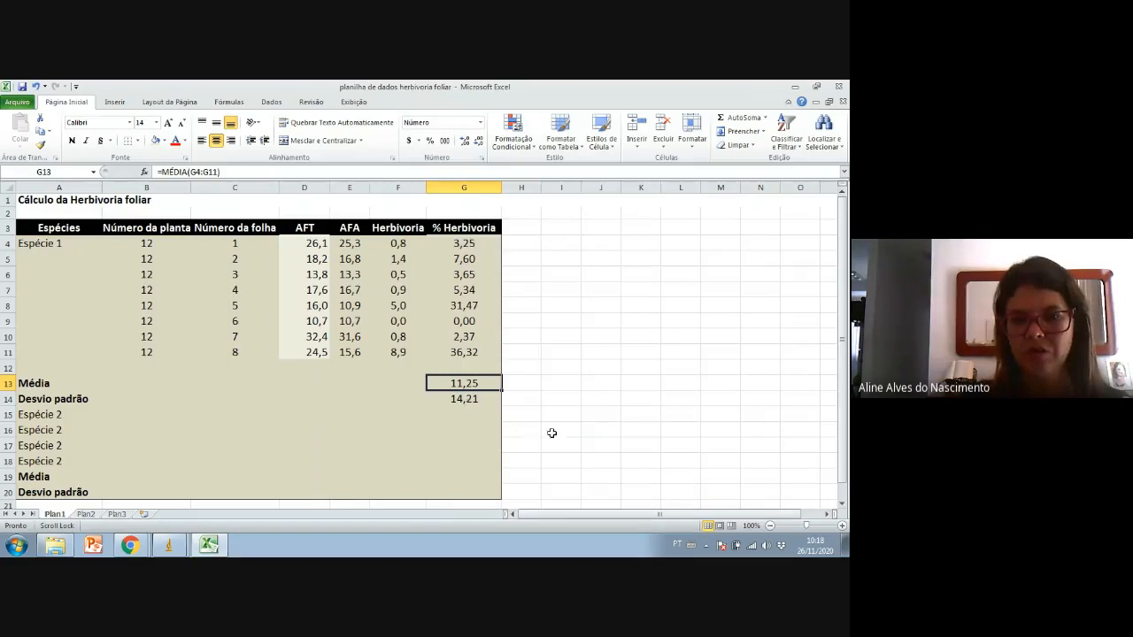
{"action": "left_click_drag", "start_coordinate": [575, 514], "coordinate": [556, 519]}
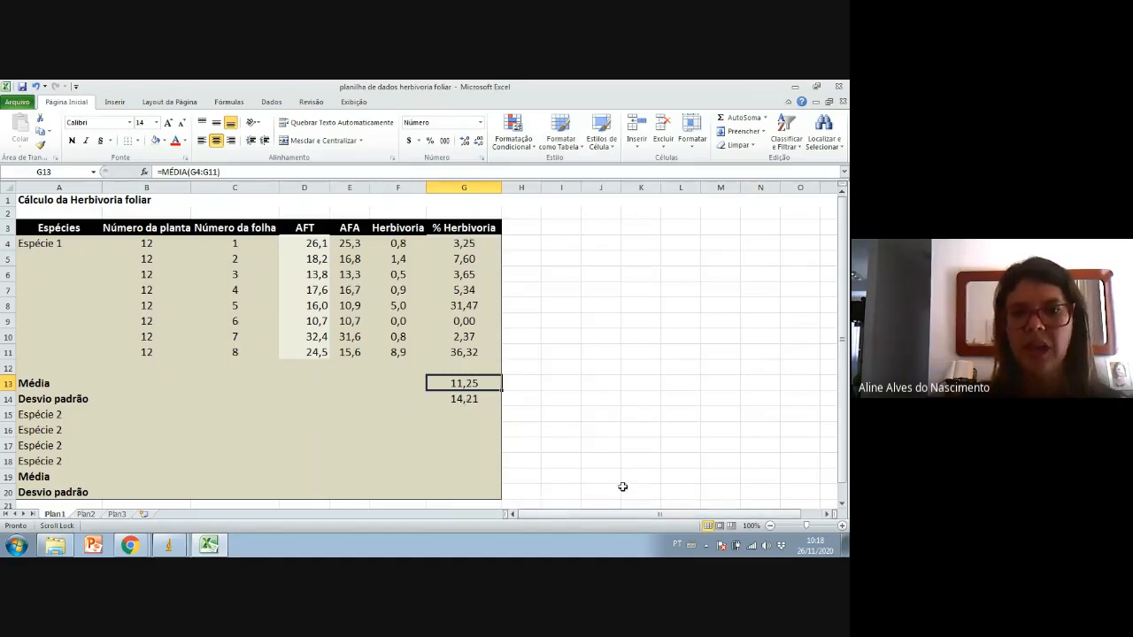
- Minimize the herbivory workbook and stop the Google Meet screen sharing
{"action": "mouse_move", "coordinate": [179, 548]}
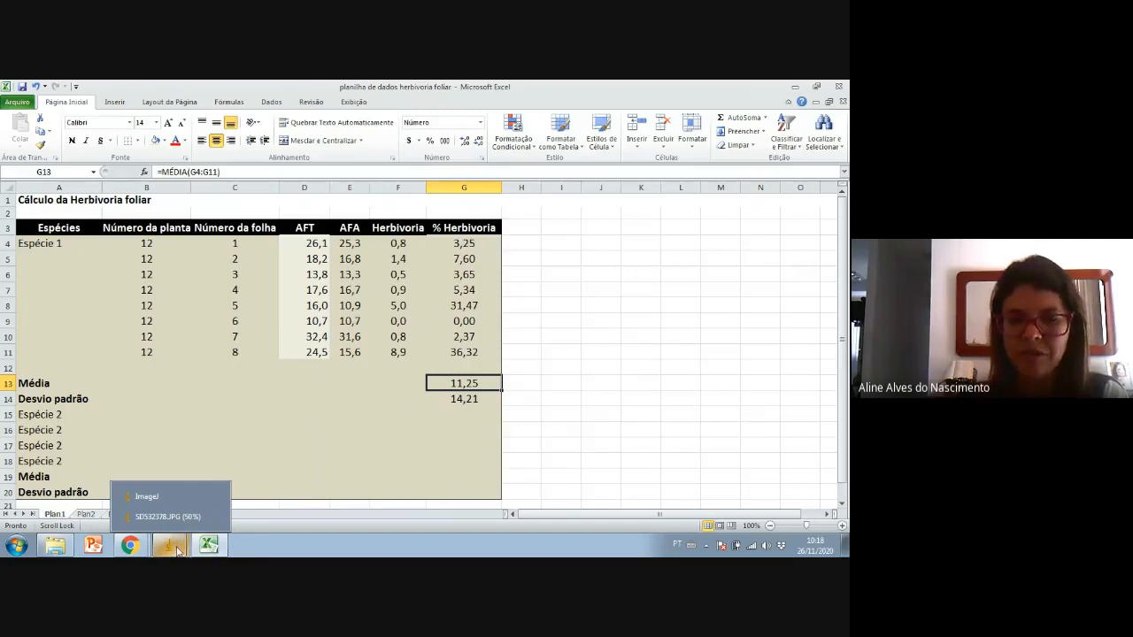
{"action": "left_click", "coordinate": [795, 87]}
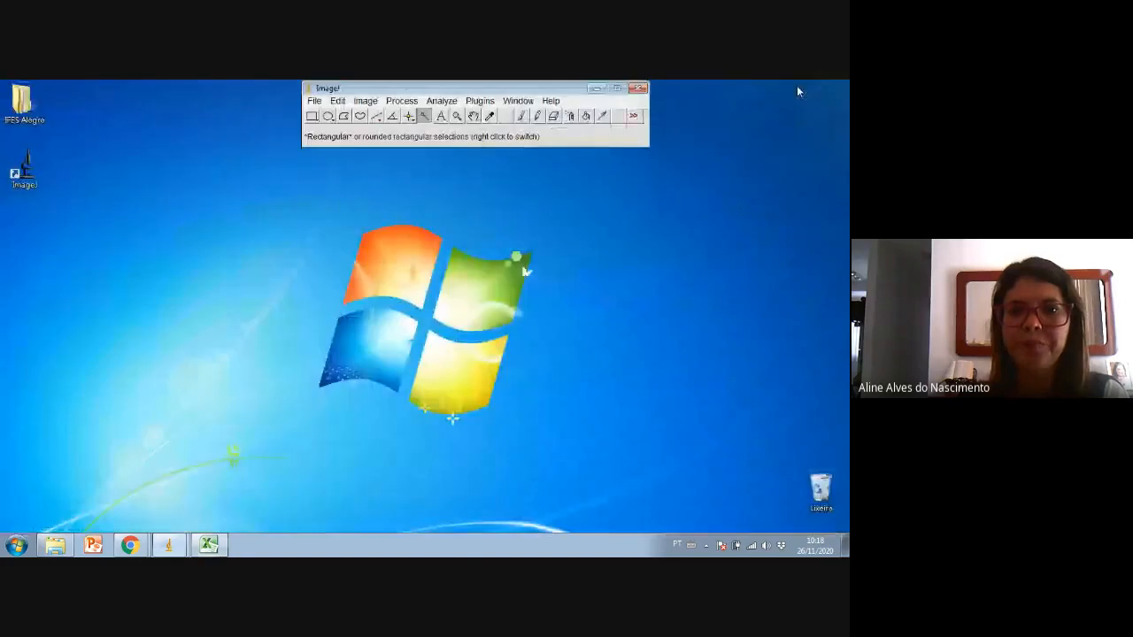
{"action": "left_click", "coordinate": [129, 546]}
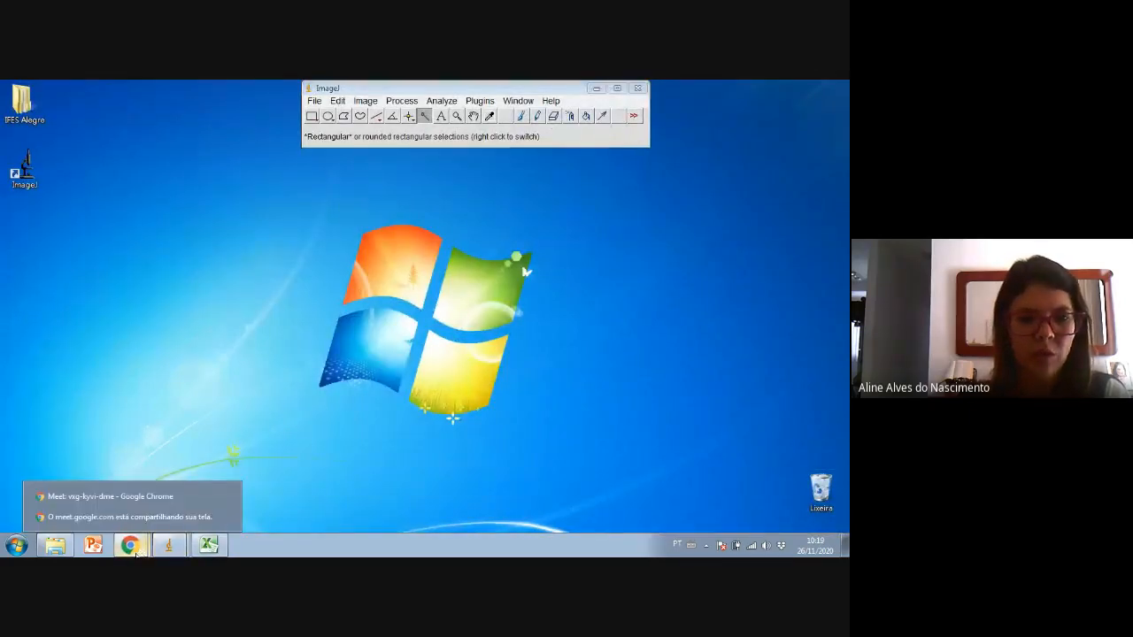
{"action": "left_click", "coordinate": [125, 519]}
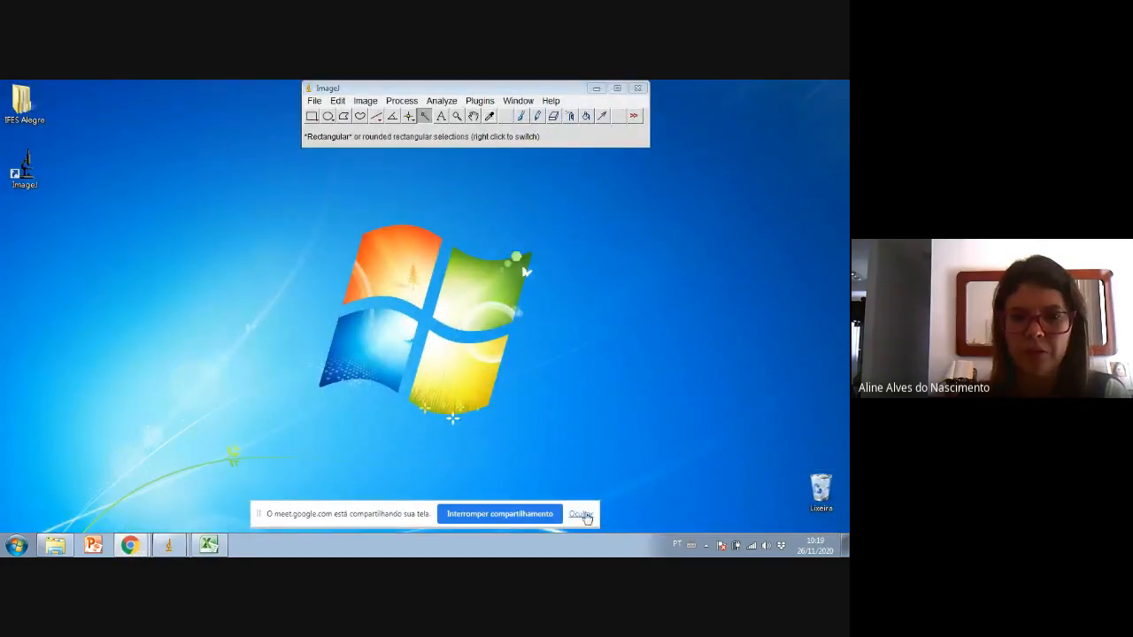
{"action": "left_click", "coordinate": [510, 516]}
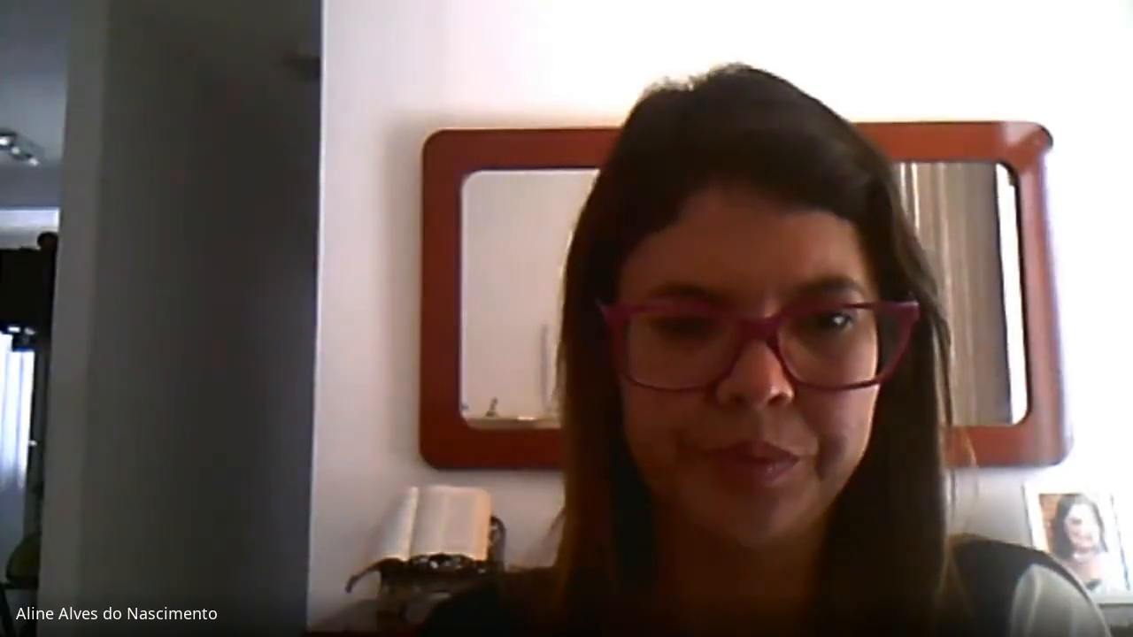
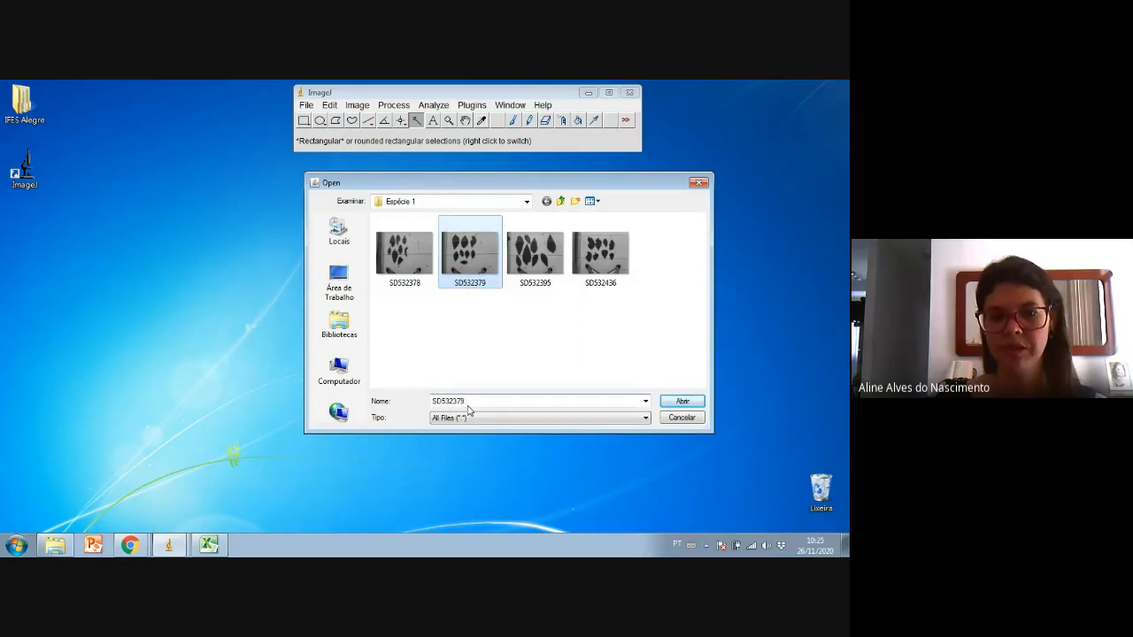
- Open the leaf image SD532379 from the Espécie 1 folder in ImageJ and place its window just below the ImageJ toolbar
{"action": "left_click", "coordinate": [682, 402]}
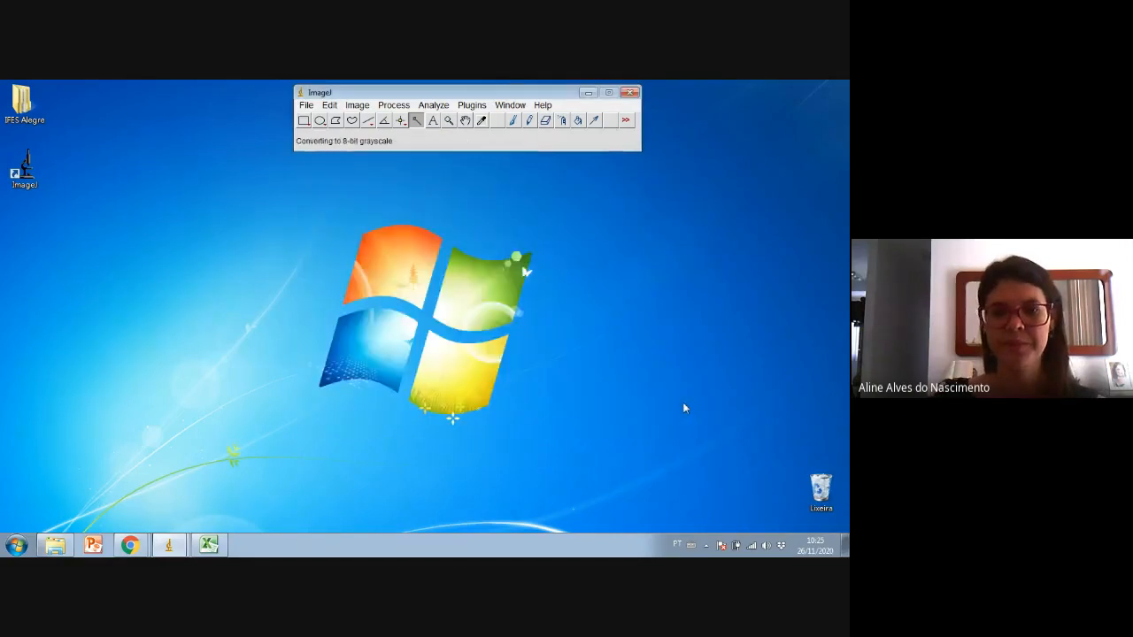
{"action": "left_click_drag", "start_coordinate": [201, 174], "coordinate": [439, 147]}
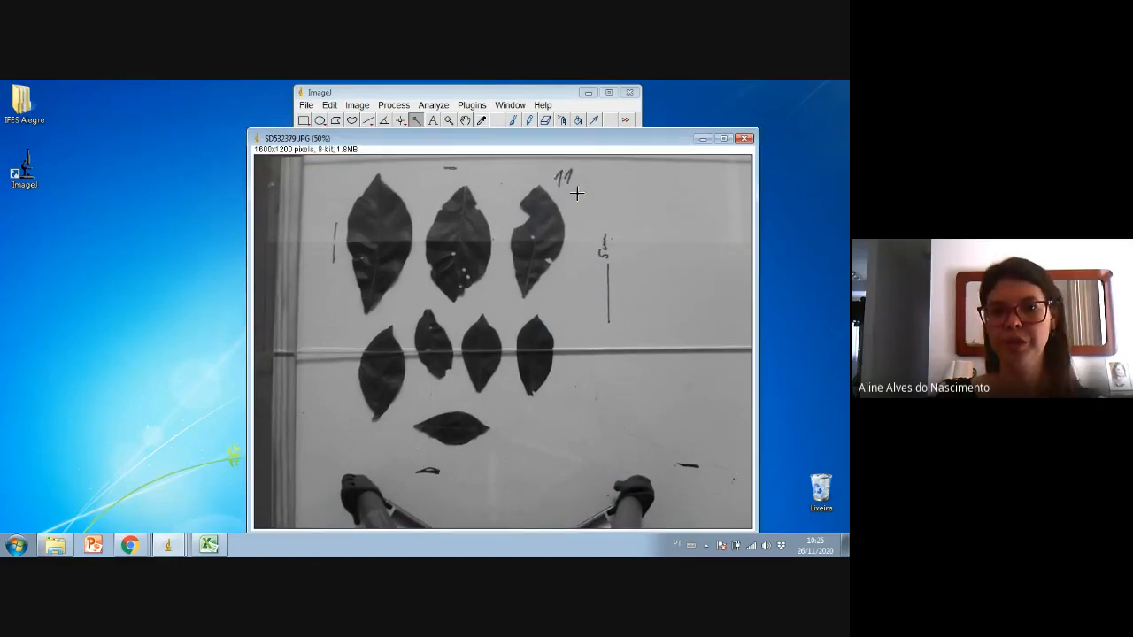
{"action": "left_click_drag", "start_coordinate": [380, 148], "coordinate": [382, 150]}
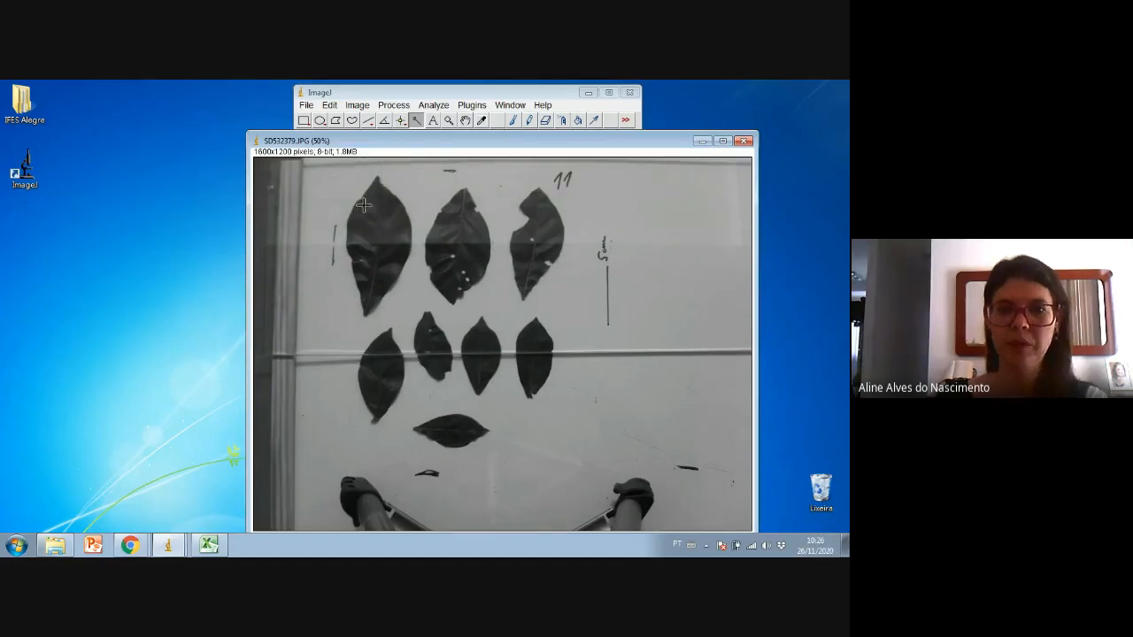
{"action": "left_click_drag", "start_coordinate": [531, 144], "coordinate": [530, 144]}
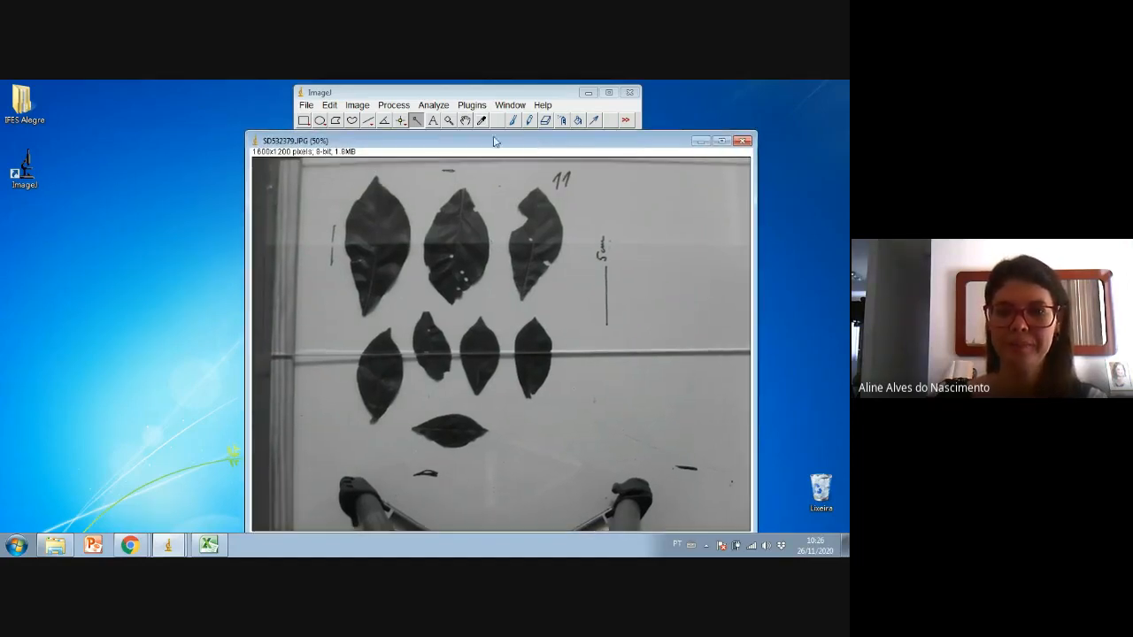
- Configure the measurements to record only Area, with 3 decimal places
{"action": "left_click", "coordinate": [434, 106]}
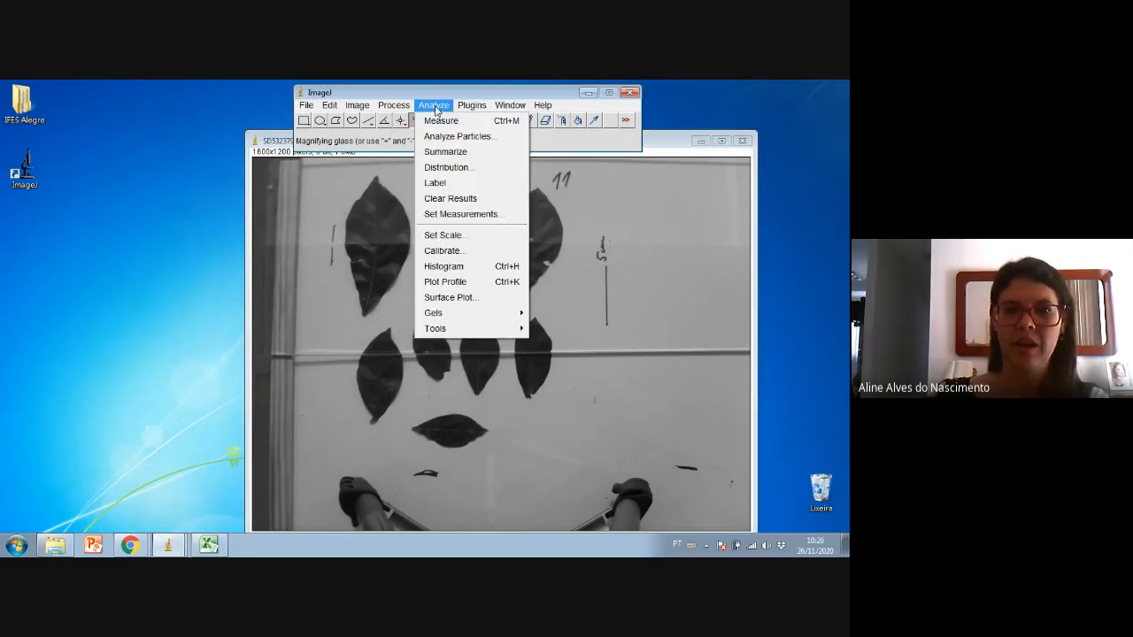
{"action": "left_click", "coordinate": [454, 239]}
{"action": "left_click", "coordinate": [496, 167]}
{"action": "left_click", "coordinate": [435, 108]}
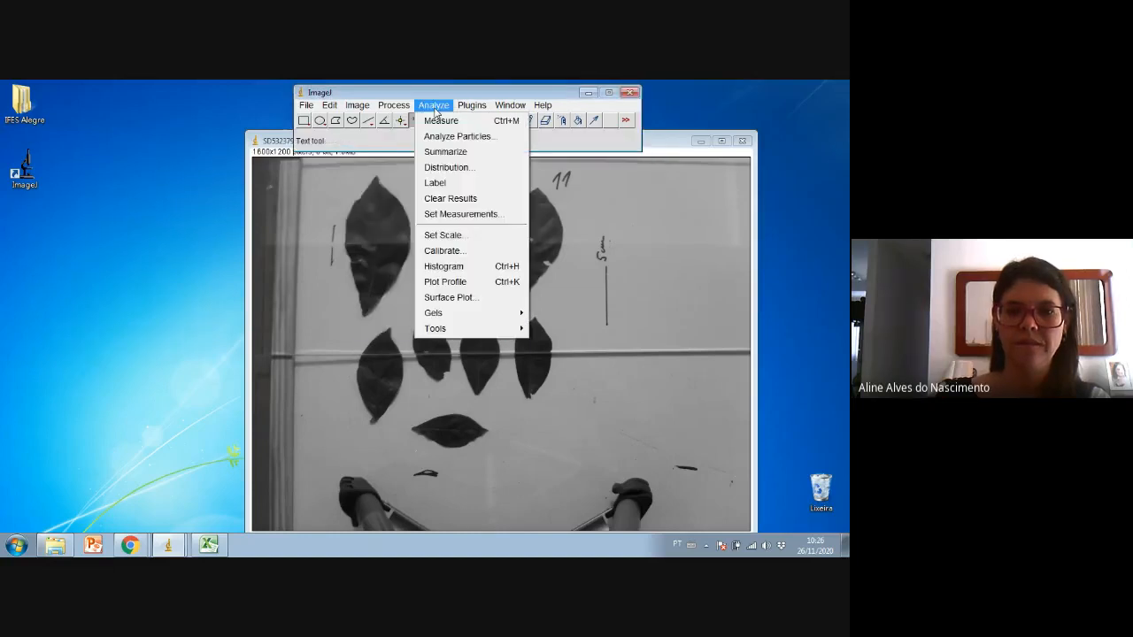
{"action": "left_click", "coordinate": [439, 215]}
{"action": "left_click_drag", "start_coordinate": [402, 139], "coordinate": [640, 164]}
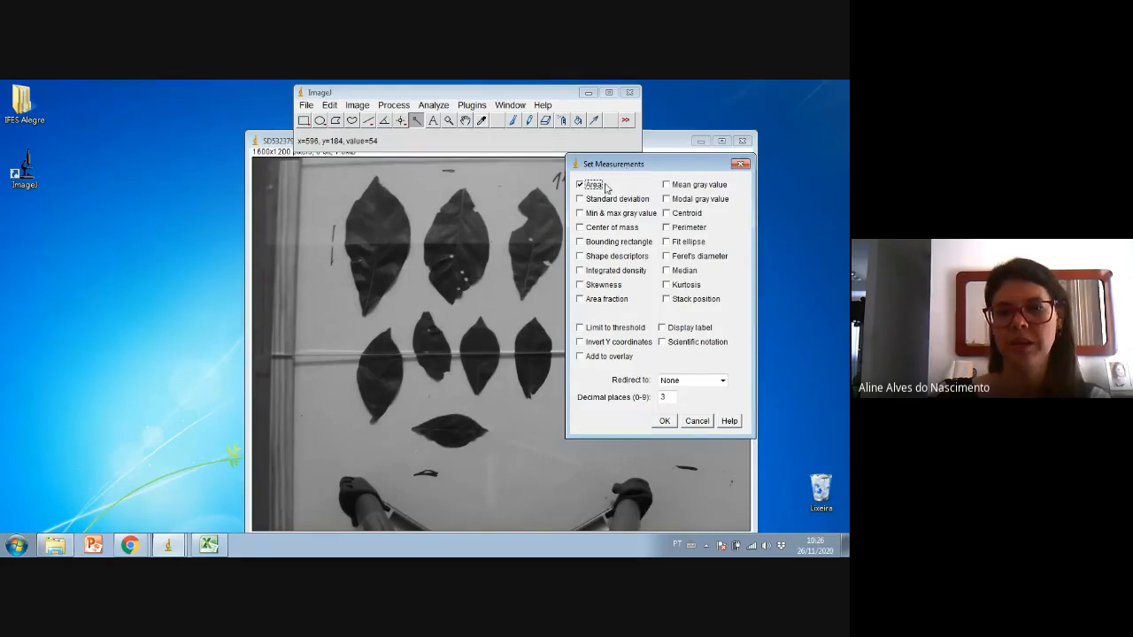
{"action": "left_click", "coordinate": [665, 422]}
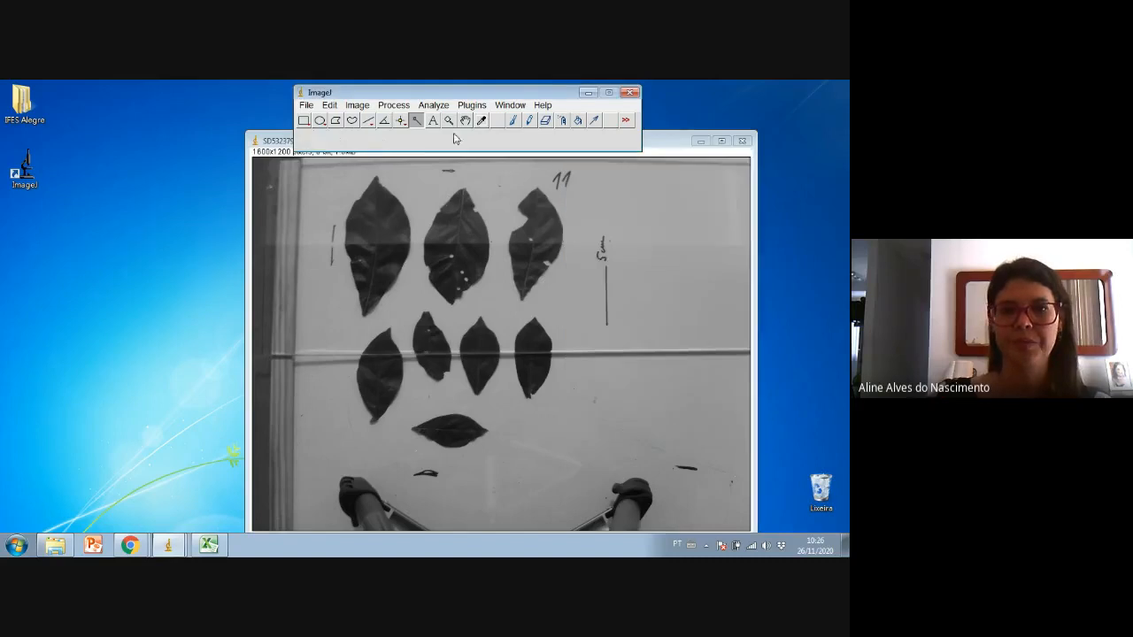
- Examine the leaf image's scale settings for pixel distance, known distance and unit of length, and close them unchanged
{"action": "left_click", "coordinate": [445, 106]}
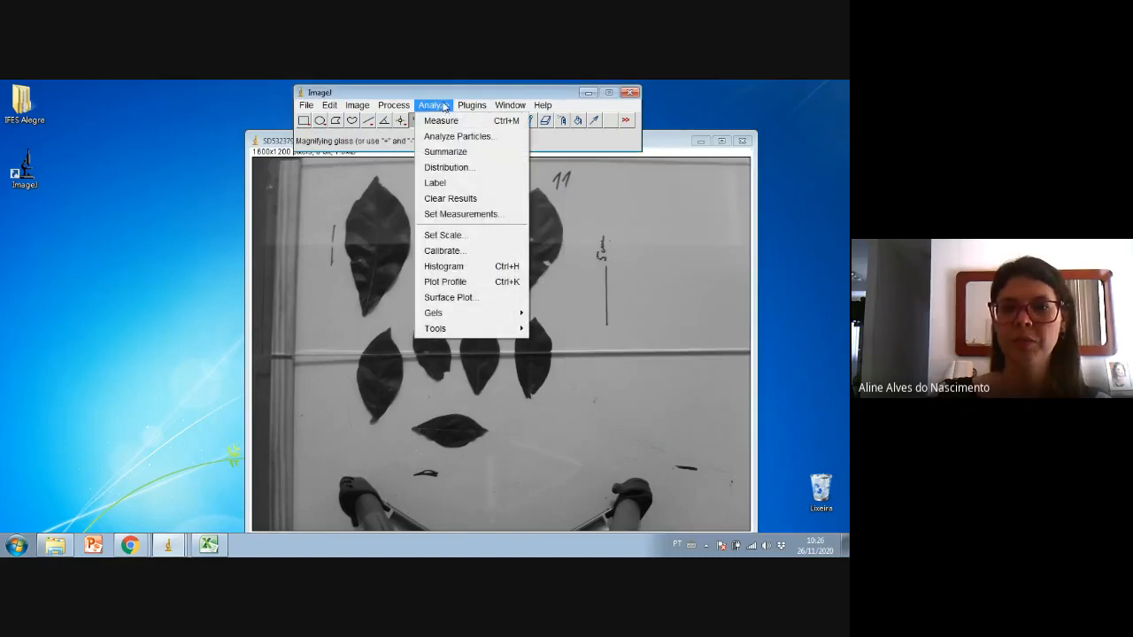
{"action": "left_click", "coordinate": [435, 237]}
{"action": "left_click_drag", "start_coordinate": [423, 159], "coordinate": [706, 169]}
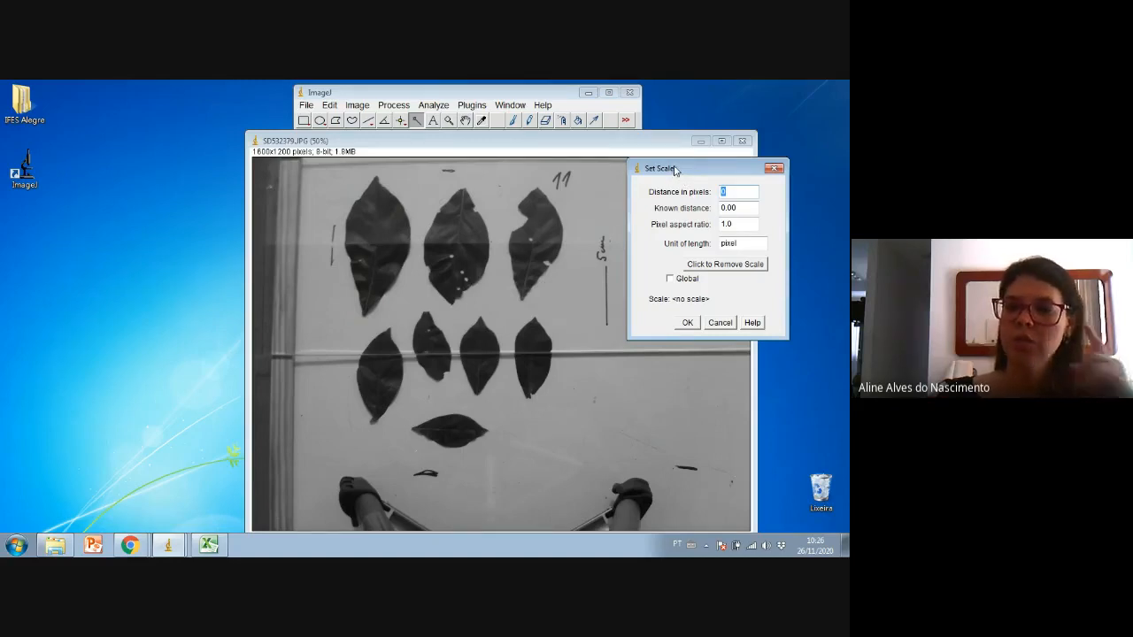
{"action": "left_click", "coordinate": [775, 170]}
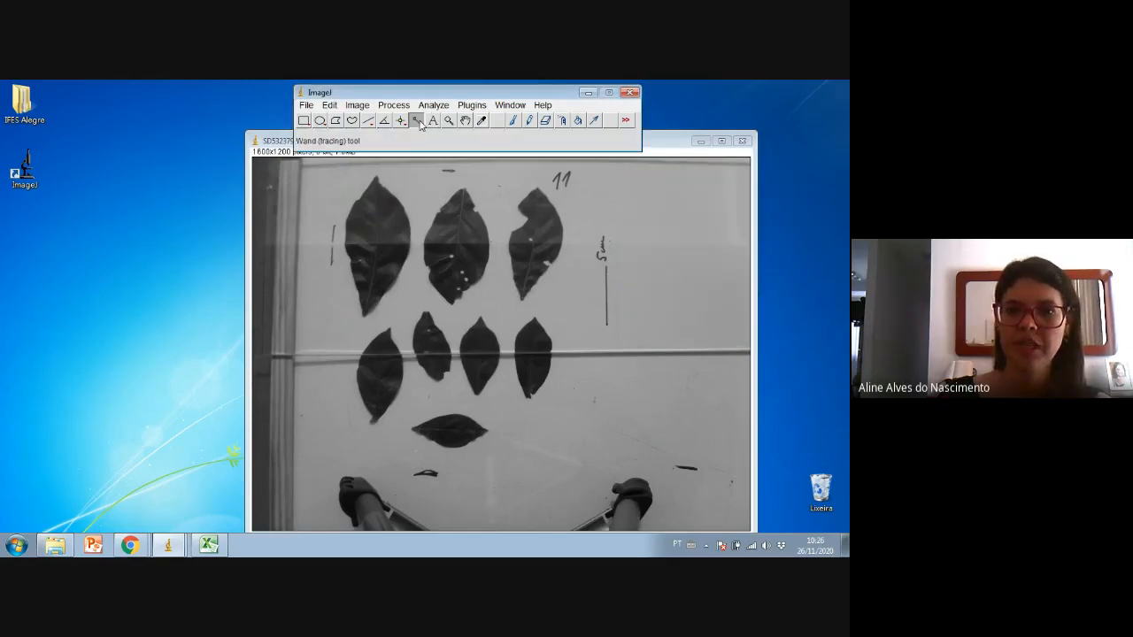
- Draw a straight line selection along the 5 cm reference mark beside the leaves
{"action": "left_click", "coordinate": [449, 120]}
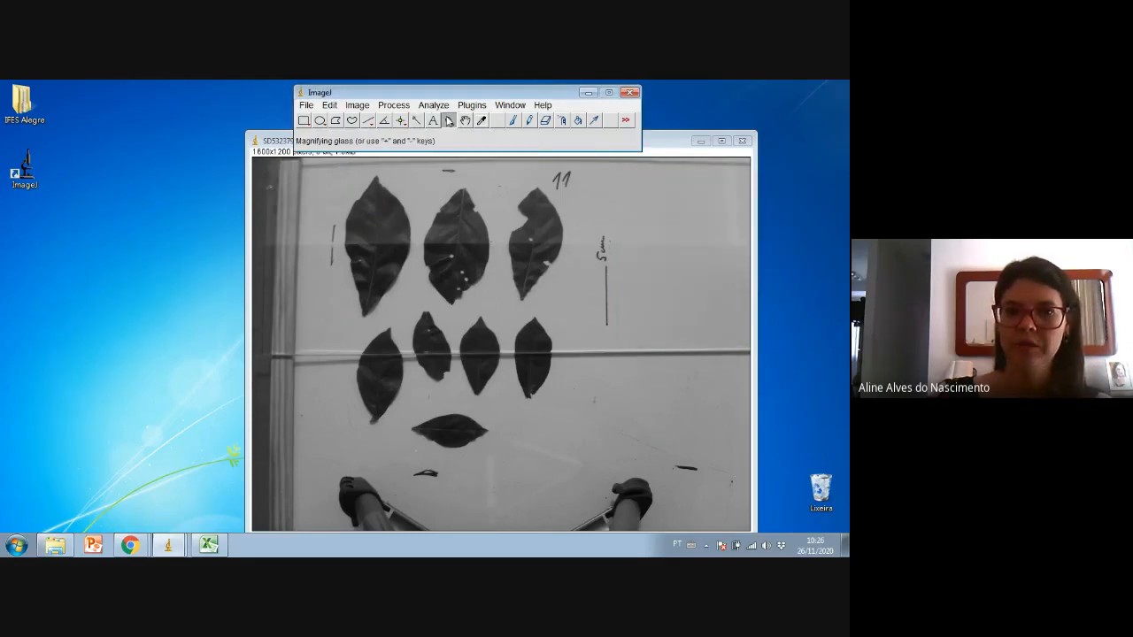
{"action": "left_click", "coordinate": [581, 297]}
{"action": "left_click", "coordinate": [556, 379]}
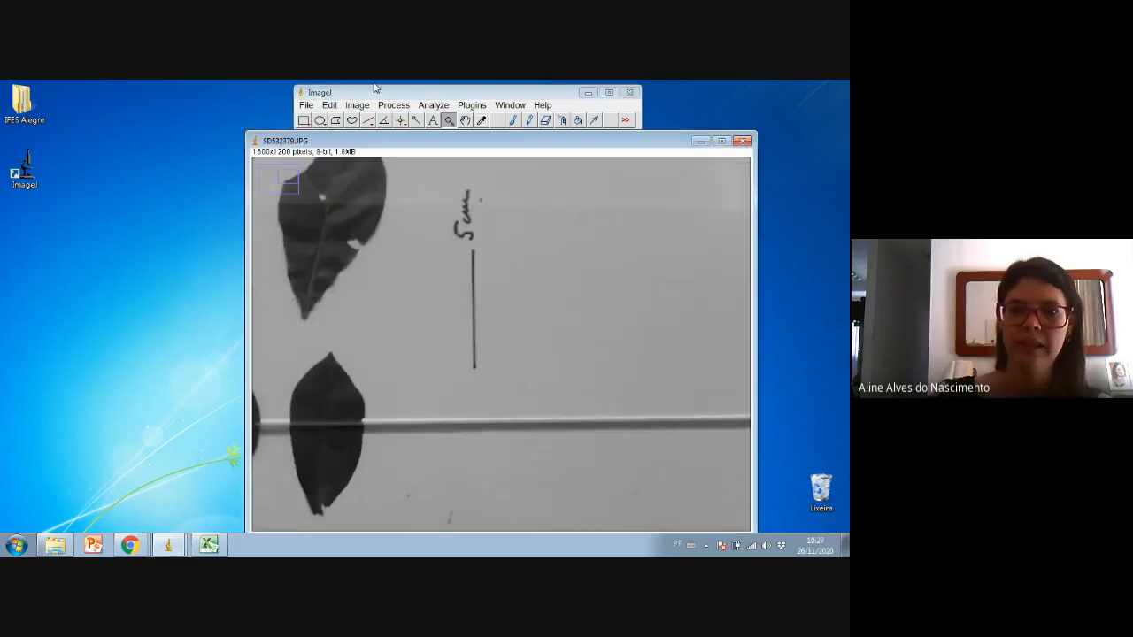
{"action": "left_click", "coordinate": [368, 121]}
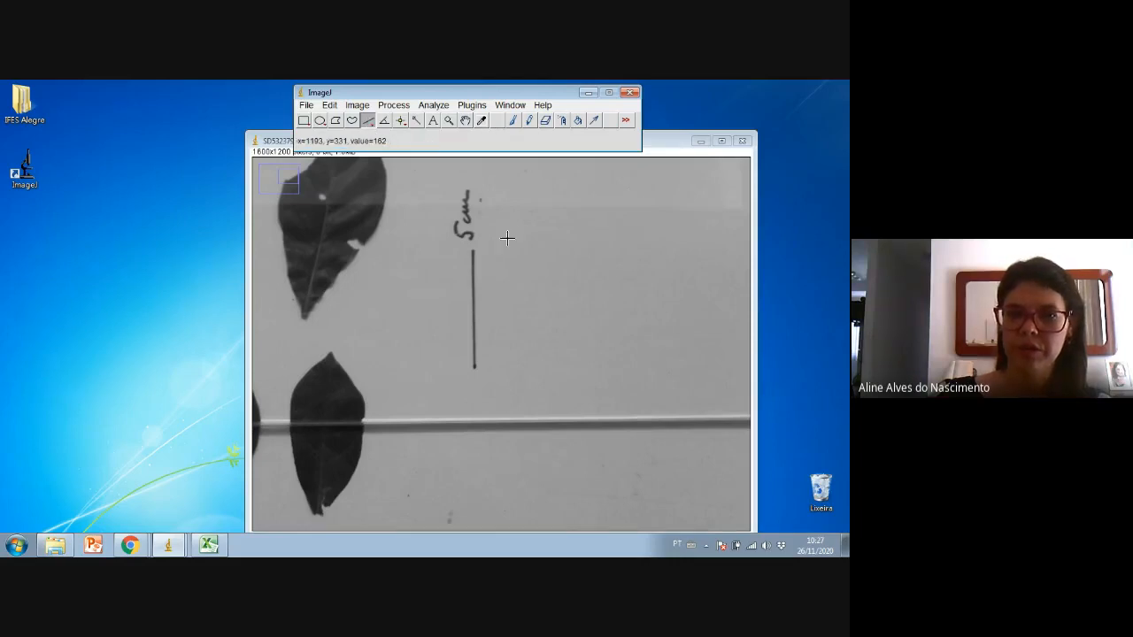
{"action": "left_click_drag", "start_coordinate": [473, 251], "coordinate": [475, 370]}
{"action": "mouse_move", "coordinate": [516, 147]}
{"action": "left_mouse_down"}
{"action": "mouse_move", "coordinate": [518, 179]}
{"action": "mouse_move", "coordinate": [518, 166]}
{"action": "left_mouse_up"}
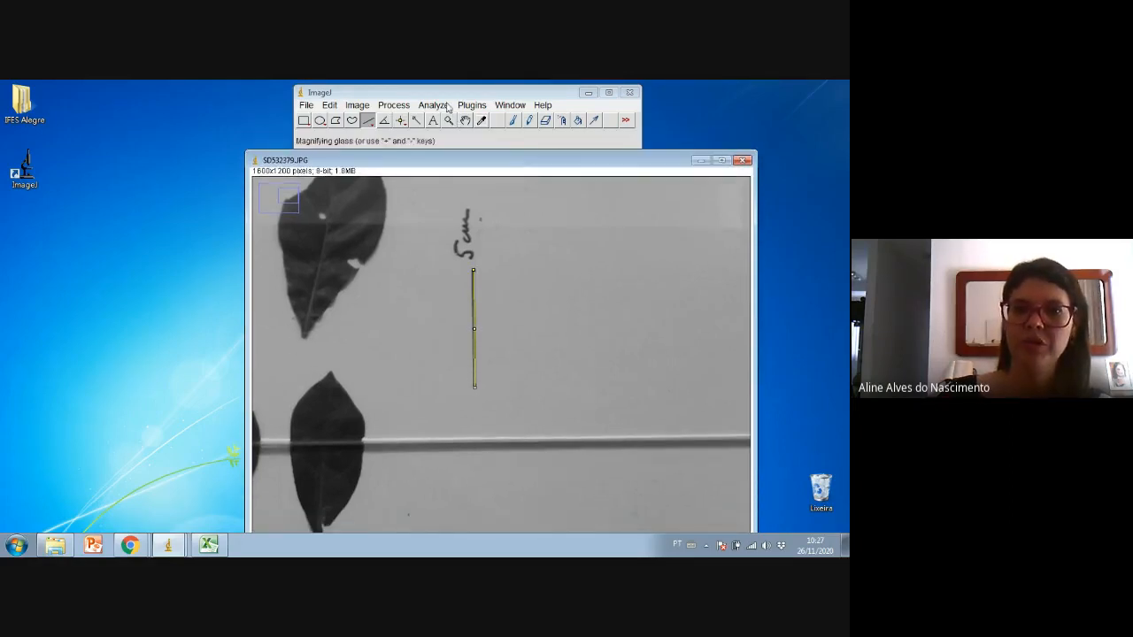
- Set the scale's known distance to 5 for the line drawn over the reference mark
{"action": "left_click", "coordinate": [447, 107]}
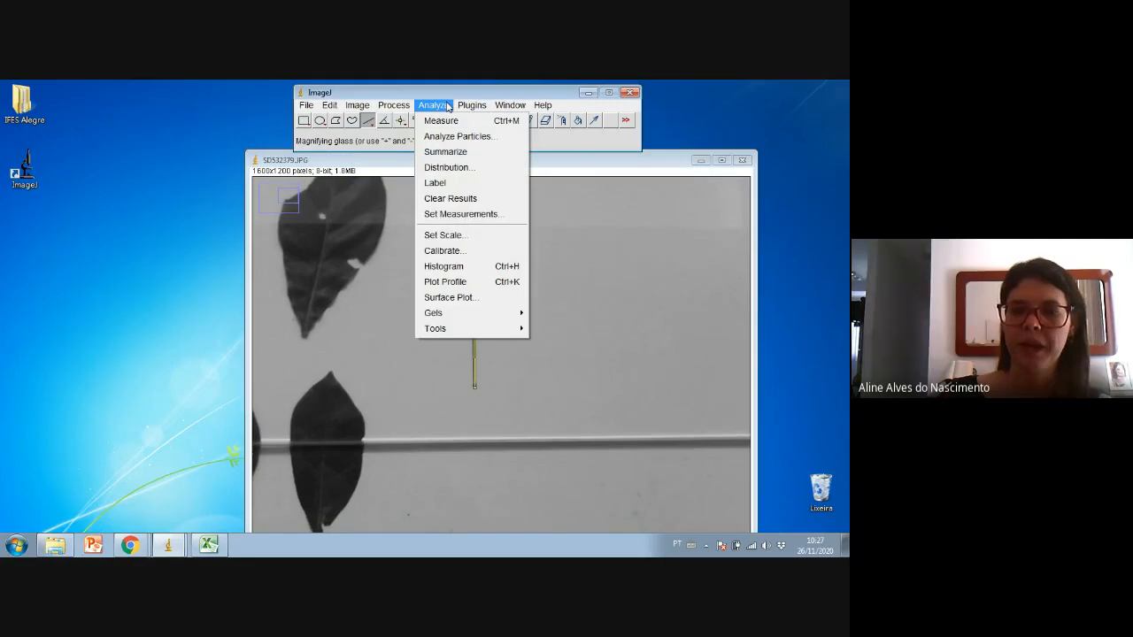
{"action": "left_click", "coordinate": [459, 235]}
{"action": "left_click_drag", "start_coordinate": [448, 168], "coordinate": [643, 173]}
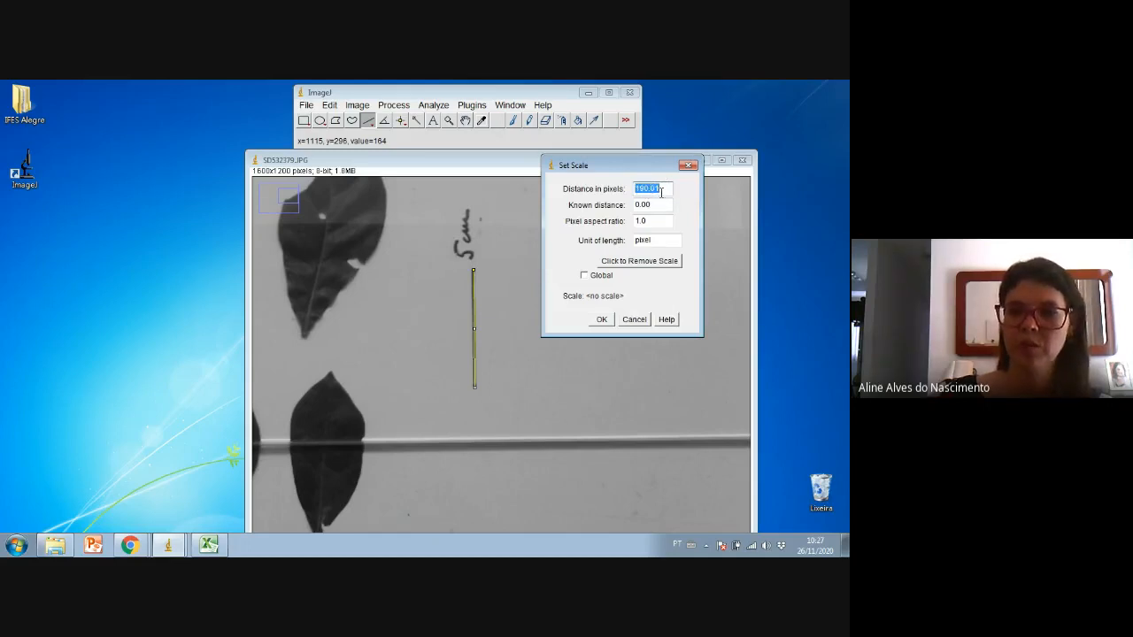
{"action": "key", "text": "Tab"}
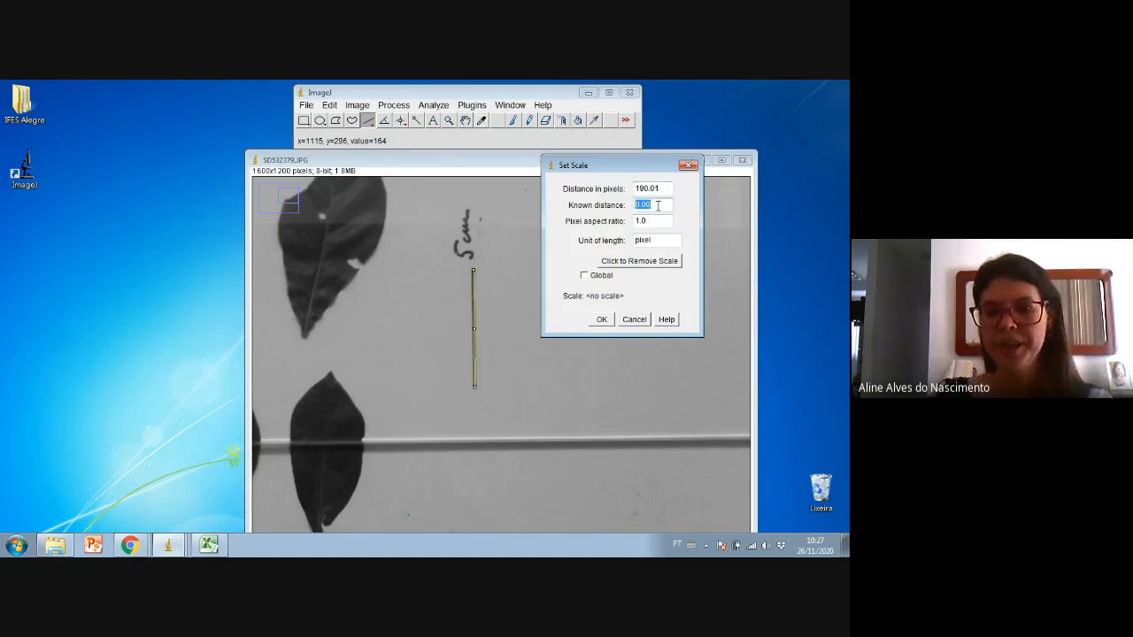
{"action": "type", "text": "5"}
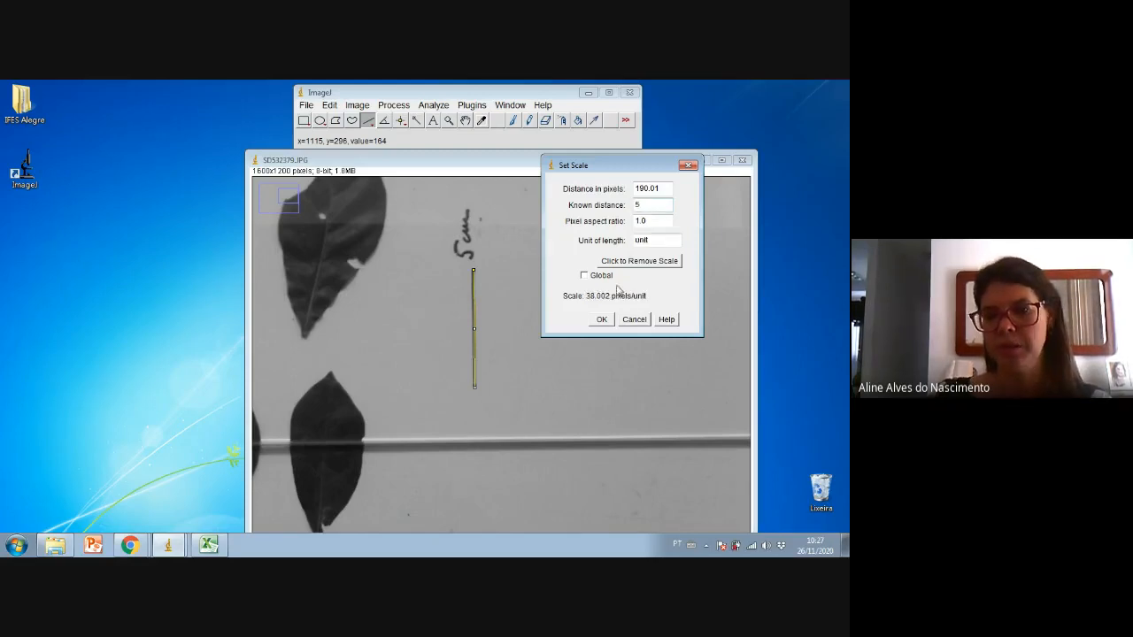
{"action": "left_click", "coordinate": [602, 318]}
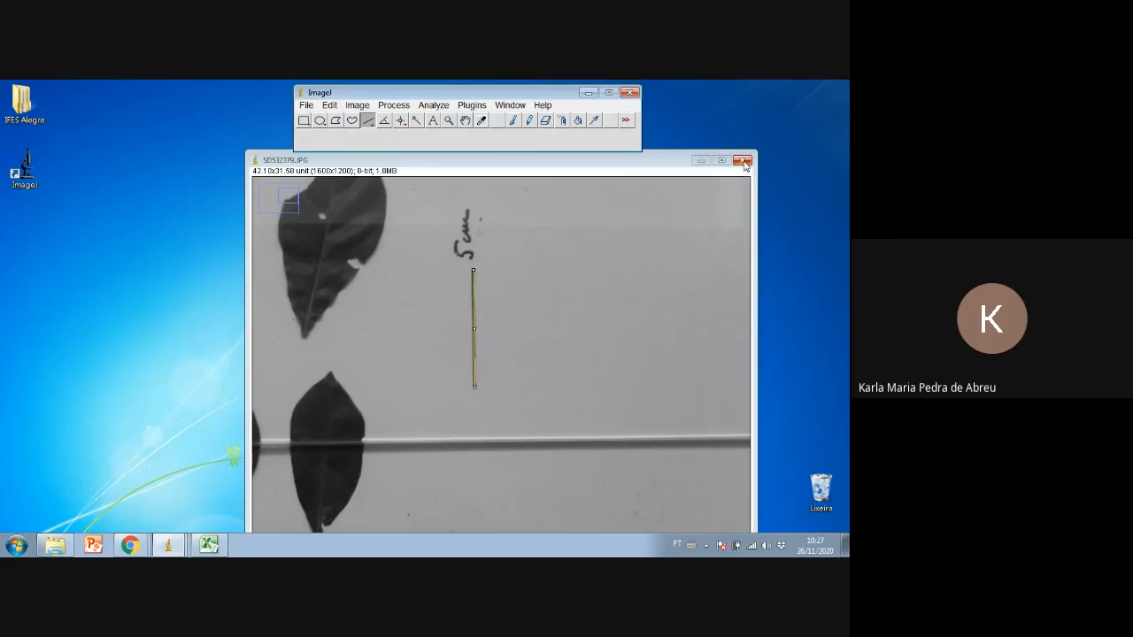
- Complete the image's scale with a known distance of 5 and cm as the unit of length
{"action": "double_click", "coordinate": [449, 121]}
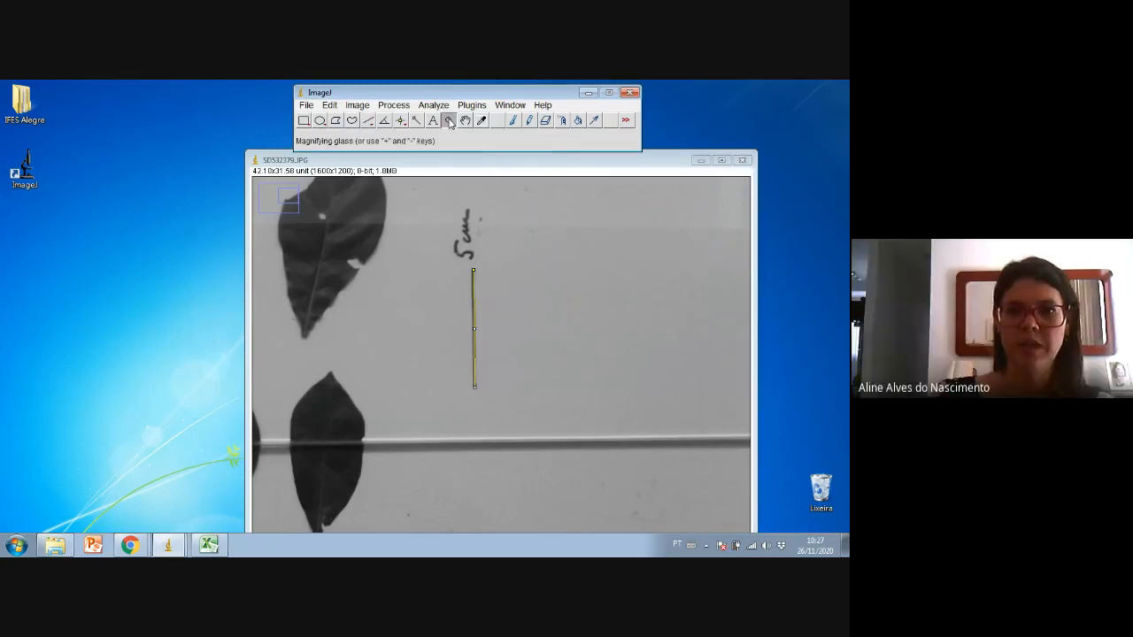
{"action": "left_click_drag", "start_coordinate": [465, 166], "coordinate": [443, 169]}
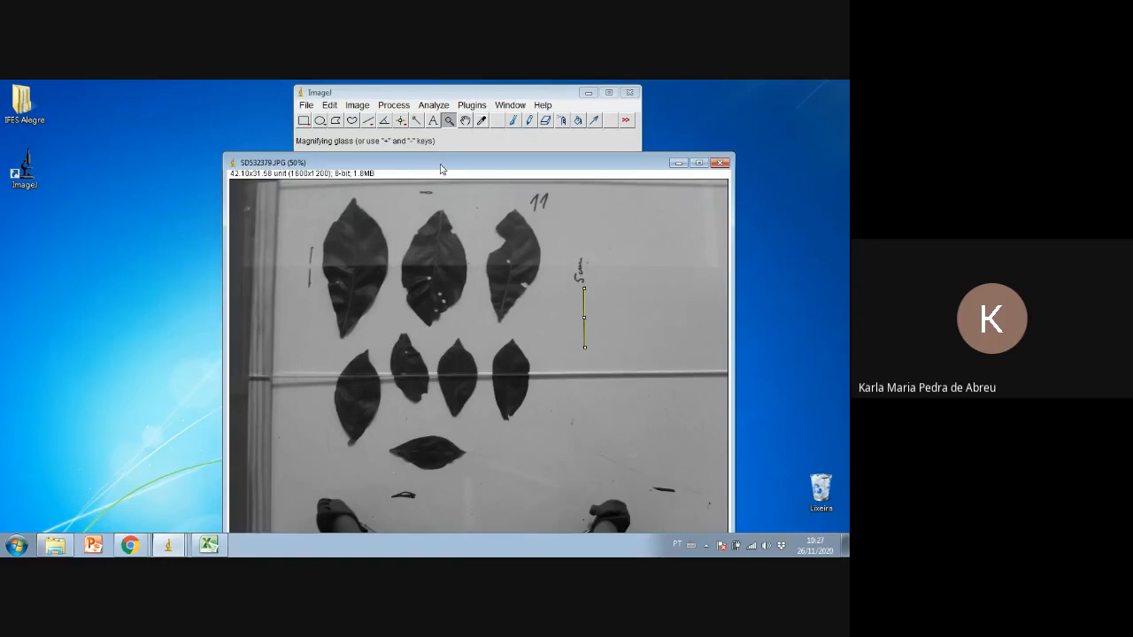
{"action": "left_click_drag", "start_coordinate": [442, 165], "coordinate": [440, 162]}
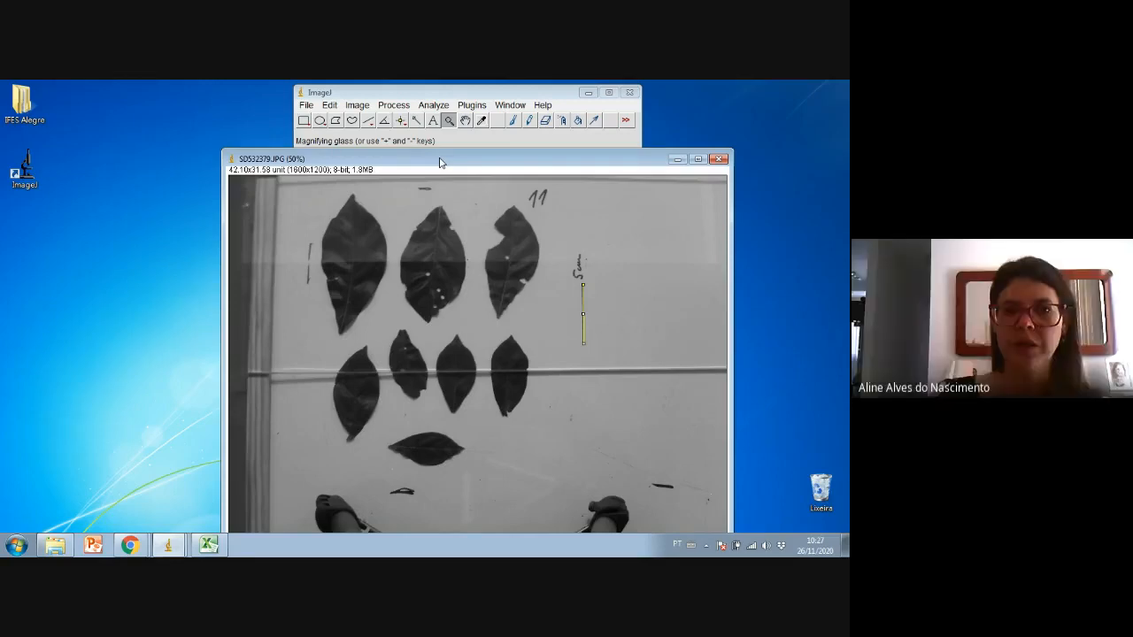
{"action": "left_click", "coordinate": [434, 105]}
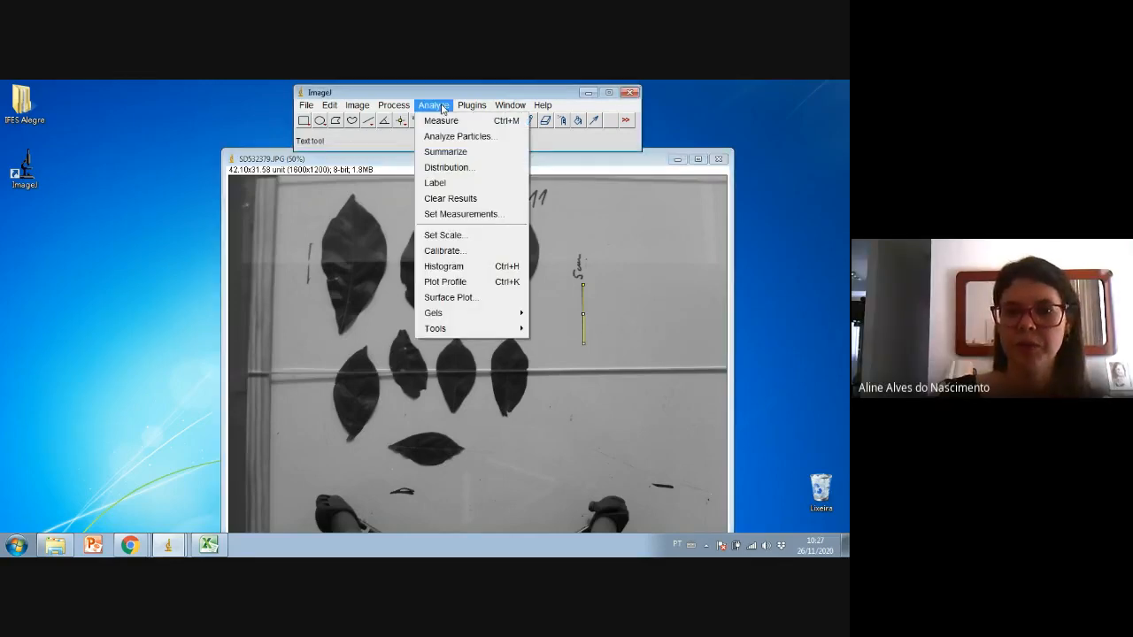
{"action": "left_click", "coordinate": [458, 236]}
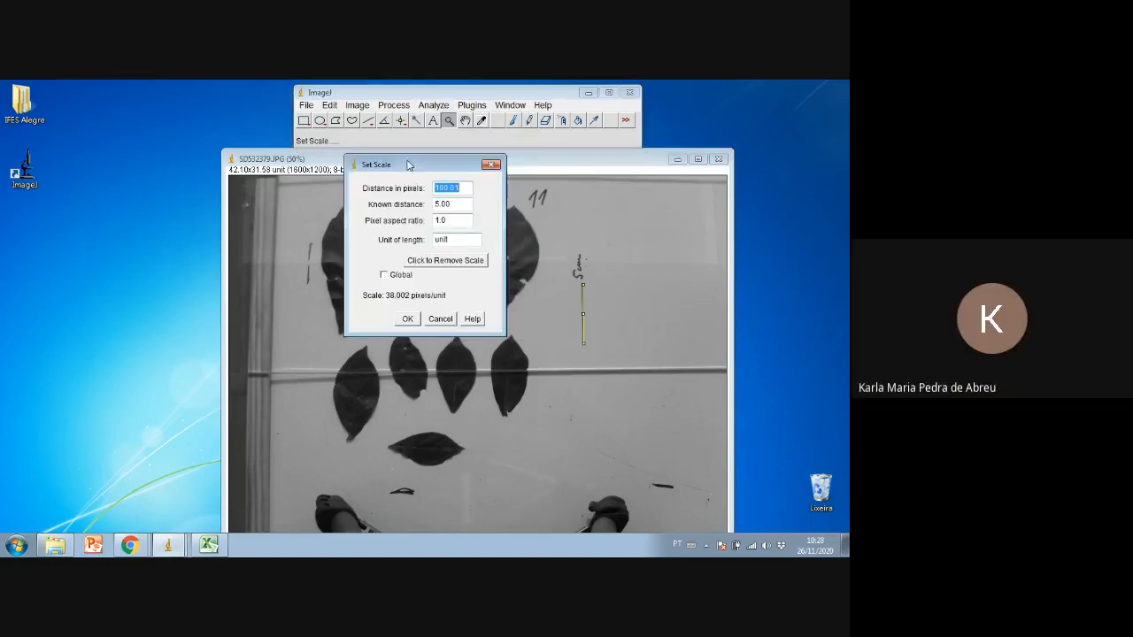
{"action": "left_click_drag", "start_coordinate": [436, 164], "coordinate": [742, 180]}
{"action": "left_click", "coordinate": [773, 200]}
{"action": "left_click_drag", "start_coordinate": [775, 201], "coordinate": [743, 202]}
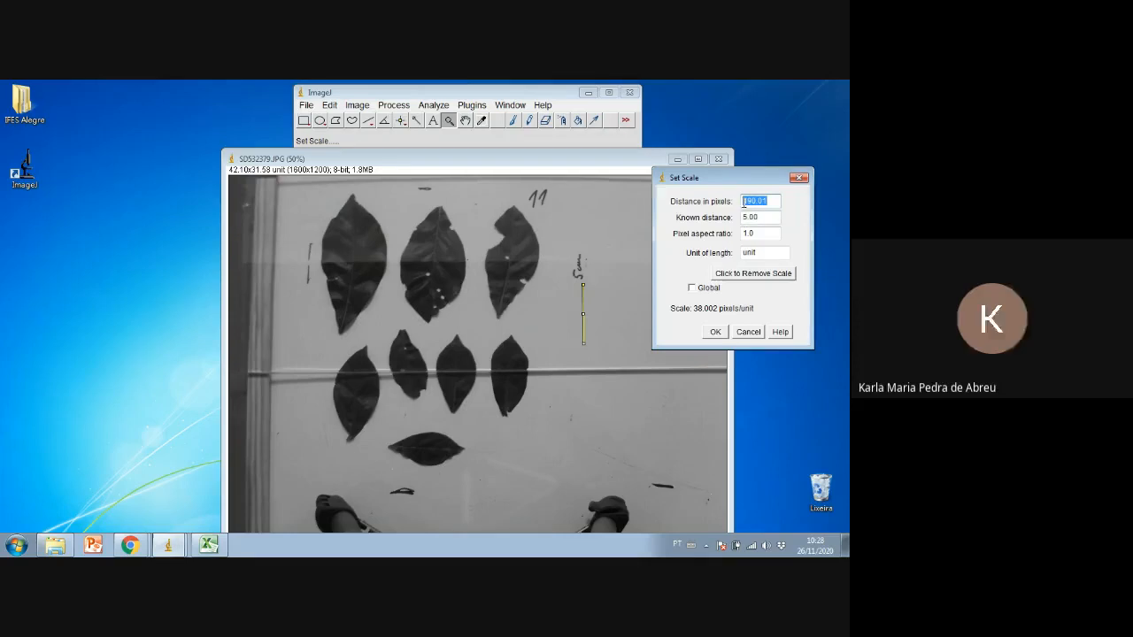
{"action": "left_click_drag", "start_coordinate": [684, 181], "coordinate": [710, 180]}
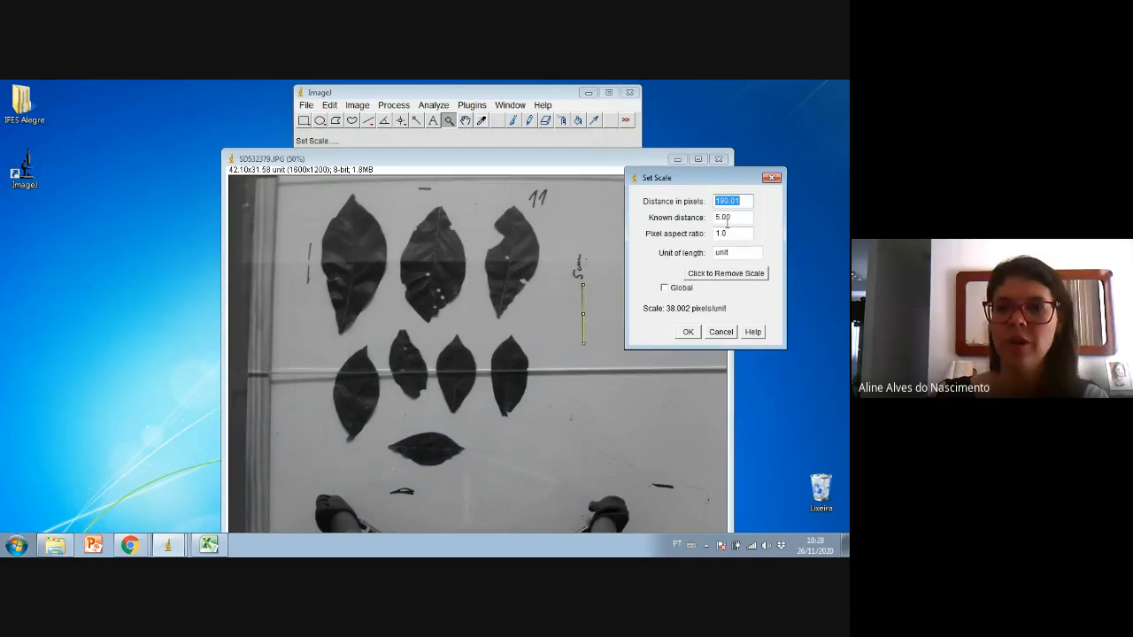
{"action": "key", "text": "Tab"}
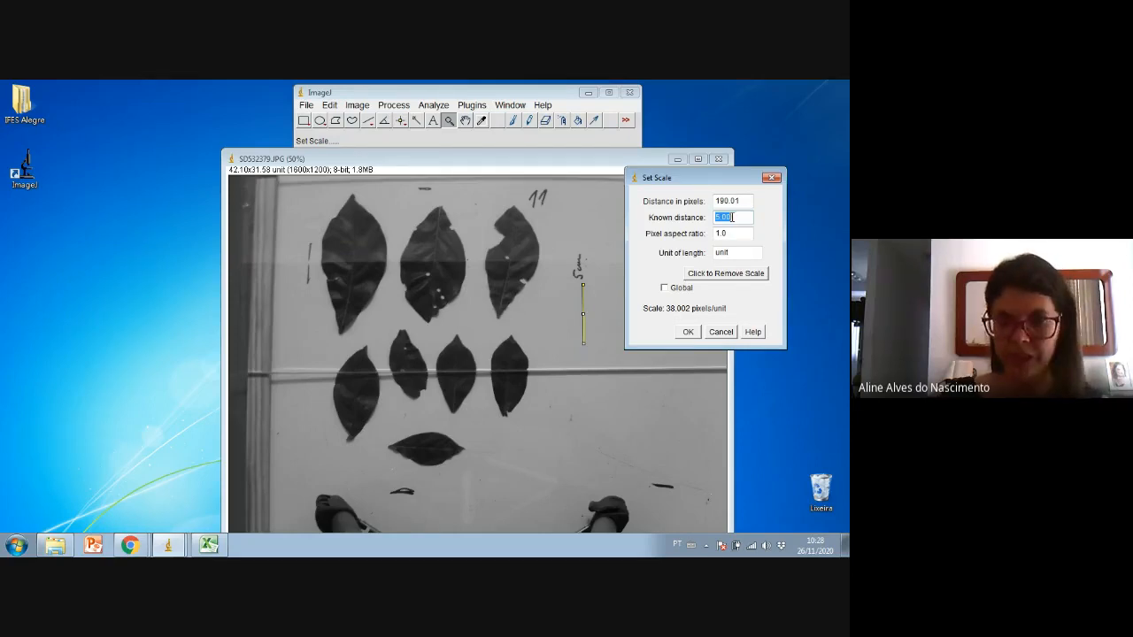
{"action": "type", "text": "5"}
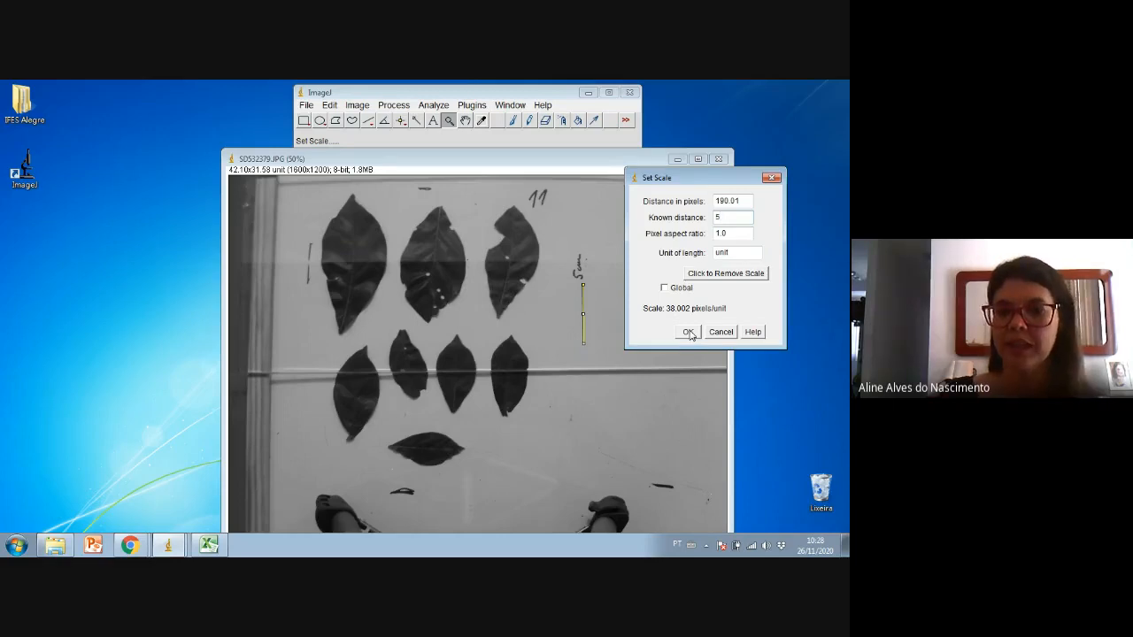
{"action": "double_click", "coordinate": [725, 251]}
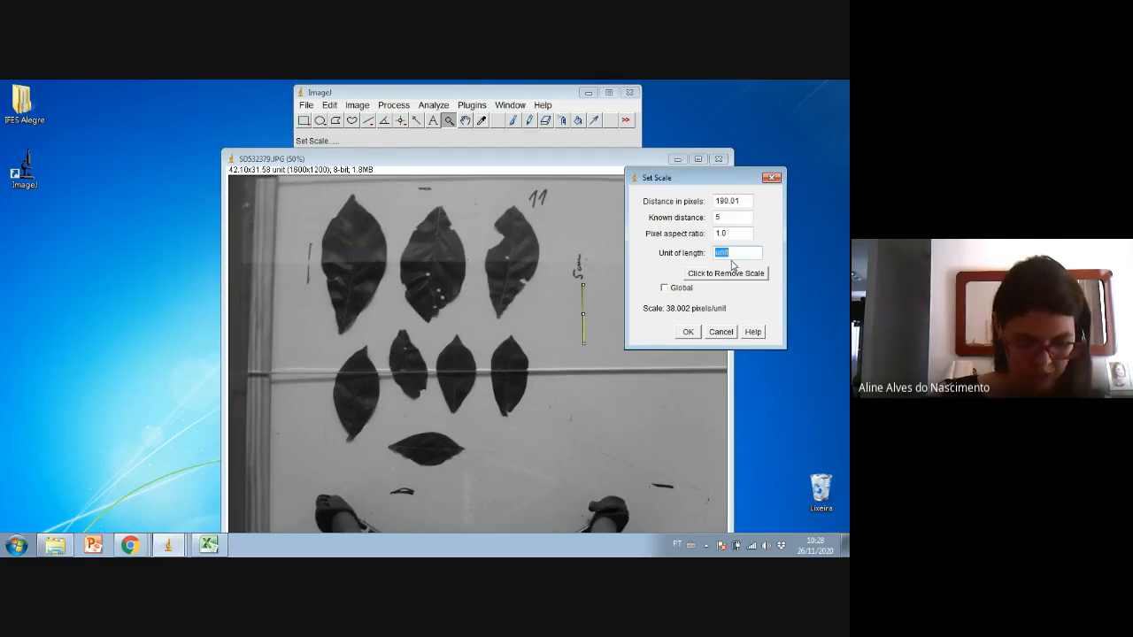
{"action": "type", "text": "cm"}
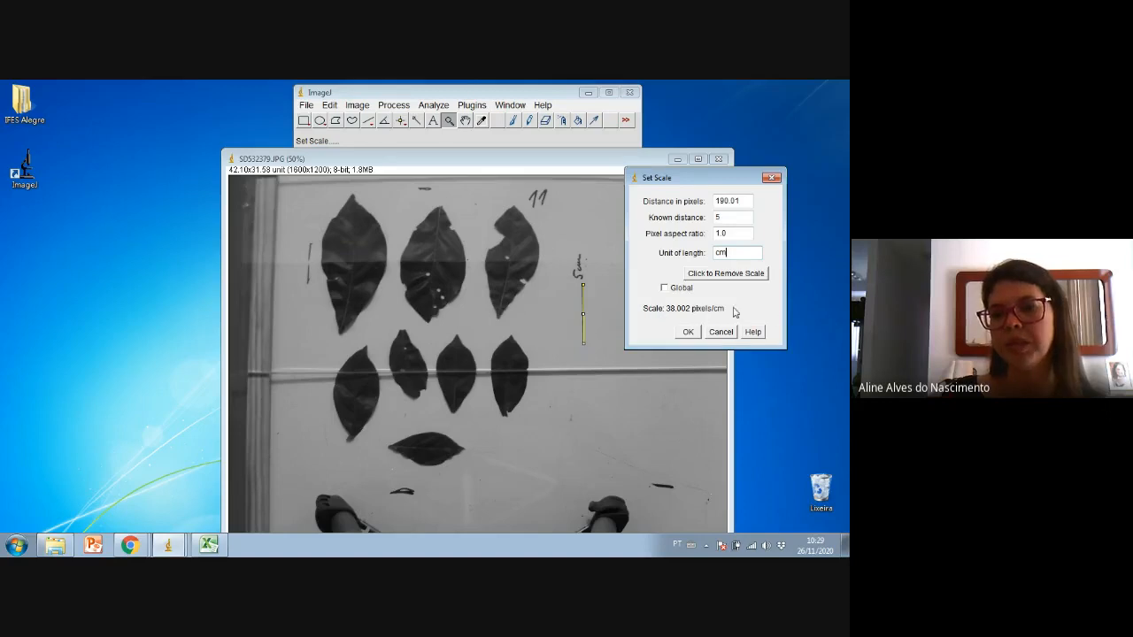
{"action": "left_click", "coordinate": [688, 332]}
- Retrace the 5 cm reference mark with a straight line to check its length against the calibrated scale
{"action": "left_click", "coordinate": [663, 309]}
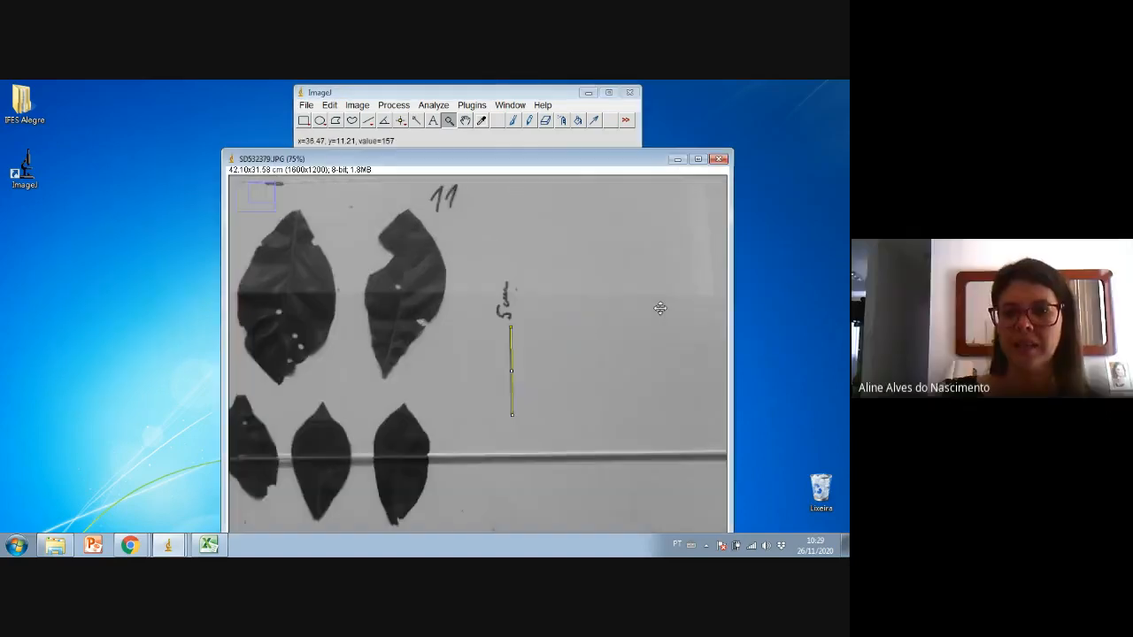
{"action": "left_click", "coordinate": [532, 397]}
{"action": "left_click", "coordinate": [368, 121]}
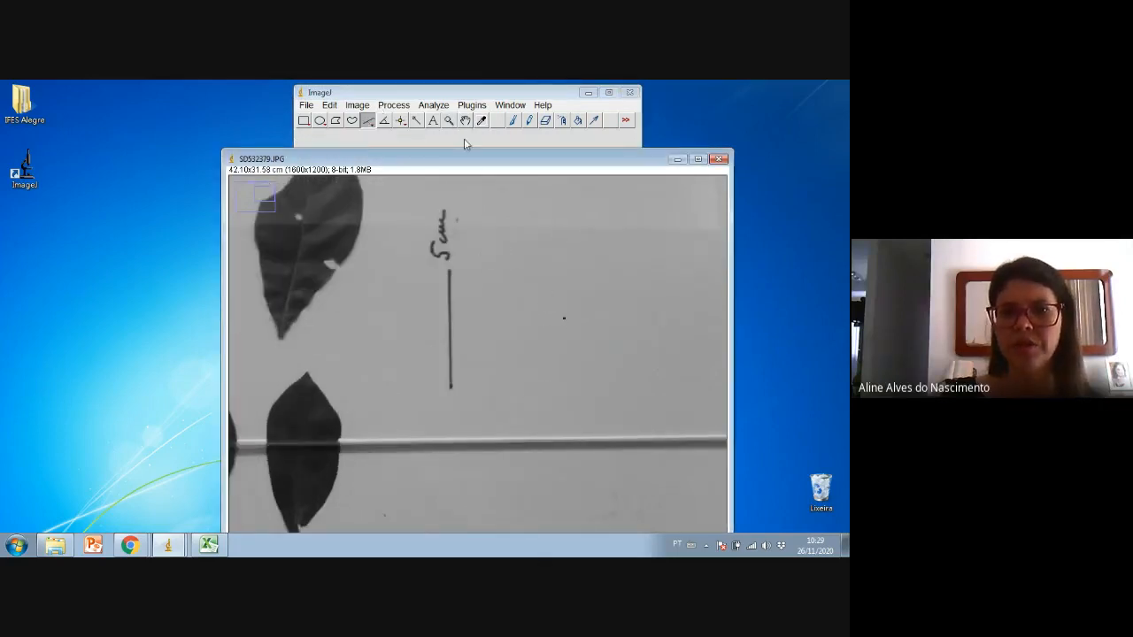
{"action": "left_click", "coordinate": [370, 125]}
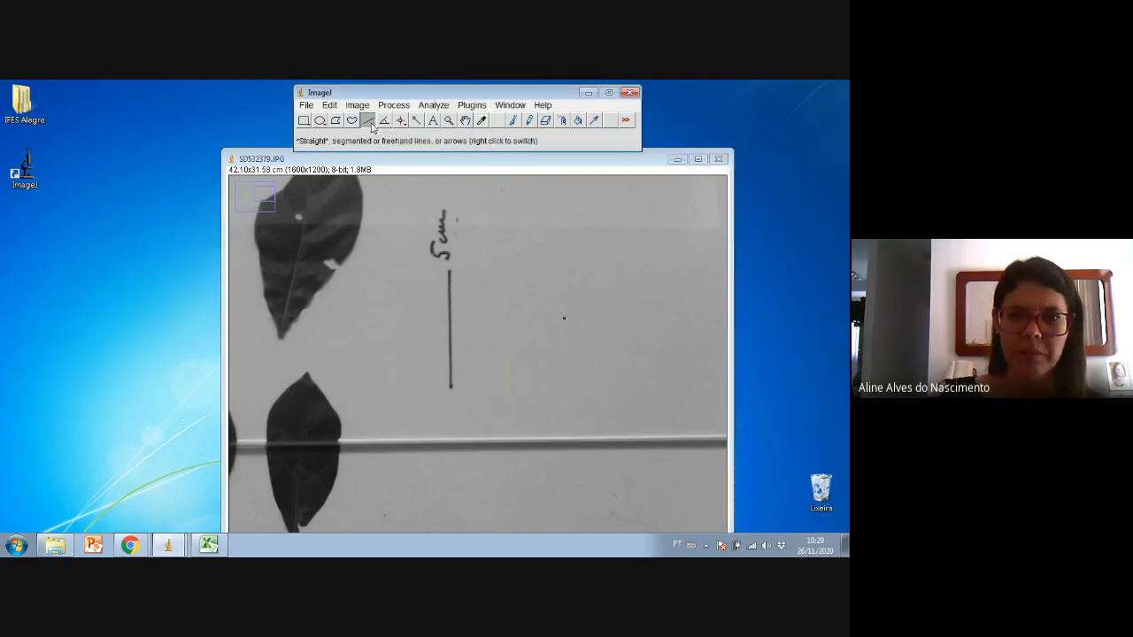
{"action": "left_click", "coordinate": [449, 270]}
{"action": "left_click_drag", "start_coordinate": [450, 270], "coordinate": [450, 387]}
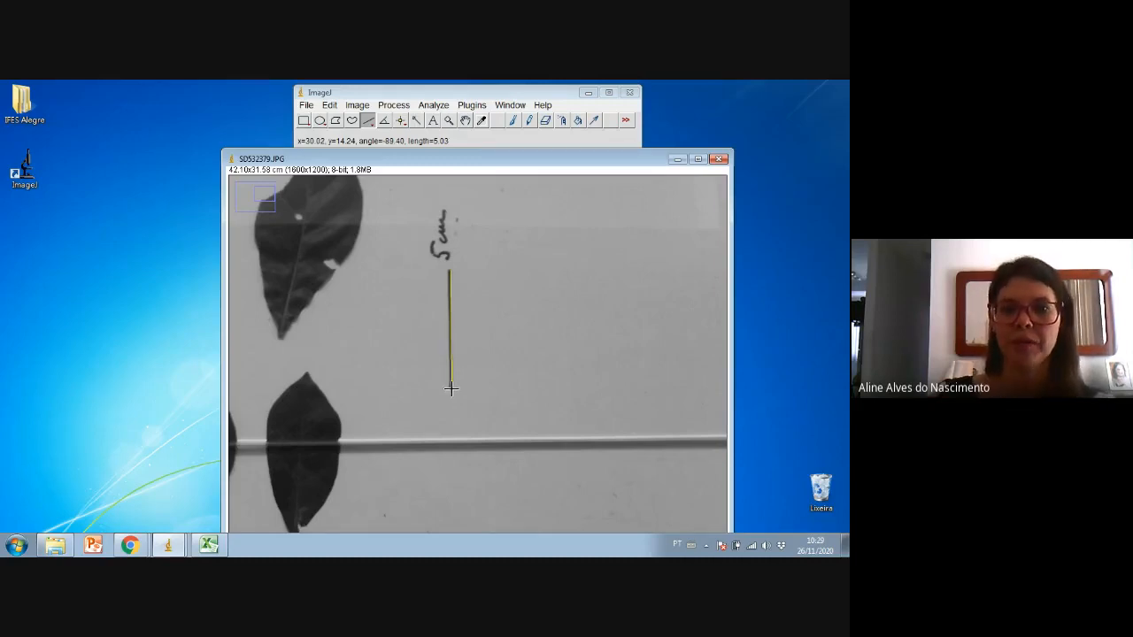
{"action": "left_click_drag", "start_coordinate": [451, 388], "coordinate": [450, 388]}
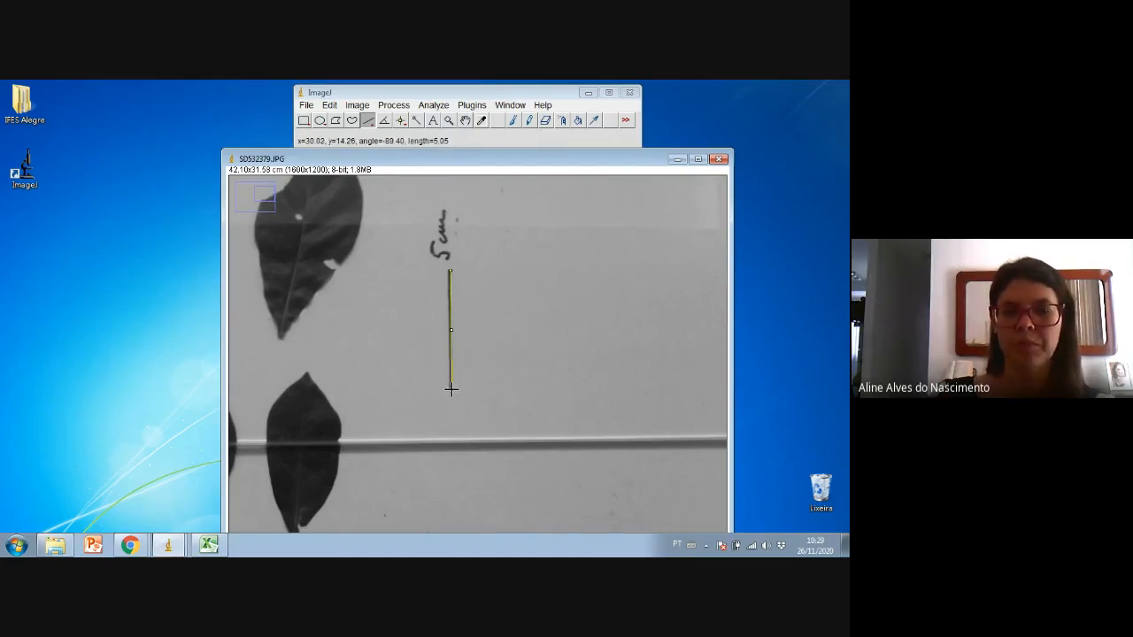
- Convert the whole leaf image to binary
{"action": "double_click", "coordinate": [448, 120]}
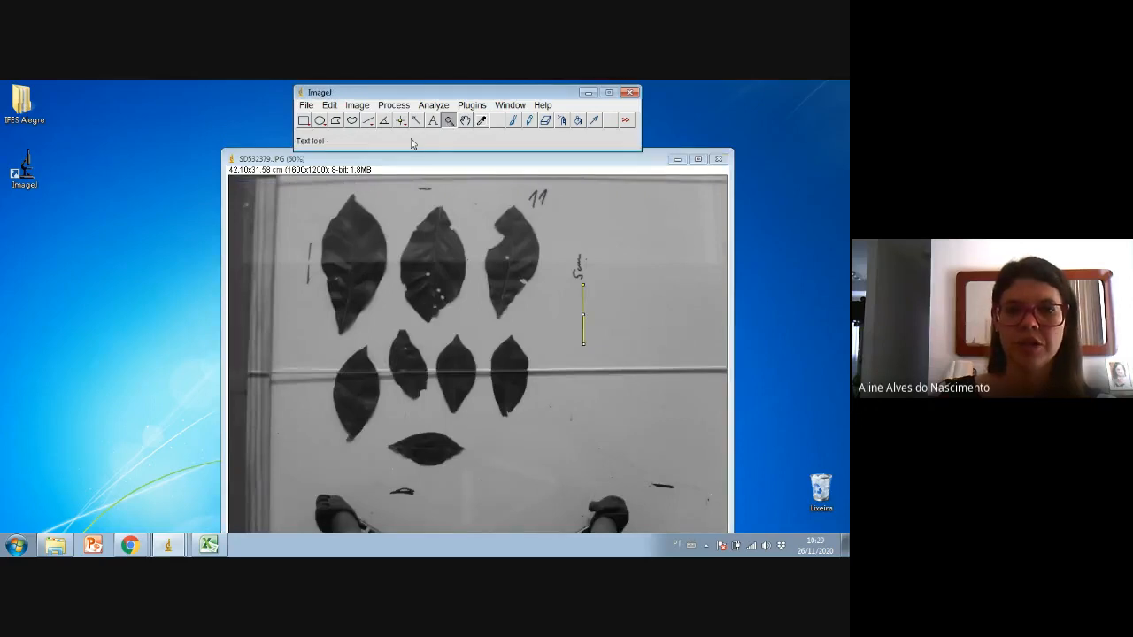
{"action": "left_click_drag", "start_coordinate": [316, 161], "coordinate": [319, 147]}
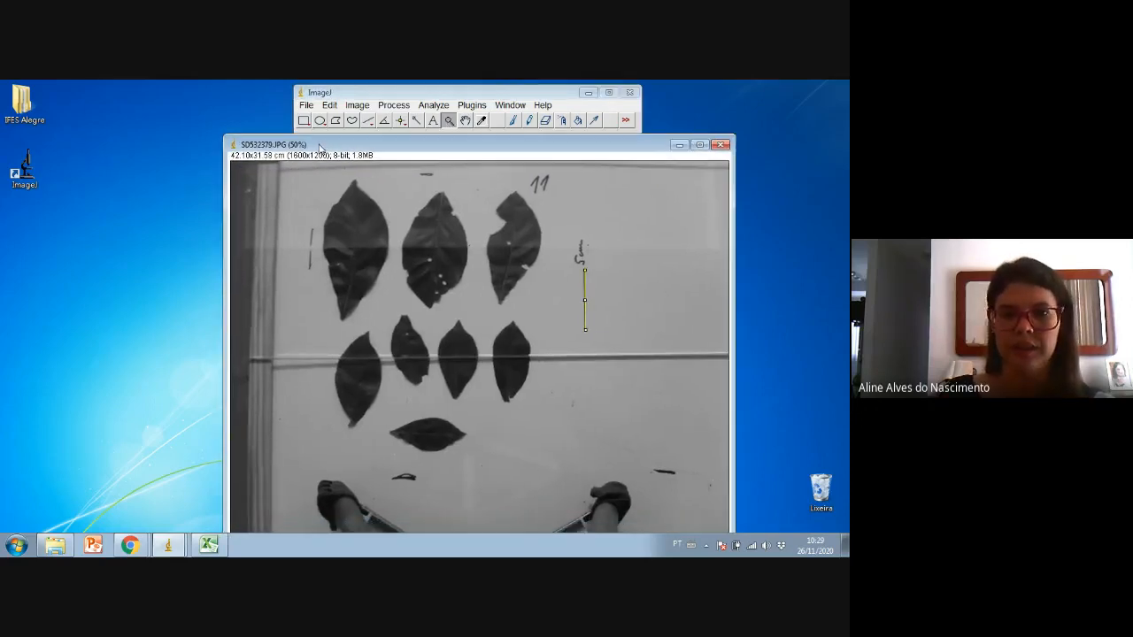
{"action": "left_click", "coordinate": [441, 108]}
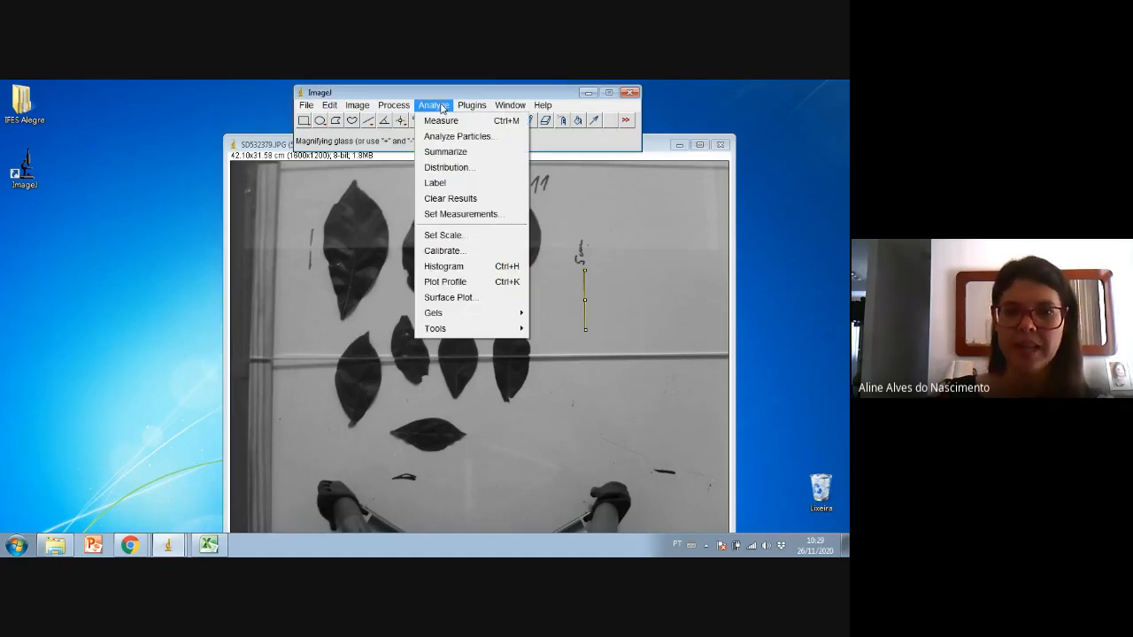
{"action": "mouse_move", "coordinate": [394, 108]}
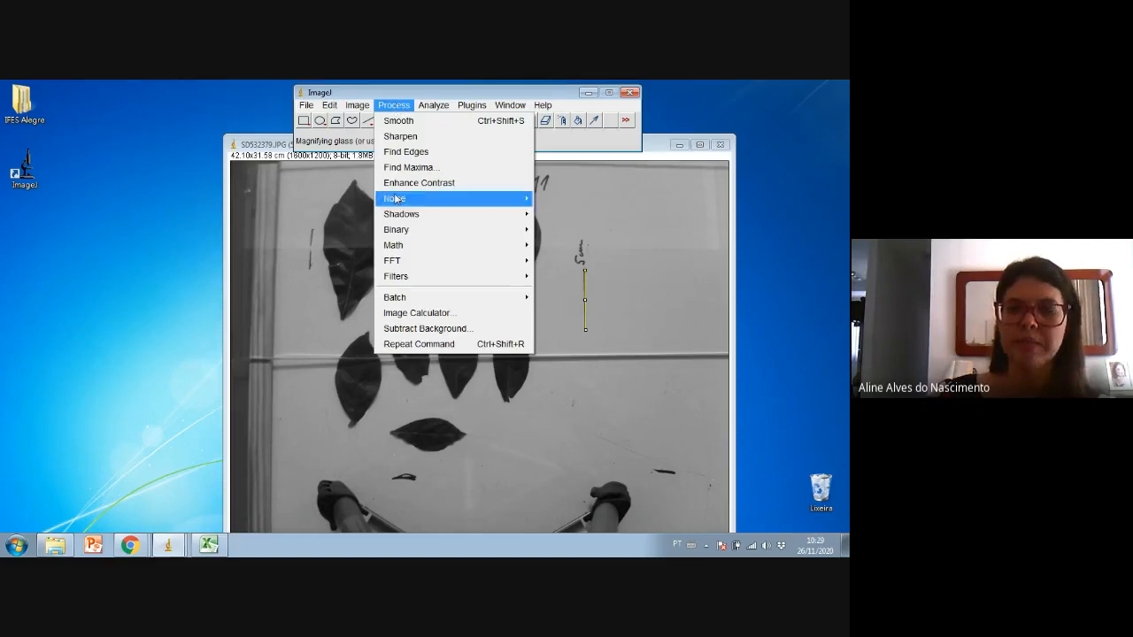
{"action": "mouse_move", "coordinate": [401, 235]}
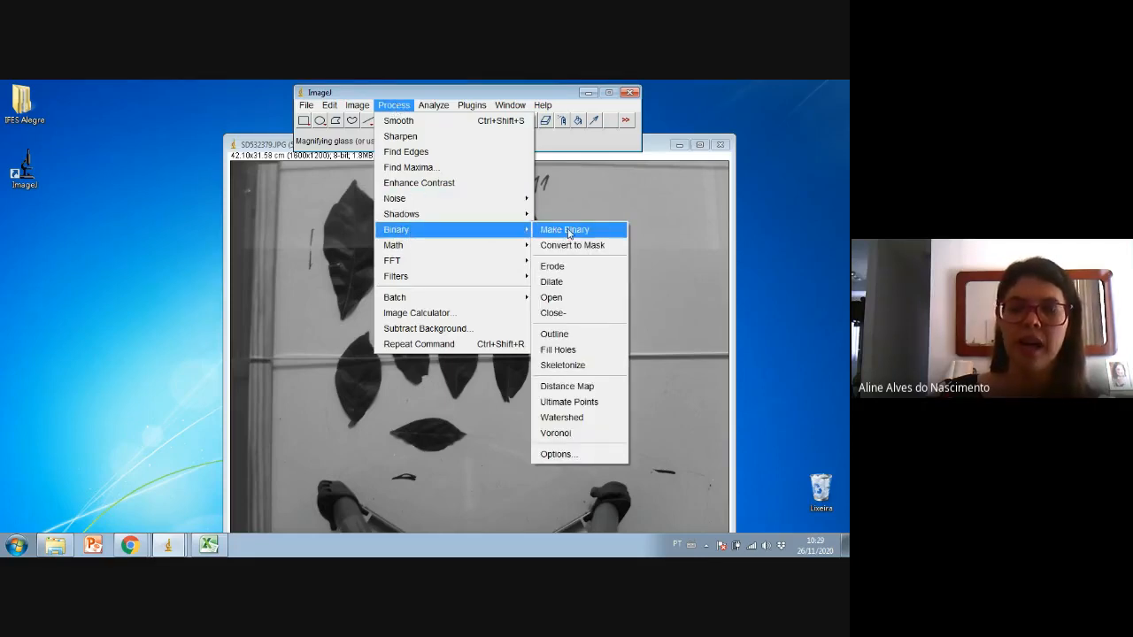
{"action": "left_click", "coordinate": [568, 233]}
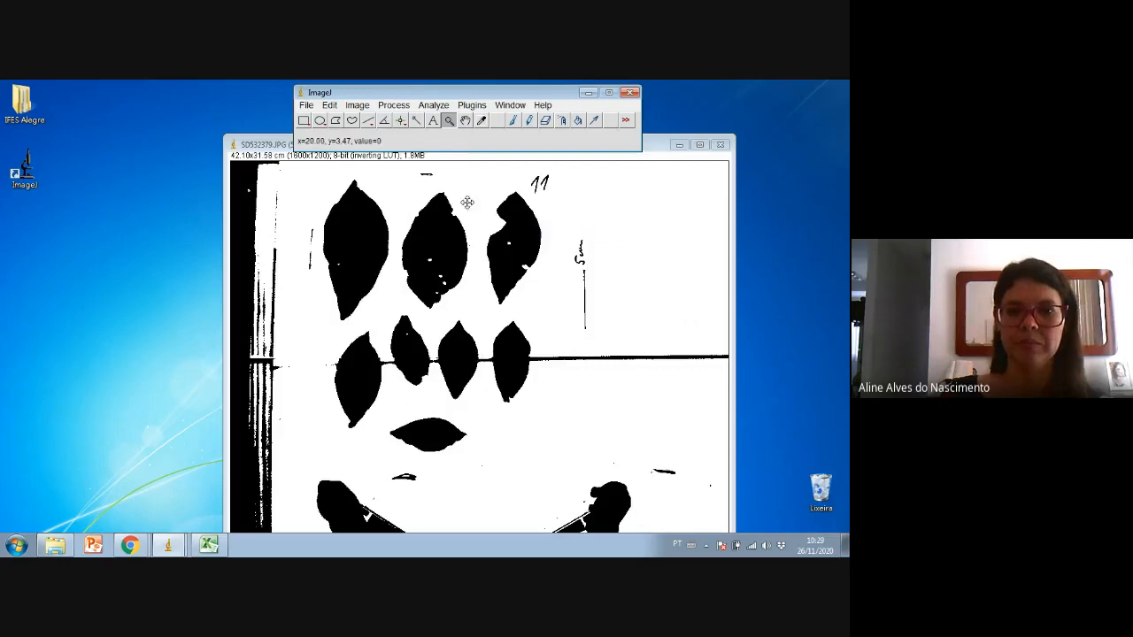
- Erase the dark line joining the first and second leaves of the middle row
{"action": "left_click", "coordinate": [450, 123]}
{"action": "left_click", "coordinate": [395, 358]}
{"action": "left_click", "coordinate": [476, 351]}
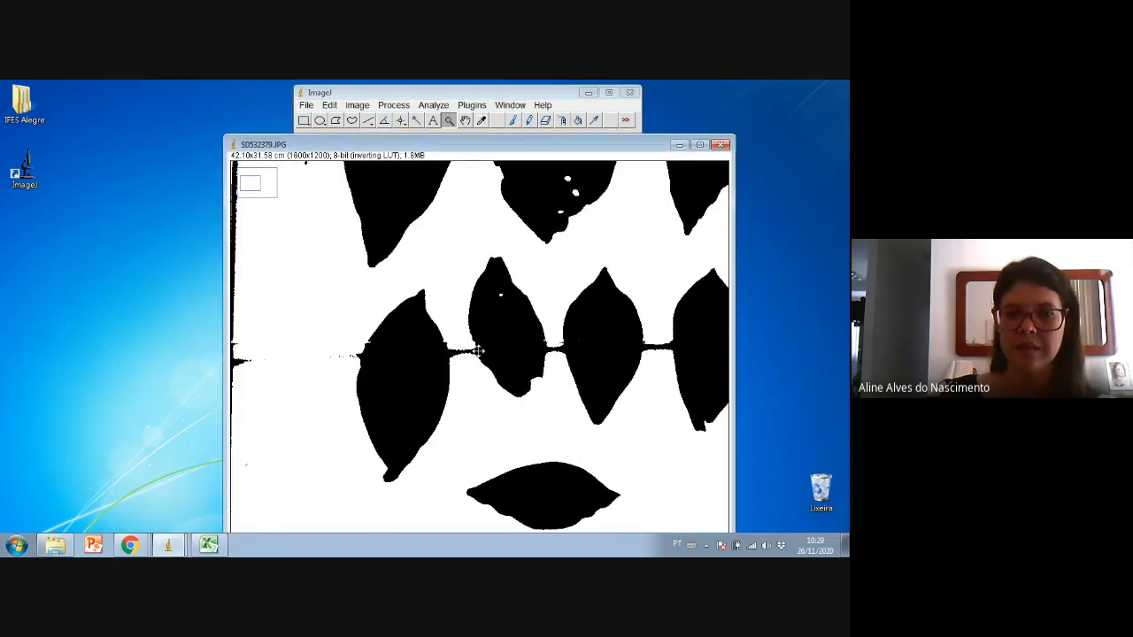
{"action": "left_click", "coordinate": [490, 342]}
{"action": "left_click", "coordinate": [466, 367]}
{"action": "left_click", "coordinate": [547, 121]}
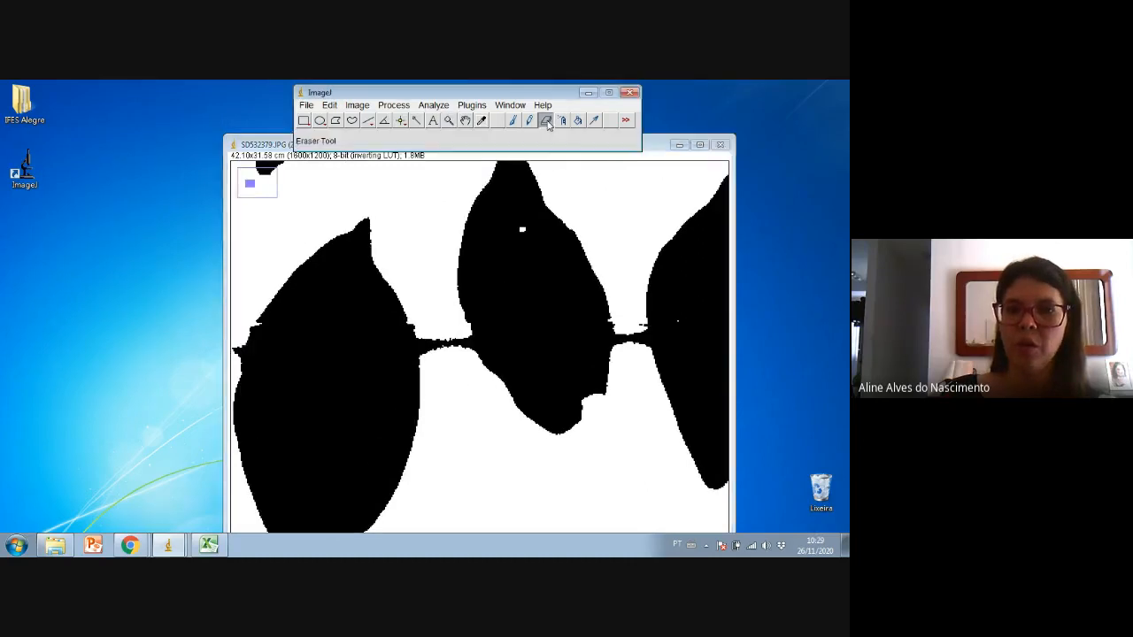
{"action": "left_click", "coordinate": [431, 342]}
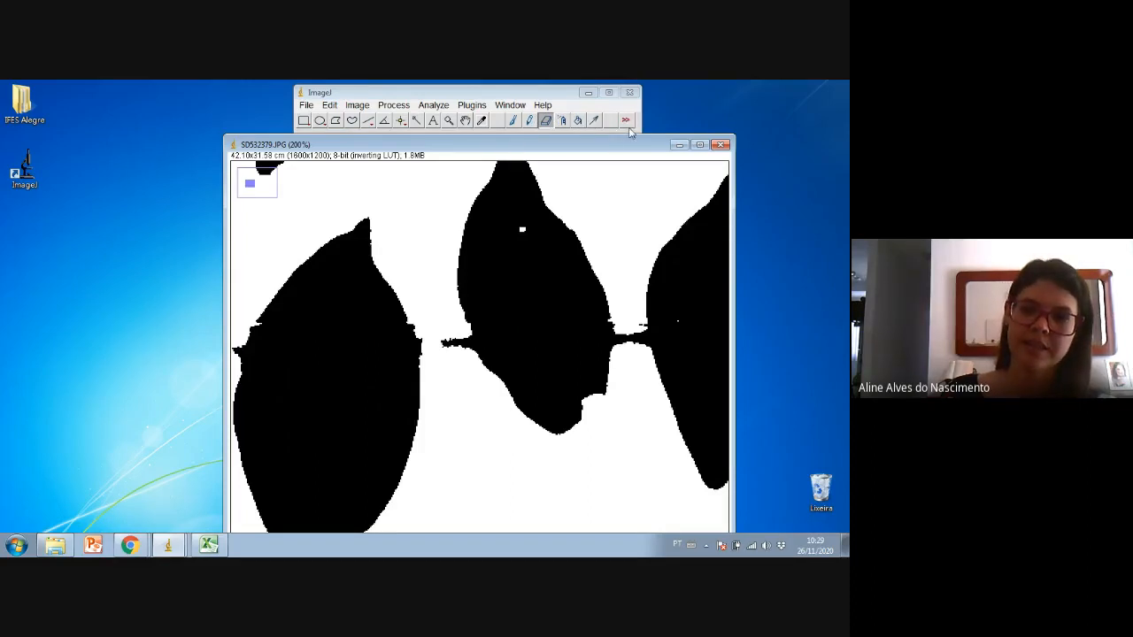
{"action": "left_click", "coordinate": [628, 120]}
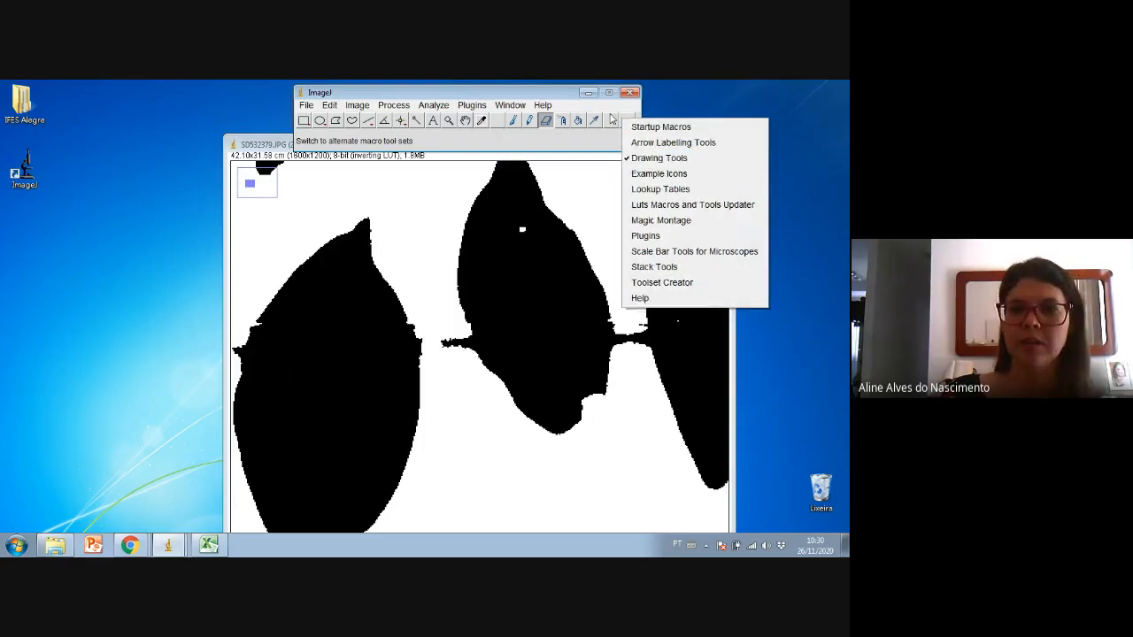
{"action": "left_click", "coordinate": [611, 116]}
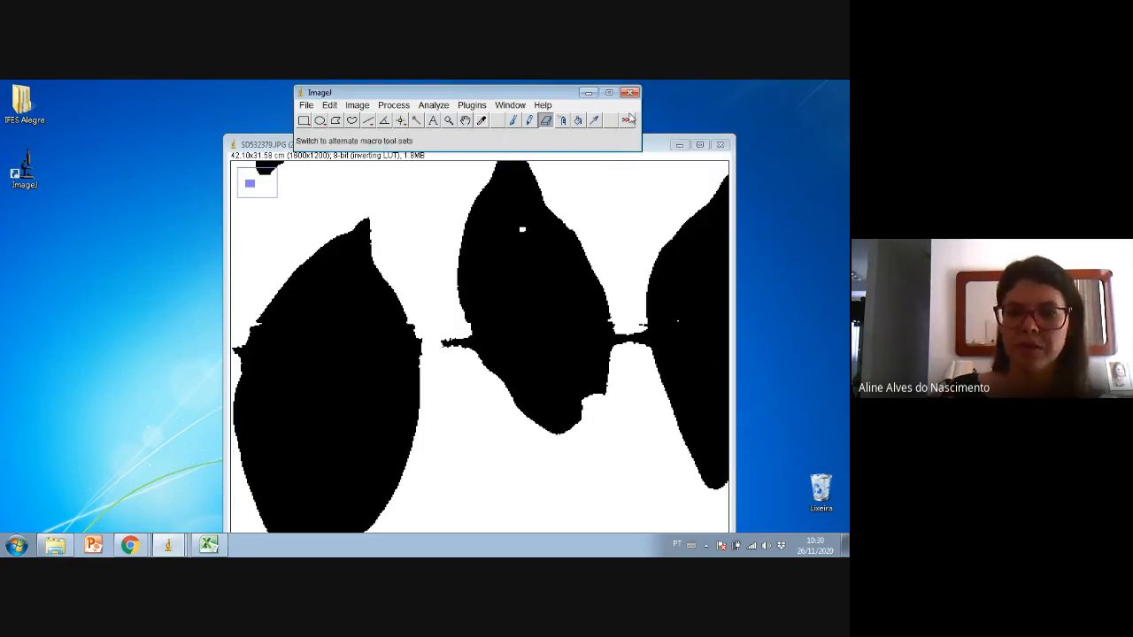
{"action": "double_click", "coordinate": [546, 122]}
{"action": "left_click", "coordinate": [415, 240]}
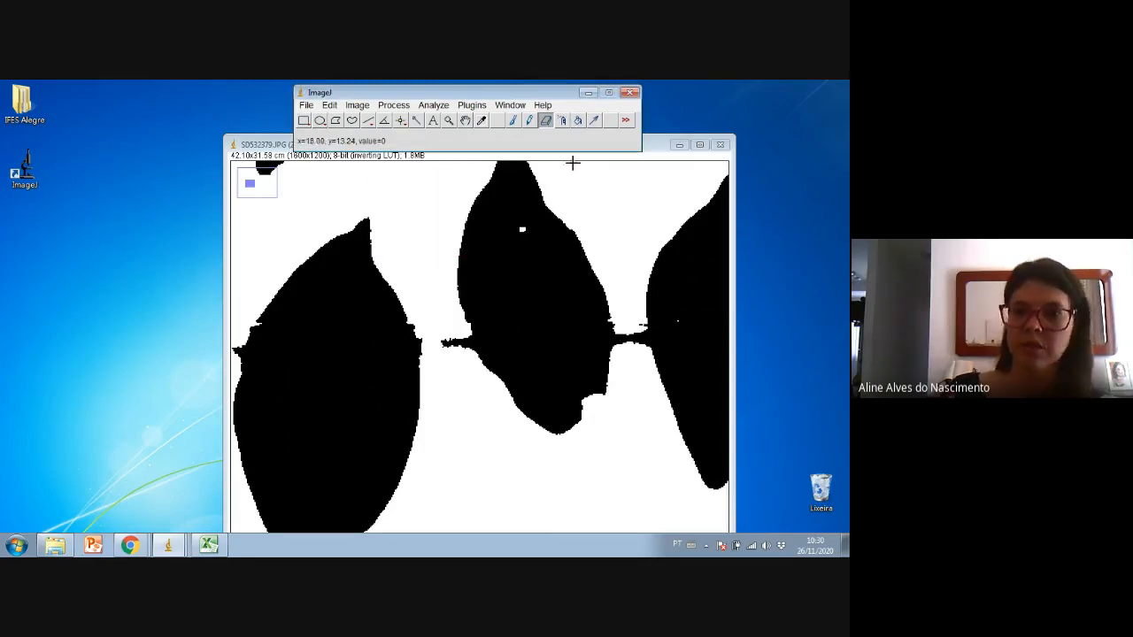
{"action": "mouse_move", "coordinate": [452, 324]}
{"action": "left_mouse_down"}
{"action": "mouse_move", "coordinate": [445, 339]}
{"action": "mouse_move", "coordinate": [462, 351]}
{"action": "left_mouse_up"}
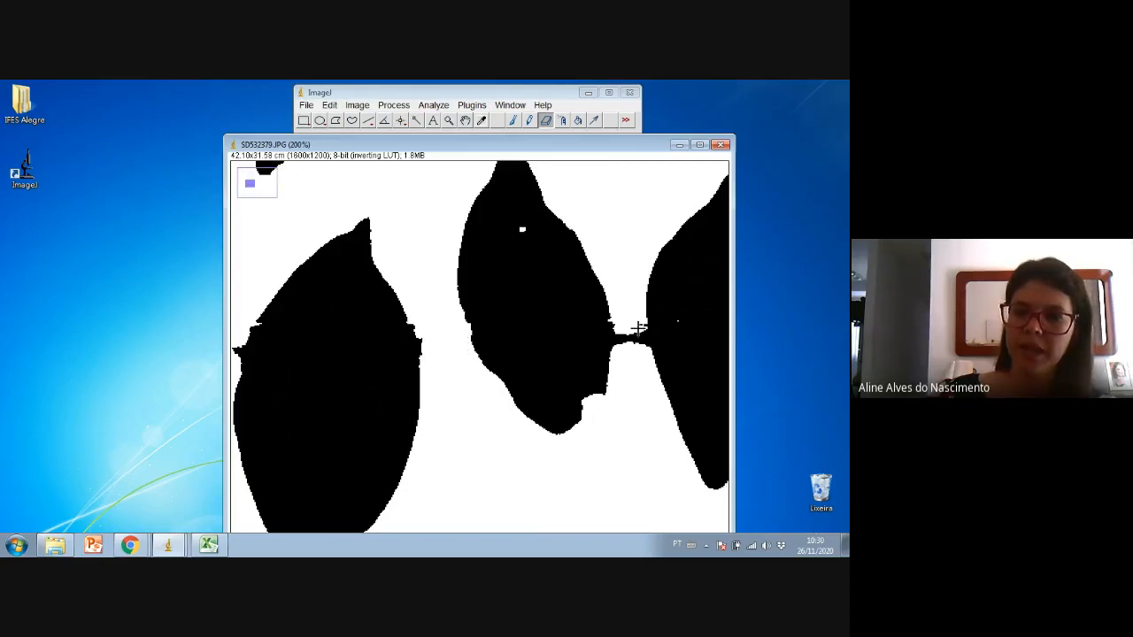
- Erase the dark line segments joining the second, third and fourth leaves of the middle row
{"action": "mouse_move", "coordinate": [624, 312]}
{"action": "left_mouse_down"}
{"action": "mouse_move", "coordinate": [620, 337]}
{"action": "mouse_move", "coordinate": [635, 321]}
{"action": "mouse_move", "coordinate": [640, 353]}
{"action": "mouse_move", "coordinate": [638, 332]}
{"action": "mouse_move", "coordinate": [316, 313]}
{"action": "left_mouse_up"}
{"action": "left_click", "coordinate": [467, 122]}
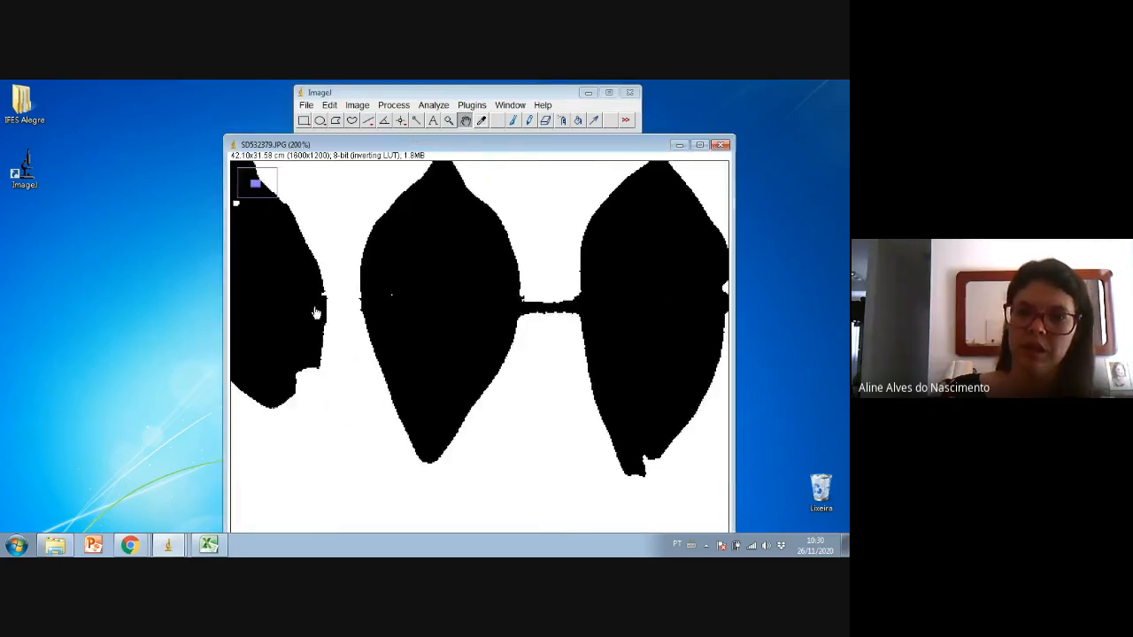
{"action": "left_click", "coordinate": [546, 120]}
{"action": "mouse_move", "coordinate": [539, 292]}
{"action": "left_mouse_down"}
{"action": "mouse_move", "coordinate": [525, 308]}
{"action": "mouse_move", "coordinate": [569, 304]}
{"action": "mouse_move", "coordinate": [569, 316]}
{"action": "left_mouse_up"}
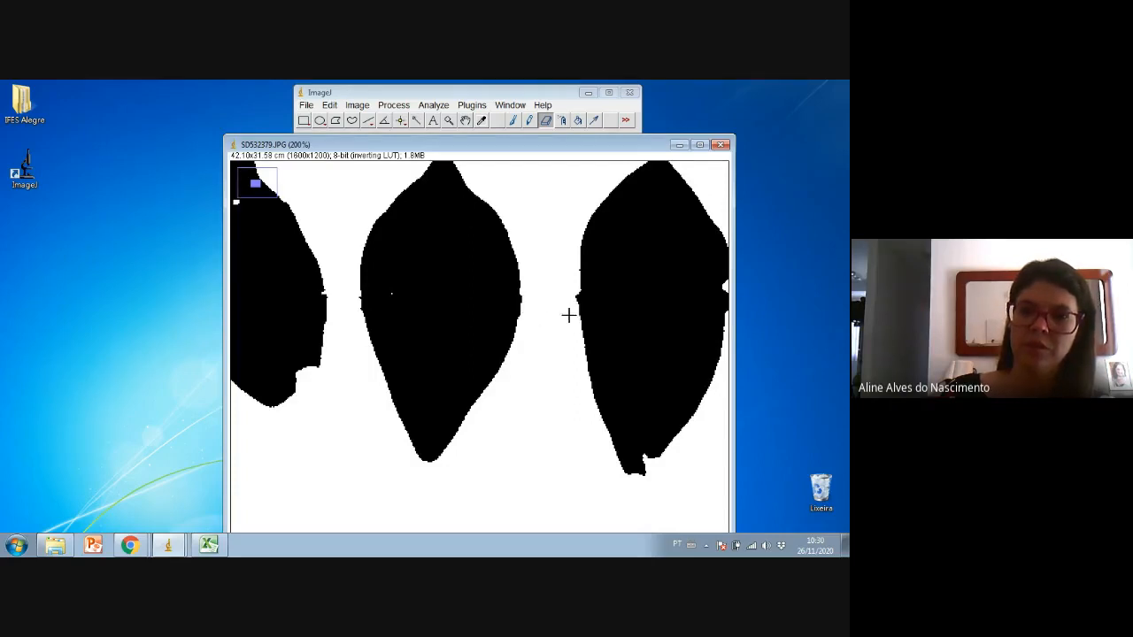
- Erase the part of the long horizontal line that touches the fourth leaf of the middle row, then return to the 50% view
{"action": "left_click", "coordinate": [464, 121]}
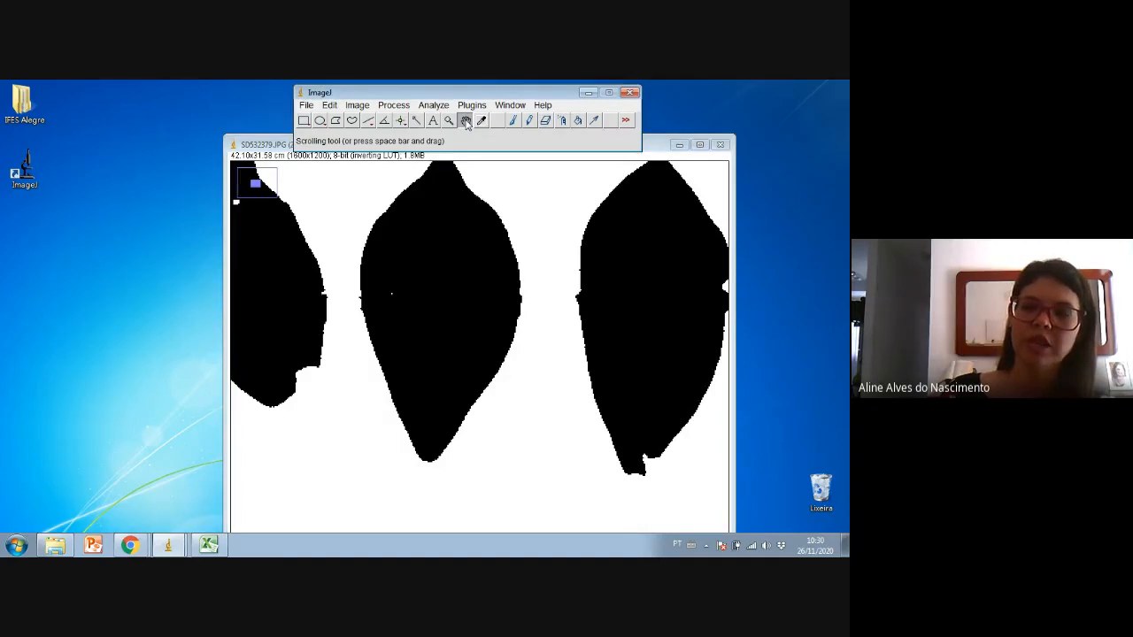
{"action": "left_click", "coordinate": [551, 227]}
{"action": "left_click_drag", "start_coordinate": [551, 228], "coordinate": [323, 240]}
{"action": "left_click_drag", "start_coordinate": [630, 258], "coordinate": [584, 292]}
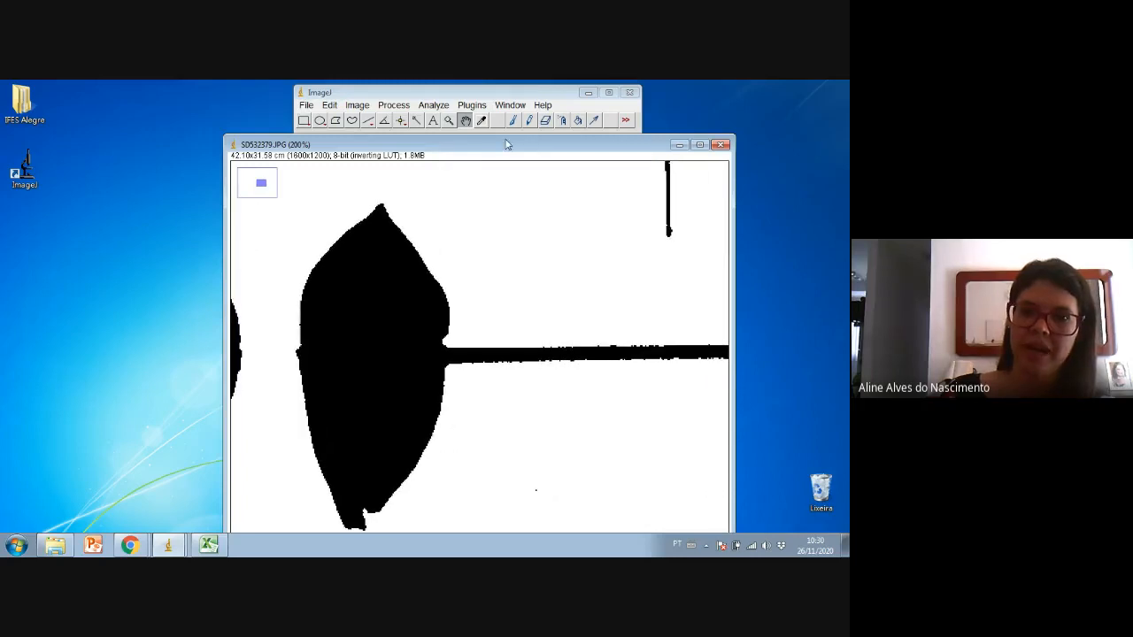
{"action": "left_click", "coordinate": [468, 135]}
{"action": "left_click", "coordinate": [546, 121]}
{"action": "left_click", "coordinate": [458, 372]}
{"action": "left_click_drag", "start_coordinate": [459, 372], "coordinate": [455, 352]}
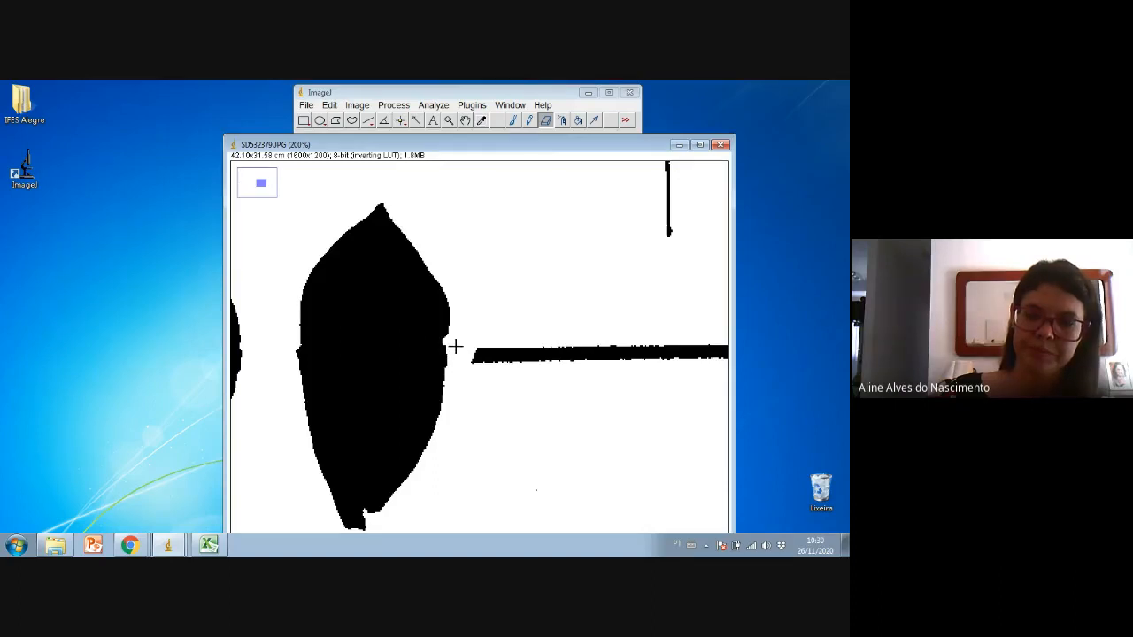
{"action": "double_click", "coordinate": [450, 121]}
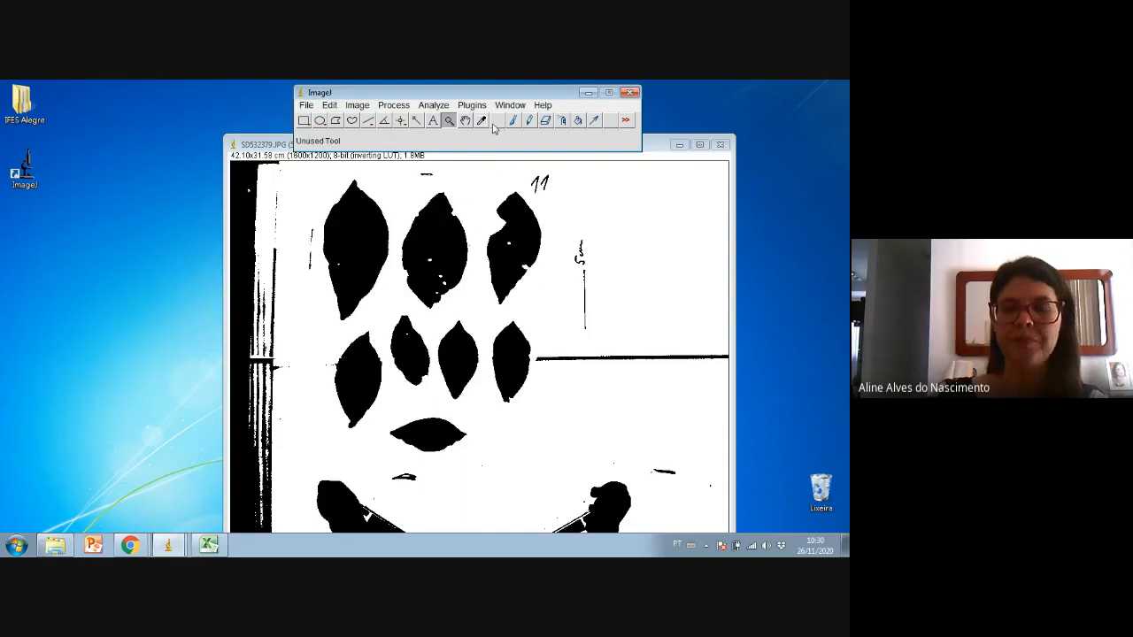
{"action": "left_click", "coordinate": [416, 121]}
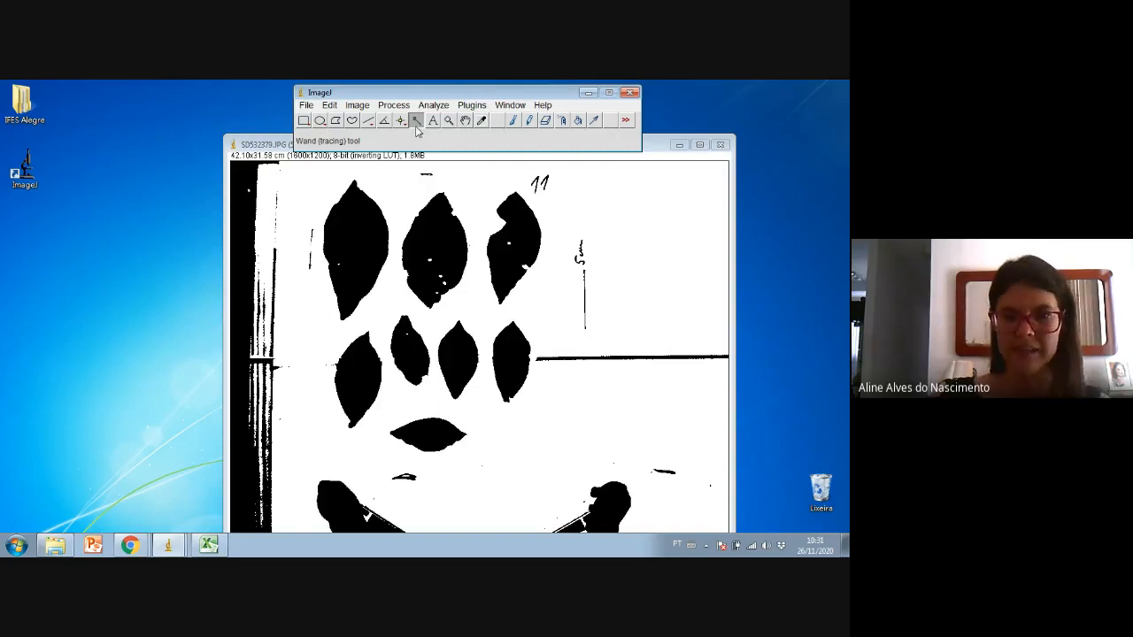
{"action": "left_click", "coordinate": [347, 219]}
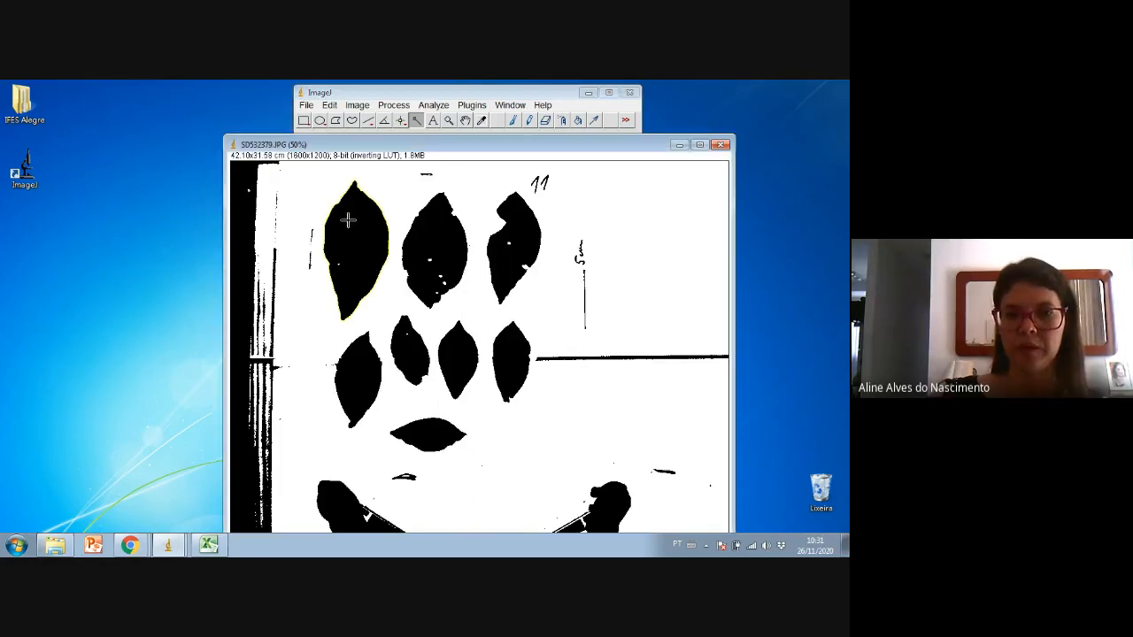
{"action": "left_click", "coordinate": [433, 223]}
{"action": "left_click", "coordinate": [513, 226]}
{"action": "left_click", "coordinate": [360, 369]}
{"action": "left_click", "coordinate": [414, 356]}
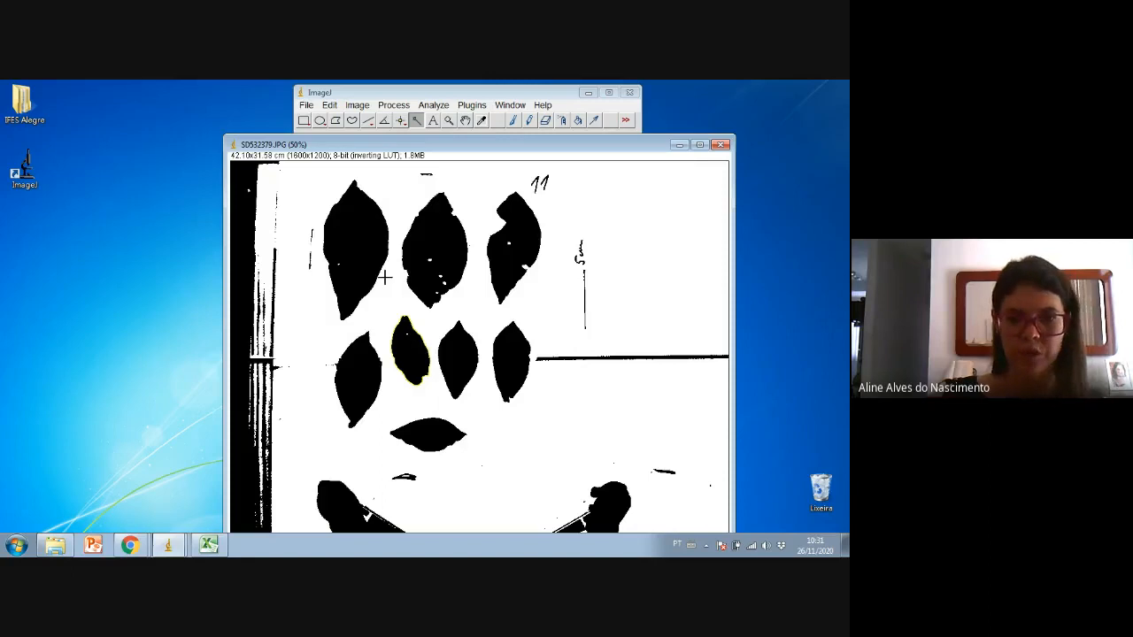
{"action": "left_click", "coordinate": [361, 236]}
{"action": "left_click", "coordinate": [439, 232]}
{"action": "left_click", "coordinate": [512, 232]}
{"action": "left_click", "coordinate": [362, 373]}
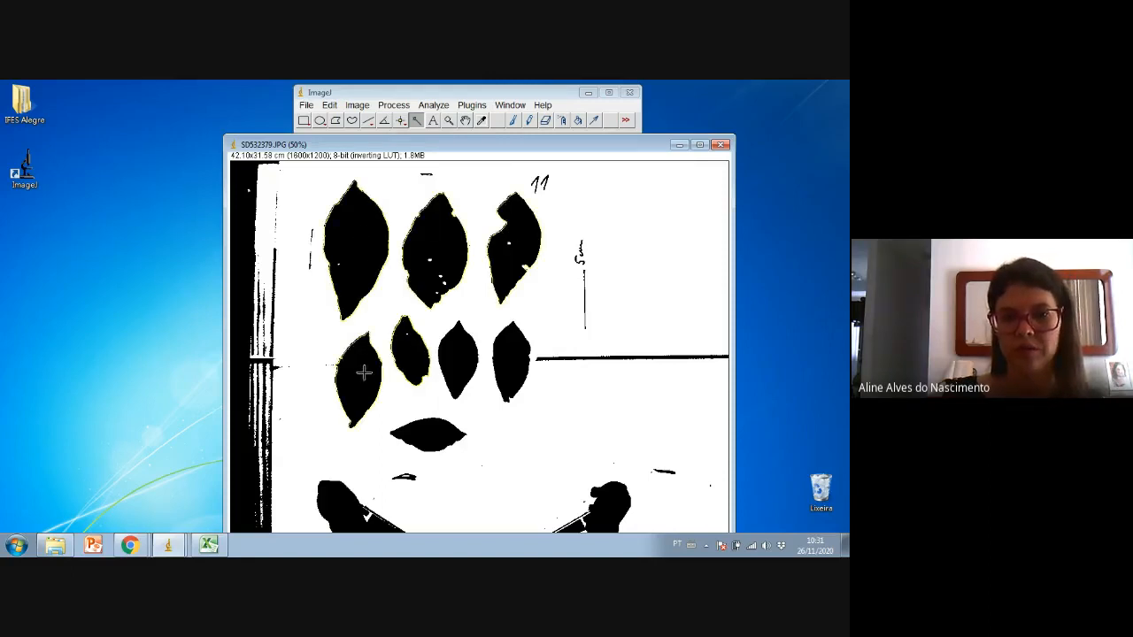
{"action": "left_click", "coordinate": [410, 363]}
{"action": "left_click", "coordinate": [459, 361]}
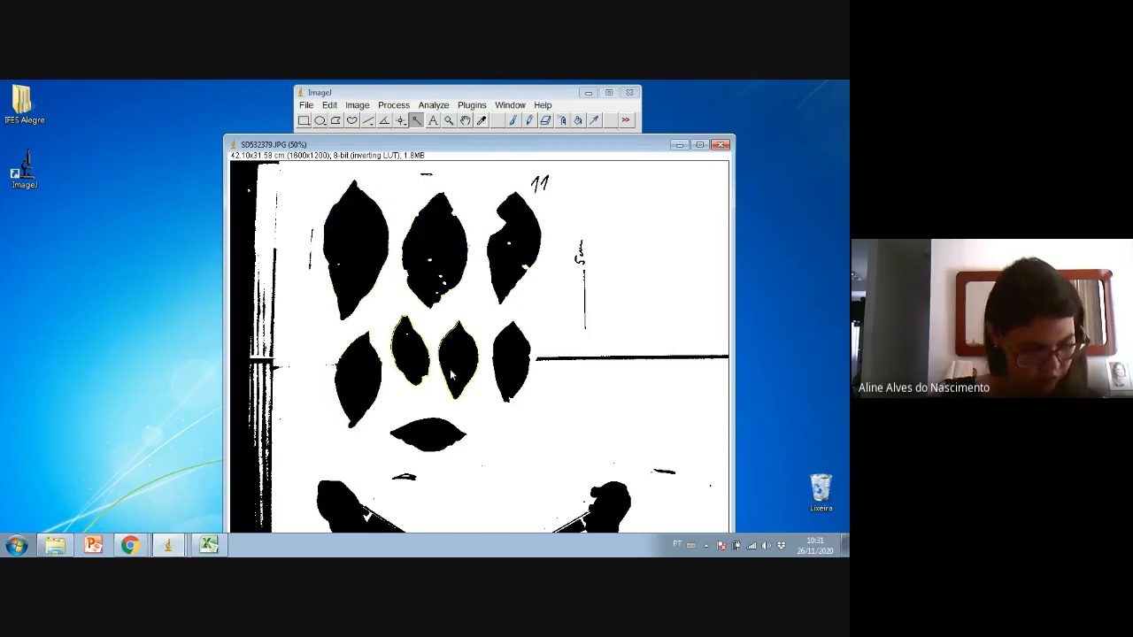
{"action": "left_click", "coordinate": [511, 354]}
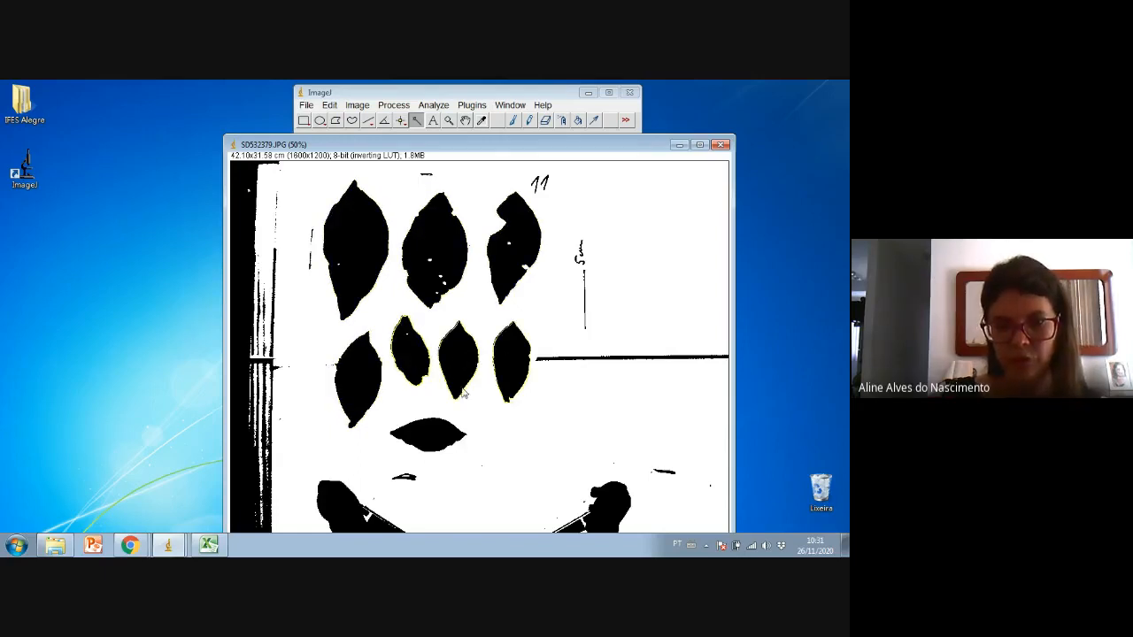
{"action": "left_click", "coordinate": [434, 433]}
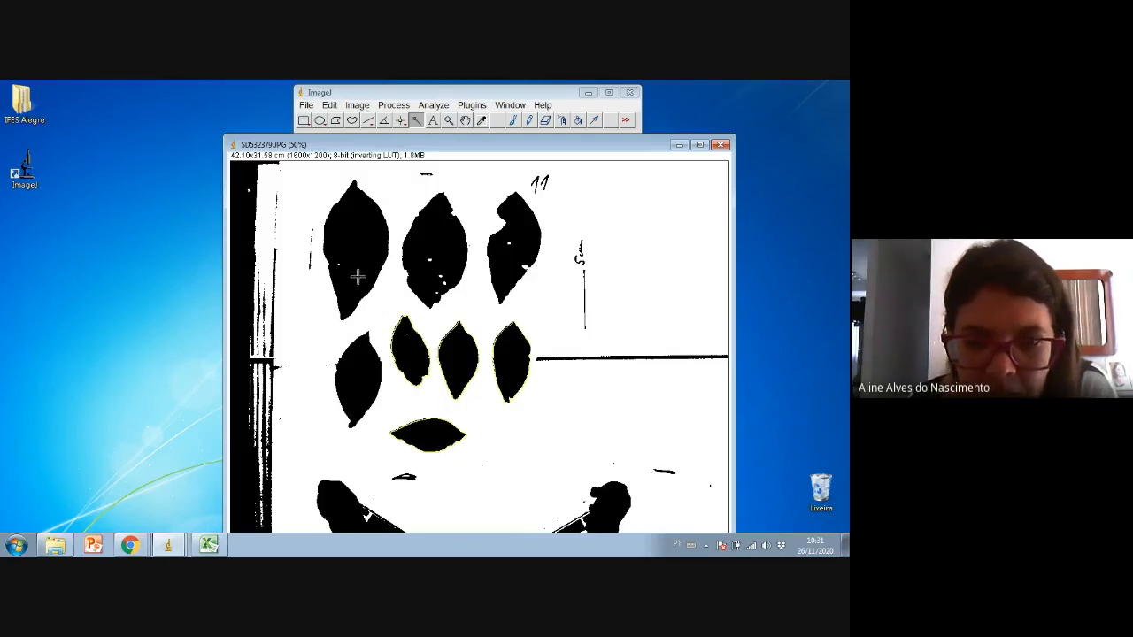
{"action": "left_click", "coordinate": [619, 228]}
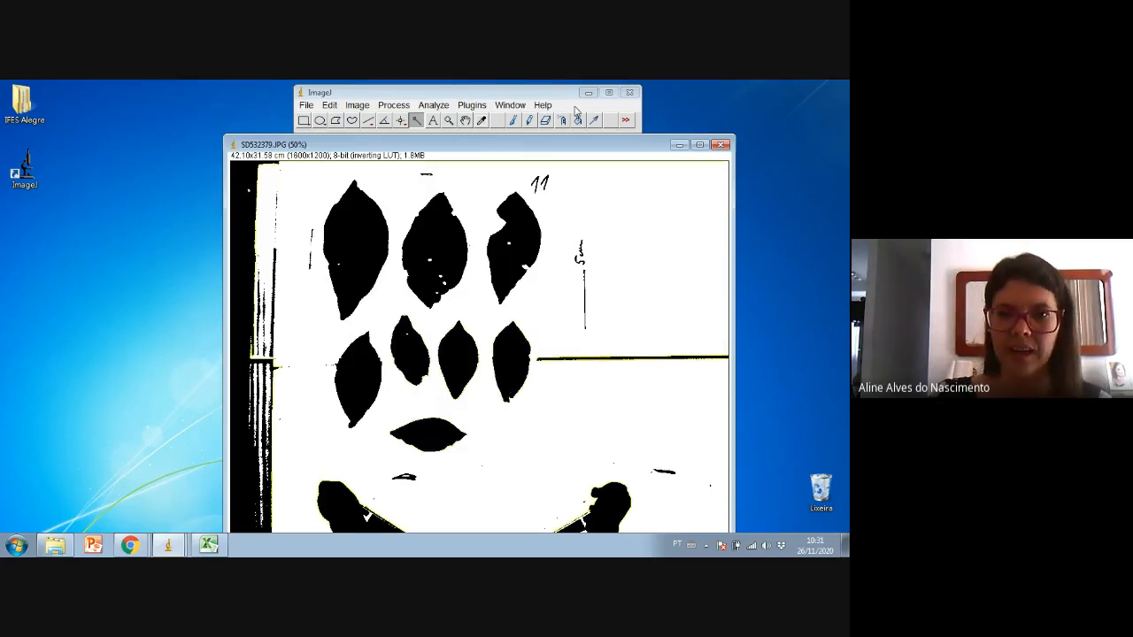
{"action": "left_click", "coordinate": [546, 121]}
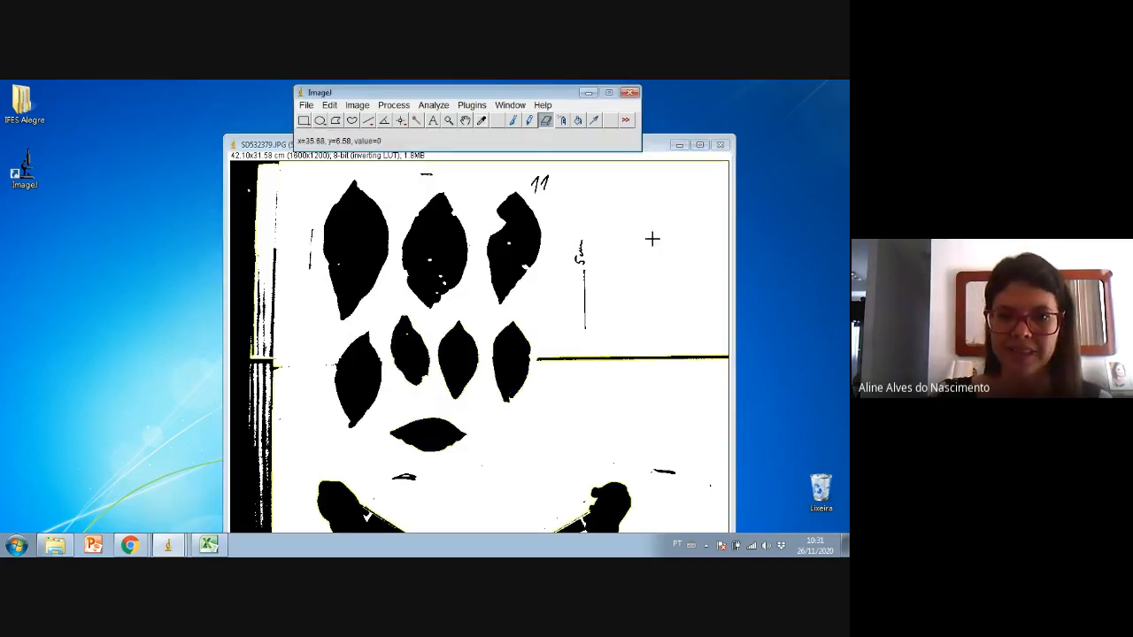
{"action": "left_click", "coordinate": [700, 283]}
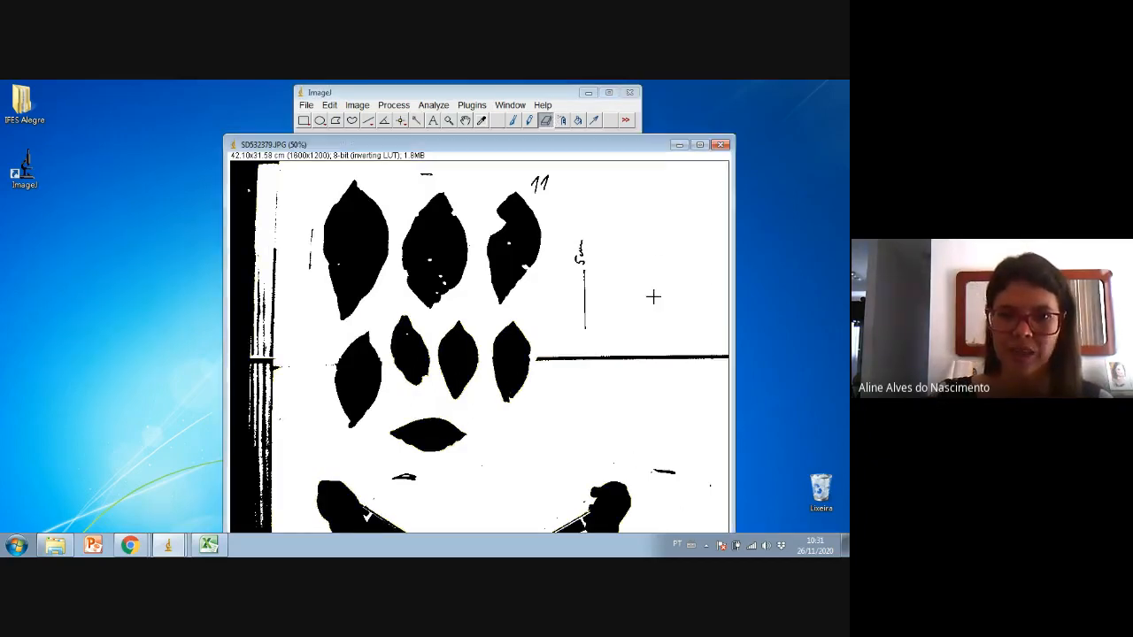
- Select all eight leaves together with the Wand tool, adding each leaf outline to one combined selection
{"action": "left_click", "coordinate": [416, 121]}
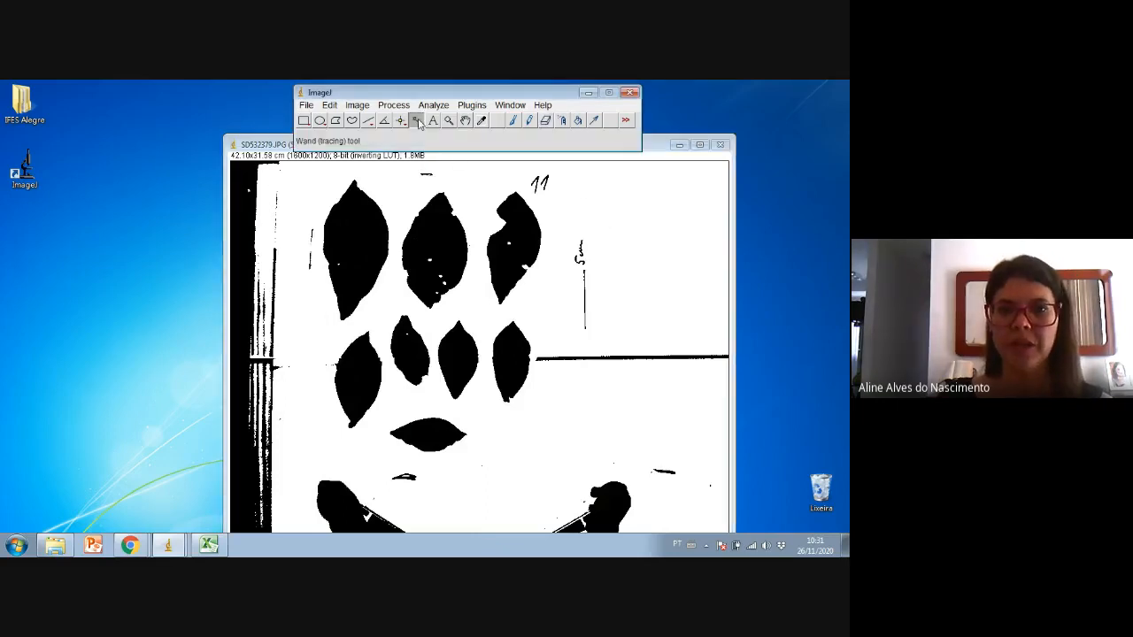
{"action": "left_click", "coordinate": [350, 223]}
{"action": "left_click", "coordinate": [421, 227], "text": "shift"}
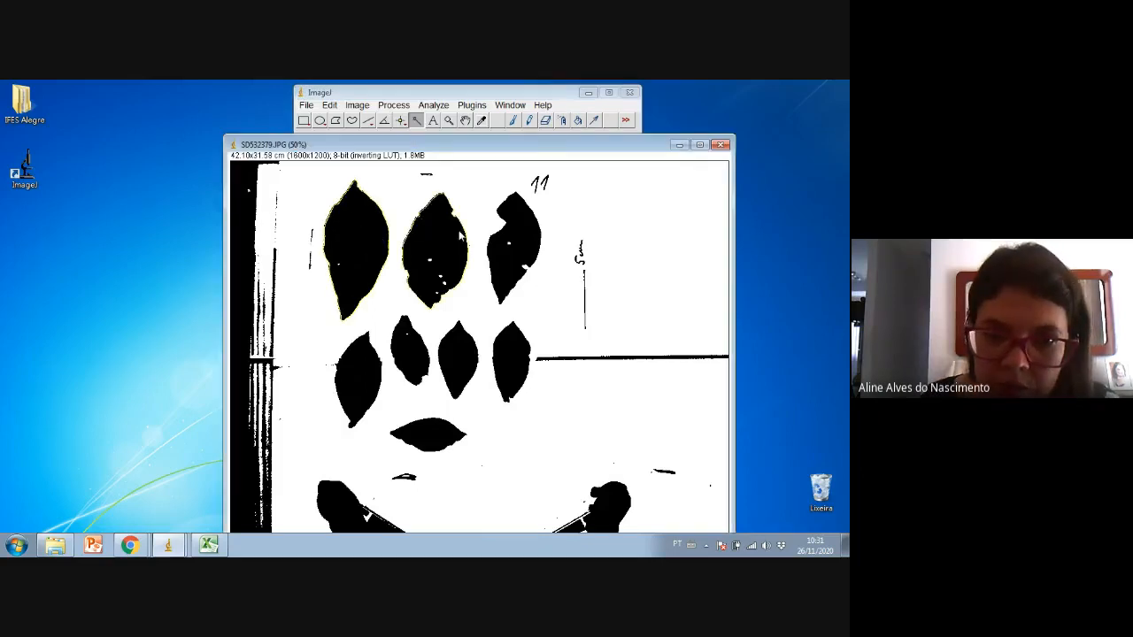
{"action": "left_click", "coordinate": [505, 241], "text": "shift"}
{"action": "left_click", "coordinate": [370, 350], "text": "shift"}
{"action": "left_click", "coordinate": [400, 347], "text": "shift"}
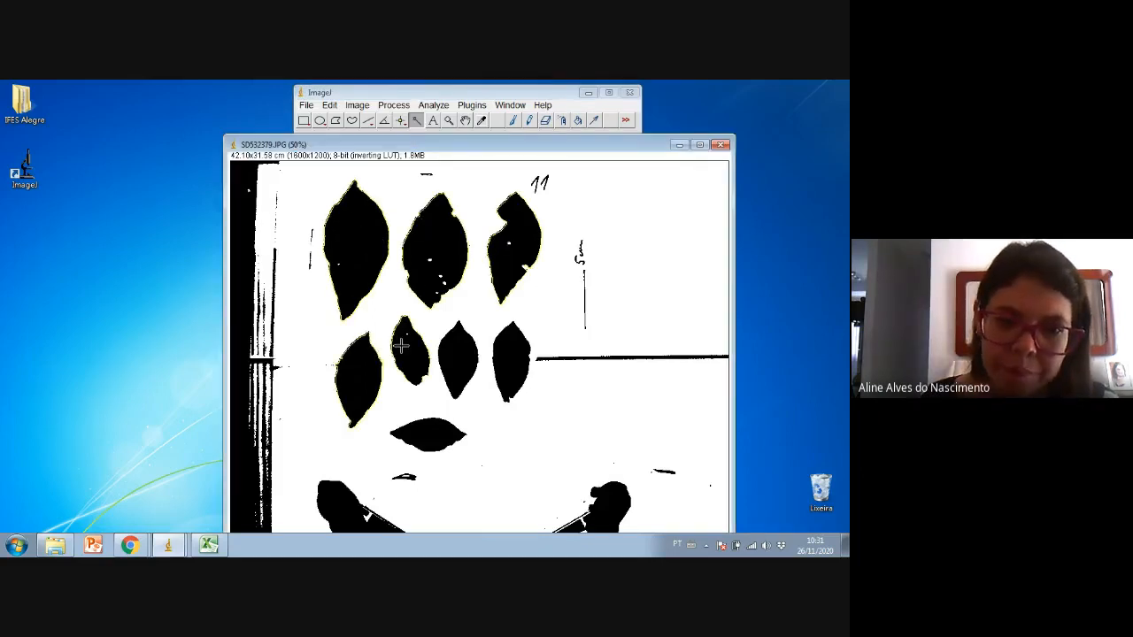
{"action": "left_click", "coordinate": [441, 355], "text": "shift"}
{"action": "left_click", "coordinate": [500, 356], "text": "shift"}
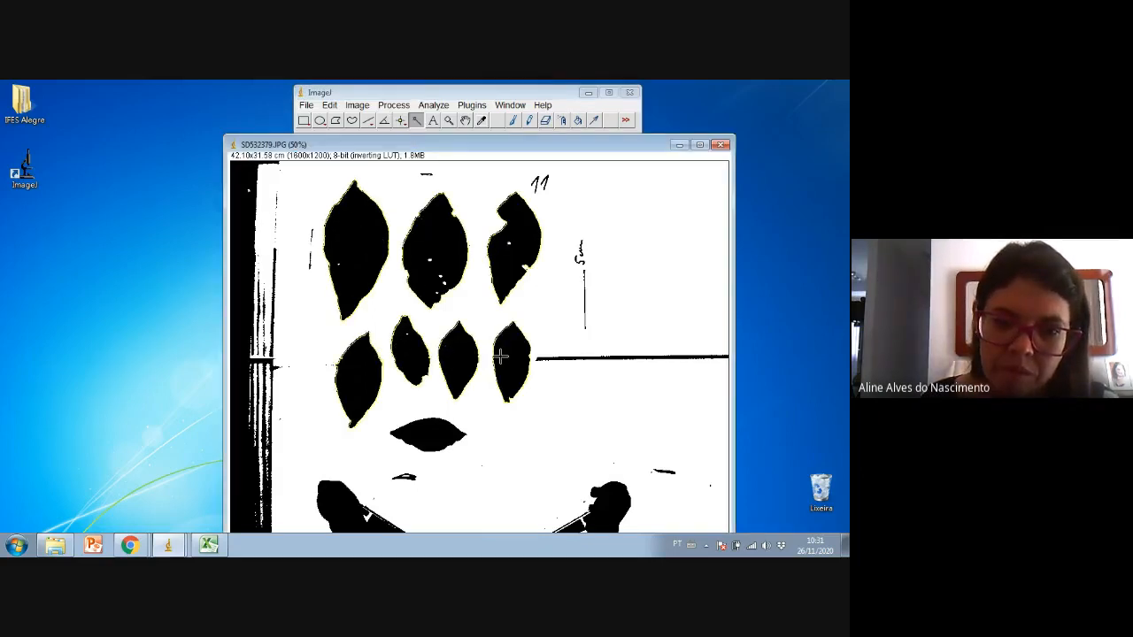
{"action": "left_click", "coordinate": [432, 432], "text": "shift"}
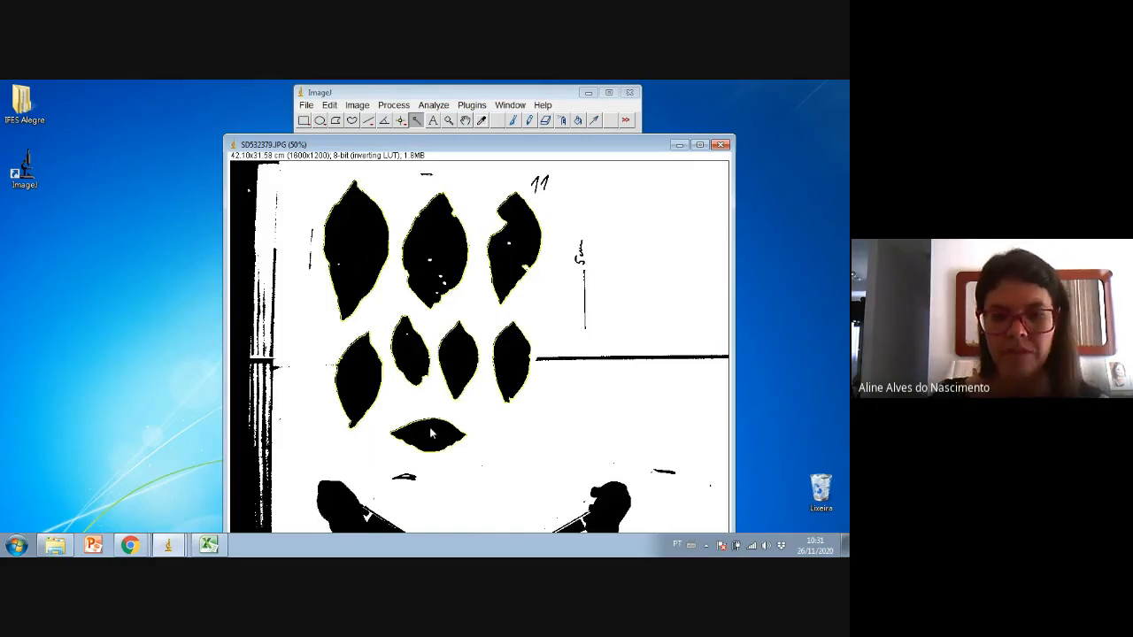
- Run Analyze Particles on the selected leaves with size 0-Infinity and circularity 0.00-1.00, displaying results, clearing earlier ones and adding the leaves to the ROI Manager
{"action": "left_click", "coordinate": [442, 106]}
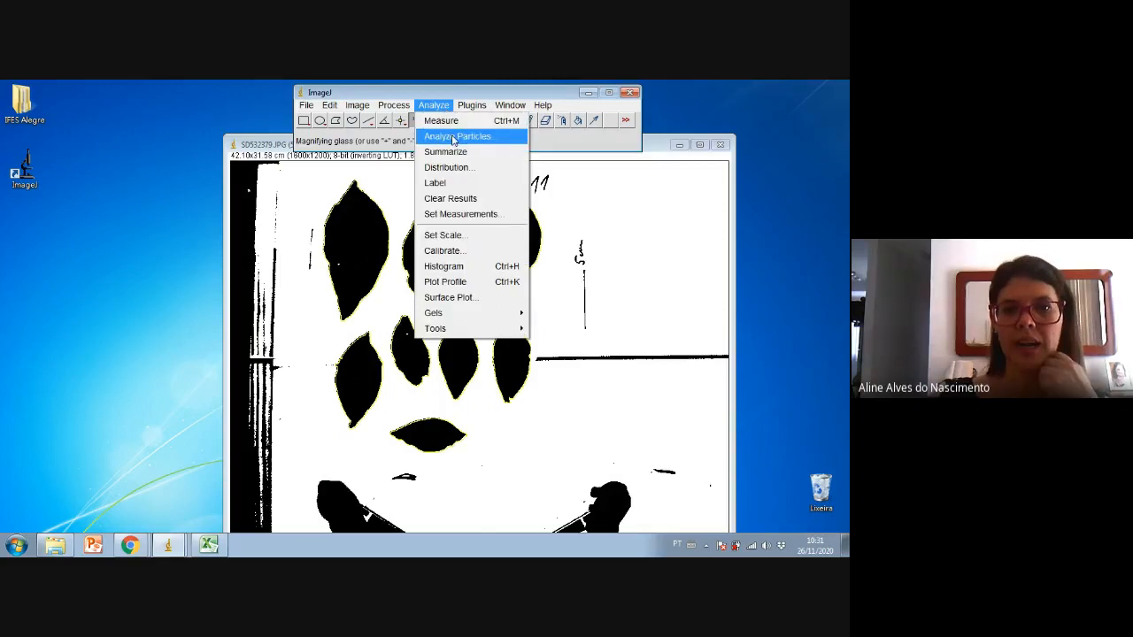
{"action": "left_click", "coordinate": [455, 137]}
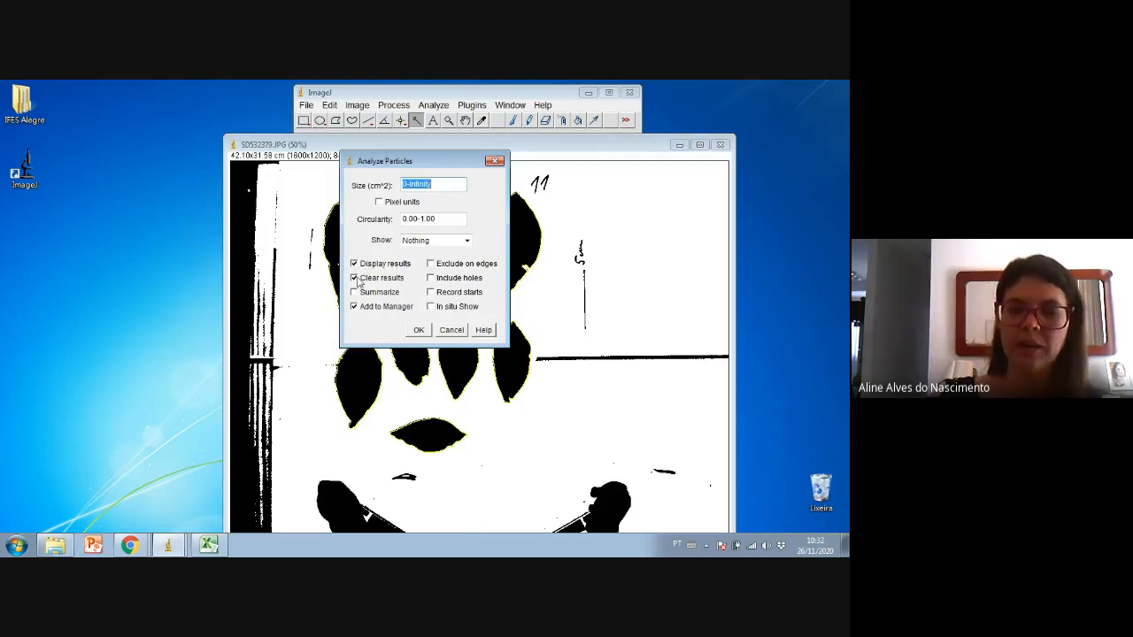
{"action": "left_click", "coordinate": [419, 331]}
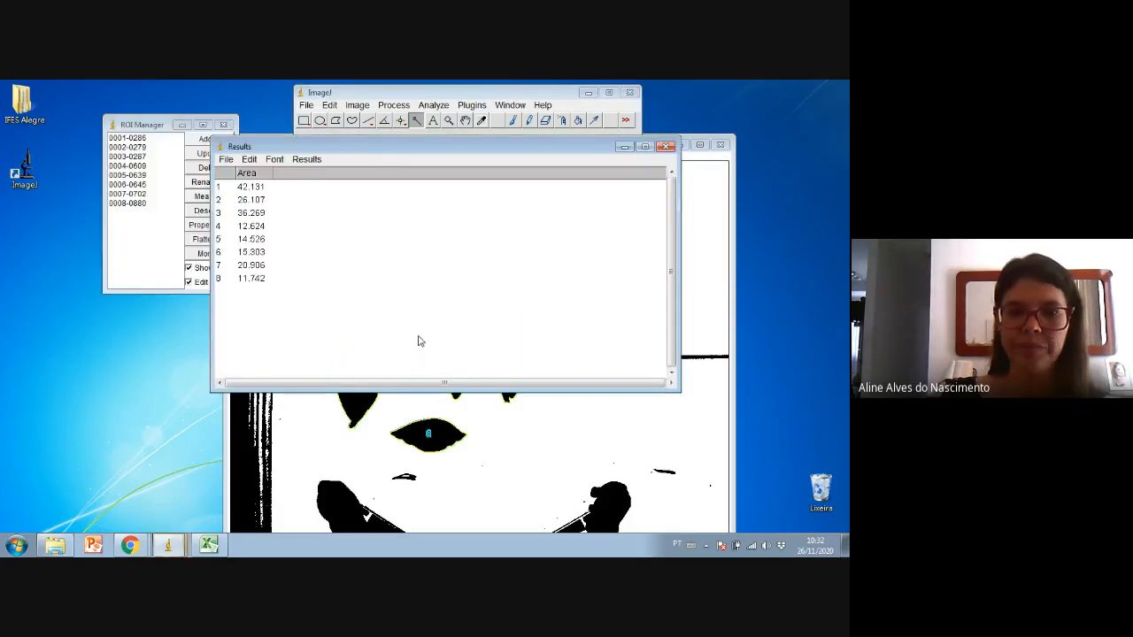
- Copy all eight leaf area rows from the results table and switch to the leaf herbivory spreadsheet in Excel
{"action": "left_click_drag", "start_coordinate": [322, 160], "coordinate": [680, 168]}
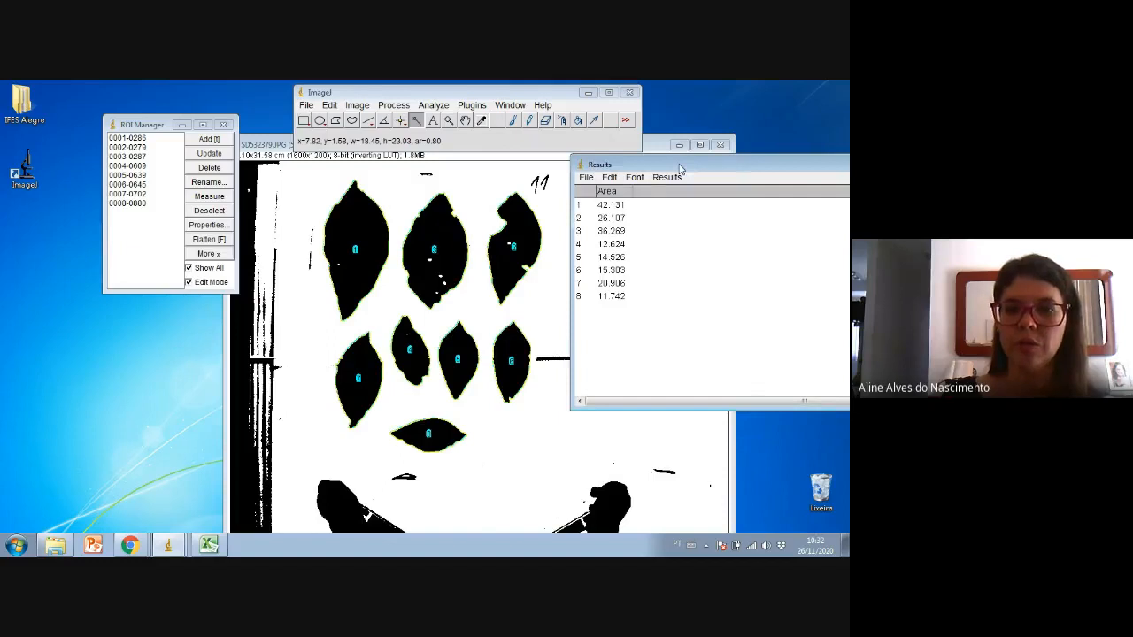
{"action": "left_click_drag", "start_coordinate": [582, 207], "coordinate": [605, 301]}
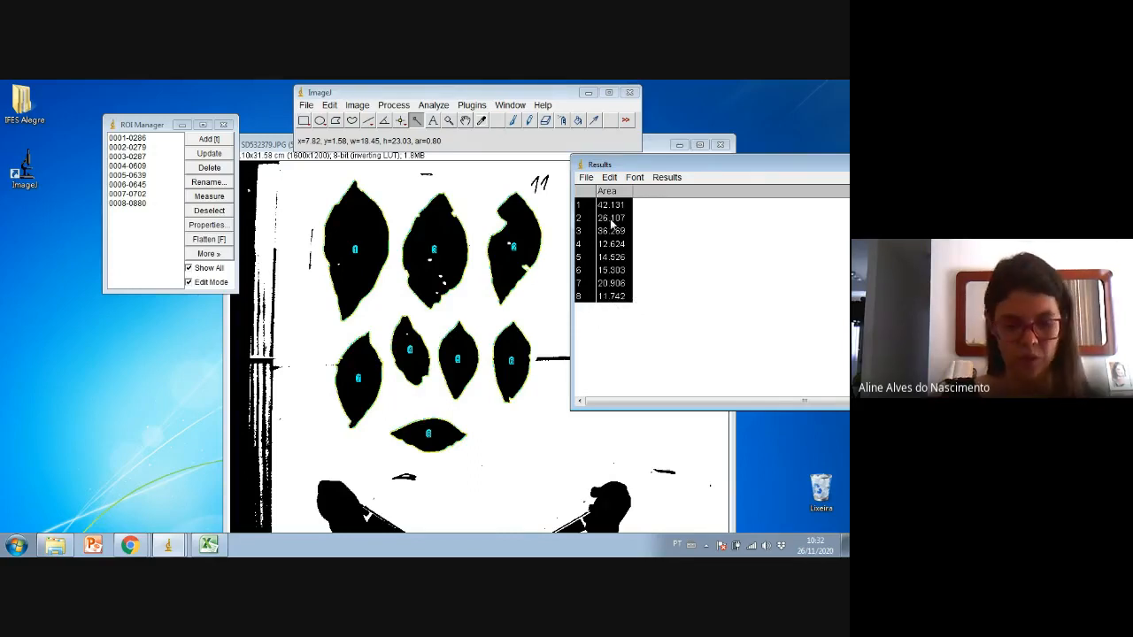
{"action": "key", "text": "ctrl+c"}
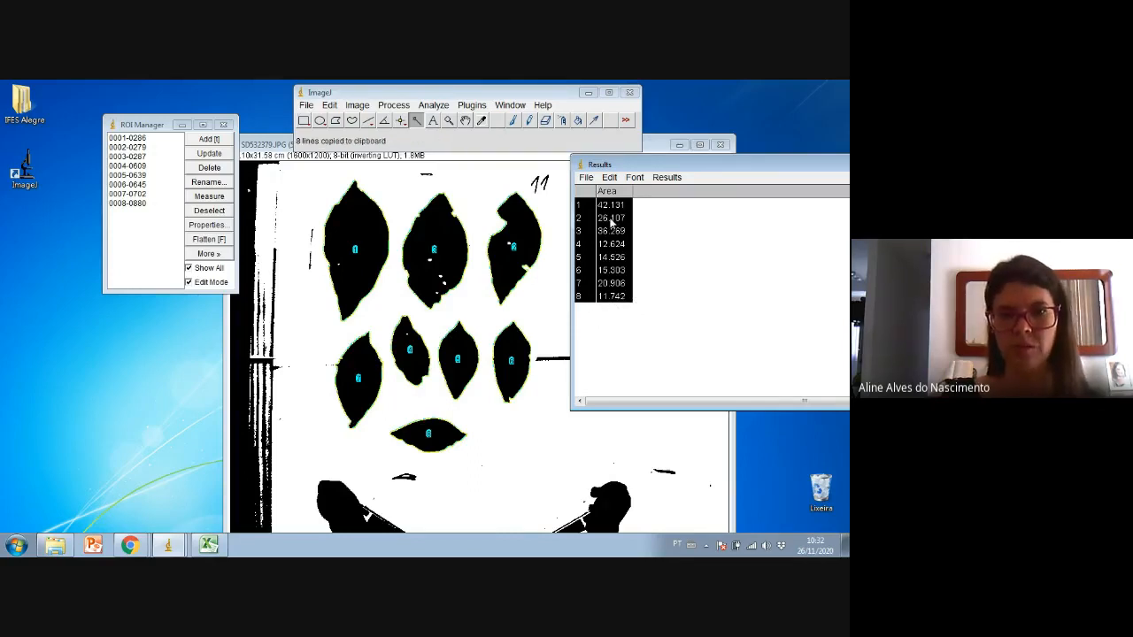
{"action": "left_click", "coordinate": [210, 546]}
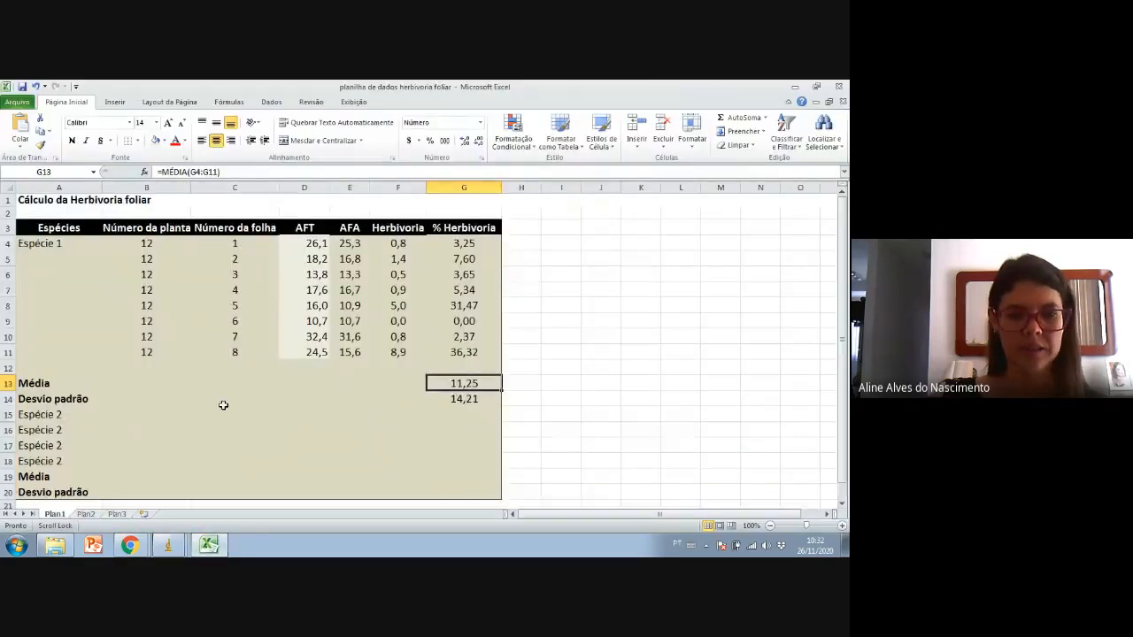
- Insert a blank row above the first Espécie 2 row, at row 15 of the herbivory table
{"action": "scroll", "coordinate": [228, 397], "scroll_direction": "down", "scroll_amount": 1}
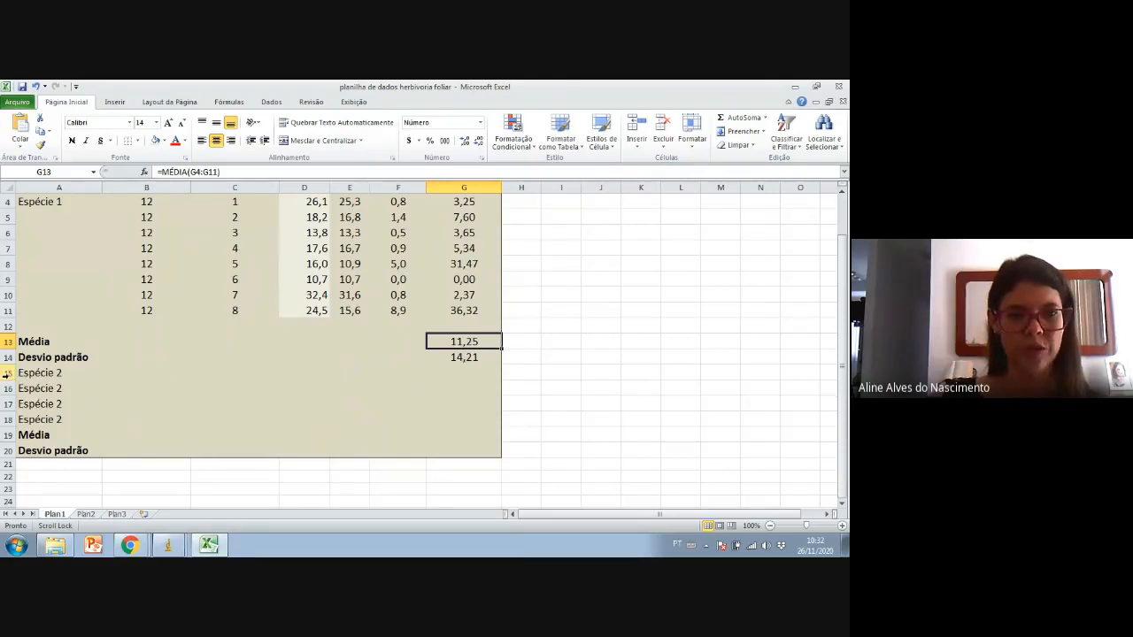
{"action": "left_click", "coordinate": [8, 326]}
{"action": "left_click", "coordinate": [8, 373]}
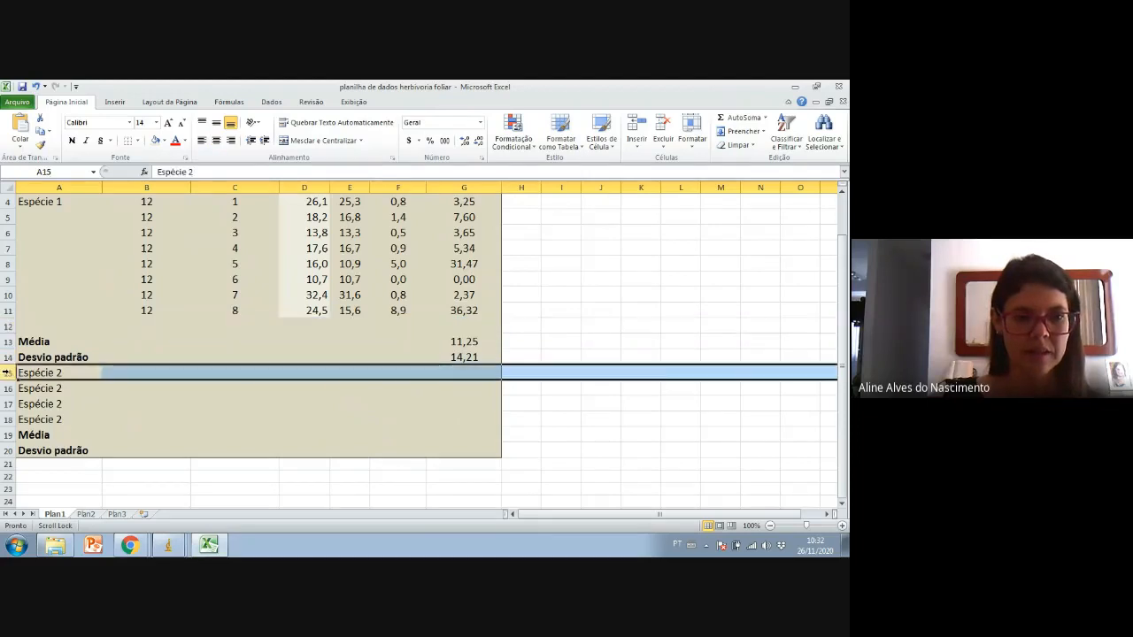
{"action": "right_click", "coordinate": [8, 373]}
{"action": "left_click", "coordinate": [43, 280]}
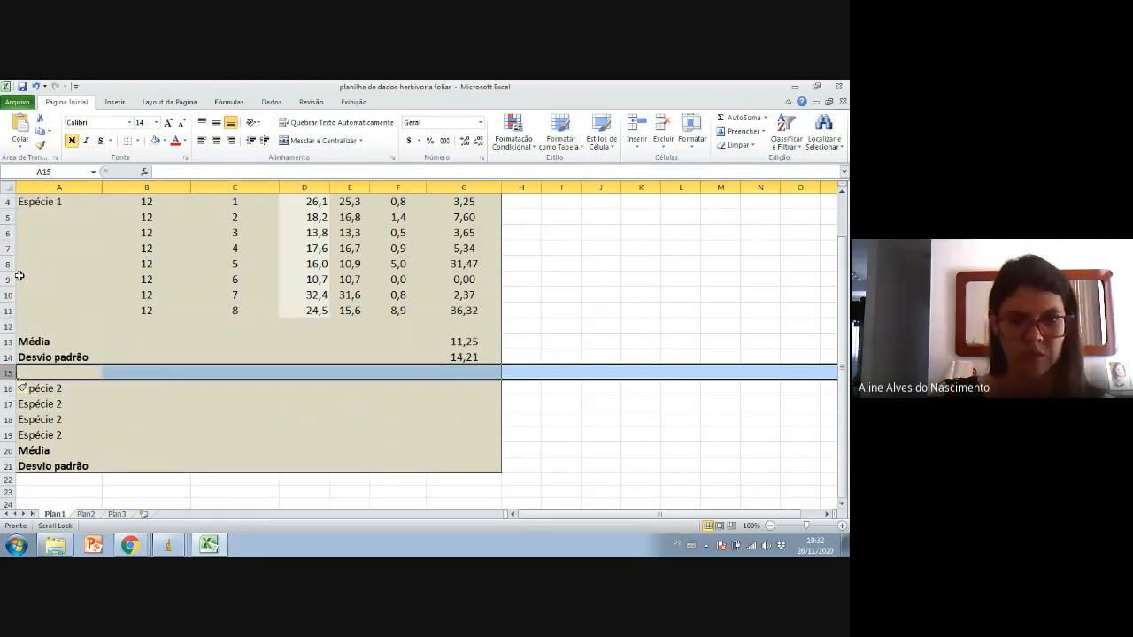
{"action": "key", "text": "F5"}
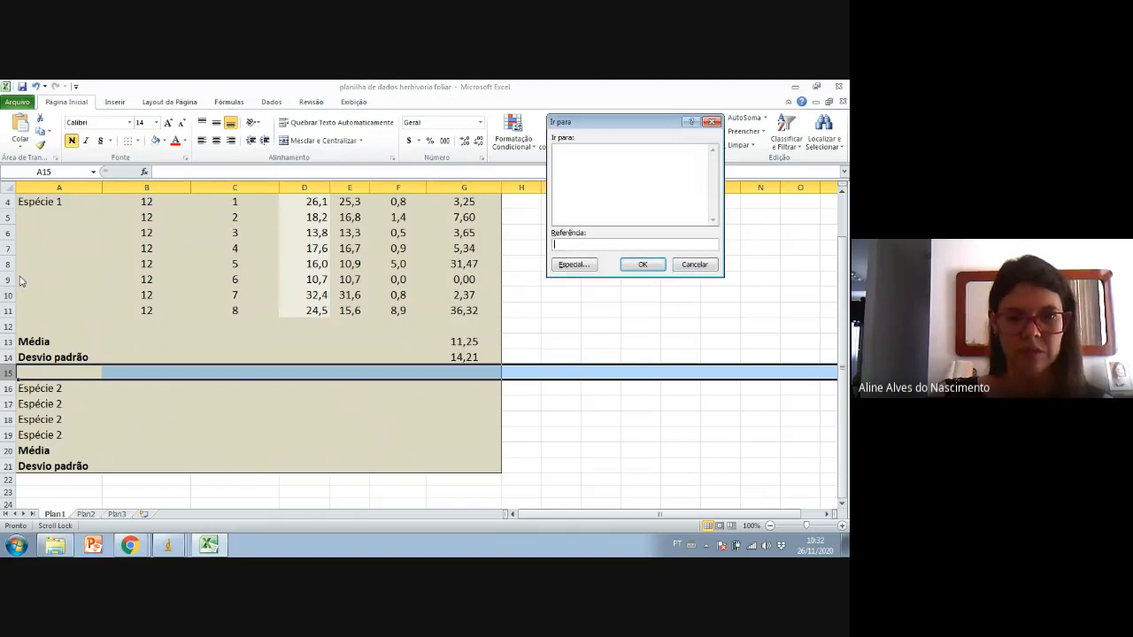
{"action": "left_click", "coordinate": [696, 263]}
{"action": "key", "text": "F5"}
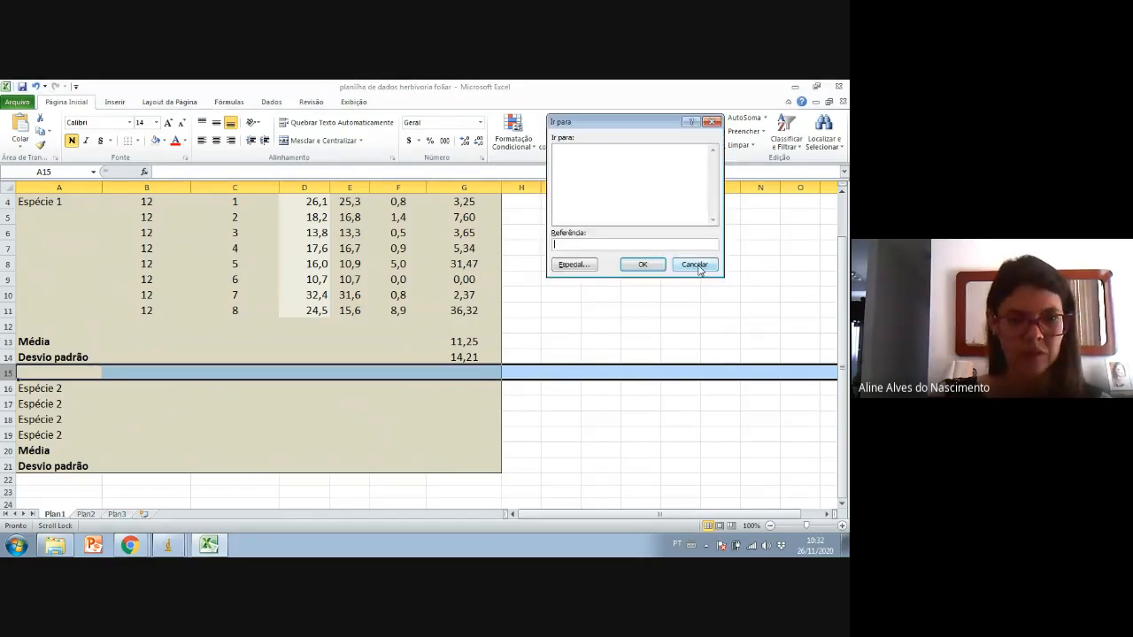
{"action": "left_click", "coordinate": [711, 121]}
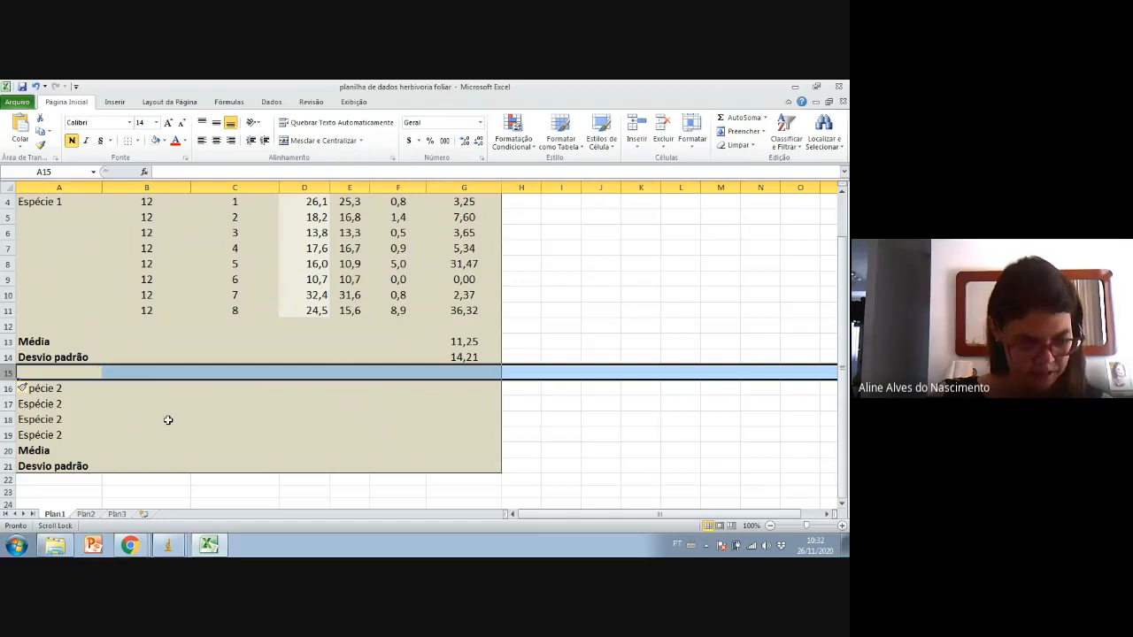
- Repeat the row insertion until rows 15 to 23 are blank above the Espécie 2 entries
{"action": "key", "text": "F4"}
{"action": "key", "text": "F4"}
{"action": "key", "text": "F4"}
{"action": "key", "text": "F4"}
{"action": "key", "text": "F4"}
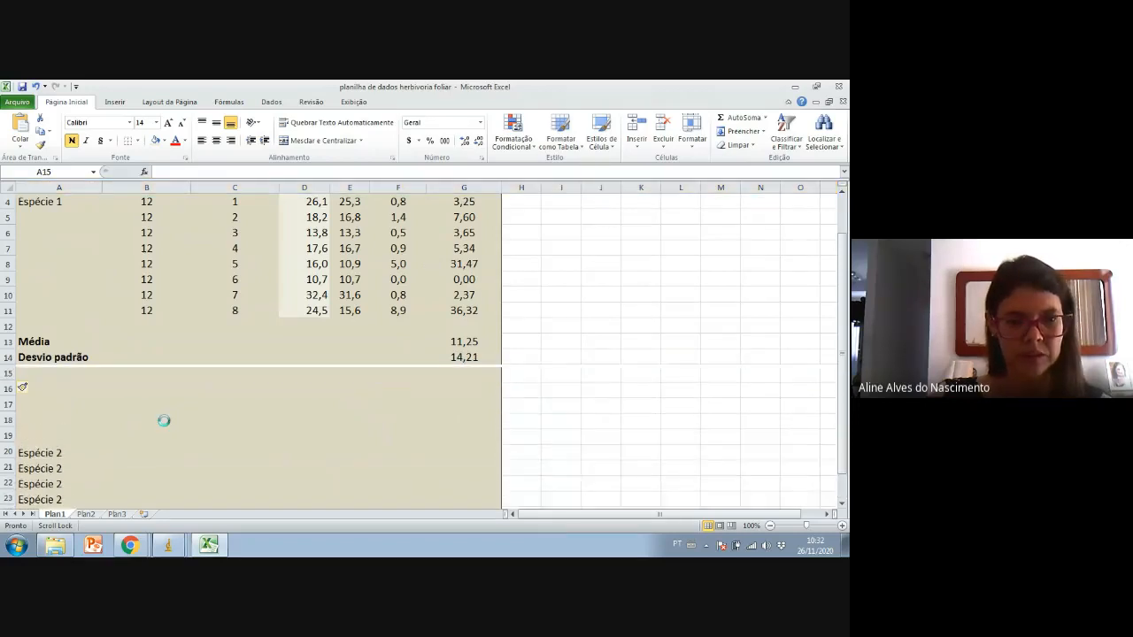
{"action": "key", "text": "F4"}
{"action": "key", "text": "F4"}
{"action": "key", "text": "F4"}
{"action": "key", "text": "F4"}
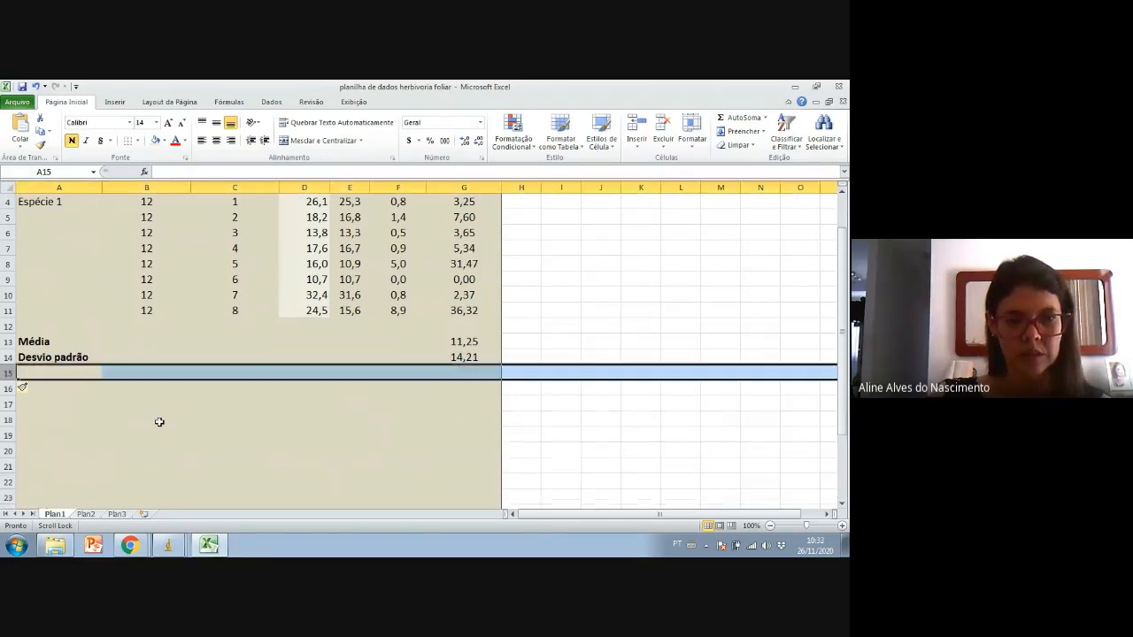
{"action": "scroll", "coordinate": [188, 422], "scroll_direction": "up", "scroll_amount": 1}
{"action": "scroll", "coordinate": [221, 410], "scroll_direction": "down", "scroll_amount": 1}
{"action": "scroll", "coordinate": [234, 405], "scroll_direction": "up", "scroll_amount": 1}
{"action": "scroll", "coordinate": [262, 392], "scroll_direction": "down", "scroll_amount": 1}
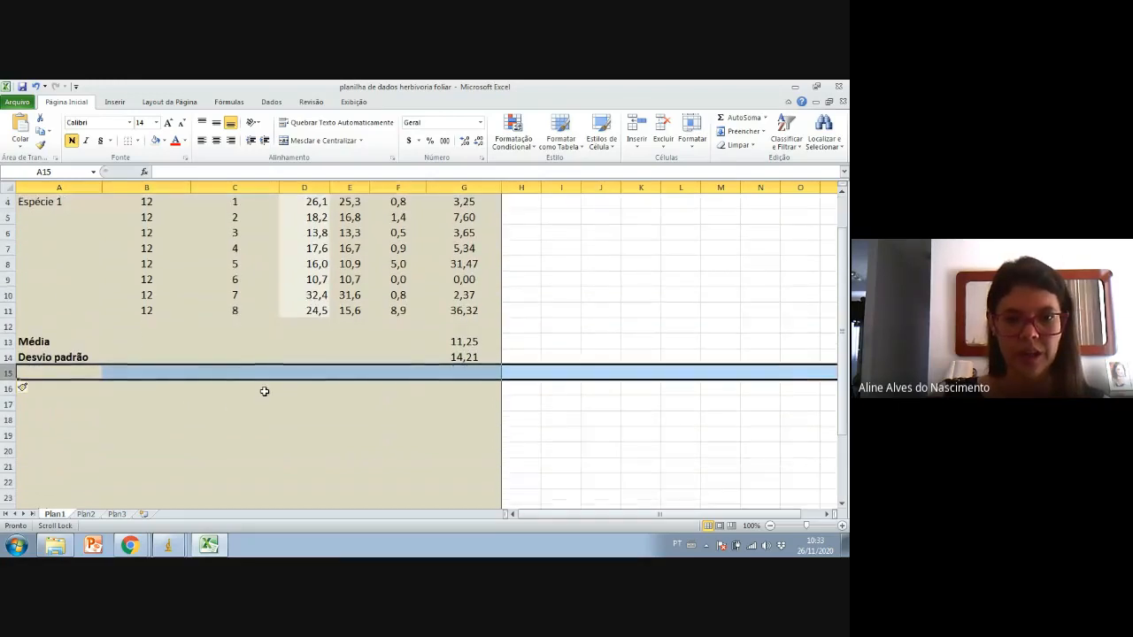
- Paste the copied leaf results into E16:F23 and move the leaf numbers 1 to 8 into C16:C23 under Número da folha
{"action": "left_click", "coordinate": [337, 383]}
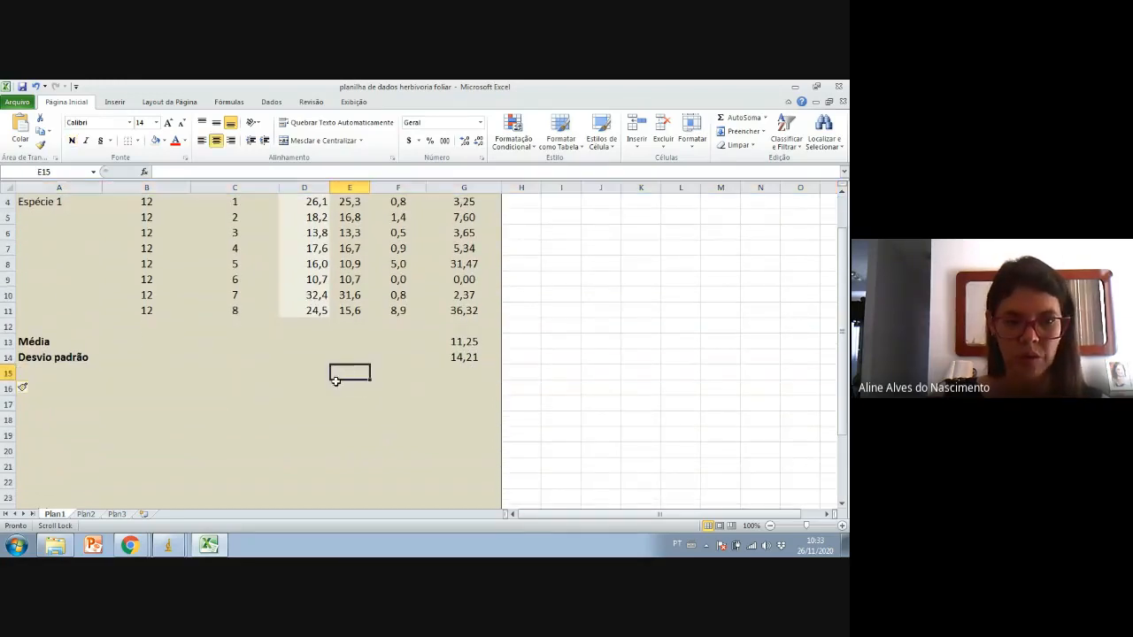
{"action": "key", "text": "ctrl+v"}
{"action": "left_click_drag", "start_coordinate": [351, 388], "coordinate": [353, 496]}
{"action": "key", "text": "ctrl+c"}
{"action": "scroll", "coordinate": [266, 407], "scroll_direction": "up", "scroll_amount": 1}
{"action": "scroll", "coordinate": [251, 387], "scroll_direction": "down", "scroll_amount": 1}
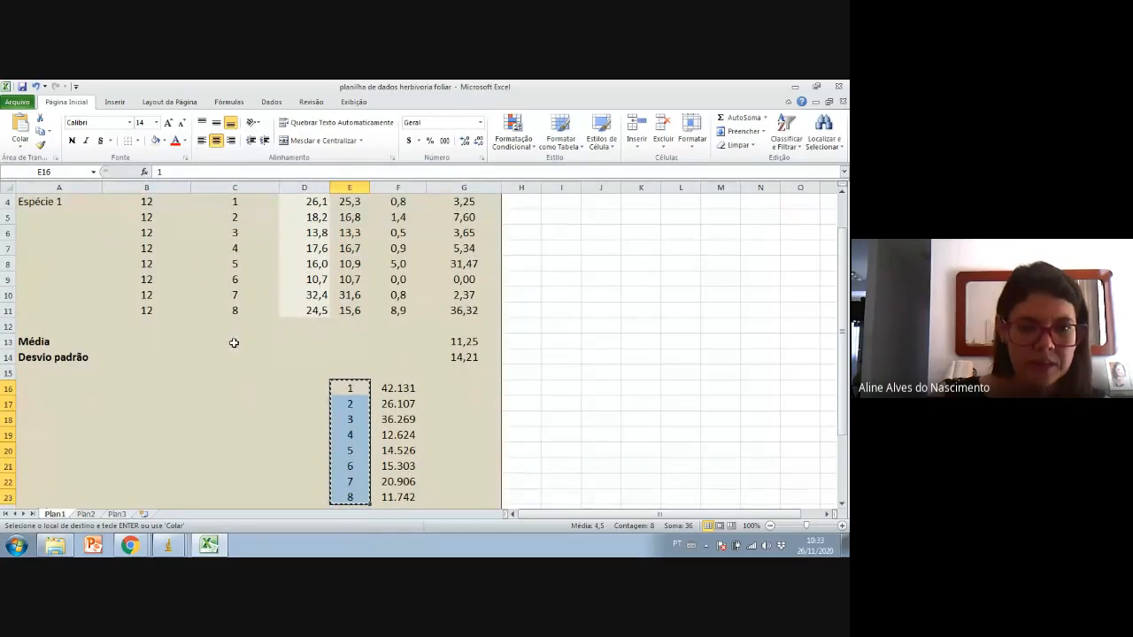
{"action": "left_click", "coordinate": [230, 387]}
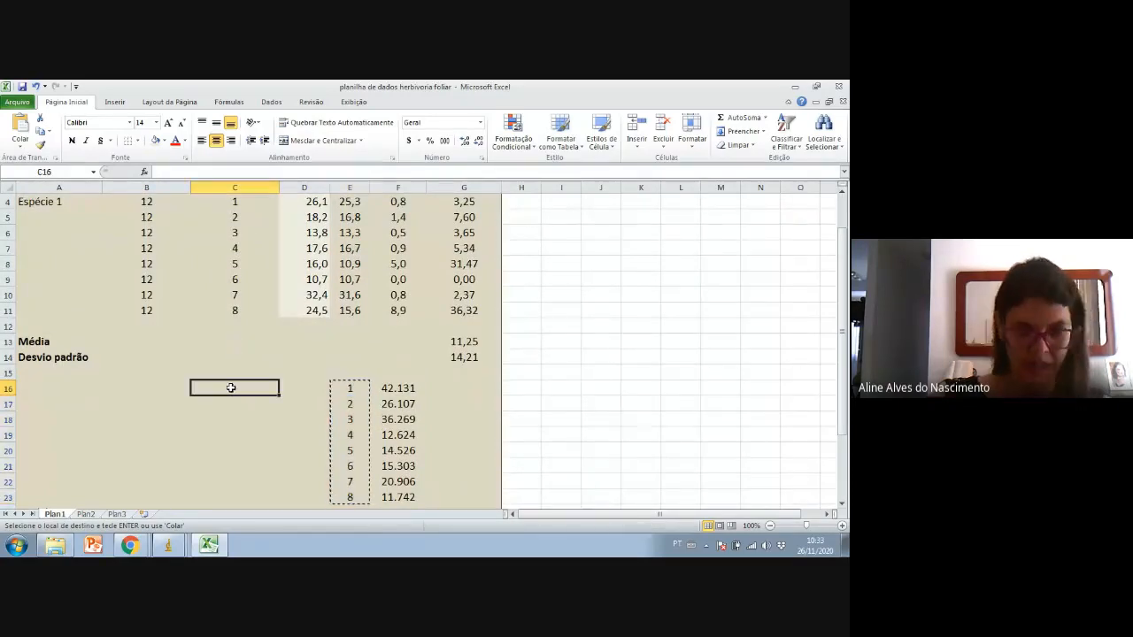
{"action": "key", "text": "ctrl+v"}
{"action": "left_click_drag", "start_coordinate": [349, 388], "coordinate": [351, 492]}
{"action": "key", "text": "Delete"}
{"action": "scroll", "coordinate": [430, 385], "scroll_direction": "down", "scroll_amount": 1}
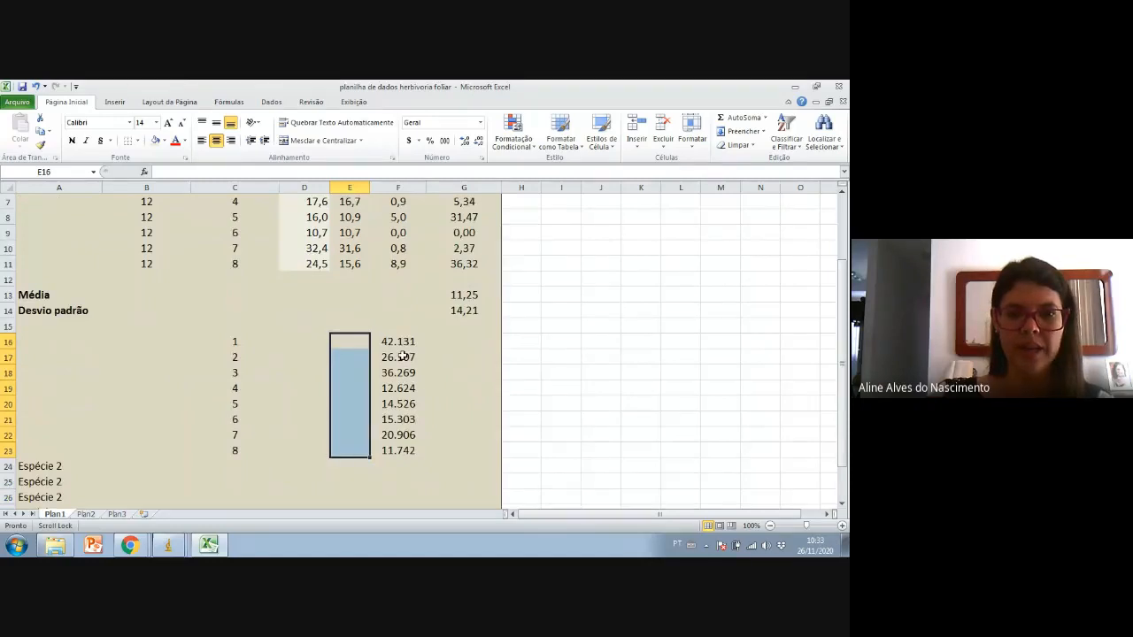
- Move the eight leaf area values from F16:F23 into E16:E23 under the AFA column
{"action": "scroll", "coordinate": [403, 354], "scroll_direction": "up", "scroll_amount": 2}
{"action": "scroll", "coordinate": [396, 412], "scroll_direction": "down", "scroll_amount": 1}
{"action": "left_click_drag", "start_coordinate": [392, 386], "coordinate": [397, 496]}
{"action": "key", "text": "ctrl+c"}
{"action": "left_click", "coordinate": [343, 390]}
{"action": "key", "text": "ctrl+v"}
- Fill the emptied cells F16:F23 with the darker tan theme shade that matches the rest of the table
{"action": "left_click_drag", "start_coordinate": [405, 386], "coordinate": [405, 493]}
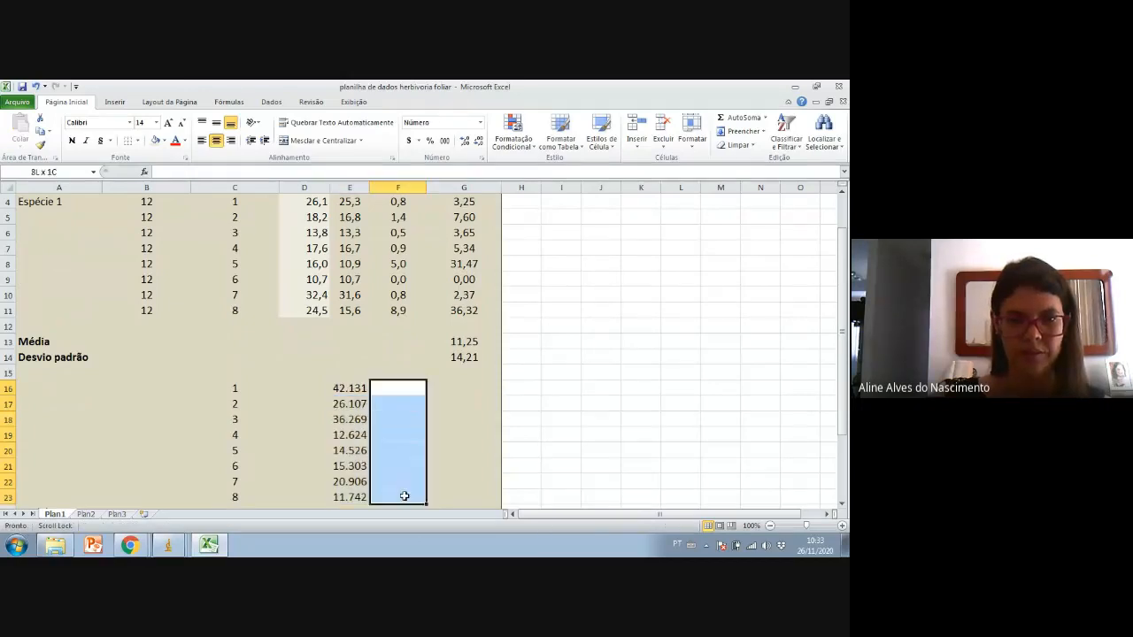
{"action": "left_click", "coordinate": [155, 139]}
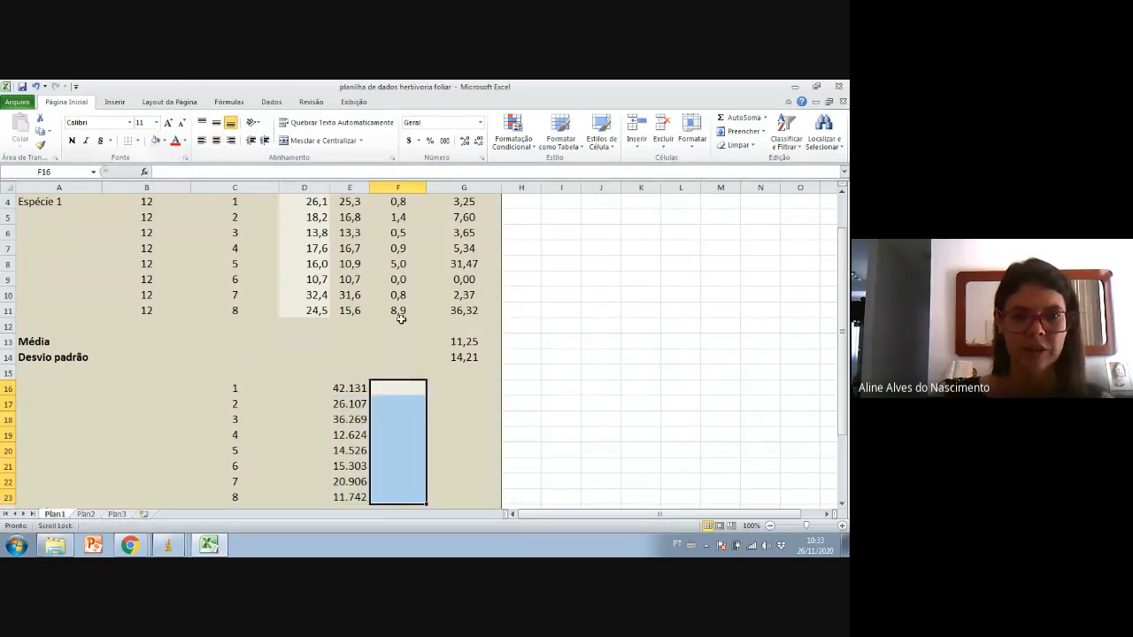
{"action": "left_click", "coordinate": [451, 423]}
{"action": "left_click_drag", "start_coordinate": [399, 388], "coordinate": [400, 493]}
{"action": "left_click", "coordinate": [165, 141]}
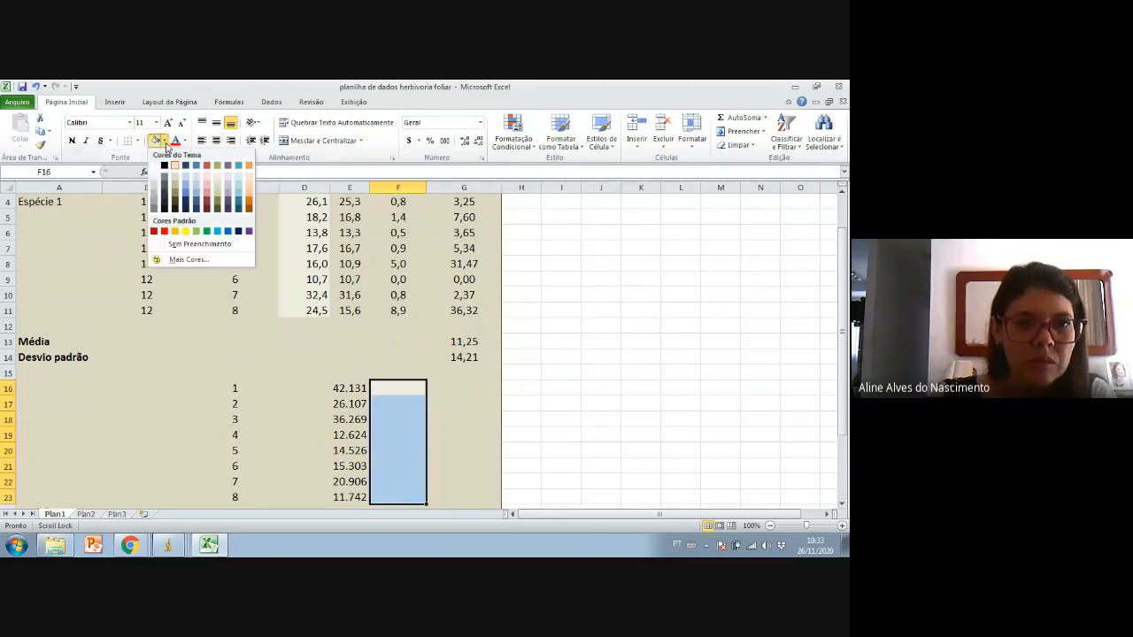
{"action": "left_click", "coordinate": [176, 176]}
{"action": "left_click", "coordinate": [450, 422]}
- Review the transferred leaf areas in E16:E23 against the AFA heading and the leaf numbers in C16:C23
{"action": "scroll", "coordinate": [395, 354], "scroll_direction": "down", "scroll_amount": 2}
{"action": "scroll", "coordinate": [395, 354], "scroll_direction": "up", "scroll_amount": 3}
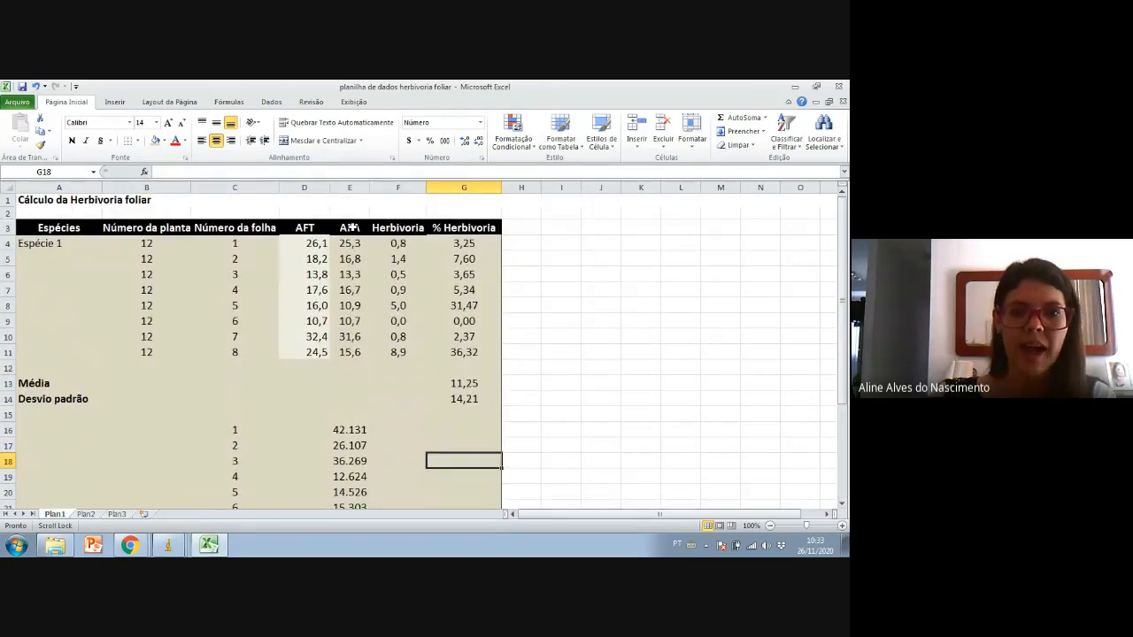
{"action": "scroll", "coordinate": [350, 266], "scroll_direction": "down", "scroll_amount": 3}
{"action": "left_click_drag", "start_coordinate": [349, 294], "coordinate": [359, 403]}
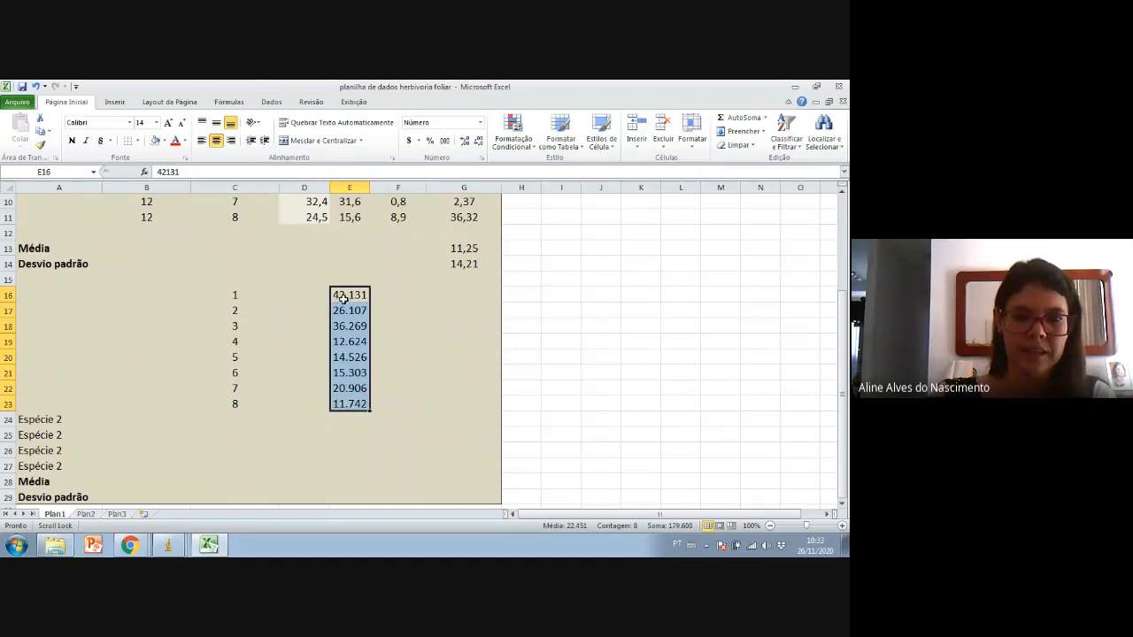
{"action": "scroll", "coordinate": [352, 302], "scroll_direction": "up", "scroll_amount": 2}
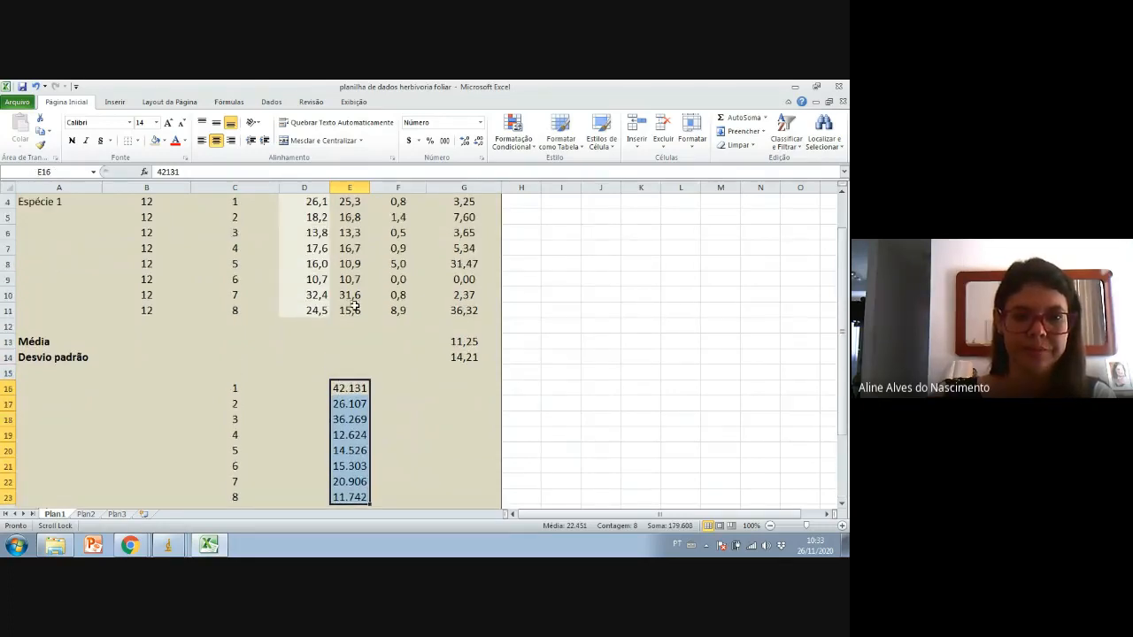
{"action": "scroll", "coordinate": [353, 306], "scroll_direction": "down", "scroll_amount": 2}
{"action": "left_click_drag", "start_coordinate": [241, 301], "coordinate": [239, 404]}
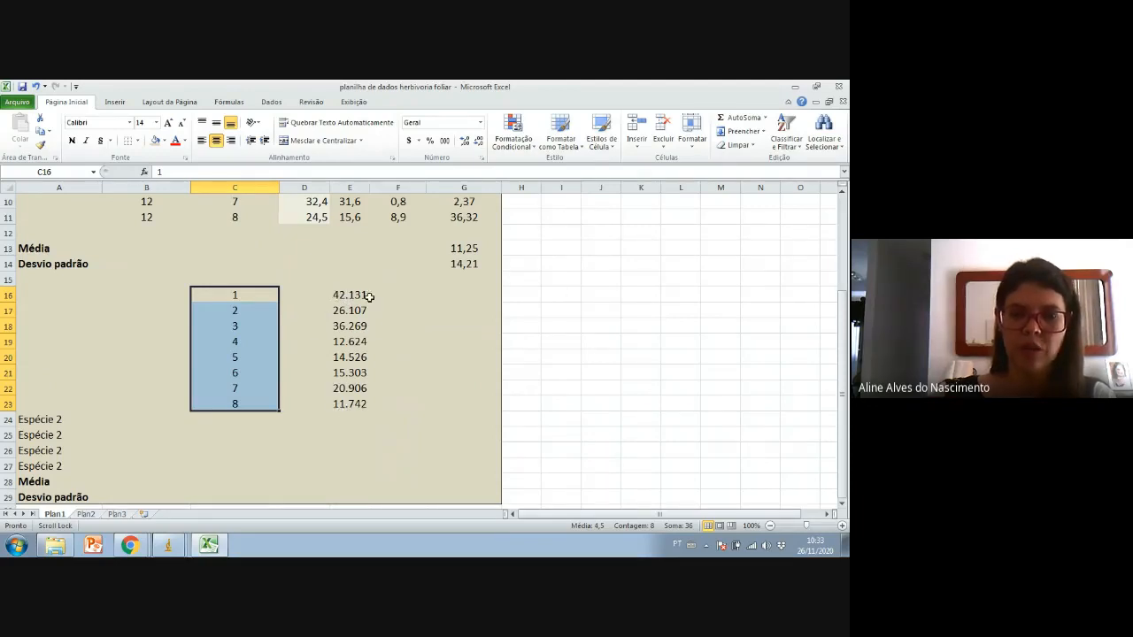
- Switch back to ImageJ, close the results table and the ROI Manager, and reposition the SD532379 image window
{"action": "left_click", "coordinate": [797, 85]}
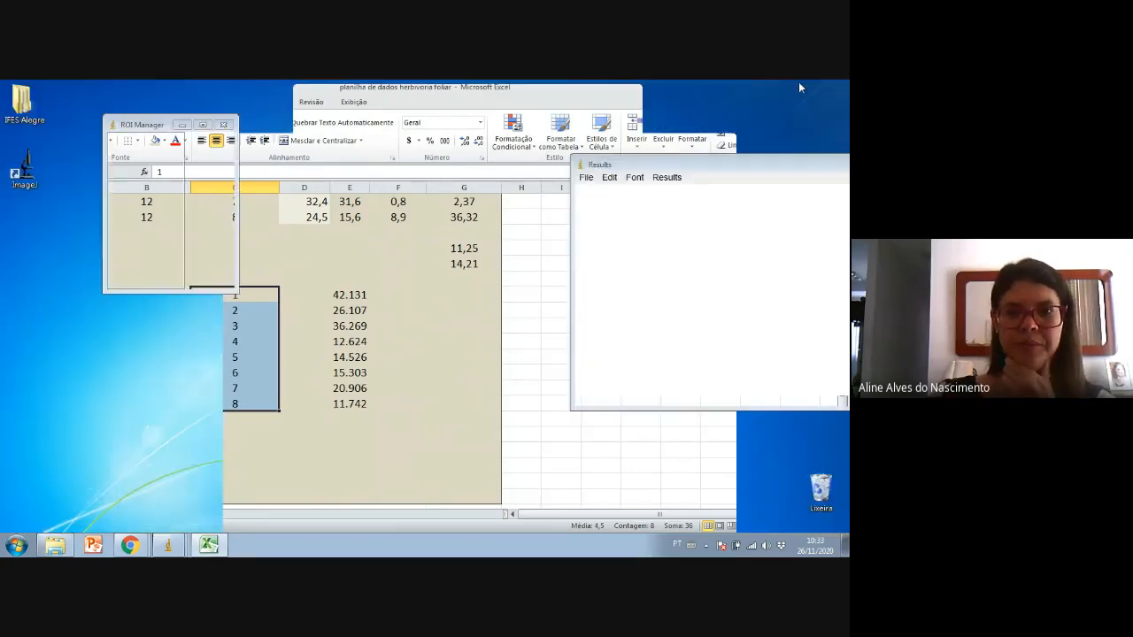
{"action": "left_click", "coordinate": [592, 168]}
{"action": "left_click_drag", "start_coordinate": [592, 168], "coordinate": [327, 157]}
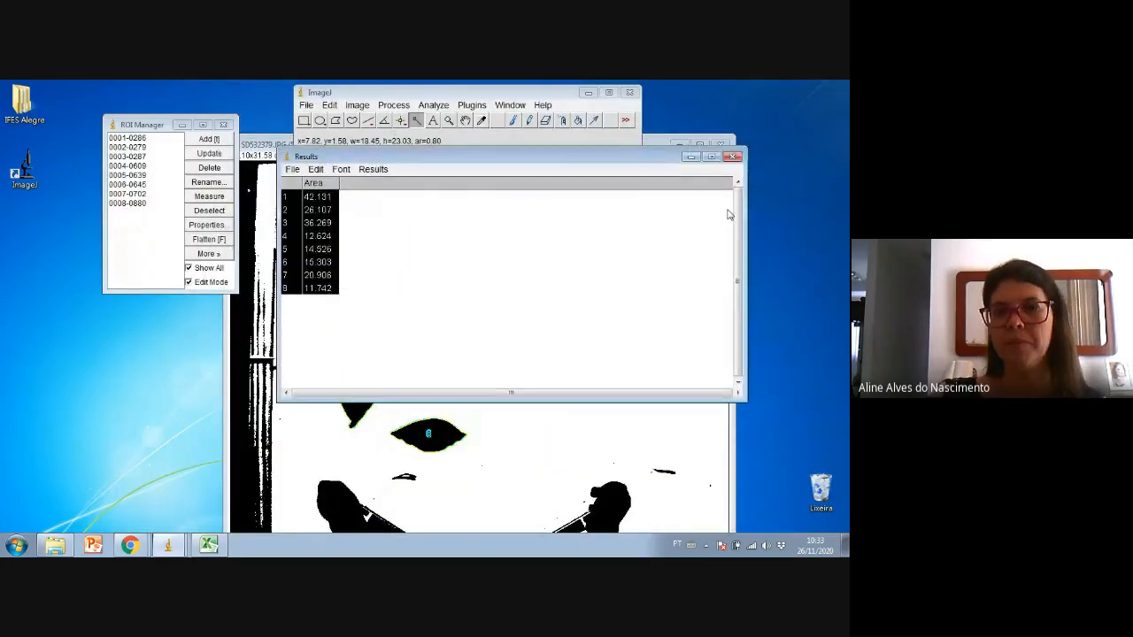
{"action": "left_click", "coordinate": [733, 156]}
{"action": "left_click", "coordinate": [423, 240]}
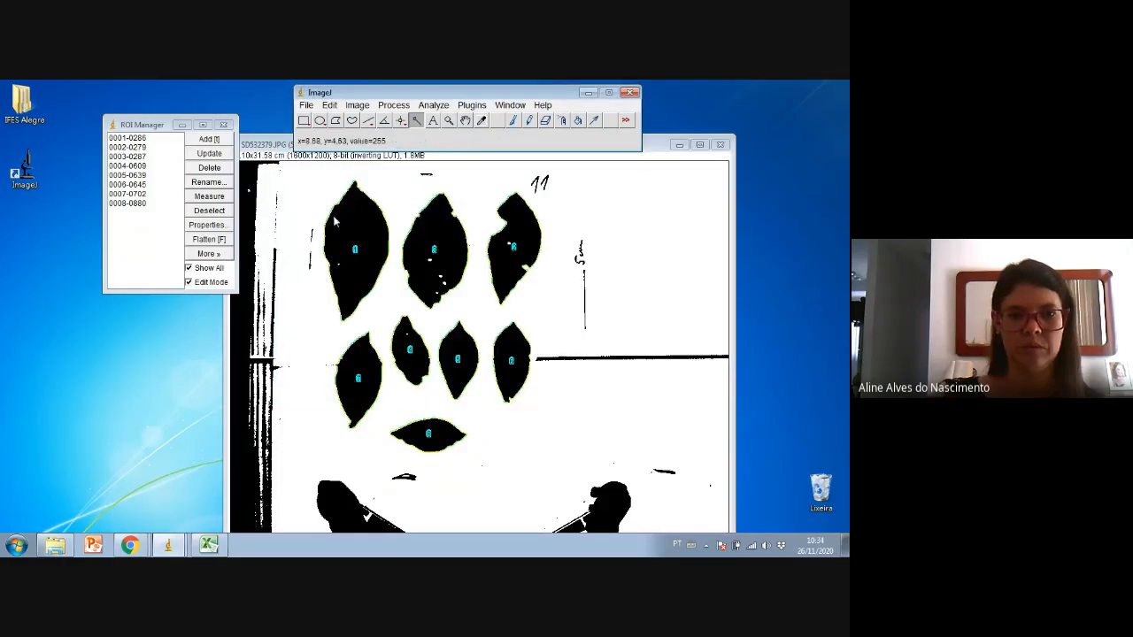
{"action": "left_click", "coordinate": [223, 124]}
{"action": "left_click_drag", "start_coordinate": [277, 149], "coordinate": [309, 167]}
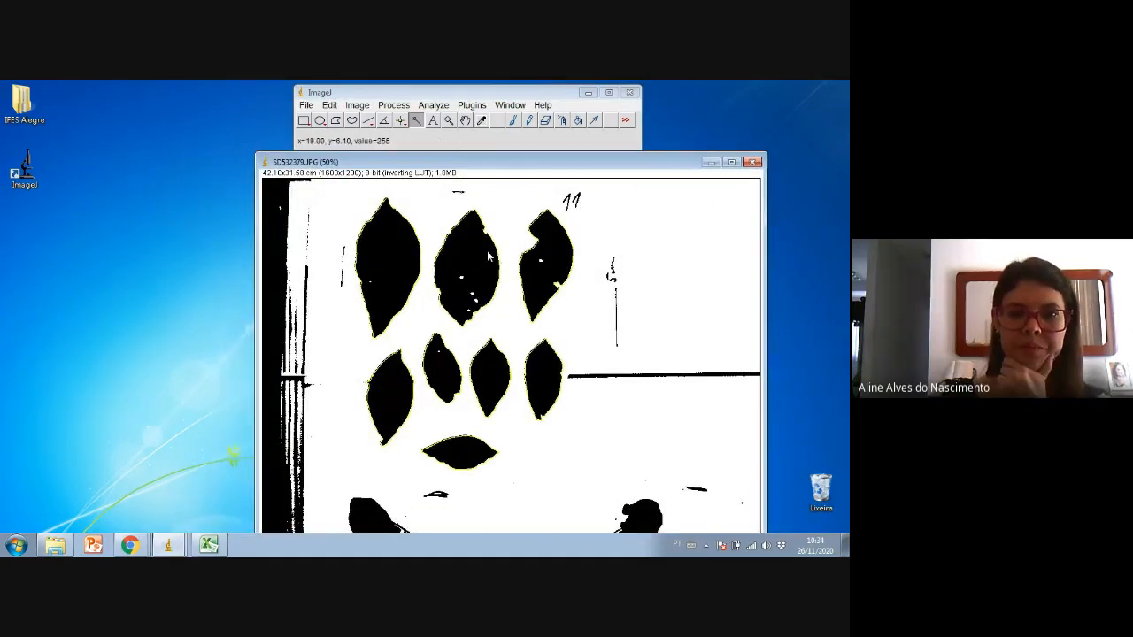
- Clear the combined leaf selection from the SD532379 image
{"action": "left_click", "coordinate": [449, 122]}
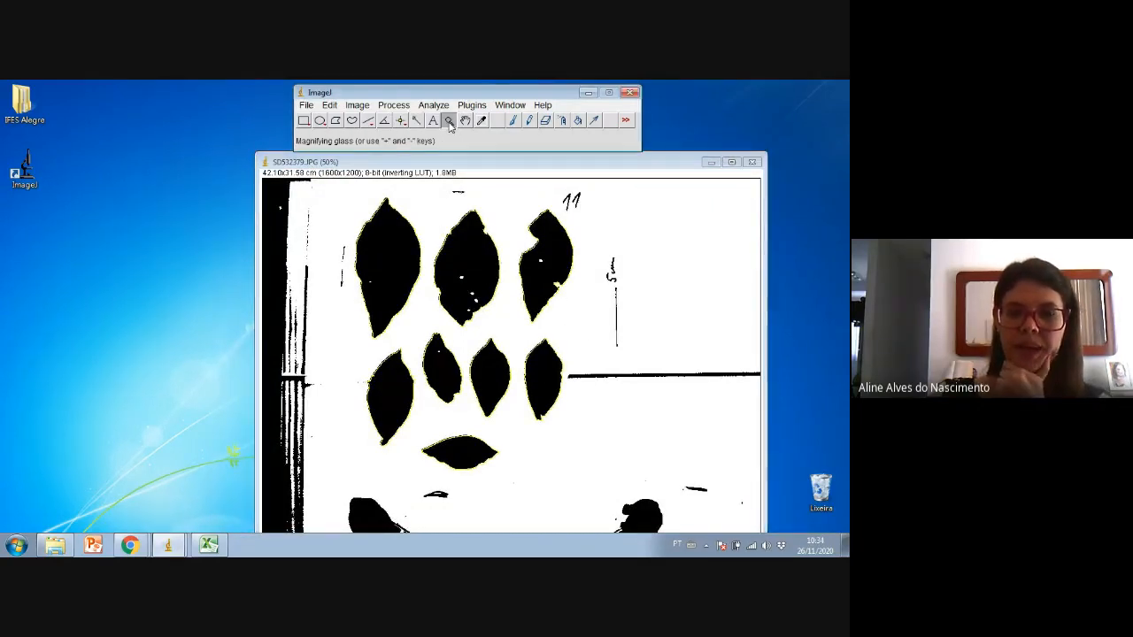
{"action": "left_click", "coordinate": [546, 121]}
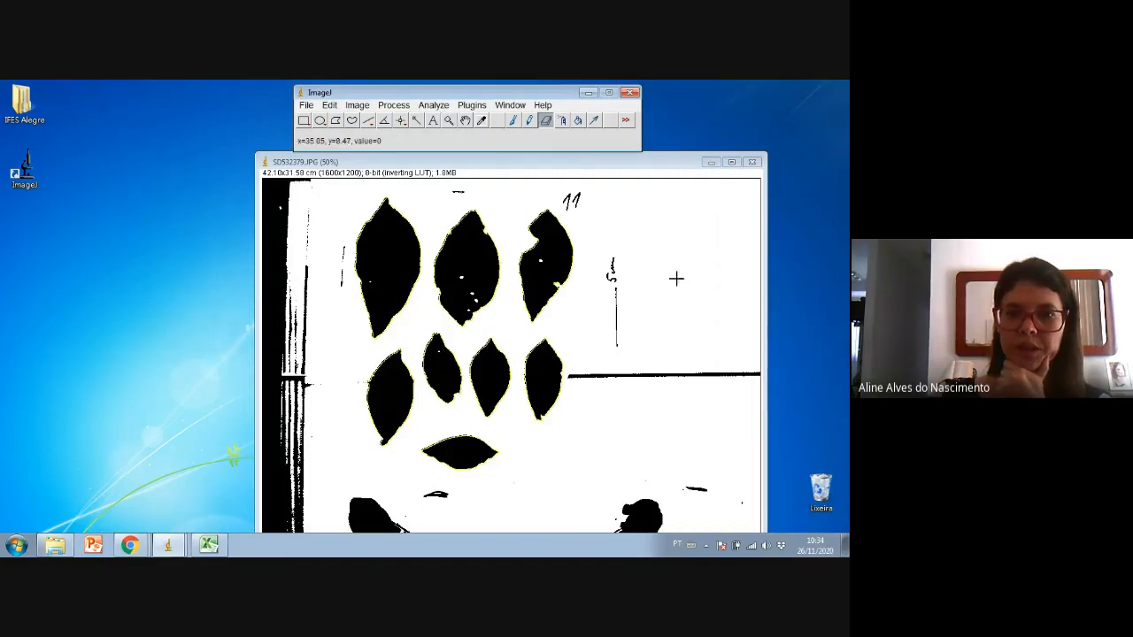
{"action": "left_click", "coordinate": [668, 239]}
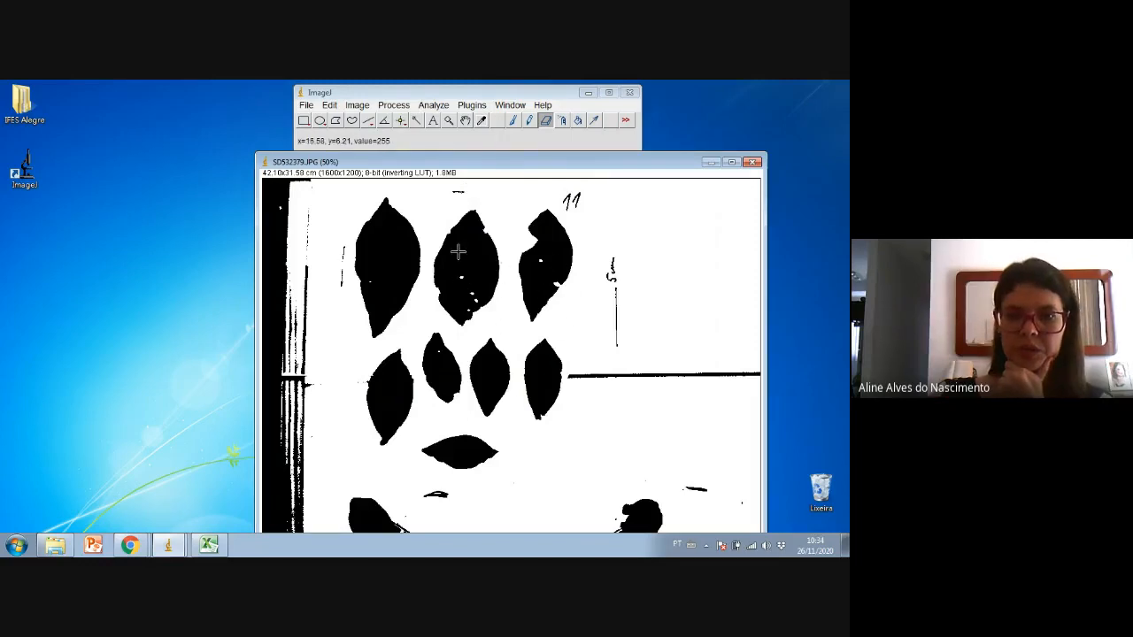
- Fill the white holes inside the leaves with the binary Fill Holes operation, keeping the image at 50%
{"action": "left_click", "coordinate": [447, 121]}
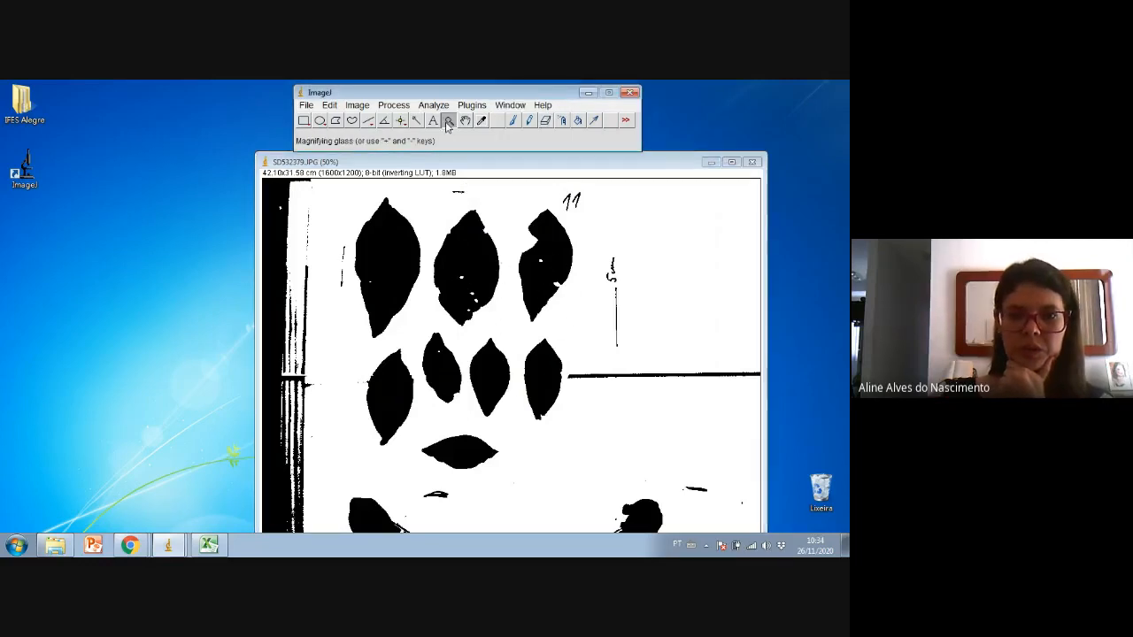
{"action": "left_click", "coordinate": [382, 289]}
{"action": "left_click", "coordinate": [439, 337]}
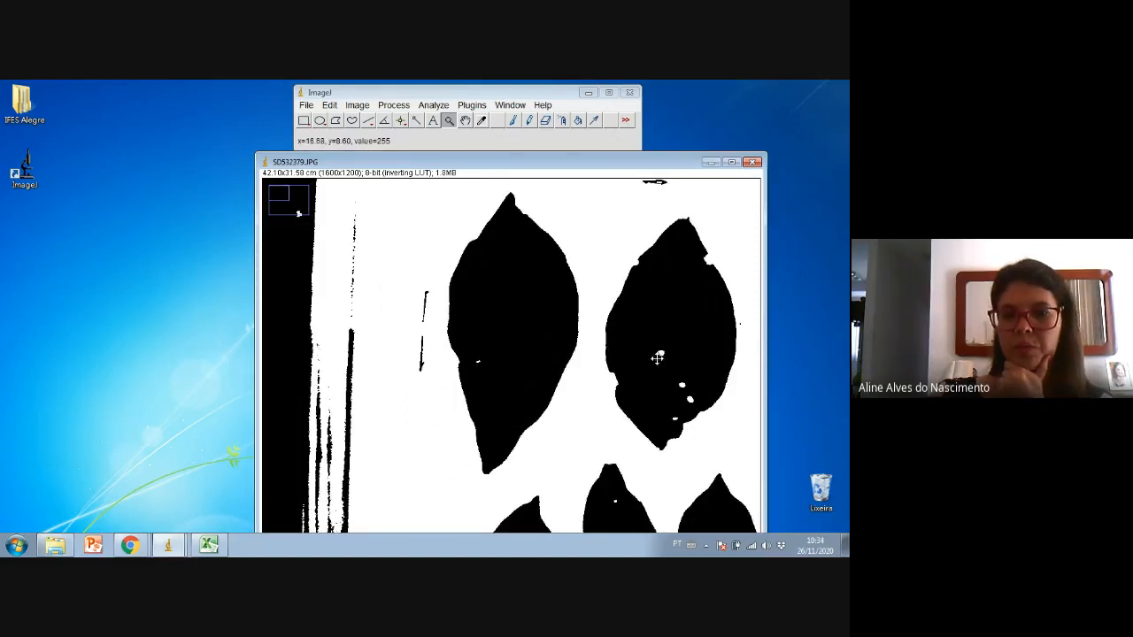
{"action": "left_click", "coordinate": [449, 122]}
{"action": "double_click", "coordinate": [449, 122]}
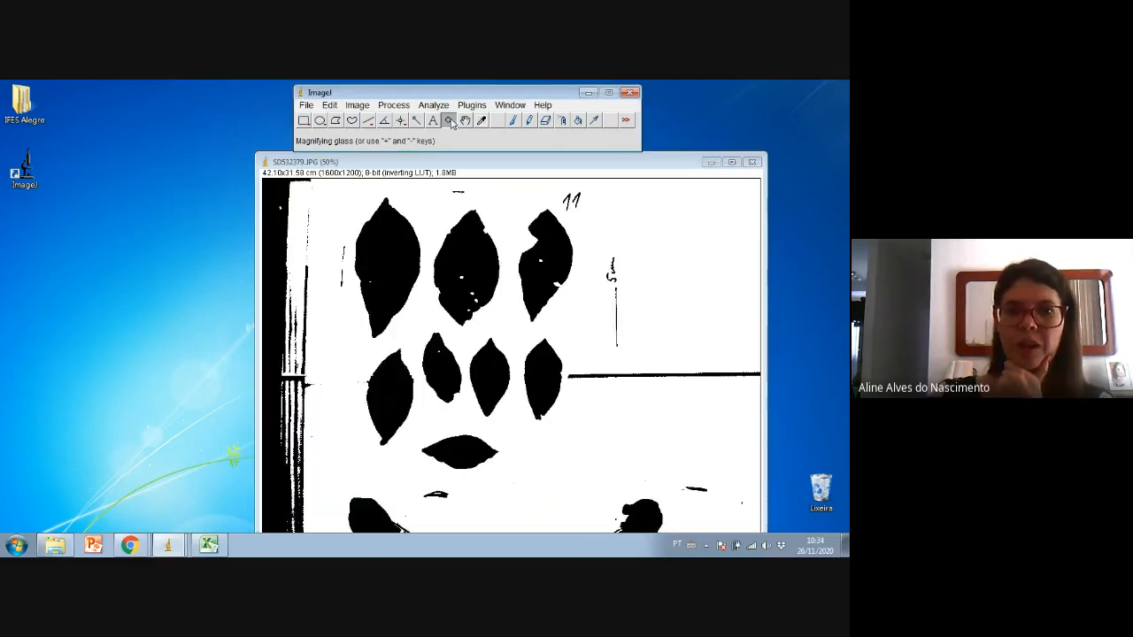
{"action": "left_click", "coordinate": [358, 105]}
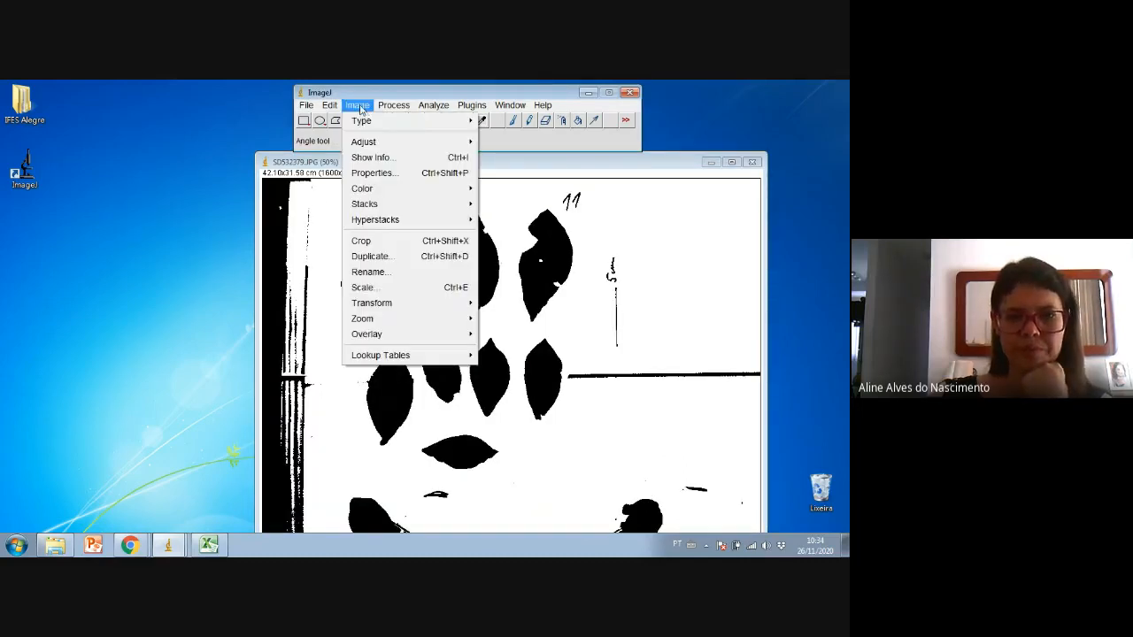
{"action": "mouse_move", "coordinate": [383, 108]}
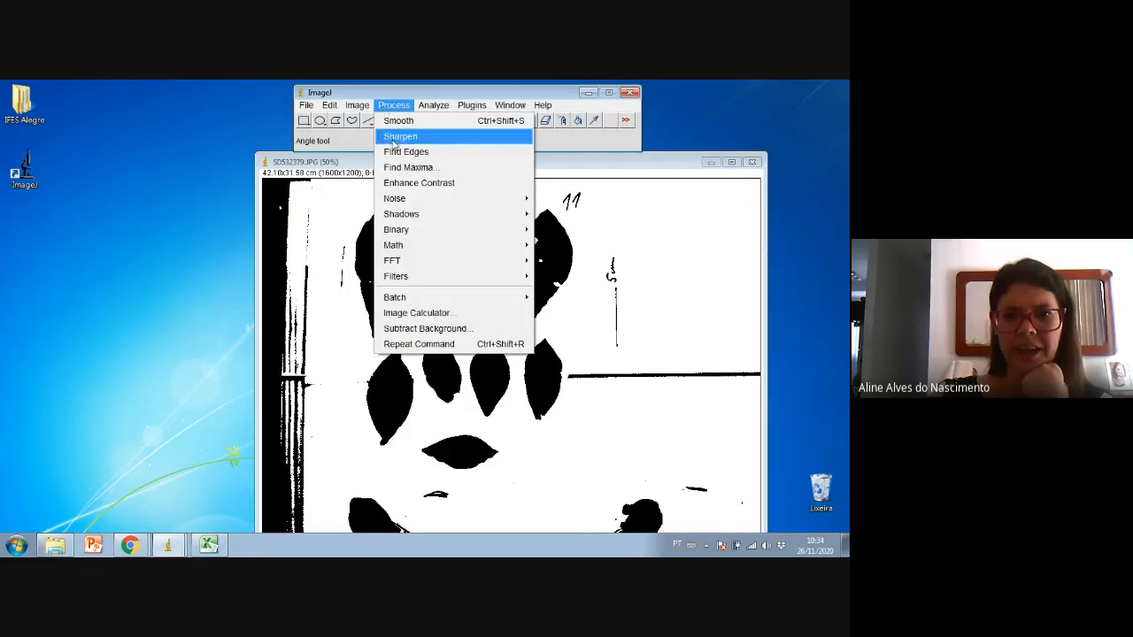
{"action": "mouse_move", "coordinate": [403, 232]}
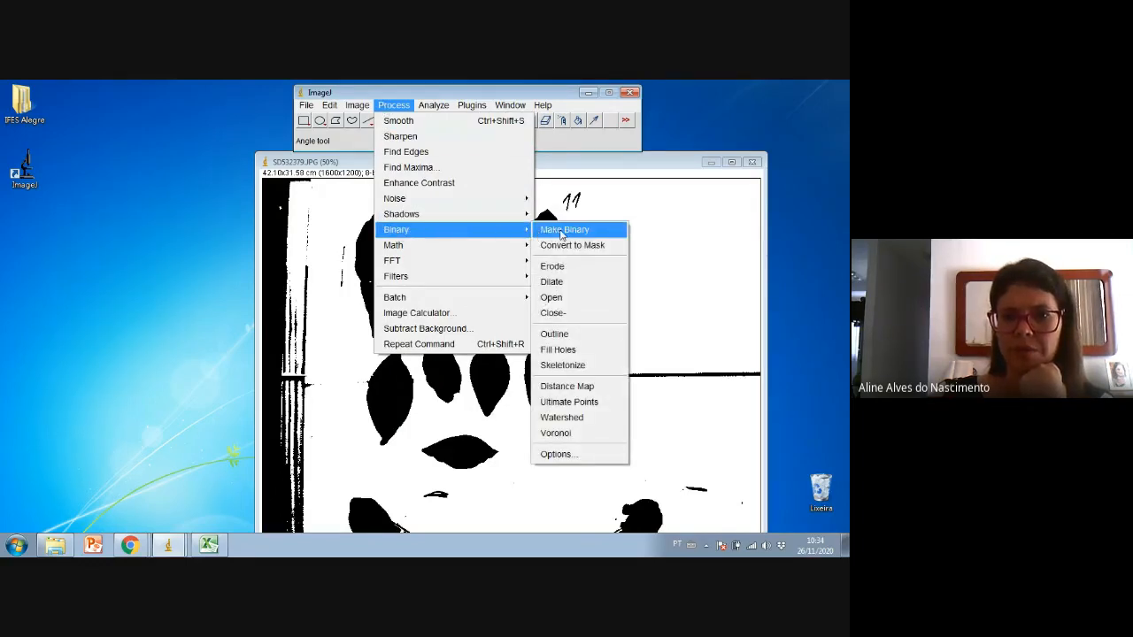
{"action": "left_click", "coordinate": [568, 356]}
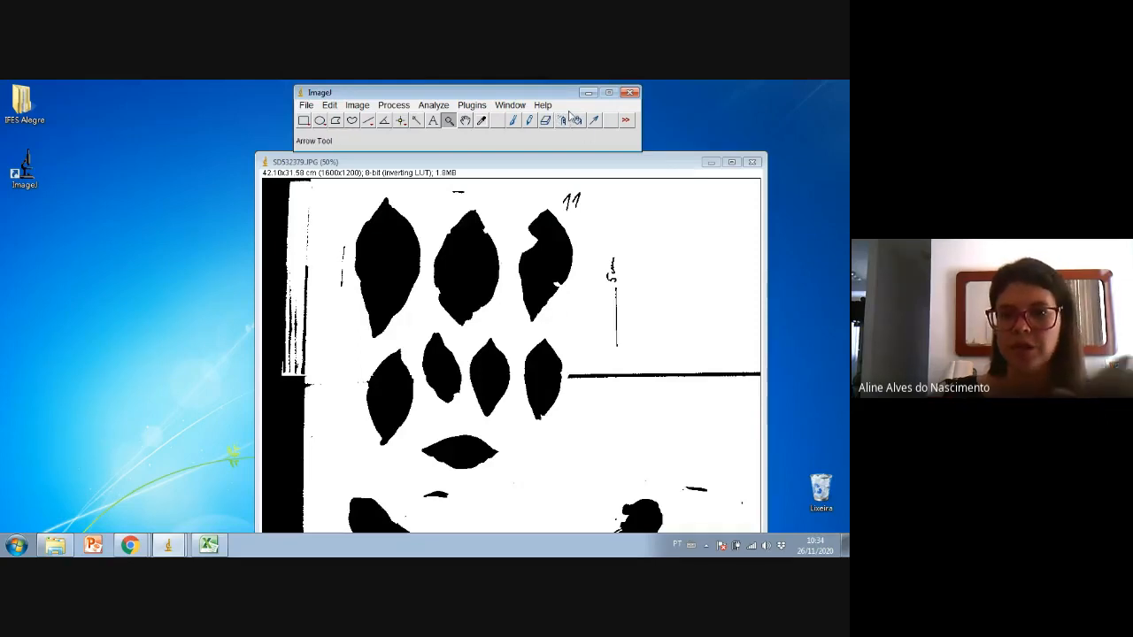
- Paint in the notches along both upper edges of the middle top-row leaf with the Paintbrush at 150% zoom
{"action": "left_click", "coordinate": [473, 261]}
{"action": "left_click", "coordinate": [503, 309]}
{"action": "left_click", "coordinate": [521, 344]}
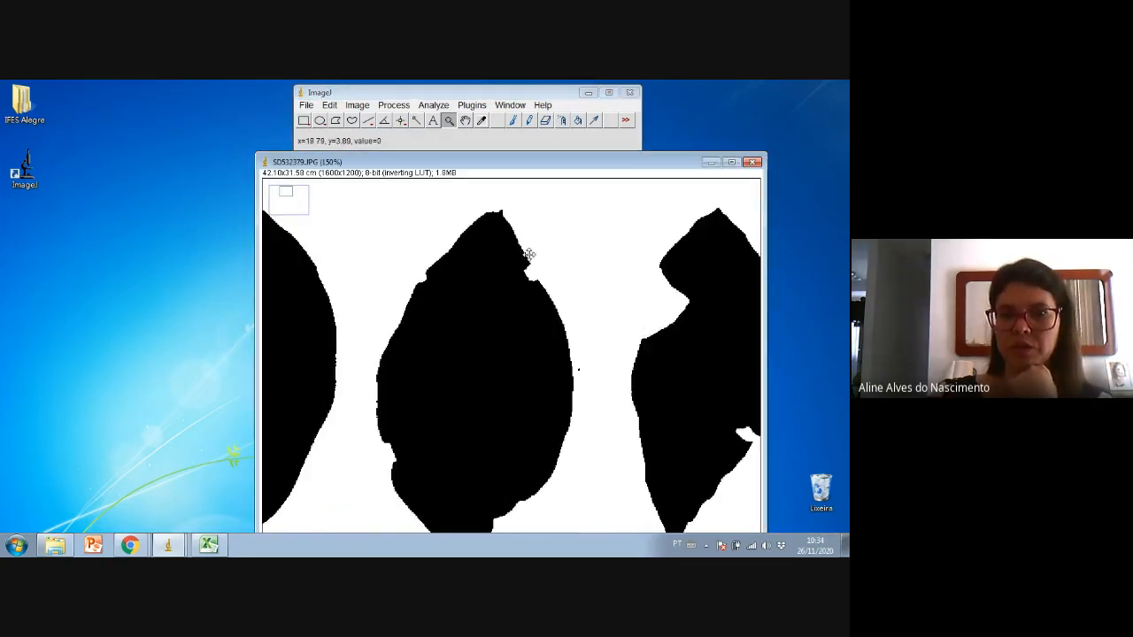
{"action": "left_click", "coordinate": [513, 122]}
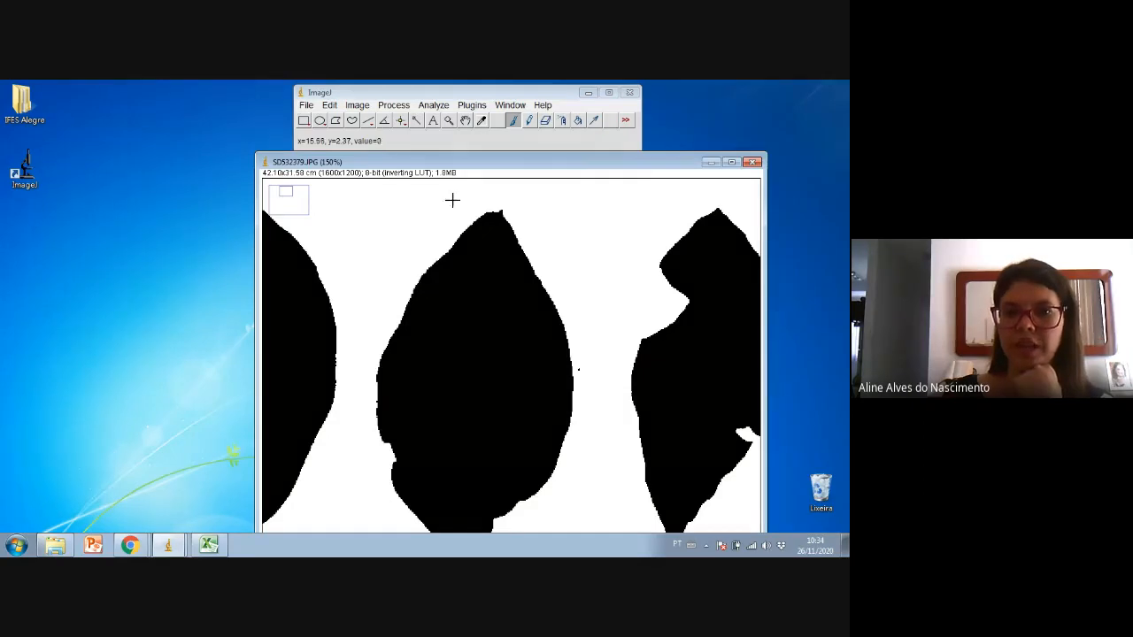
- Paint in the missing margin on both lower edges of the middle top-row leaf, reconstructing its outline down to the tip
{"action": "left_click", "coordinate": [465, 121]}
{"action": "left_click_drag", "start_coordinate": [475, 447], "coordinate": [468, 322]}
{"action": "left_click", "coordinate": [513, 121]}
{"action": "left_click", "coordinate": [392, 339]}
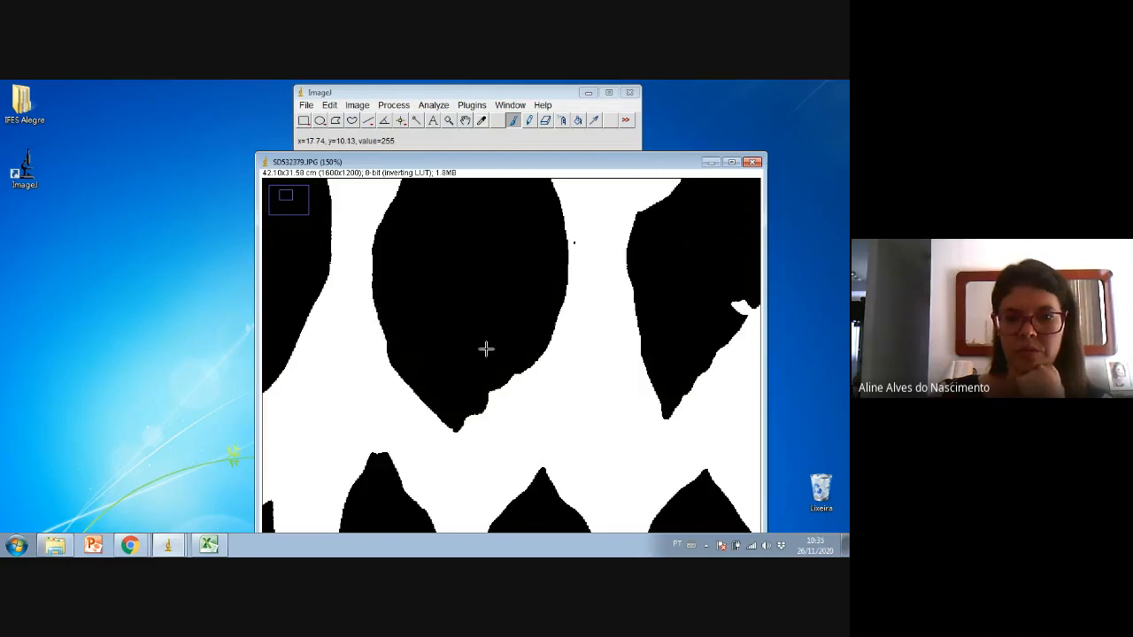
{"action": "left_click_drag", "start_coordinate": [507, 378], "coordinate": [464, 419]}
{"action": "right_click", "coordinate": [472, 414]}
{"action": "left_click", "coordinate": [461, 424]}
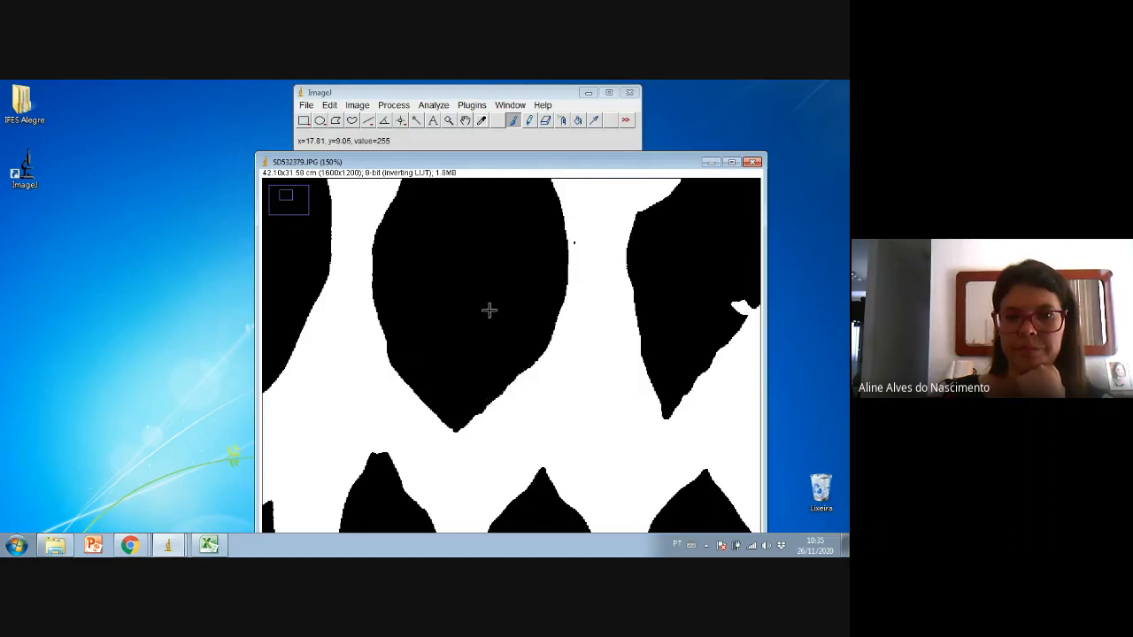
- Paint over the small white gap at the lower right margin of the third top-row leaf
{"action": "left_click", "coordinate": [466, 119]}
{"action": "left_click_drag", "start_coordinate": [634, 363], "coordinate": [364, 358]}
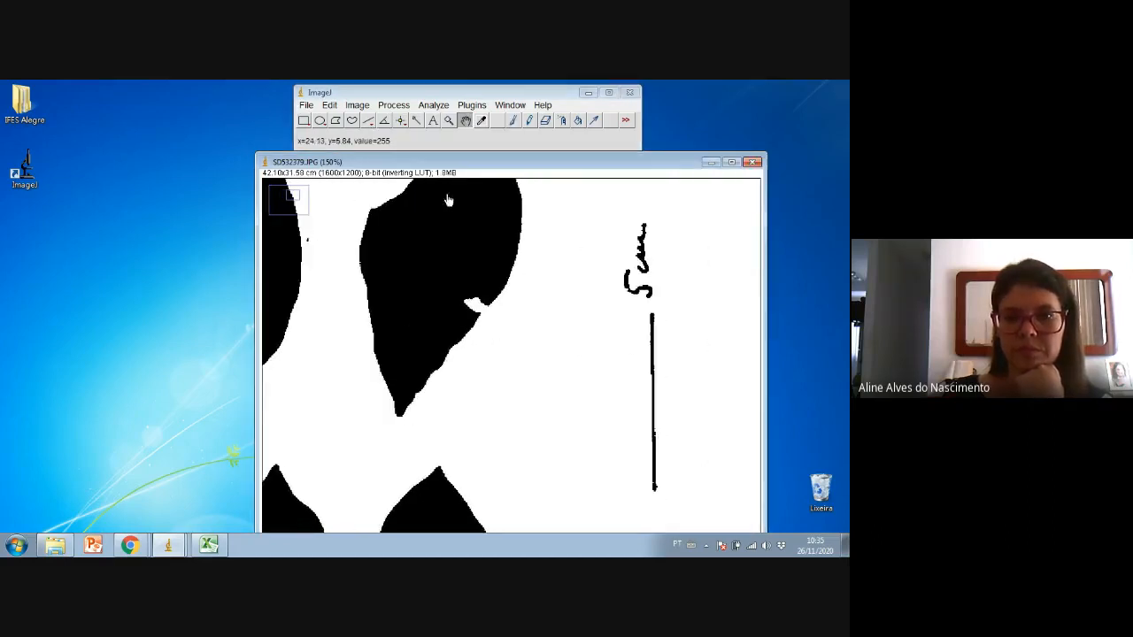
{"action": "left_click", "coordinate": [514, 121]}
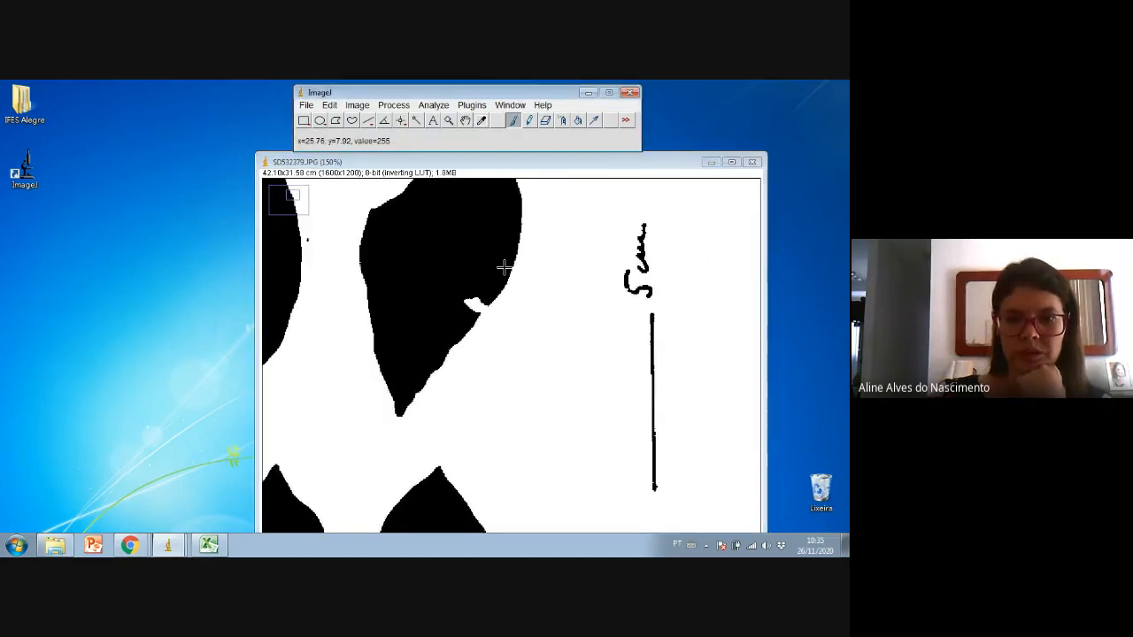
{"action": "left_click_drag", "start_coordinate": [489, 297], "coordinate": [462, 301]}
- Paint the missing left margin of the third top-row leaf, closing off its large notch
{"action": "key", "text": "space"}
{"action": "left_click_drag", "start_coordinate": [464, 207], "coordinate": [470, 298]}
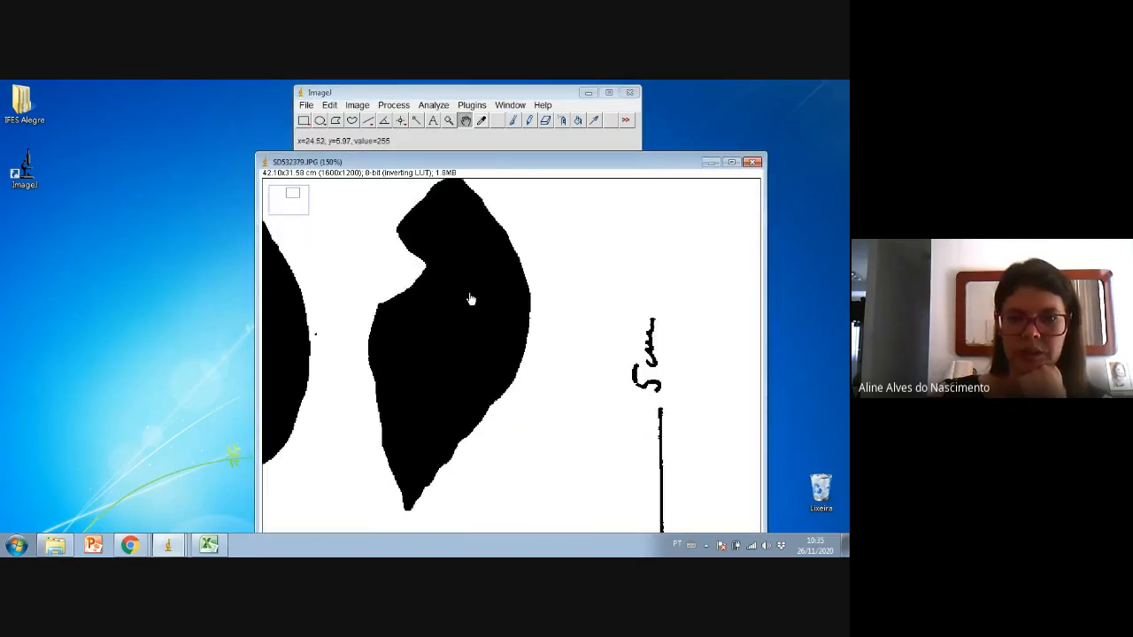
{"action": "mouse_move", "coordinate": [408, 221]}
{"action": "left_mouse_down"}
{"action": "mouse_move", "coordinate": [386, 303]}
{"action": "mouse_move", "coordinate": [406, 225]}
{"action": "left_mouse_up"}
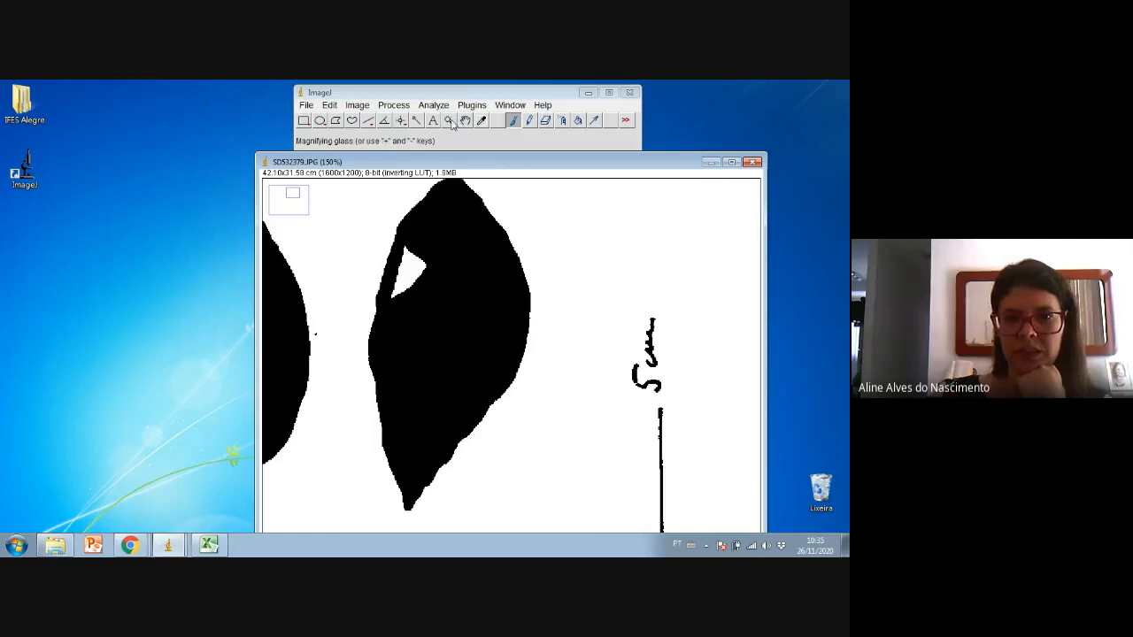
- Rebuild the missing lower tip of the second leaf in the second row with the Paintbrush at 150% zoom
{"action": "double_click", "coordinate": [448, 122]}
{"action": "left_click", "coordinate": [450, 416]}
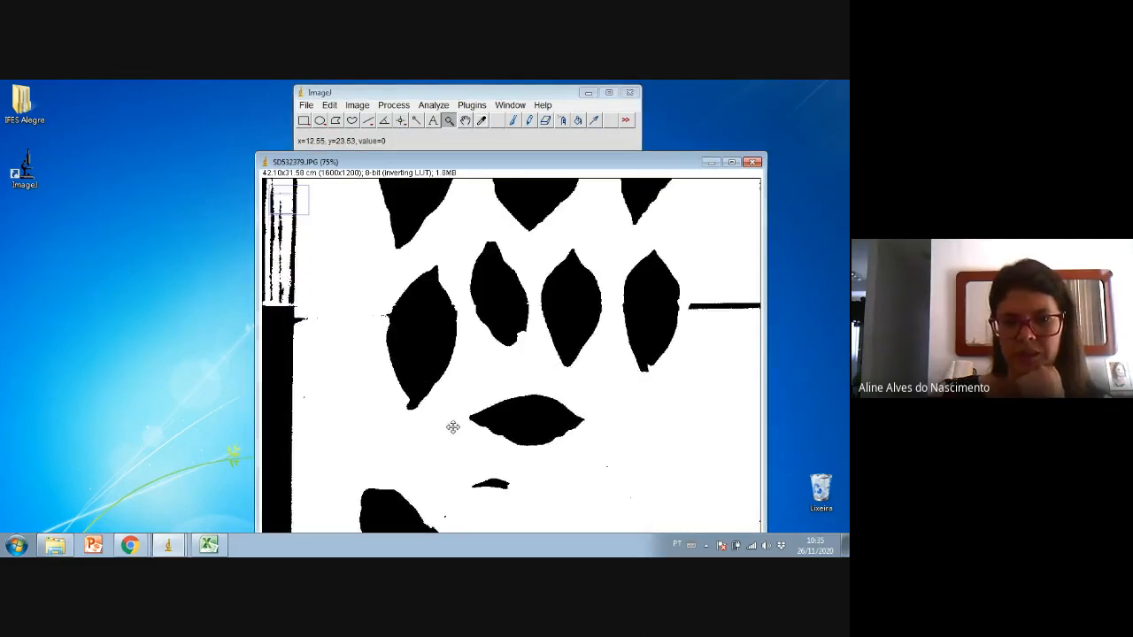
{"action": "left_click", "coordinate": [527, 373]}
{"action": "left_click", "coordinate": [475, 343]}
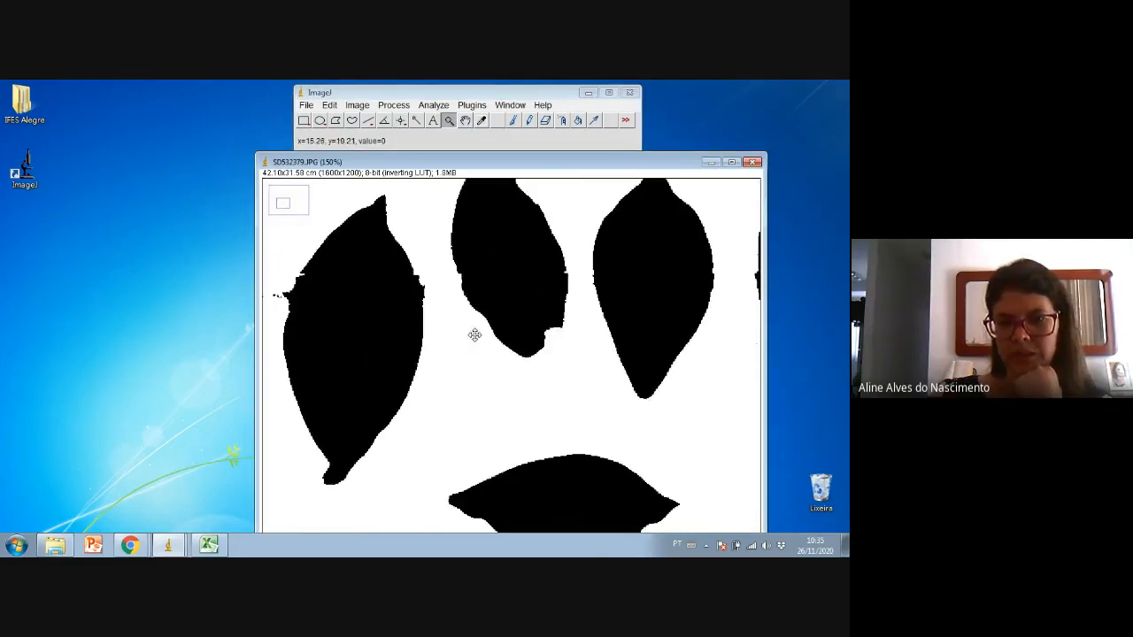
{"action": "left_click", "coordinate": [513, 120]}
{"action": "mouse_move", "coordinate": [561, 308]}
{"action": "left_mouse_down"}
{"action": "mouse_move", "coordinate": [553, 355]}
{"action": "mouse_move", "coordinate": [528, 347]}
{"action": "mouse_move", "coordinate": [545, 355]}
{"action": "mouse_move", "coordinate": [540, 332]}
{"action": "mouse_move", "coordinate": [553, 328]}
{"action": "mouse_move", "coordinate": [543, 346]}
{"action": "mouse_move", "coordinate": [549, 330]}
{"action": "left_mouse_up"}
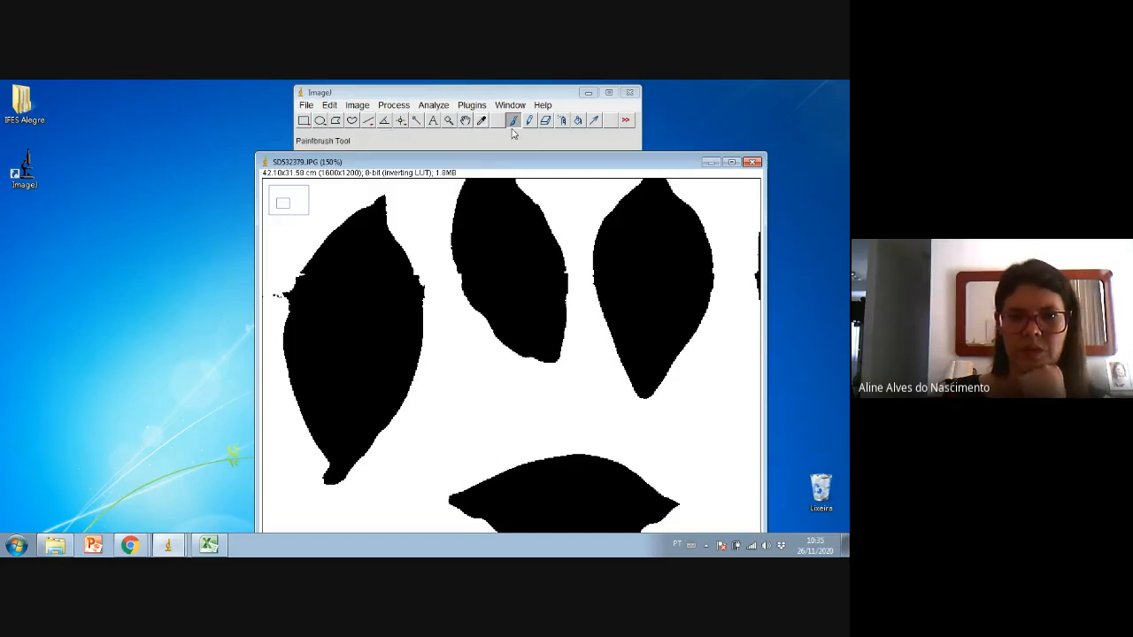
- Rebuild the broken lower tip of the last leaf in the second row with the Paintbrush at 200% zoom
{"action": "left_click", "coordinate": [449, 121]}
{"action": "double_click", "coordinate": [449, 122]}
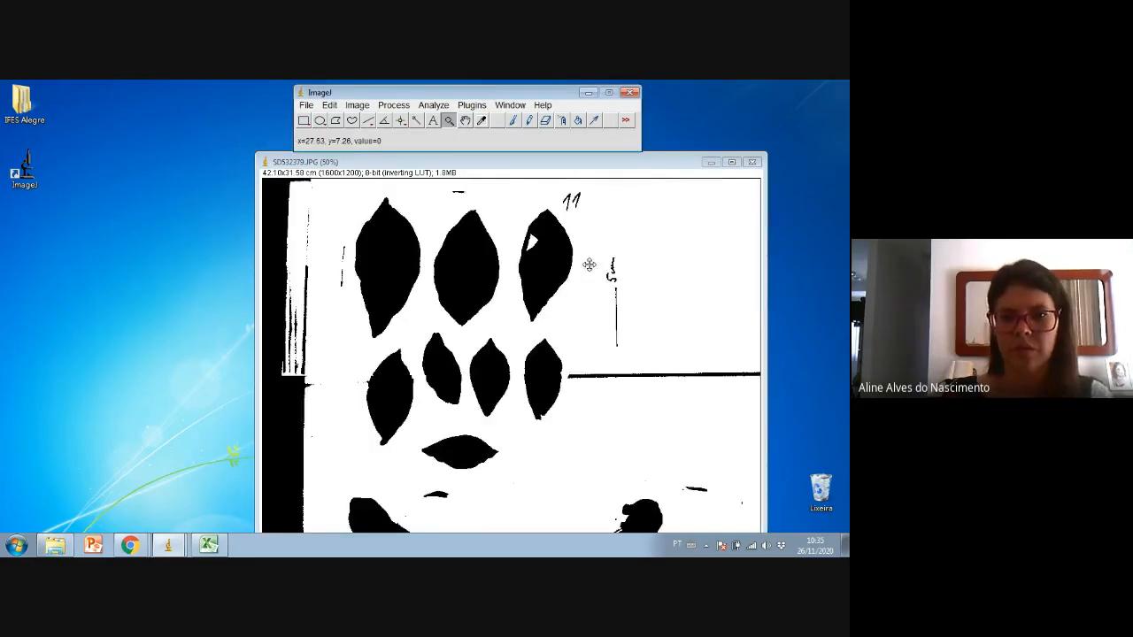
{"action": "left_click", "coordinate": [542, 437]}
{"action": "left_click", "coordinate": [506, 355]}
{"action": "left_click", "coordinate": [506, 356]}
{"action": "left_click", "coordinate": [511, 345]}
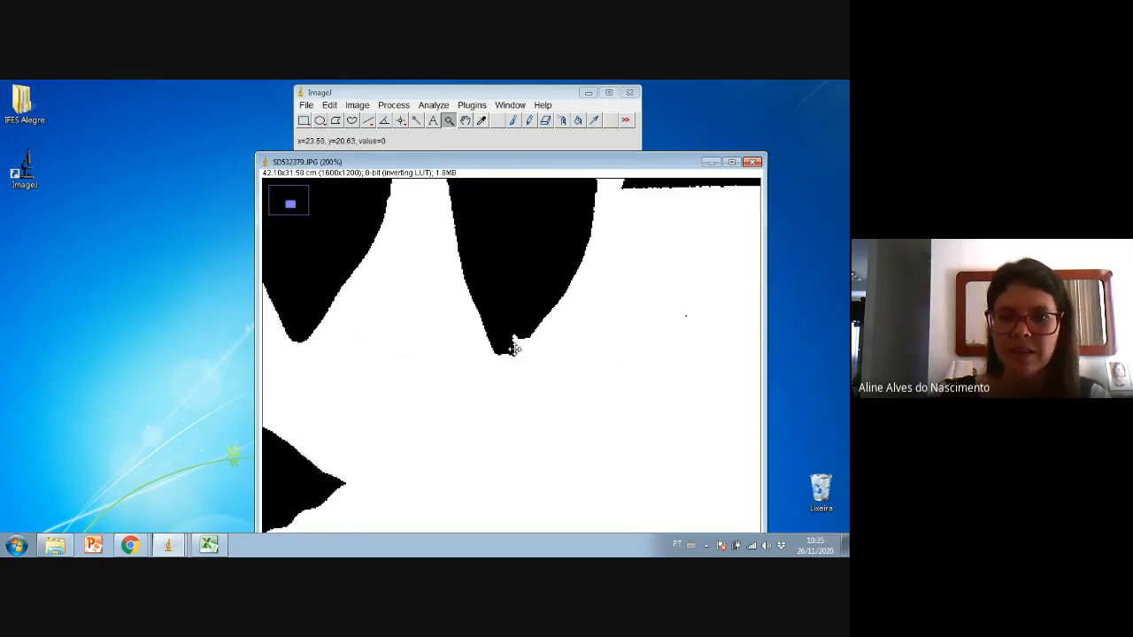
{"action": "left_click", "coordinate": [515, 122]}
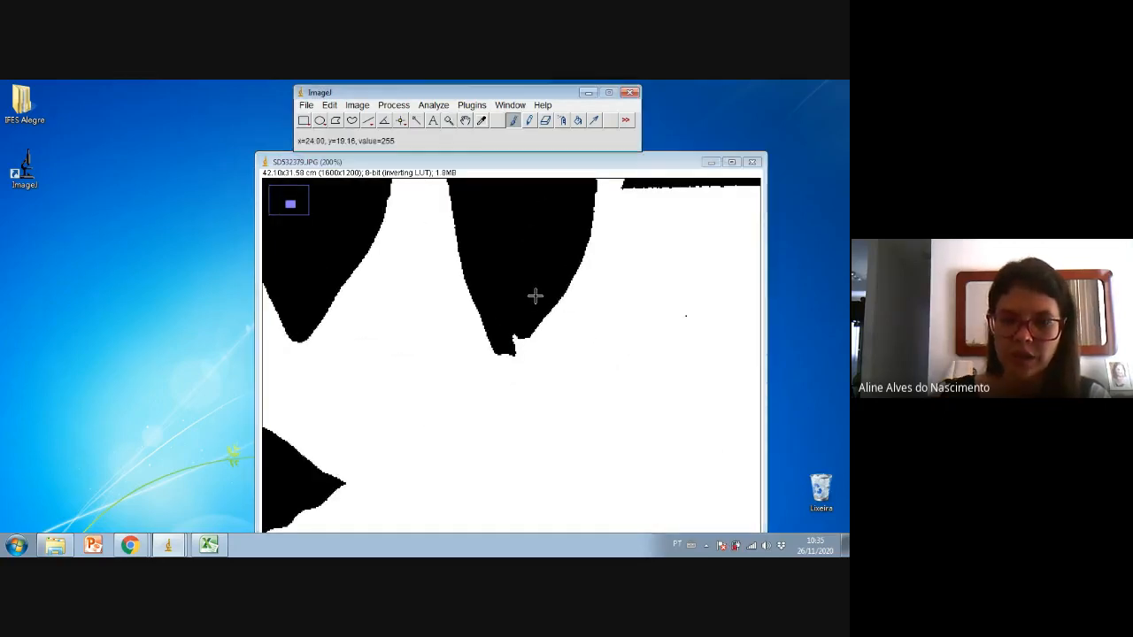
{"action": "left_click_drag", "start_coordinate": [514, 351], "coordinate": [502, 349]}
{"action": "right_click", "coordinate": [502, 348]}
{"action": "left_click", "coordinate": [503, 355]}
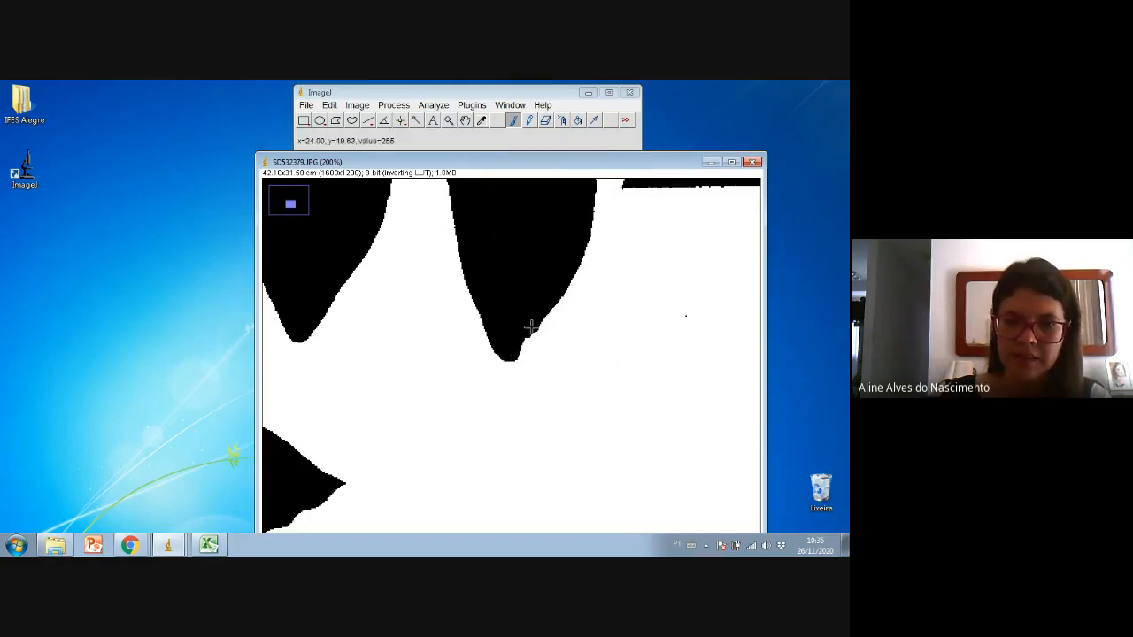
- Flood-fill the enclosed white area in the third top-row leaf with black, viewing the image at 50%
{"action": "double_click", "coordinate": [448, 122]}
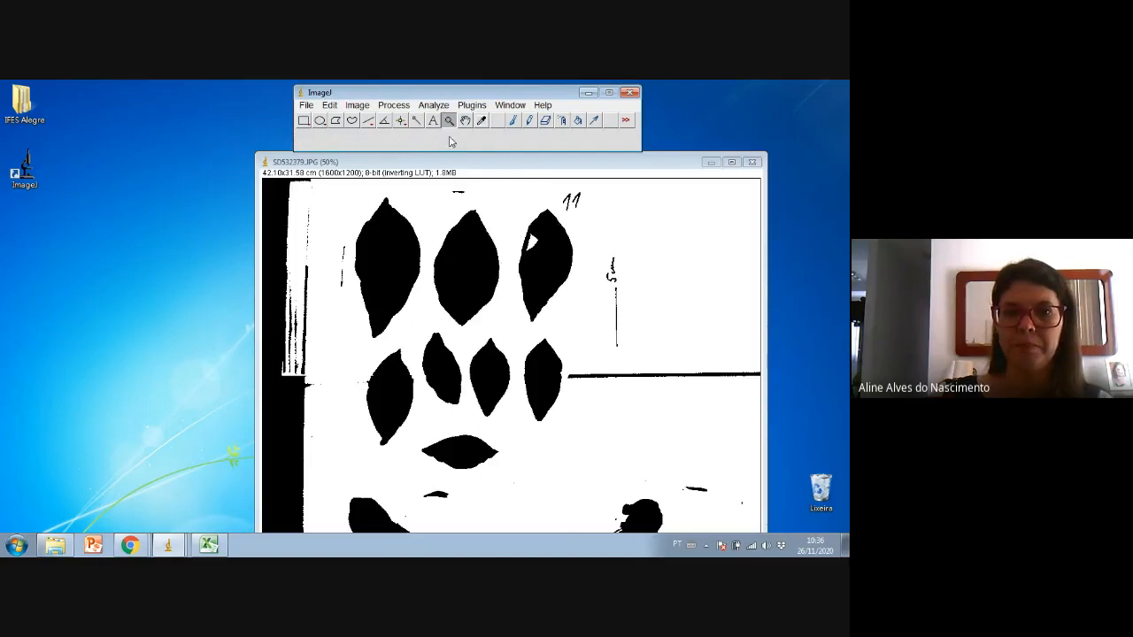
{"action": "left_click", "coordinate": [578, 121]}
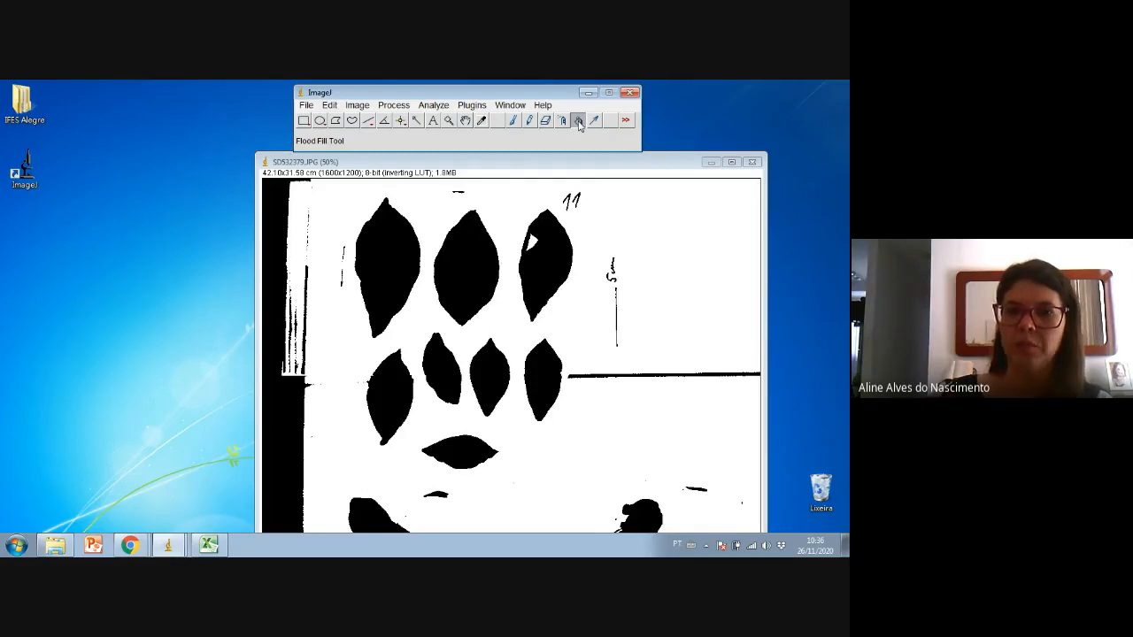
{"action": "left_click", "coordinate": [532, 241]}
{"action": "left_click", "coordinate": [532, 242]}
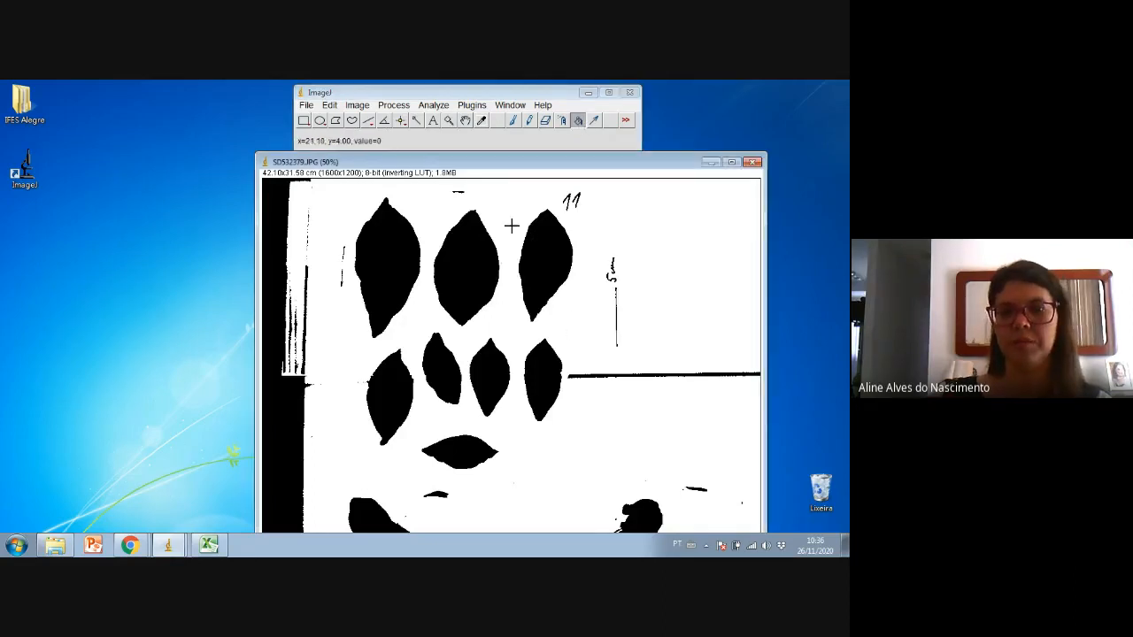
- Try a particle analysis of the whole image with size 0-Infinity and circularity 0.00-1.00, and discard the results and ROI Manager
{"action": "left_click", "coordinate": [449, 122]}
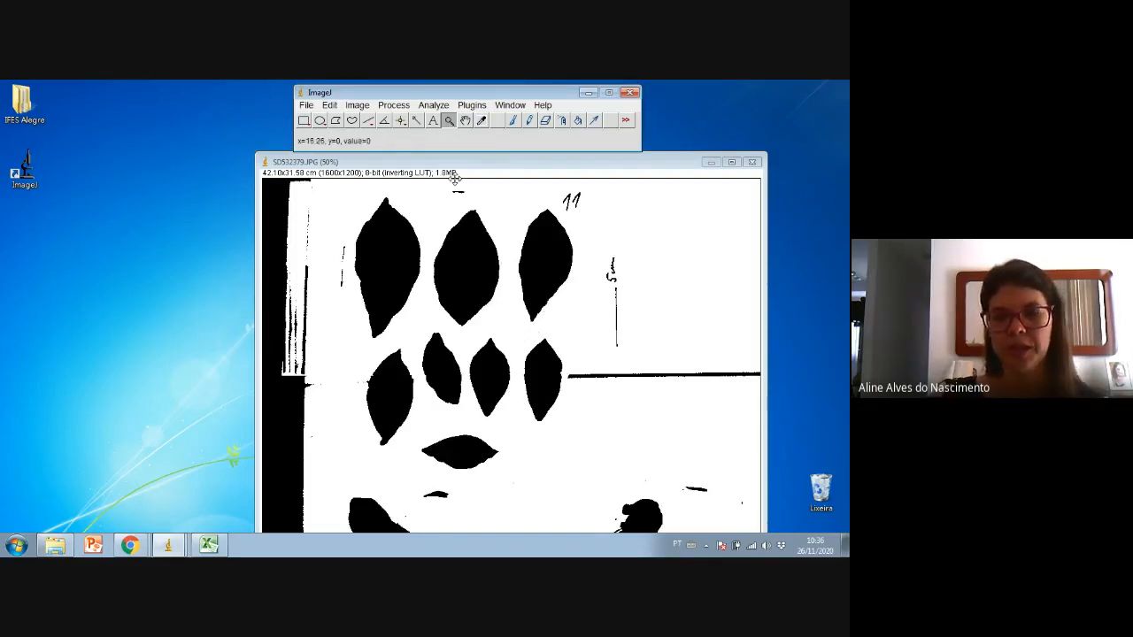
{"action": "left_click", "coordinate": [440, 107]}
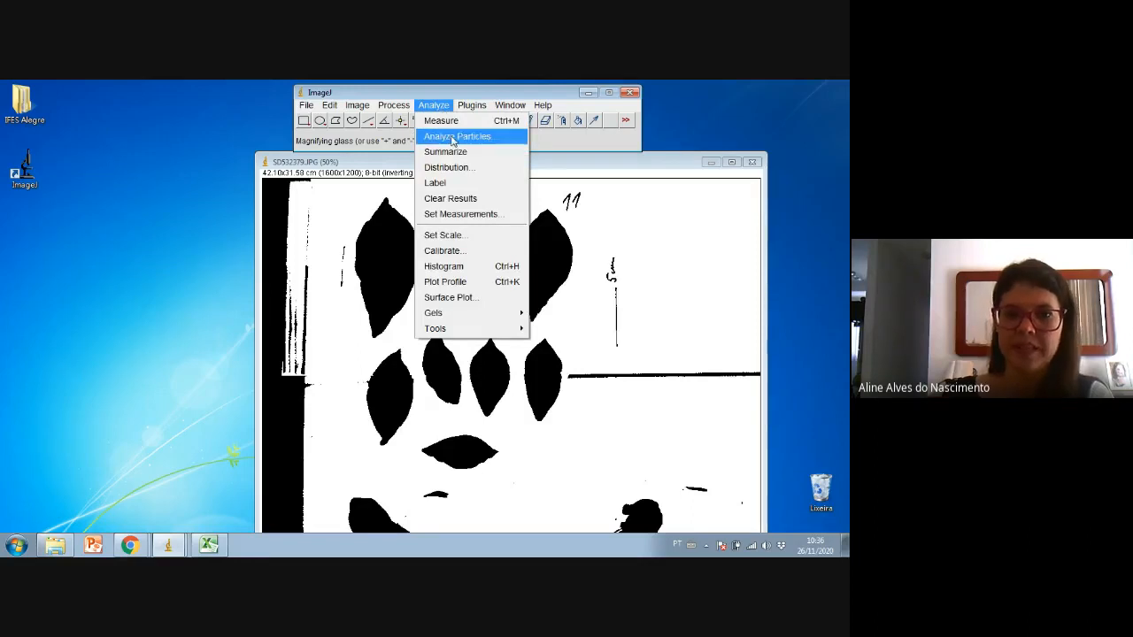
{"action": "left_click", "coordinate": [453, 136]}
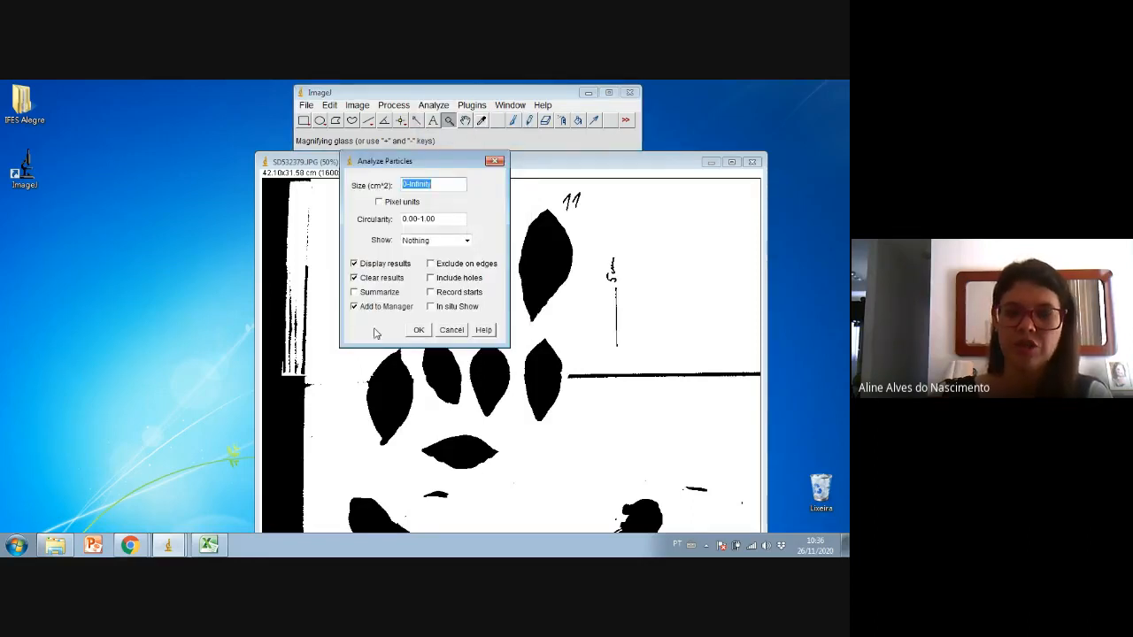
{"action": "left_click", "coordinate": [419, 331]}
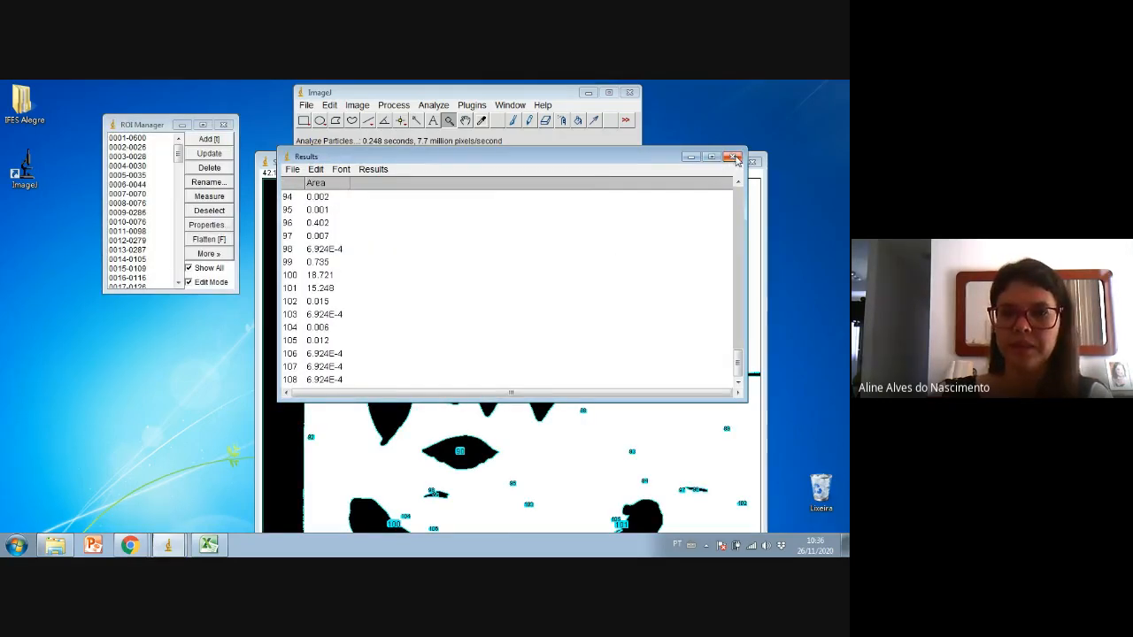
{"action": "left_click", "coordinate": [733, 157]}
{"action": "left_click", "coordinate": [421, 240]}
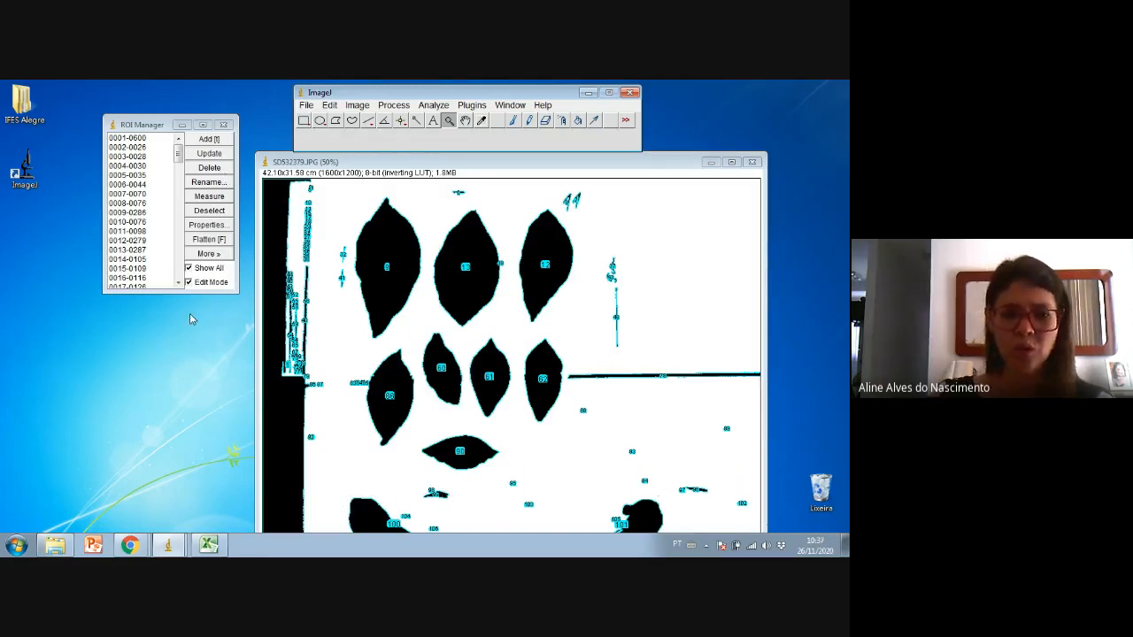
{"action": "left_click", "coordinate": [168, 544]}
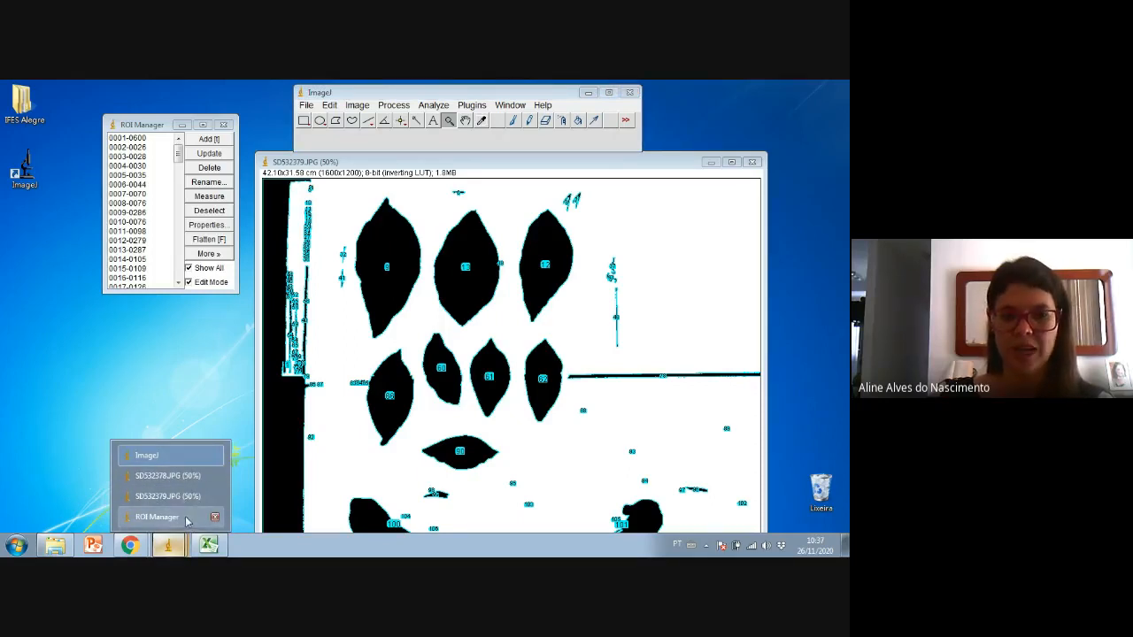
{"action": "left_click", "coordinate": [223, 124]}
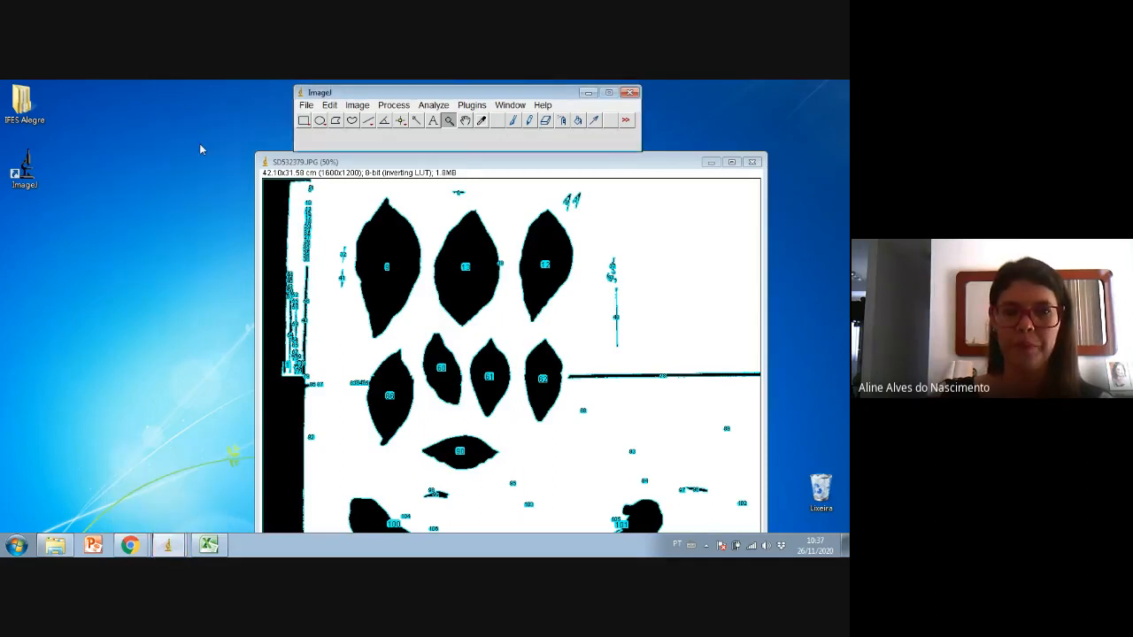
- Repeat the particle analysis on the unselected image, check the results table, and close it and the ROI Manager without saving
{"action": "left_click", "coordinate": [436, 105]}
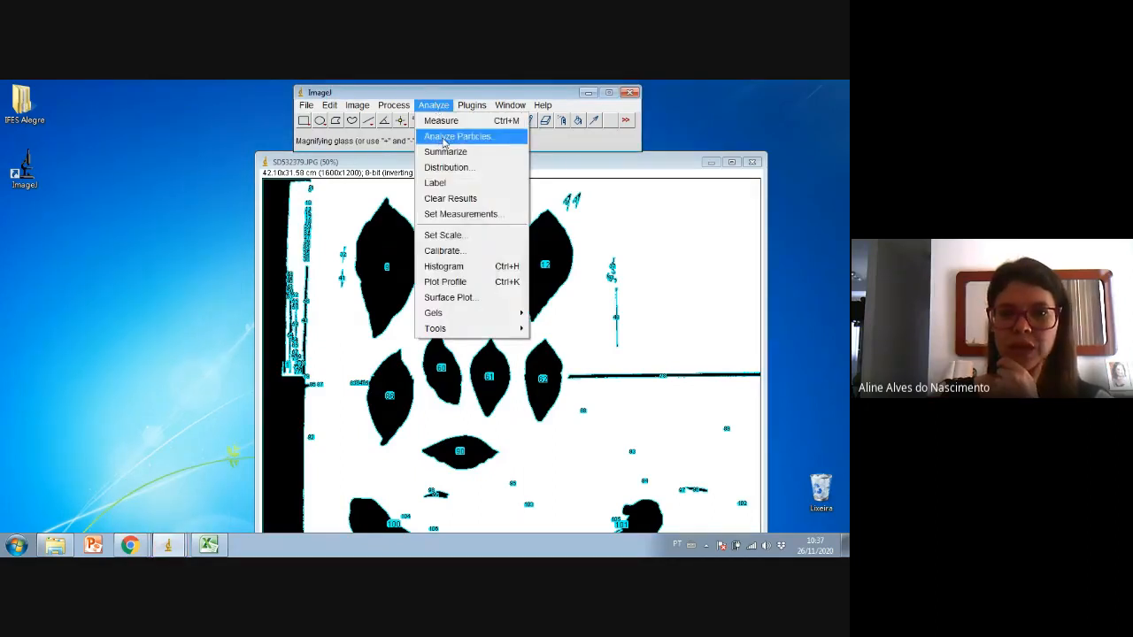
{"action": "left_click", "coordinate": [457, 136]}
{"action": "left_click", "coordinate": [418, 330]}
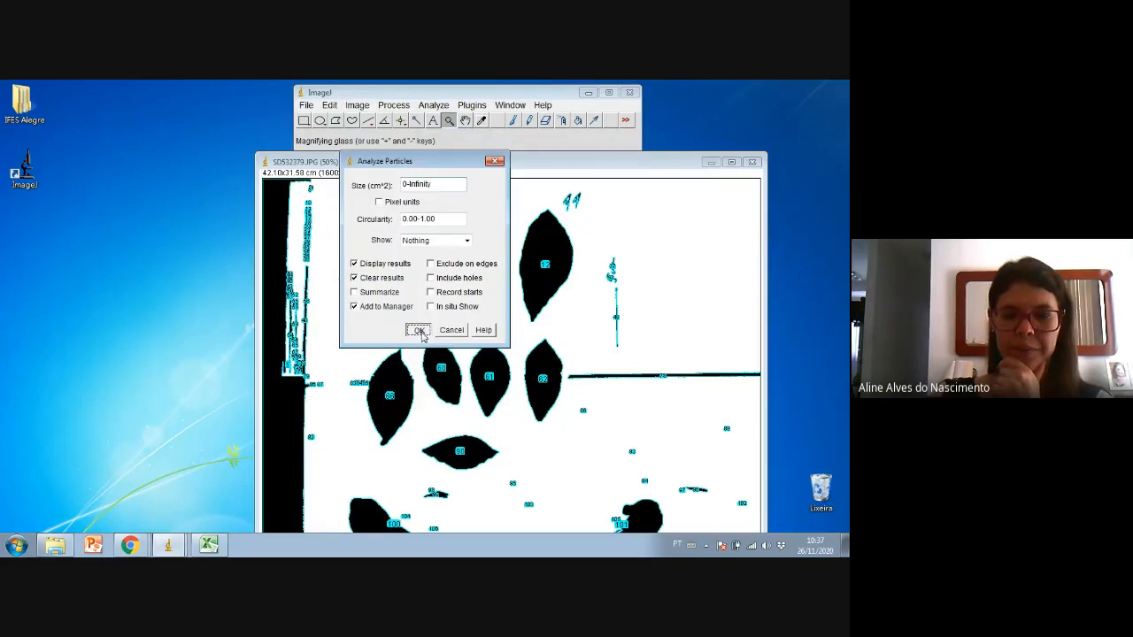
{"action": "left_click_drag", "start_coordinate": [350, 156], "coordinate": [390, 162]}
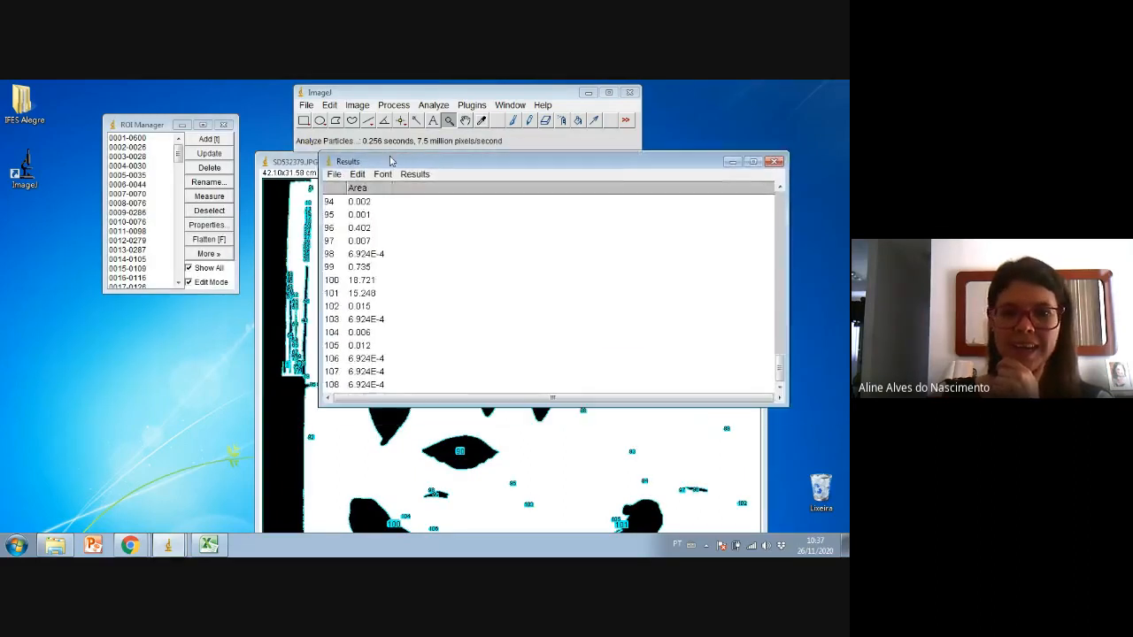
{"action": "mouse_move", "coordinate": [780, 367]}
{"action": "left_mouse_down"}
{"action": "mouse_move", "coordinate": [784, 200]}
{"action": "mouse_move", "coordinate": [787, 382]}
{"action": "left_mouse_up"}
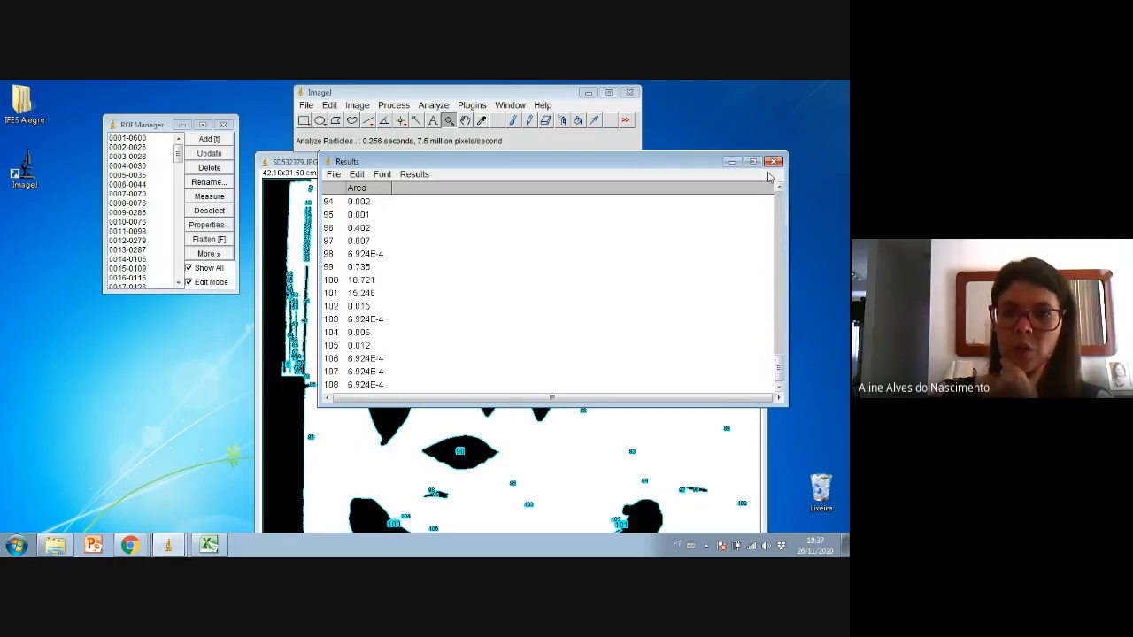
{"action": "left_click", "coordinate": [772, 161]}
{"action": "left_click", "coordinate": [422, 241]}
{"action": "left_click", "coordinate": [223, 125]}
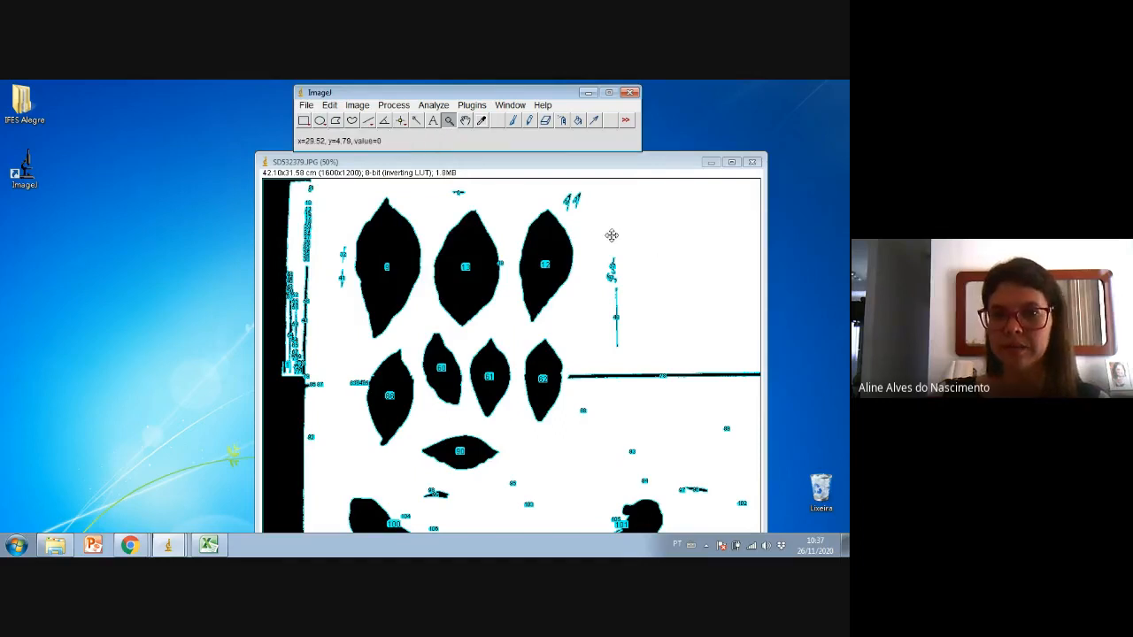
- Clear the particle outlines and select all eight reconstructed leaves together with the Wand tool
{"action": "left_click", "coordinate": [545, 120]}
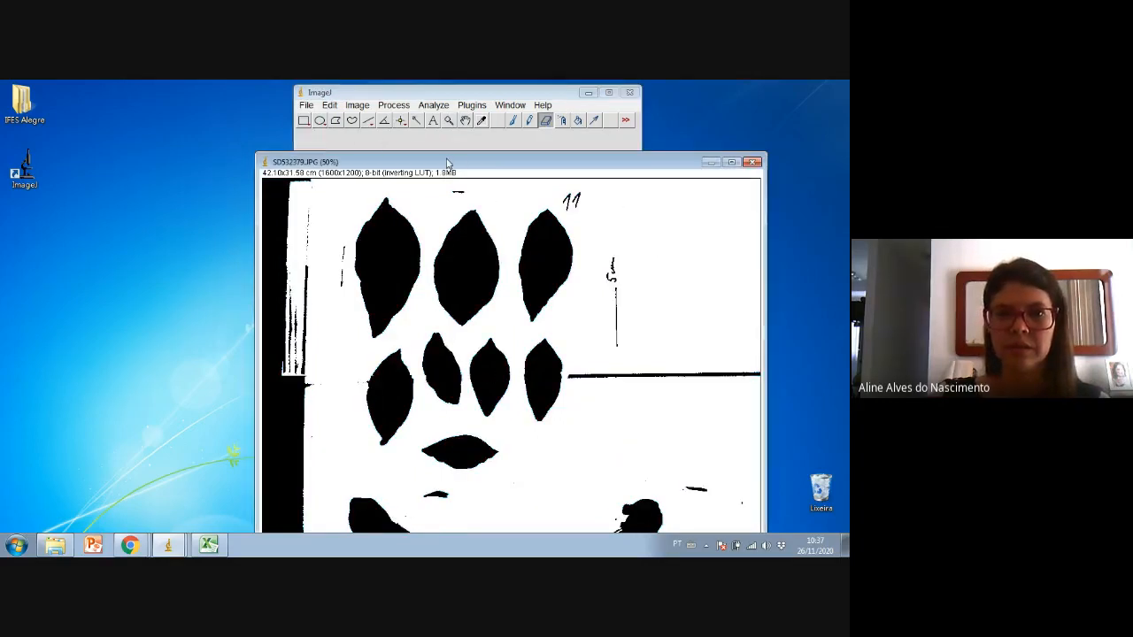
{"action": "left_click", "coordinate": [416, 120]}
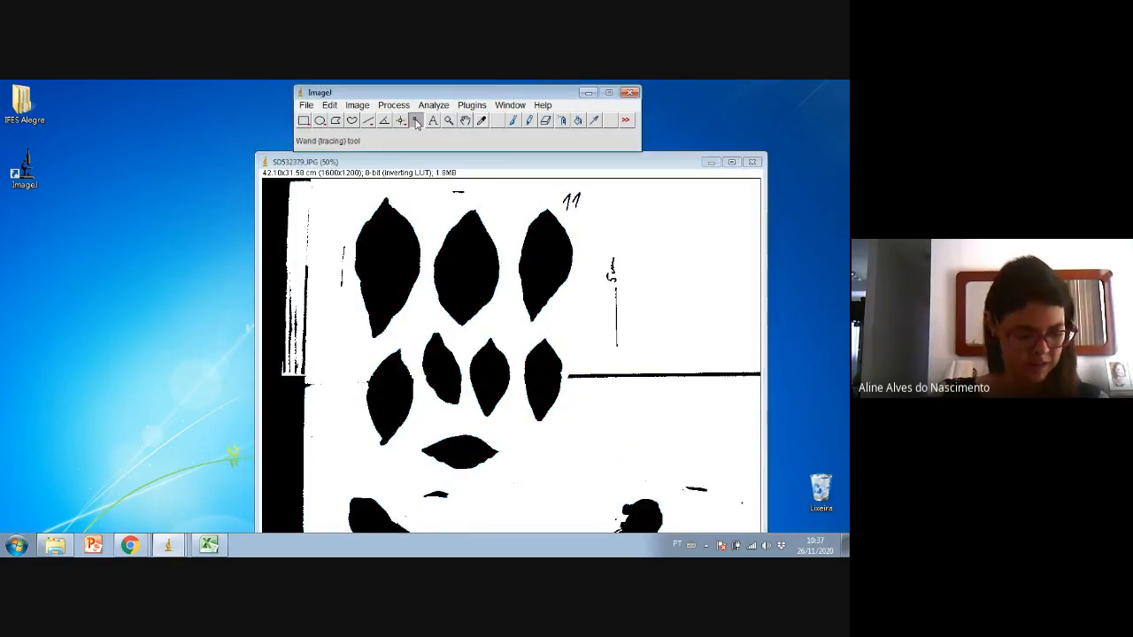
{"action": "left_click", "coordinate": [388, 226]}
{"action": "left_click", "coordinate": [466, 257], "text": "shift"}
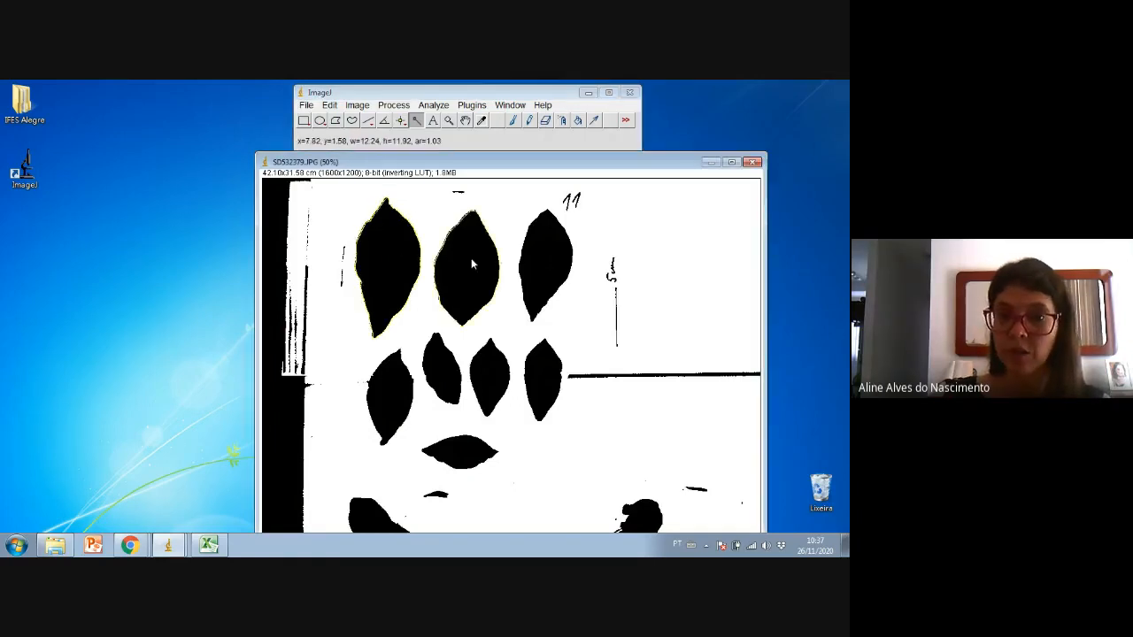
{"action": "left_click", "coordinate": [539, 248], "text": "shift"}
{"action": "left_click", "coordinate": [533, 366], "text": "shift"}
{"action": "left_click", "coordinate": [496, 374], "text": "shift"}
{"action": "left_click", "coordinate": [451, 367], "text": "shift"}
{"action": "left_click", "coordinate": [467, 453], "text": "shift"}
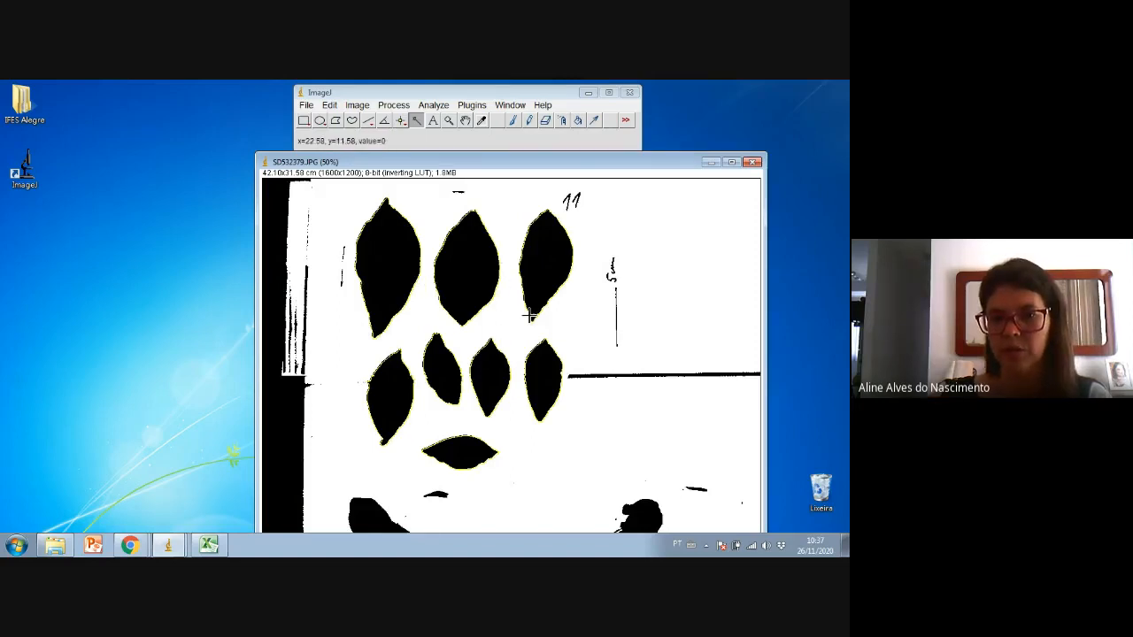
- Run a particle analysis on the selected leaves with size 0-Infinity and circularity 0.00-1.00, displaying the results and adding the outlines to the manager
{"action": "left_click", "coordinate": [434, 104]}
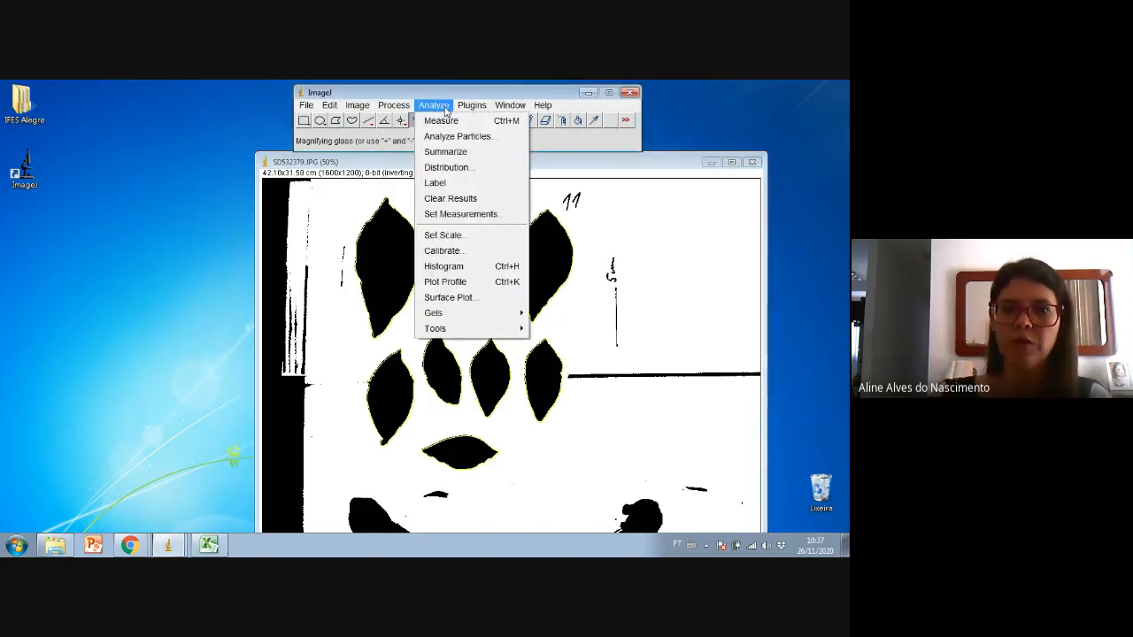
{"action": "left_click", "coordinate": [452, 138]}
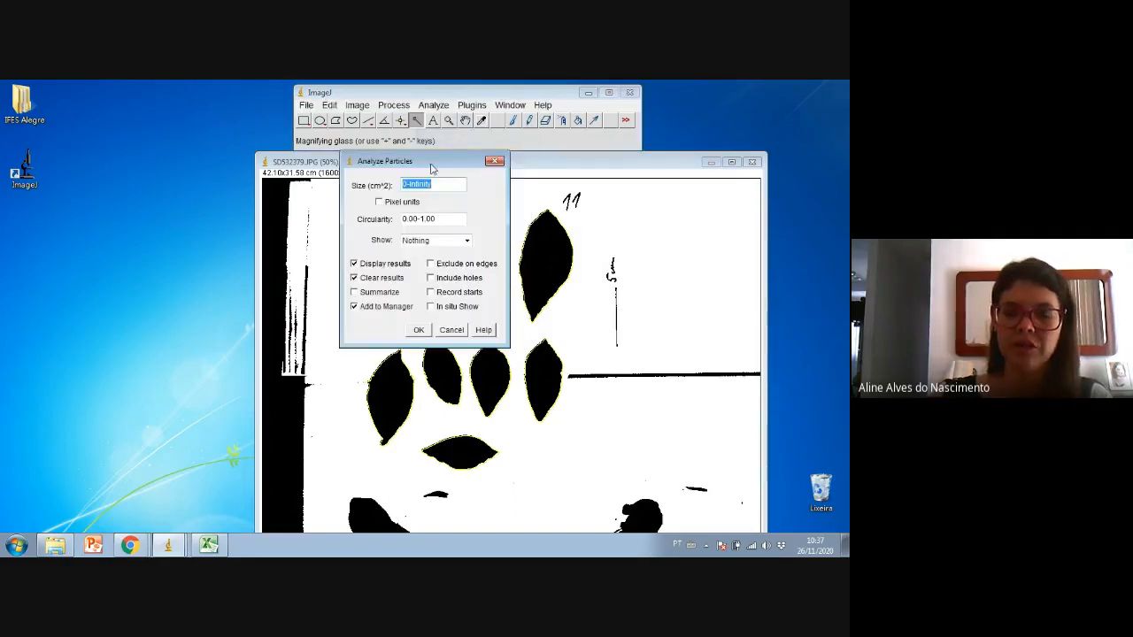
{"action": "left_click", "coordinate": [418, 330]}
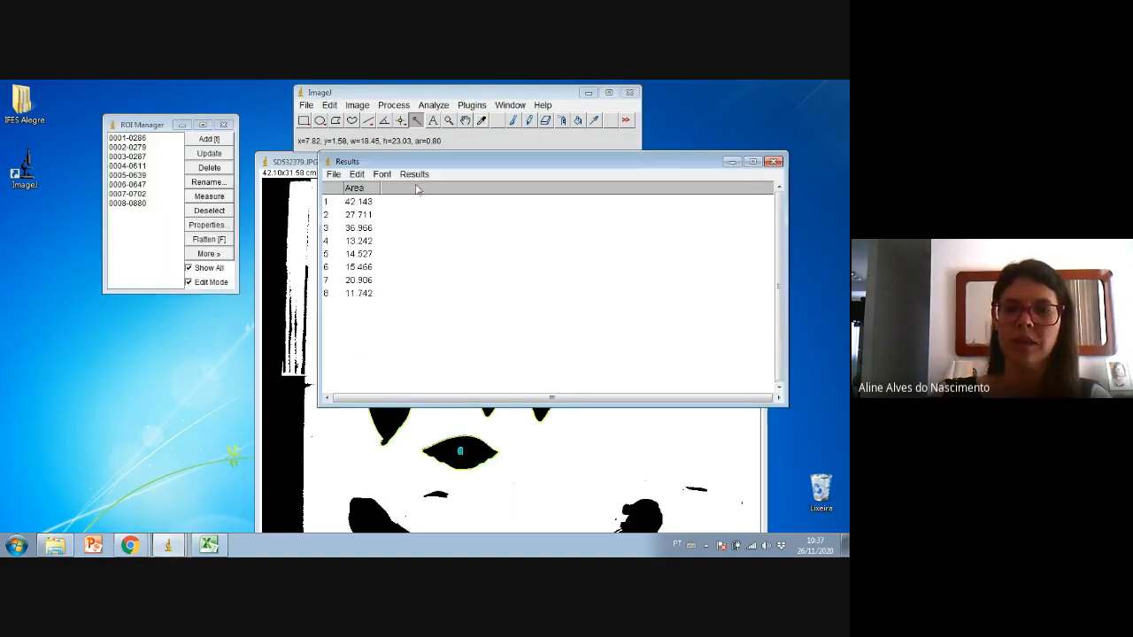
{"action": "left_click_drag", "start_coordinate": [423, 163], "coordinate": [456, 163]}
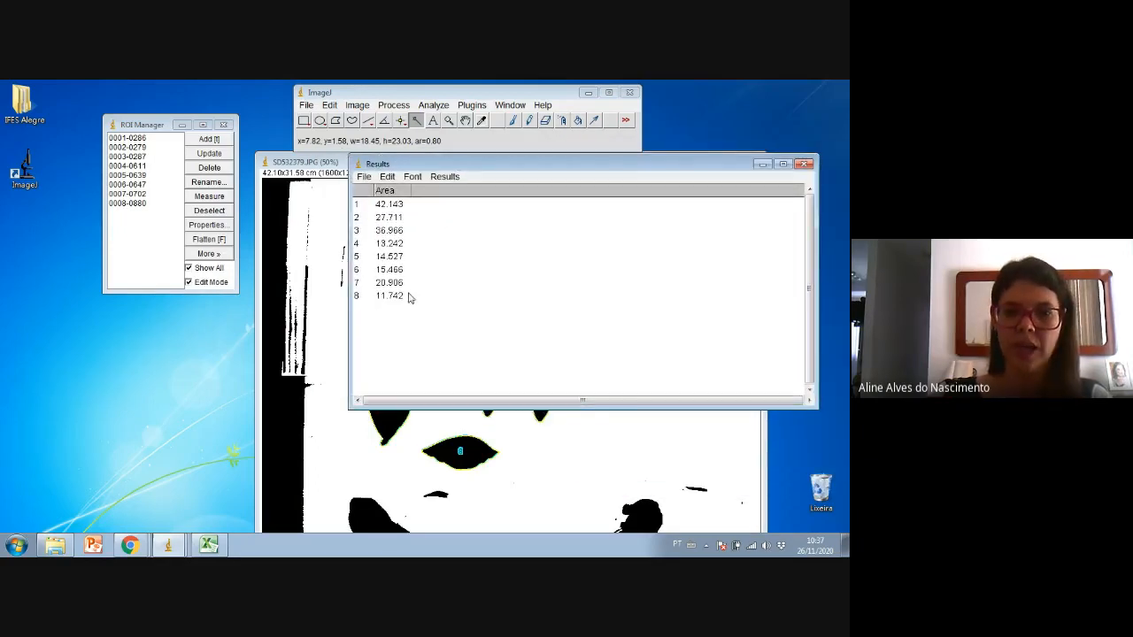
- Copy all eight rows of the area results and paste them into the Excel herbivory spreadsheet starting at F16
{"action": "left_click_drag", "start_coordinate": [409, 298], "coordinate": [401, 207]}
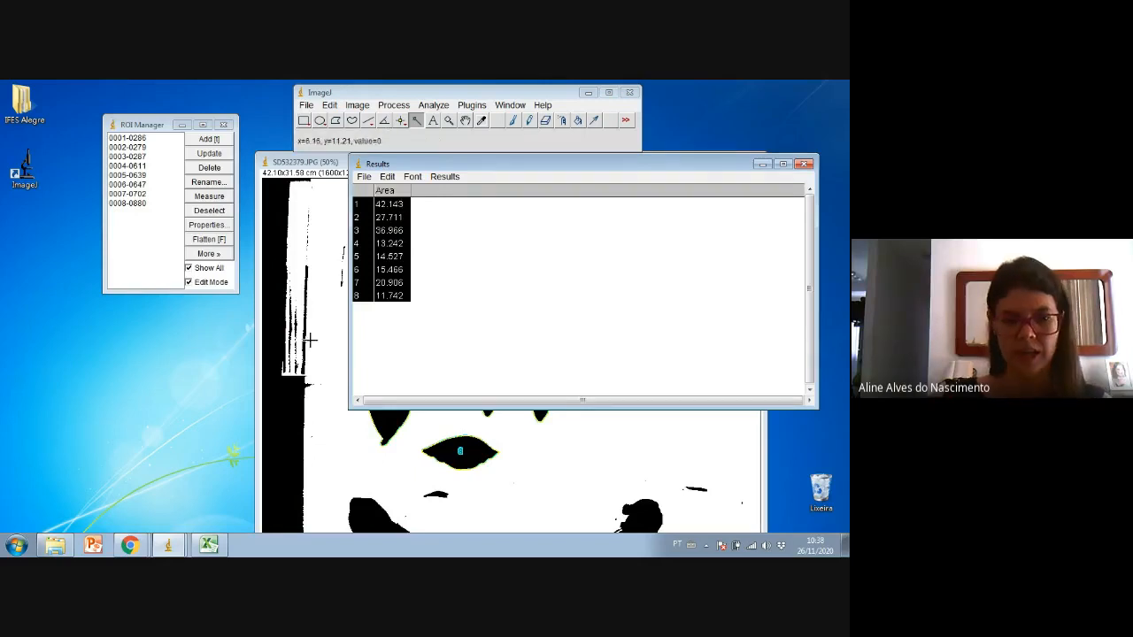
{"action": "left_click", "coordinate": [210, 546]}
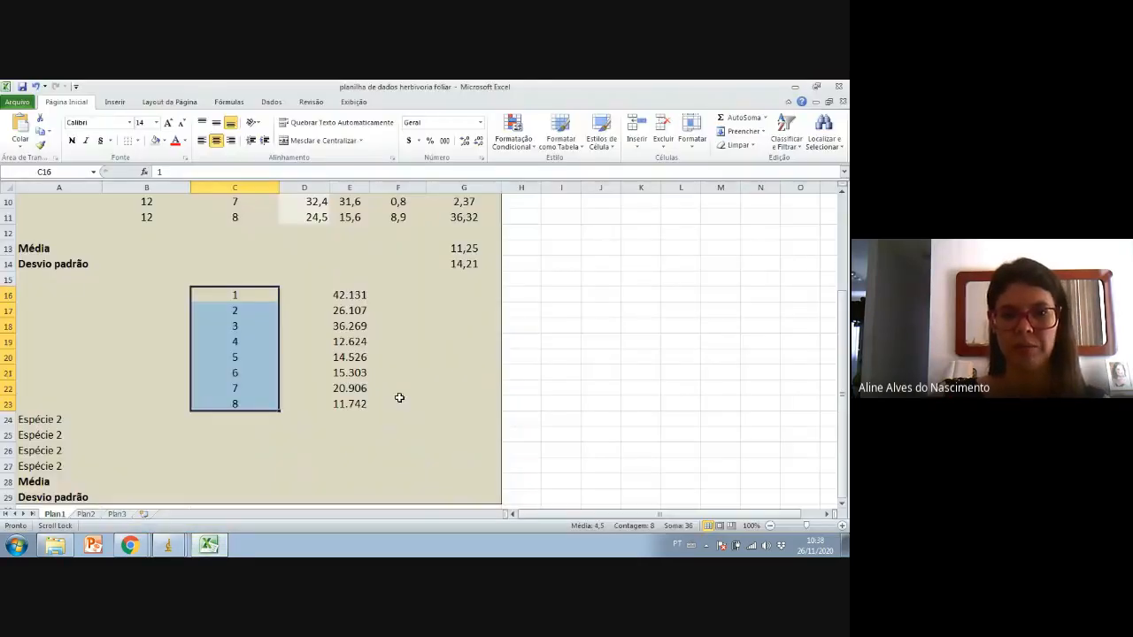
{"action": "left_click", "coordinate": [411, 297]}
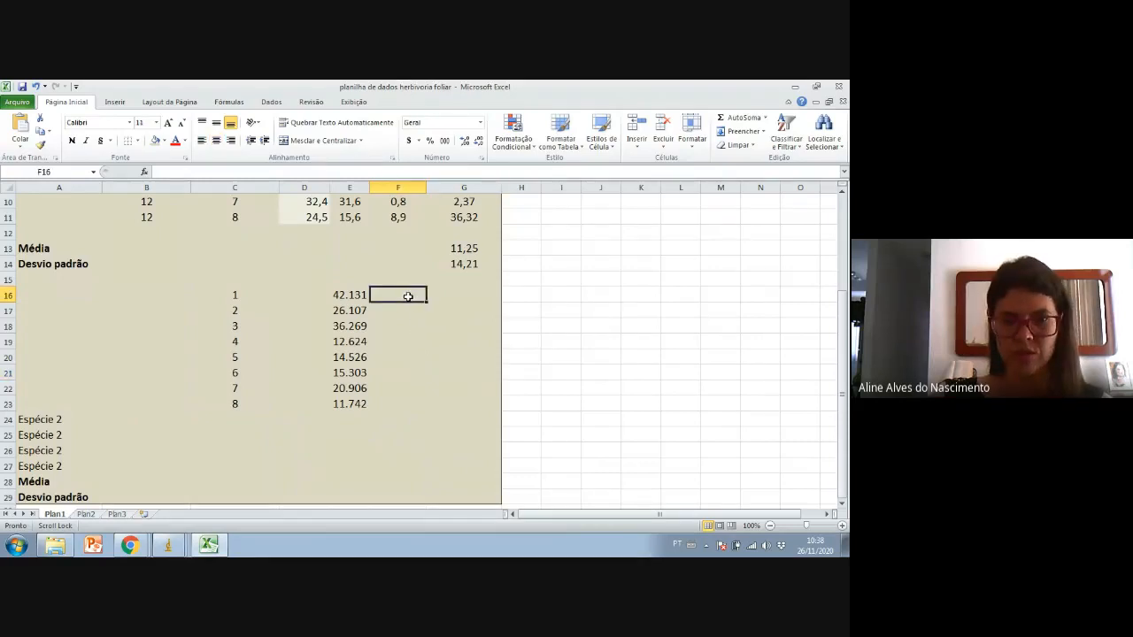
{"action": "type", "text": "1\t42143,00 2\t27711,00 3\t36966,00 4\t13242,00 5\t14527,00 6\t15466,00 7\t20906,00 8\t11742,00"}
- Move the pasted leaf areas from G16:G23 to D16:D23
{"action": "left_click_drag", "start_coordinate": [458, 295], "coordinate": [457, 402]}
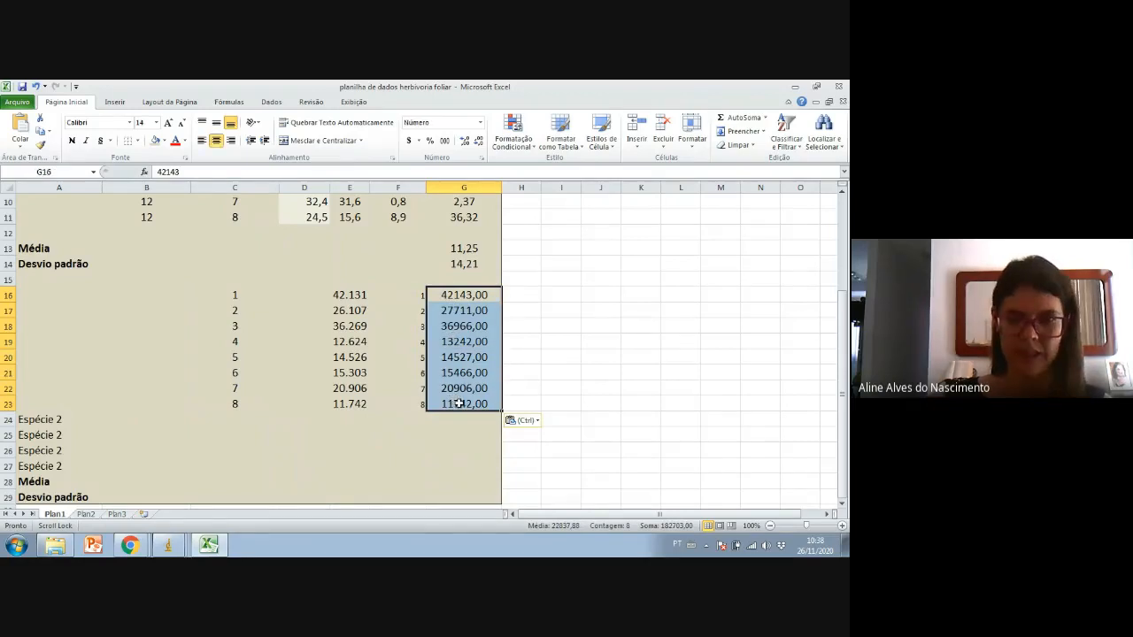
{"action": "key", "text": "ctrl+c"}
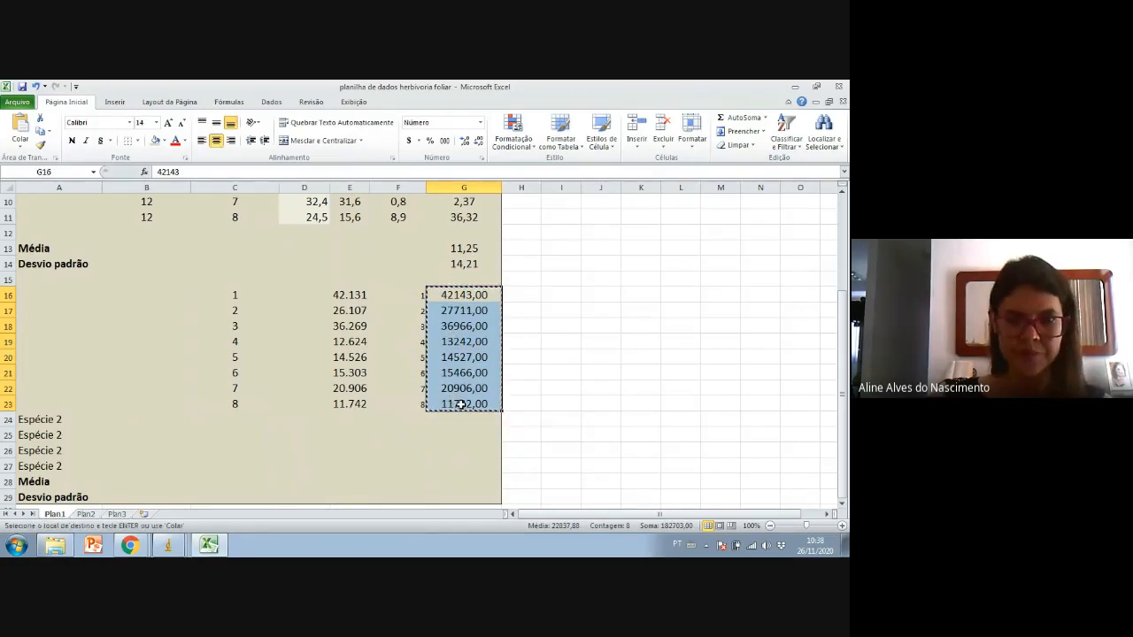
{"action": "left_click", "coordinate": [284, 296]}
{"action": "key", "text": "ctrl+v"}
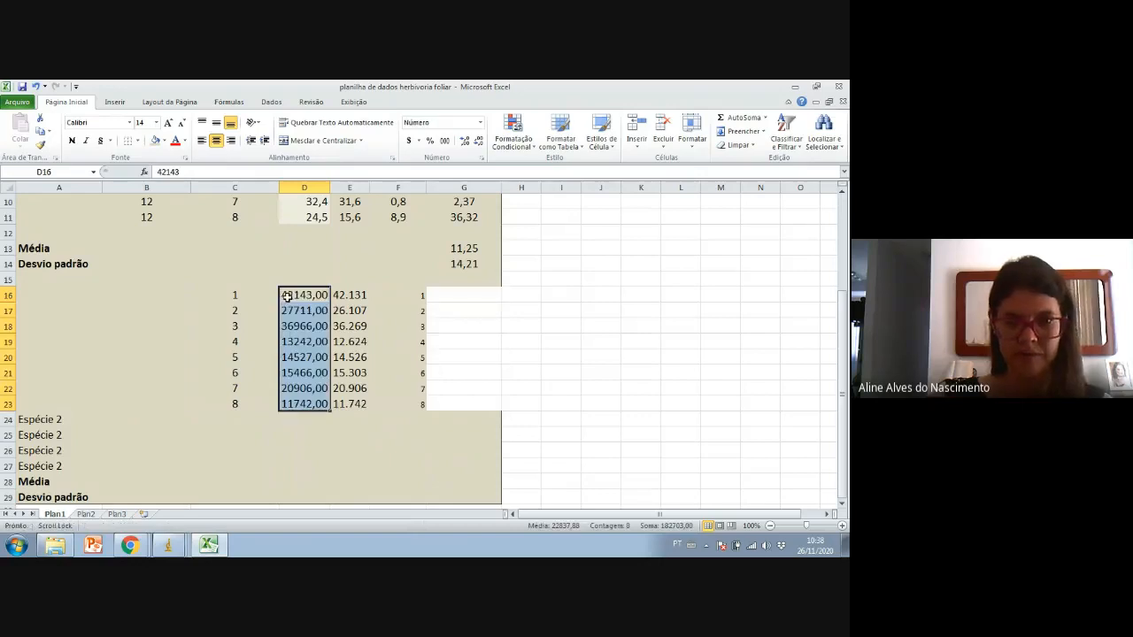
- Clear the leftover numbers and white fill from F16:G23, and remove the borders from D16:D23
{"action": "left_click_drag", "start_coordinate": [408, 297], "coordinate": [435, 404]}
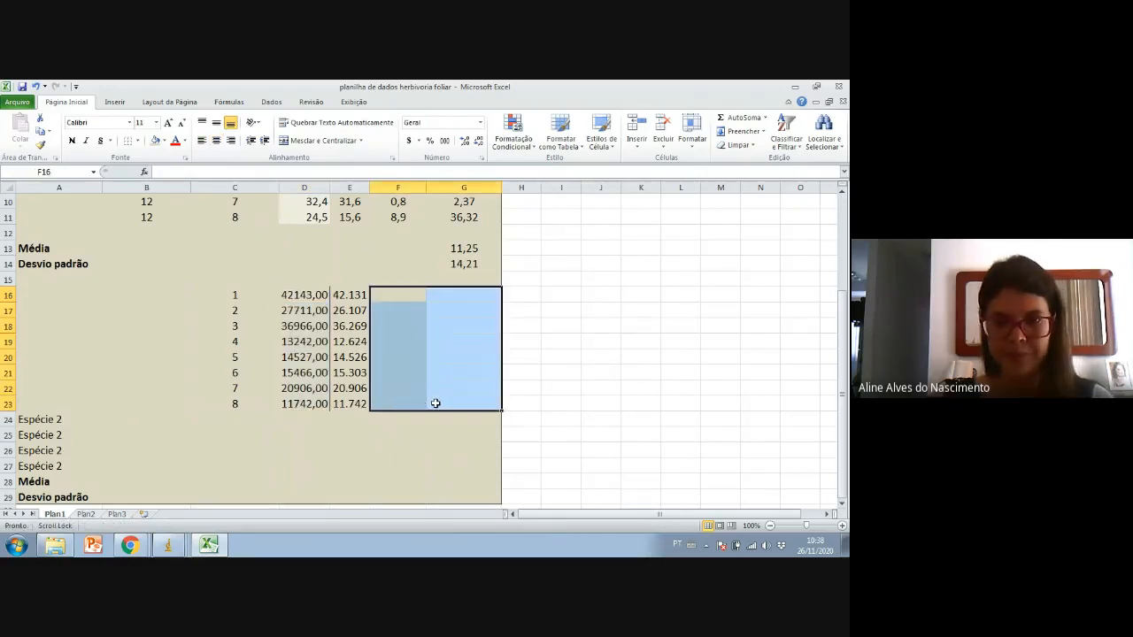
{"action": "left_click", "coordinate": [669, 403]}
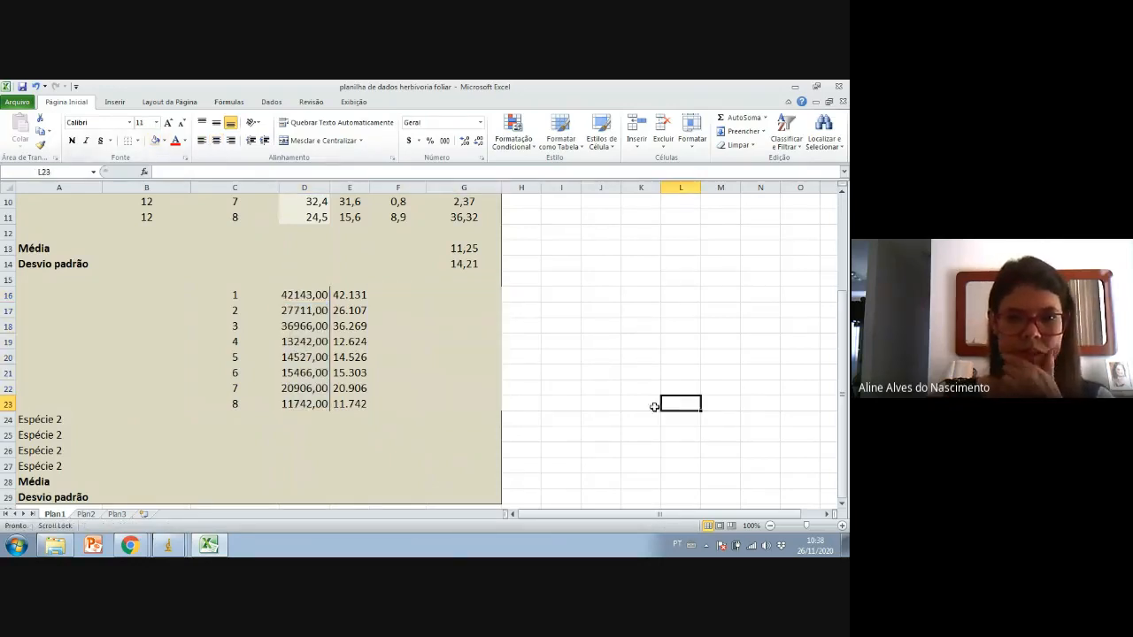
{"action": "left_click_drag", "start_coordinate": [304, 296], "coordinate": [304, 403]}
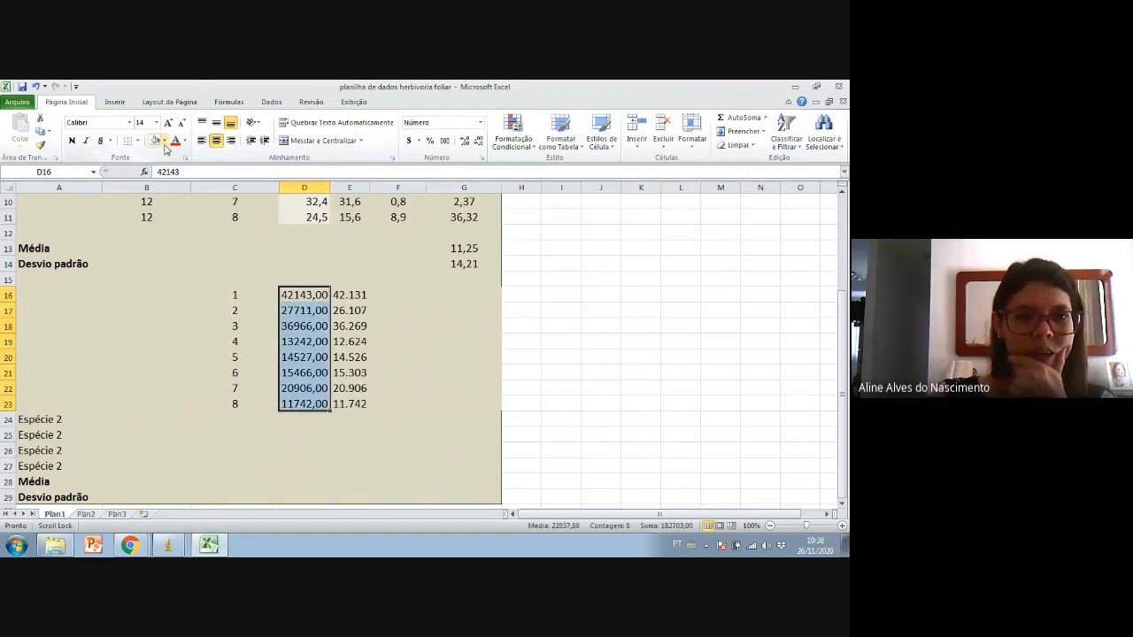
{"action": "left_click", "coordinate": [137, 142]}
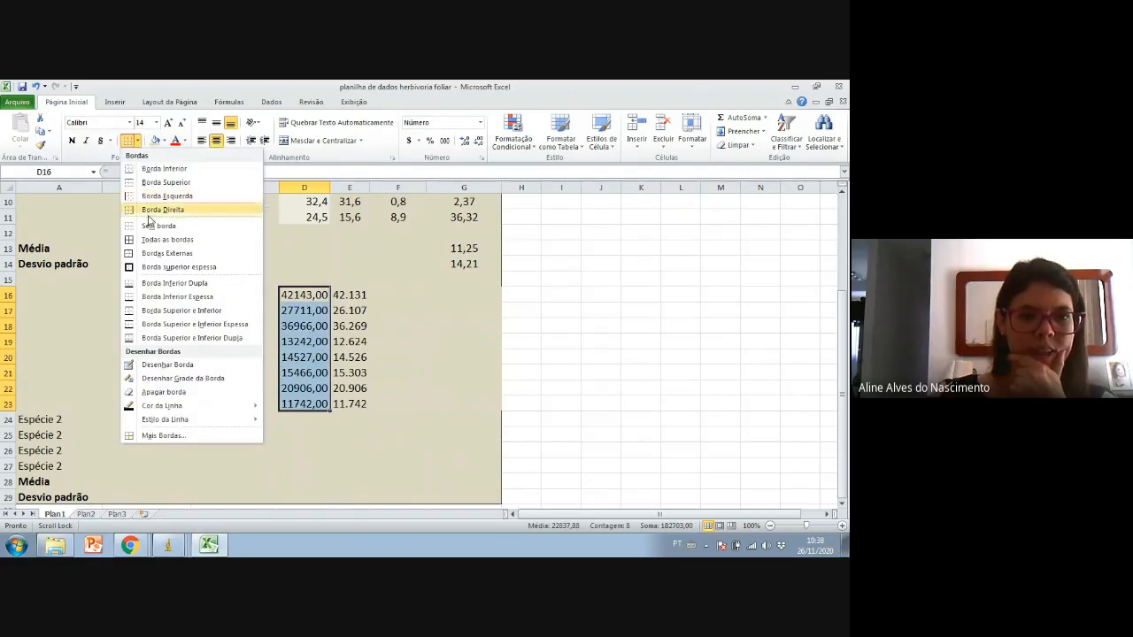
{"action": "left_click", "coordinate": [150, 227]}
- Insert the decimal comma in the areas in E16:E19, making them 42,131, 26,107, 36,269 and 12,624
{"action": "left_click", "coordinate": [297, 299]}
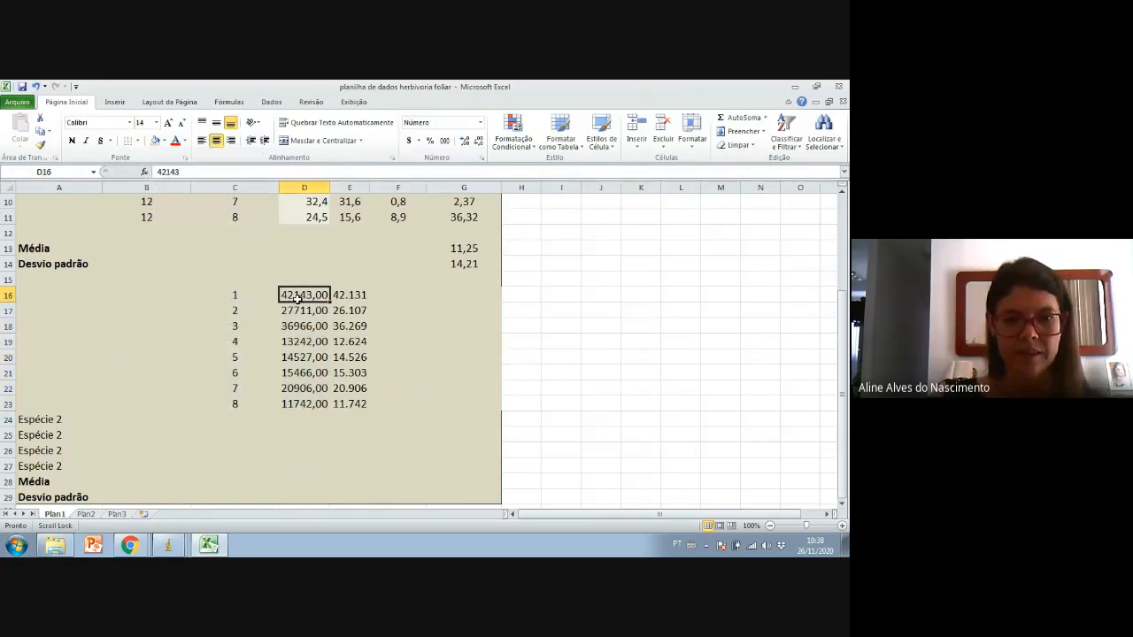
{"action": "double_click", "coordinate": [347, 295]}
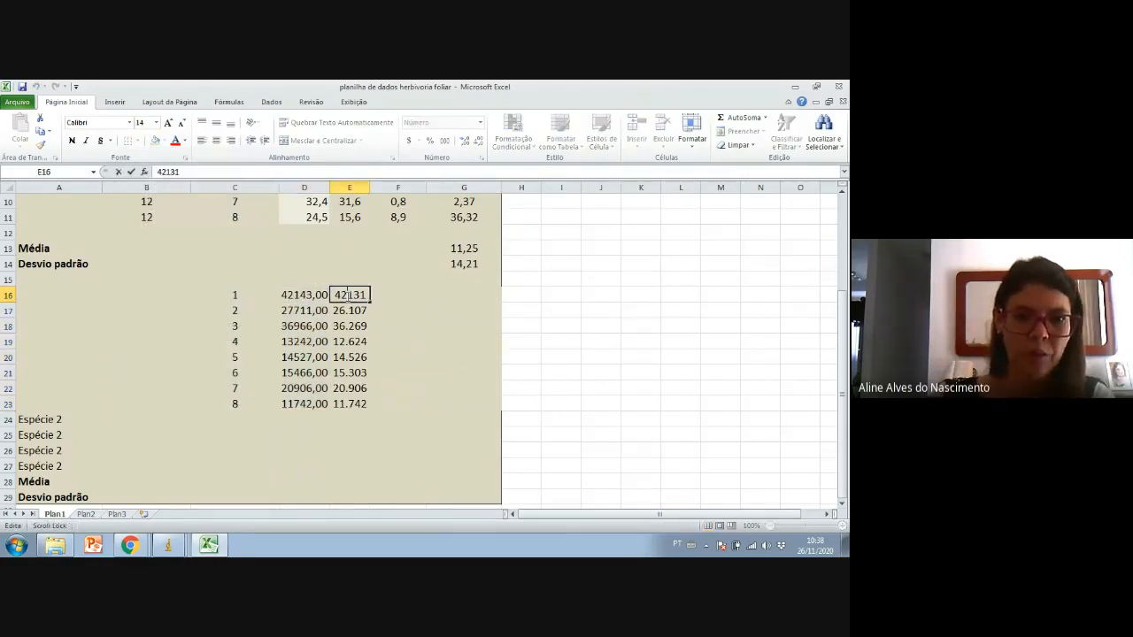
{"action": "type", "text": ","}
{"action": "left_click", "coordinate": [345, 309]}
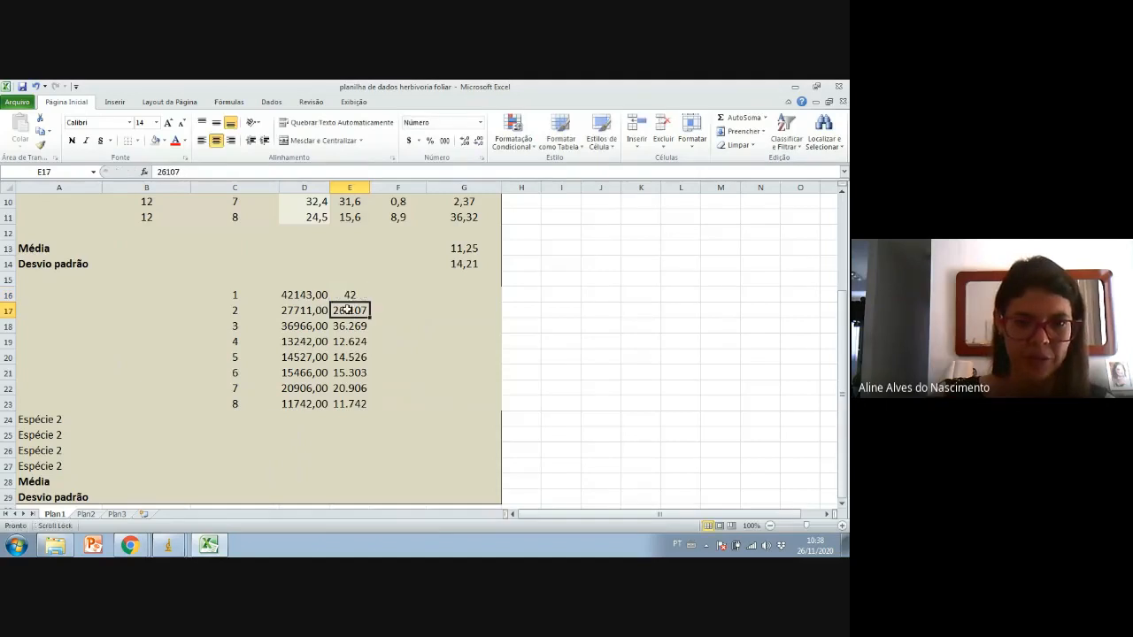
{"action": "double_click", "coordinate": [347, 310]}
{"action": "type", "text": ","}
{"action": "double_click", "coordinate": [347, 326]}
{"action": "type", "text": ","}
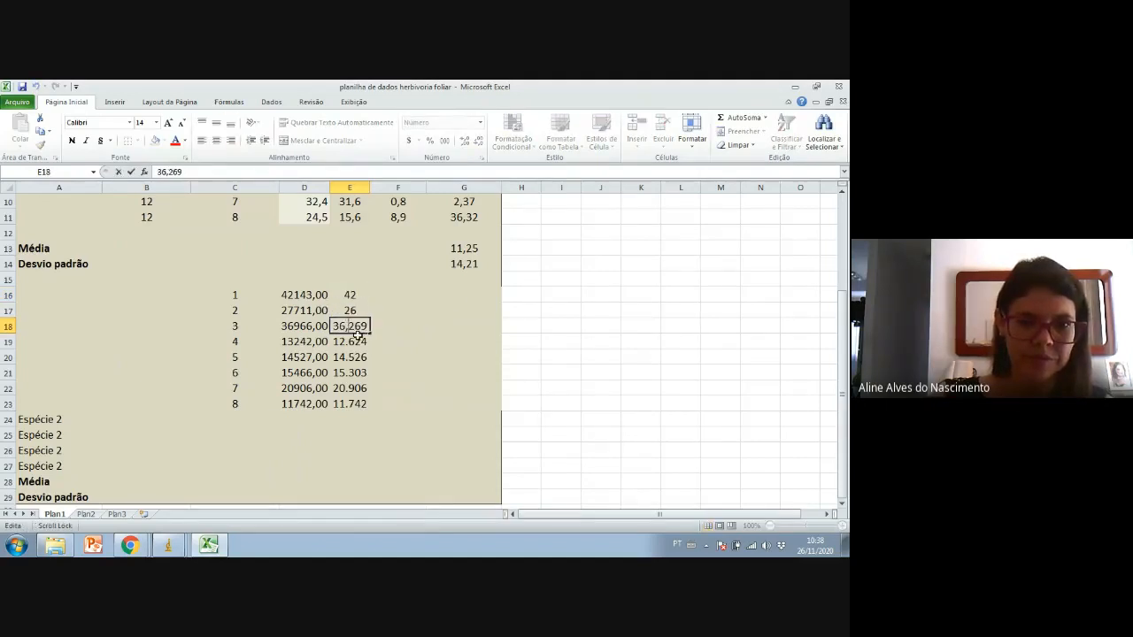
{"action": "double_click", "coordinate": [345, 341]}
{"action": "type", "text": ","}
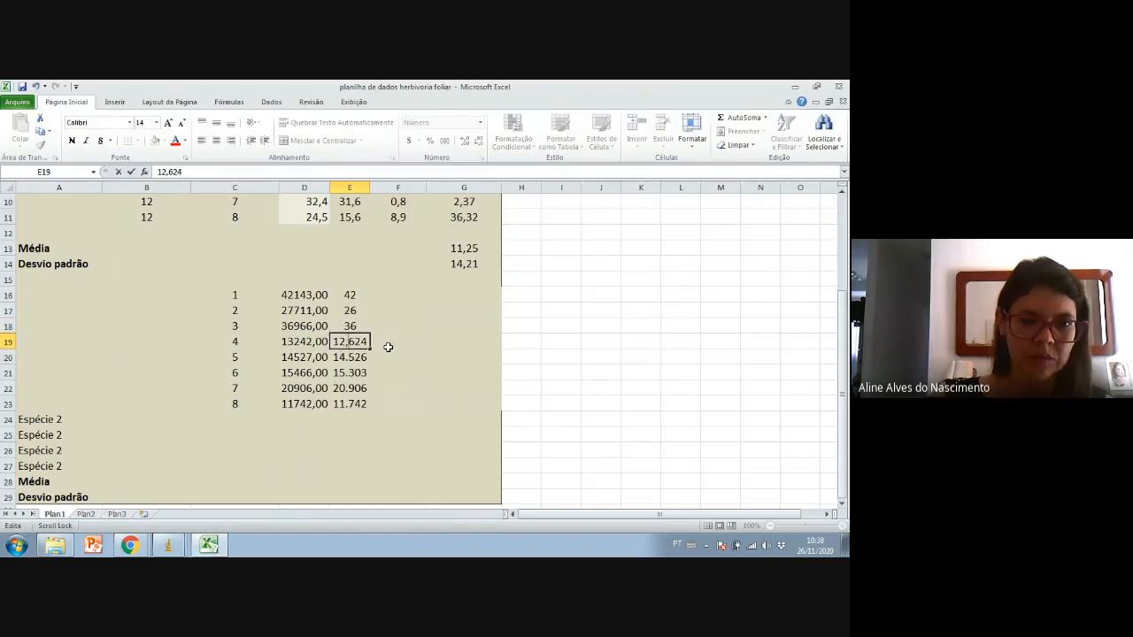
- Insert the decimal comma in the areas in E20:E23, making them 14,526, 15,303, 20,906 and 11,742
{"action": "double_click", "coordinate": [347, 356]}
{"action": "type", "text": ","}
{"action": "double_click", "coordinate": [349, 372]}
{"action": "type", "text": ","}
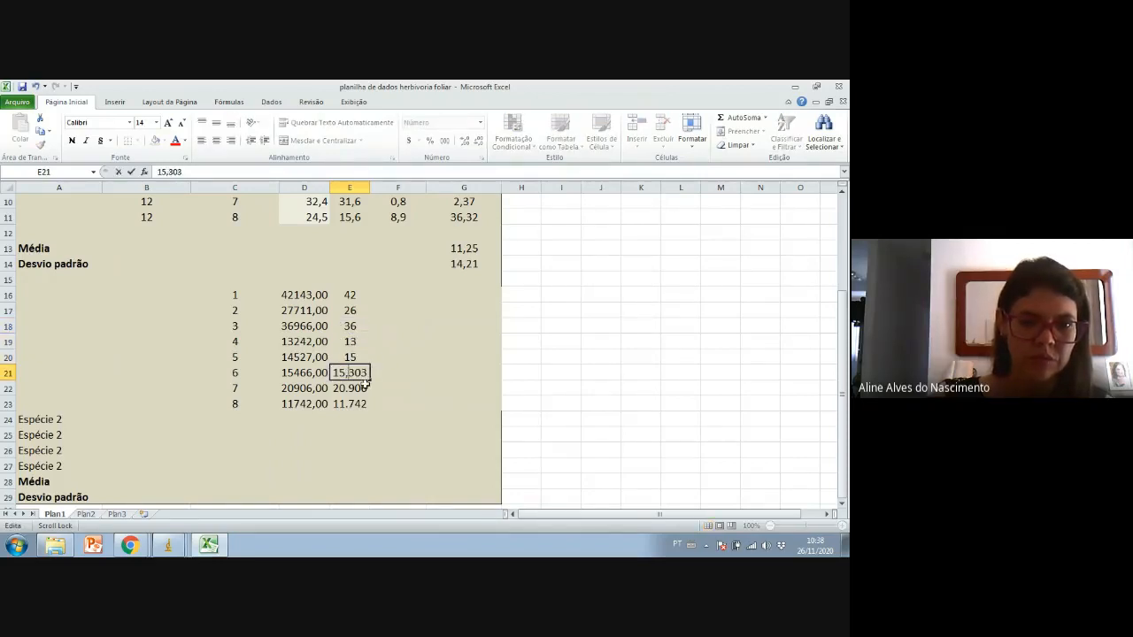
{"action": "double_click", "coordinate": [349, 389]}
{"action": "type", "text": ","}
{"action": "double_click", "coordinate": [348, 403]}
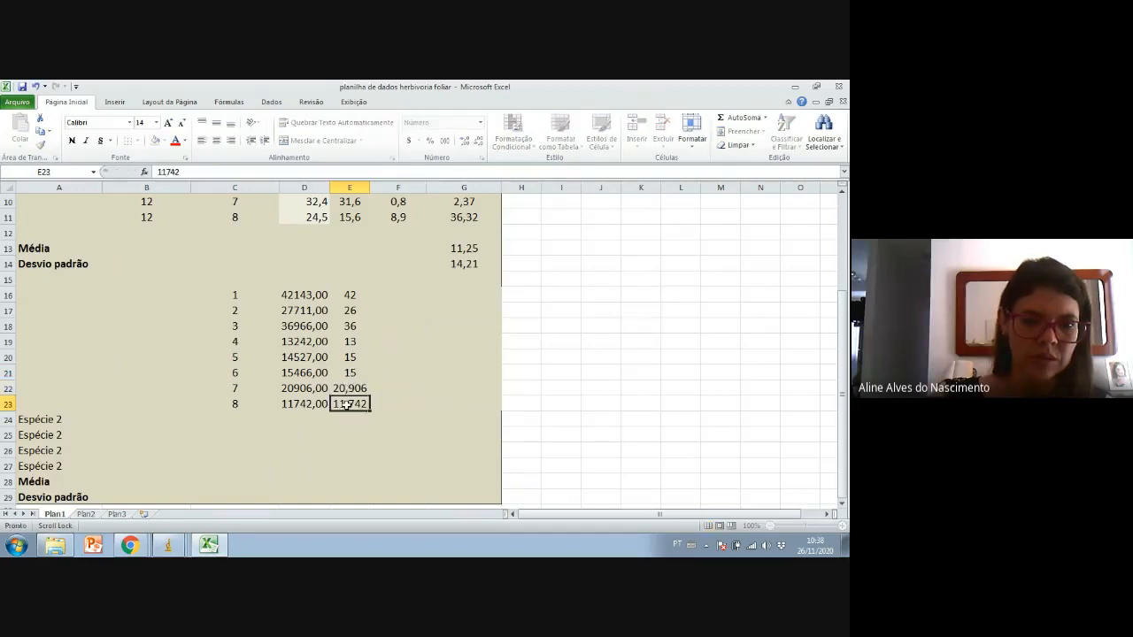
{"action": "type", "text": ","}
{"action": "left_click", "coordinate": [432, 389]}
- Try inserting a period as the decimal separator in the leaf areas in D16:D23
{"action": "left_click", "coordinate": [309, 298]}
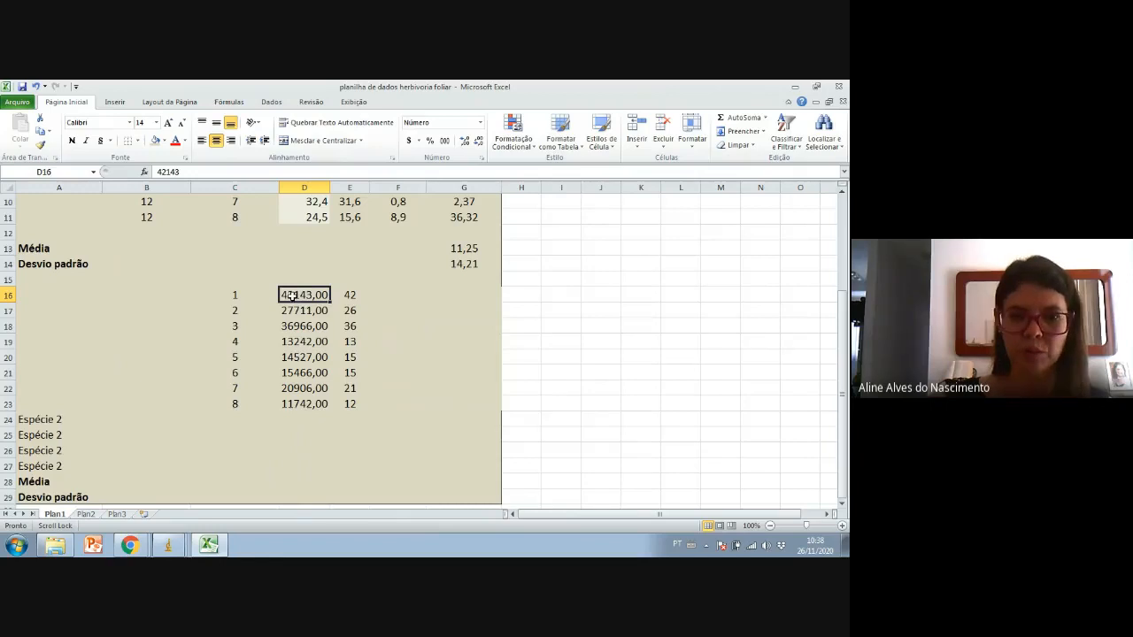
{"action": "double_click", "coordinate": [296, 295]}
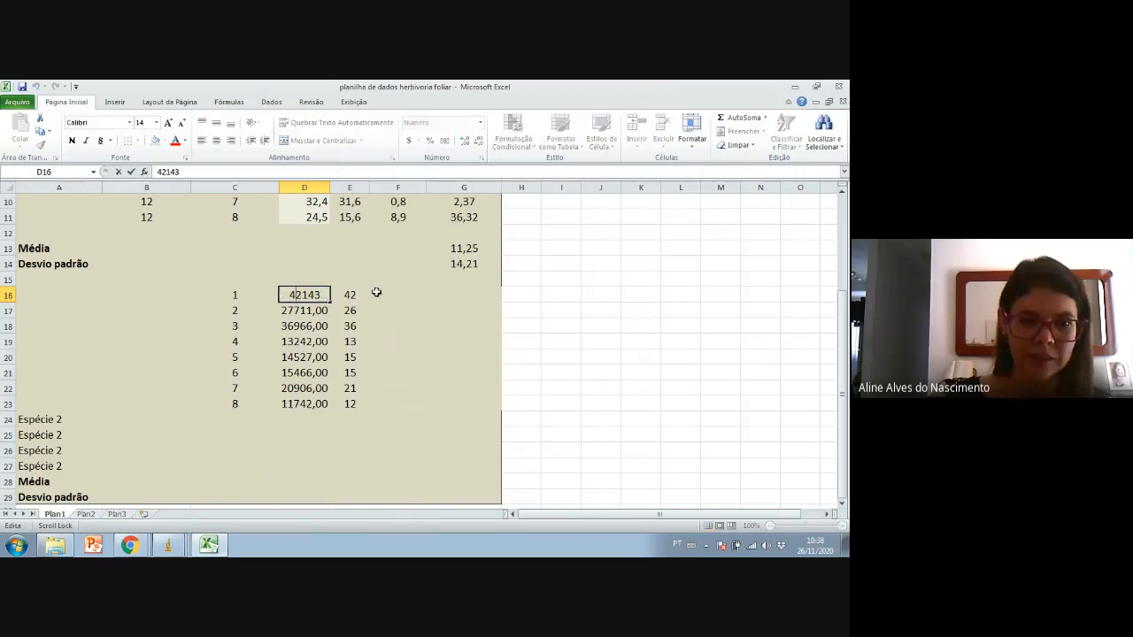
{"action": "type", "text": "."}
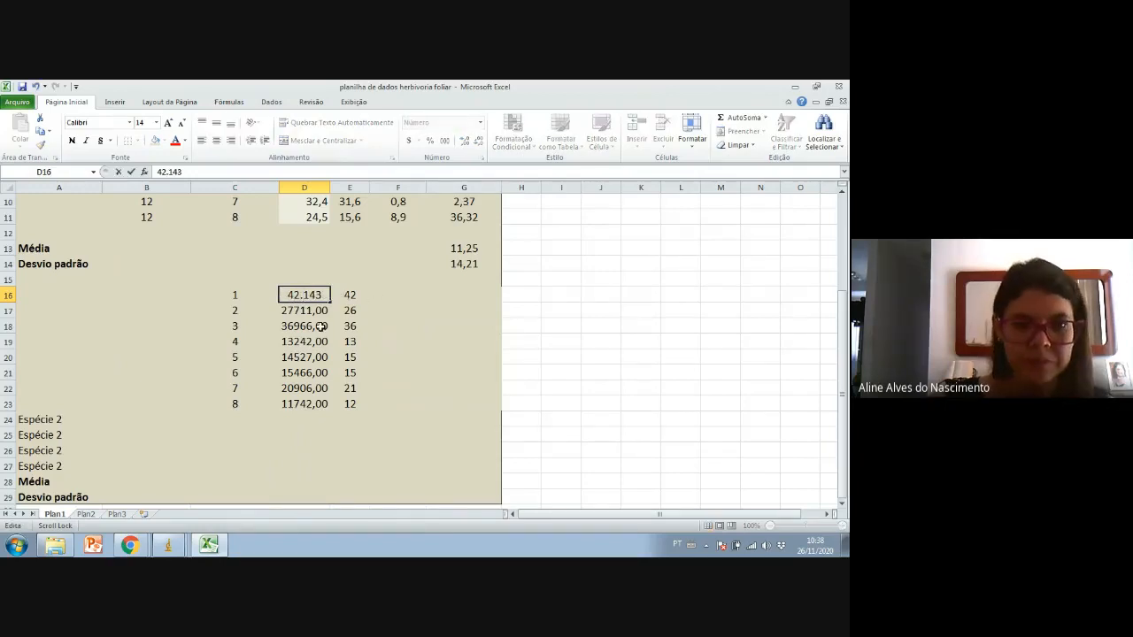
{"action": "key", "text": "Return"}
{"action": "double_click", "coordinate": [297, 314]}
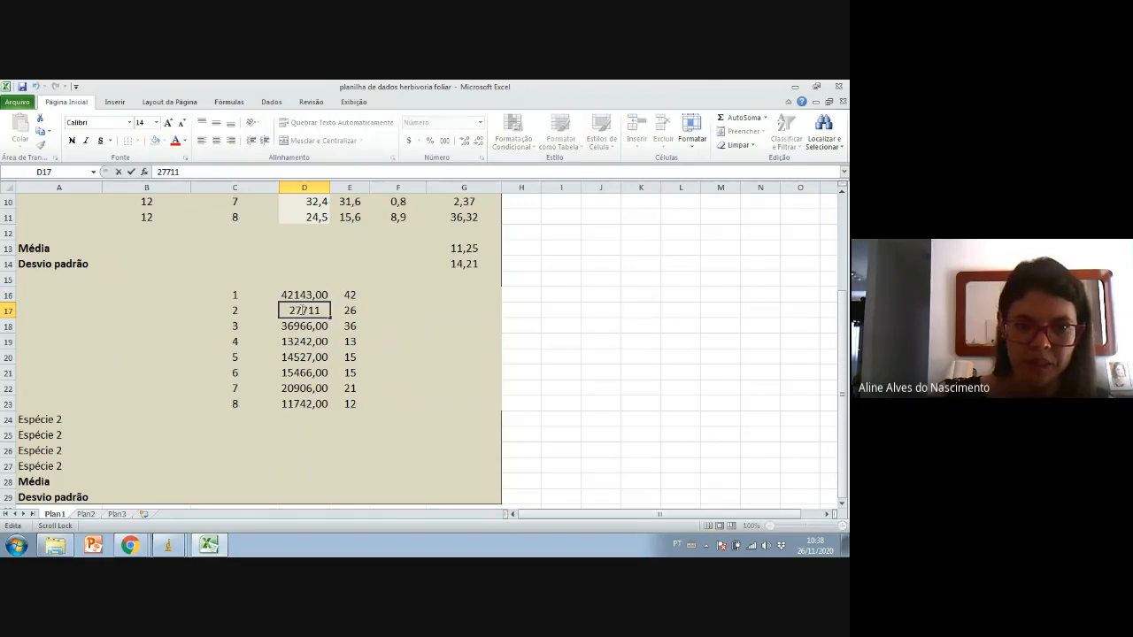
{"action": "key", "text": "Return"}
{"action": "double_click", "coordinate": [298, 327]}
{"action": "type", "text": "."}
{"action": "key", "text": "Return"}
{"action": "double_click", "coordinate": [302, 342]}
{"action": "type", "text": "."}
{"action": "key", "text": "Return"}
{"action": "double_click", "coordinate": [302, 357]}
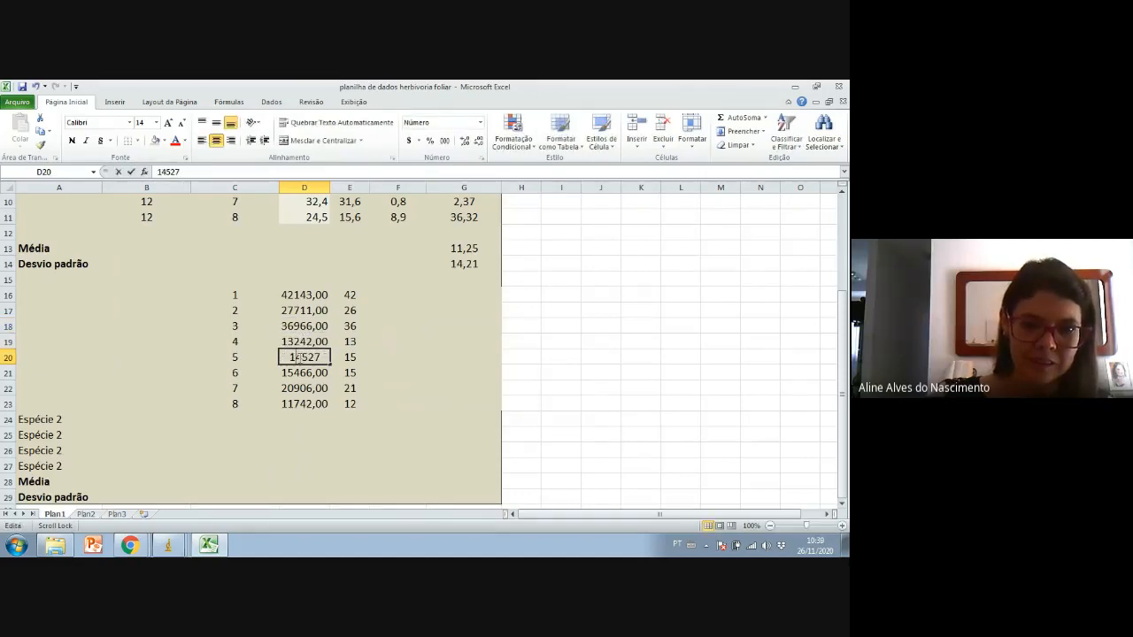
{"action": "key", "text": "Return"}
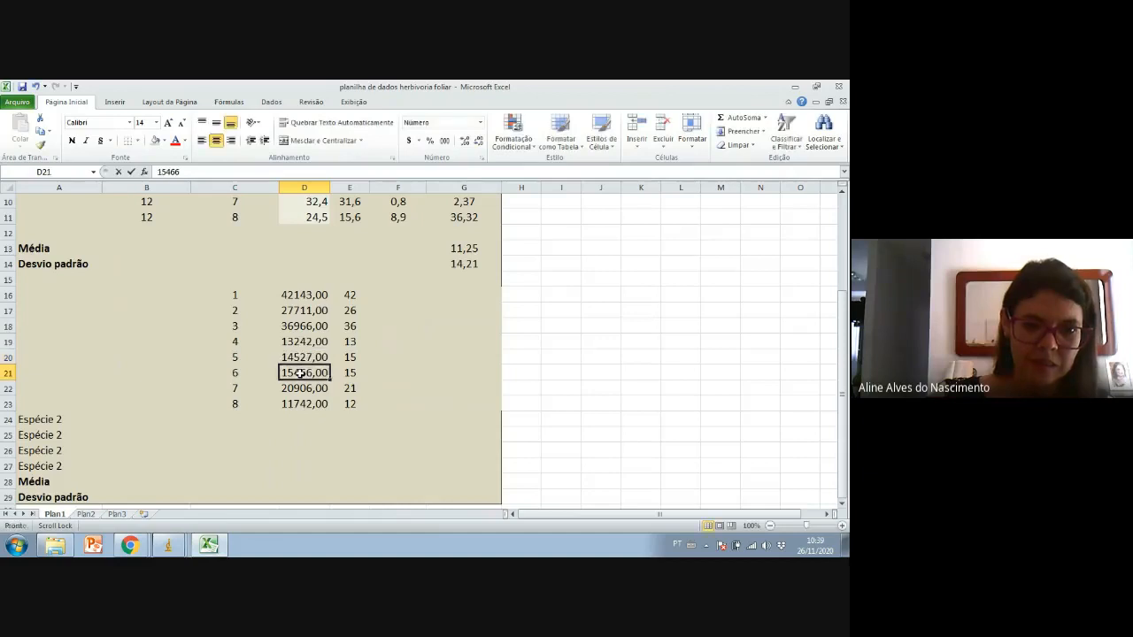
{"action": "type", "text": "15.466"}
{"action": "key", "text": "Return"}
{"action": "type", "text": "20906"}
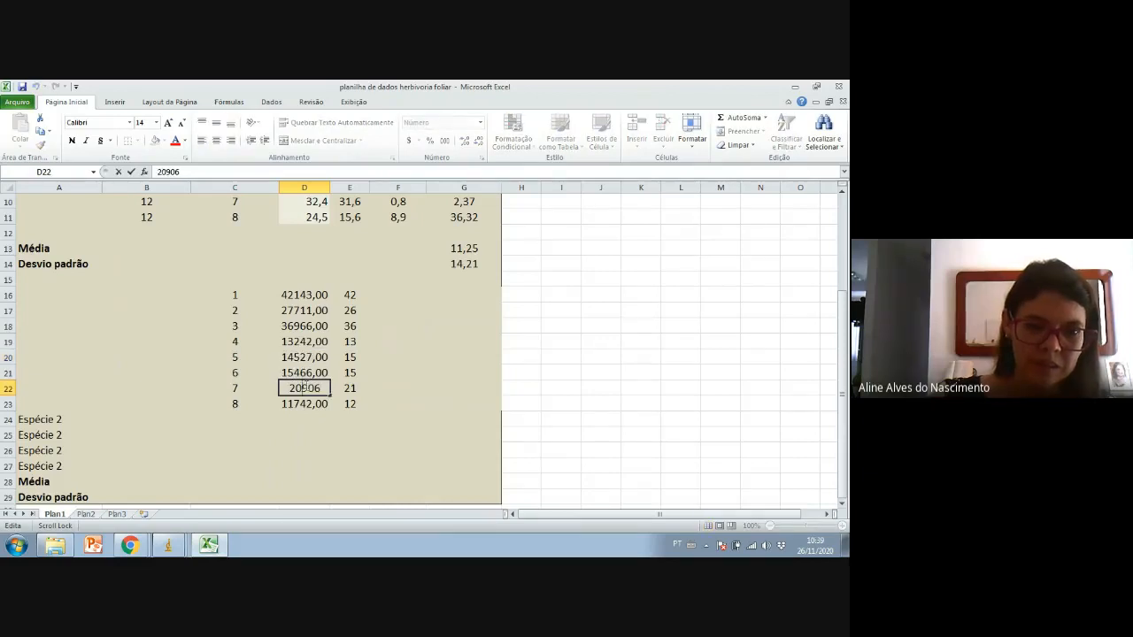
{"action": "key", "text": "Return"}
{"action": "type", "text": "11742"}
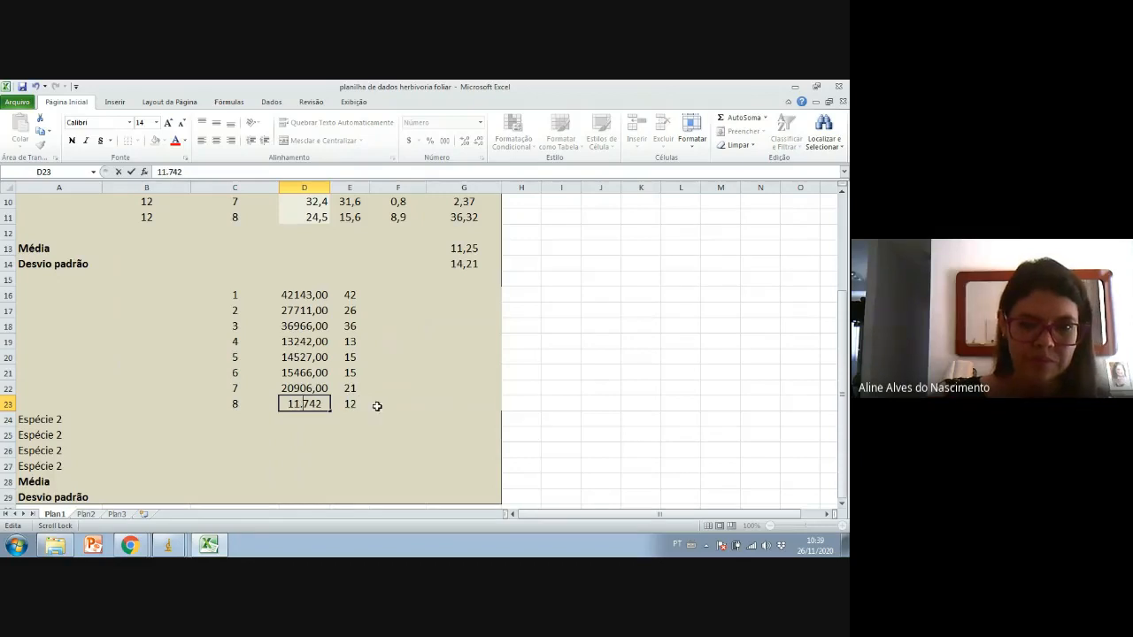
{"action": "left_click", "coordinate": [432, 411]}
- Reduce the number format of D16:D23 to zero decimal places
{"action": "left_click_drag", "start_coordinate": [304, 295], "coordinate": [307, 404]}
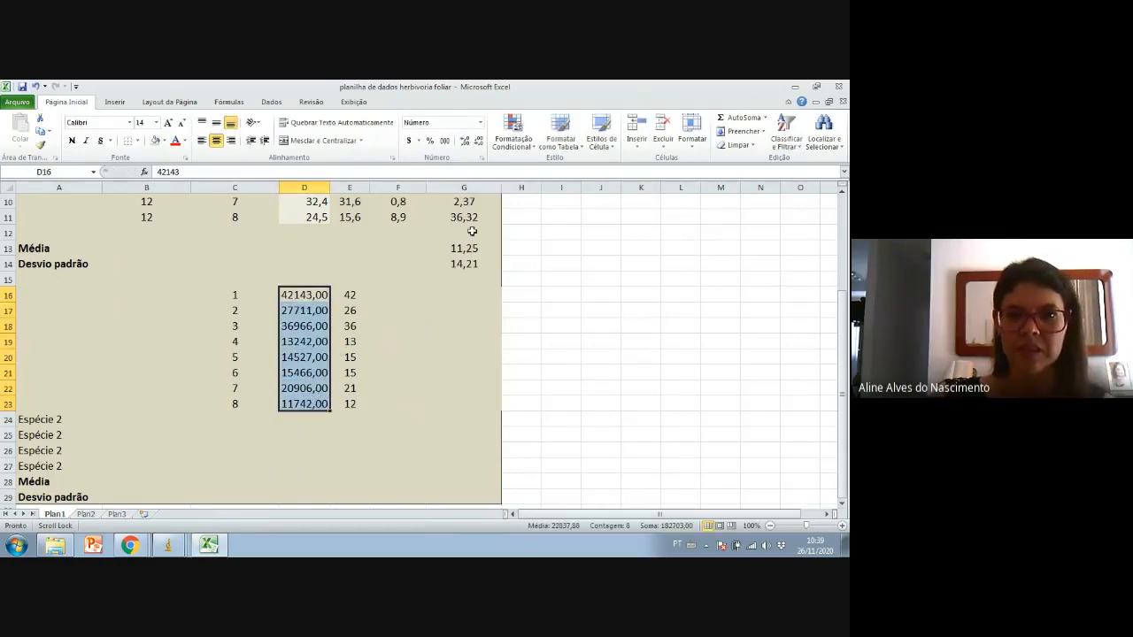
{"action": "left_click", "coordinate": [477, 144]}
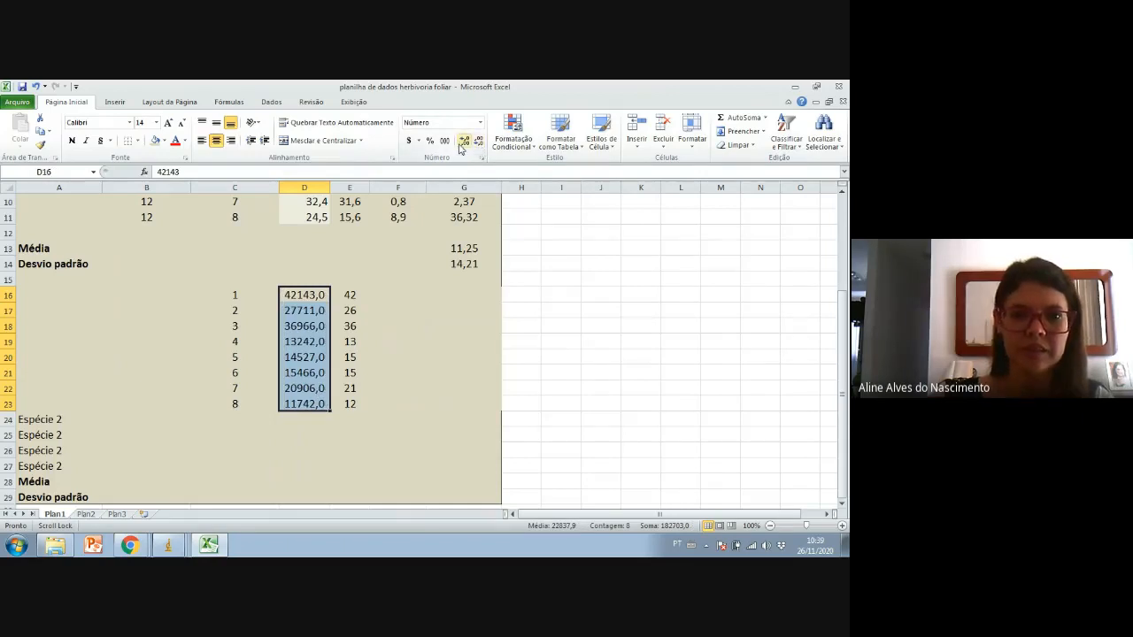
{"action": "left_click", "coordinate": [478, 144]}
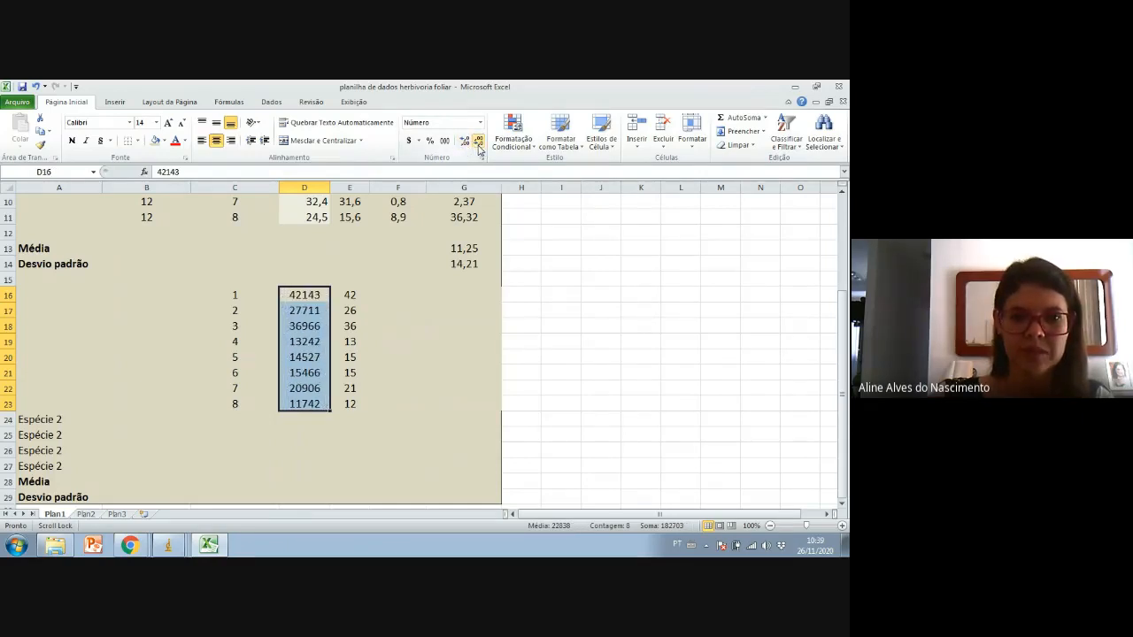
- Insert the decimal comma in the leaf areas in D16:D19, making them 42,143, 27,711, 36,966 and 13,242
{"action": "double_click", "coordinate": [310, 293]}
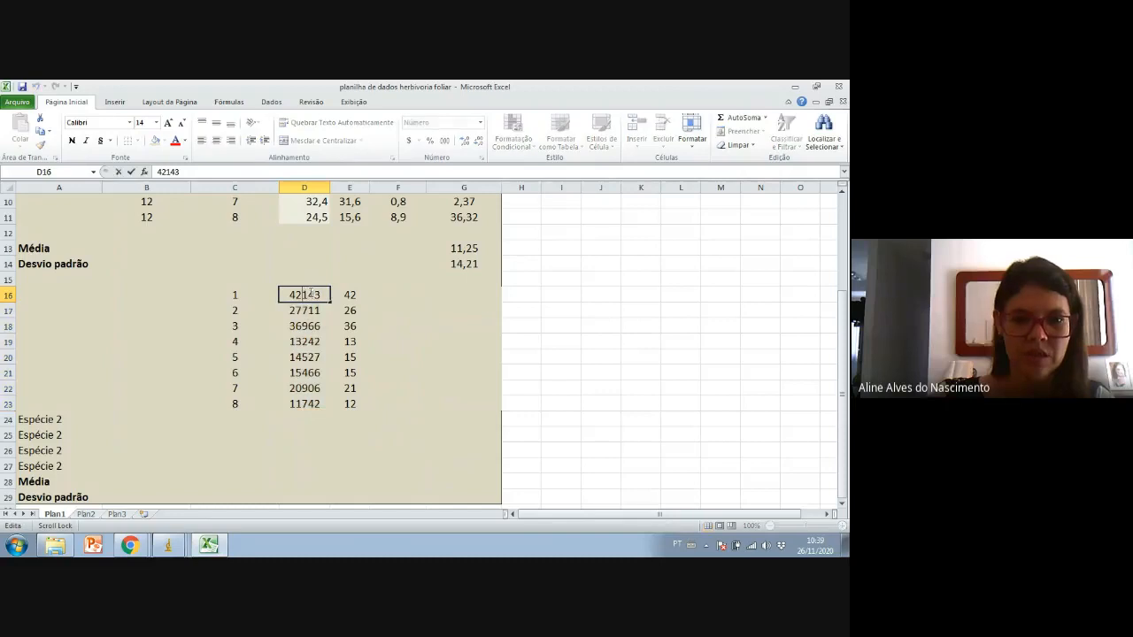
{"action": "type", "text": ","}
{"action": "left_click", "coordinate": [311, 312]}
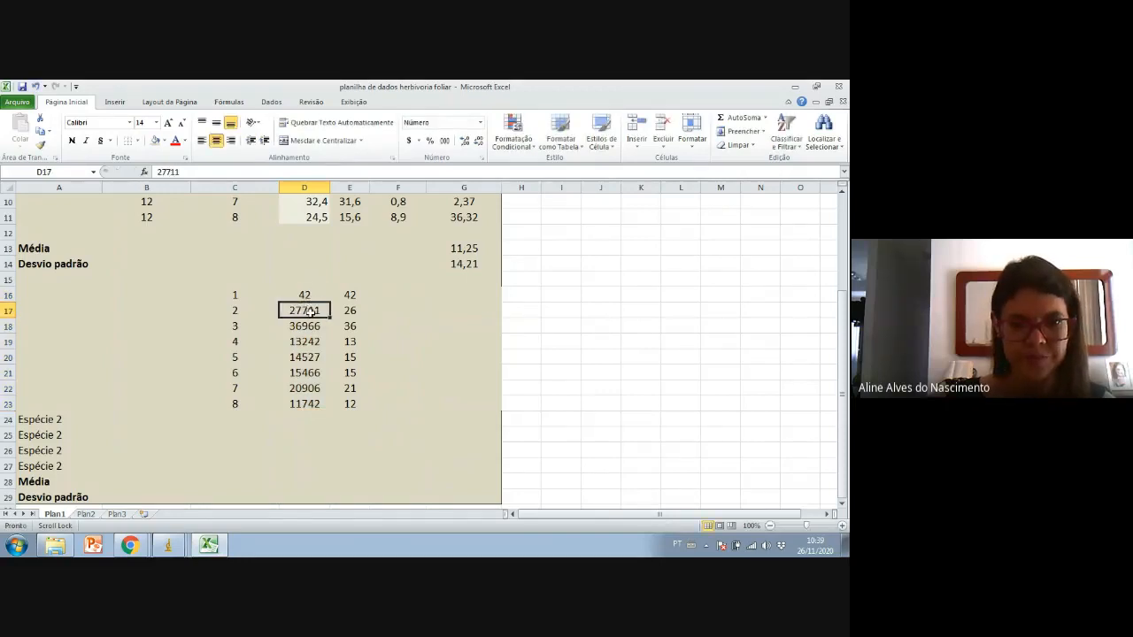
{"action": "double_click", "coordinate": [304, 312]}
{"action": "type", "text": ","}
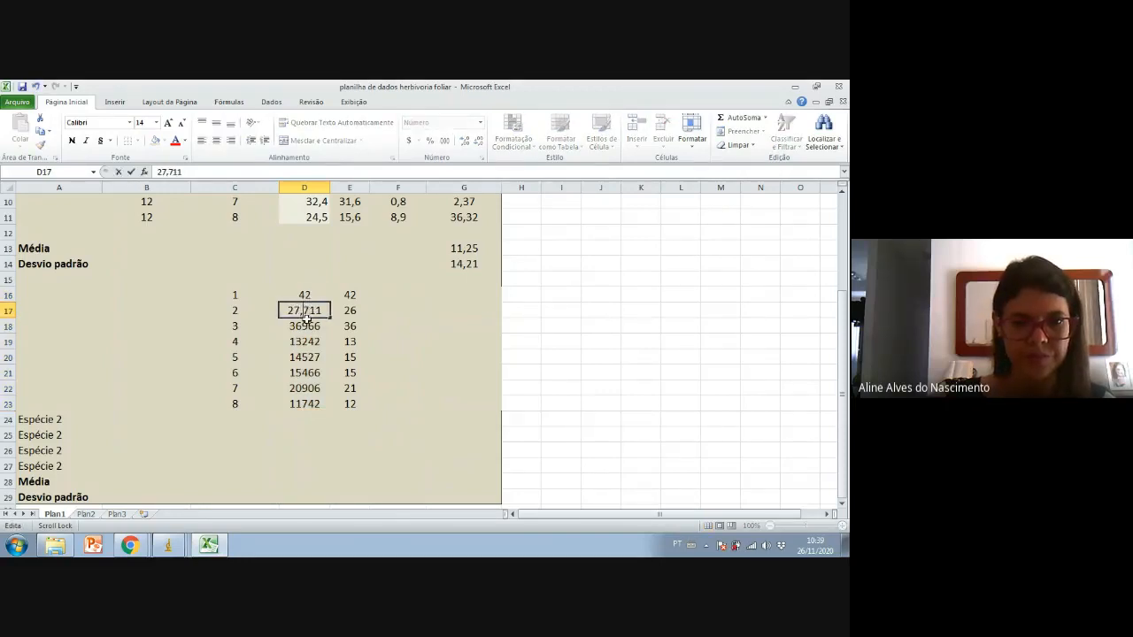
{"action": "left_click", "coordinate": [305, 326]}
{"action": "double_click", "coordinate": [304, 325]}
{"action": "type", "text": ","}
{"action": "left_click", "coordinate": [305, 341]}
{"action": "double_click", "coordinate": [304, 341]}
{"action": "type", "text": ","}
- Insert the decimal comma in the leaf areas in D20:D23, making them 14,527, 15,466, 20,906 and 11,742
{"action": "left_click", "coordinate": [305, 356]}
{"action": "double_click", "coordinate": [305, 357]}
{"action": "type", "text": ","}
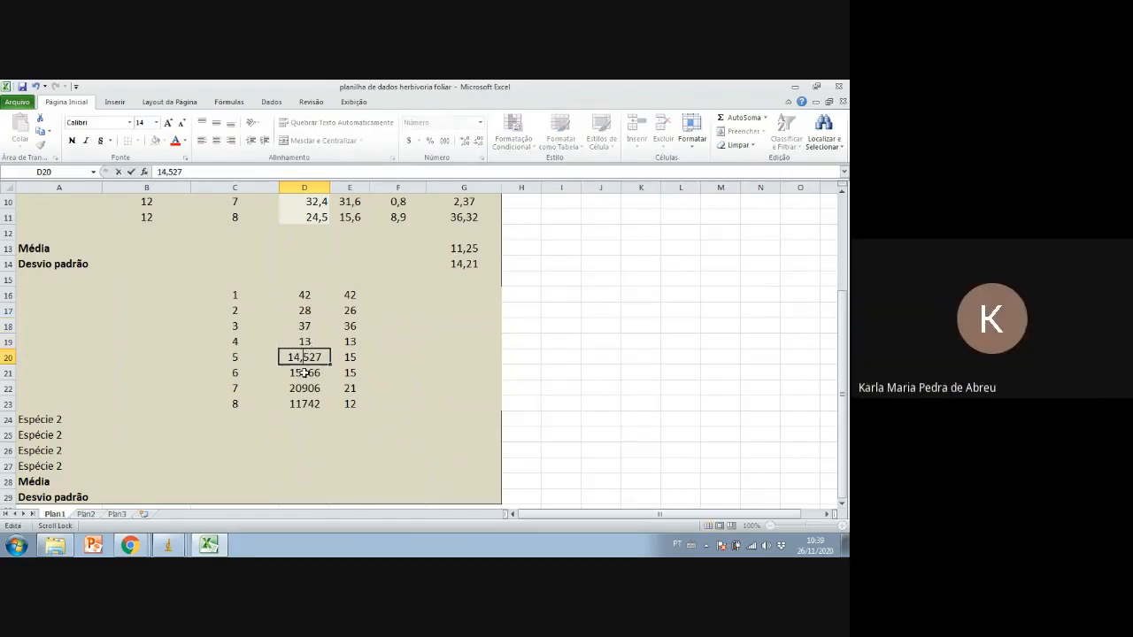
{"action": "left_click", "coordinate": [305, 372]}
{"action": "double_click", "coordinate": [304, 373]}
{"action": "type", "text": ","}
{"action": "left_click", "coordinate": [304, 387]}
{"action": "double_click", "coordinate": [304, 387]}
{"action": "type", "text": ","}
{"action": "left_click", "coordinate": [304, 402]}
{"action": "double_click", "coordinate": [303, 403]}
{"action": "type", "text": ","}
{"action": "left_click", "coordinate": [419, 407]}
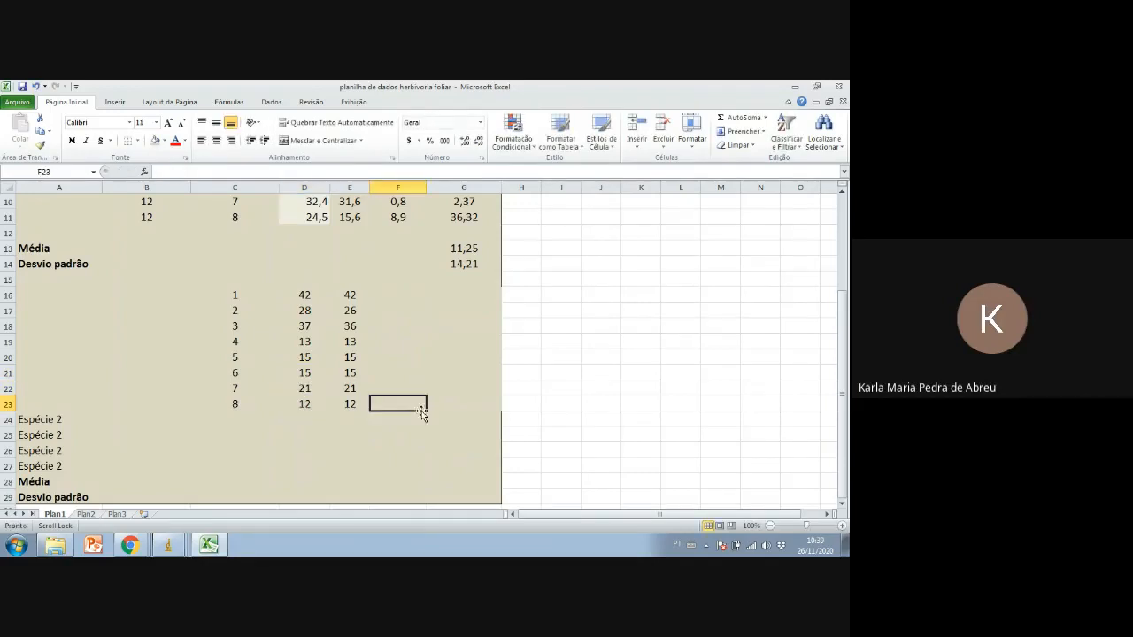
- Format the total and actual leaf areas in D16:E23 with two decimal places
{"action": "left_click_drag", "start_coordinate": [304, 298], "coordinate": [349, 404]}
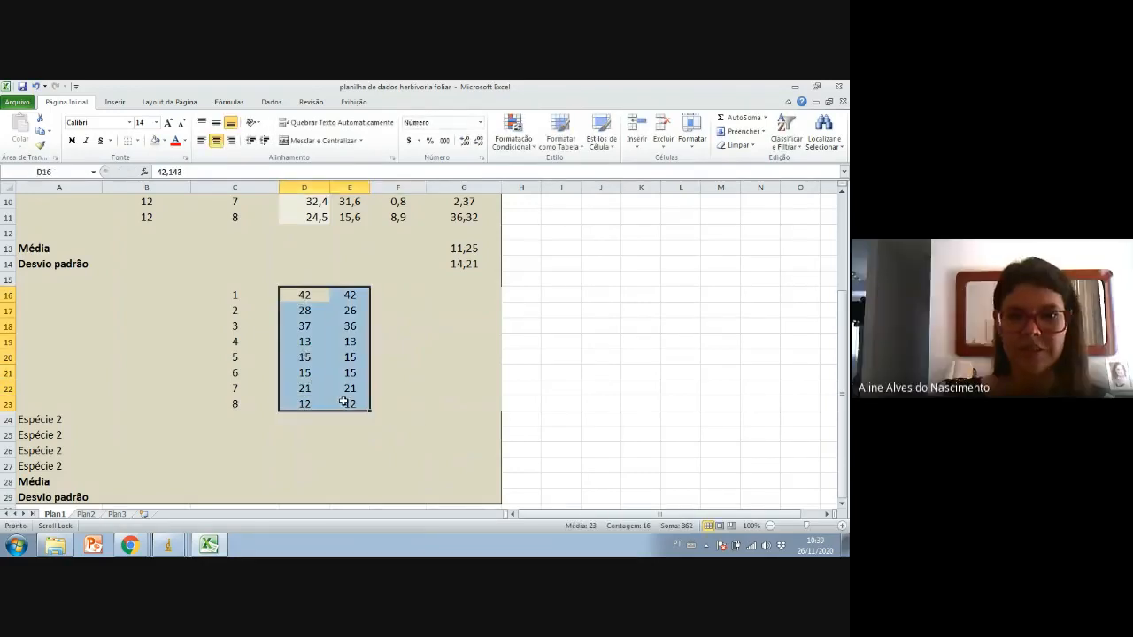
{"action": "left_click", "coordinate": [465, 141]}
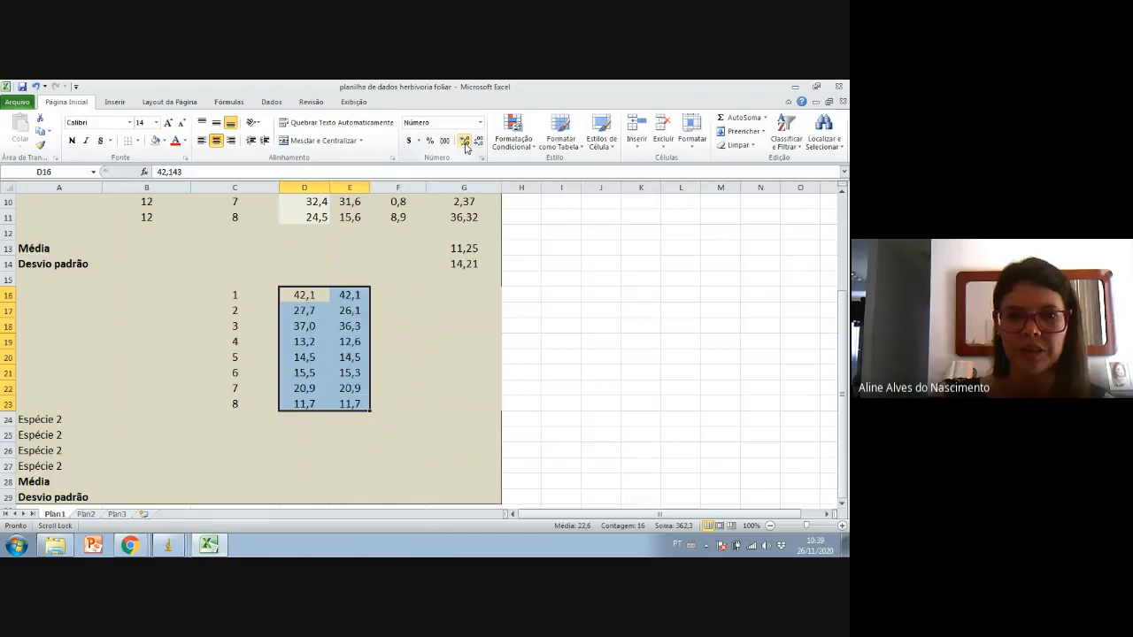
{"action": "left_click", "coordinate": [465, 142]}
{"action": "left_click", "coordinate": [399, 344]}
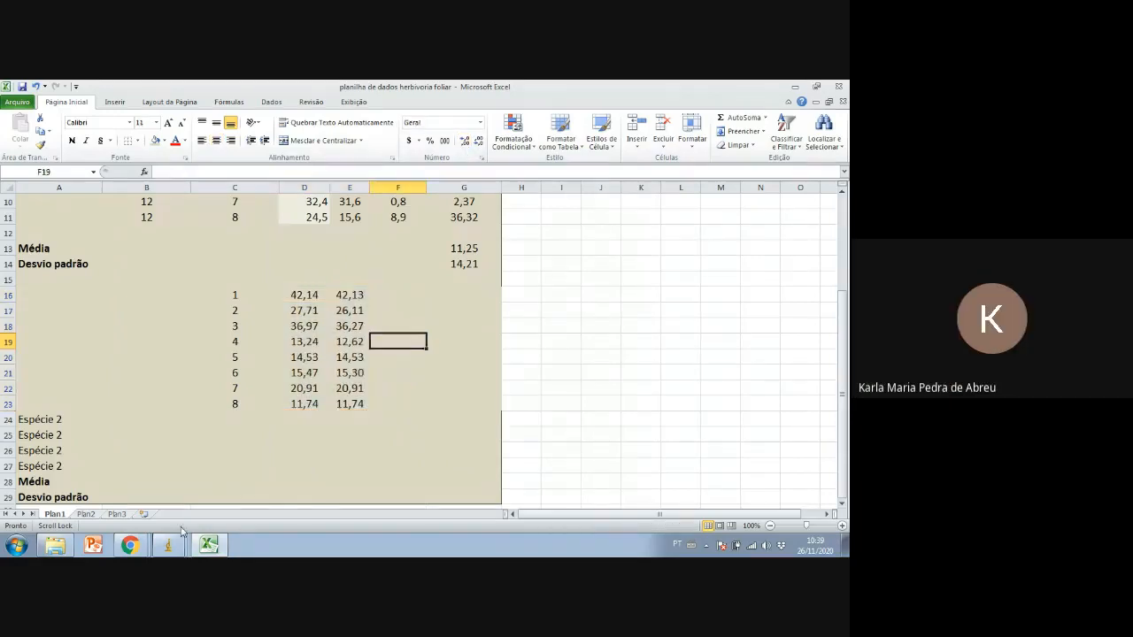
- Switch to the Google Meet window in Chrome to read the meeting chat, and minimize it when finished
{"action": "mouse_move", "coordinate": [140, 553]}
{"action": "mouse_move", "coordinate": [180, 549]}
{"action": "left_click", "coordinate": [798, 87]}
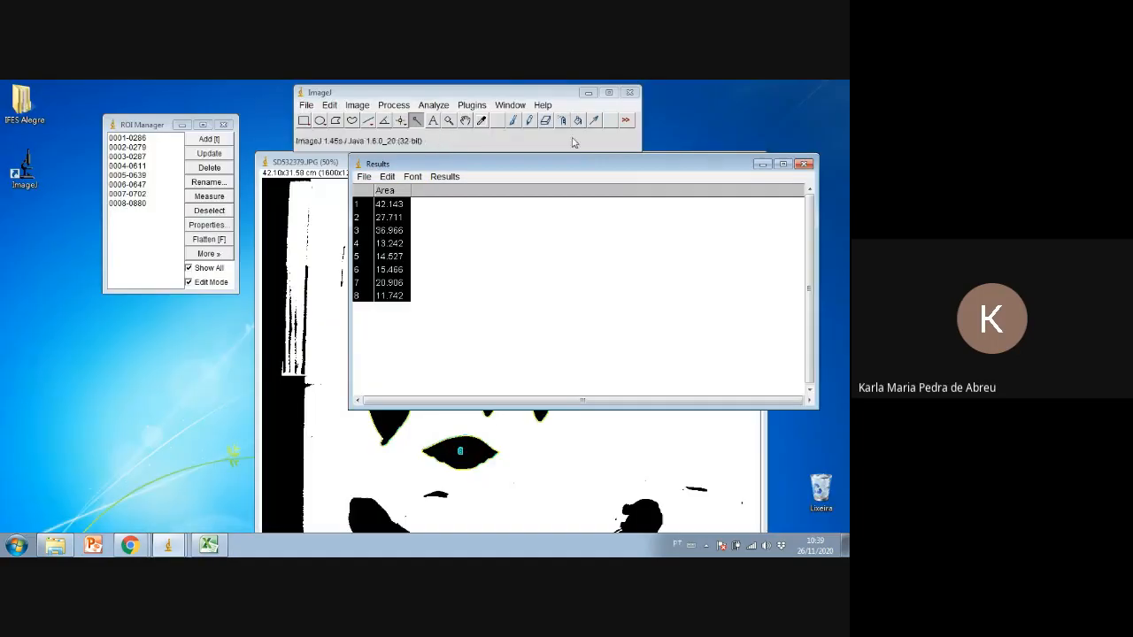
{"action": "left_click", "coordinate": [132, 523]}
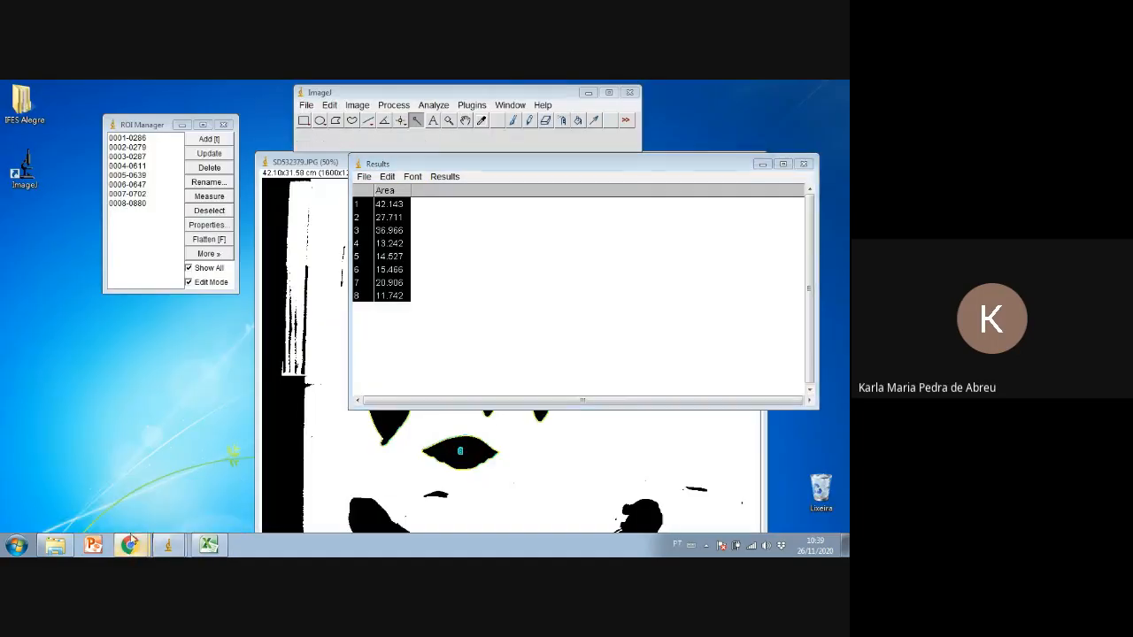
{"action": "left_click", "coordinate": [124, 498]}
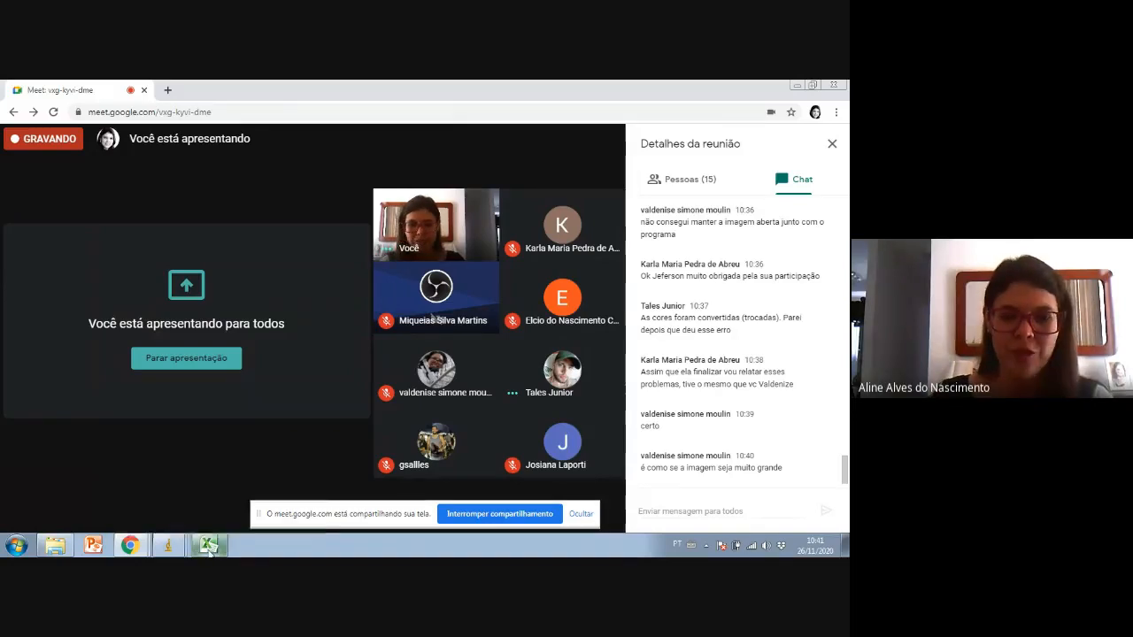
{"action": "mouse_move", "coordinate": [209, 546]}
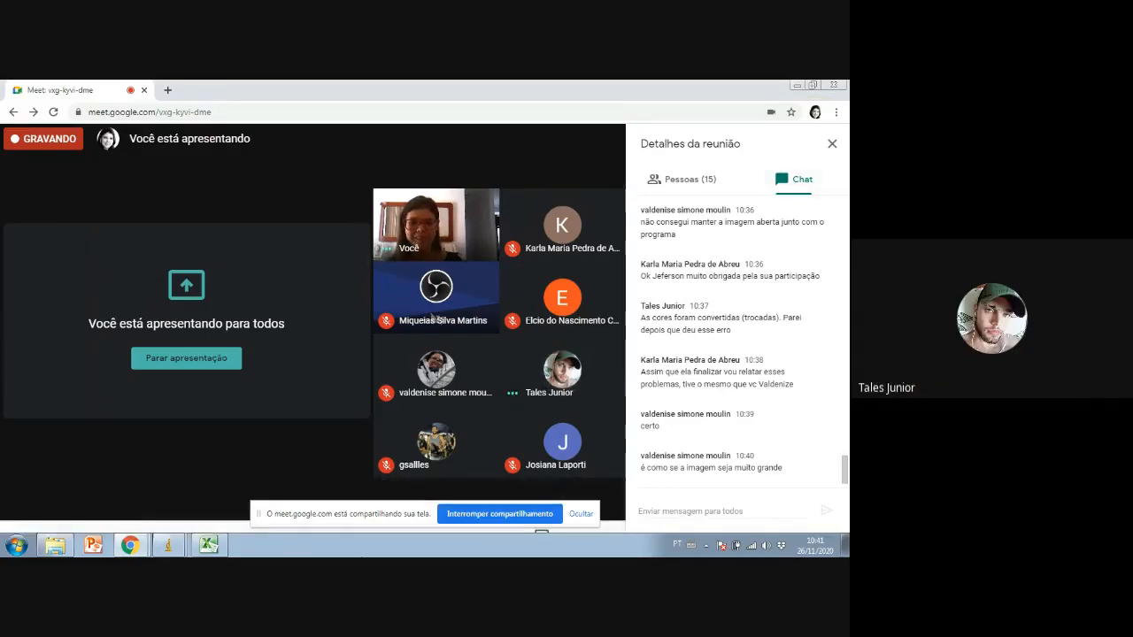
{"action": "left_click", "coordinate": [798, 85]}
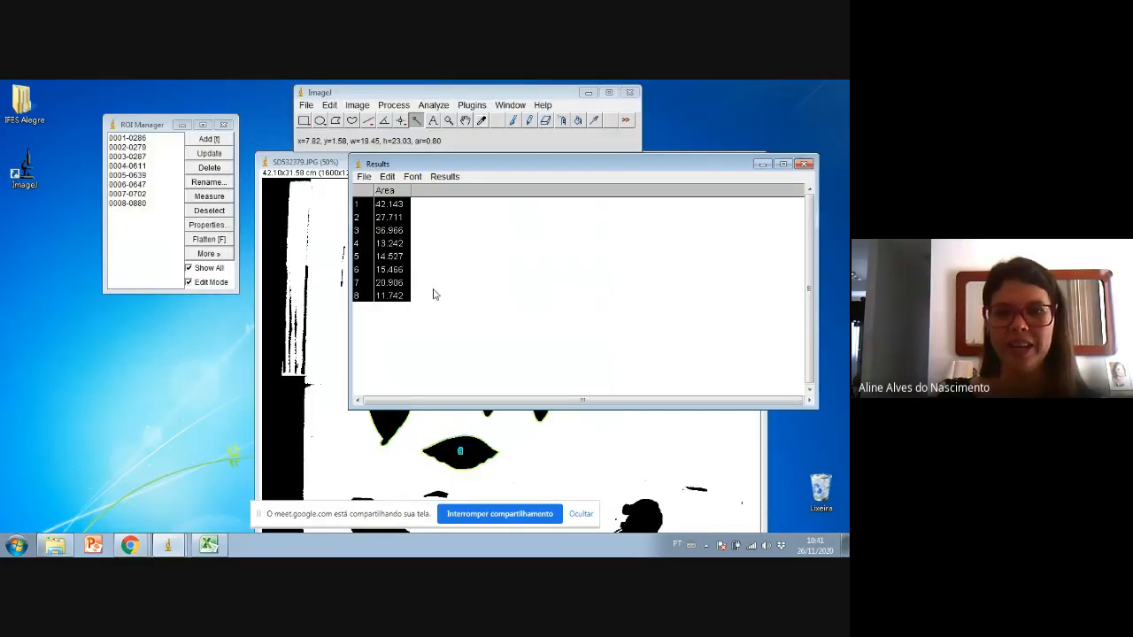
- Switch to the Excel spreadsheet and review the first leaf's areas in D16 and E16 against the Espécie 1 table
{"action": "left_click", "coordinate": [209, 545]}
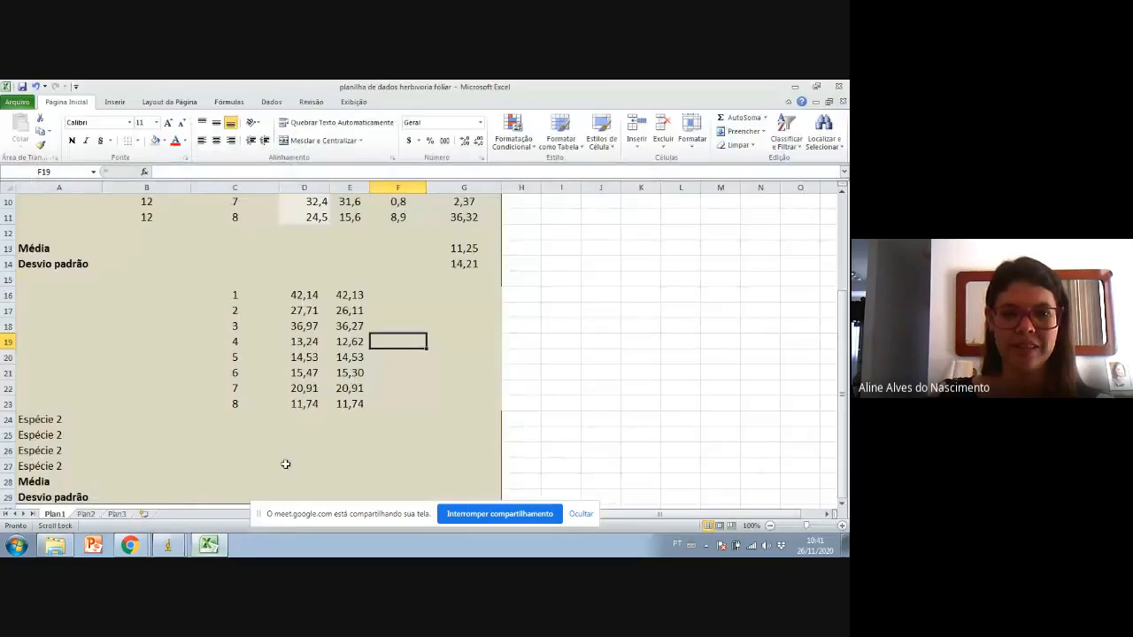
{"action": "left_click_drag", "start_coordinate": [304, 294], "coordinate": [341, 295]}
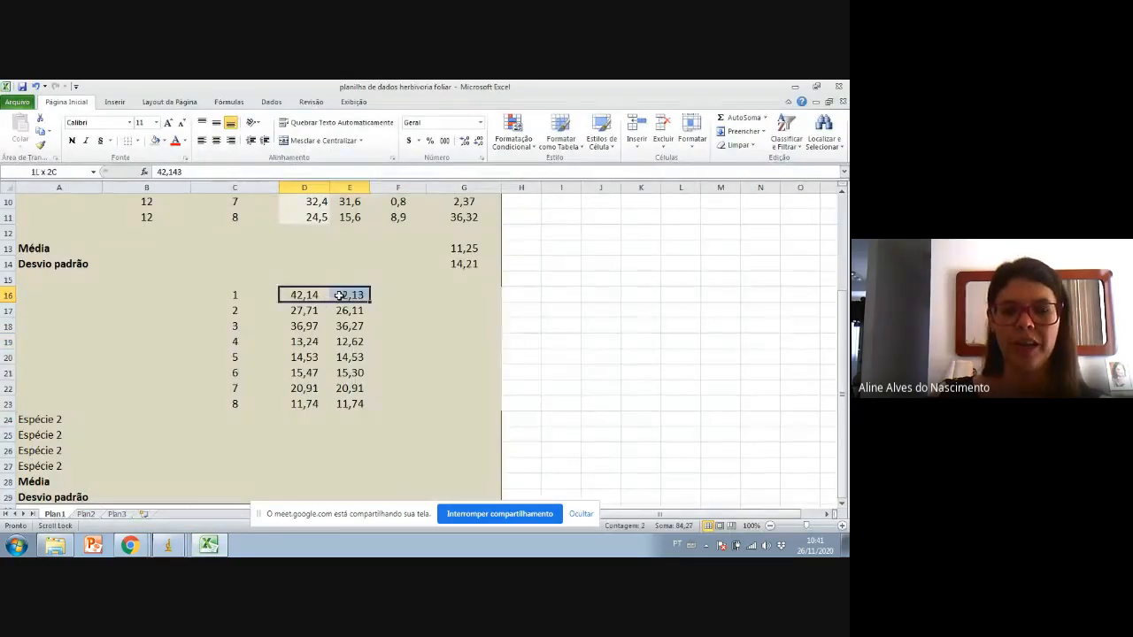
{"action": "scroll", "coordinate": [347, 319], "scroll_direction": "up", "scroll_amount": 3}
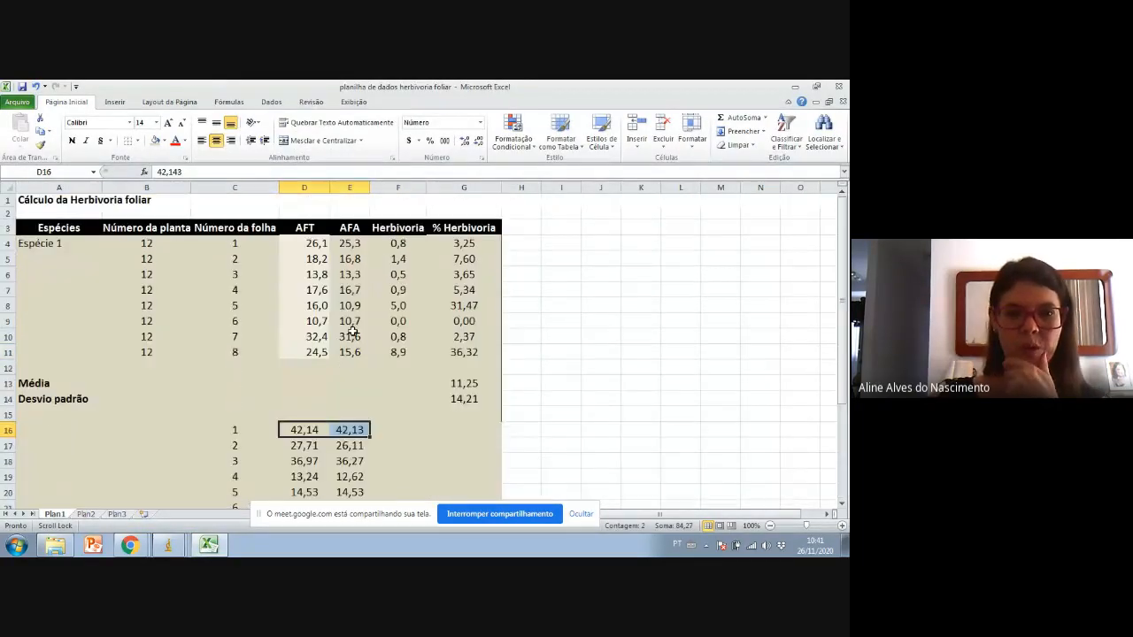
{"action": "scroll", "coordinate": [350, 329], "scroll_direction": "down", "scroll_amount": 1}
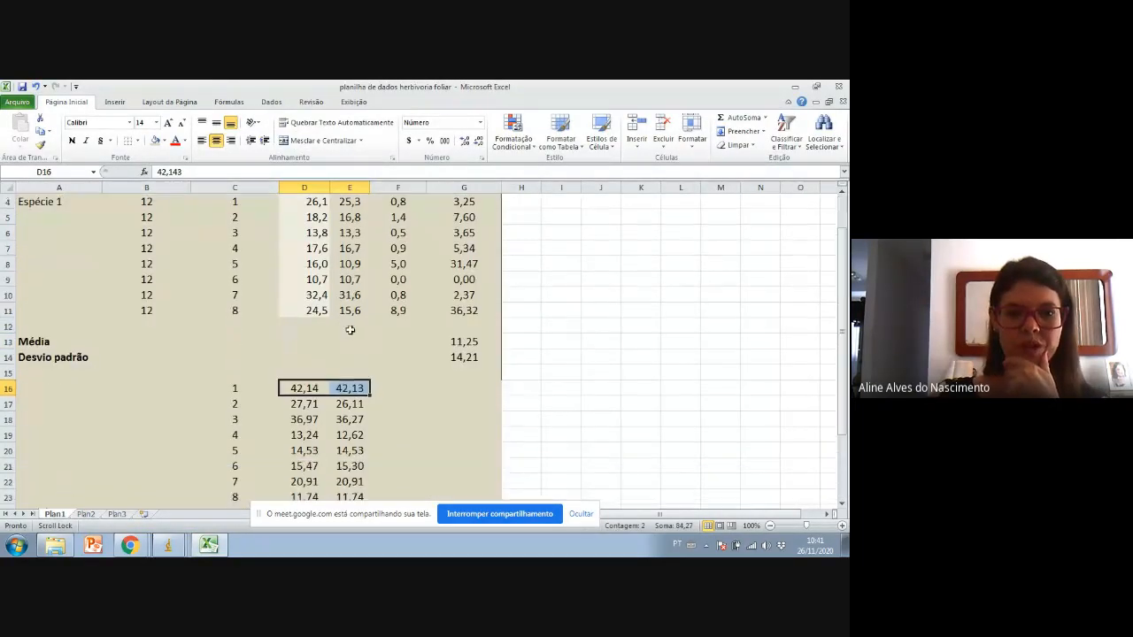
{"action": "left_click", "coordinate": [304, 388]}
{"action": "scroll", "coordinate": [384, 359], "scroll_direction": "down", "scroll_amount": 1}
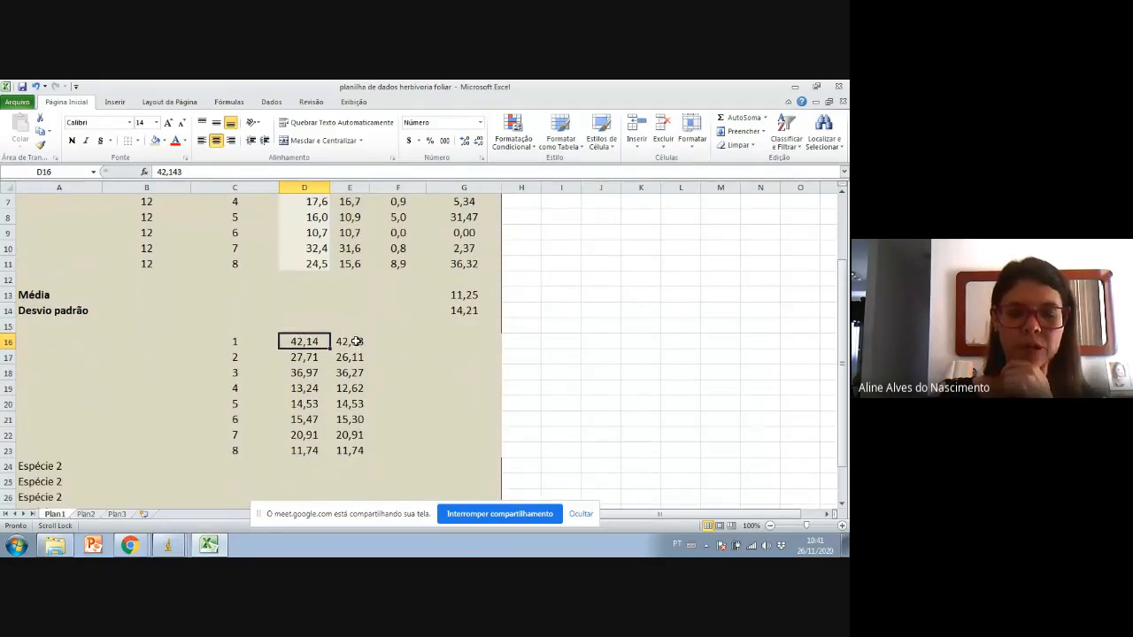
{"action": "scroll", "coordinate": [360, 351], "scroll_direction": "up", "scroll_amount": 1}
{"action": "left_click", "coordinate": [351, 388]}
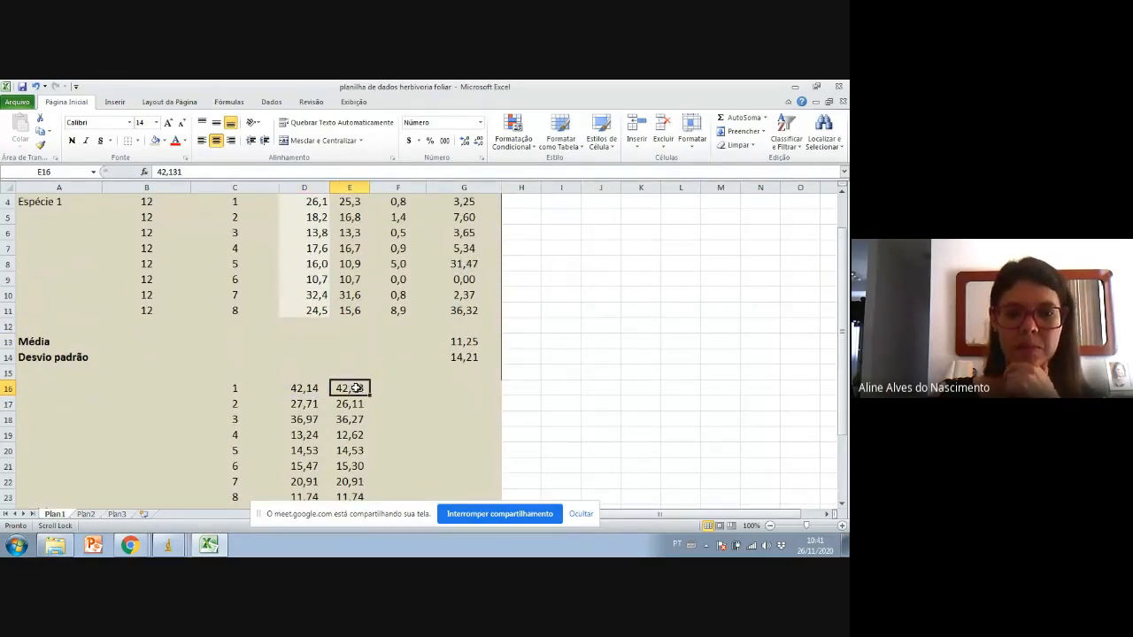
- Calculate the first leaf's herbivory in F16 with the formula =D16-E16
{"action": "left_click", "coordinate": [389, 387]}
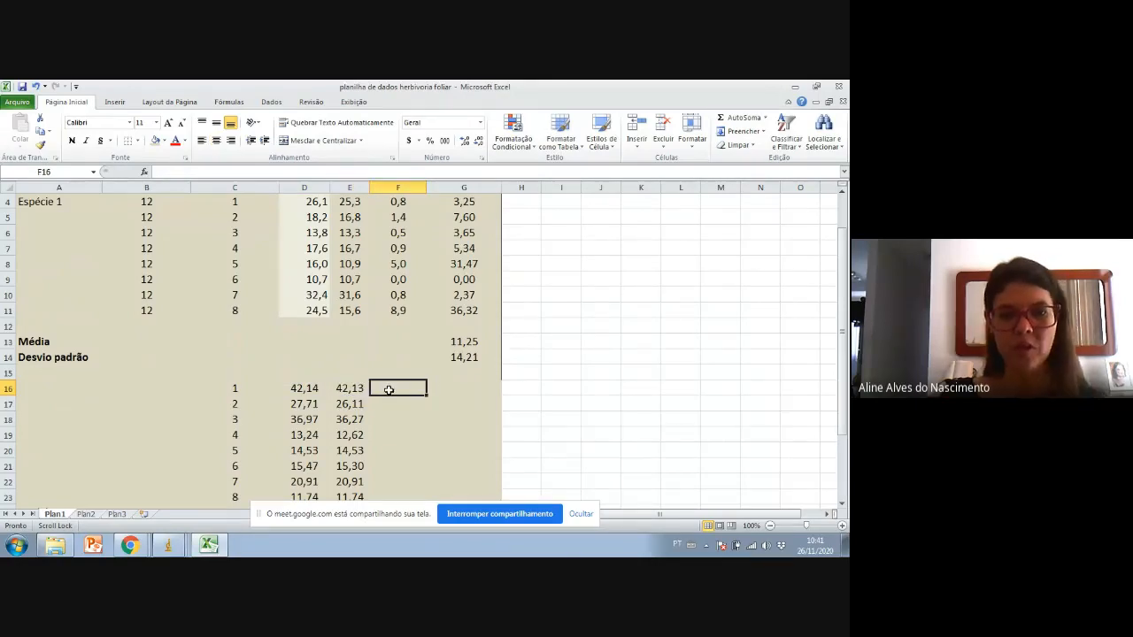
{"action": "type", "text": "="}
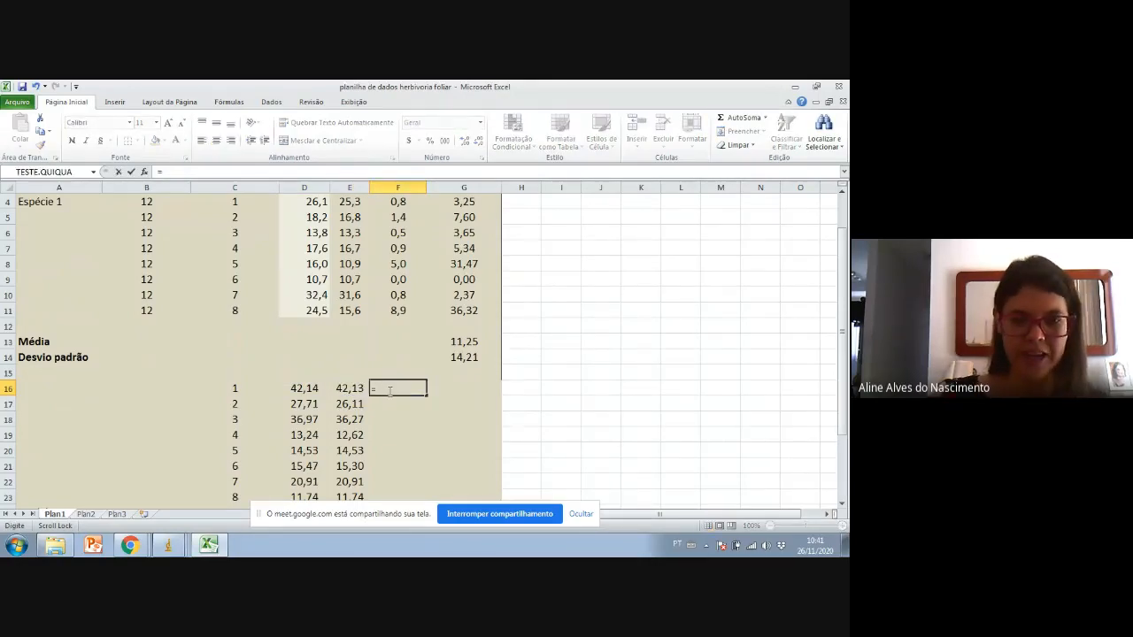
{"action": "left_click", "coordinate": [313, 389]}
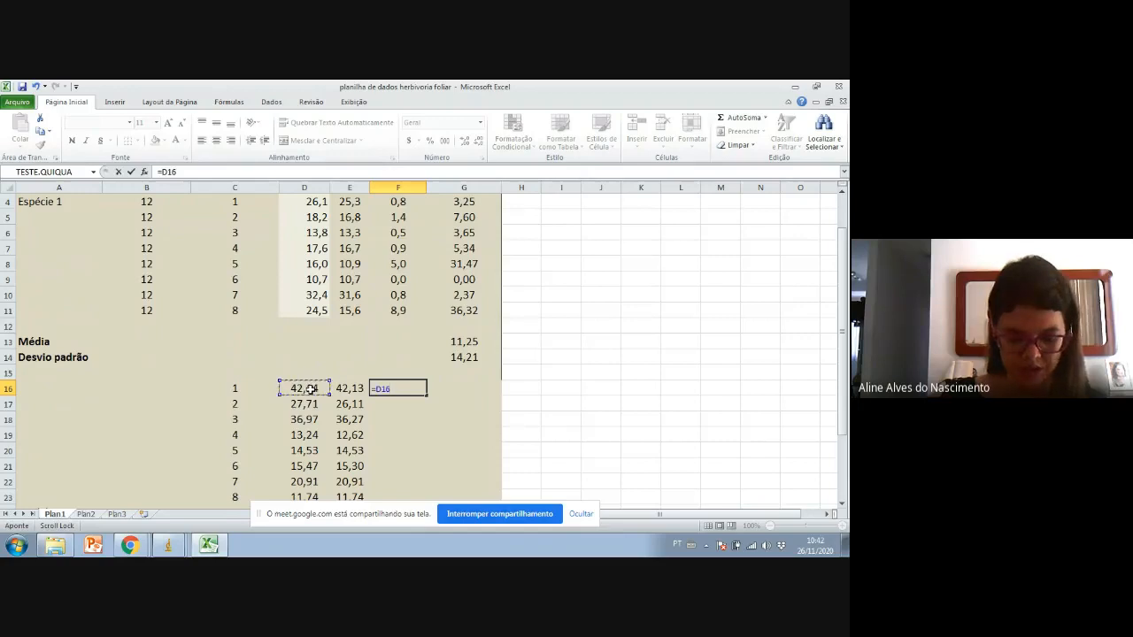
{"action": "type", "text": "-"}
{"action": "left_click", "coordinate": [350, 389]}
{"action": "key", "text": "Return"}
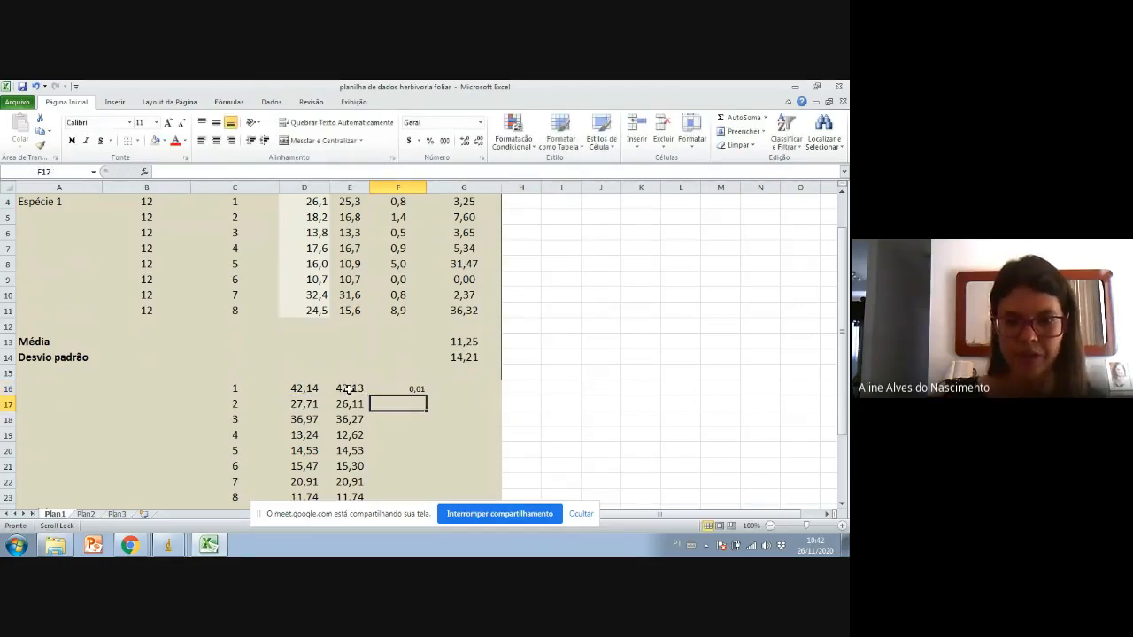
- Fill the herbivory formula from F16 down to F23 for the remaining leaves
{"action": "left_click", "coordinate": [392, 390]}
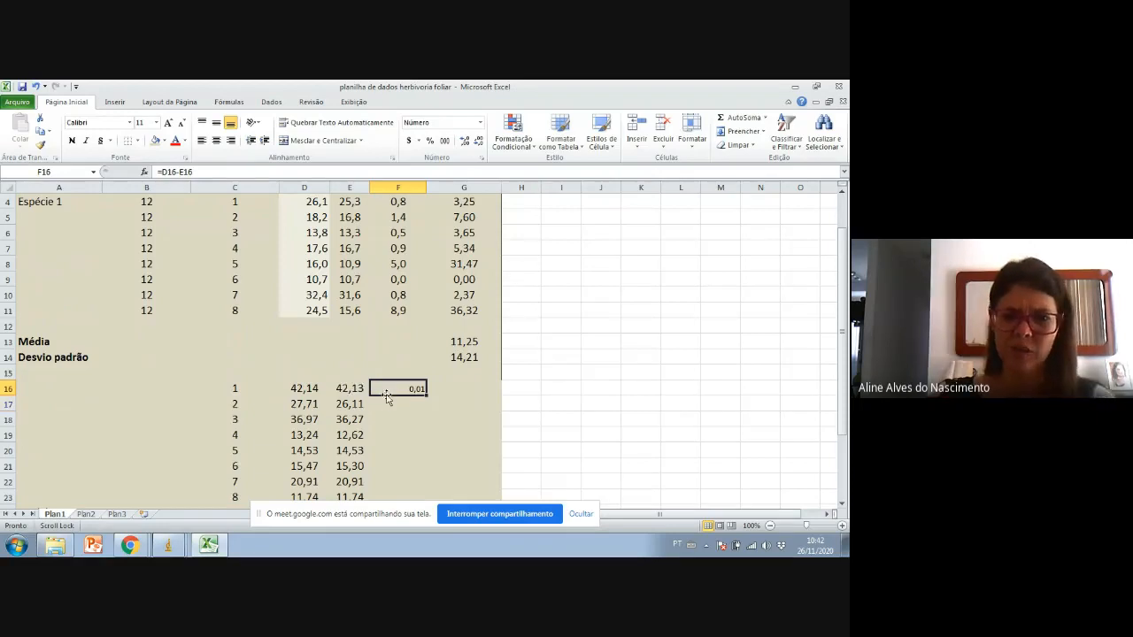
{"action": "scroll", "coordinate": [421, 393], "scroll_direction": "down", "scroll_amount": 2}
{"action": "left_click_drag", "start_coordinate": [426, 302], "coordinate": [428, 414]}
{"action": "left_click", "coordinate": [419, 391]}
{"action": "left_click", "coordinate": [478, 373]}
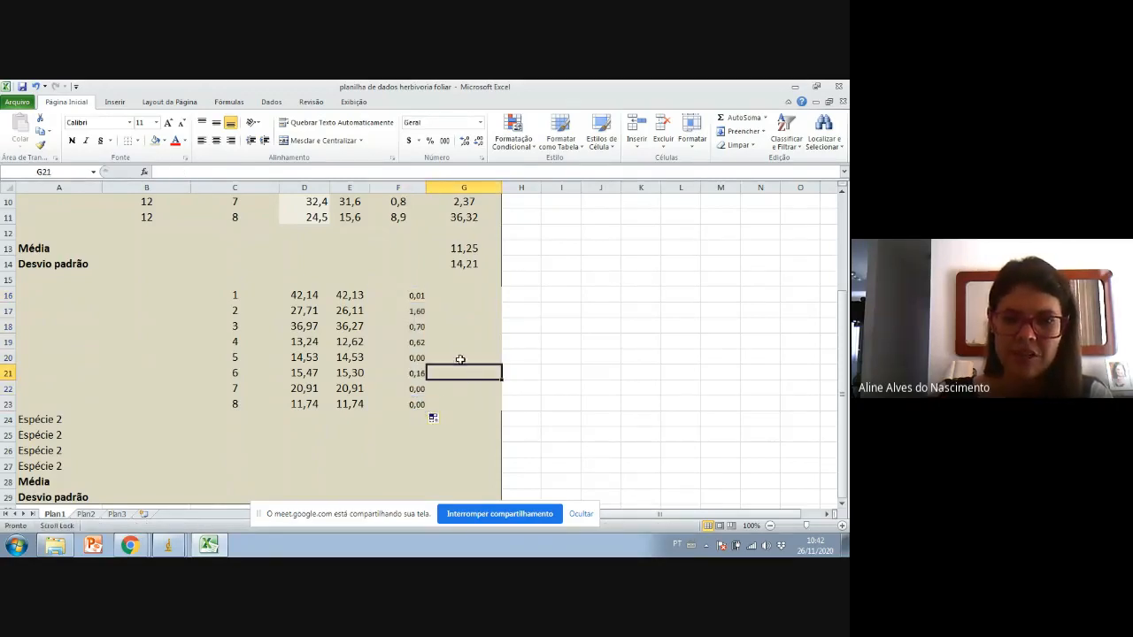
{"action": "left_click_drag", "start_coordinate": [412, 295], "coordinate": [416, 403]}
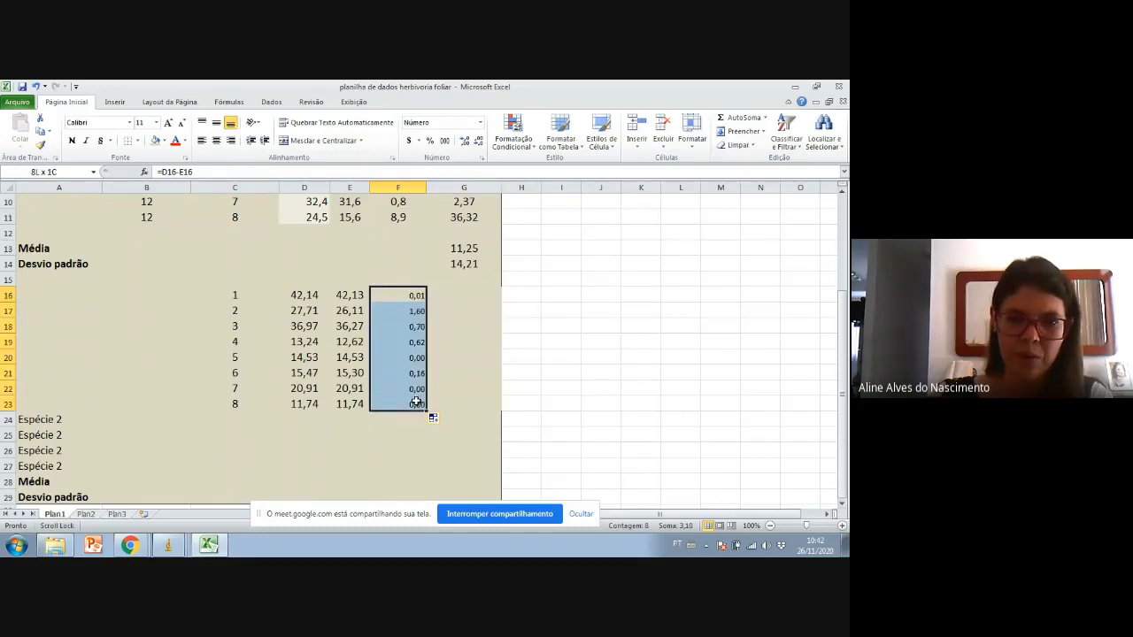
- Copy the % Herbivoria formula from G4 into G16 for the first leaf of the new data
{"action": "scroll", "coordinate": [456, 329], "scroll_direction": "up", "scroll_amount": 1}
{"action": "left_click", "coordinate": [456, 342]}
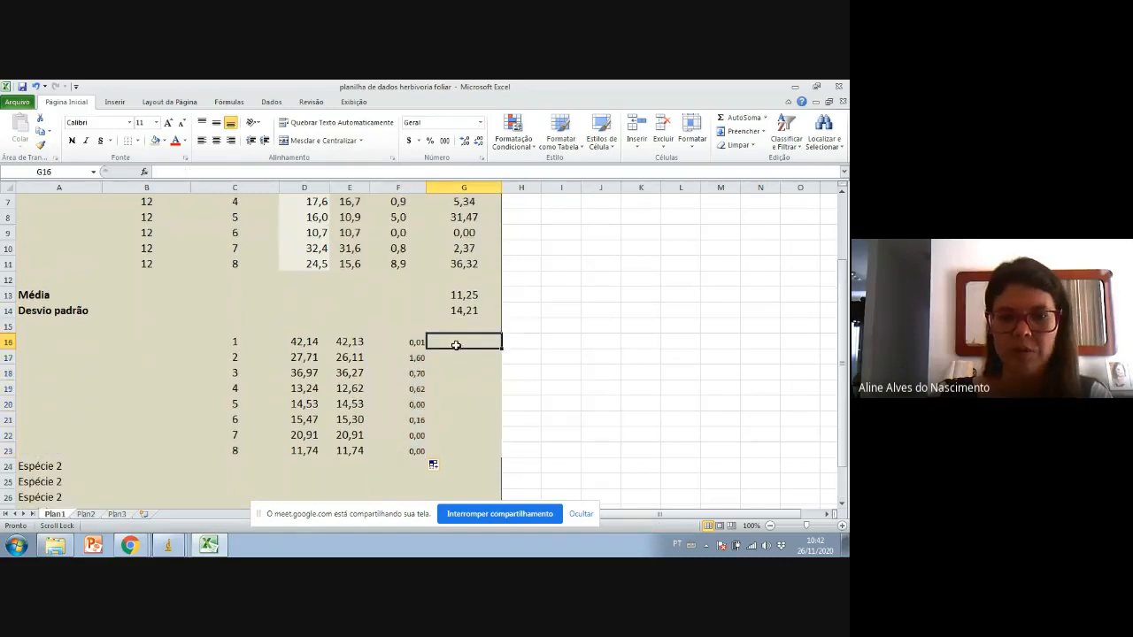
{"action": "scroll", "coordinate": [469, 350], "scroll_direction": "up", "scroll_amount": 1}
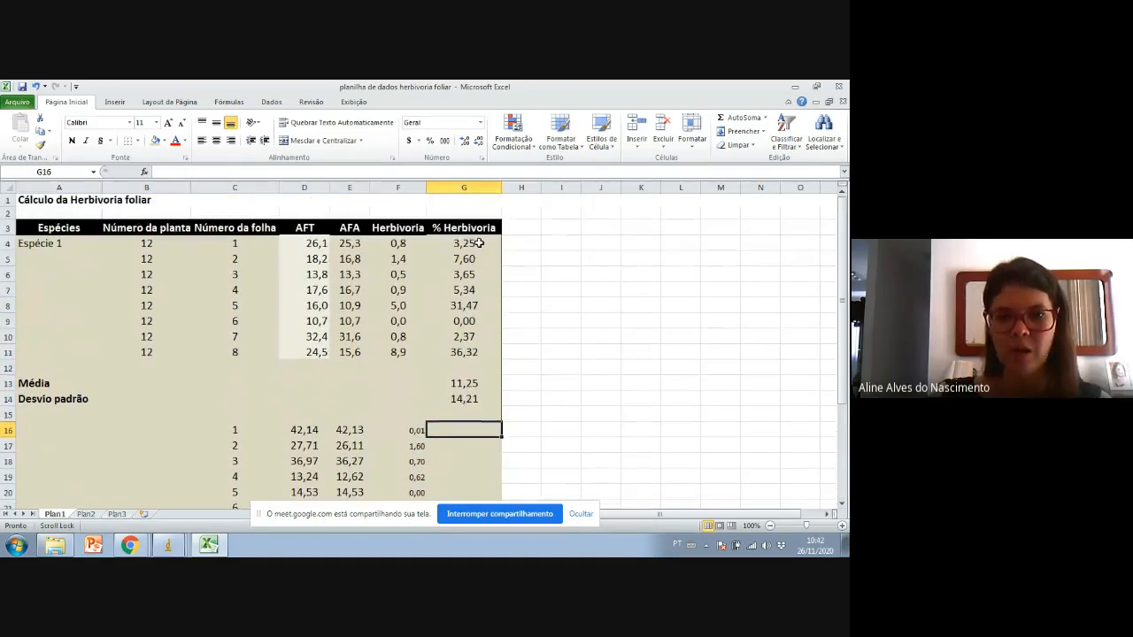
{"action": "left_click", "coordinate": [473, 244]}
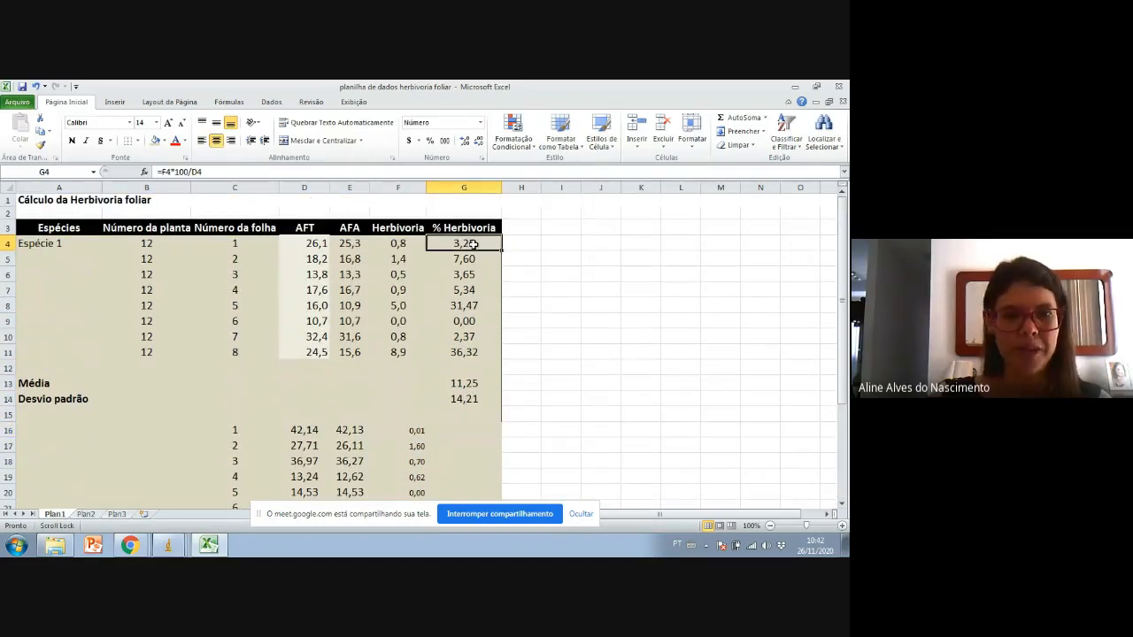
{"action": "key", "text": "ctrl+c"}
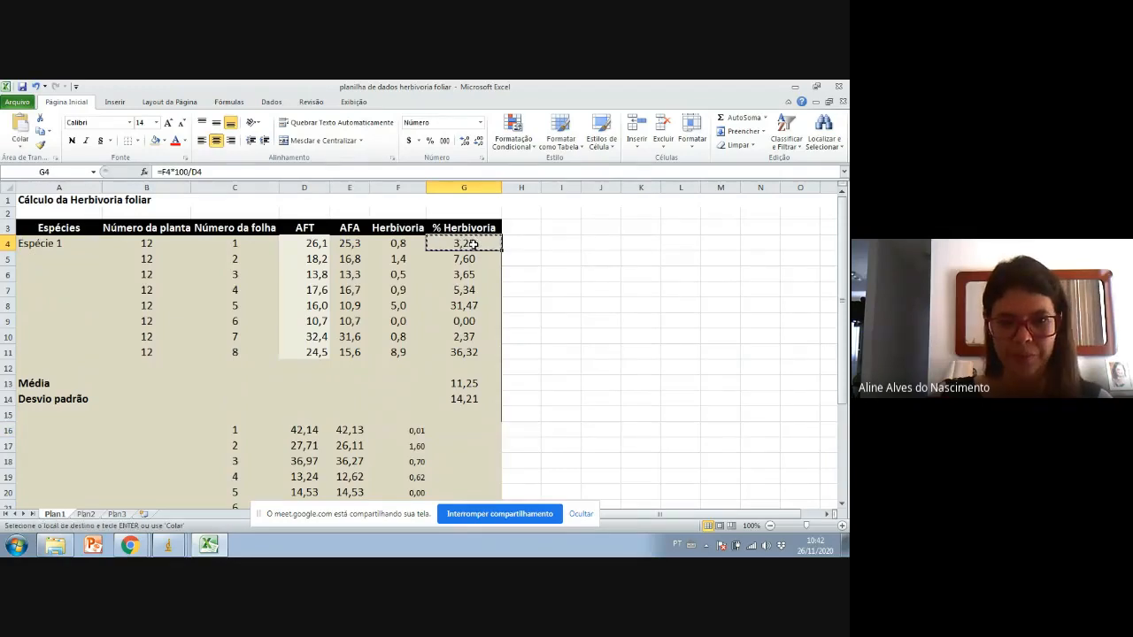
{"action": "left_click", "coordinate": [455, 431]}
{"action": "key", "text": "ctrl+v"}
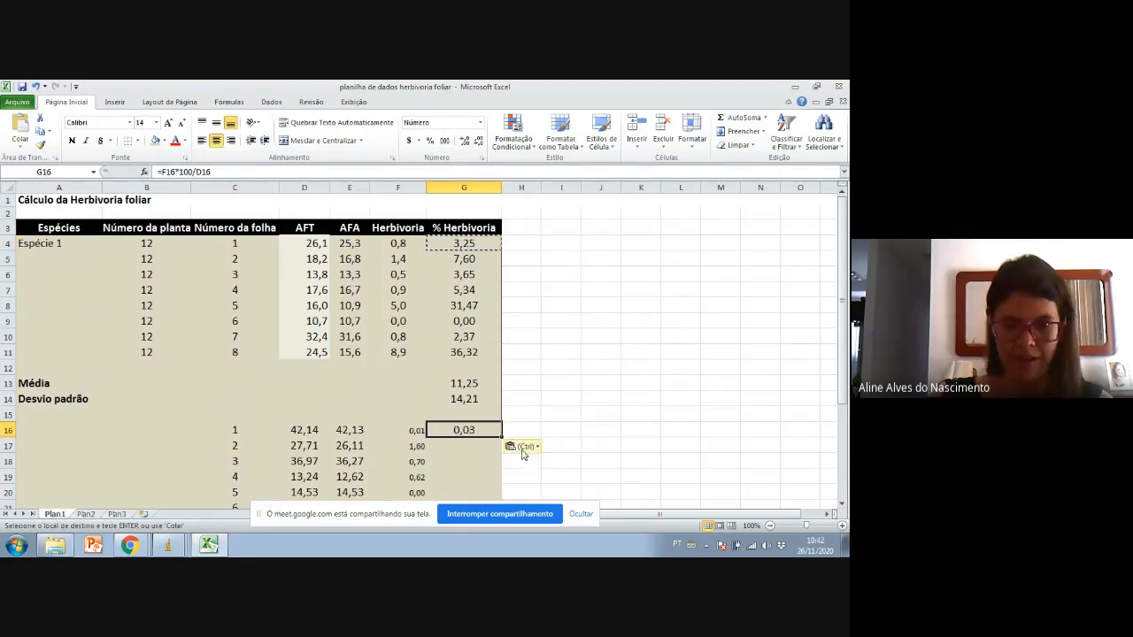
- Examine the herbivory formula in F16 and open the percentage formula in G16 to inspect its cell references
{"action": "scroll", "coordinate": [576, 396], "scroll_direction": "down", "scroll_amount": 2}
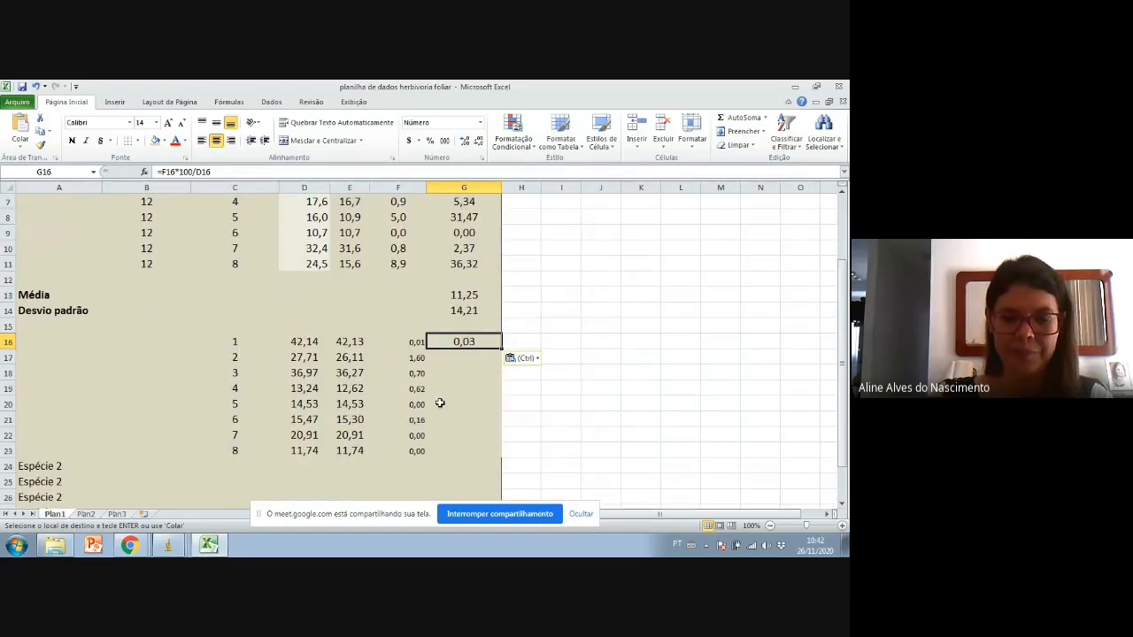
{"action": "scroll", "coordinate": [443, 437], "scroll_direction": "up", "scroll_amount": 1}
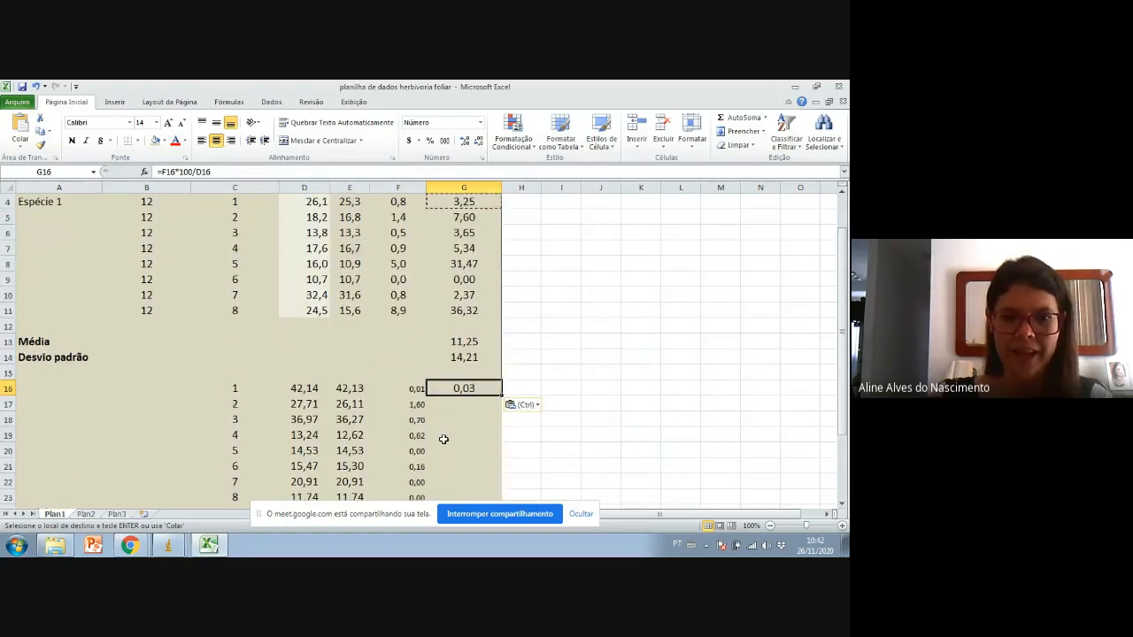
{"action": "left_click", "coordinate": [408, 389]}
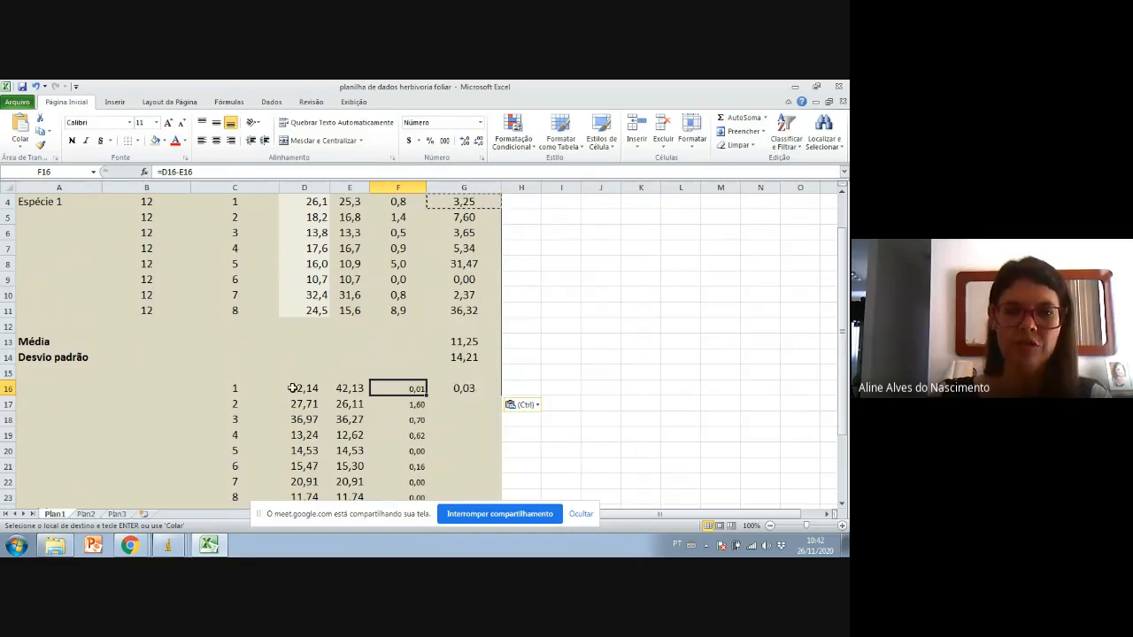
{"action": "left_click", "coordinate": [460, 387]}
{"action": "double_click", "coordinate": [460, 387]}
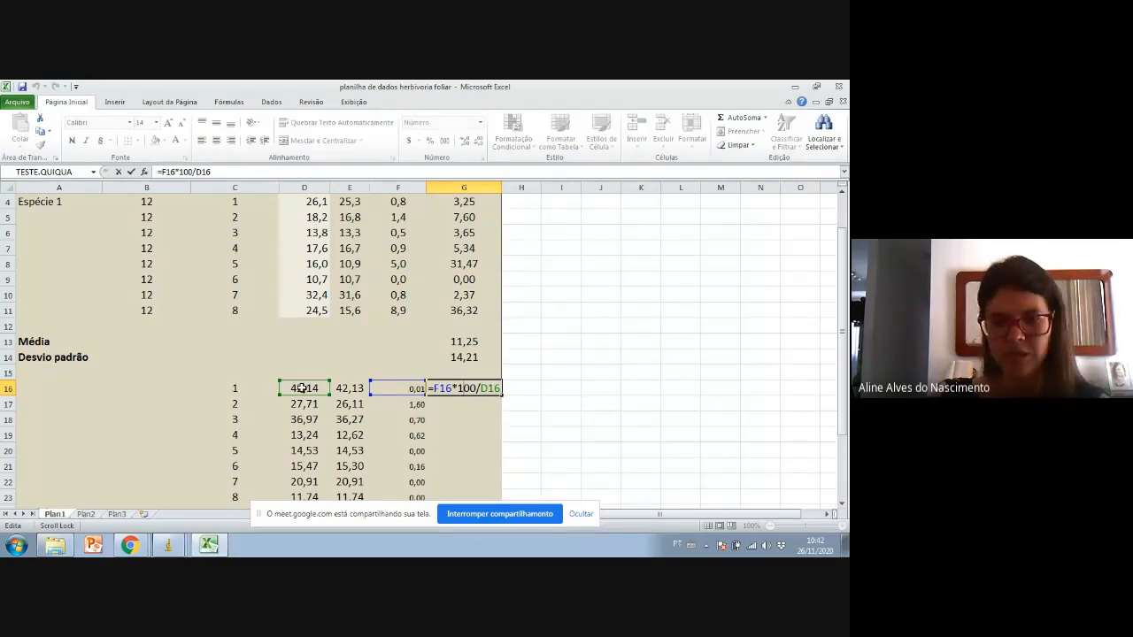
- Fill the herbivory percentage formula from G16 down to G23 for the remaining leaves
{"action": "key", "text": "Return"}
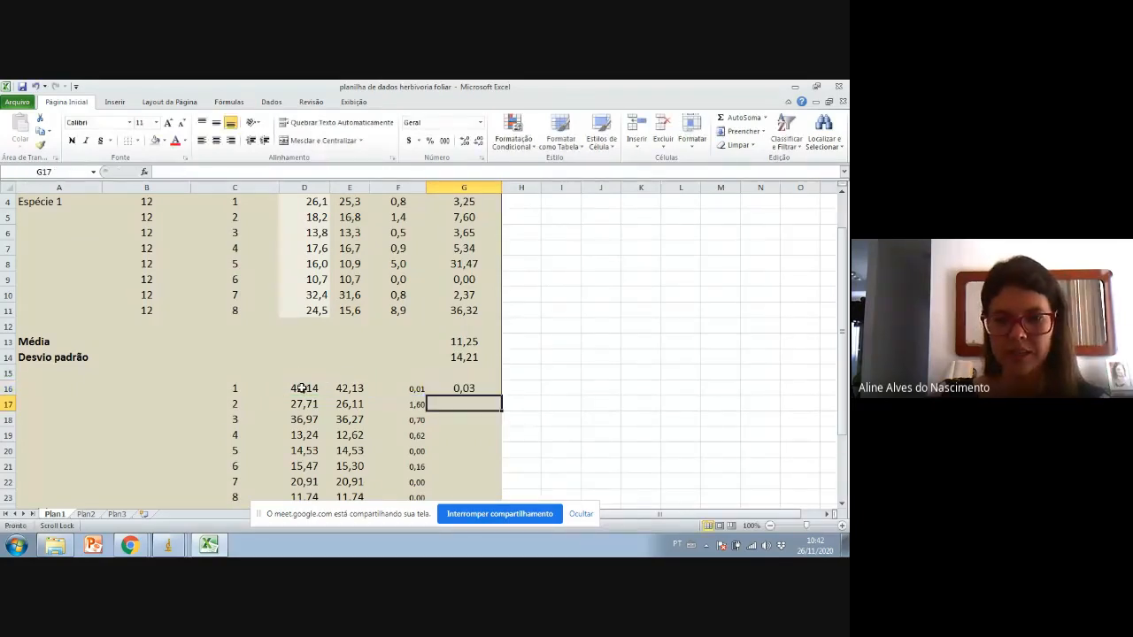
{"action": "left_click", "coordinate": [467, 389]}
{"action": "scroll", "coordinate": [493, 338], "scroll_direction": "down", "scroll_amount": 2}
{"action": "left_click_drag", "start_coordinate": [502, 304], "coordinate": [495, 406]}
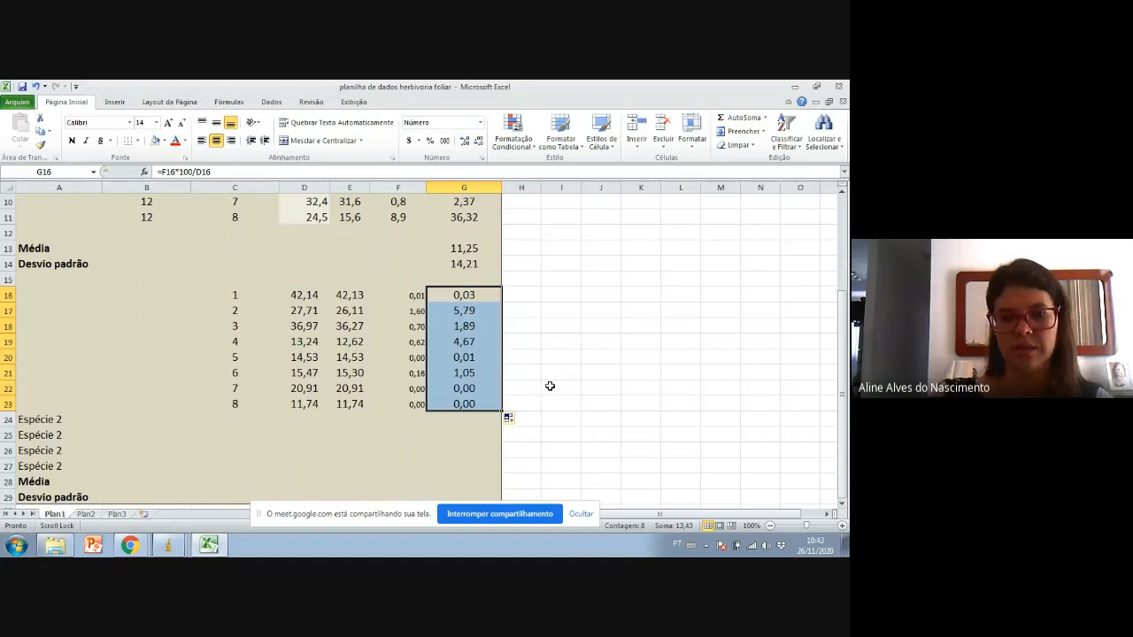
{"action": "scroll", "coordinate": [550, 386], "scroll_direction": "down", "scroll_amount": 1}
{"action": "scroll", "coordinate": [380, 399], "scroll_direction": "up", "scroll_amount": 1}
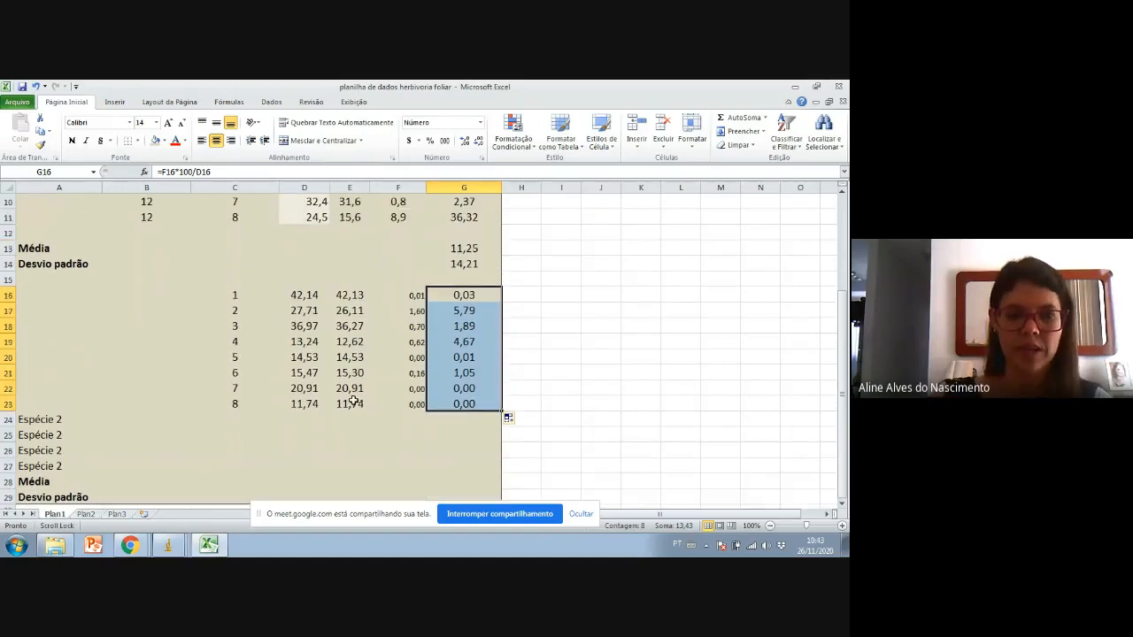
- Insert a blank row at row 24, between the leaf 8 data and the first Espécie 2 row
{"action": "left_click", "coordinate": [7, 420]}
{"action": "right_click", "coordinate": [7, 420]}
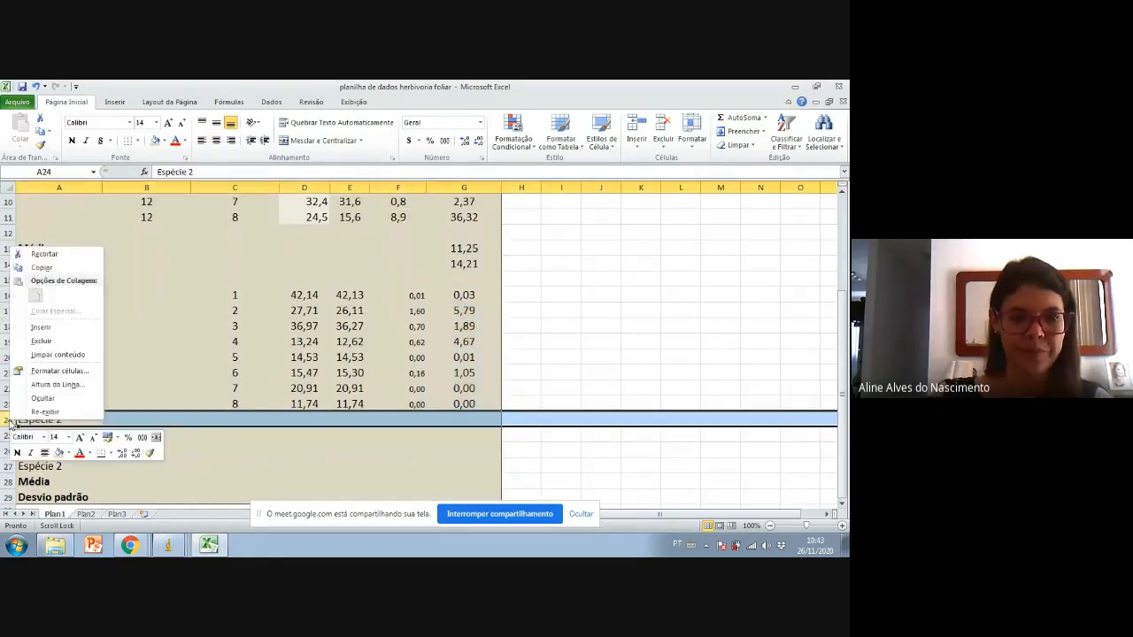
{"action": "left_click", "coordinate": [40, 325]}
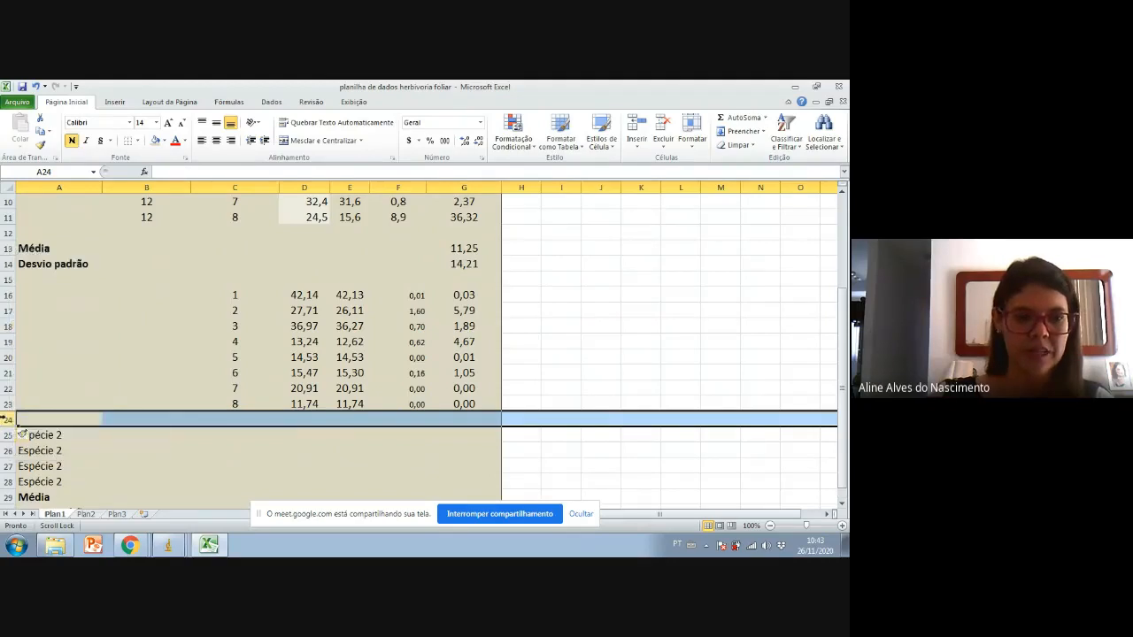
- Try to insert the copied Média and Desvio padrão labels from A13:A14 as new cells above the Espécie 2 rows
{"action": "left_click_drag", "start_coordinate": [50, 249], "coordinate": [51, 264]}
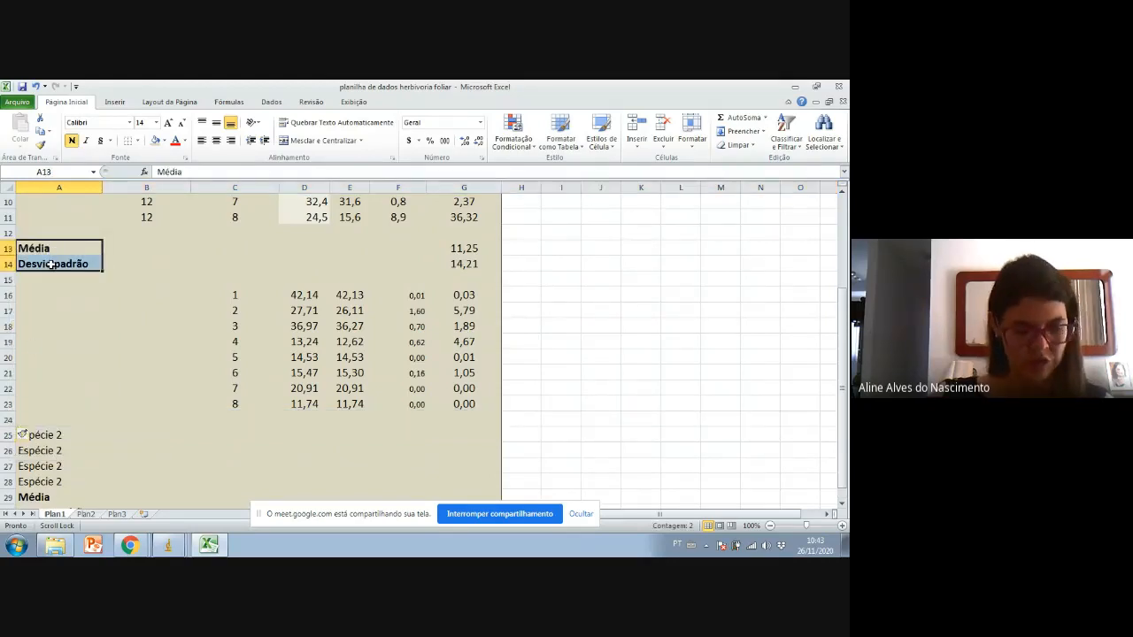
{"action": "key", "text": "ctrl+c"}
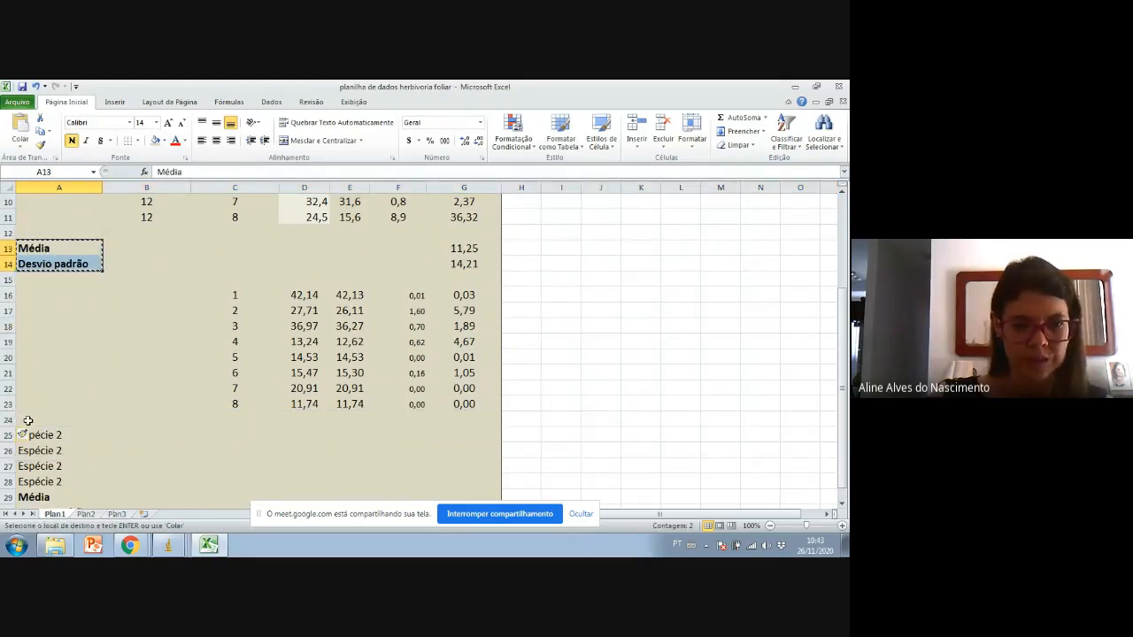
{"action": "left_click", "coordinate": [30, 422]}
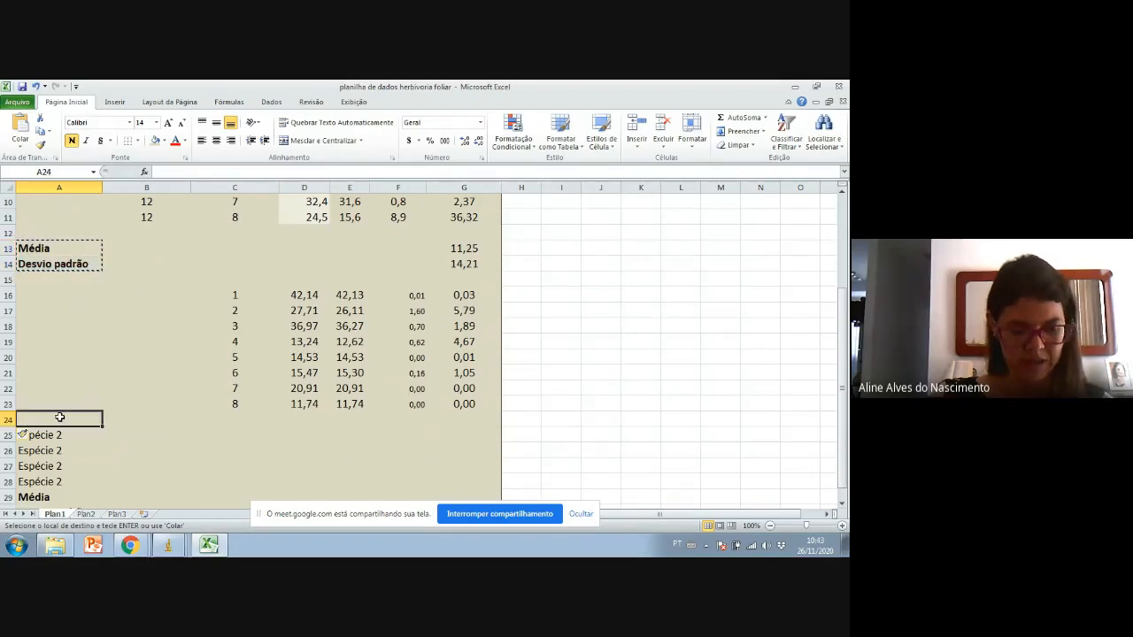
{"action": "left_click", "coordinate": [7, 434]}
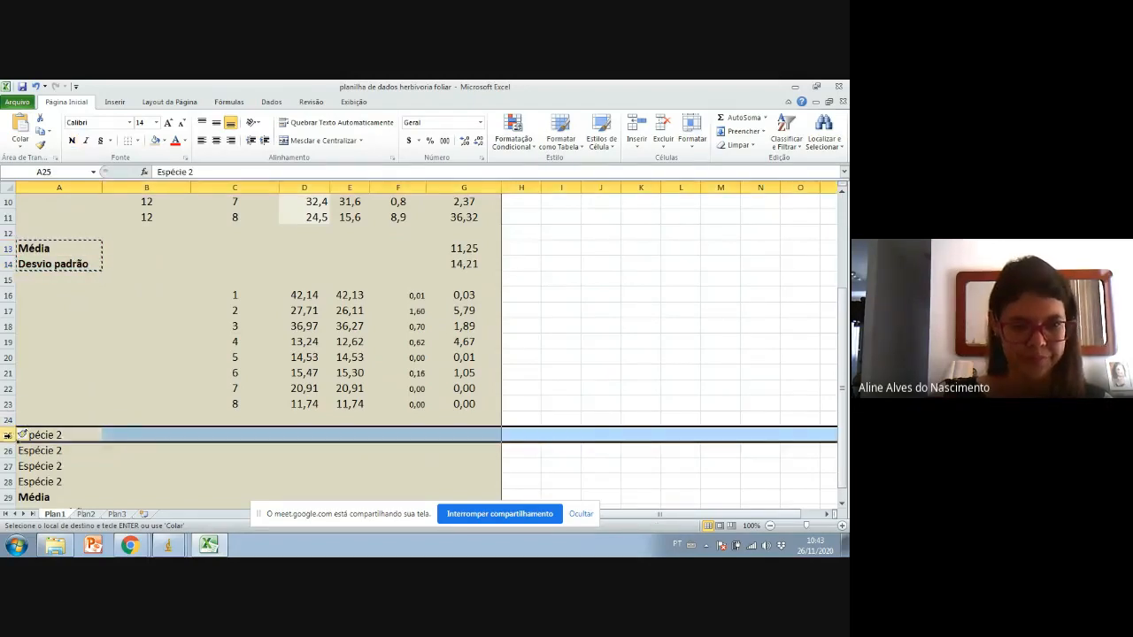
{"action": "right_click", "coordinate": [9, 435]}
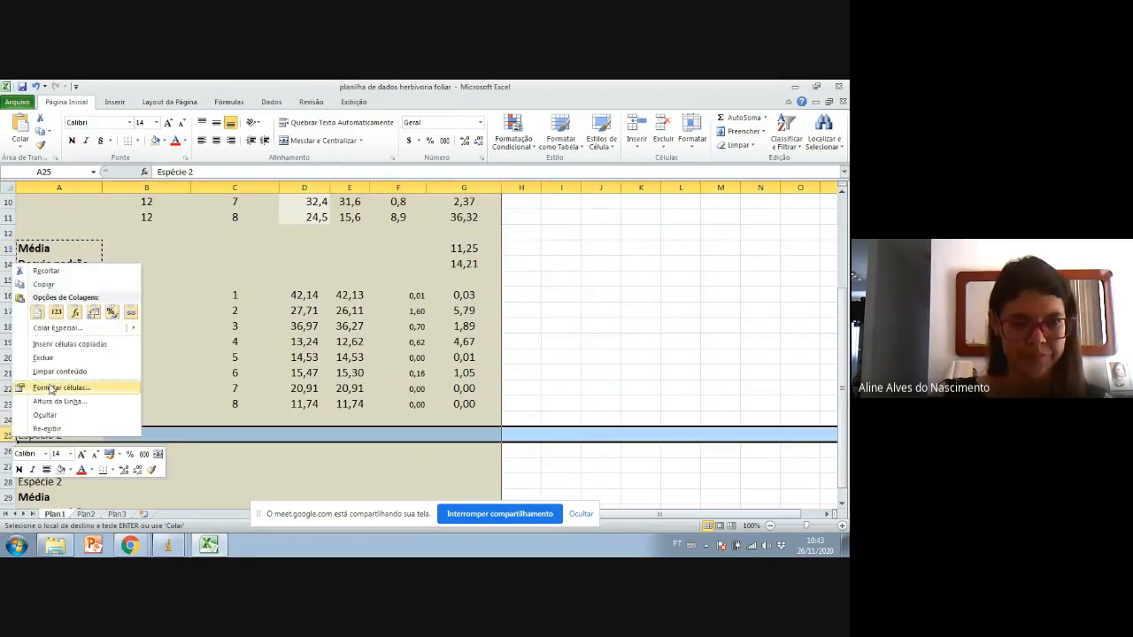
{"action": "left_click", "coordinate": [59, 345]}
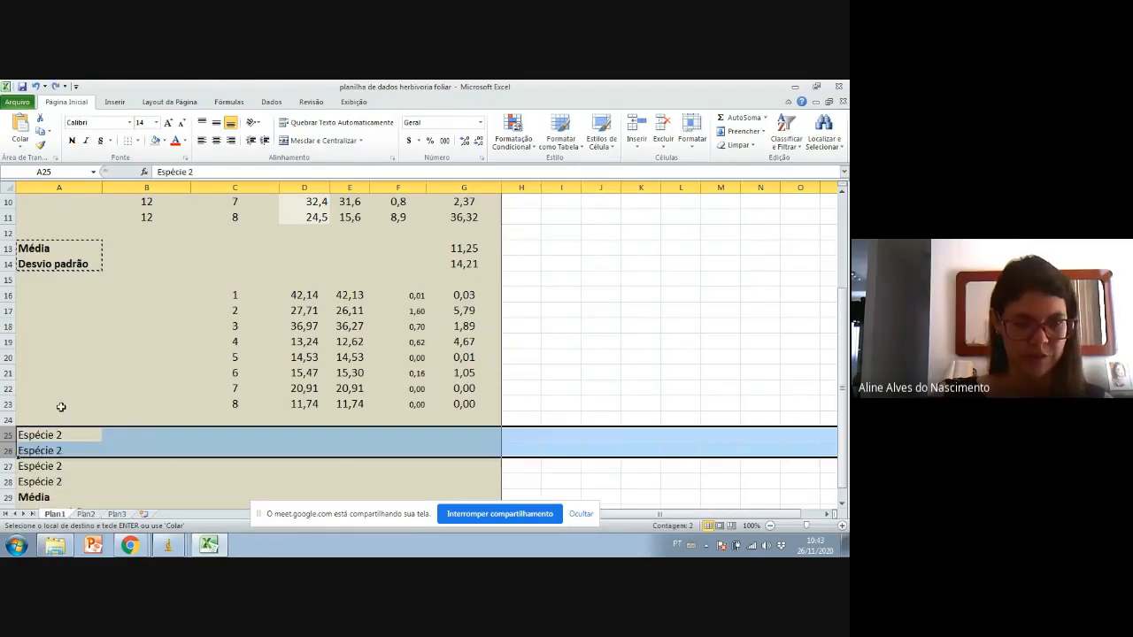
{"action": "left_click", "coordinate": [8, 419]}
{"action": "right_click", "coordinate": [9, 420]}
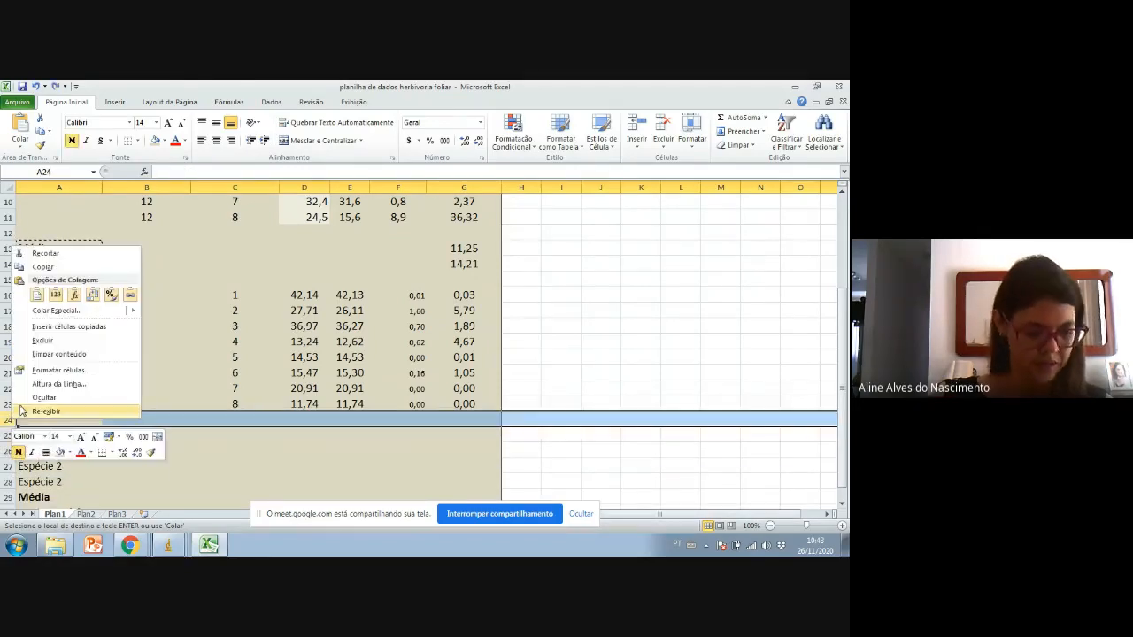
{"action": "left_click", "coordinate": [22, 412]}
{"action": "right_click", "coordinate": [6, 419]}
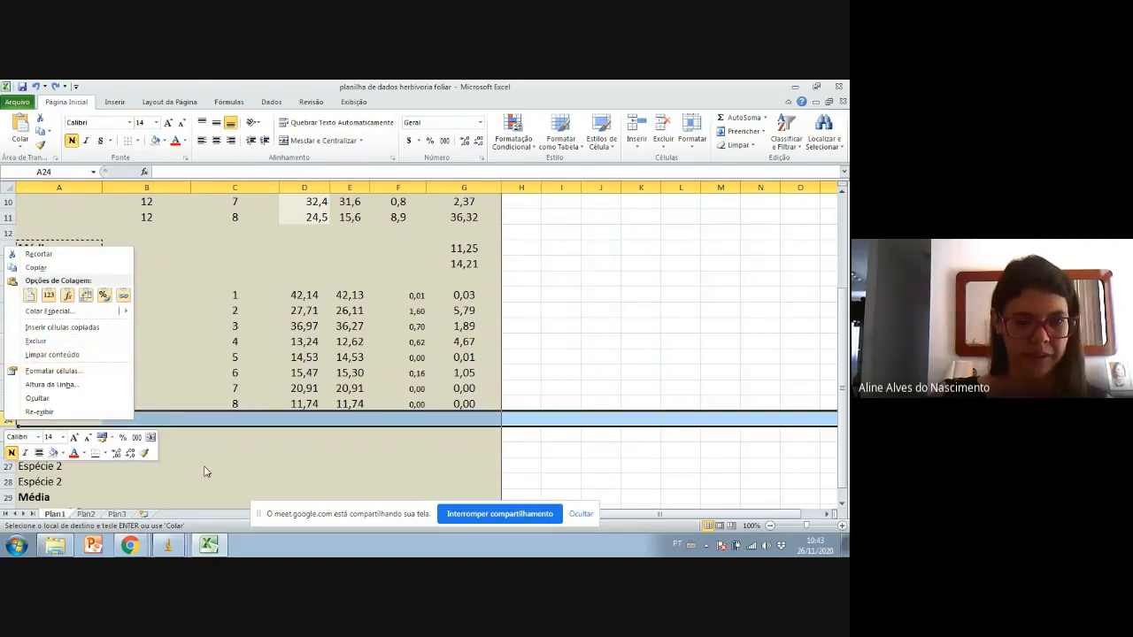
{"action": "key", "text": "Escape"}
{"action": "key", "text": "Escape"}
- Insert another blank row at row 24 and copy the Média and Desvio padrão labels from A13:A14 into A24:A25
{"action": "right_click", "coordinate": [14, 423]}
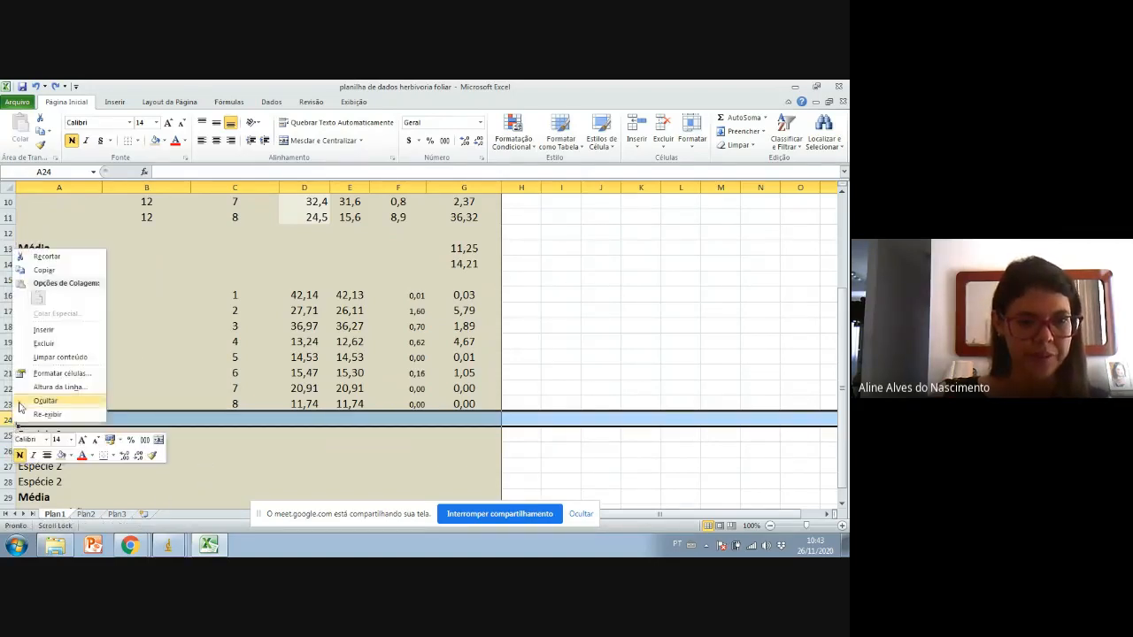
{"action": "left_click", "coordinate": [40, 335]}
{"action": "left_click_drag", "start_coordinate": [30, 249], "coordinate": [35, 264]}
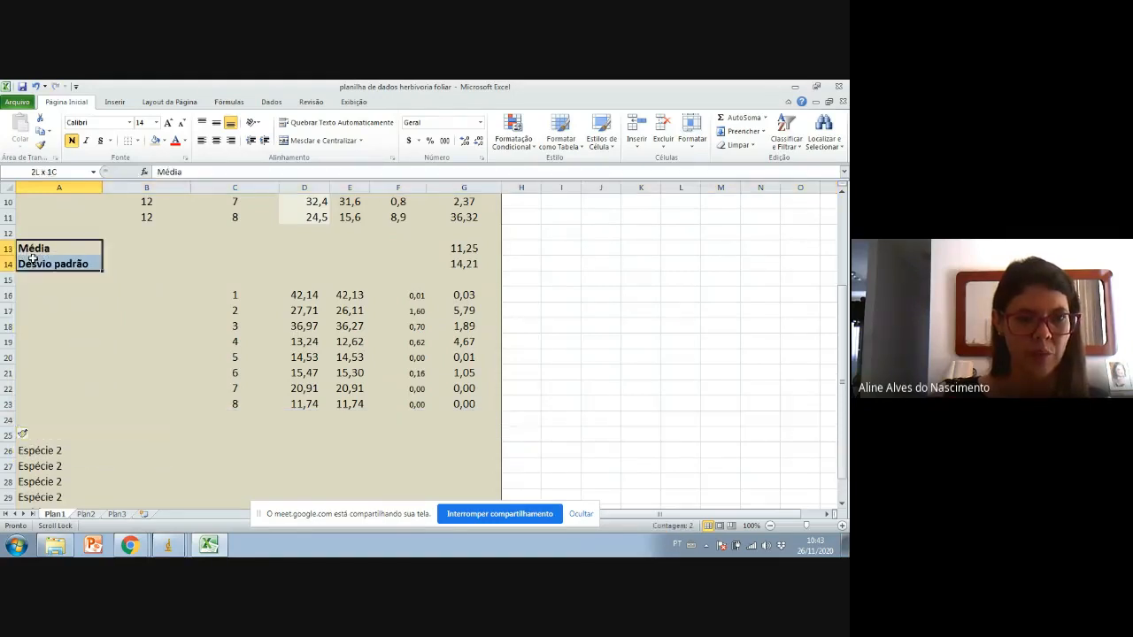
{"action": "key", "text": "ctrl+c"}
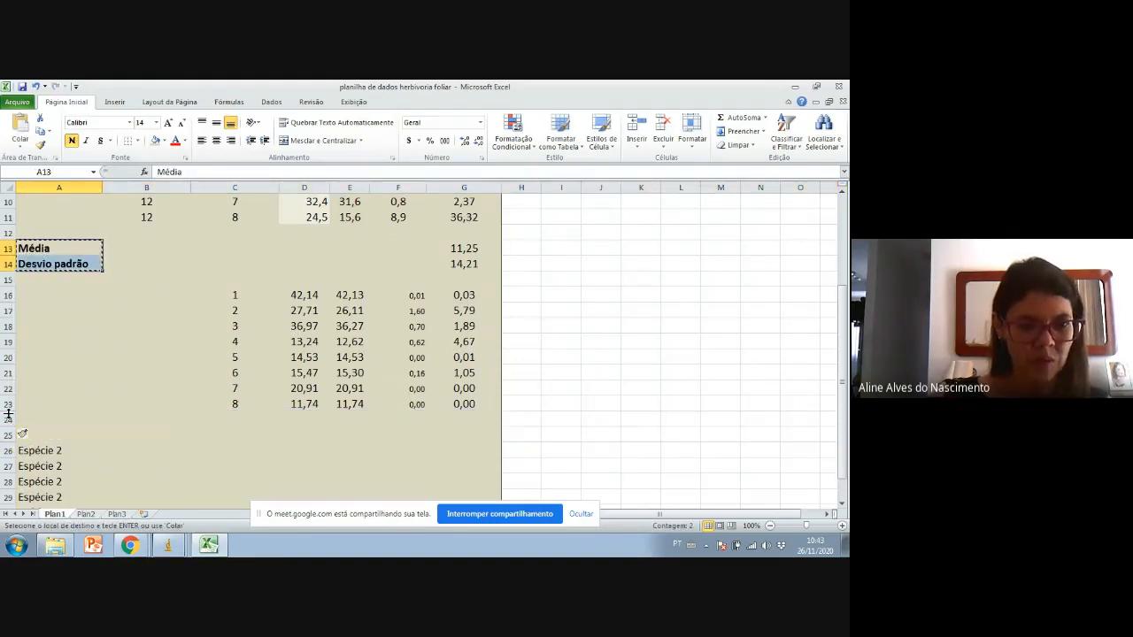
{"action": "left_click", "coordinate": [25, 420]}
{"action": "key", "text": "ctrl+v"}
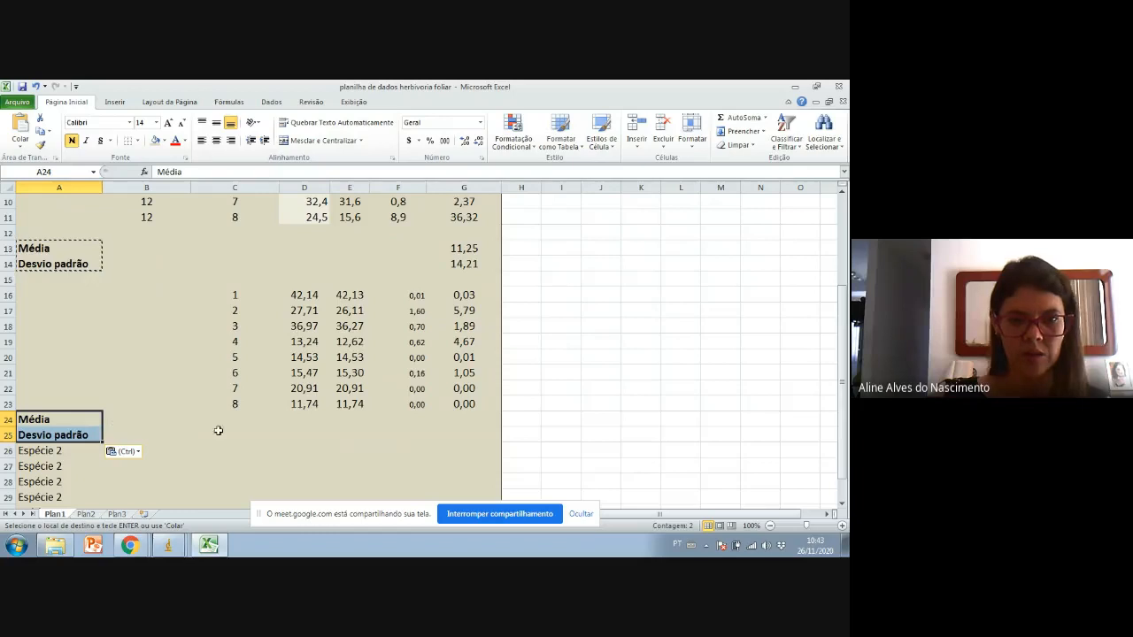
- Copy the mean and standard deviation formulas from G13:G14 into G24:G25
{"action": "left_click_drag", "start_coordinate": [462, 248], "coordinate": [463, 264]}
{"action": "key", "text": "ctrl+c"}
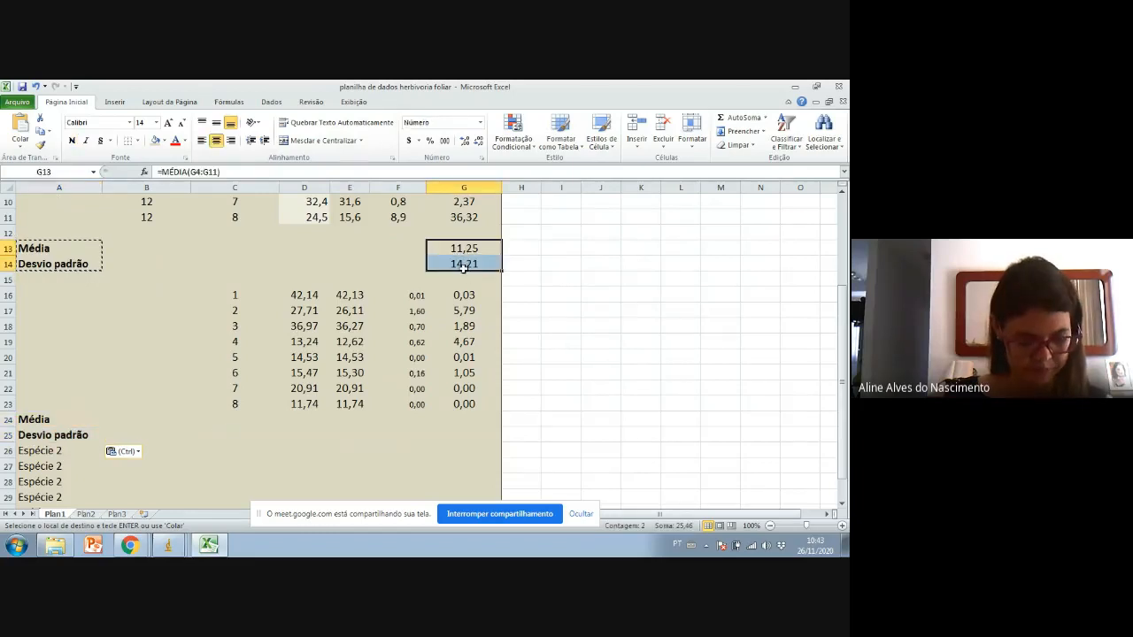
{"action": "left_click", "coordinate": [465, 419]}
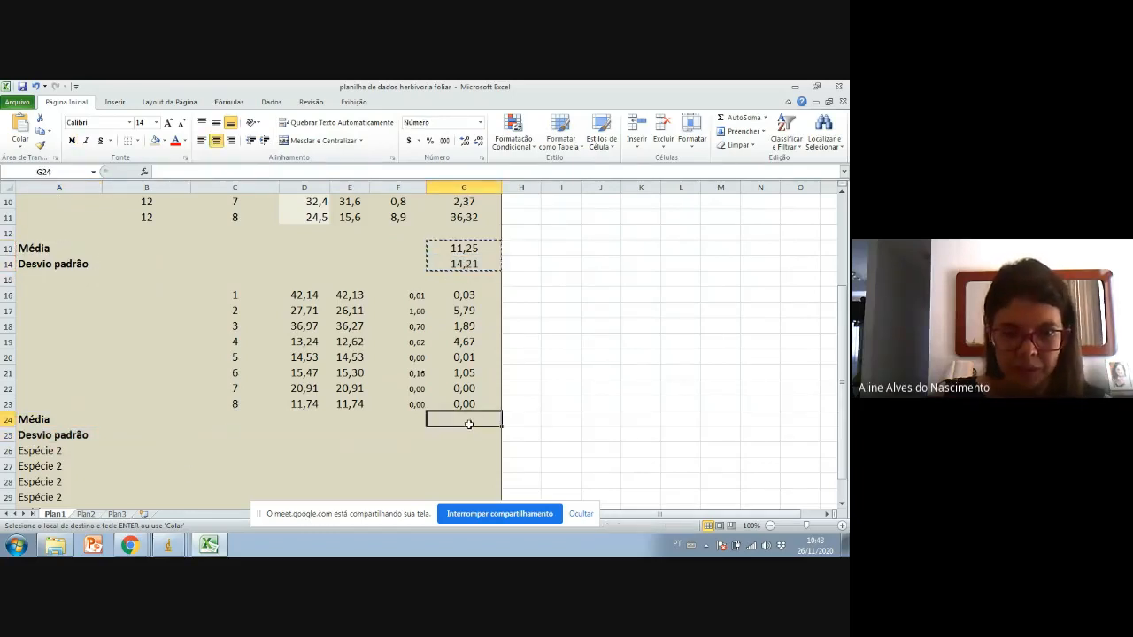
{"action": "key", "text": "ctrl+v"}
- Change the range of the MÉDIA formula in G24 to G16:G22
{"action": "double_click", "coordinate": [494, 426]}
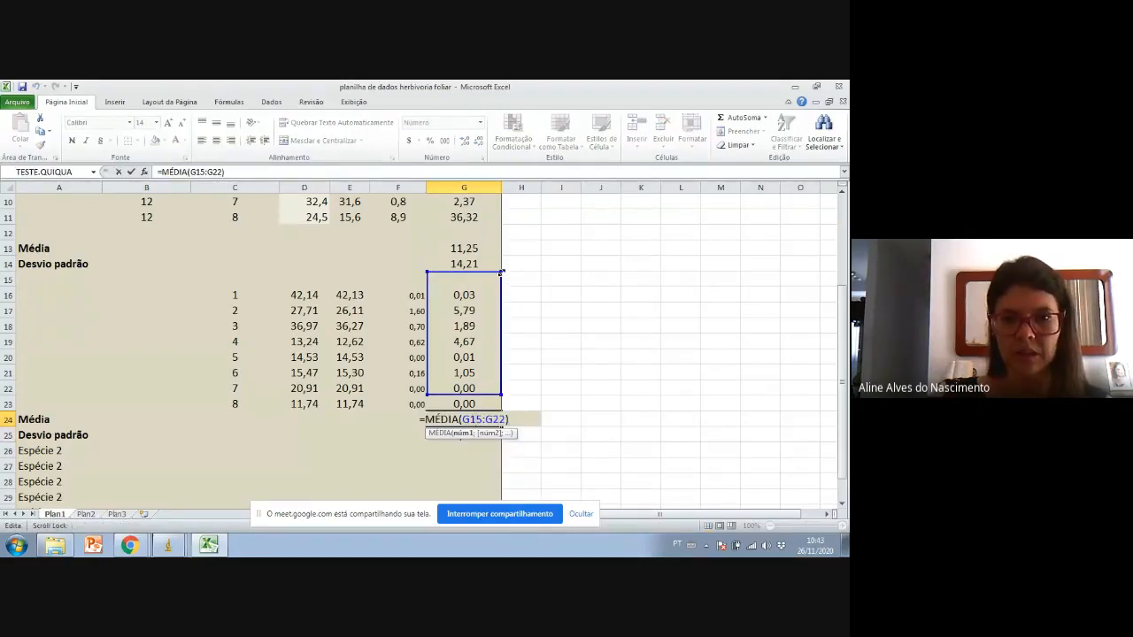
{"action": "left_click_drag", "start_coordinate": [498, 273], "coordinate": [499, 282]}
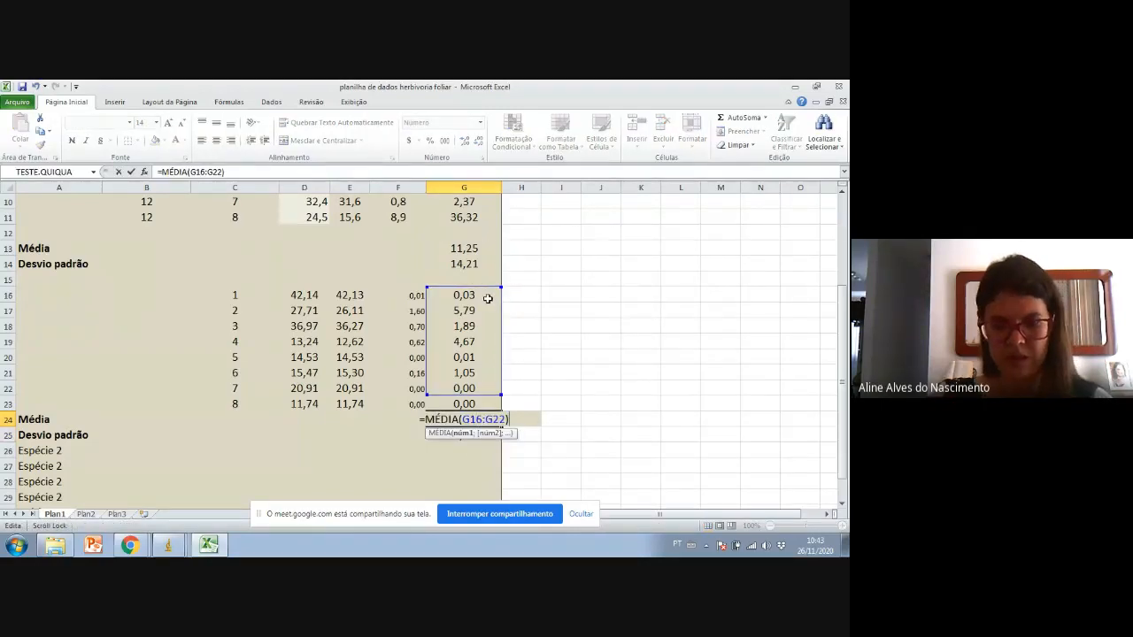
{"action": "key", "text": "Return"}
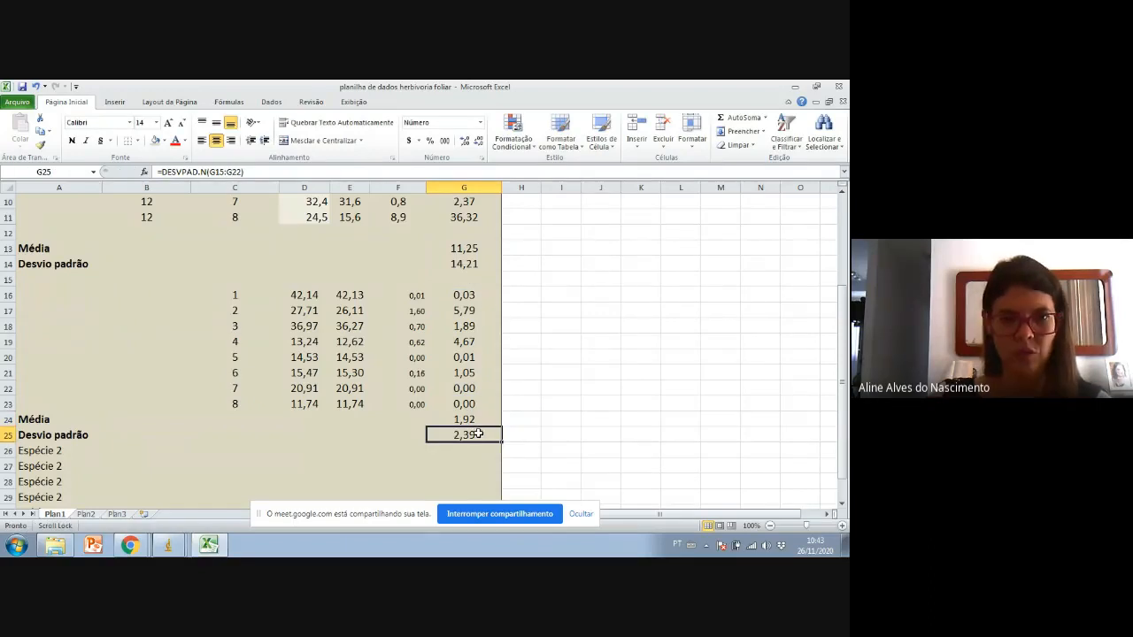
- Inspect the DESVPAD.N formula in G25, open the function's help window and close it
{"action": "double_click", "coordinate": [478, 436]}
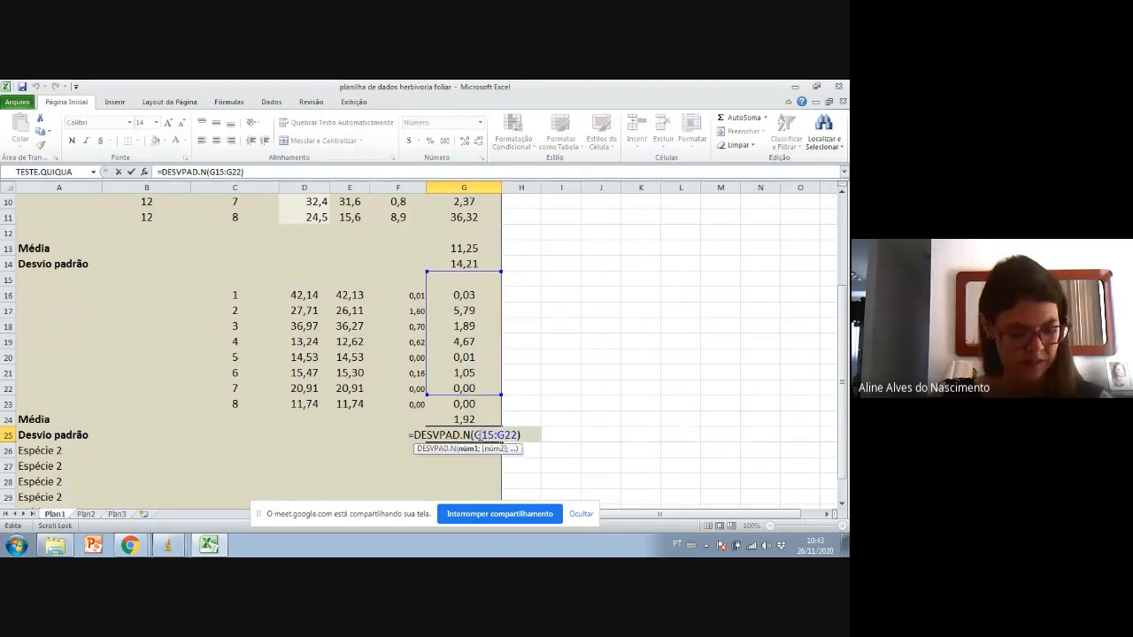
{"action": "key", "text": "Escape"}
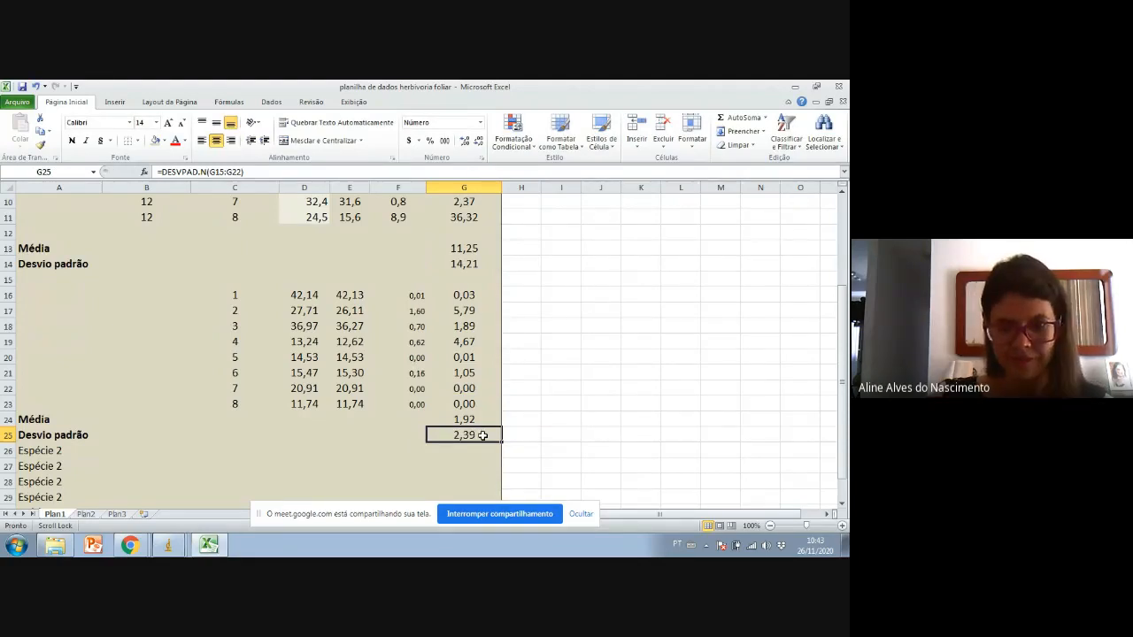
{"action": "double_click", "coordinate": [483, 436]}
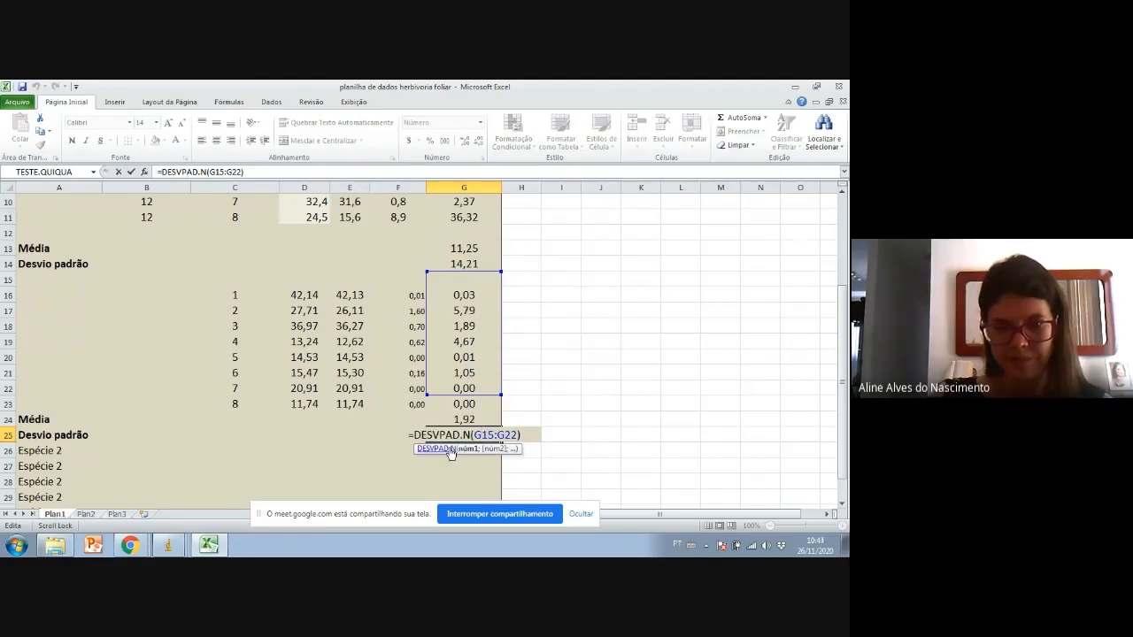
{"action": "left_click", "coordinate": [452, 450]}
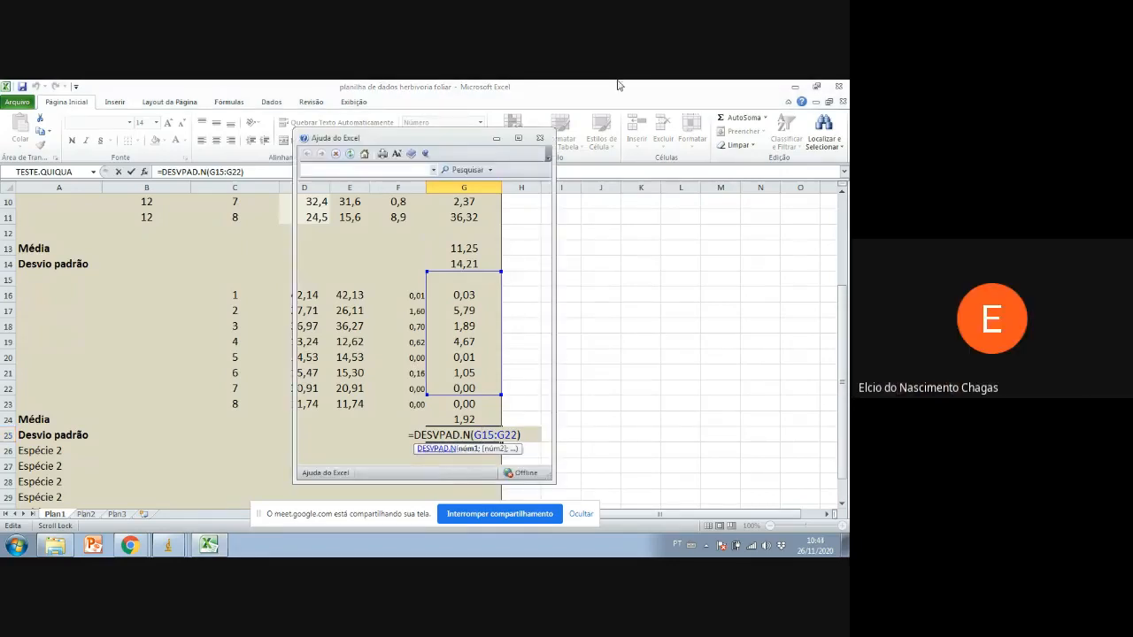
{"action": "left_click", "coordinate": [539, 138]}
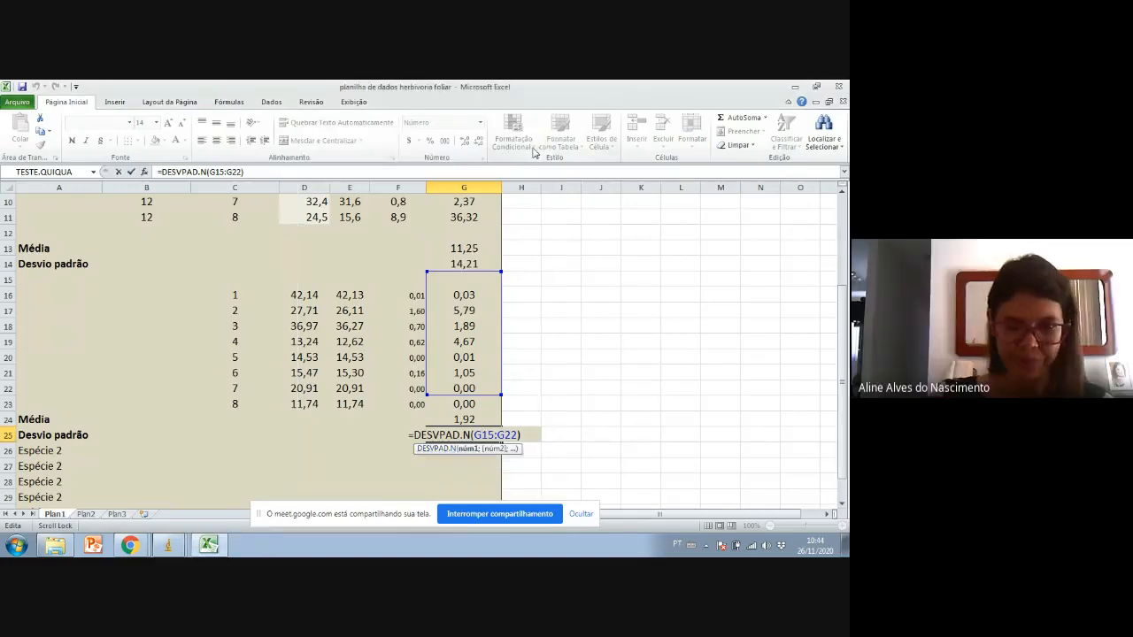
{"action": "key", "text": "ctrl+Return"}
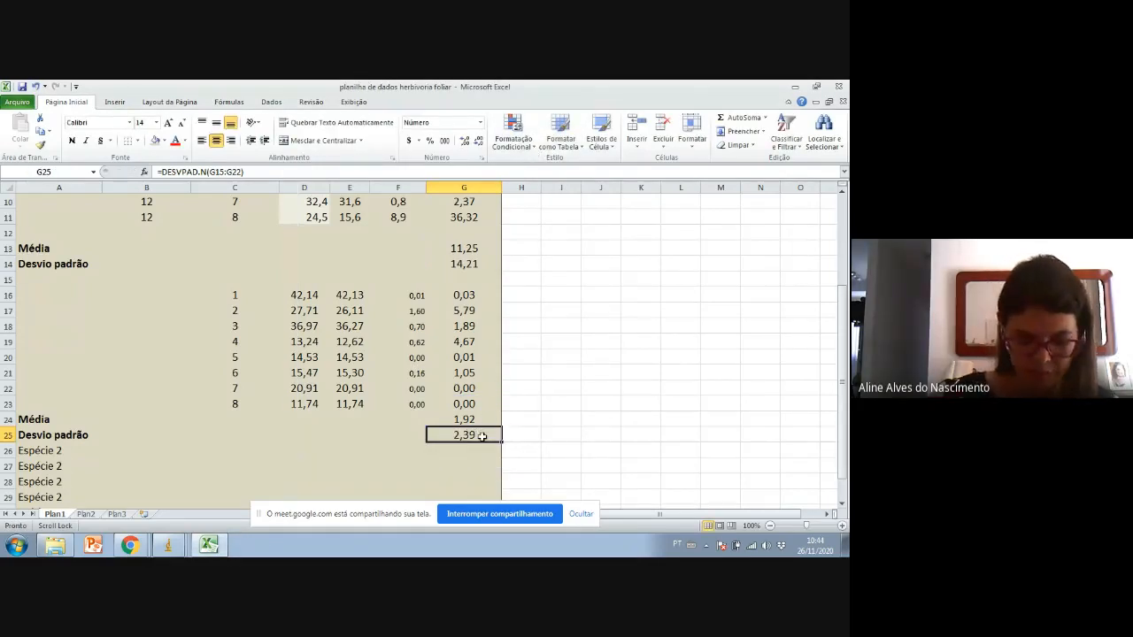
- Replace the Desvio padrão formula in G25 with =DESV.MÉDIO(G16:G23)
{"action": "type", "text": "=des"}
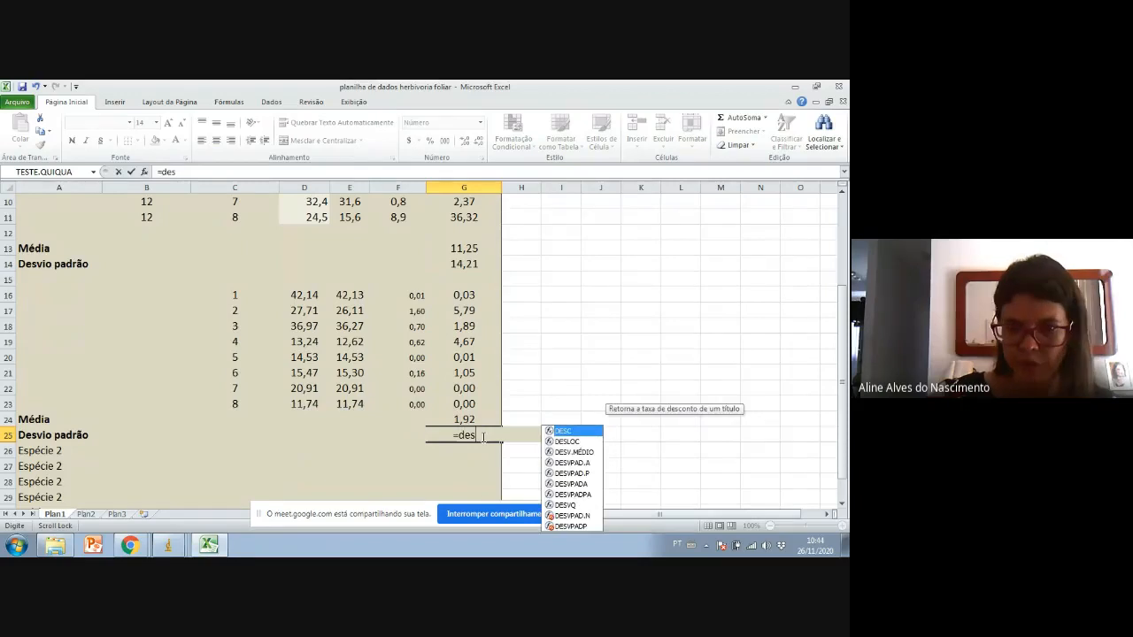
{"action": "left_click", "coordinate": [567, 453]}
{"action": "double_click", "coordinate": [568, 453]}
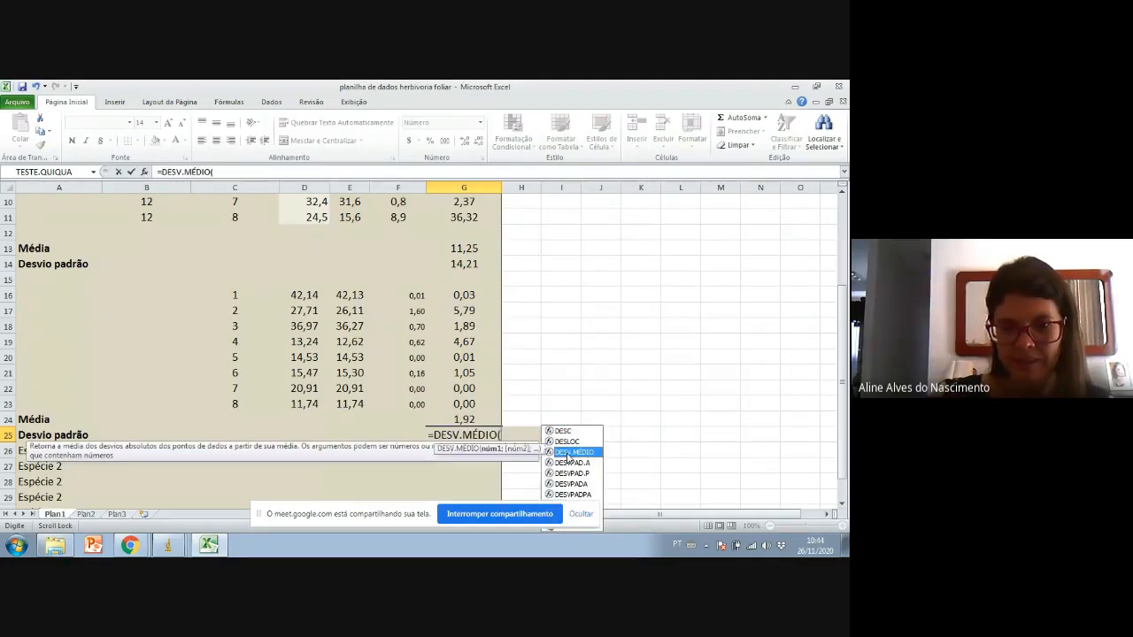
{"action": "left_click_drag", "start_coordinate": [463, 295], "coordinate": [467, 400]}
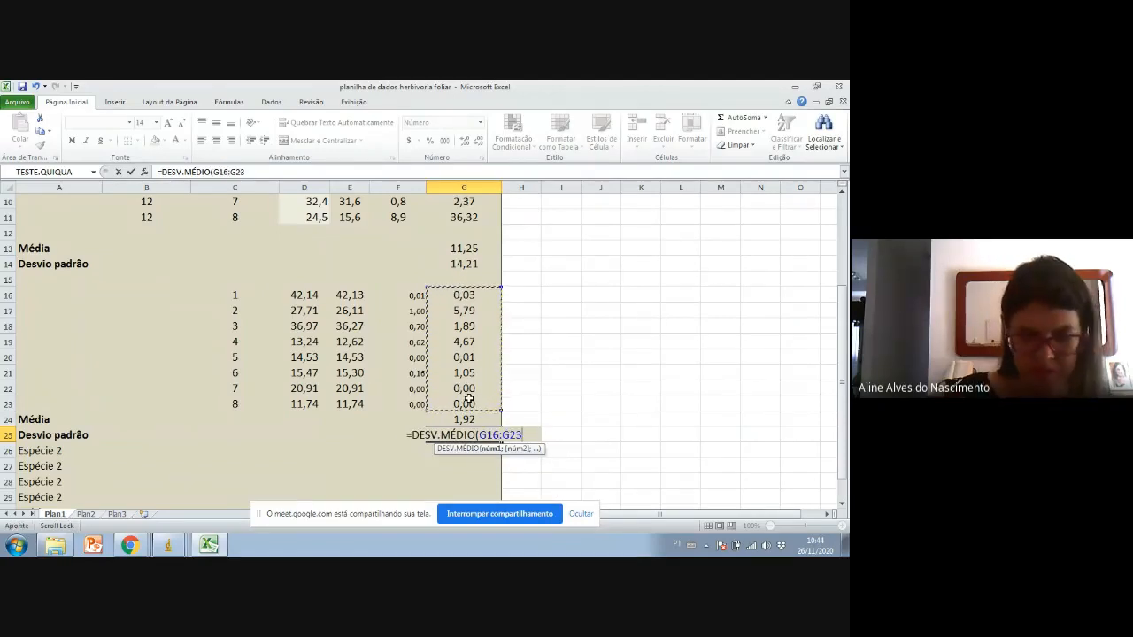
{"action": "type", "text": ")"}
{"action": "key", "text": "Return"}
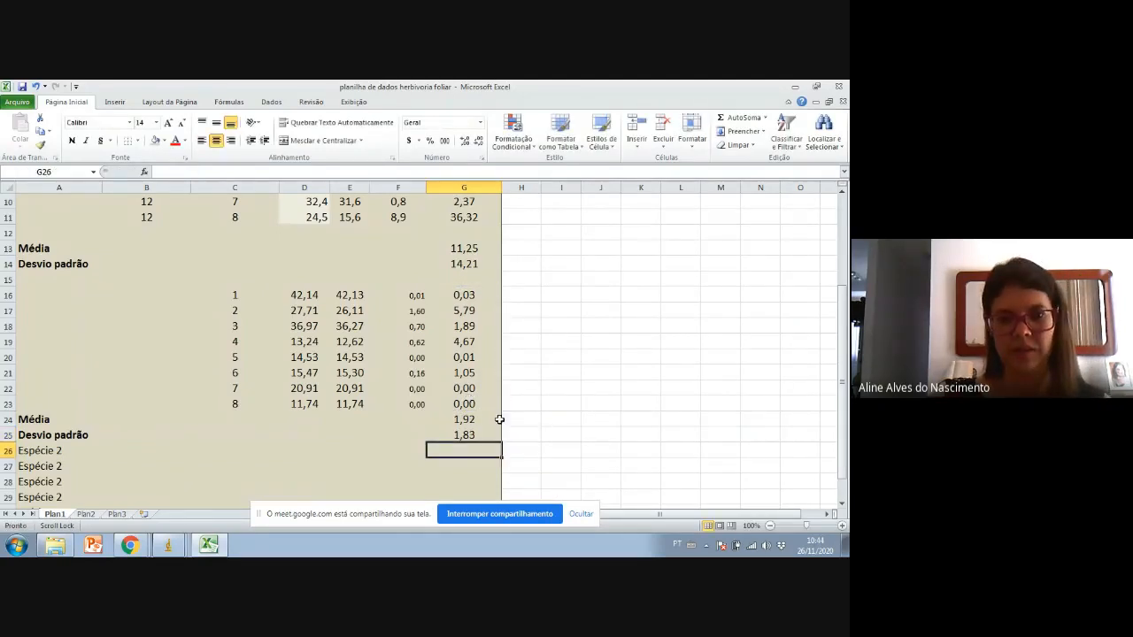
- Copy the DESV.MÉDIO formula from G25 into G14 and check its cell range
{"action": "left_click", "coordinate": [476, 419]}
{"action": "left_click", "coordinate": [464, 437]}
{"action": "key", "text": "ctrl+c"}
{"action": "left_click", "coordinate": [465, 265]}
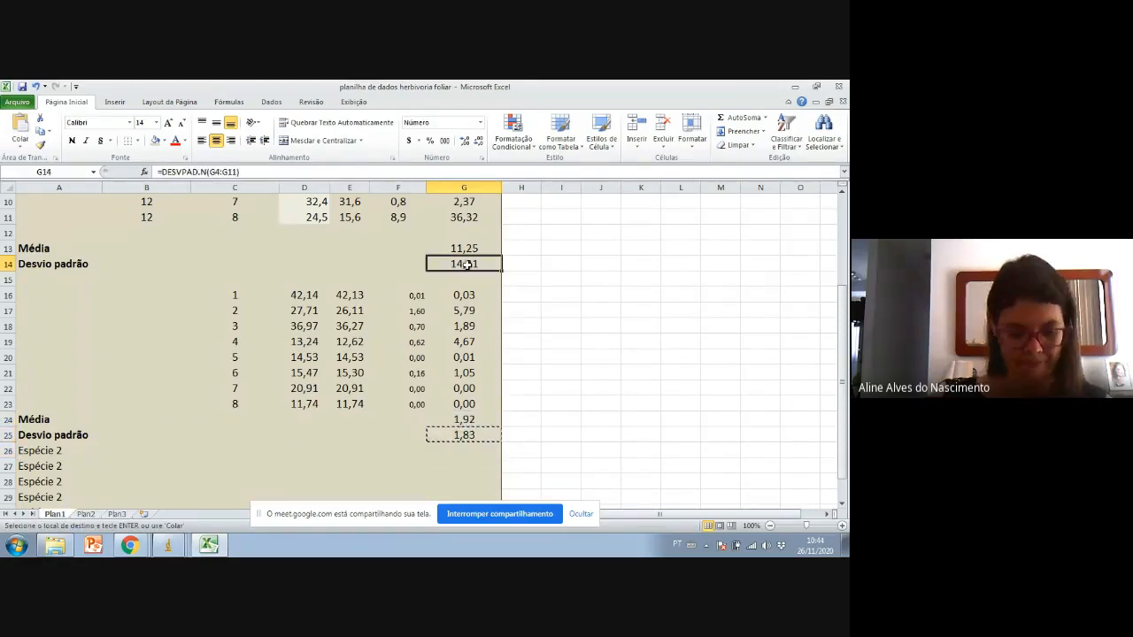
{"action": "key", "text": "ctrl+v"}
{"action": "double_click", "coordinate": [478, 264]}
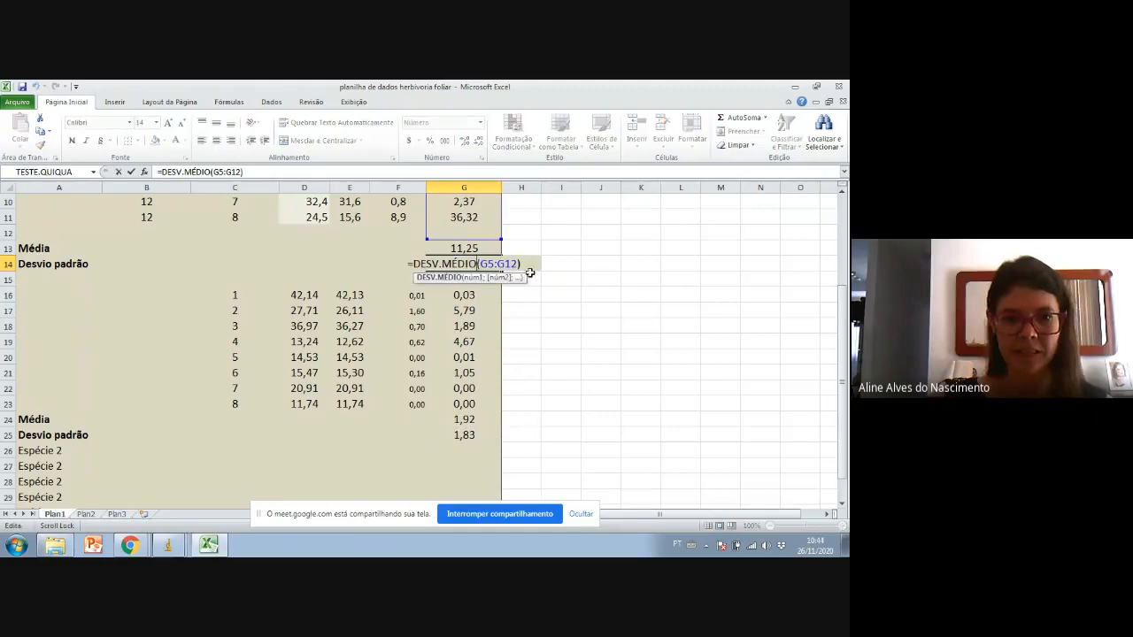
{"action": "key", "text": "Escape"}
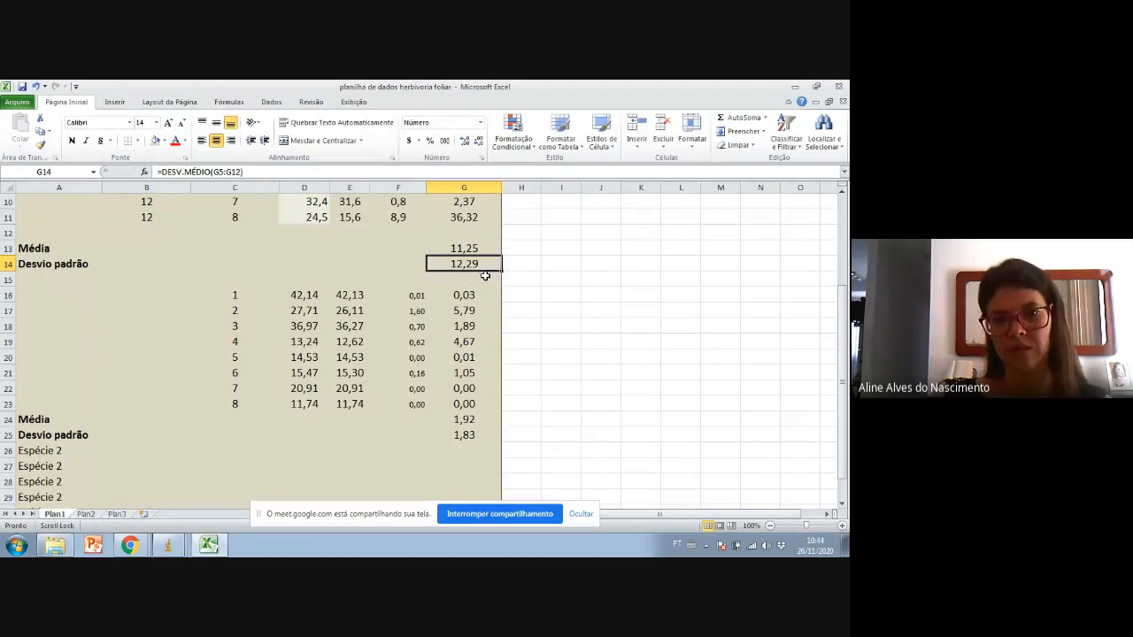
- Make the Média and Desvio padrão results in G24:G25 bold
{"action": "scroll", "coordinate": [486, 275], "scroll_direction": "up", "scroll_amount": 1}
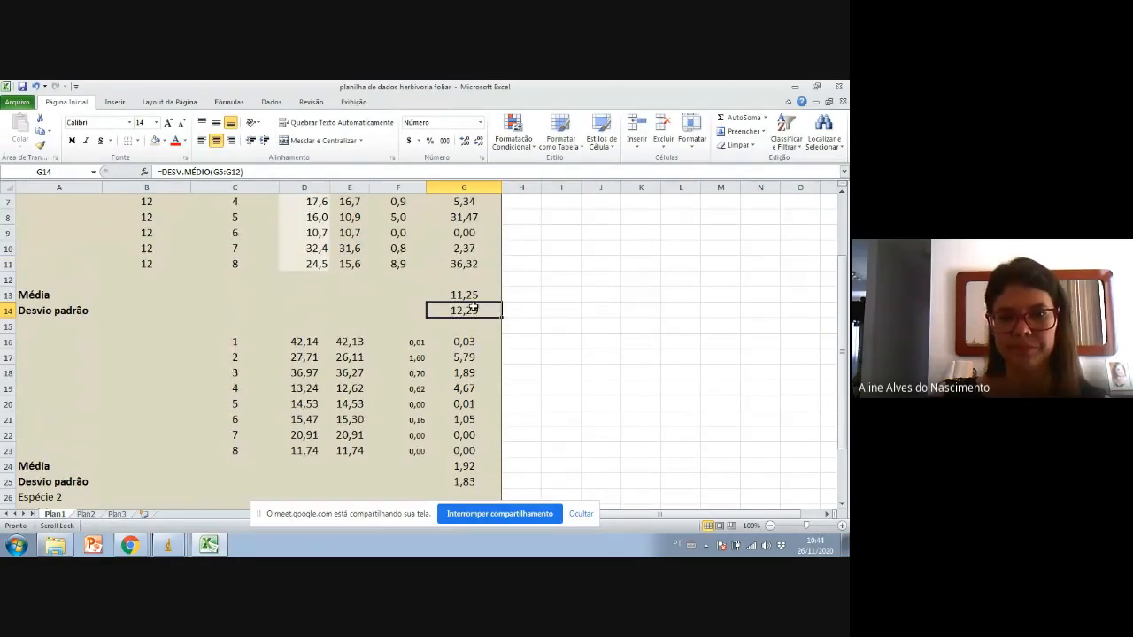
{"action": "scroll", "coordinate": [474, 306], "scroll_direction": "down", "scroll_amount": 2}
{"action": "left_click_drag", "start_coordinate": [463, 372], "coordinate": [463, 382]}
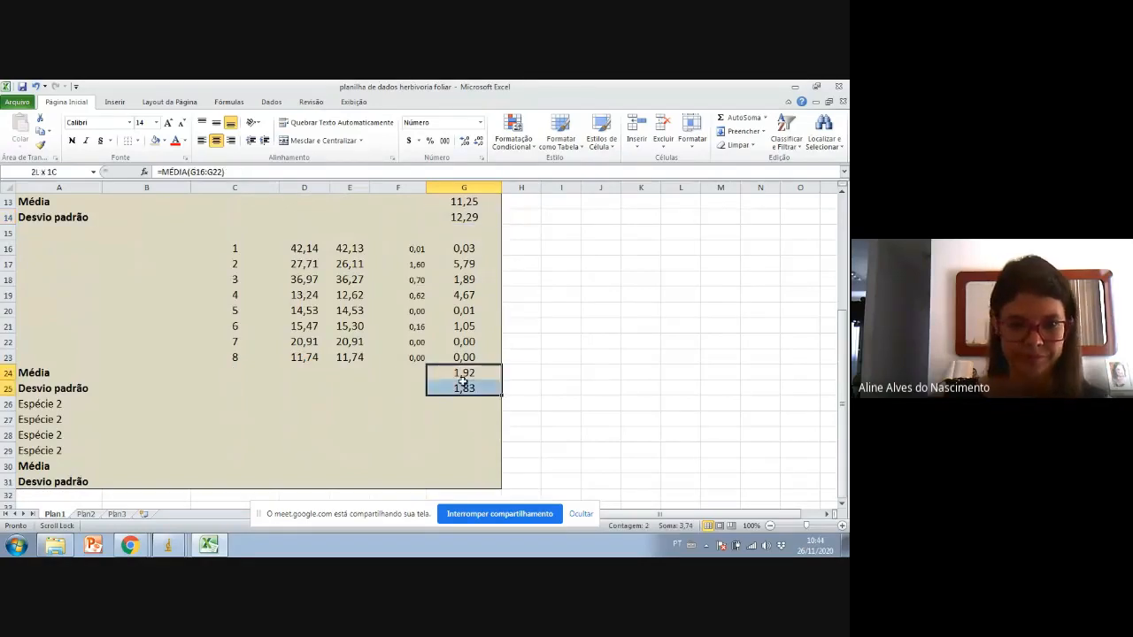
{"action": "key", "text": "ctrl+n"}
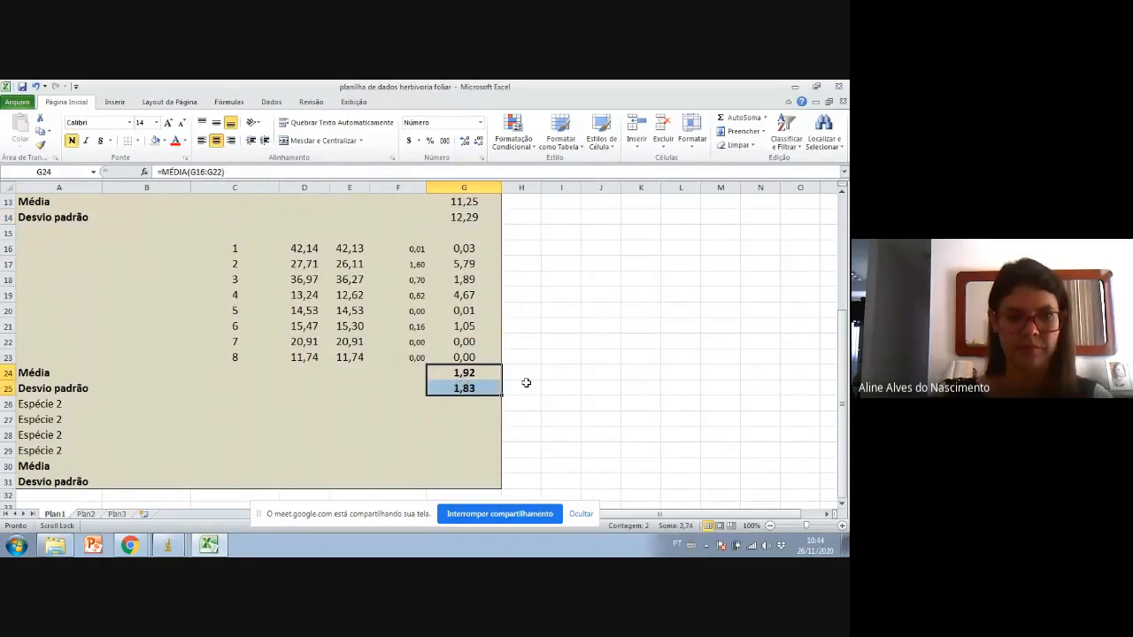
- Enter plant number 11 in B16 and fill it down to B23 for all eight leaves
{"action": "scroll", "coordinate": [623, 356], "scroll_direction": "up", "scroll_amount": 4}
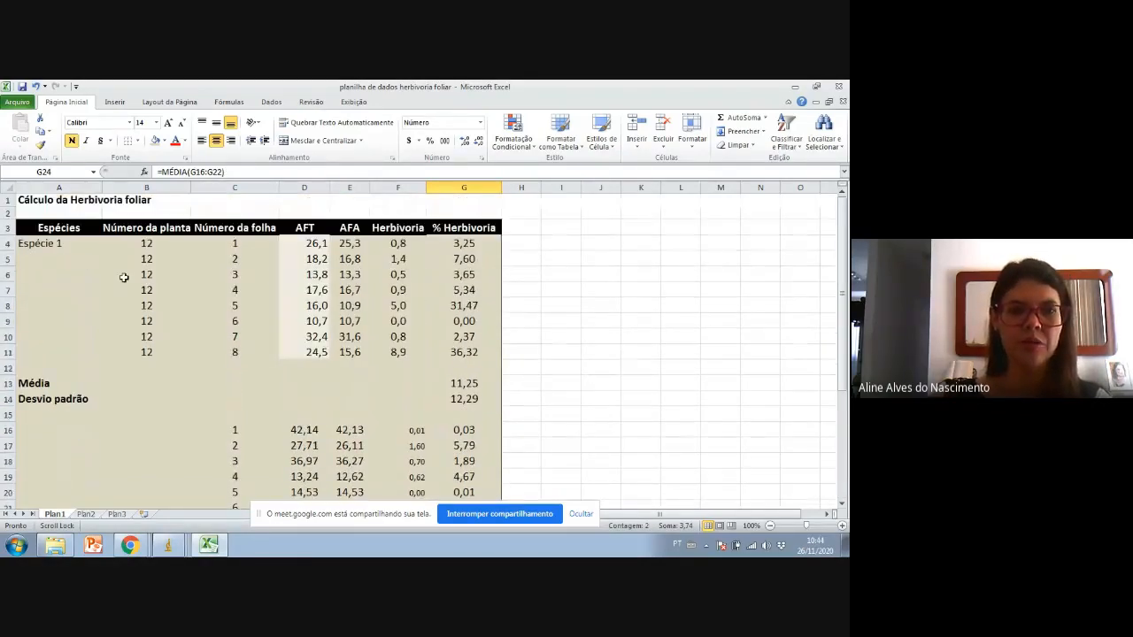
{"action": "scroll", "coordinate": [102, 288], "scroll_direction": "down", "scroll_amount": 3}
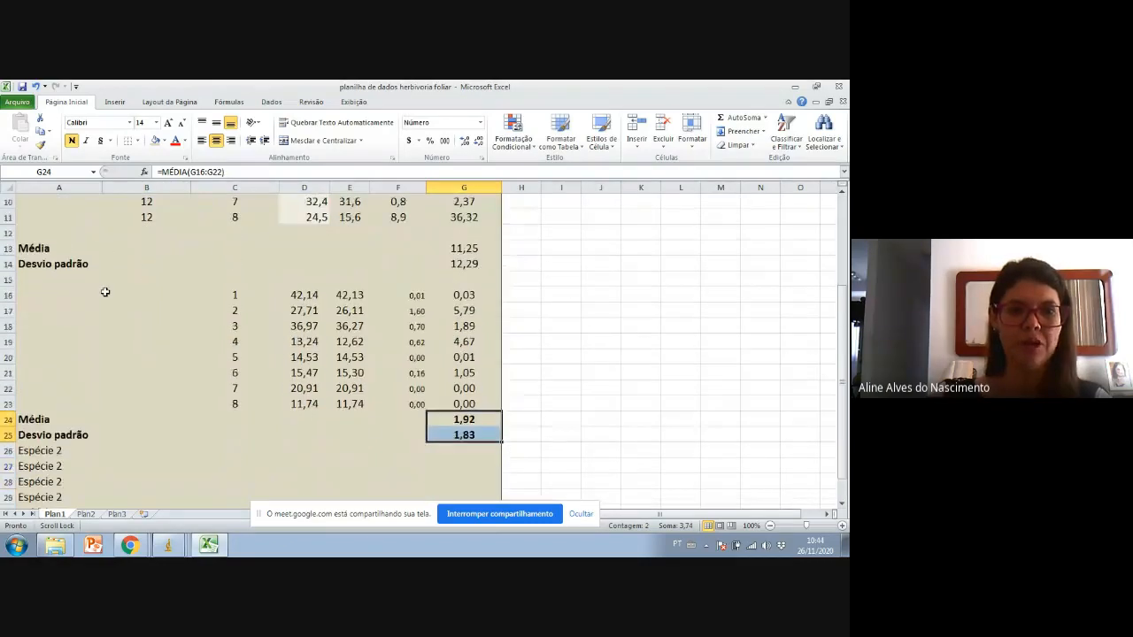
{"action": "scroll", "coordinate": [104, 291], "scroll_direction": "up", "scroll_amount": 3}
{"action": "scroll", "coordinate": [146, 315], "scroll_direction": "down", "scroll_amount": 1}
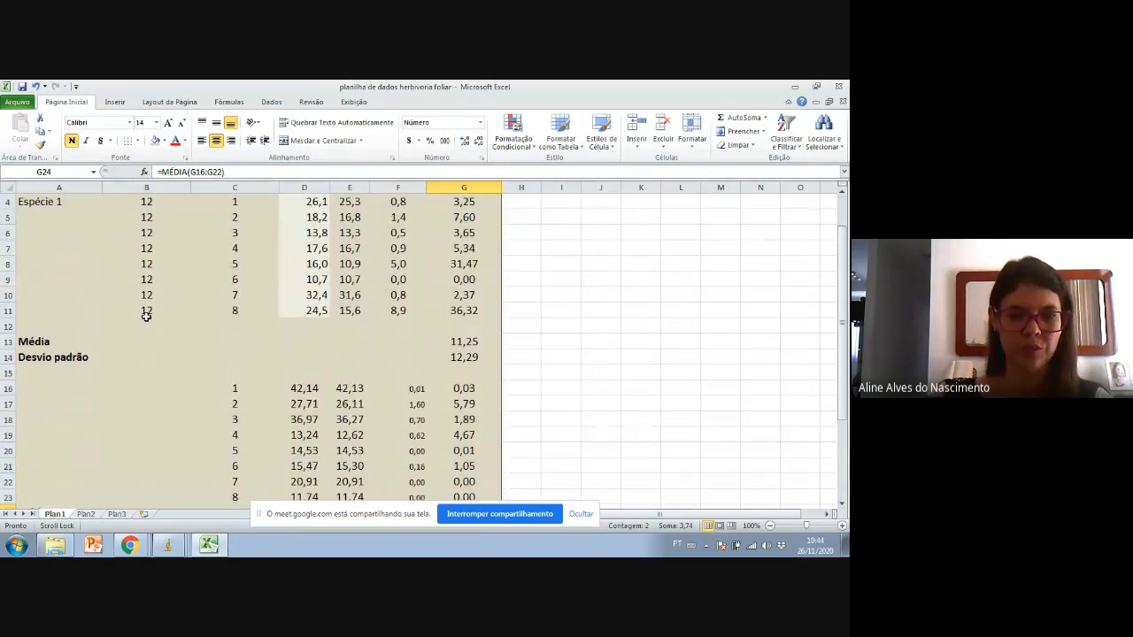
{"action": "scroll", "coordinate": [146, 380], "scroll_direction": "down", "scroll_amount": 2}
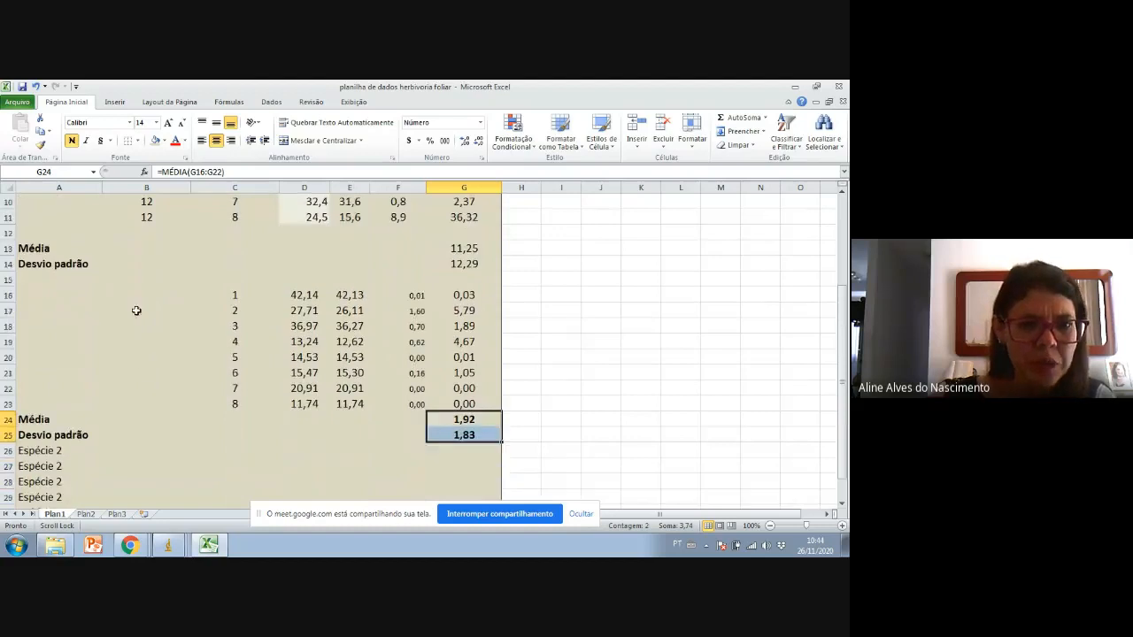
{"action": "left_click", "coordinate": [144, 292]}
{"action": "type", "text": "11"}
{"action": "key", "text": "Return"}
{"action": "left_click", "coordinate": [172, 299]}
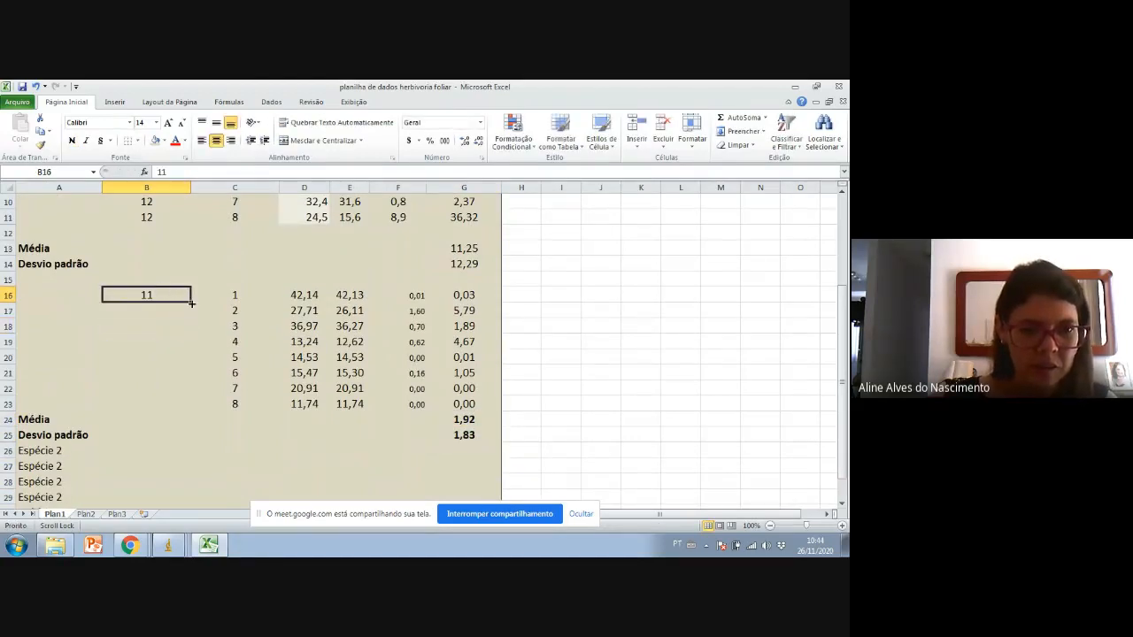
{"action": "left_click_drag", "start_coordinate": [190, 303], "coordinate": [178, 406]}
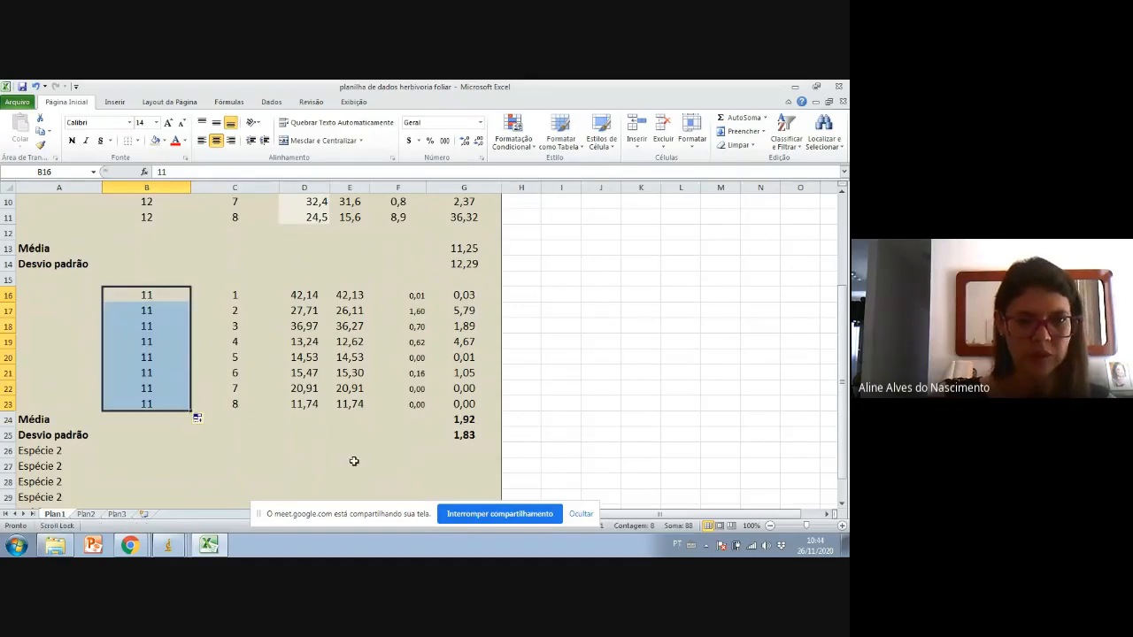
{"action": "left_click", "coordinate": [546, 395]}
- Make the Média and Desvio padrão results in G13:G14 bold
{"action": "scroll", "coordinate": [548, 417], "scroll_direction": "up", "scroll_amount": 3}
{"action": "scroll", "coordinate": [548, 415], "scroll_direction": "down", "scroll_amount": 4}
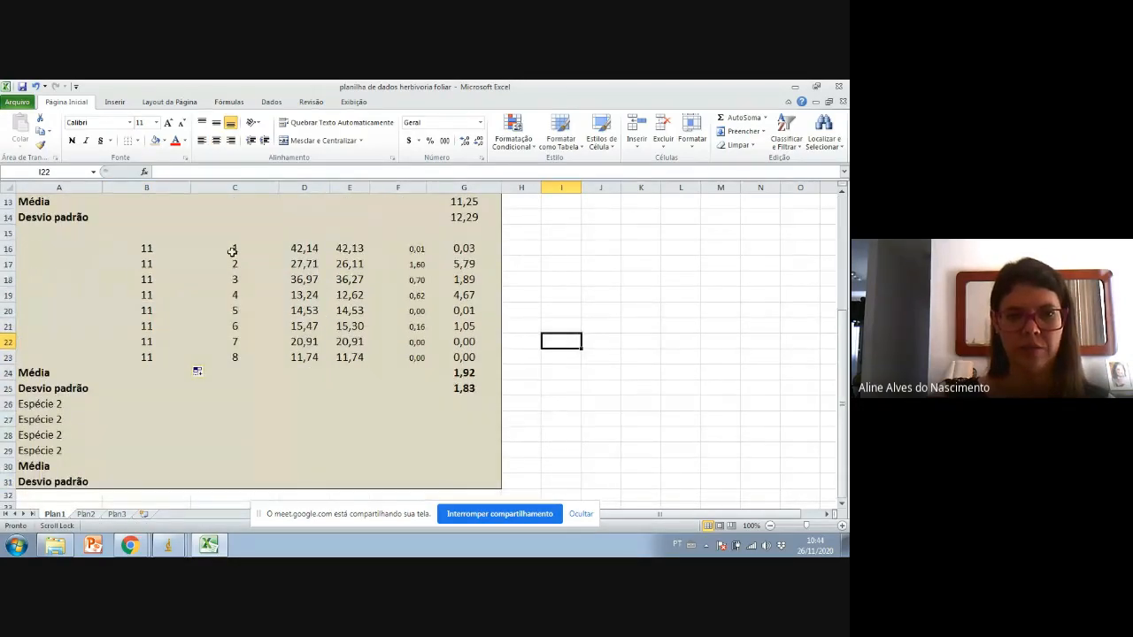
{"action": "scroll", "coordinate": [233, 345], "scroll_direction": "down", "scroll_amount": 2}
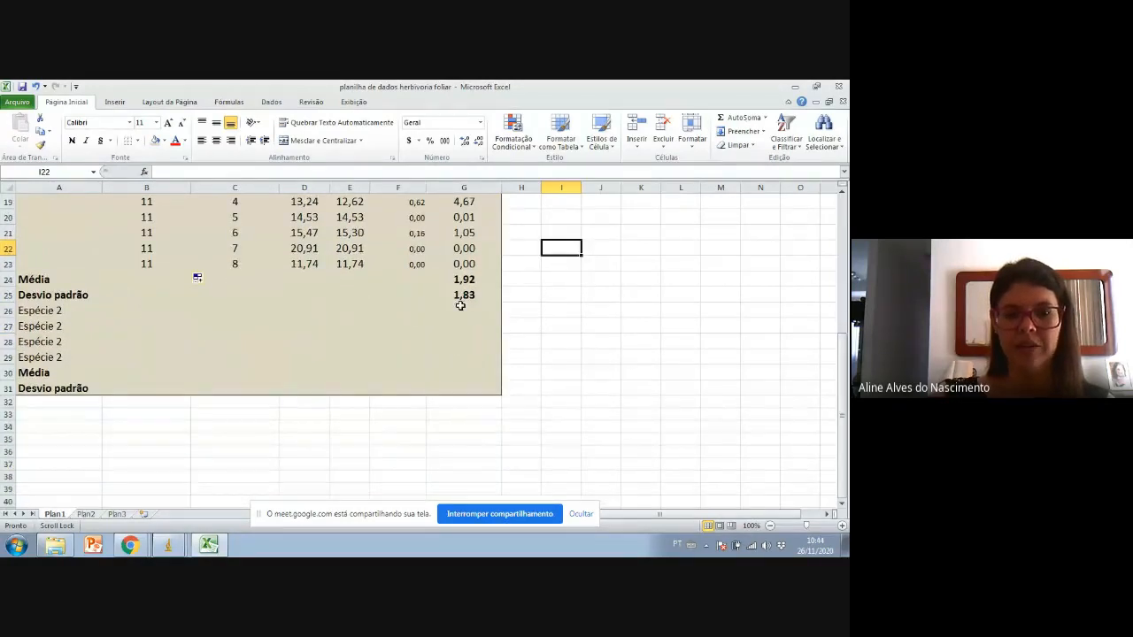
{"action": "scroll", "coordinate": [460, 306], "scroll_direction": "up", "scroll_amount": 4}
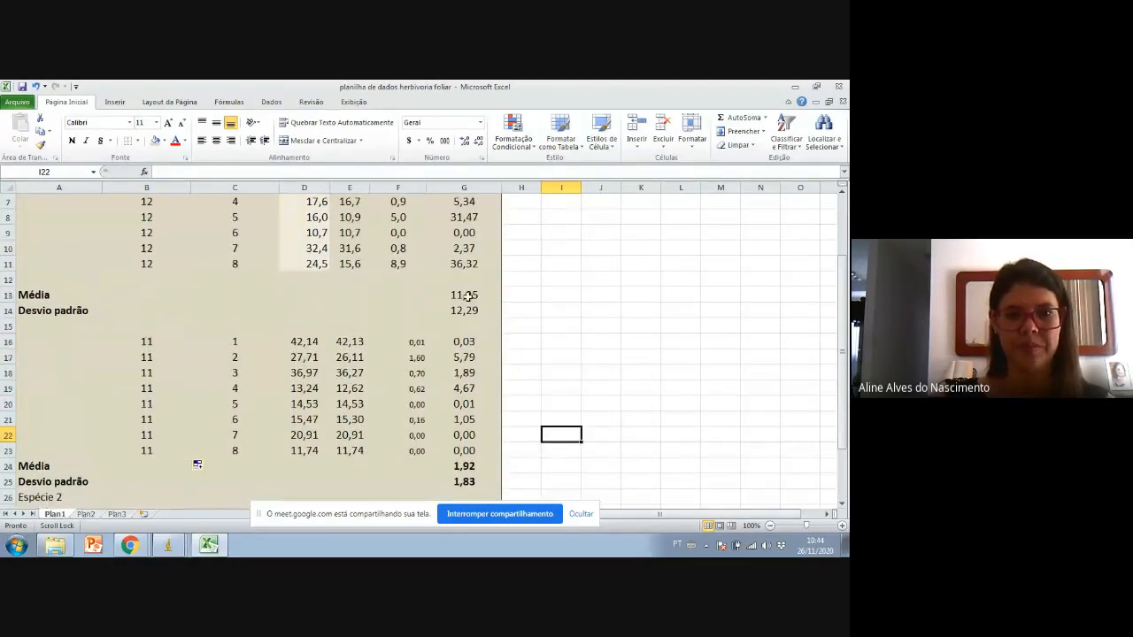
{"action": "left_click_drag", "start_coordinate": [471, 300], "coordinate": [469, 309]}
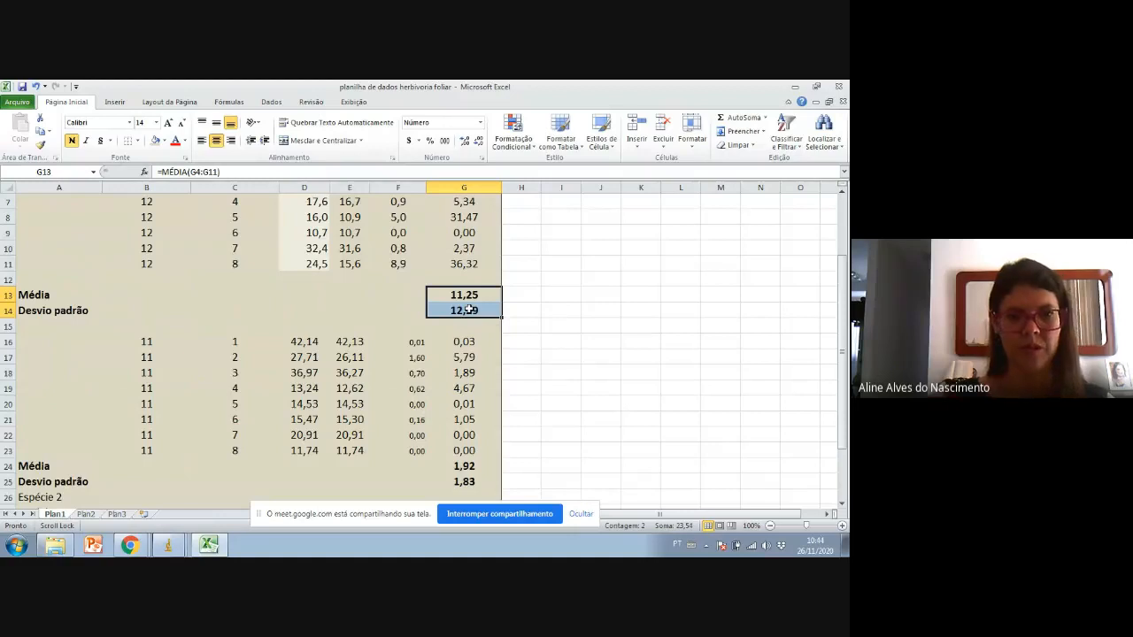
- Review the herbivory table, comparing the Média and Desvio padrão results of plants 12 and 11 and the empty Espécie 2 rows
{"action": "scroll", "coordinate": [498, 331], "scroll_direction": "up", "scroll_amount": 2}
{"action": "scroll", "coordinate": [500, 319], "scroll_direction": "down", "scroll_amount": 3}
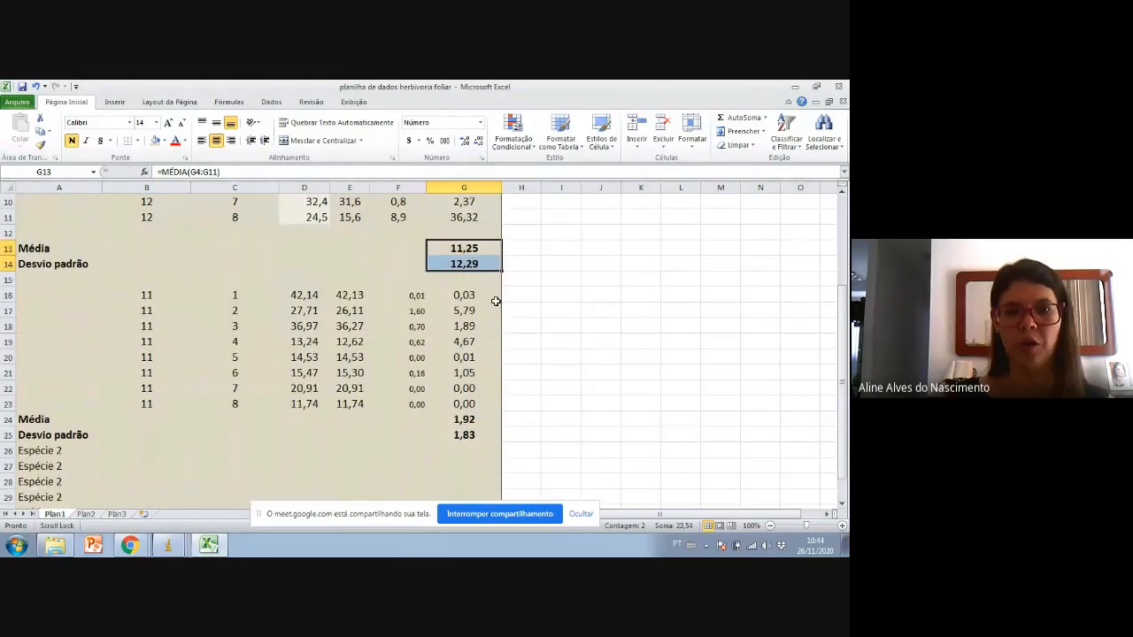
{"action": "scroll", "coordinate": [495, 305], "scroll_direction": "down", "scroll_amount": 2}
{"action": "left_click_drag", "start_coordinate": [474, 326], "coordinate": [478, 341]}
{"action": "scroll", "coordinate": [532, 344], "scroll_direction": "up", "scroll_amount": 1}
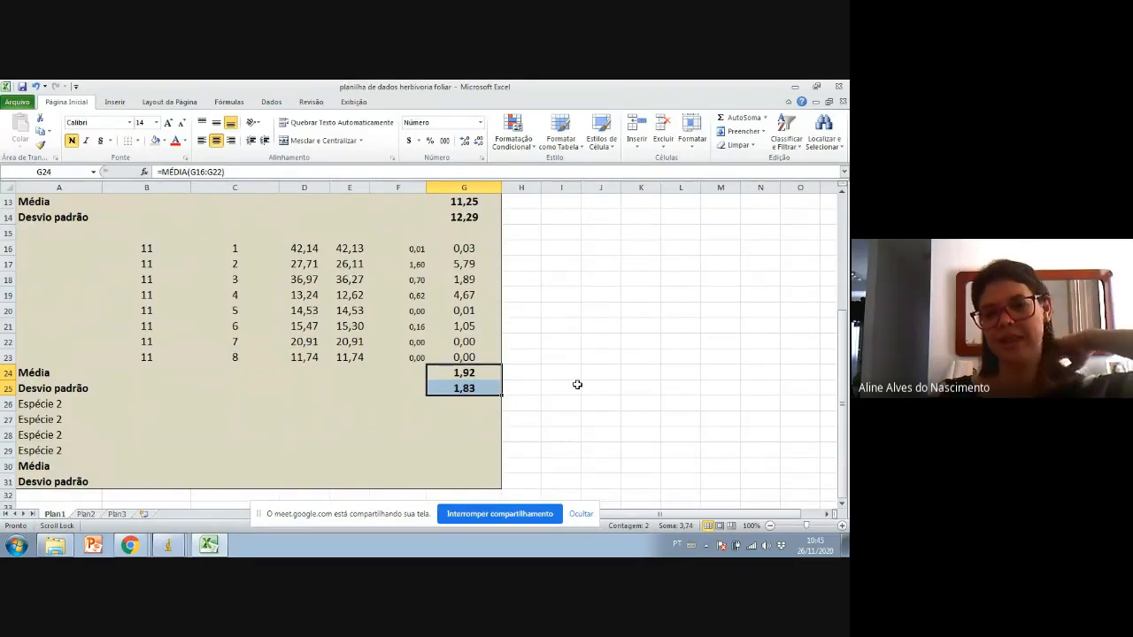
{"action": "scroll", "coordinate": [566, 398], "scroll_direction": "down", "scroll_amount": 1}
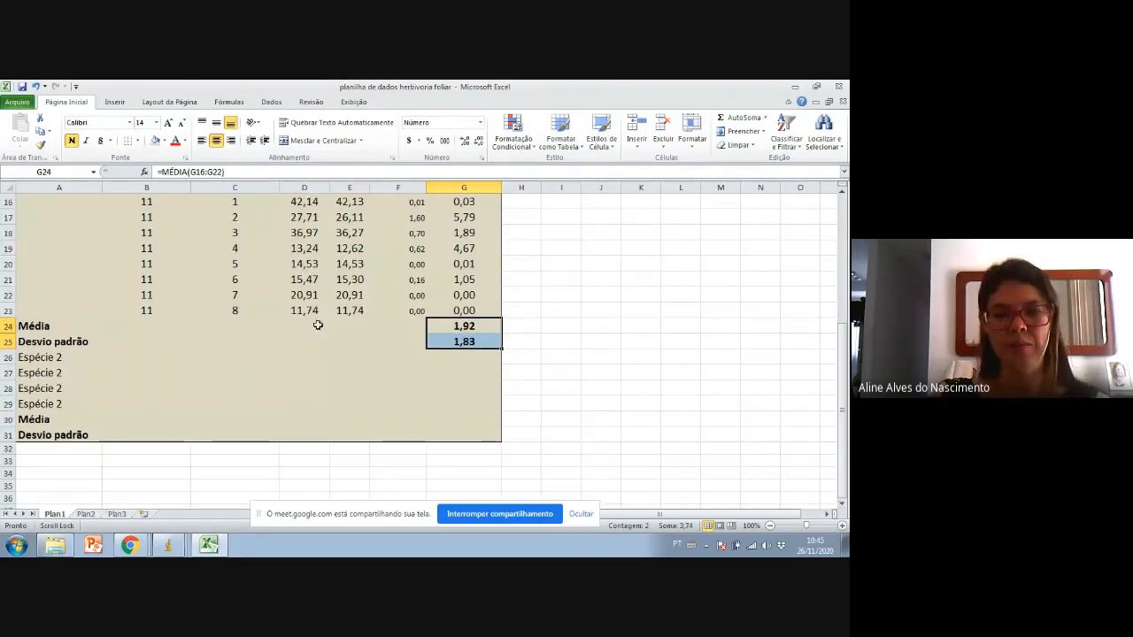
{"action": "scroll", "coordinate": [322, 401], "scroll_direction": "up", "scroll_amount": 3}
{"action": "scroll", "coordinate": [237, 264], "scroll_direction": "down", "scroll_amount": 3}
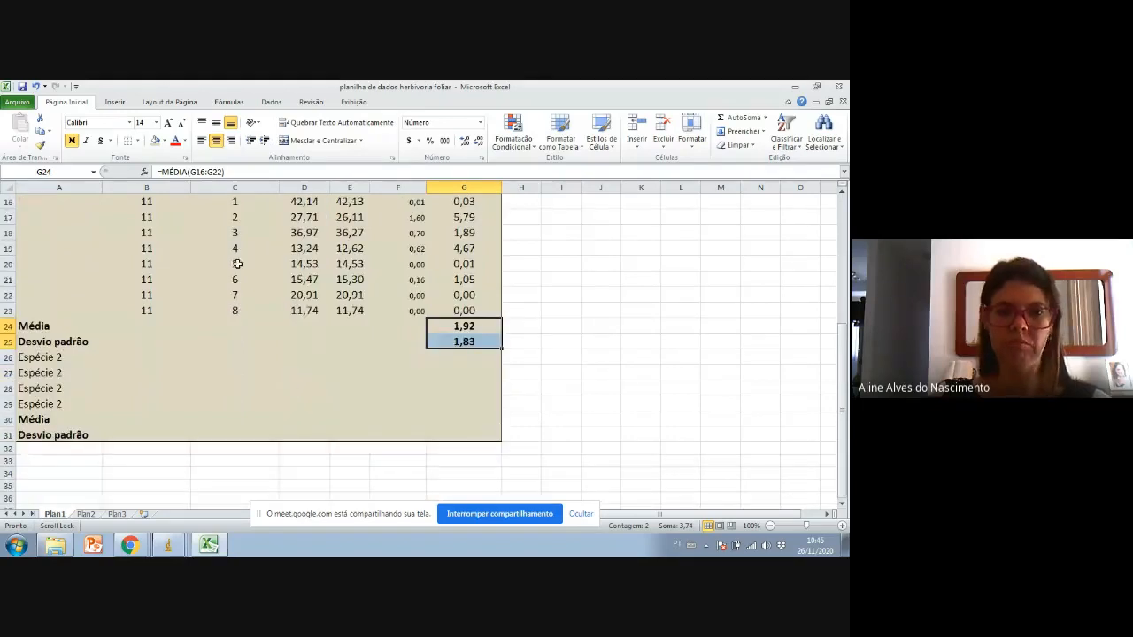
{"action": "scroll", "coordinate": [237, 263], "scroll_direction": "up", "scroll_amount": 2}
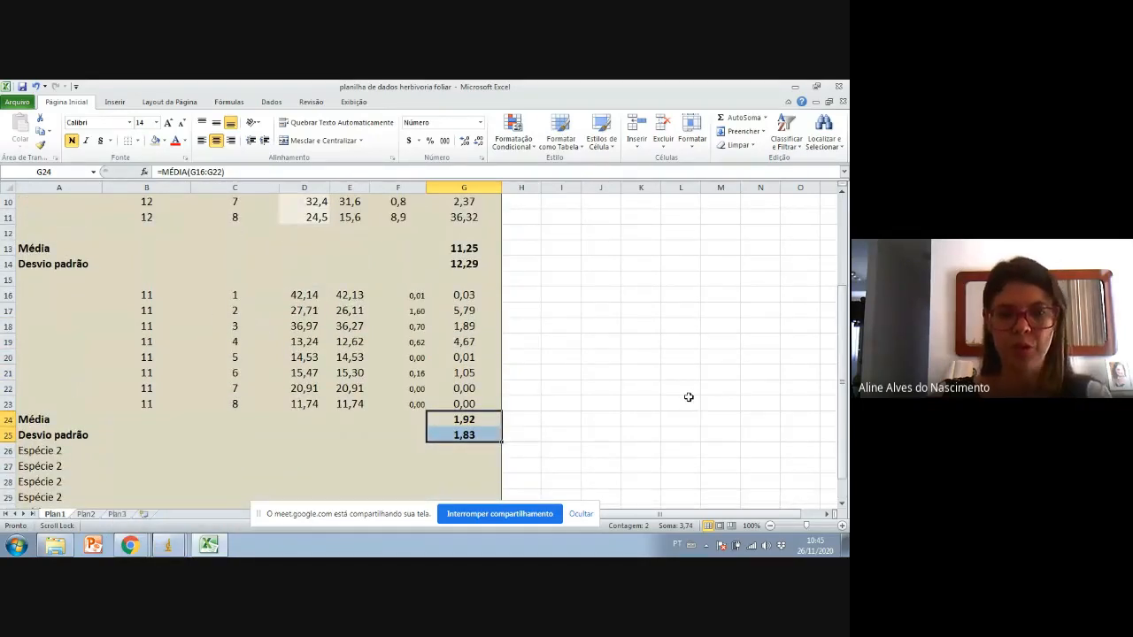
{"action": "scroll", "coordinate": [689, 397], "scroll_direction": "down", "scroll_amount": 2}
{"action": "scroll", "coordinate": [84, 389], "scroll_direction": "down", "scroll_amount": 2}
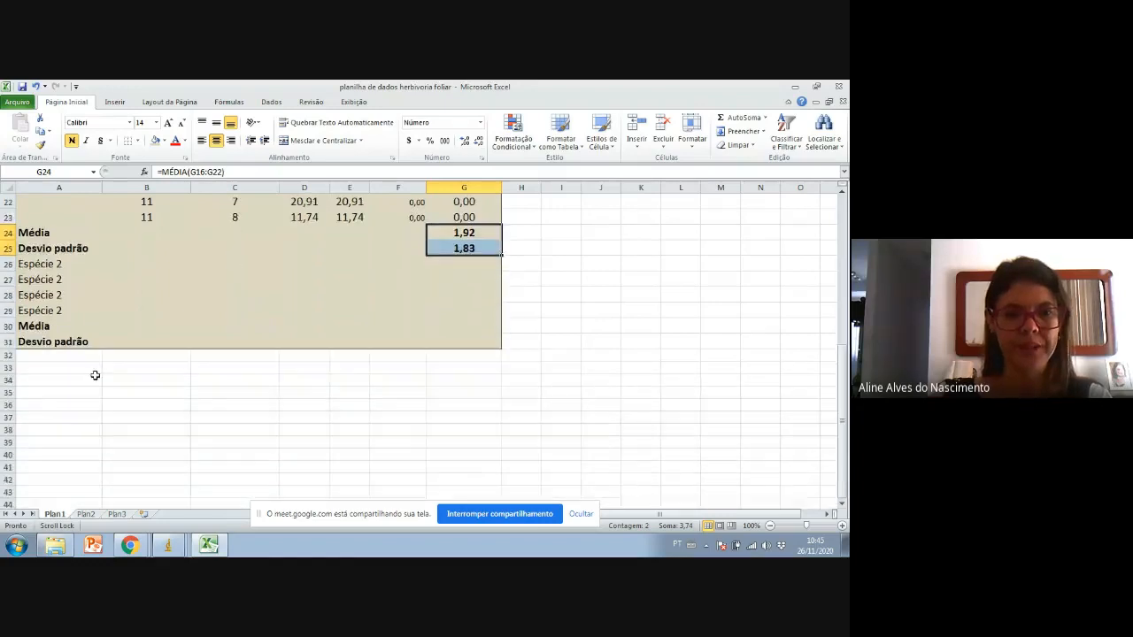
{"action": "scroll", "coordinate": [95, 375], "scroll_direction": "up", "scroll_amount": 3}
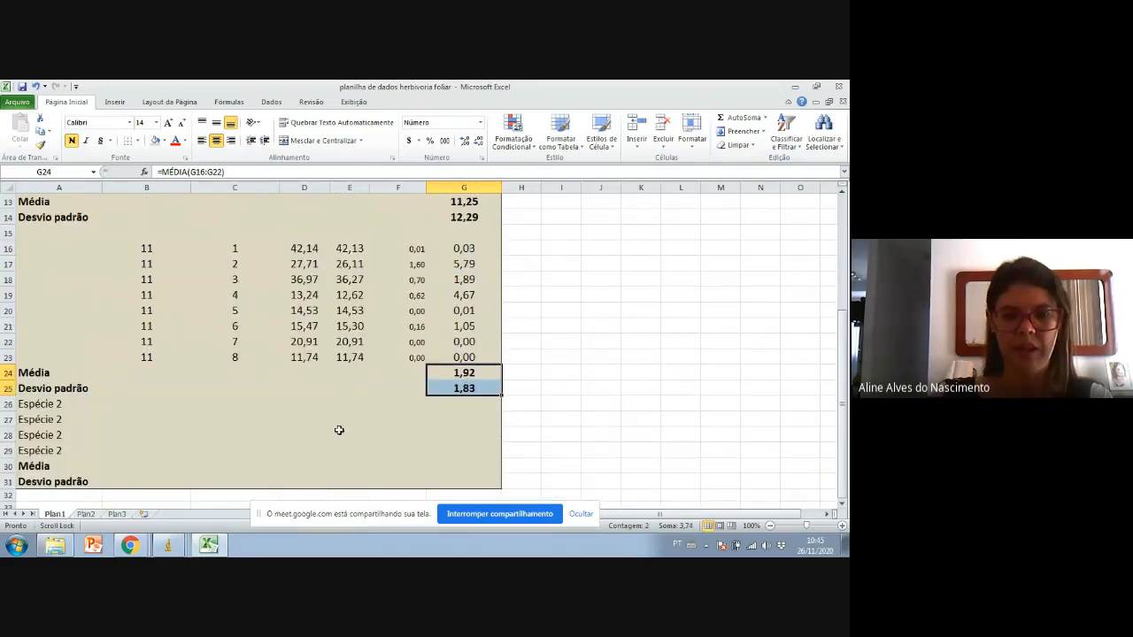
{"action": "scroll", "coordinate": [273, 459], "scroll_direction": "up", "scroll_amount": 3}
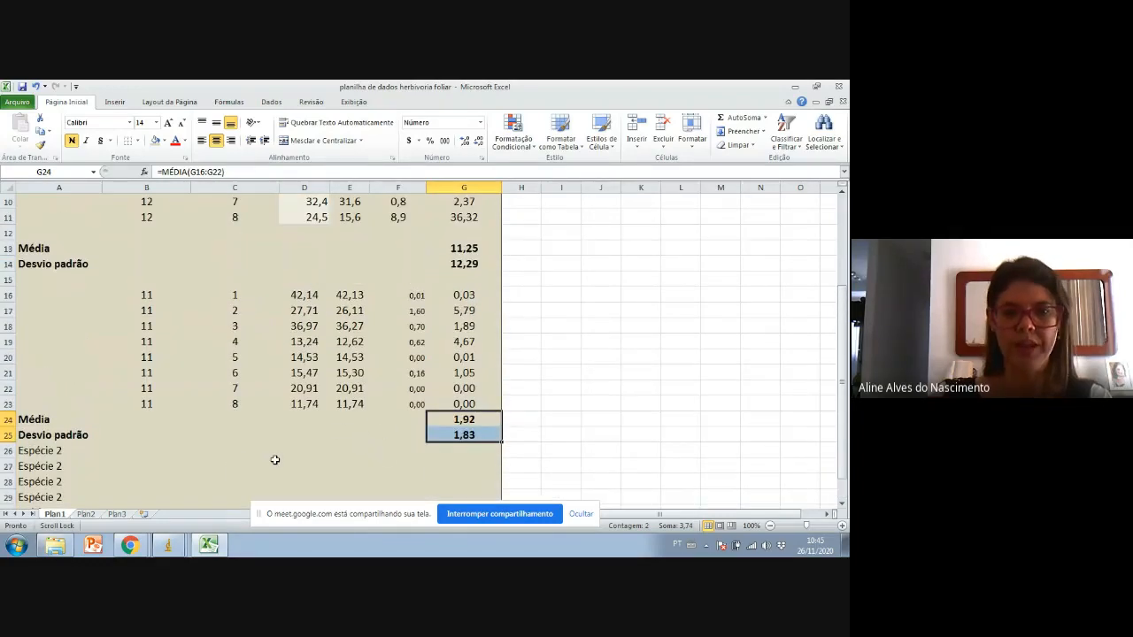
{"action": "scroll", "coordinate": [286, 463], "scroll_direction": "down", "scroll_amount": 3}
{"action": "scroll", "coordinate": [287, 462], "scroll_direction": "down", "scroll_amount": 1}
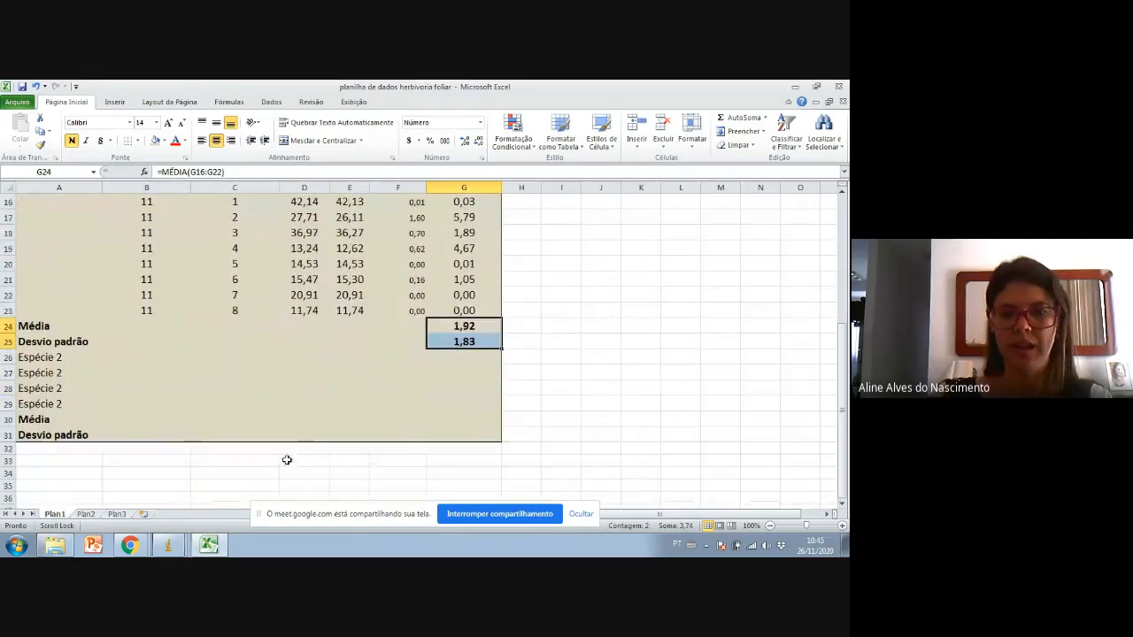
- Stop sharing the screen in the Google Meet call
{"action": "left_click", "coordinate": [506, 515]}
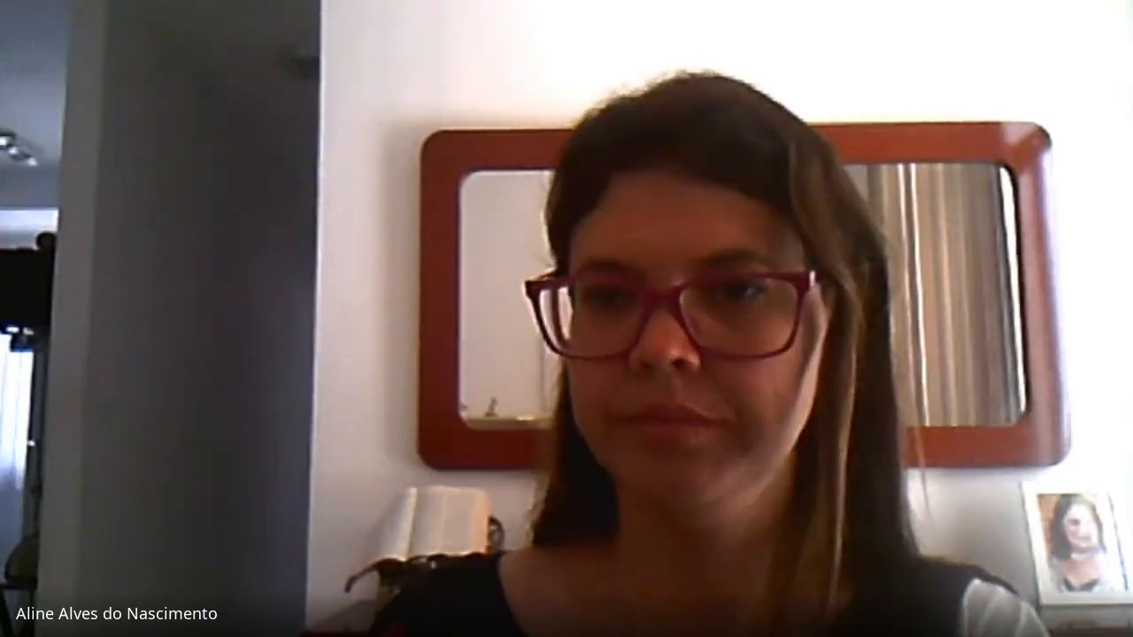